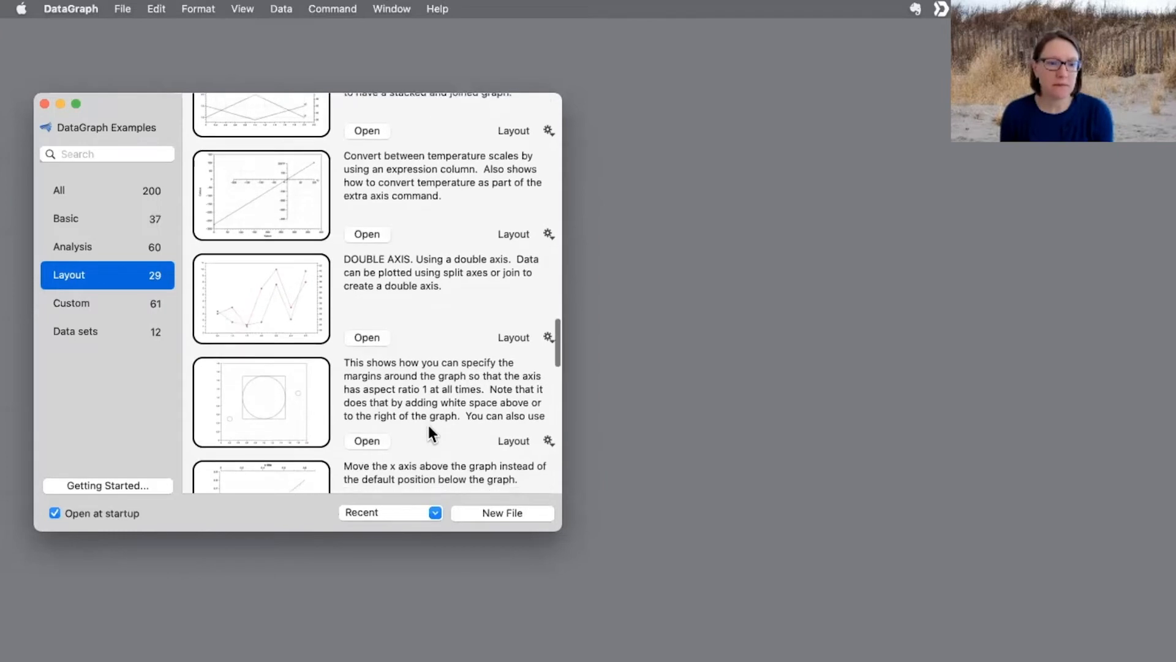
- Open the GRAPH SIZE layout example, enlarge its window and widen the graph area
{"action": "scroll", "coordinate": [428, 425], "scroll_direction": "down", "scroll_amount": 4}
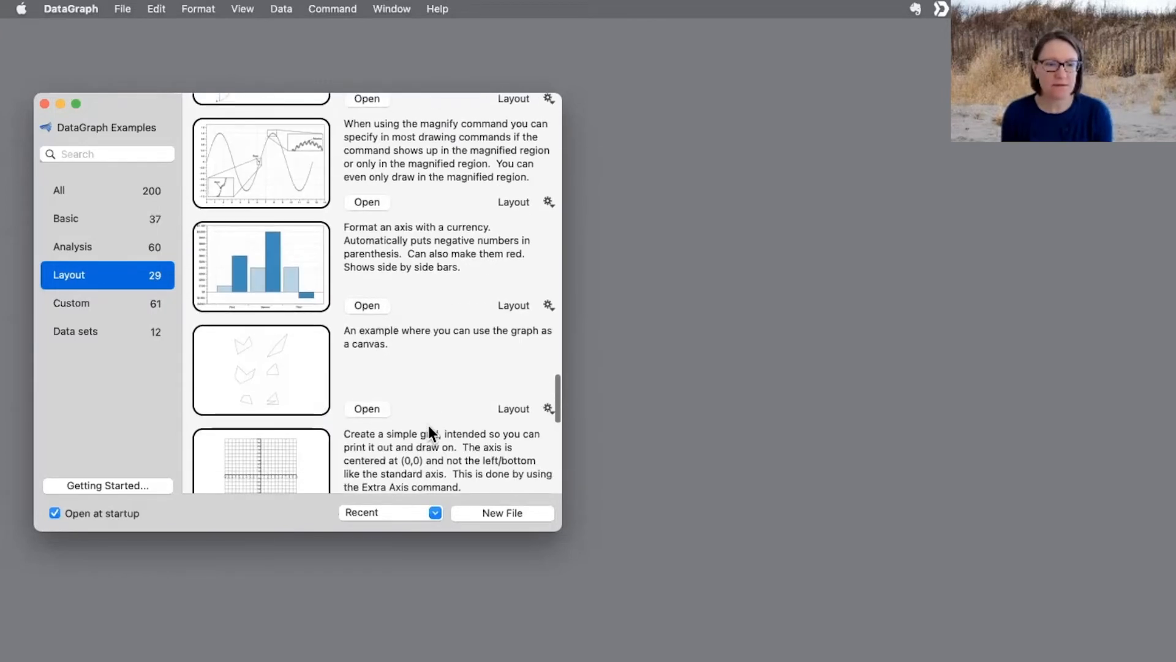
{"action": "scroll", "coordinate": [428, 425], "scroll_direction": "down", "scroll_amount": 3}
{"action": "scroll", "coordinate": [428, 425], "scroll_direction": "down", "scroll_amount": 5}
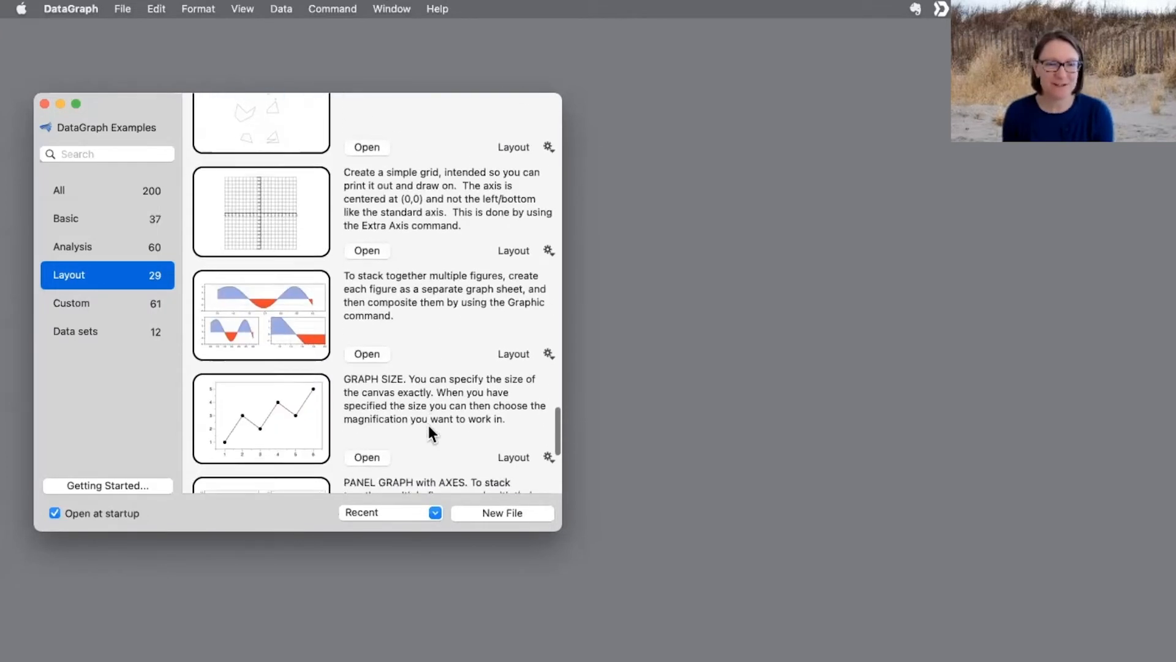
{"action": "scroll", "coordinate": [428, 425], "scroll_direction": "up", "scroll_amount": 4}
{"action": "scroll", "coordinate": [428, 425], "scroll_direction": "down", "scroll_amount": 2}
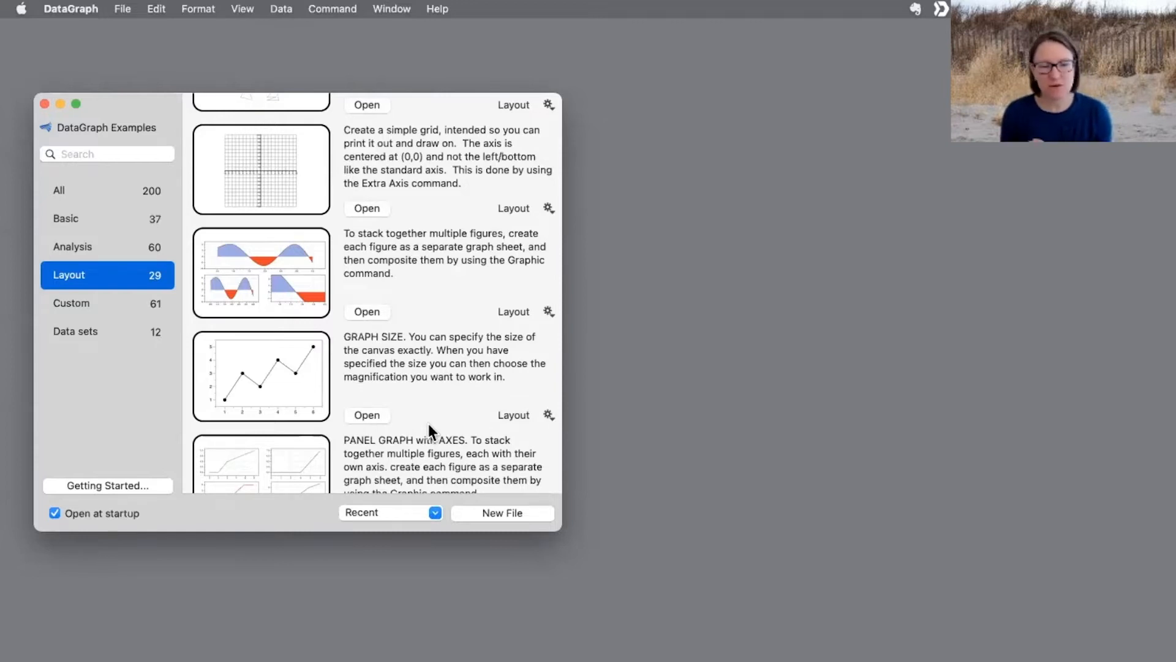
{"action": "scroll", "coordinate": [432, 422], "scroll_direction": "down", "scroll_amount": 5}
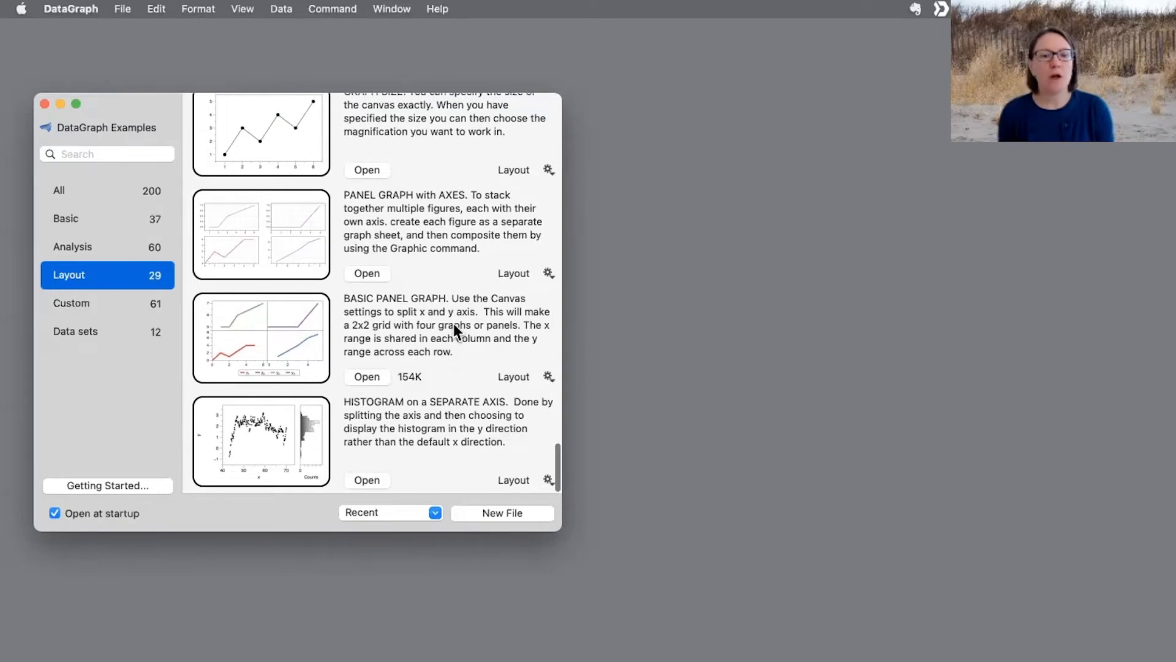
{"action": "scroll", "coordinate": [453, 323], "scroll_direction": "up", "scroll_amount": 5}
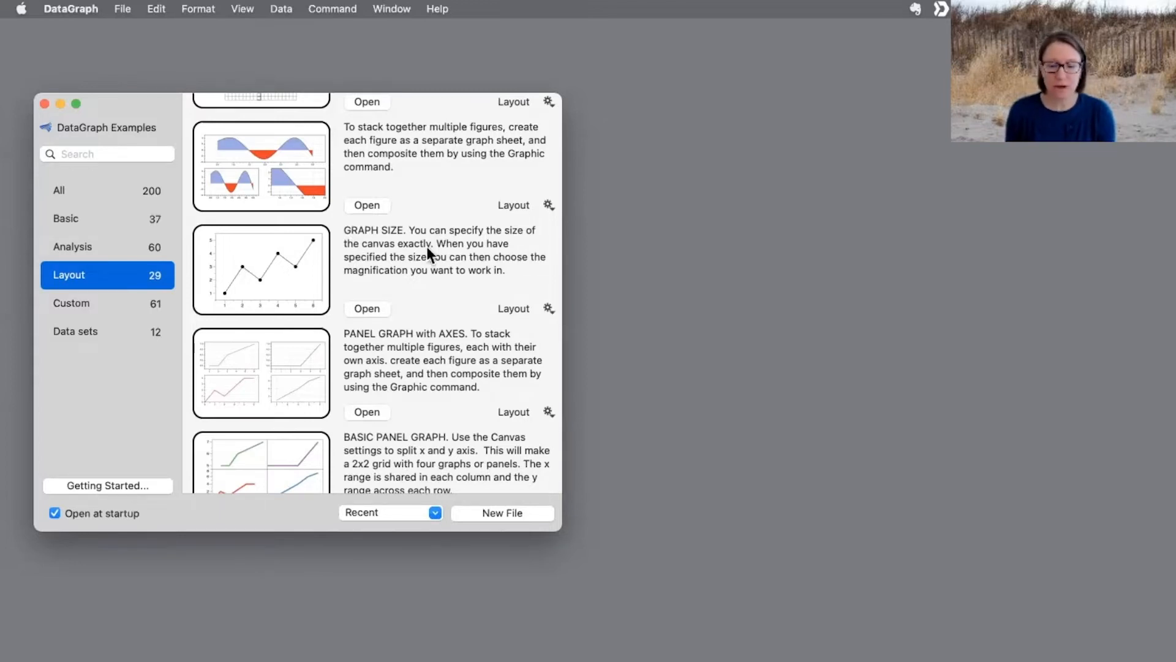
{"action": "left_click", "coordinate": [367, 307]}
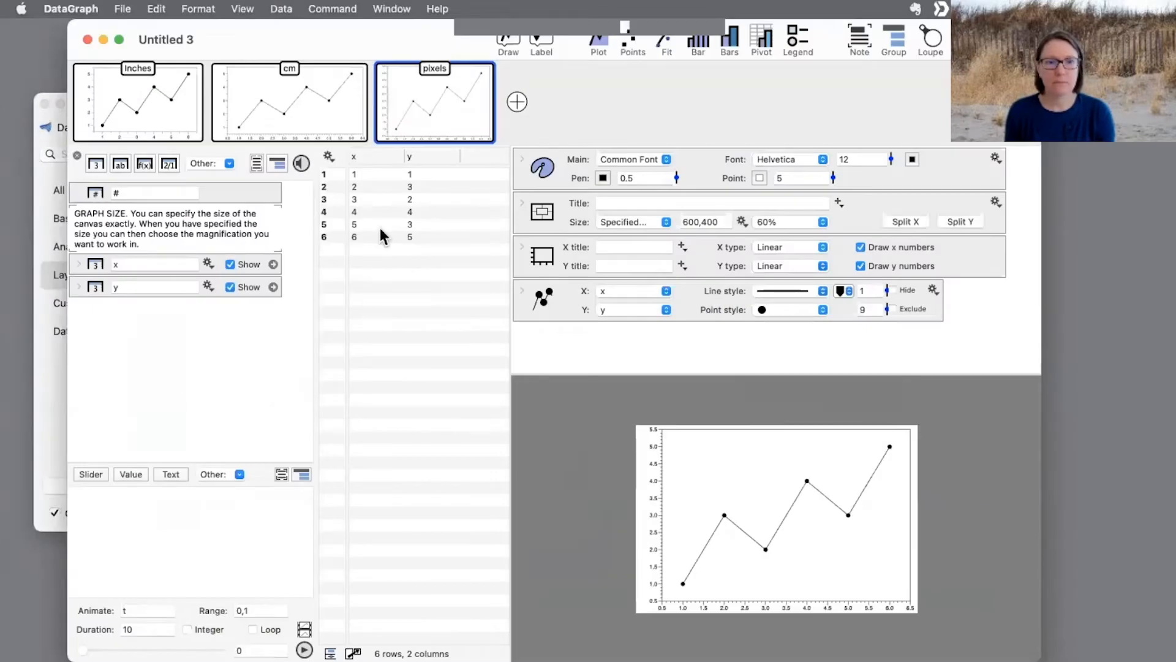
{"action": "double_click", "coordinate": [353, 42]}
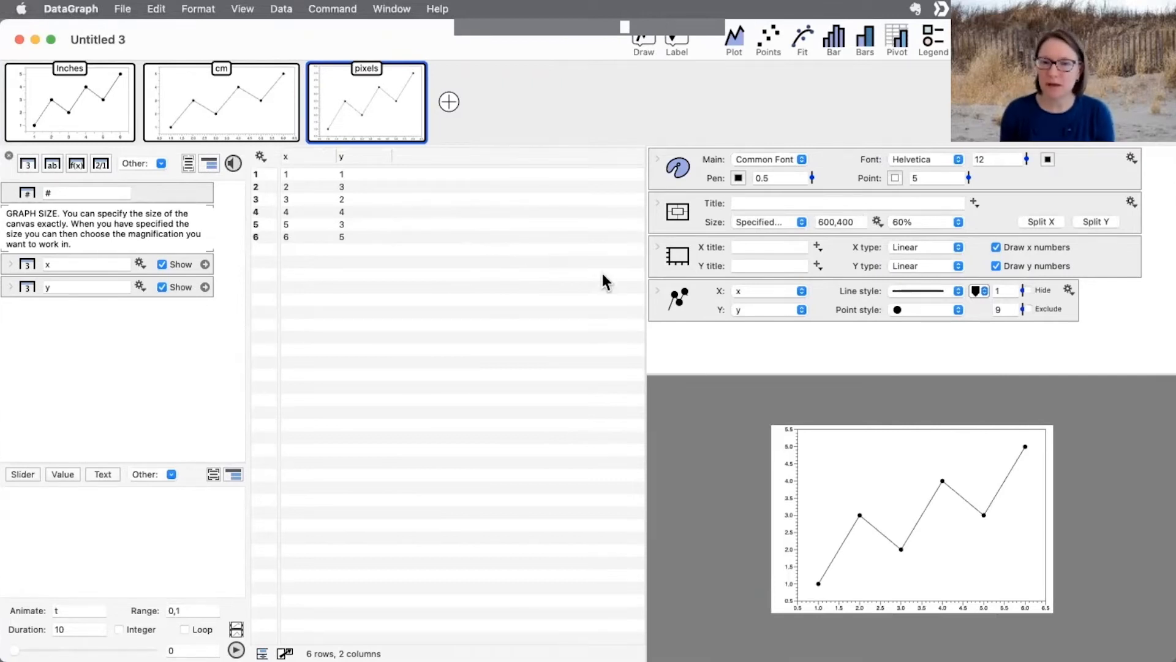
{"action": "left_click_drag", "start_coordinate": [644, 283], "coordinate": [522, 282]}
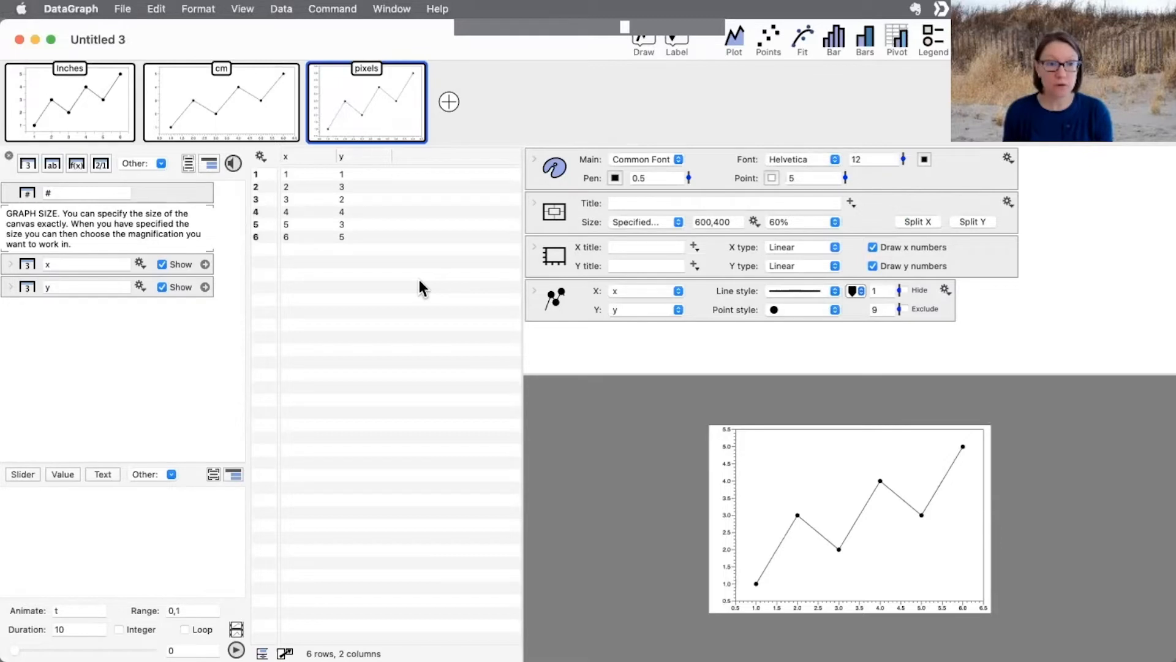
- Add a new graph and plot column y against column x as a line
{"action": "left_click", "coordinate": [76, 113]}
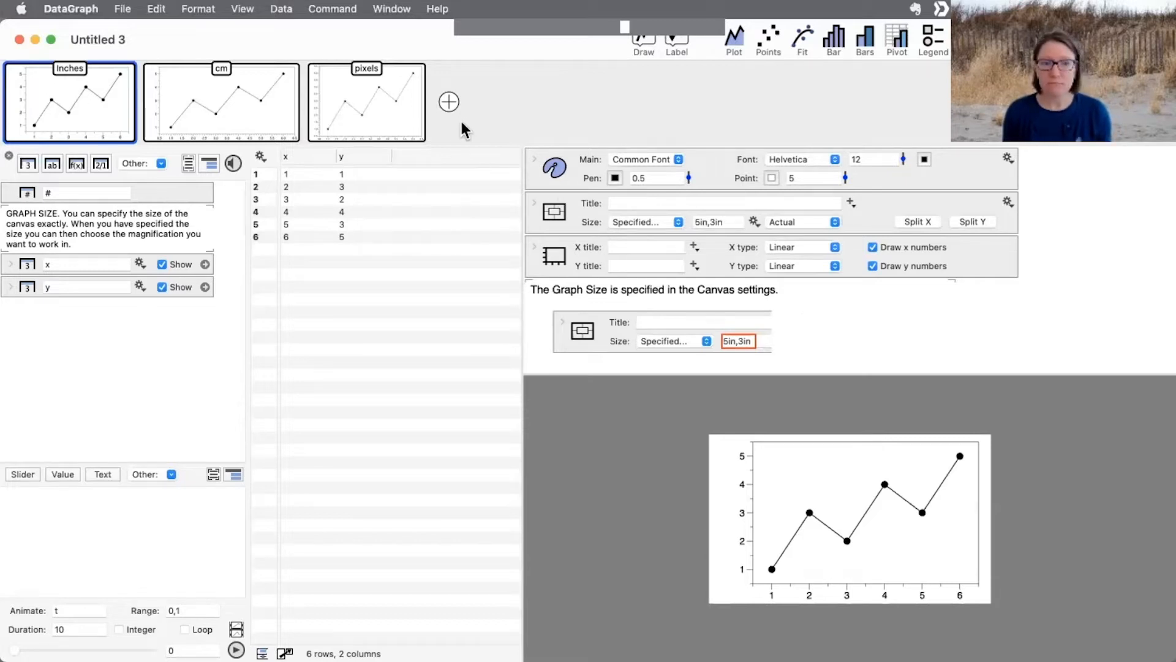
{"action": "left_click", "coordinate": [299, 155]}
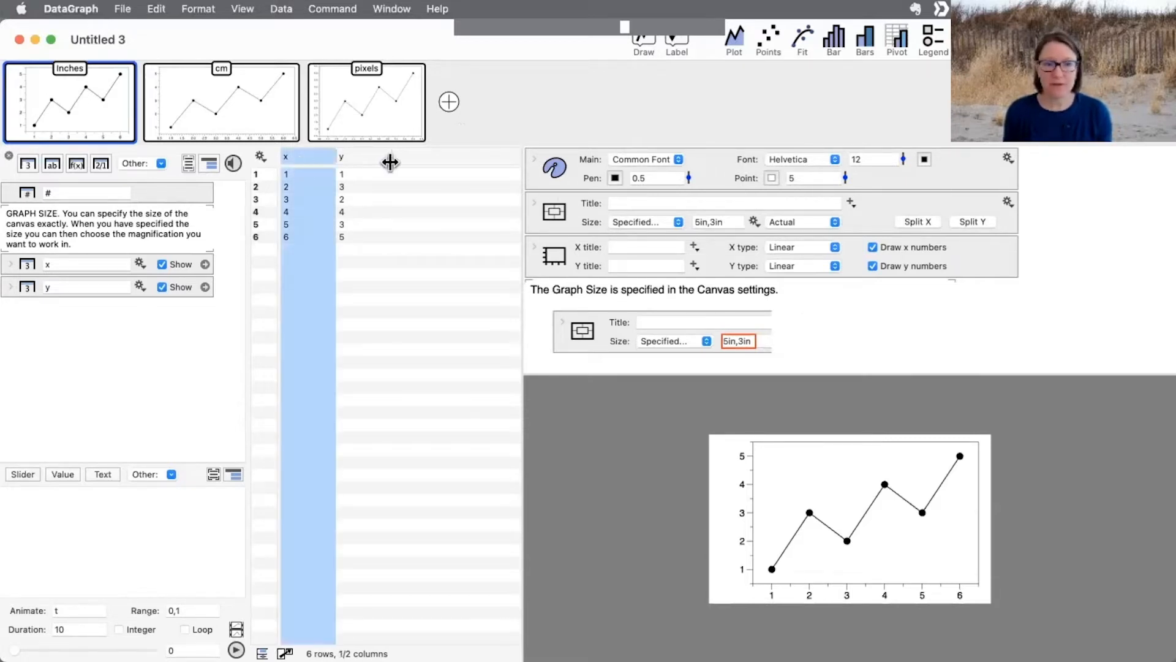
{"action": "left_click", "coordinate": [365, 158]}
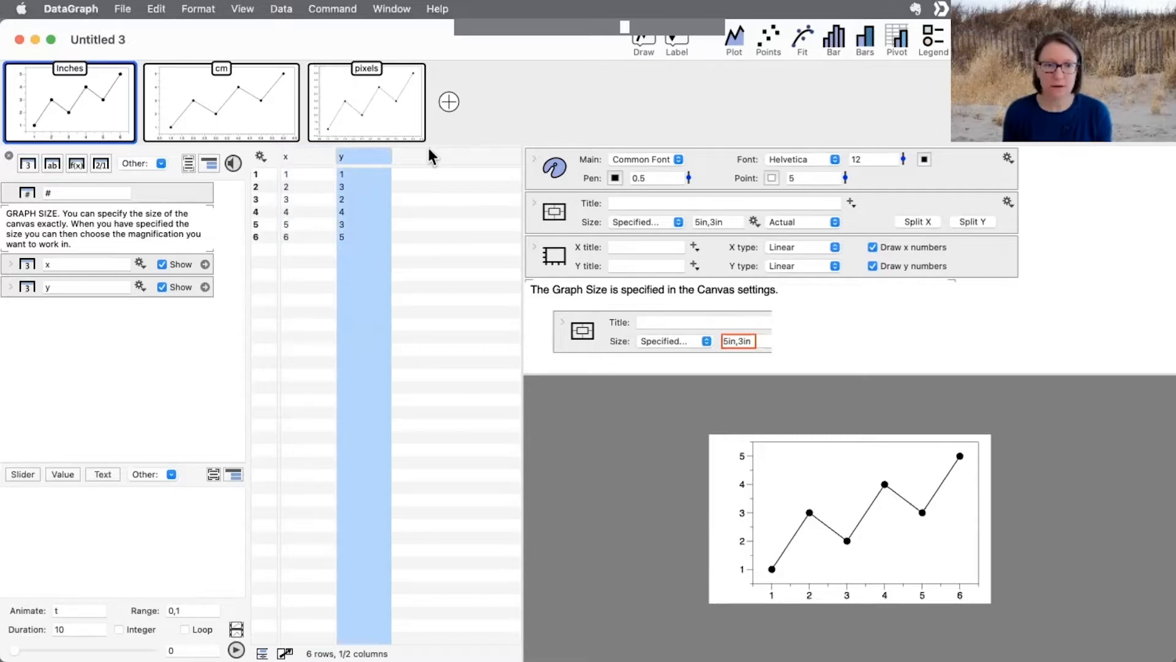
{"action": "left_click", "coordinate": [453, 98]}
{"action": "left_click", "coordinate": [311, 160]}
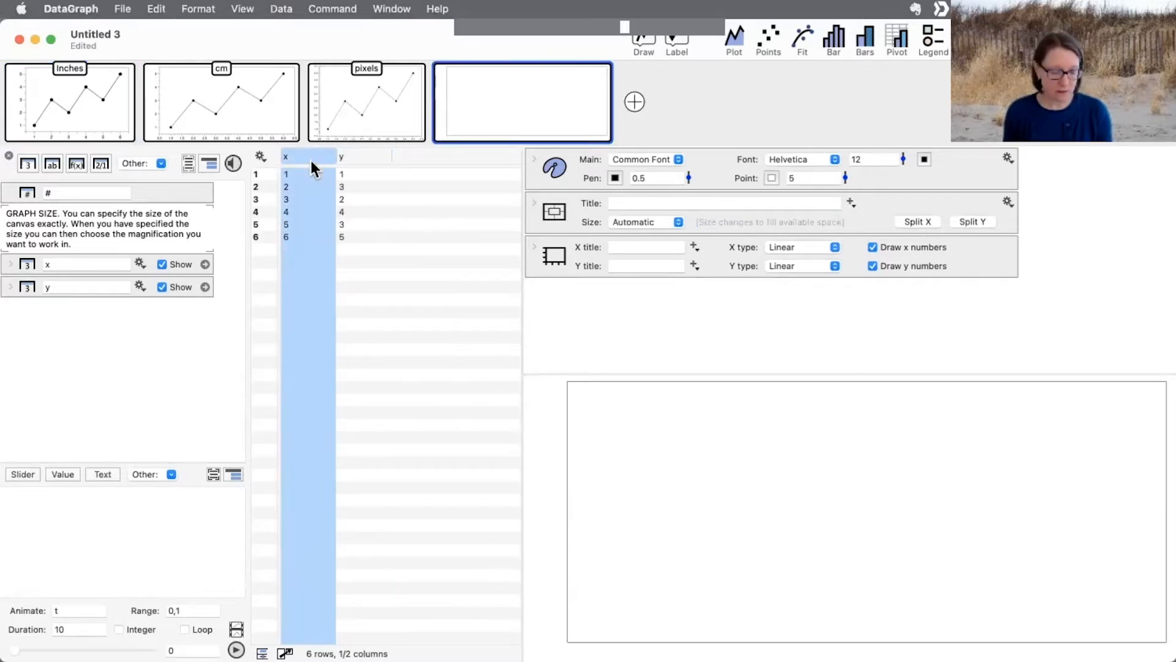
{"action": "left_click", "coordinate": [375, 157], "text": "shift"}
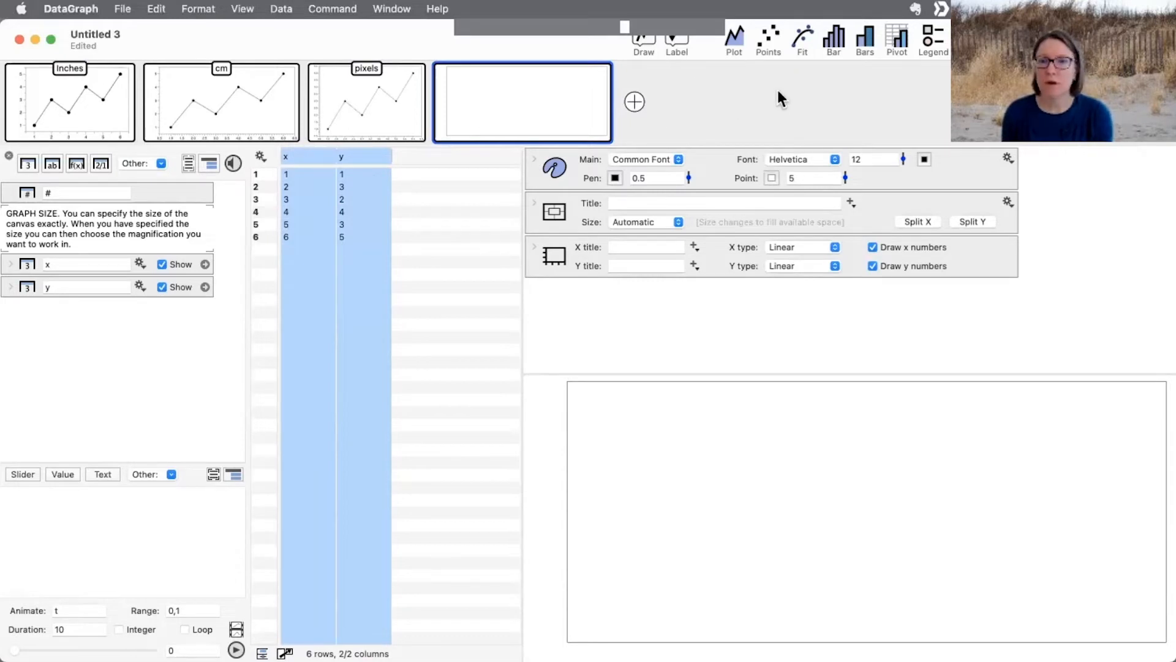
{"action": "left_click", "coordinate": [733, 44]}
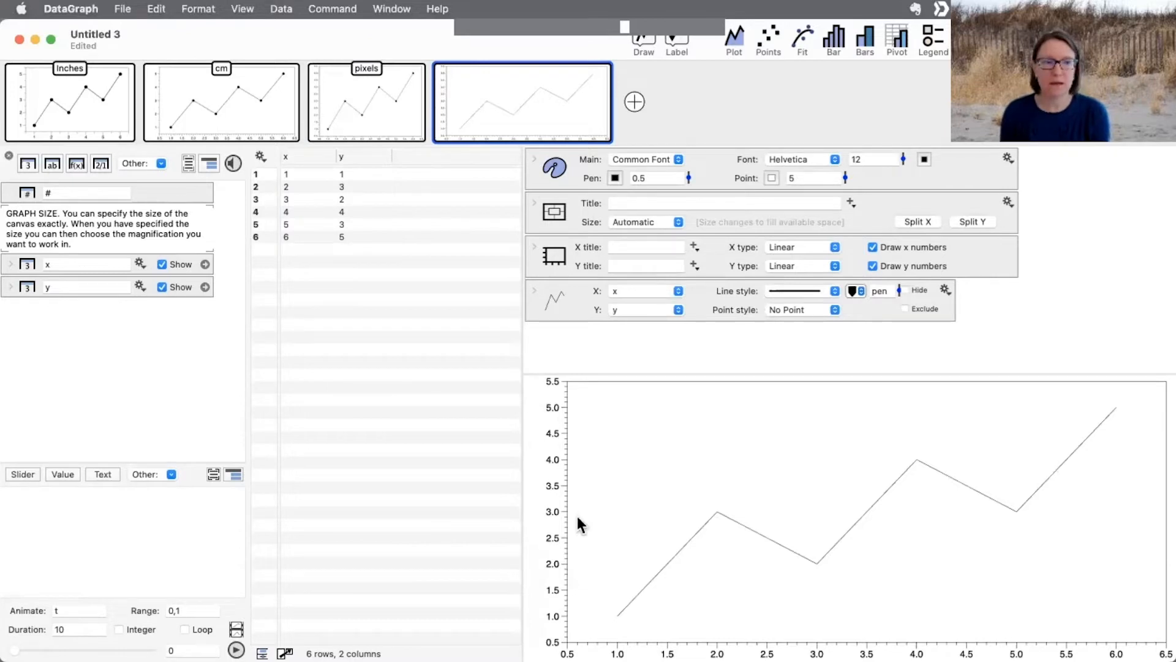
- Make the graph area taller and adjust its width to see how the automatically sized graph responds
{"action": "left_click_drag", "start_coordinate": [790, 375], "coordinate": [767, 329]}
{"action": "left_click_drag", "start_coordinate": [523, 427], "coordinate": [591, 422]}
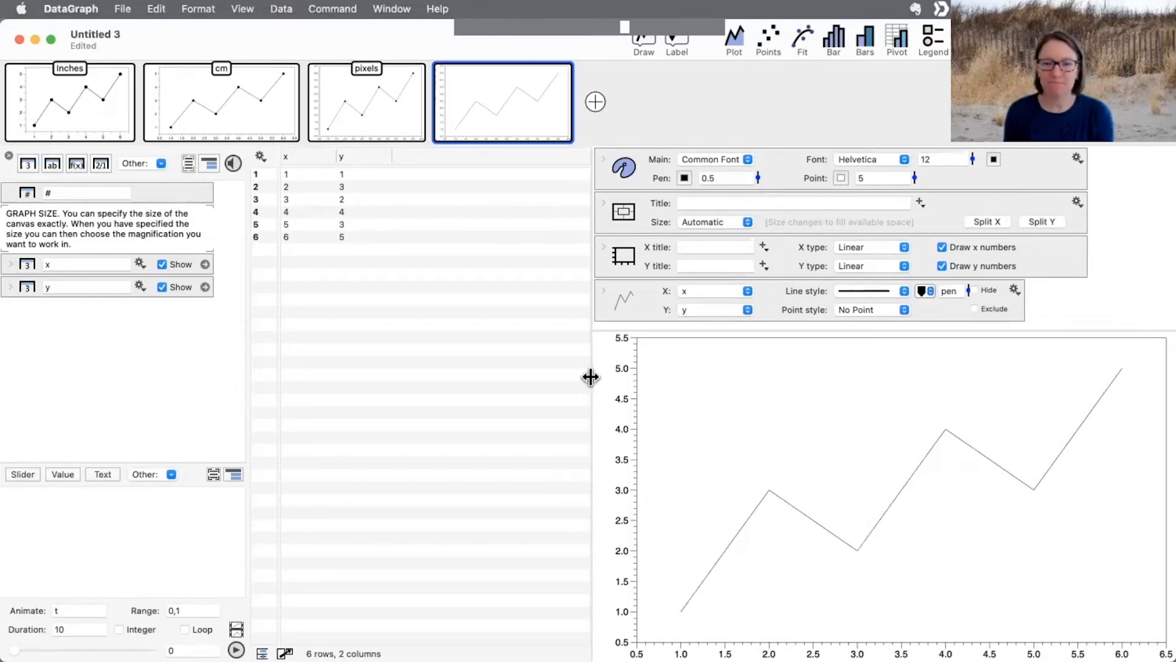
{"action": "mouse_move", "coordinate": [590, 379]}
{"action": "left_mouse_down"}
{"action": "mouse_move", "coordinate": [534, 375]}
{"action": "mouse_move", "coordinate": [573, 380]}
{"action": "left_mouse_up"}
{"action": "left_click_drag", "start_coordinate": [569, 434], "coordinate": [613, 451]}
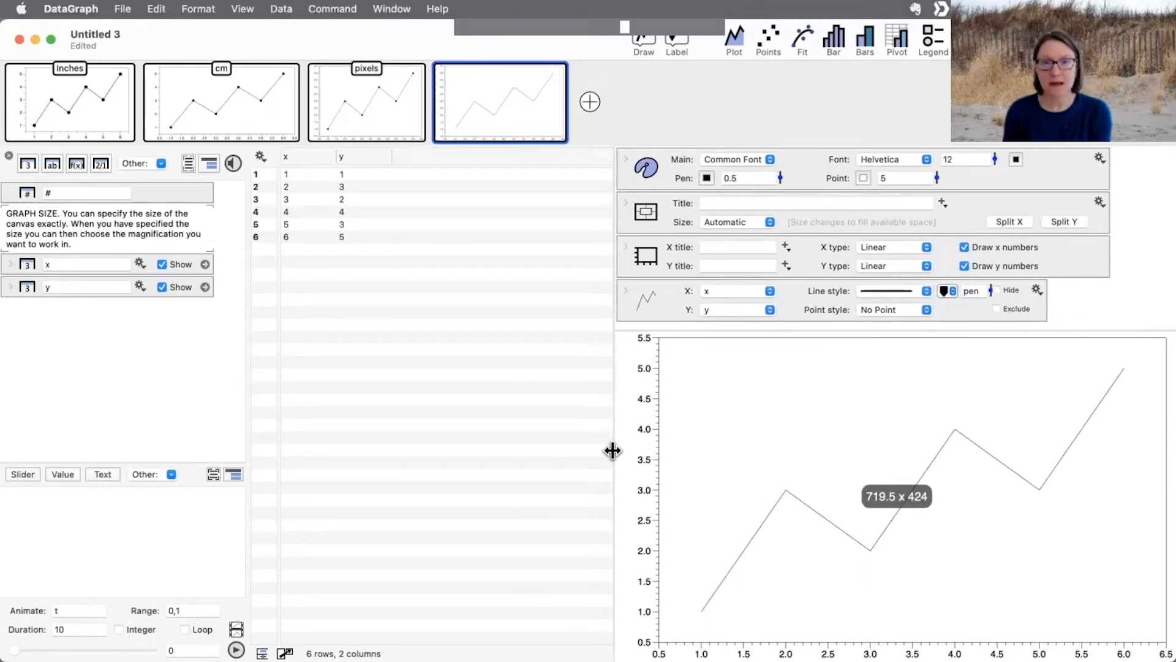
{"action": "left_click_drag", "start_coordinate": [613, 451], "coordinate": [580, 450]}
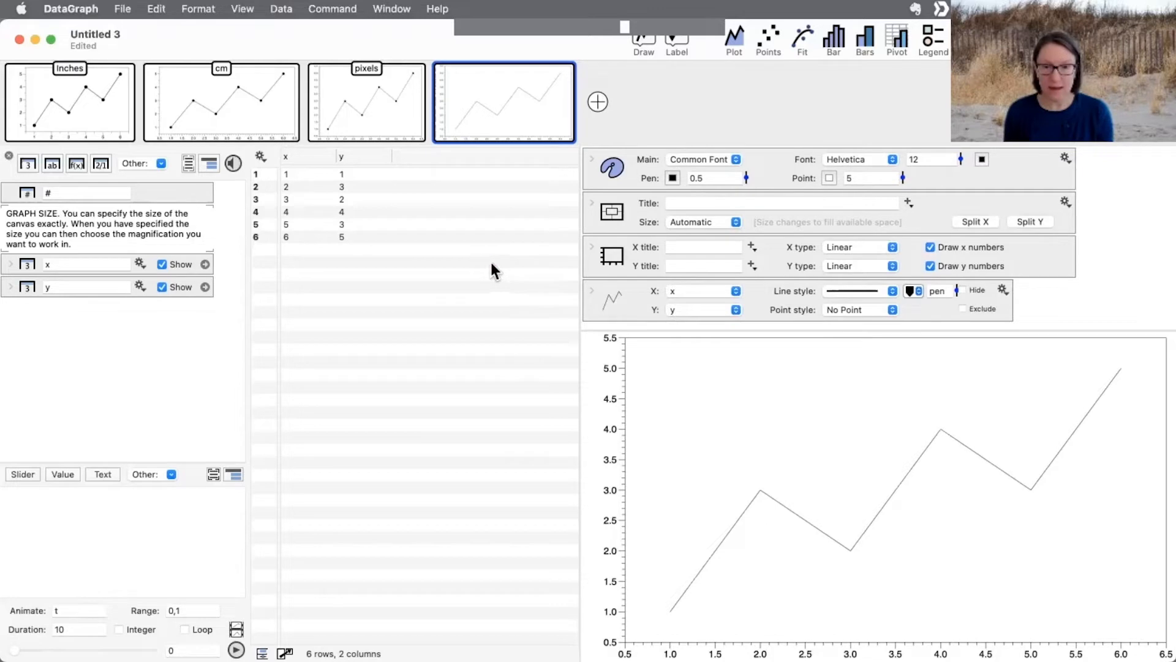
- Change the new graph's canvas size option to Specified
{"action": "left_click_drag", "start_coordinate": [490, 256], "coordinate": [657, 224]}
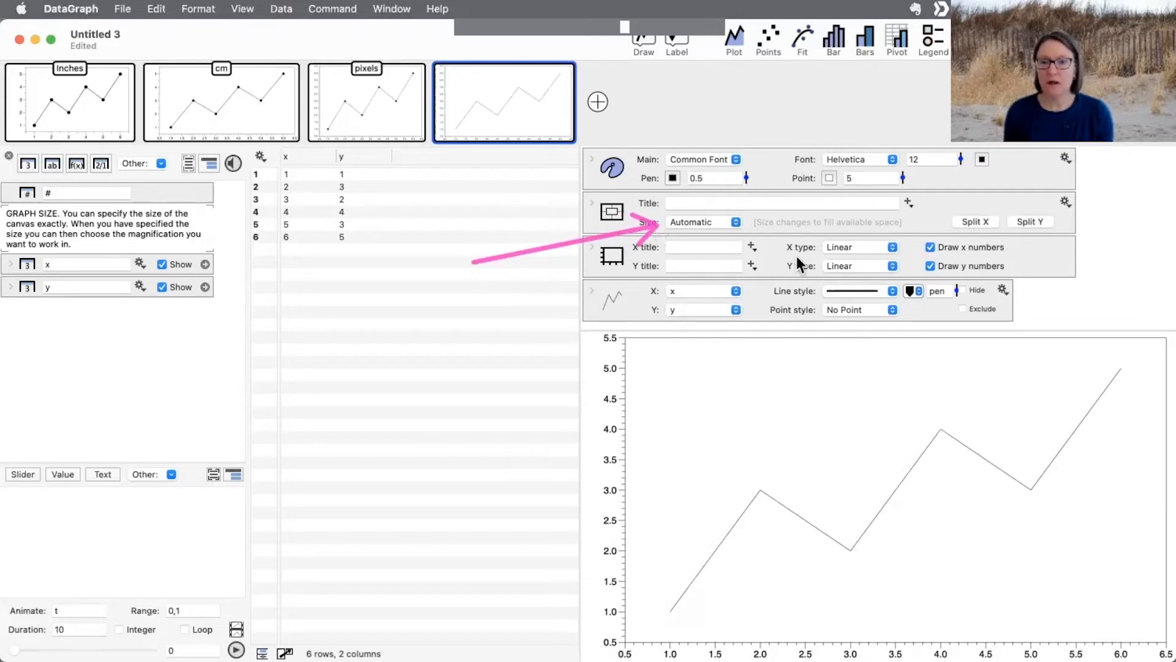
{"action": "left_click", "coordinate": [724, 221]}
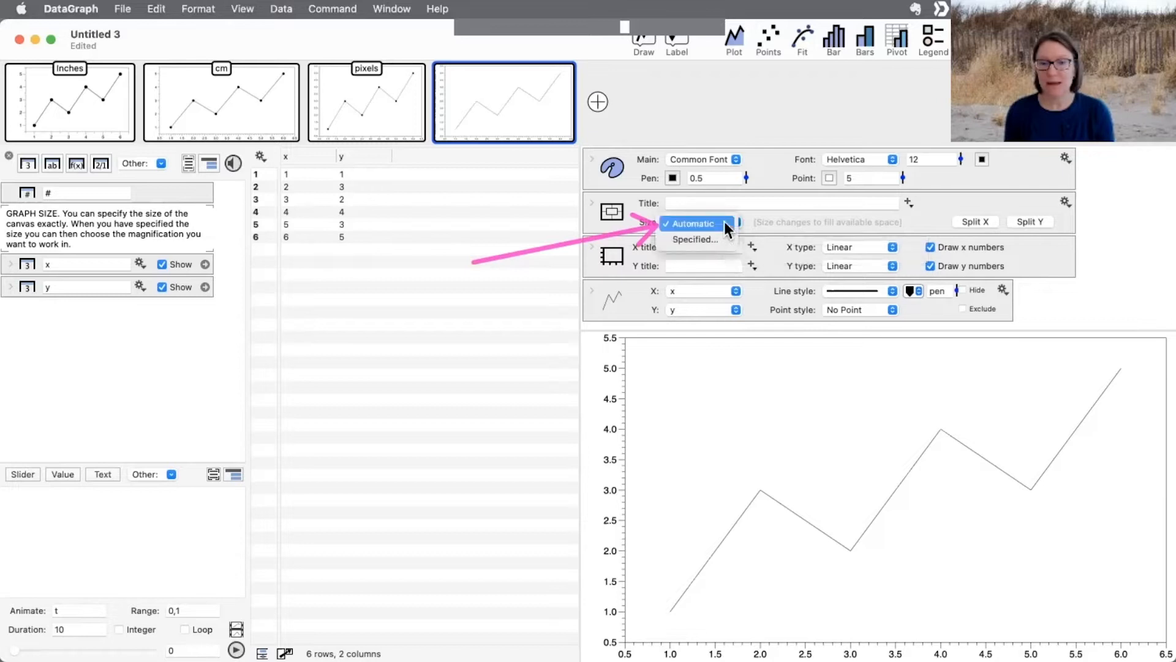
{"action": "left_click", "coordinate": [711, 238]}
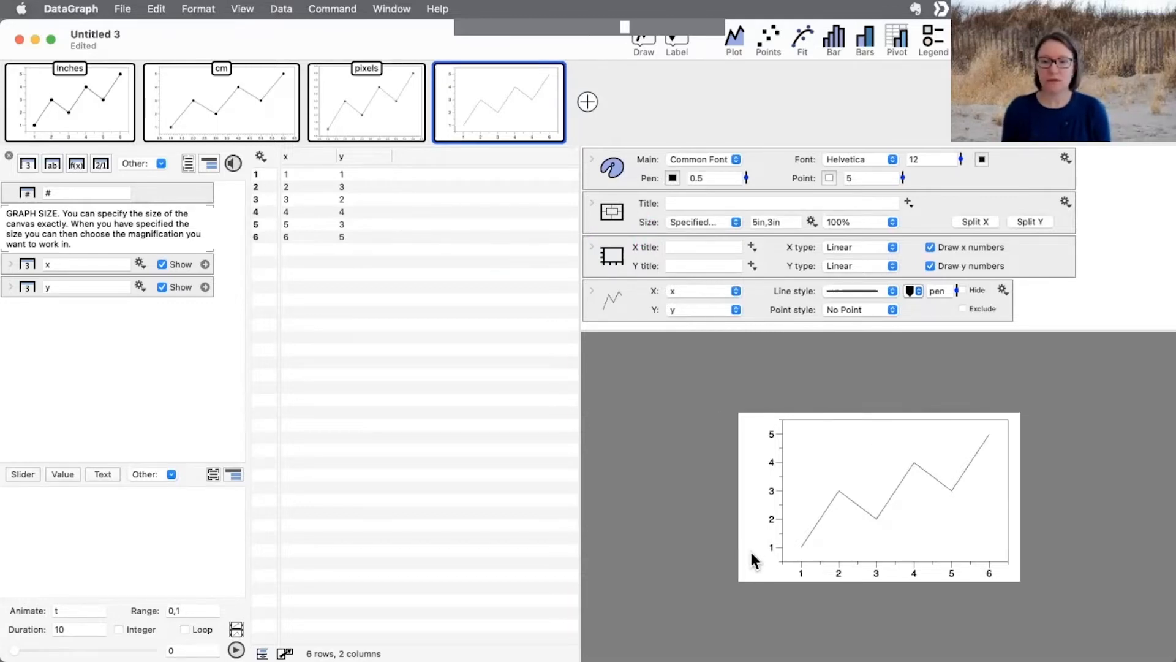
- Examine the specified canvas size entries of the new graph, the cm graph and the pixels graph
{"action": "left_click", "coordinate": [794, 220]}
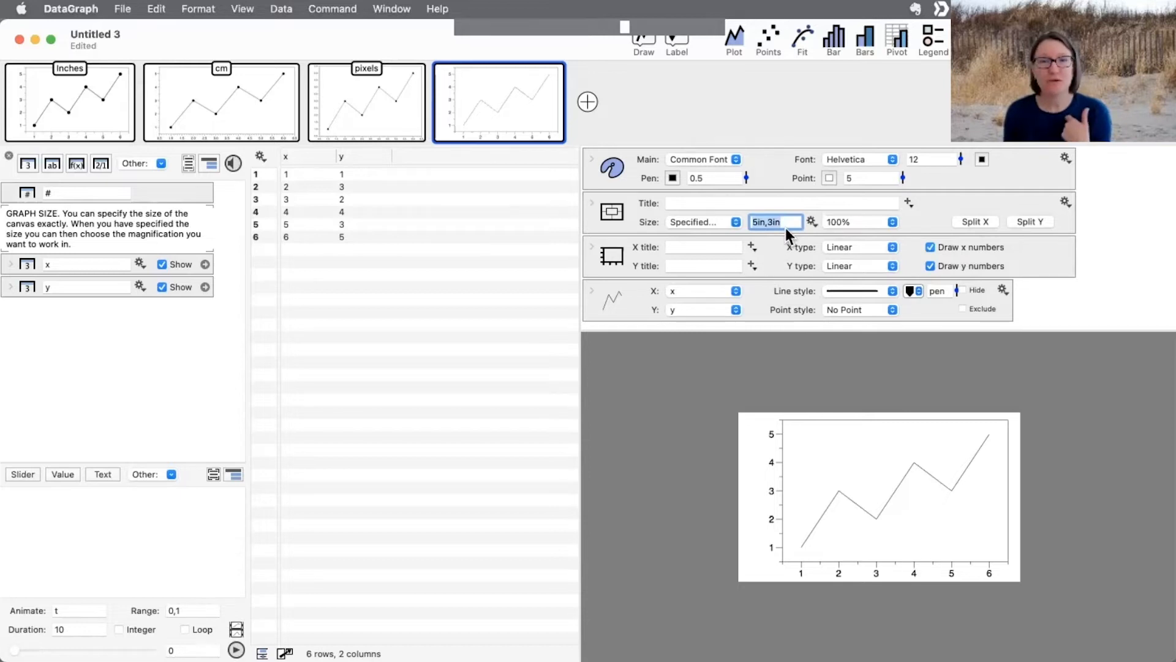
{"action": "left_click", "coordinate": [240, 112]}
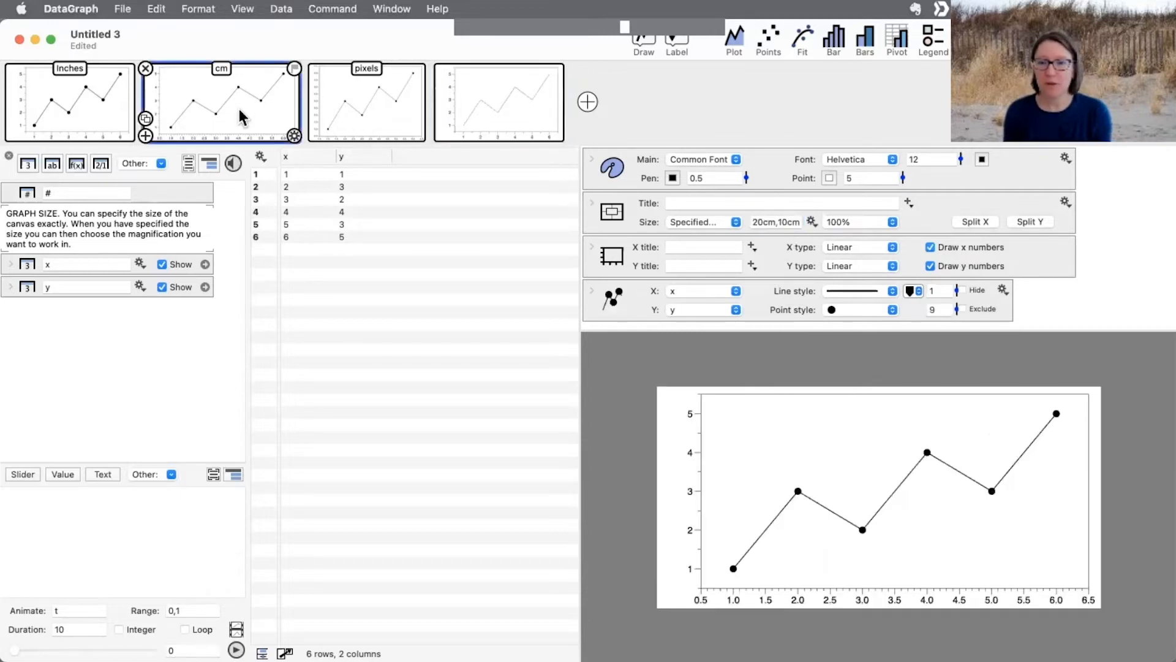
{"action": "left_click", "coordinate": [760, 221]}
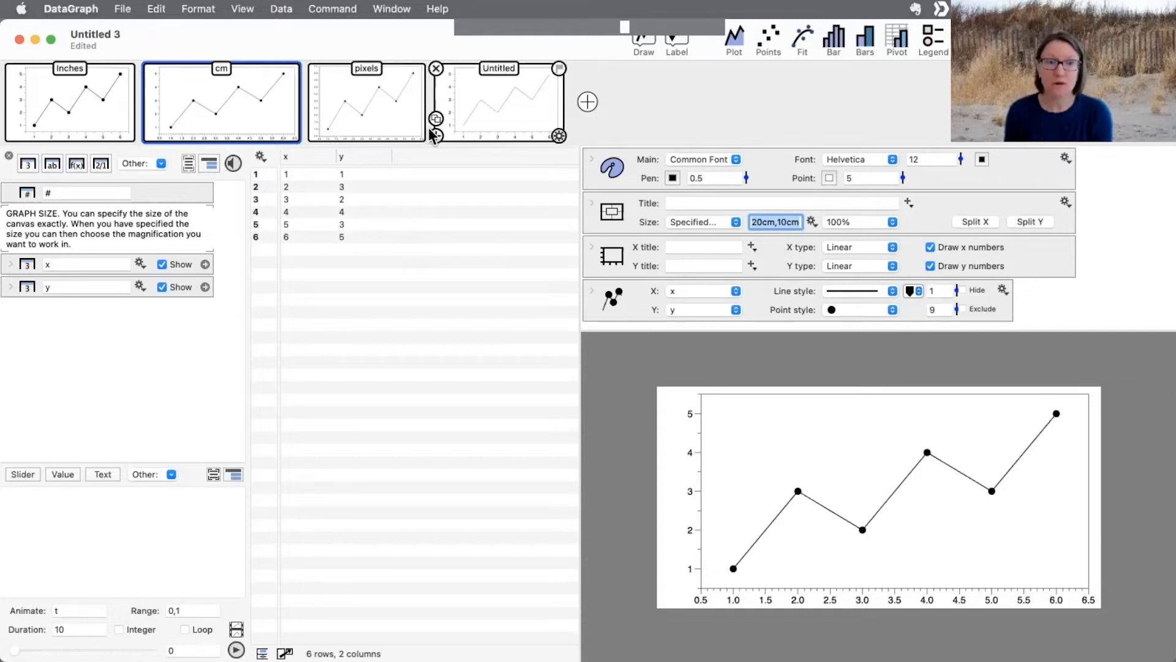
{"action": "left_click", "coordinate": [387, 109]}
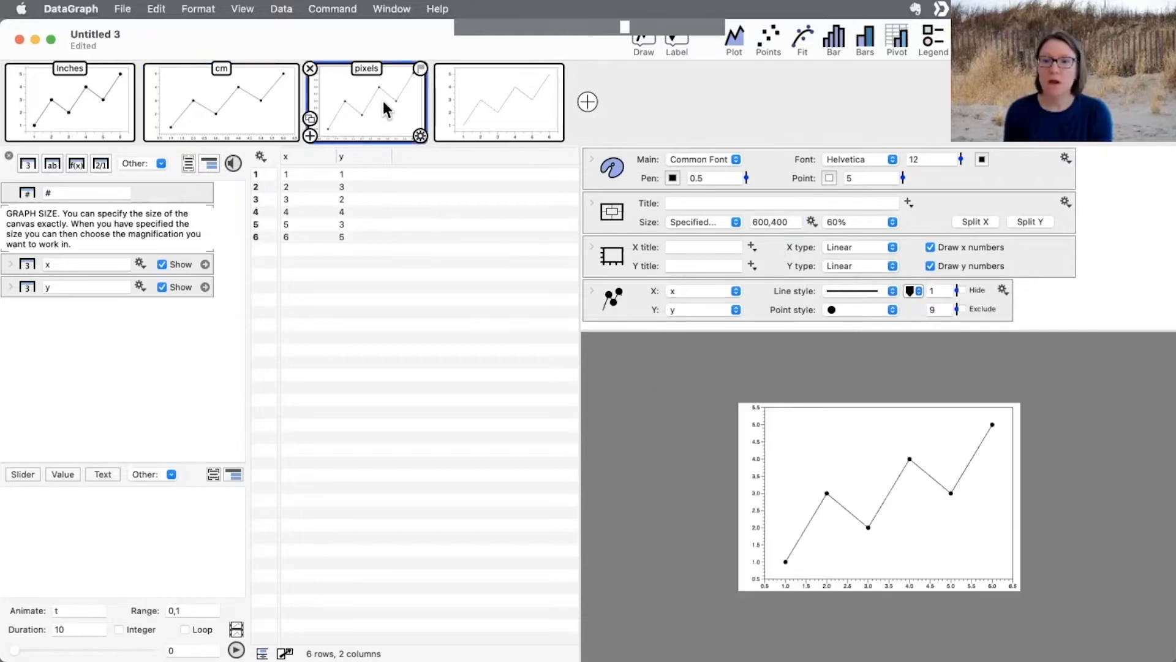
{"action": "left_click", "coordinate": [794, 221]}
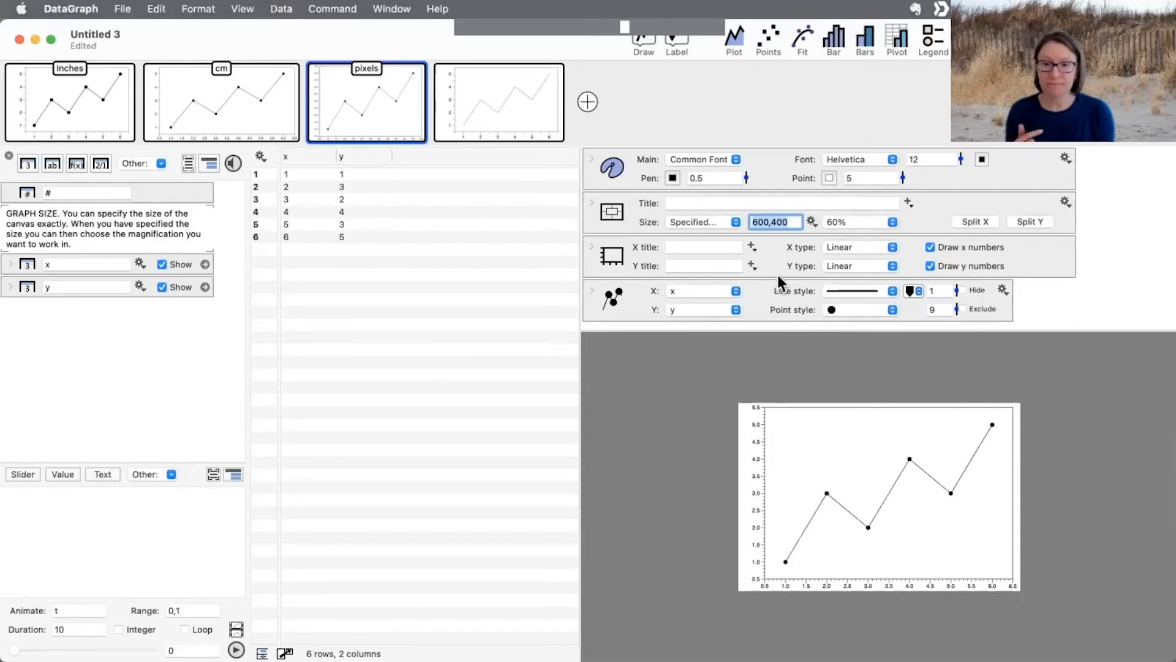
- View the pixels graph at 200% magnification and set its magnification to Actual
{"action": "left_click_drag", "start_coordinate": [770, 297], "coordinate": [822, 239]}
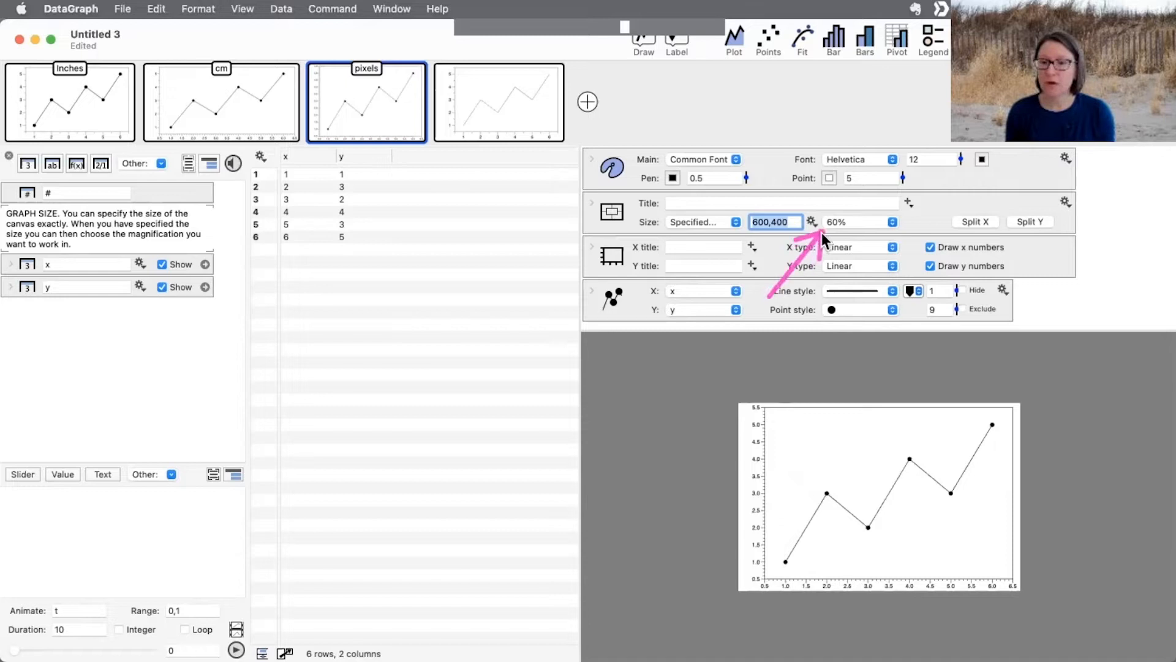
{"action": "left_click", "coordinate": [880, 222]}
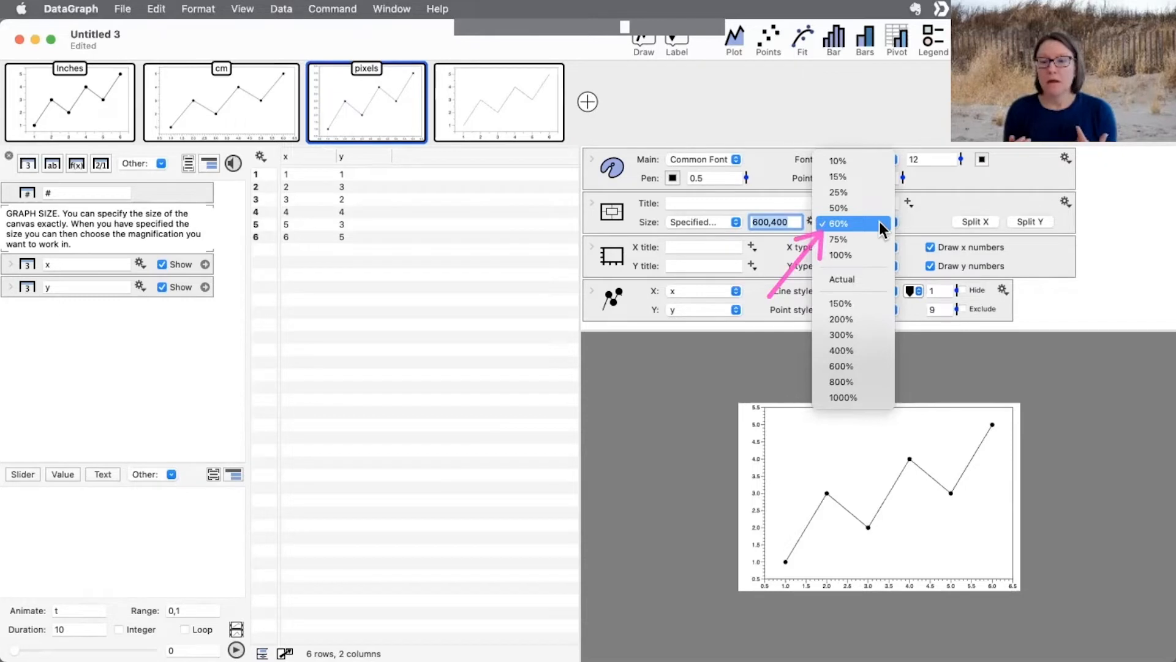
{"action": "left_click", "coordinate": [858, 319]}
{"action": "scroll", "coordinate": [928, 465], "scroll_direction": "up", "scroll_amount": 10}
{"action": "scroll", "coordinate": [928, 466], "scroll_direction": "right", "scroll_amount": 3}
{"action": "scroll", "coordinate": [928, 465], "scroll_direction": "down", "scroll_amount": 6}
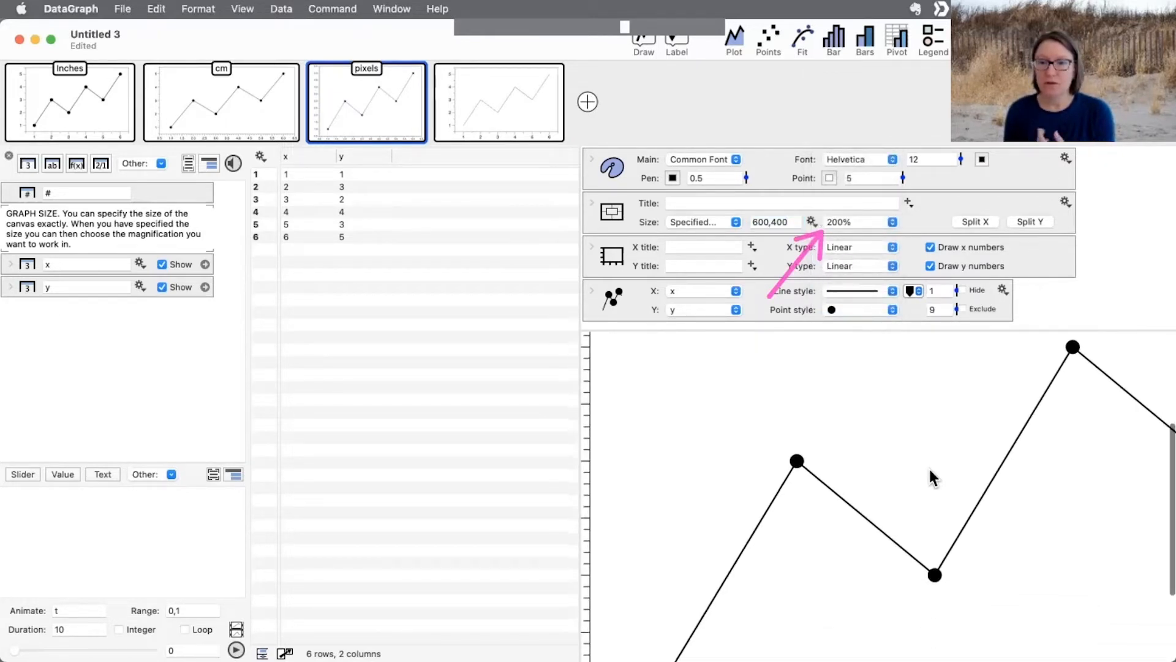
{"action": "scroll", "coordinate": [929, 466], "scroll_direction": "left", "scroll_amount": 2}
{"action": "left_click", "coordinate": [862, 223]}
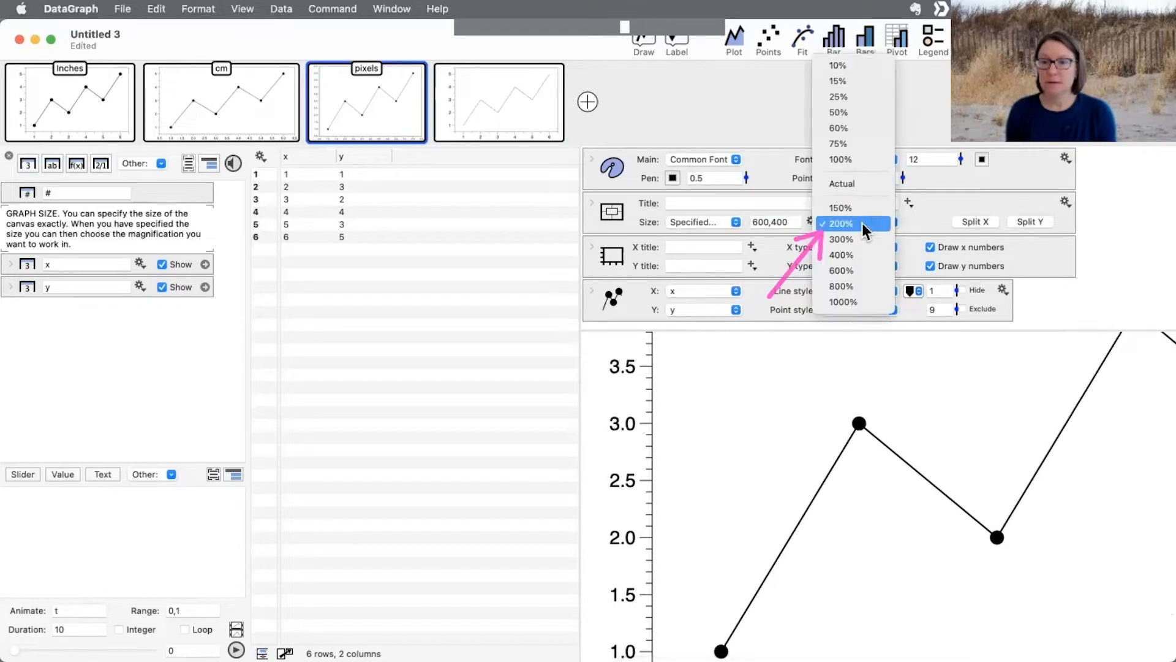
{"action": "left_click", "coordinate": [863, 183]}
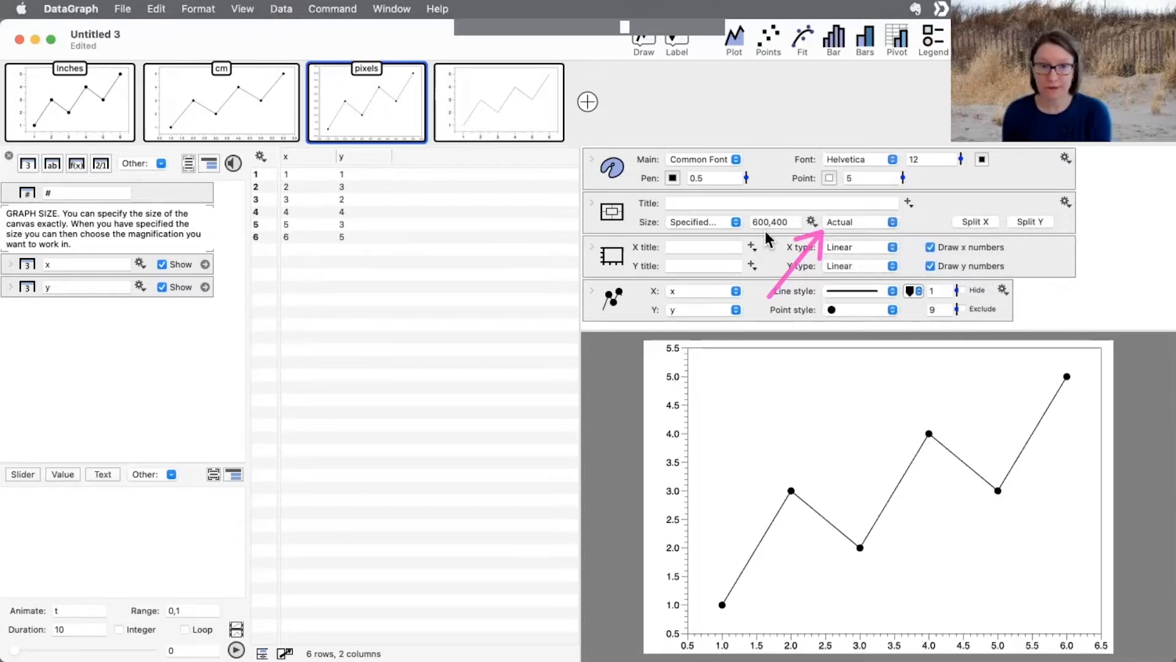
- Compare the untitled and pixels graphs, delete the untitled graph and display the Inches graph
{"action": "mouse_move", "coordinate": [518, 117]}
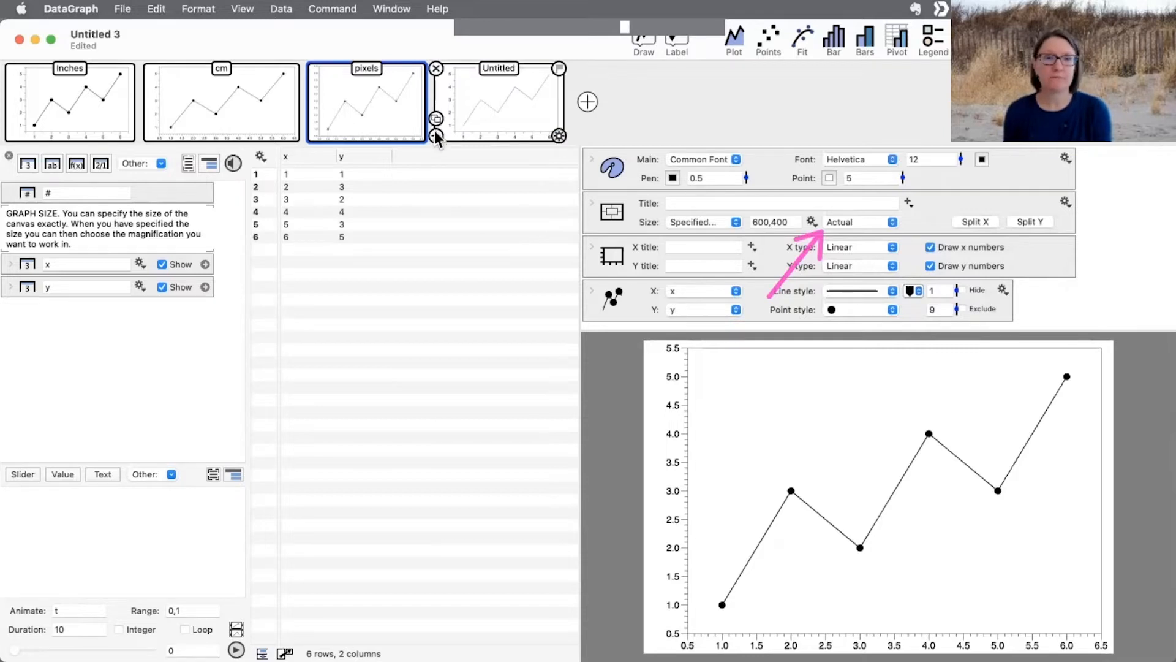
{"action": "left_click", "coordinate": [518, 118]}
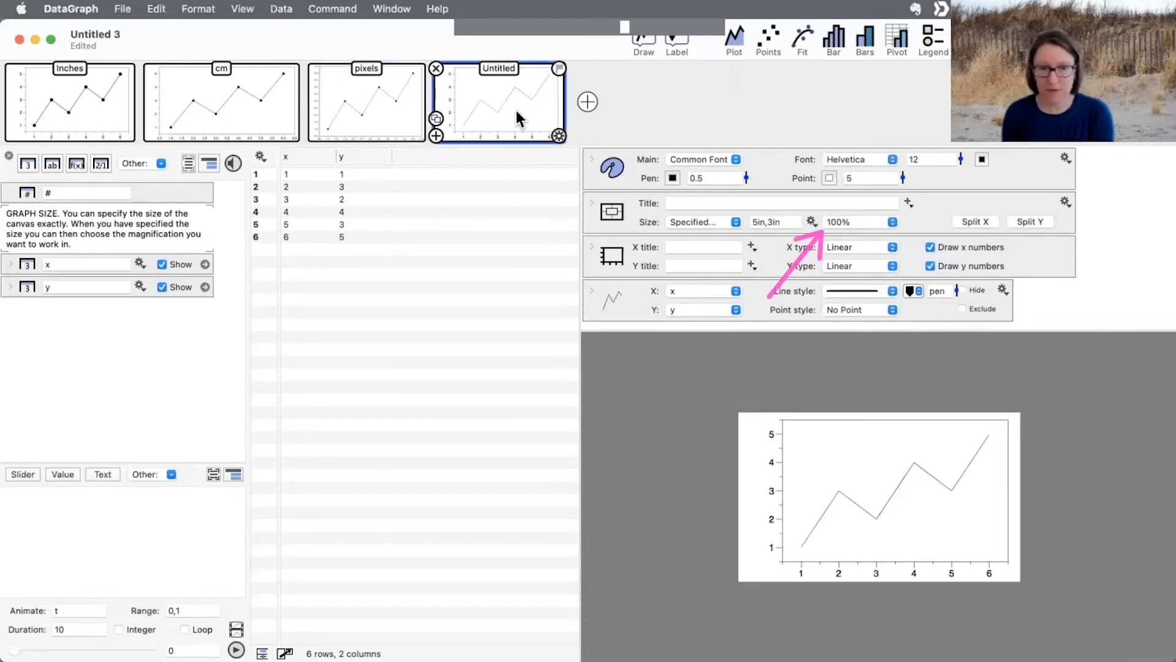
{"action": "mouse_move", "coordinate": [364, 115]}
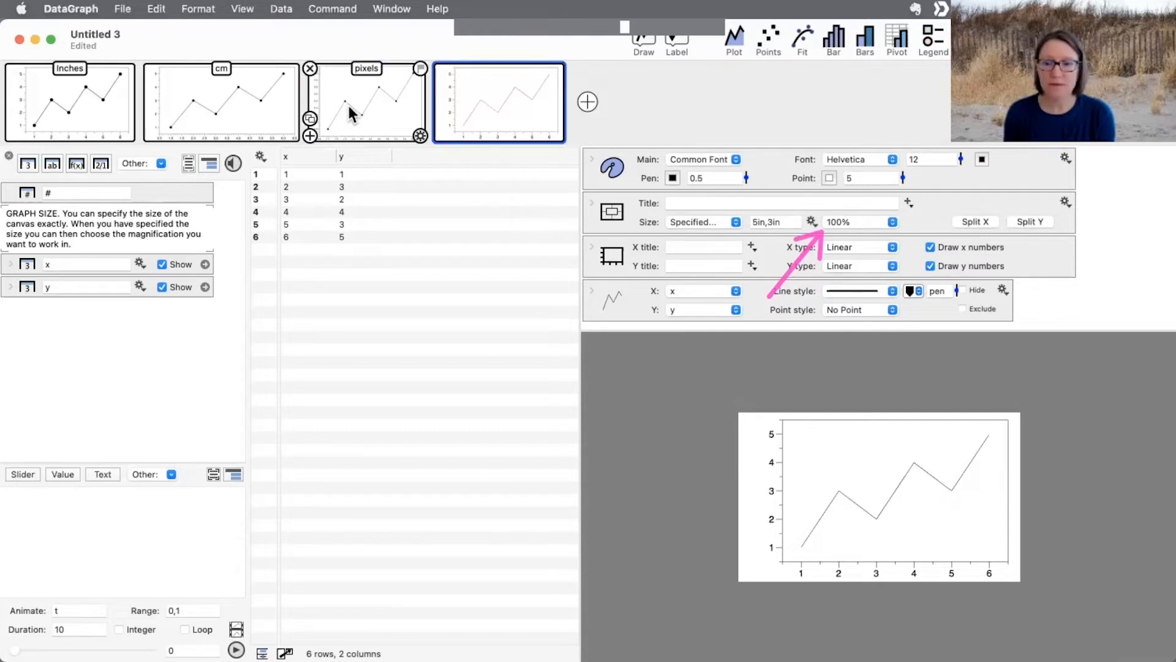
{"action": "left_click", "coordinate": [347, 103]}
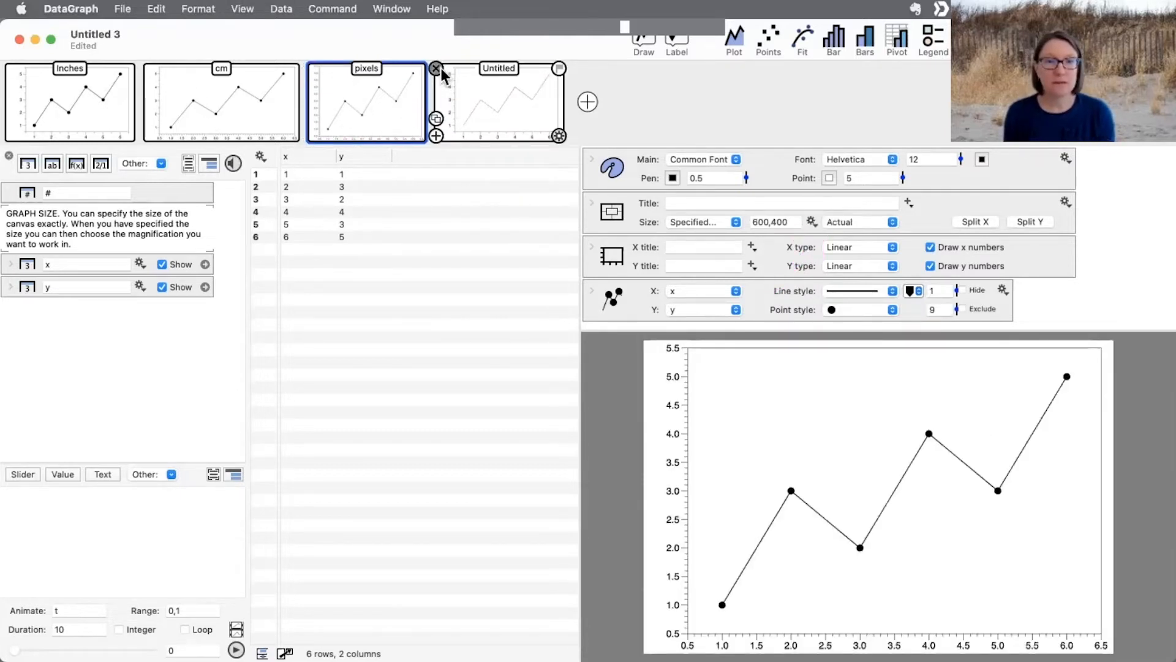
{"action": "left_click", "coordinate": [436, 69]}
{"action": "left_click", "coordinate": [108, 99]}
{"action": "scroll", "coordinate": [762, 278], "scroll_direction": "down", "scroll_amount": 5}
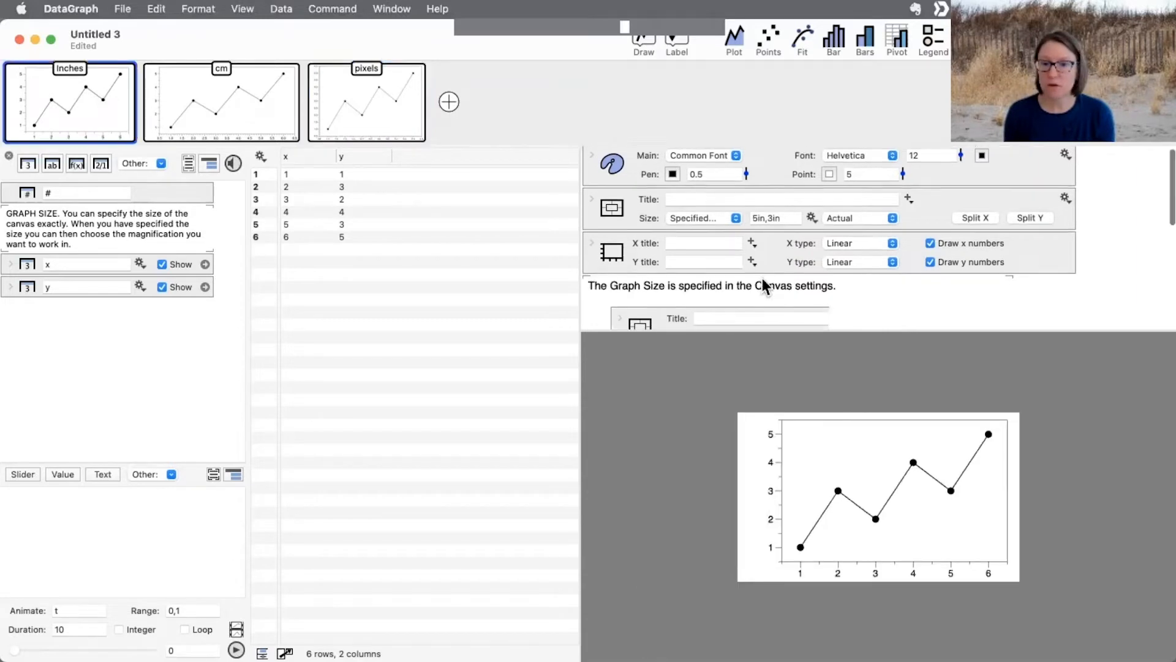
- Read the Inches graph's notes on specifying the canvas size and on the Actual magnification
{"action": "scroll", "coordinate": [762, 278], "scroll_direction": "down", "scroll_amount": 2}
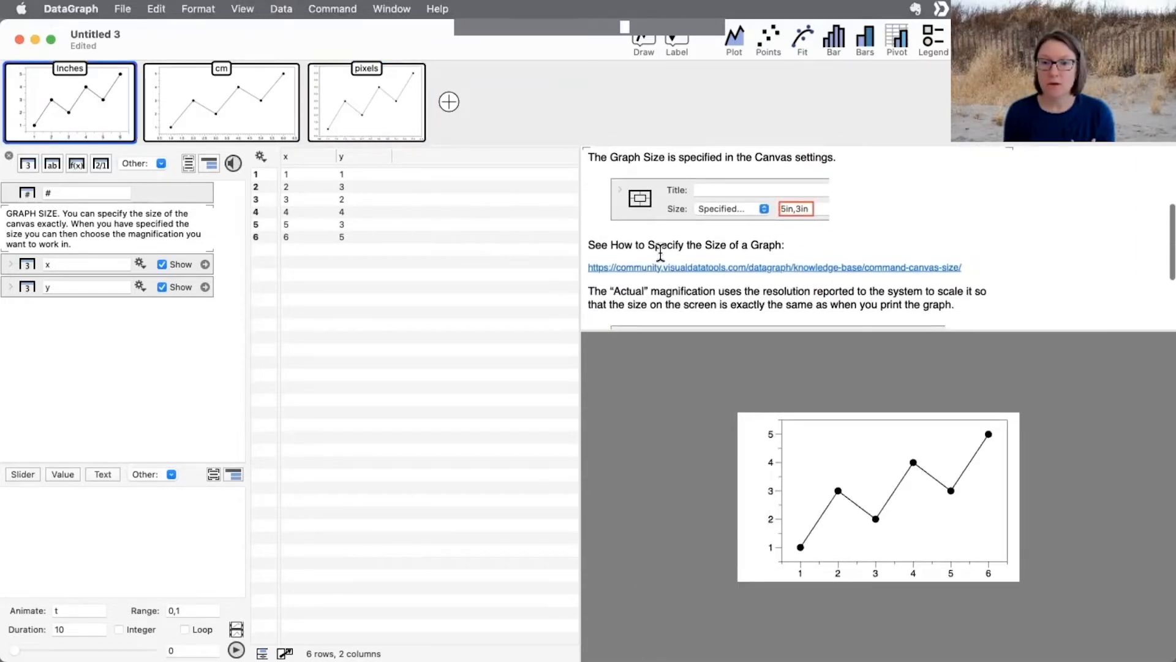
{"action": "scroll", "coordinate": [729, 272], "scroll_direction": "down", "scroll_amount": 2}
{"action": "left_click_drag", "start_coordinate": [430, 259], "coordinate": [581, 251]}
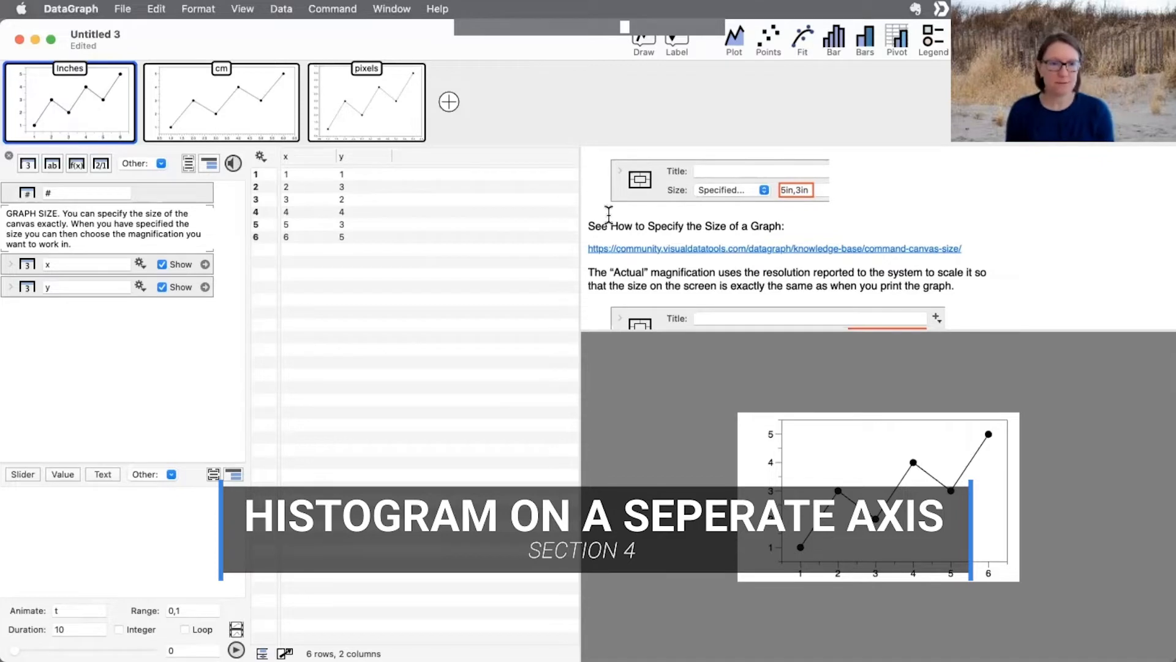
{"action": "scroll", "coordinate": [824, 304], "scroll_direction": "up", "scroll_amount": 5}
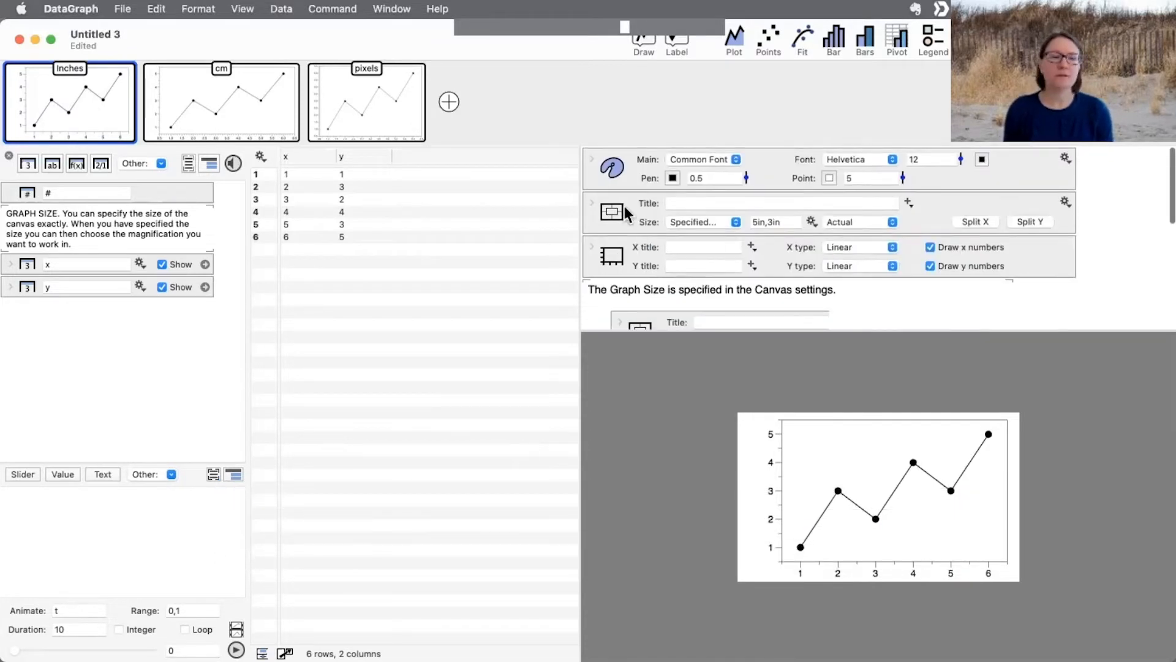
- Close the GRAPH SIZE document and open the HISTOGRAM on a SEPARATE AXIS layout example
{"action": "mouse_move", "coordinate": [167, 111]}
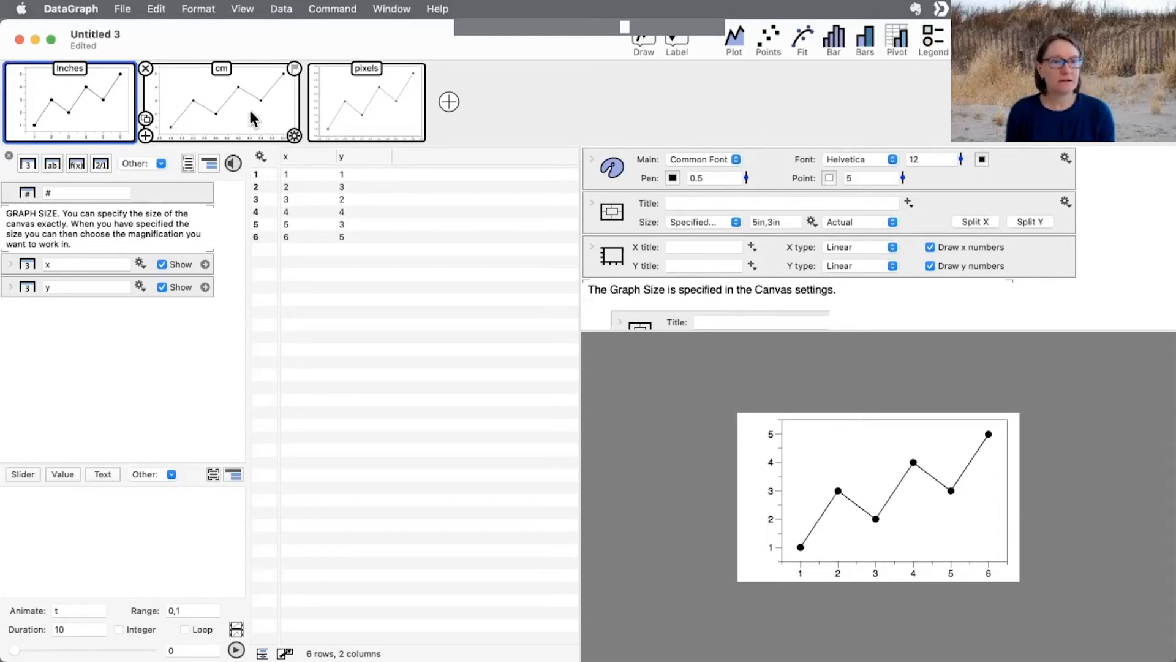
{"action": "left_click", "coordinate": [35, 39]}
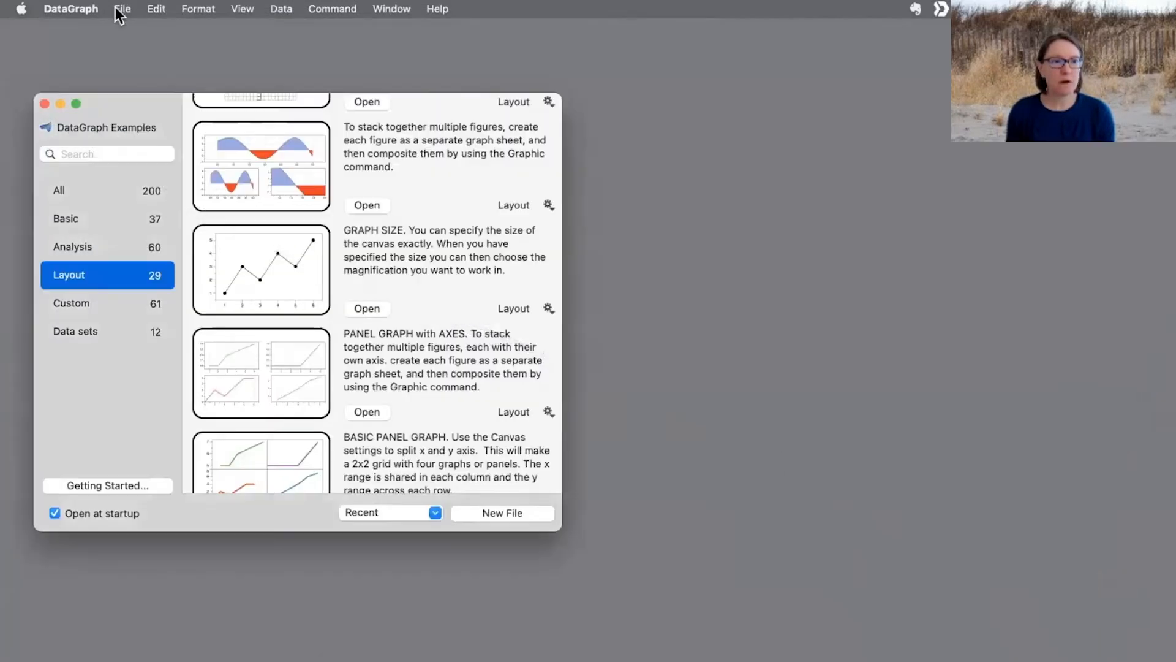
{"action": "scroll", "coordinate": [438, 366], "scroll_direction": "up", "scroll_amount": 1}
{"action": "scroll", "coordinate": [439, 365], "scroll_direction": "down", "scroll_amount": 2}
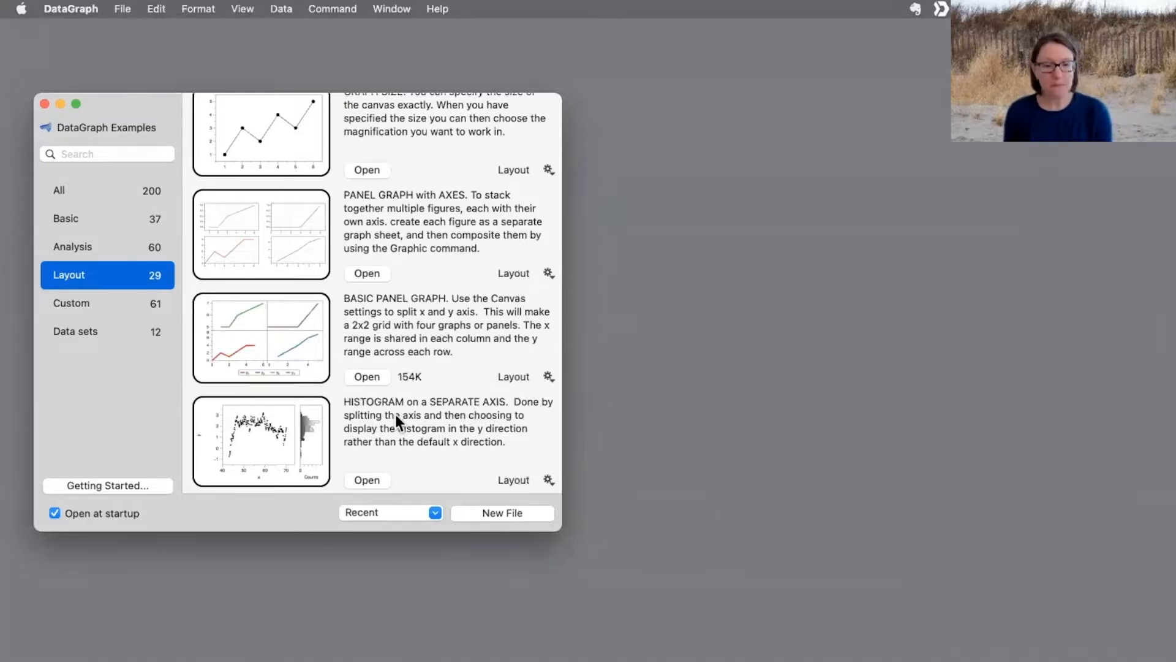
{"action": "left_click", "coordinate": [365, 480]}
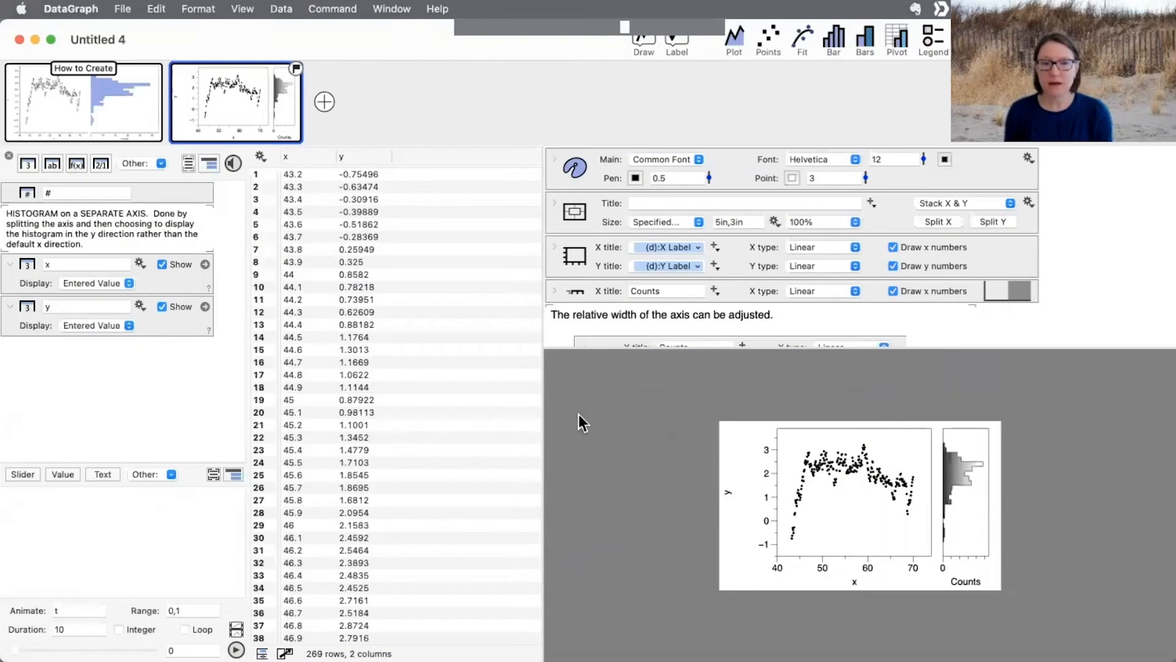
- Read the example's notes on relative axis width and box style, and display the How to Create graph
{"action": "left_click_drag", "start_coordinate": [594, 348], "coordinate": [598, 411]}
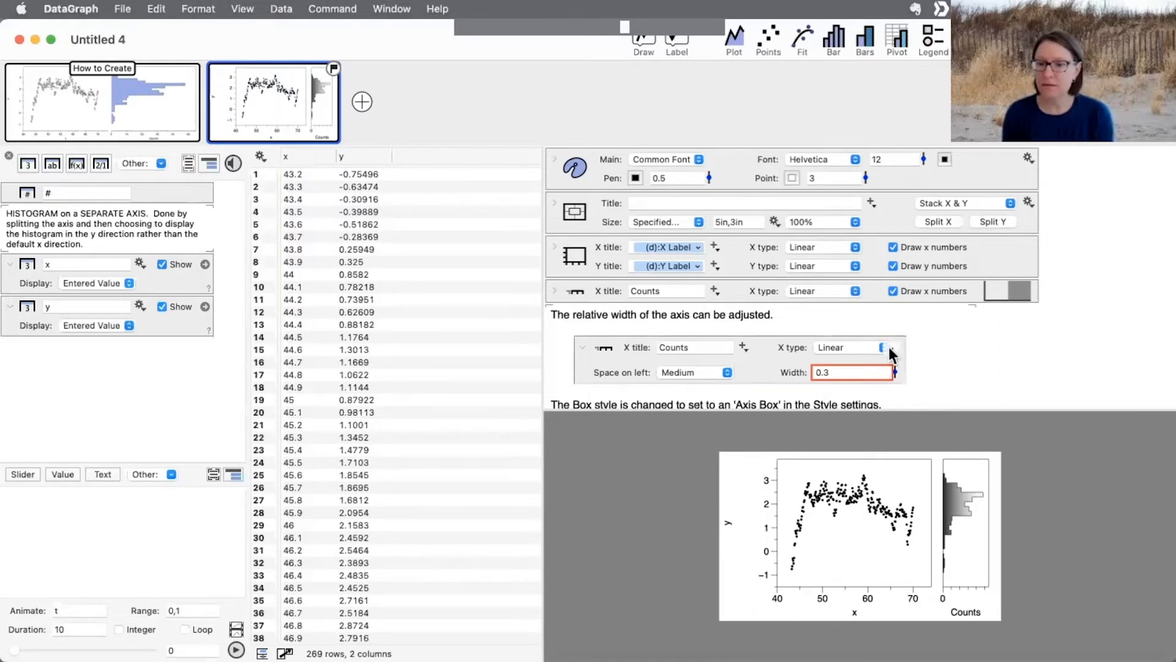
{"action": "scroll", "coordinate": [889, 346], "scroll_direction": "down", "scroll_amount": 3}
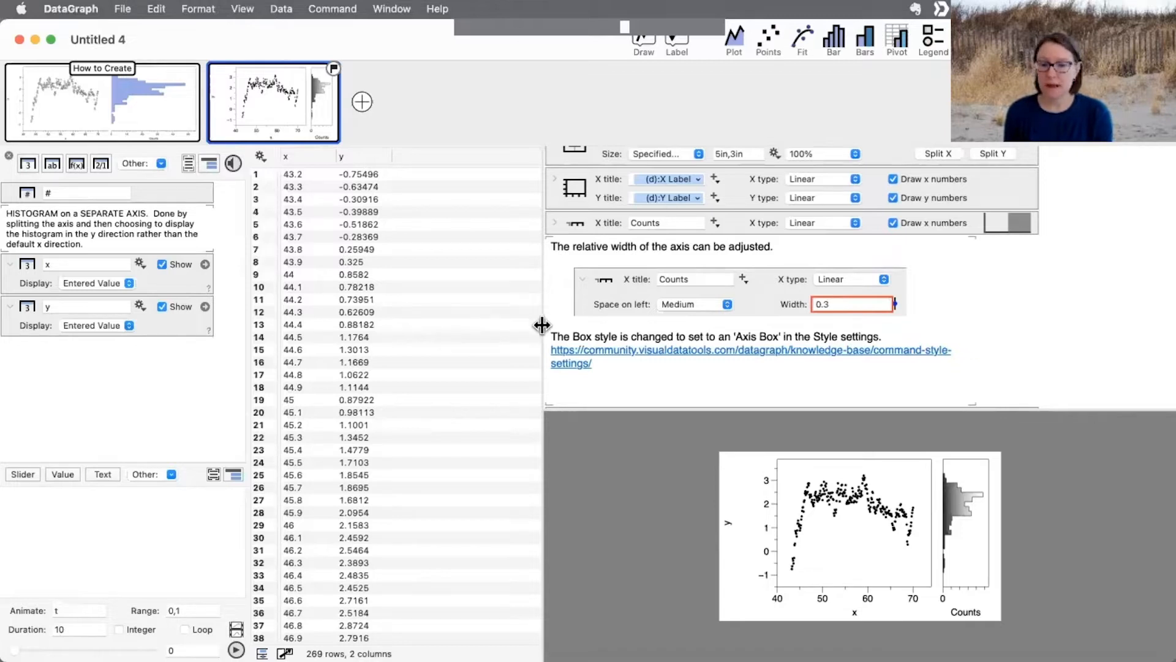
{"action": "left_click_drag", "start_coordinate": [578, 410], "coordinate": [575, 297]}
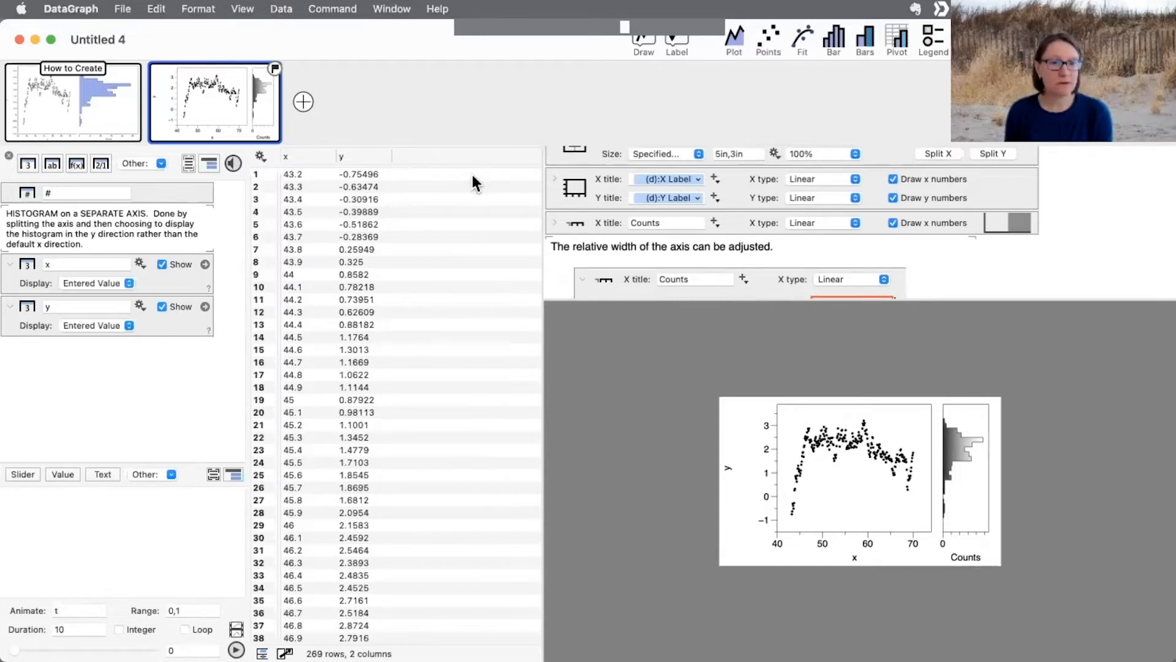
{"action": "left_click", "coordinate": [68, 99]}
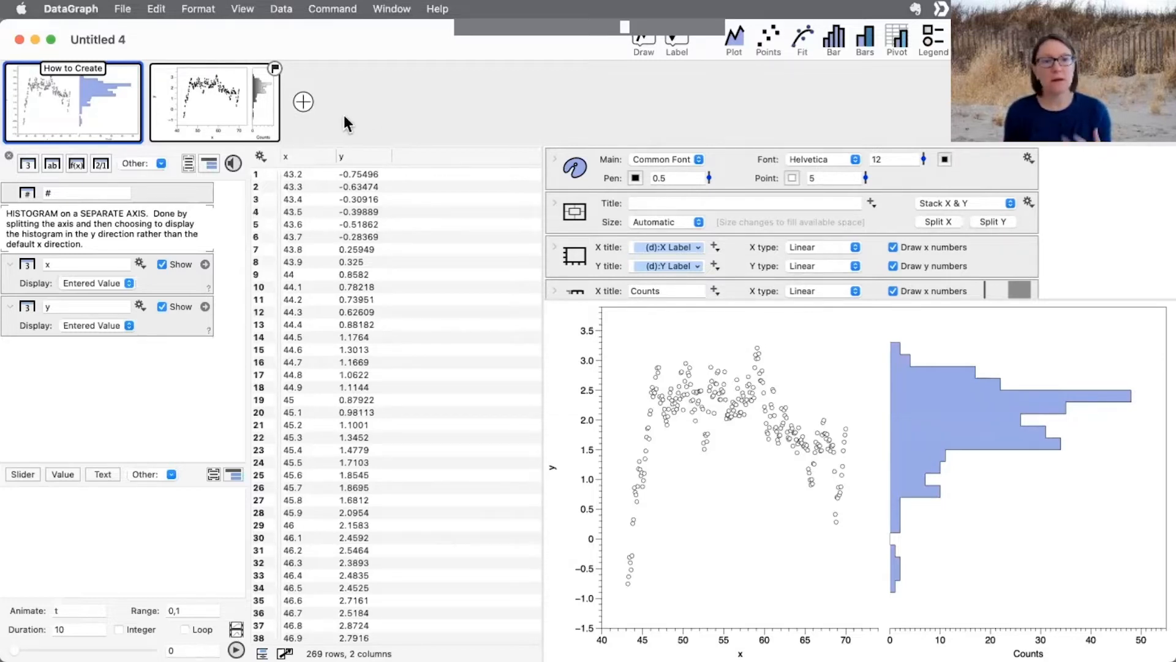
- Add a new graph and plot the x and y columns in it as points
{"action": "left_click", "coordinate": [304, 101]}
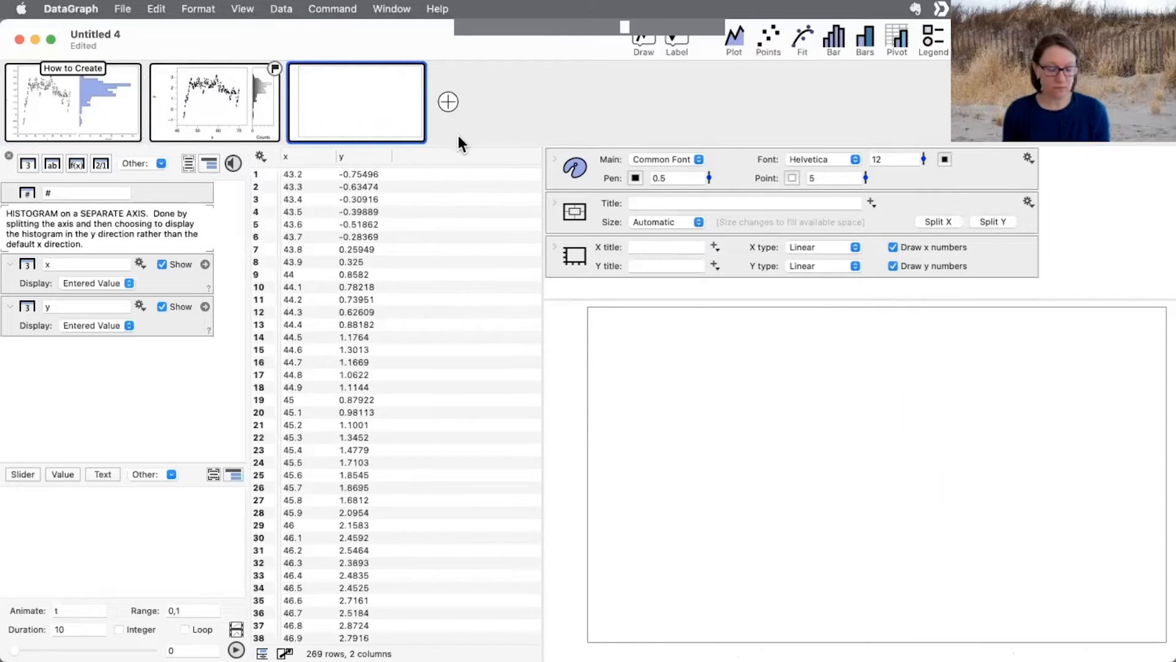
{"action": "left_click_drag", "start_coordinate": [312, 158], "coordinate": [355, 155]}
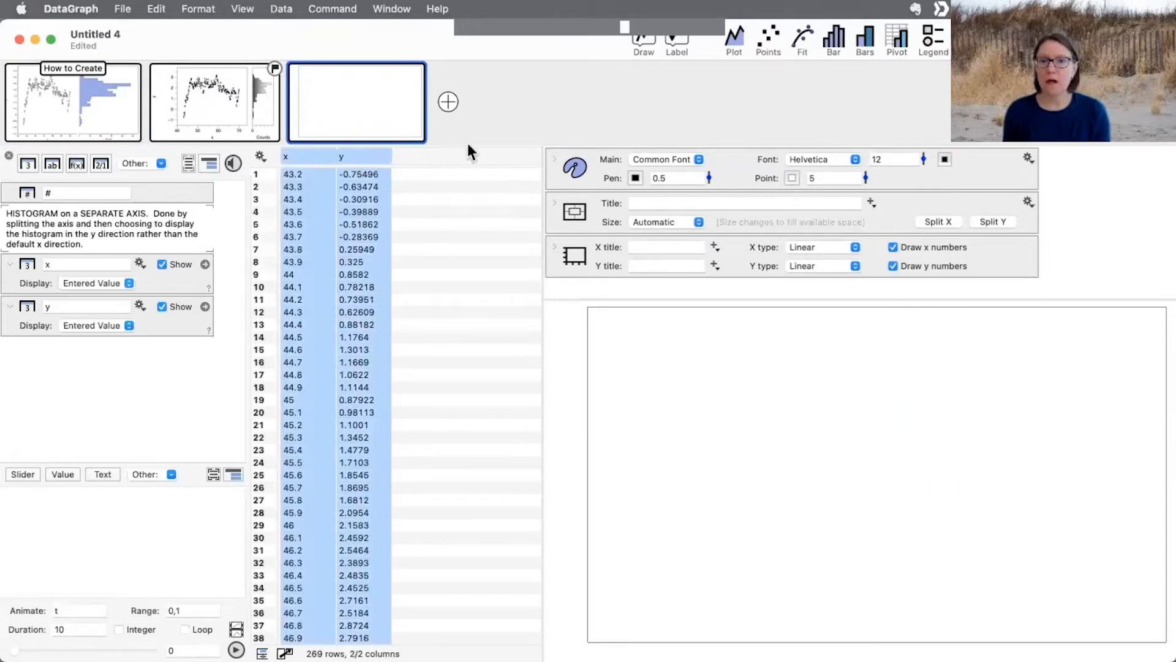
{"action": "left_click", "coordinate": [769, 42]}
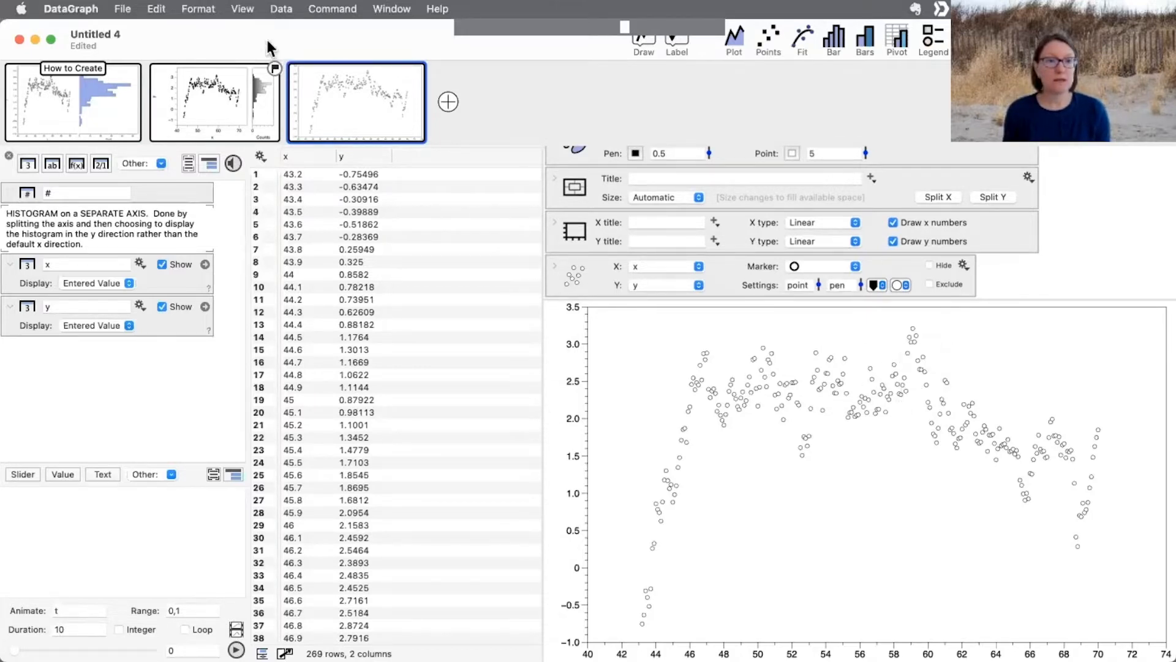
{"action": "left_click", "coordinate": [242, 9]}
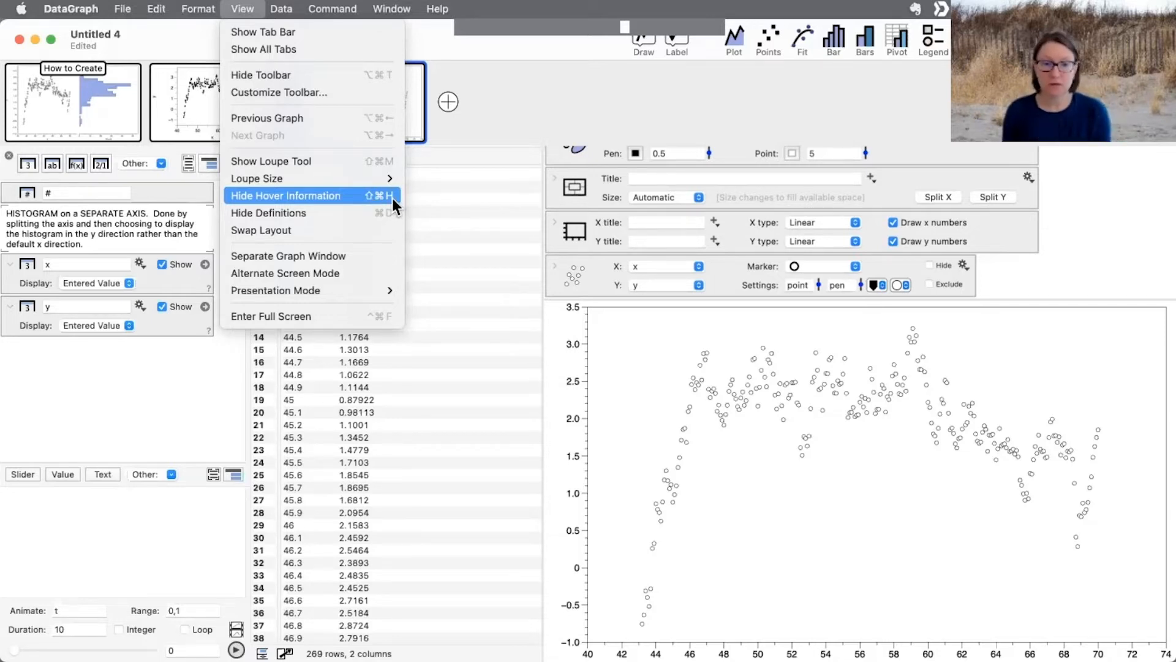
{"action": "left_click", "coordinate": [634, 370]}
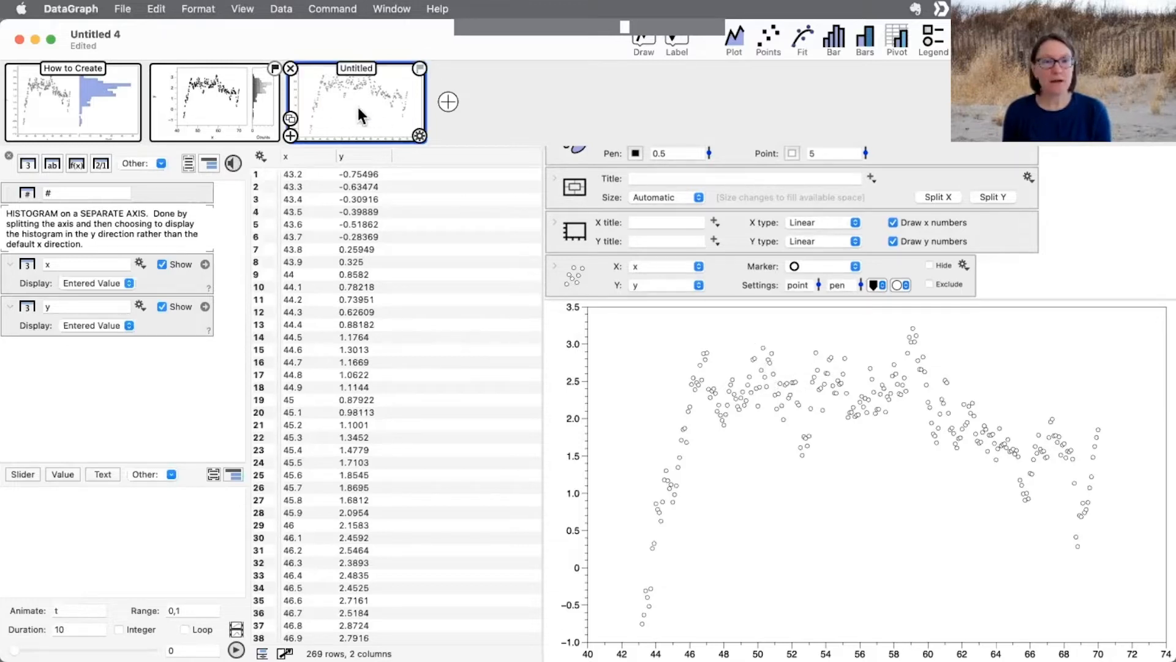
{"action": "left_click", "coordinate": [572, 279]}
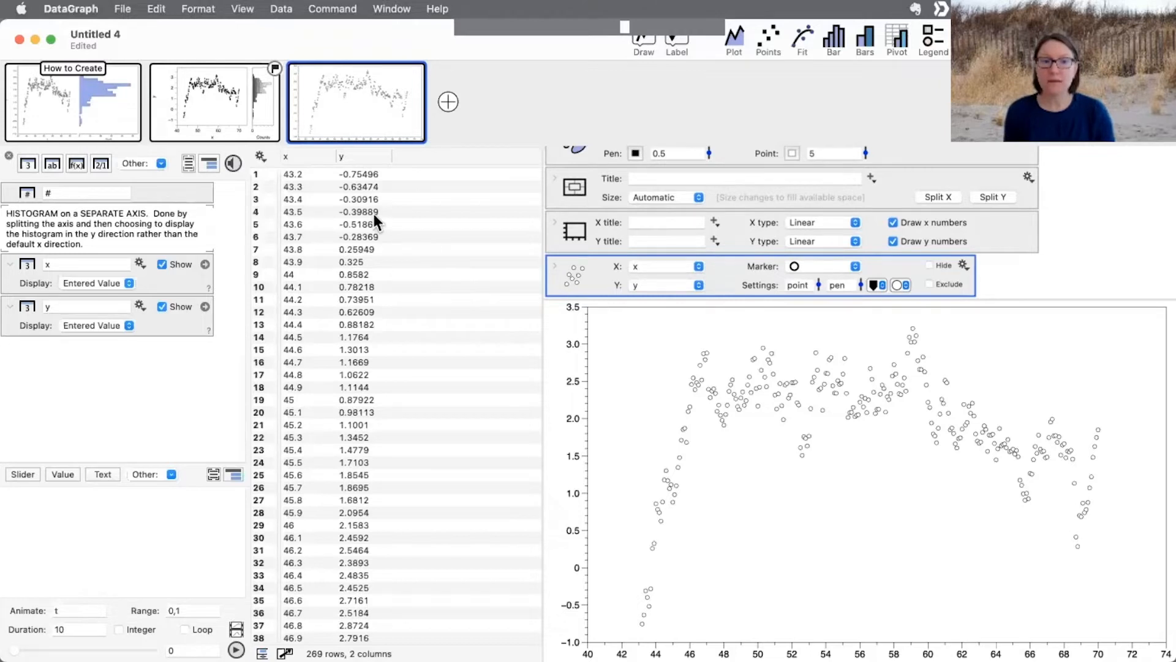
- Add a histogram of the y column to the new graph
{"action": "left_click", "coordinate": [359, 158]}
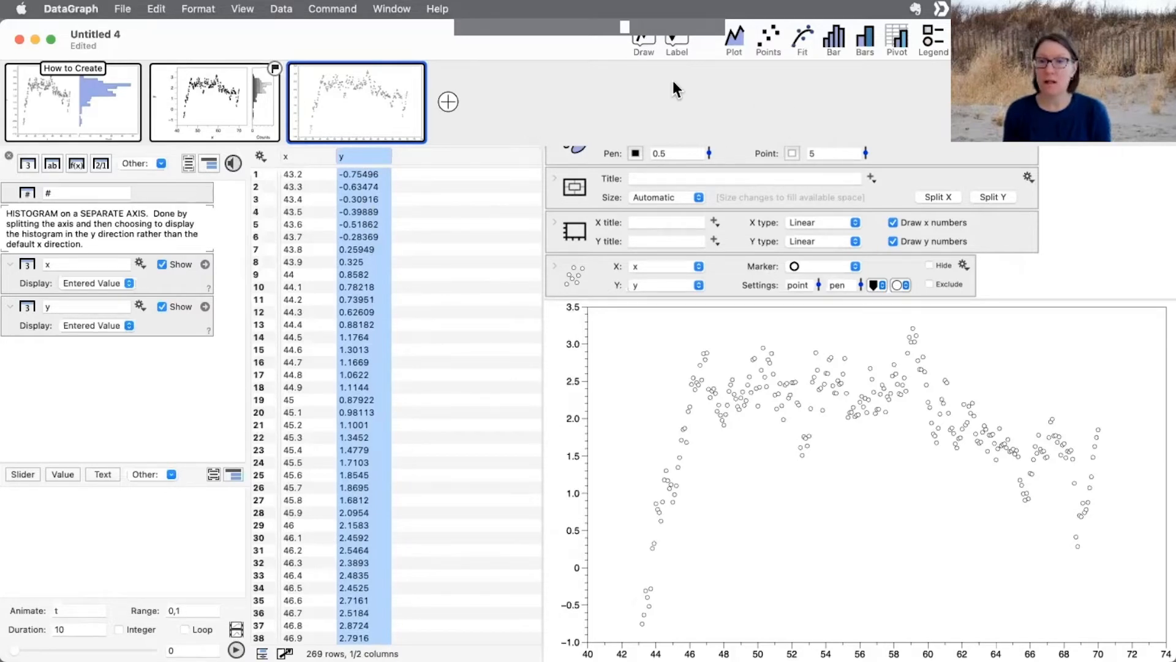
{"action": "left_click", "coordinate": [646, 49]}
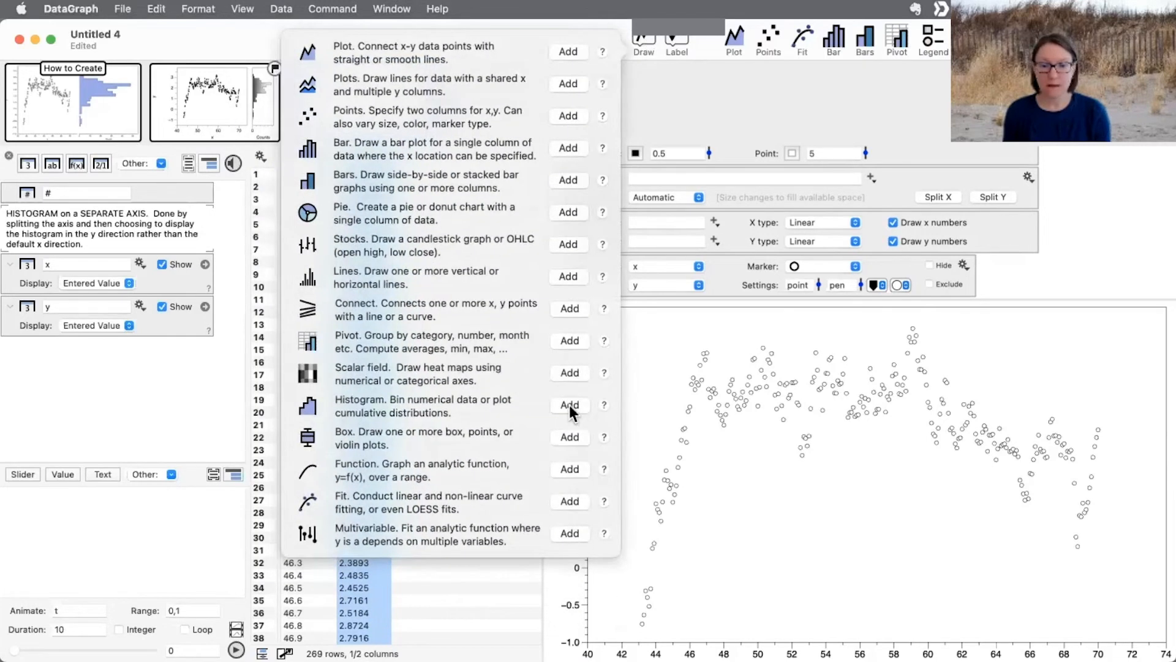
{"action": "left_click", "coordinate": [569, 406]}
{"action": "left_click", "coordinate": [800, 230]}
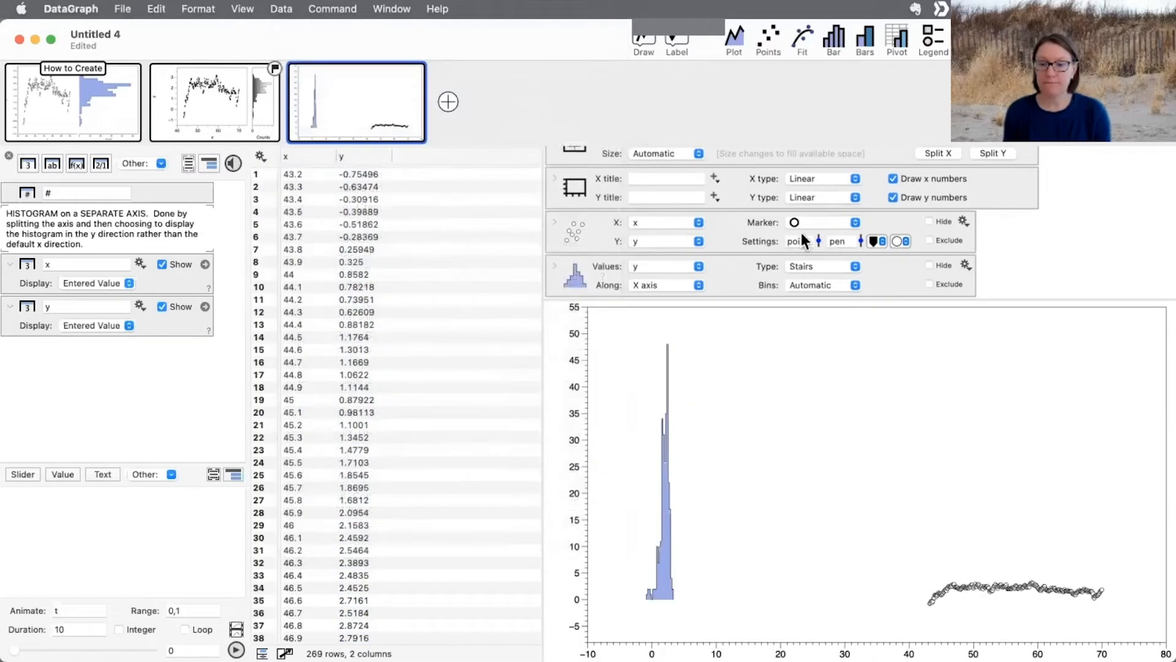
{"action": "scroll", "coordinate": [822, 264], "scroll_direction": "down", "scroll_amount": 1}
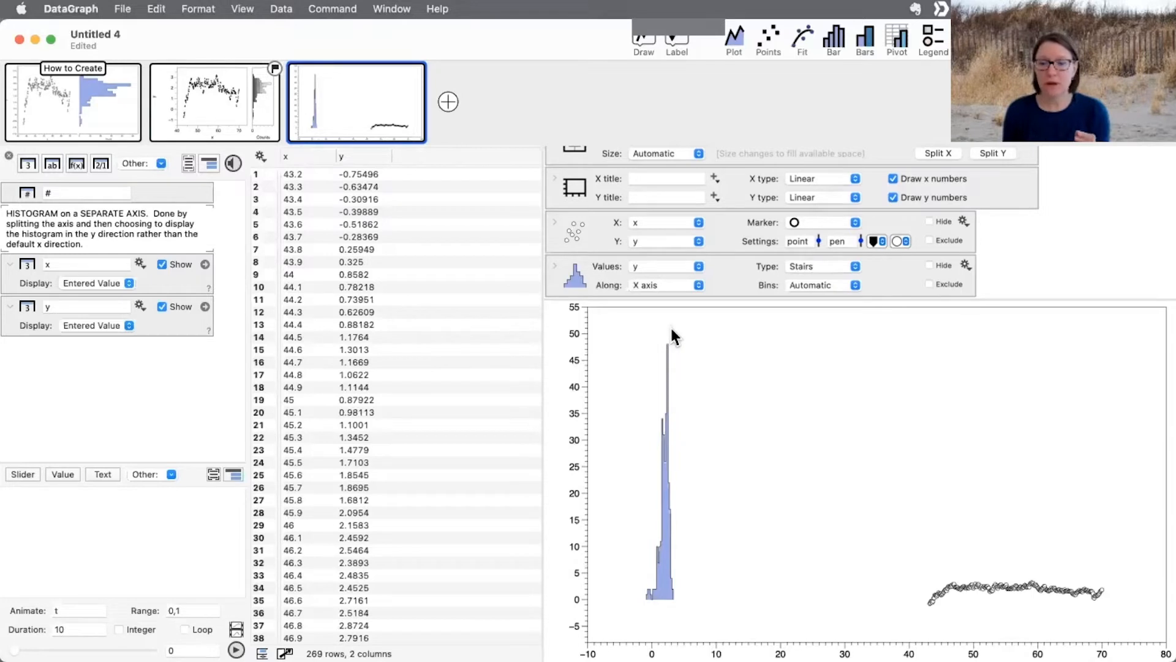
- Split the new graph's canvas in the X direction to create a second x axis
{"action": "scroll", "coordinate": [718, 231], "scroll_direction": "up", "scroll_amount": 3}
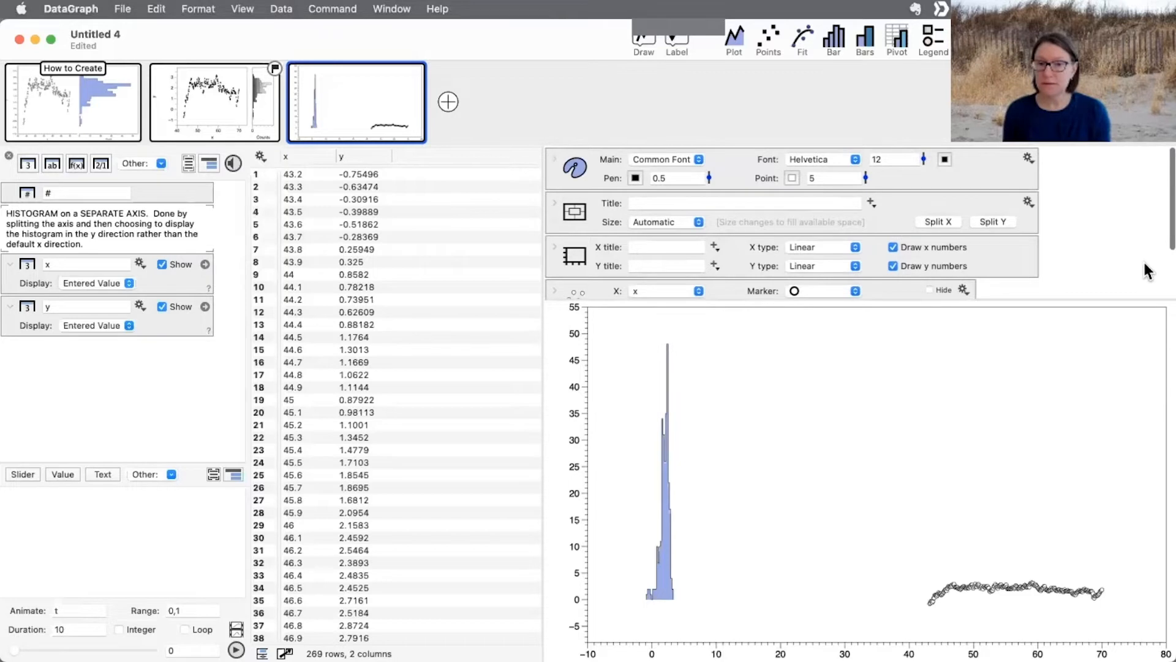
{"action": "mouse_move", "coordinate": [1142, 263]}
{"action": "left_mouse_down"}
{"action": "mouse_move", "coordinate": [946, 223]}
{"action": "mouse_move", "coordinate": [1011, 224]}
{"action": "left_mouse_up"}
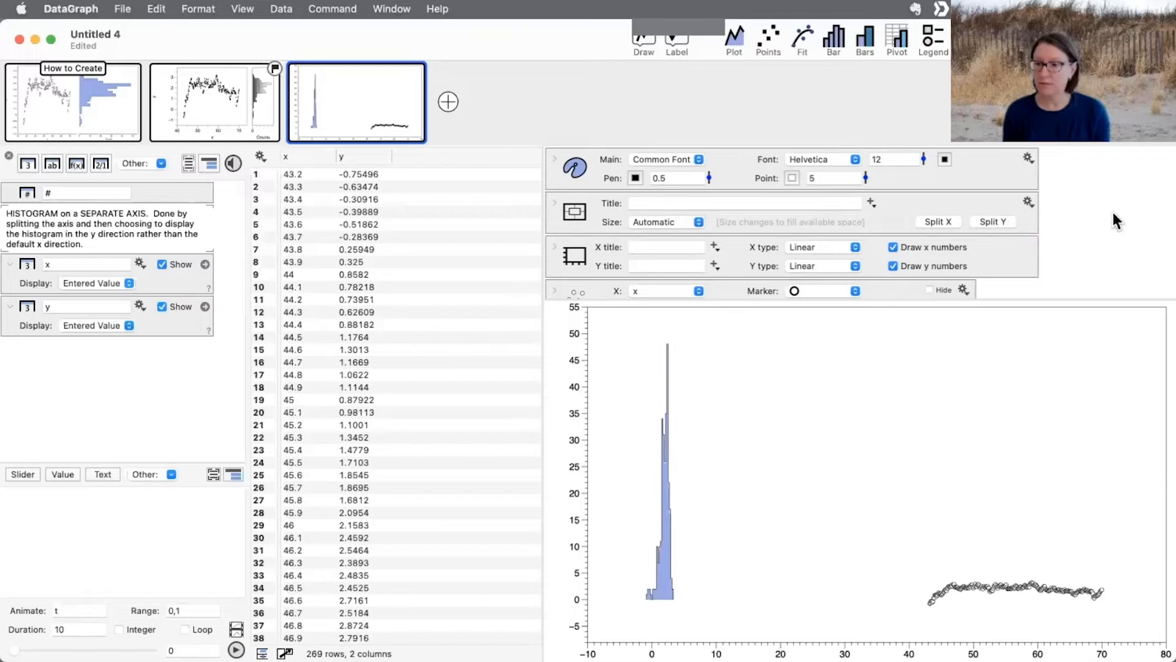
{"action": "left_click", "coordinate": [946, 220]}
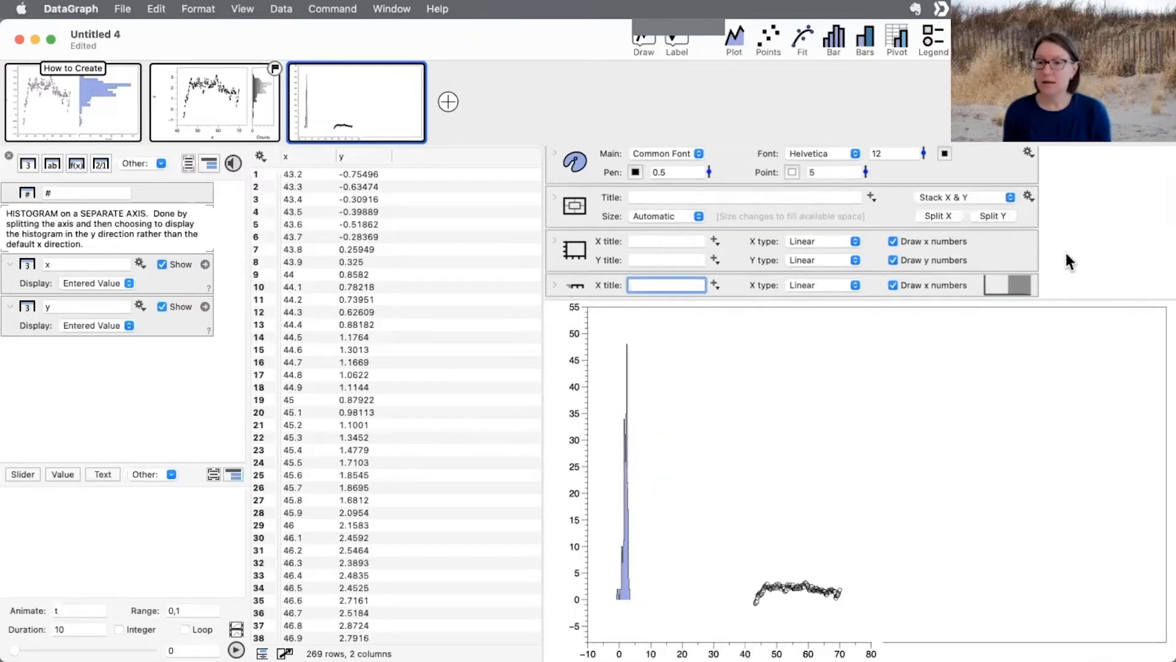
- Assign the histogram to the second x axis and keep the points on the first
{"action": "scroll", "coordinate": [1064, 250], "scroll_direction": "down", "scroll_amount": 3}
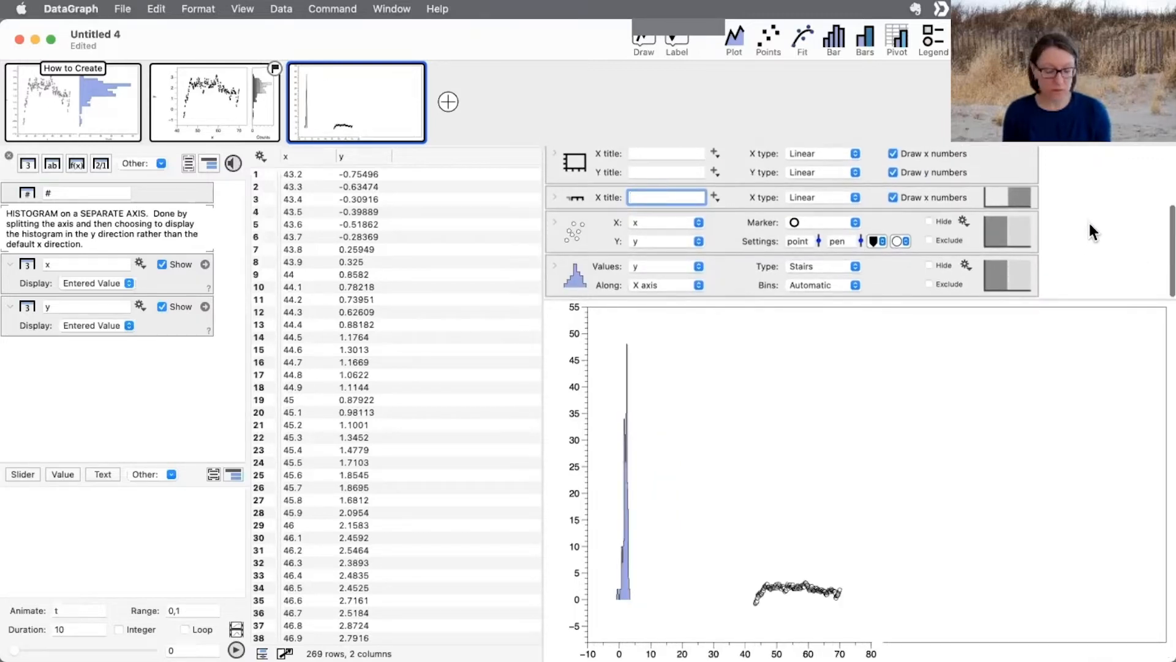
{"action": "mouse_move", "coordinate": [1102, 233]}
{"action": "left_mouse_down"}
{"action": "mouse_move", "coordinate": [1047, 233]}
{"action": "mouse_move", "coordinate": [1038, 275]}
{"action": "mouse_move", "coordinate": [1035, 238]}
{"action": "left_mouse_up"}
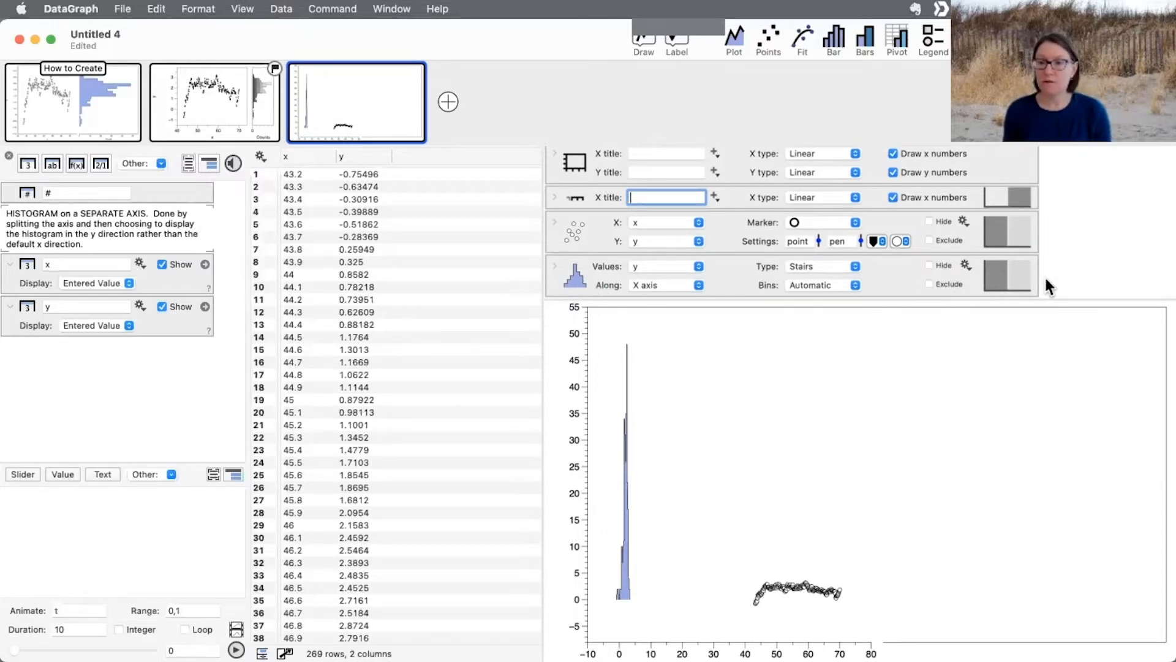
{"action": "left_click", "coordinate": [1021, 281]}
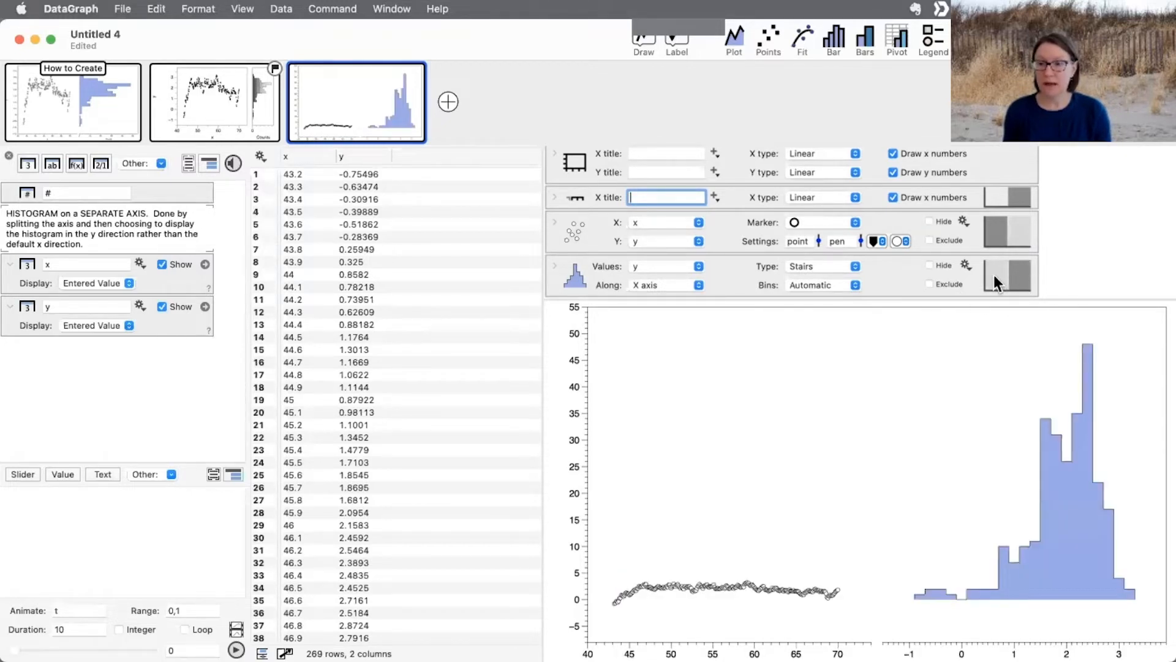
{"action": "left_click", "coordinate": [999, 275]}
{"action": "left_click", "coordinate": [1017, 277]}
{"action": "left_click", "coordinate": [1022, 234]}
{"action": "left_click", "coordinate": [998, 233]}
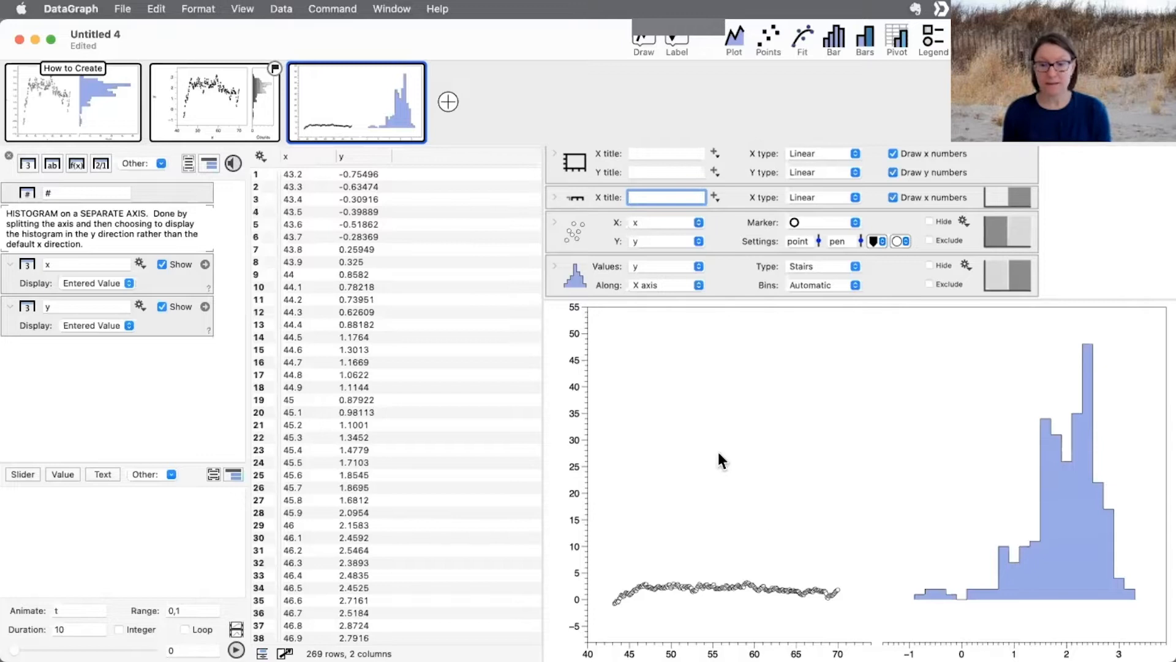
- Set the histogram to display along the Y axis
{"action": "left_click", "coordinate": [667, 288]}
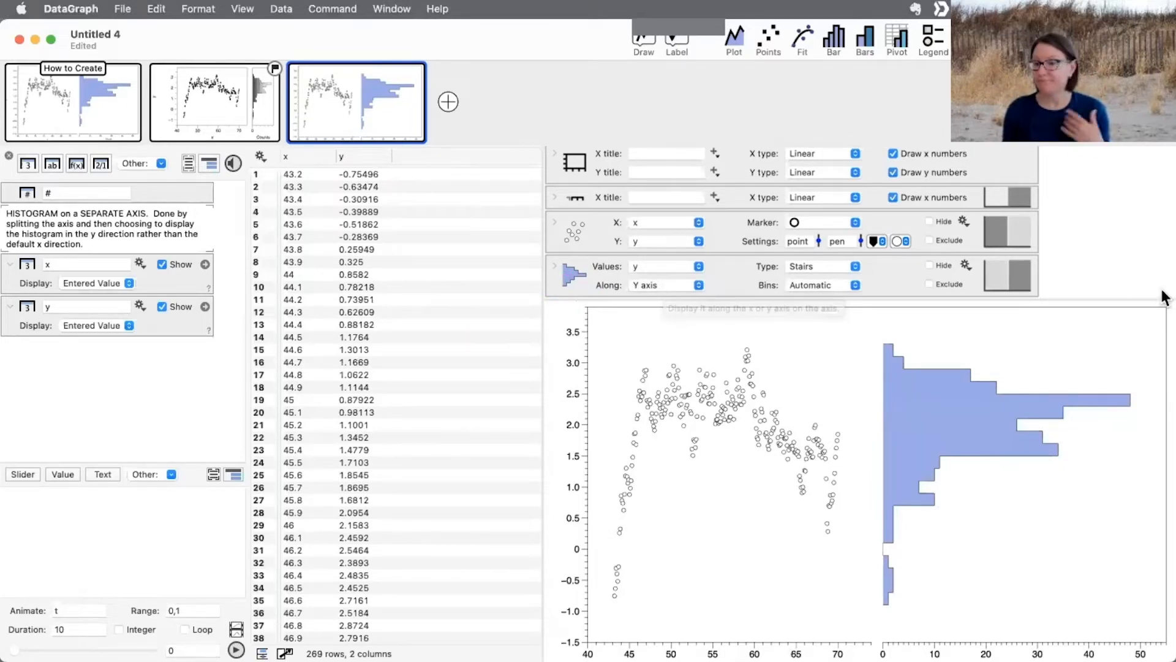
{"action": "left_click", "coordinate": [582, 271]}
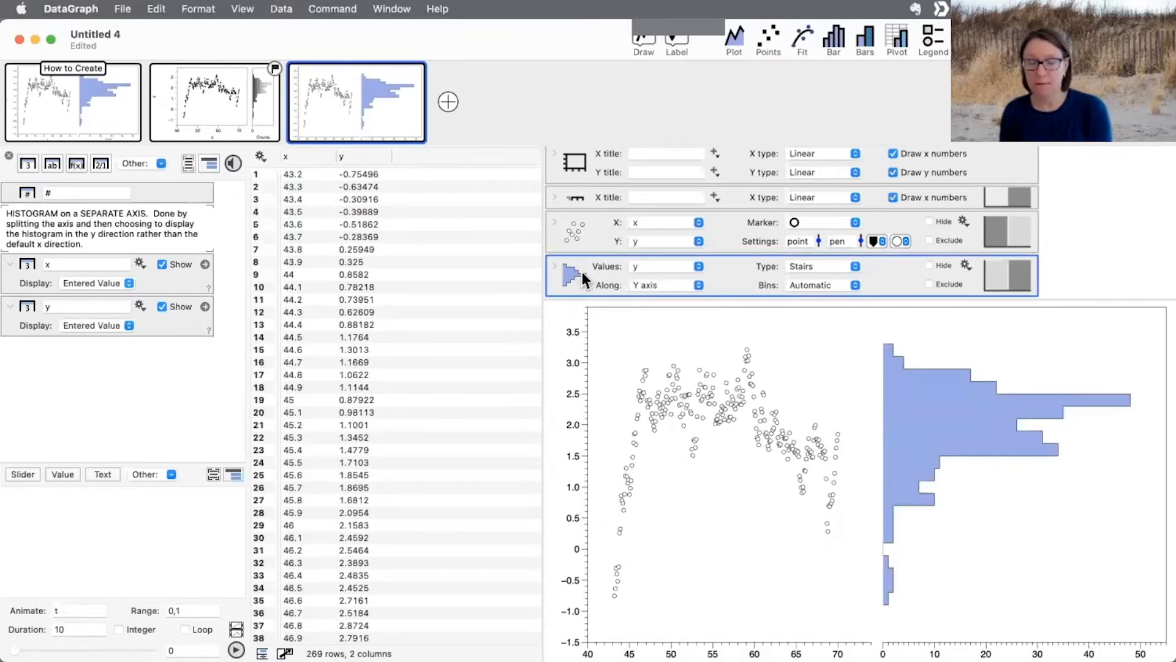
{"action": "mouse_move", "coordinate": [965, 421]}
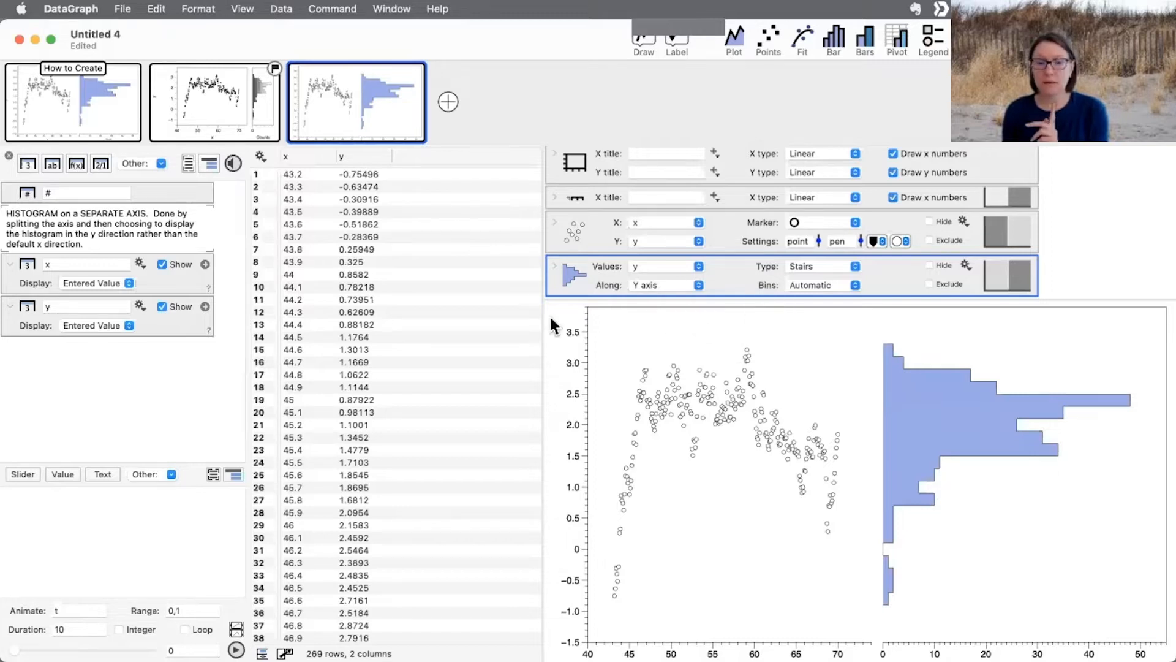
- Review the finished scatter plot and histogram example, and return to the new graph
{"action": "mouse_move", "coordinate": [257, 109]}
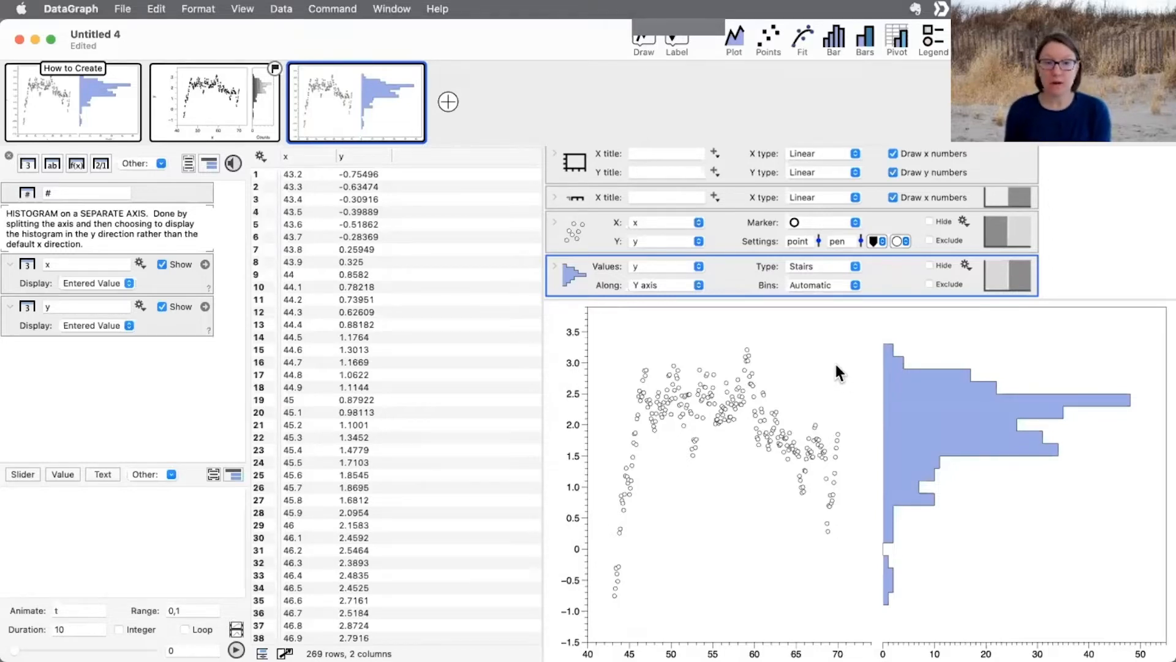
{"action": "left_click", "coordinate": [214, 107]}
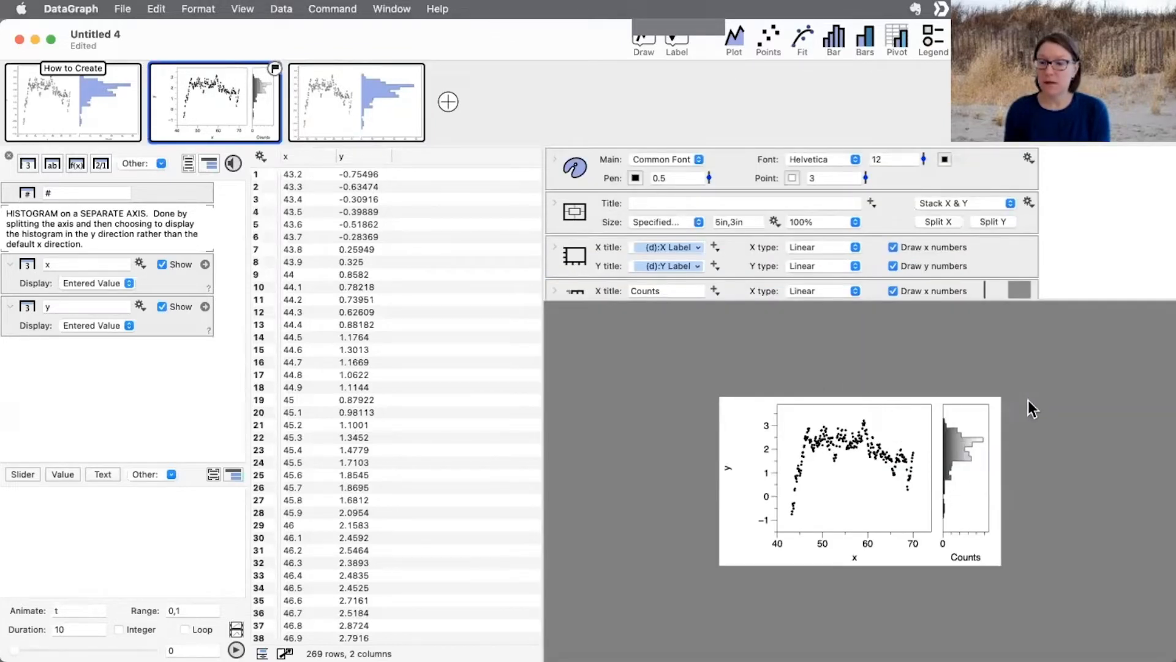
{"action": "left_click", "coordinate": [379, 94]}
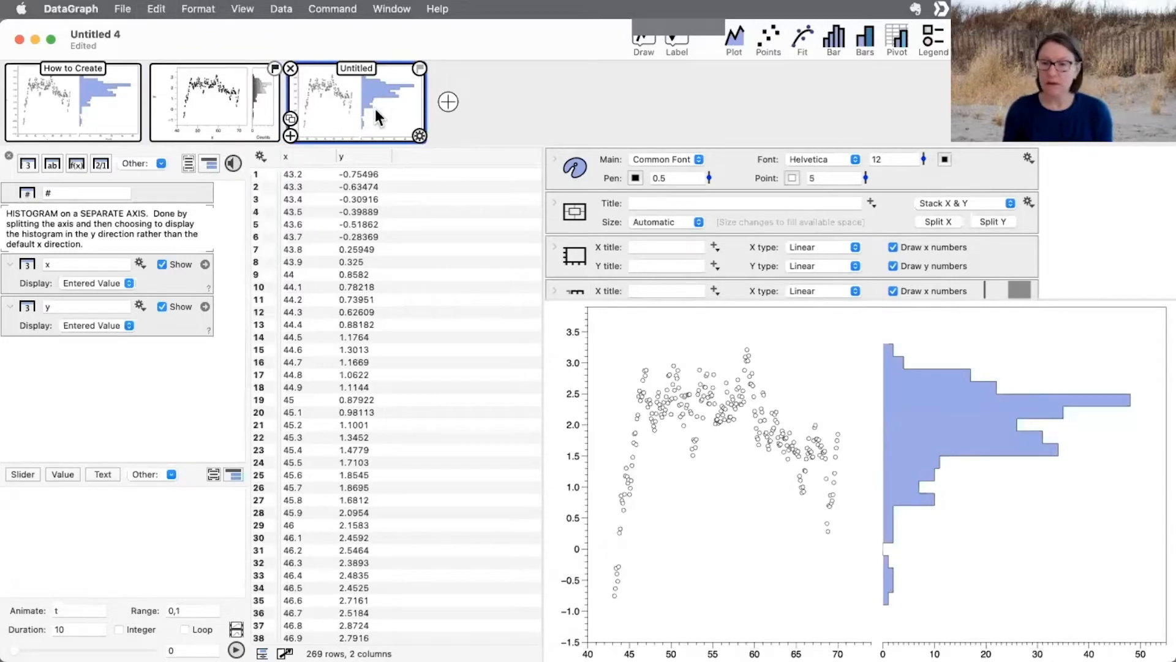
- Hide the hover information shown over the graph
{"action": "left_click", "coordinate": [248, 9]}
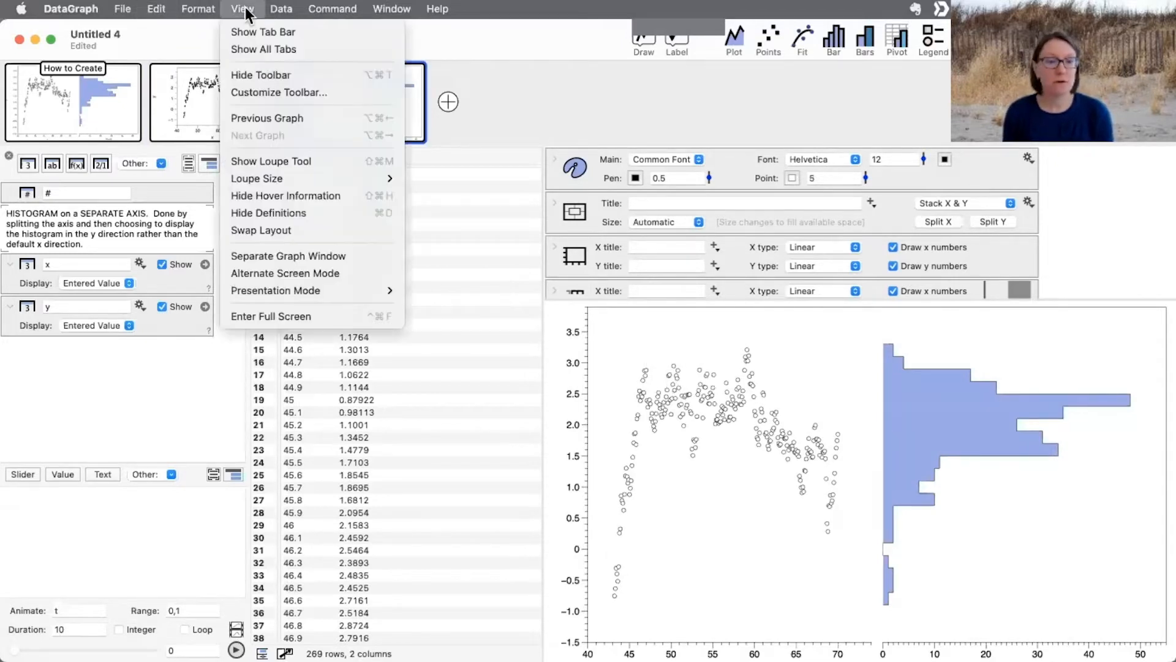
{"action": "left_click", "coordinate": [301, 195]}
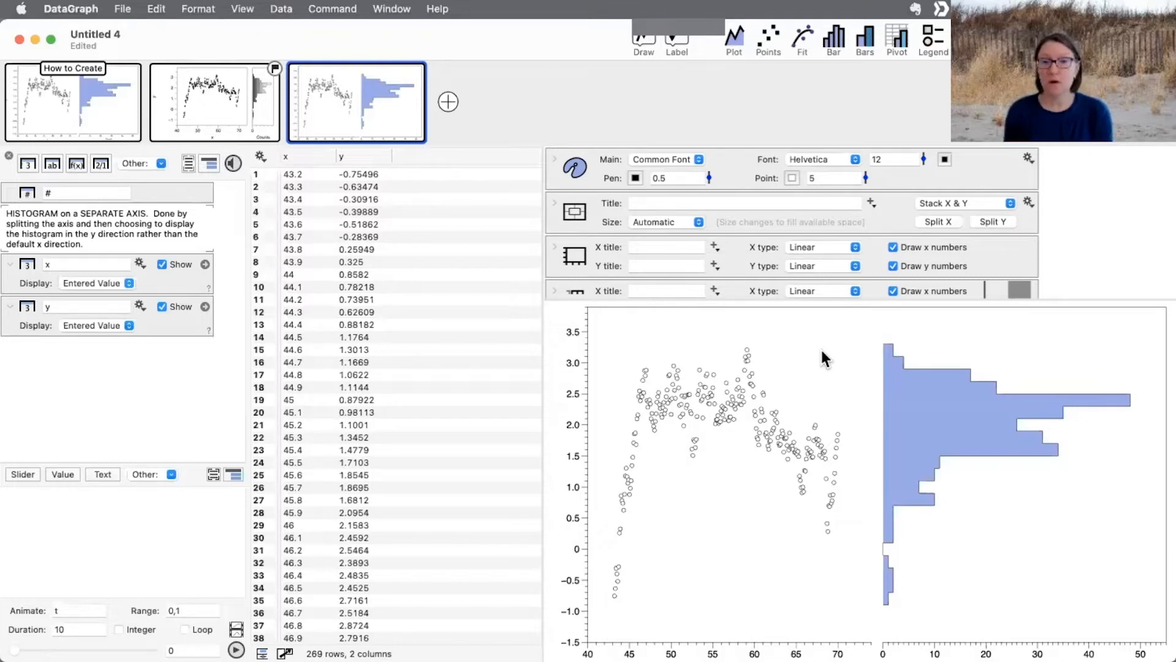
- Expand the graph's style settings and set the box style to Axis Box
{"action": "left_click", "coordinate": [555, 161]}
{"action": "left_click_drag", "start_coordinate": [588, 300], "coordinate": [590, 377]}
{"action": "scroll", "coordinate": [594, 302], "scroll_direction": "down", "scroll_amount": 2}
{"action": "scroll", "coordinate": [591, 313], "scroll_direction": "up", "scroll_amount": 1}
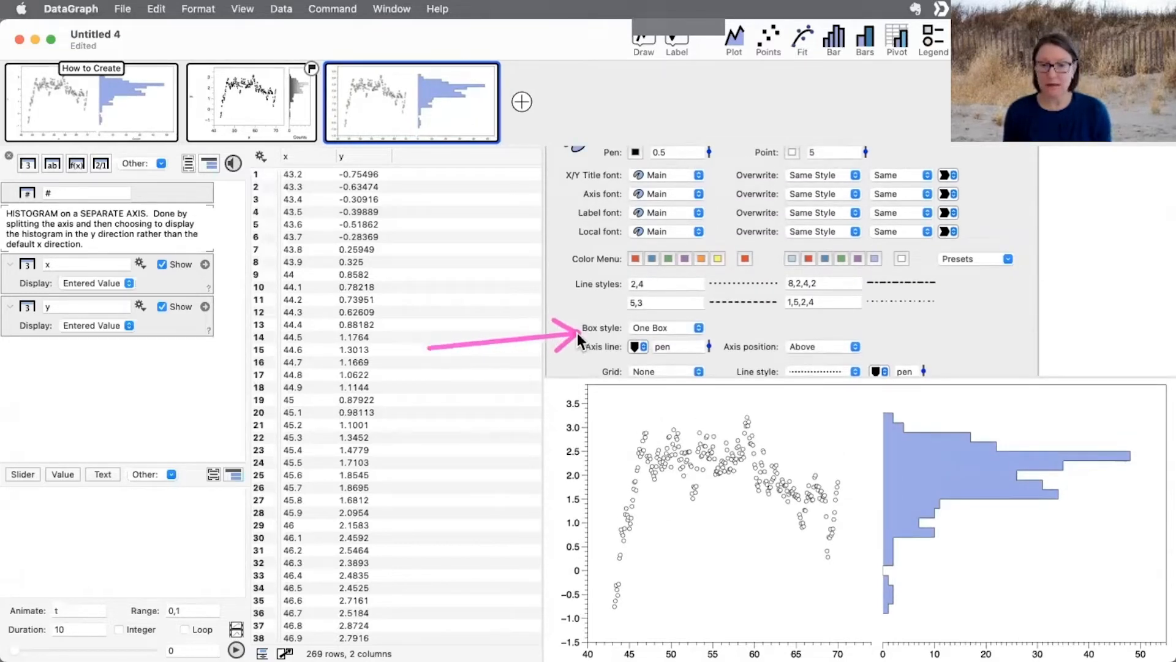
{"action": "left_click", "coordinate": [651, 328]}
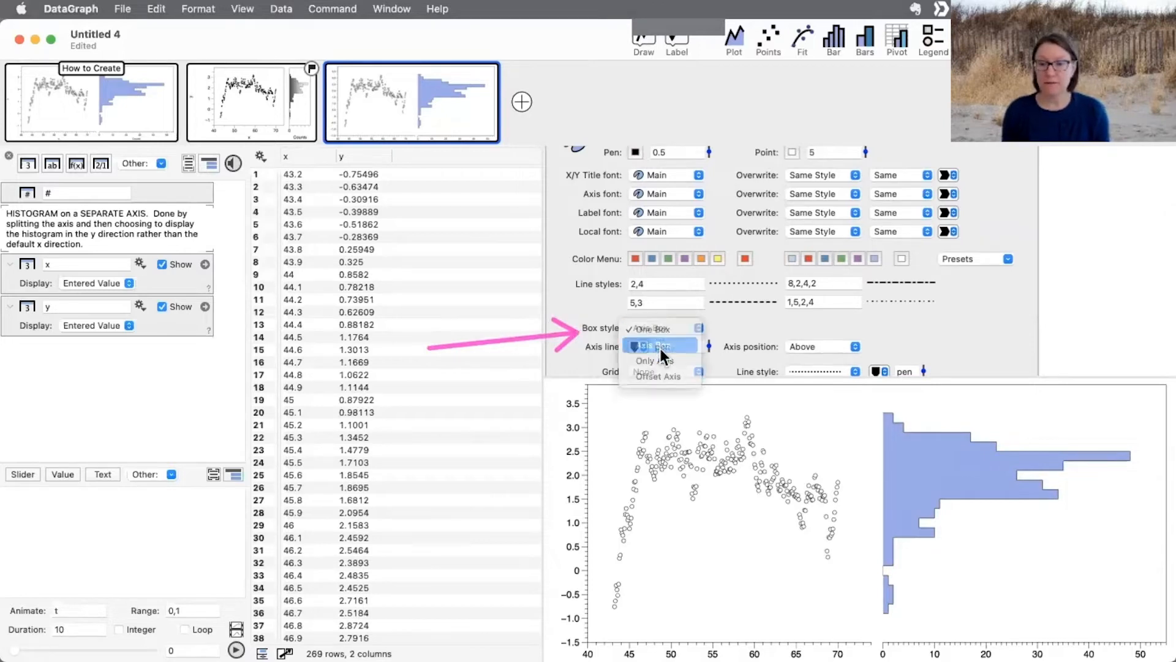
{"action": "left_click", "coordinate": [660, 346]}
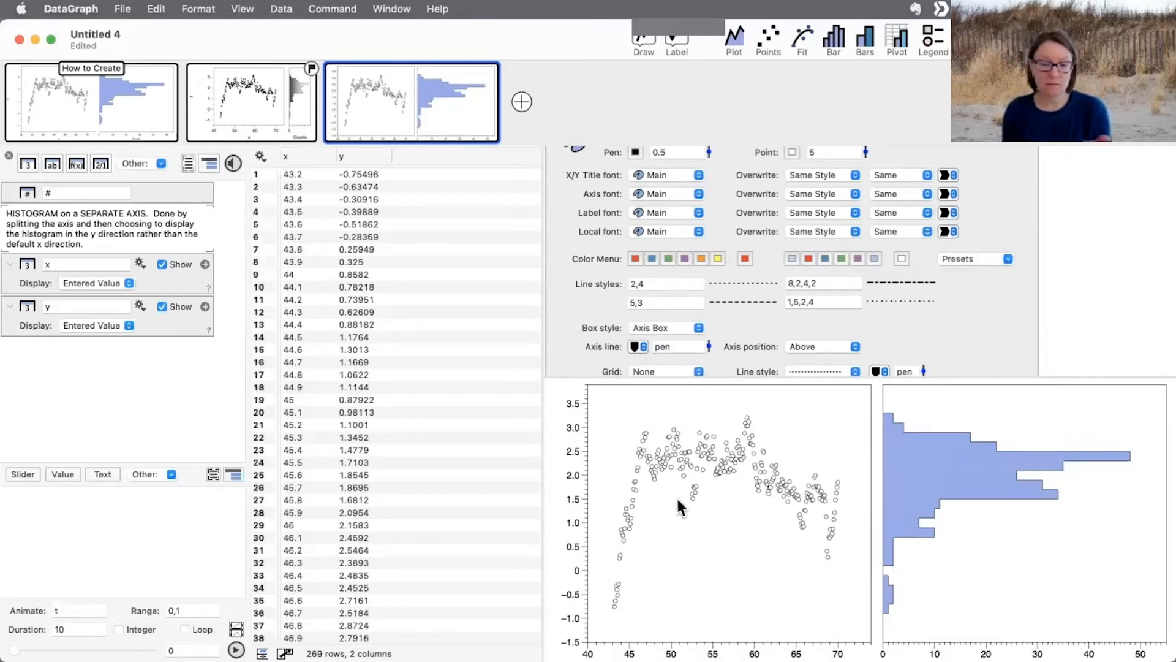
- Reselect the Axis Box style directly on the graph and collapse the expanded style settings
{"action": "right_click", "coordinate": [692, 508]}
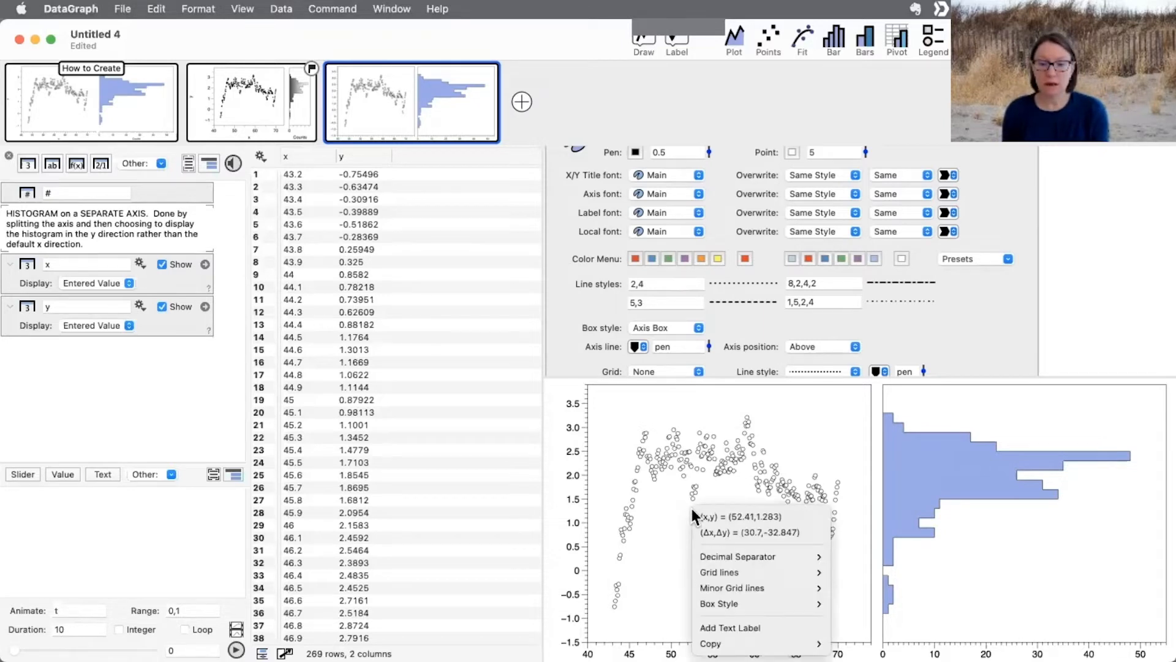
{"action": "mouse_move", "coordinate": [768, 604]}
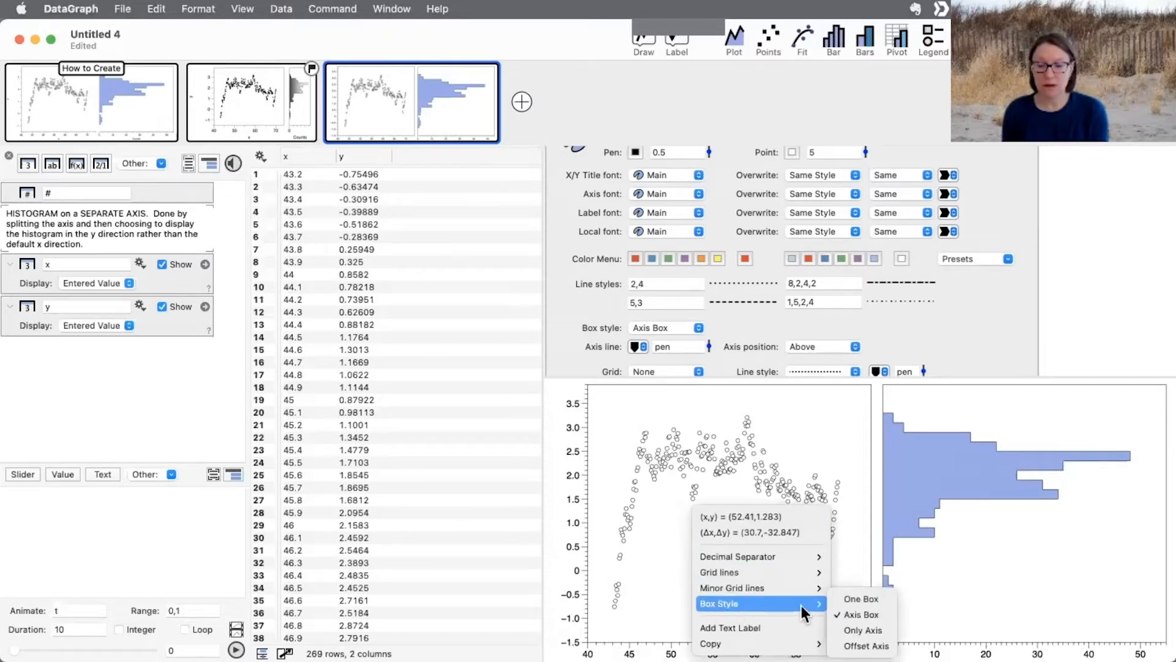
{"action": "left_click", "coordinate": [863, 613]}
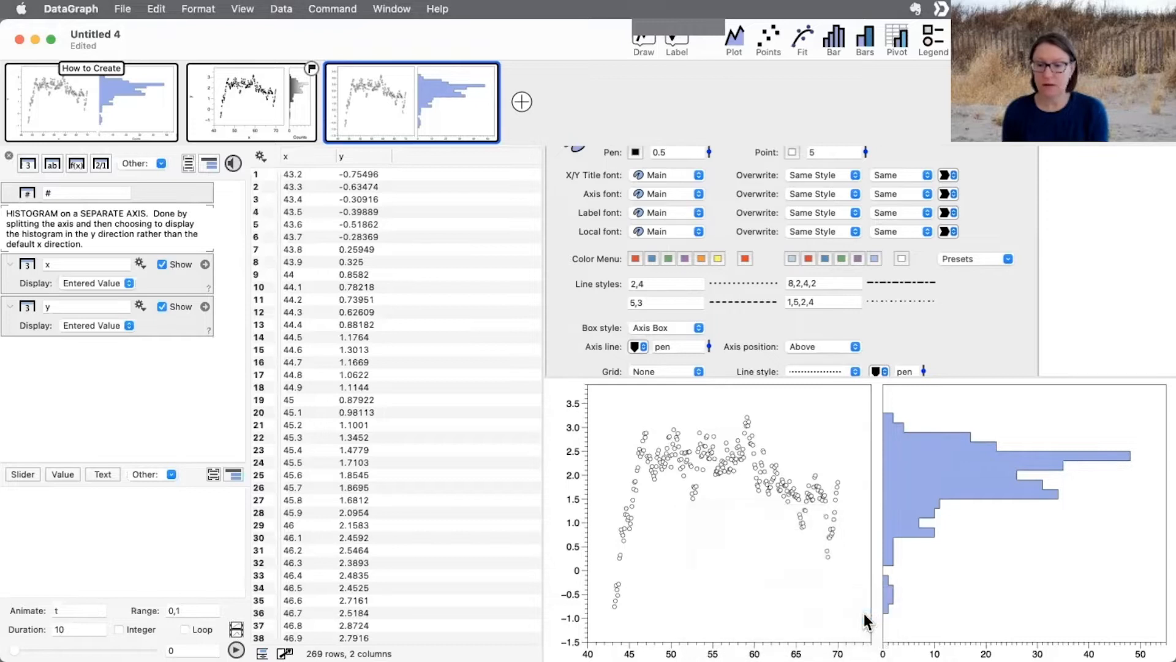
{"action": "scroll", "coordinate": [575, 246], "scroll_direction": "up", "scroll_amount": 2}
{"action": "left_click", "coordinate": [574, 246]}
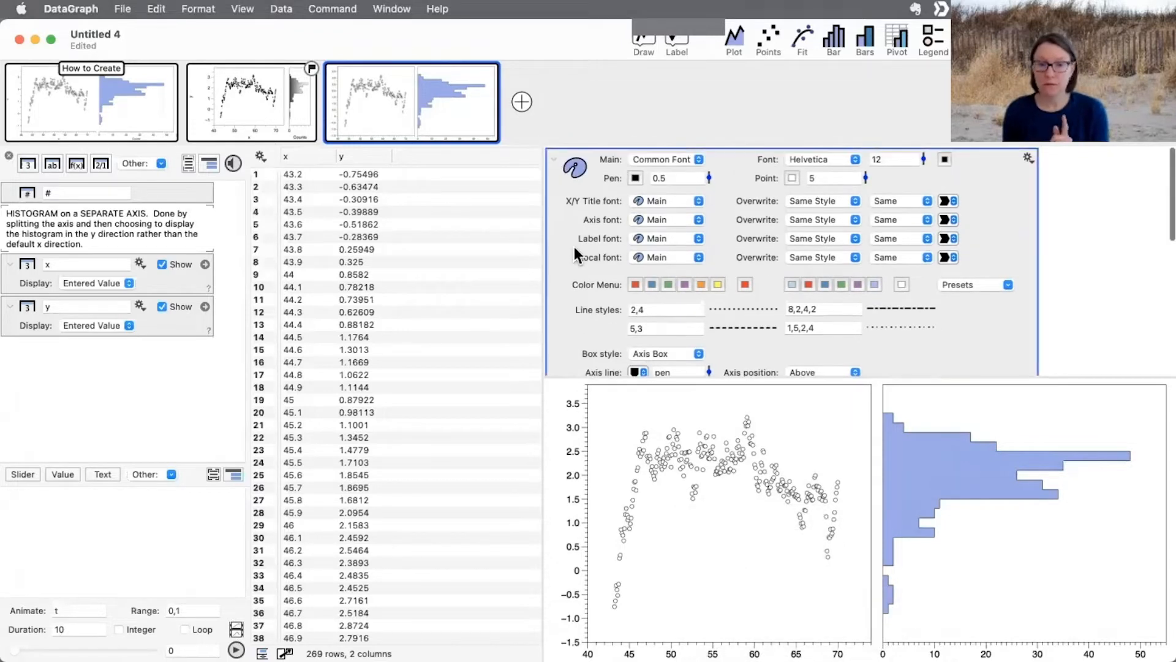
{"action": "key", "text": "Left"}
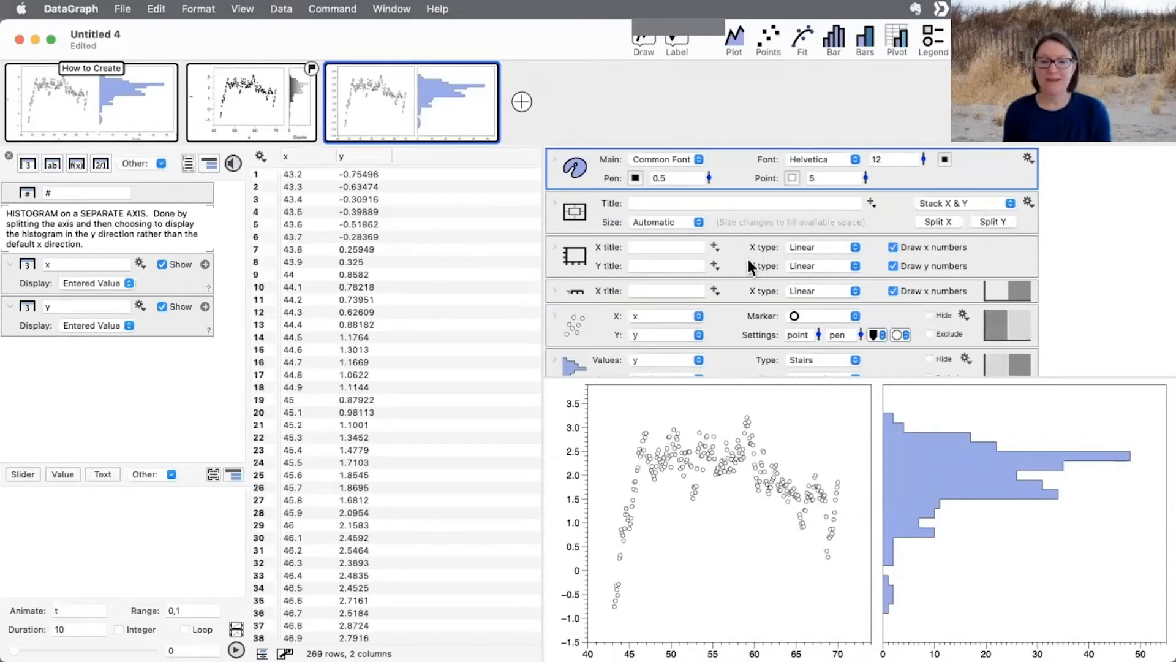
- Expand the second x axis settings and compare its width setting with the finished example graph
{"action": "left_click", "coordinate": [554, 293]}
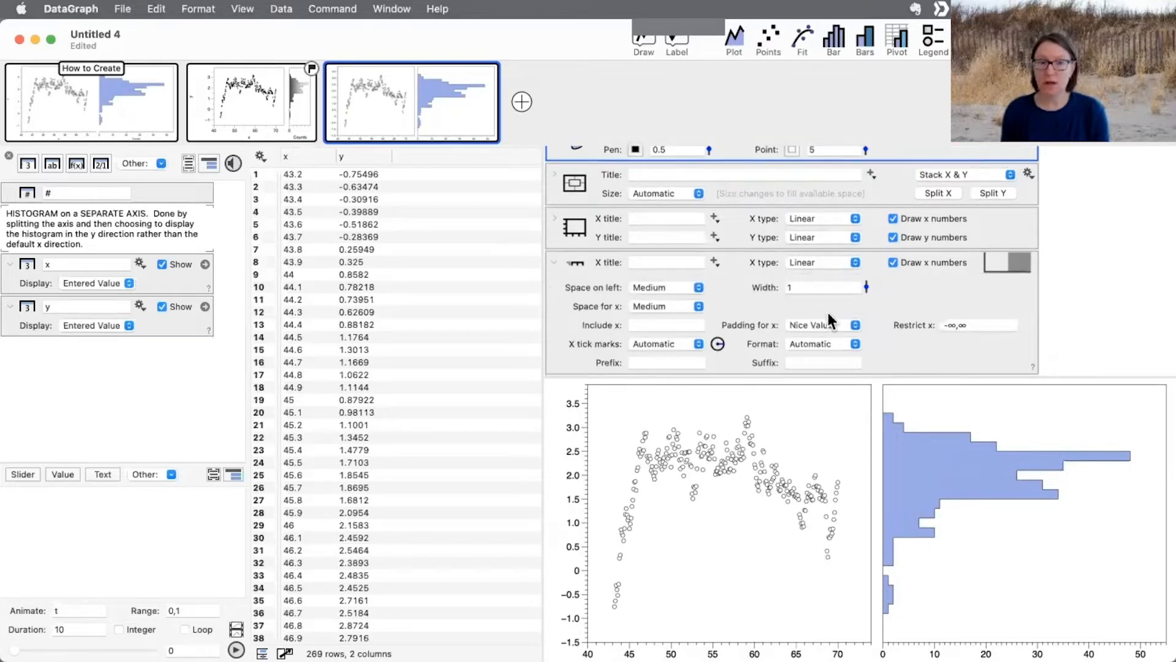
{"action": "left_click", "coordinate": [279, 107]}
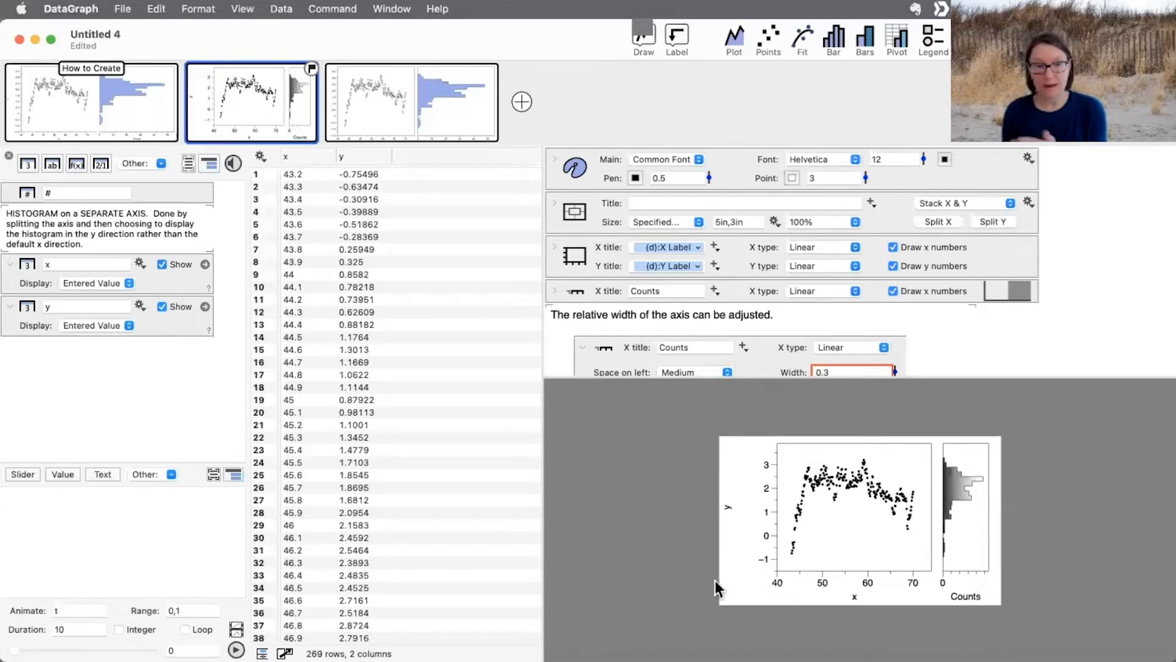
{"action": "left_click", "coordinate": [450, 106]}
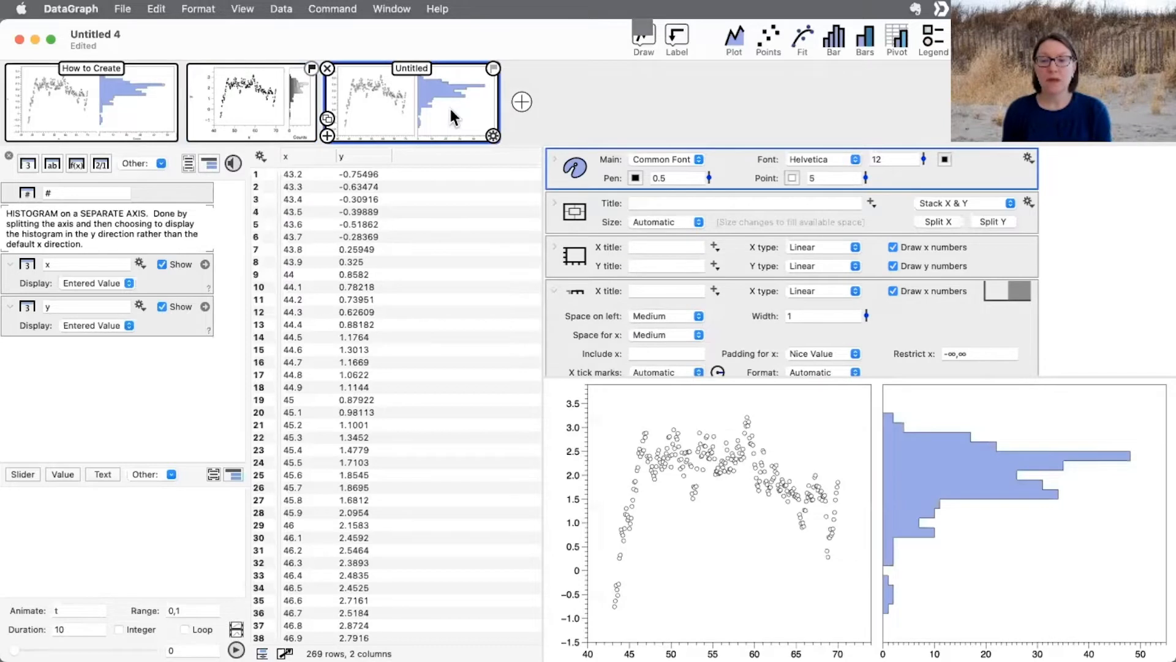
{"action": "scroll", "coordinate": [740, 336], "scroll_direction": "down", "scroll_amount": 2}
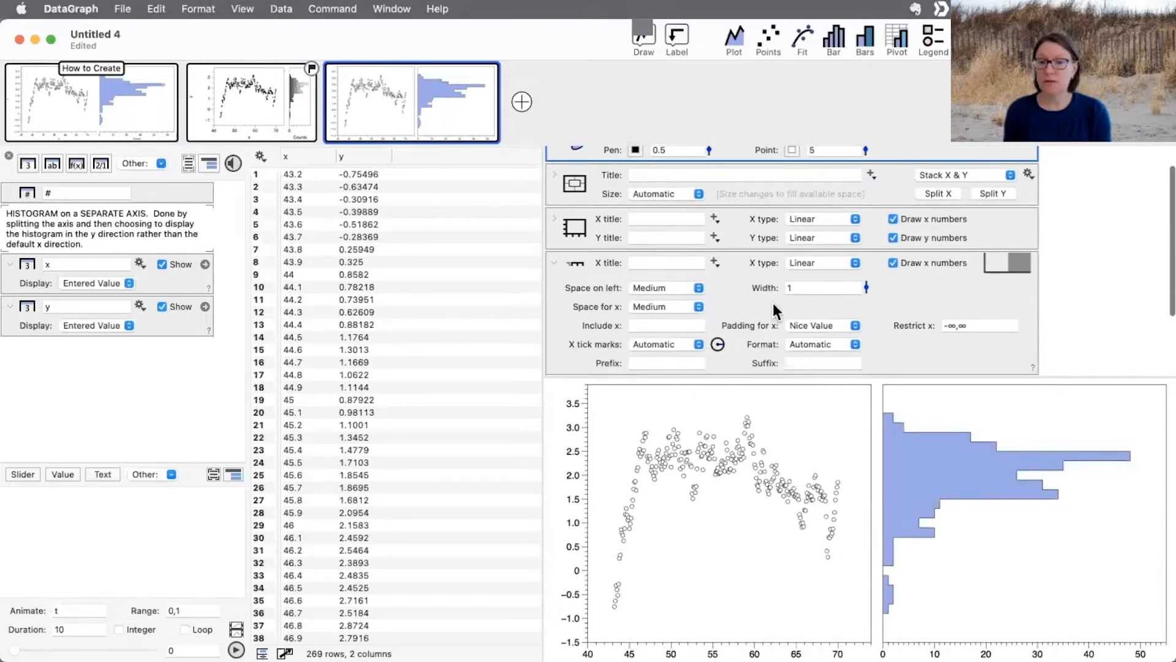
- Set the relative width of the second x axis to 1
{"action": "left_click_drag", "start_coordinate": [730, 315], "coordinate": [748, 297]}
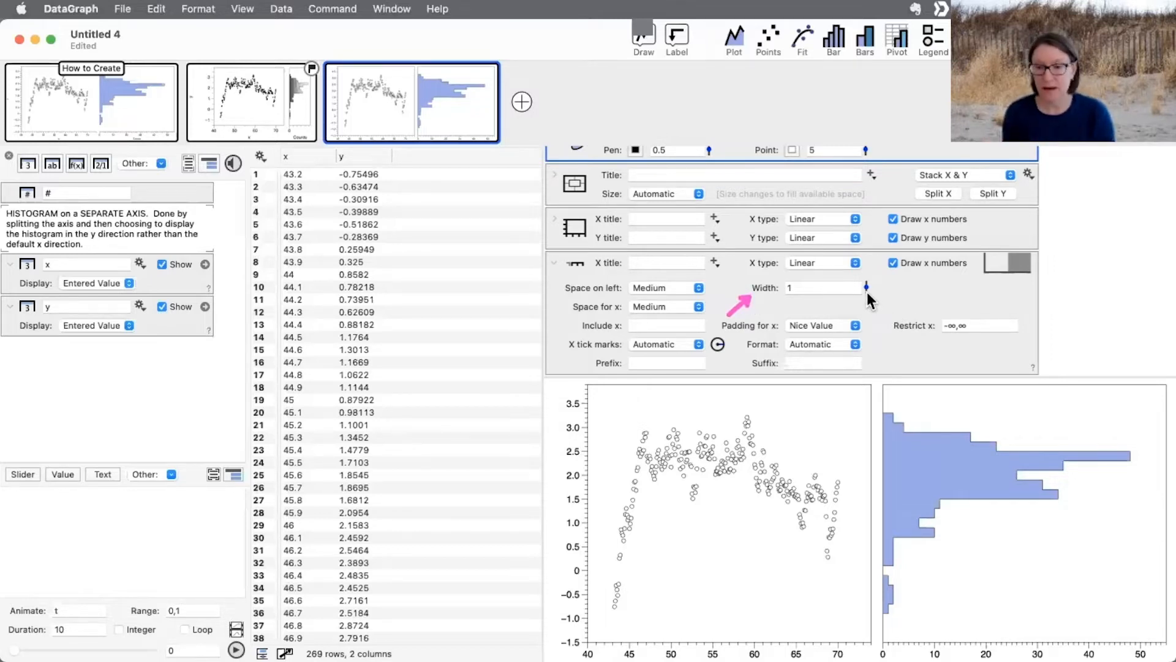
{"action": "left_click_drag", "start_coordinate": [866, 288], "coordinate": [868, 299]}
{"action": "double_click", "coordinate": [822, 287]}
{"action": "type", "text": "1"}
{"action": "key", "text": "Return"}
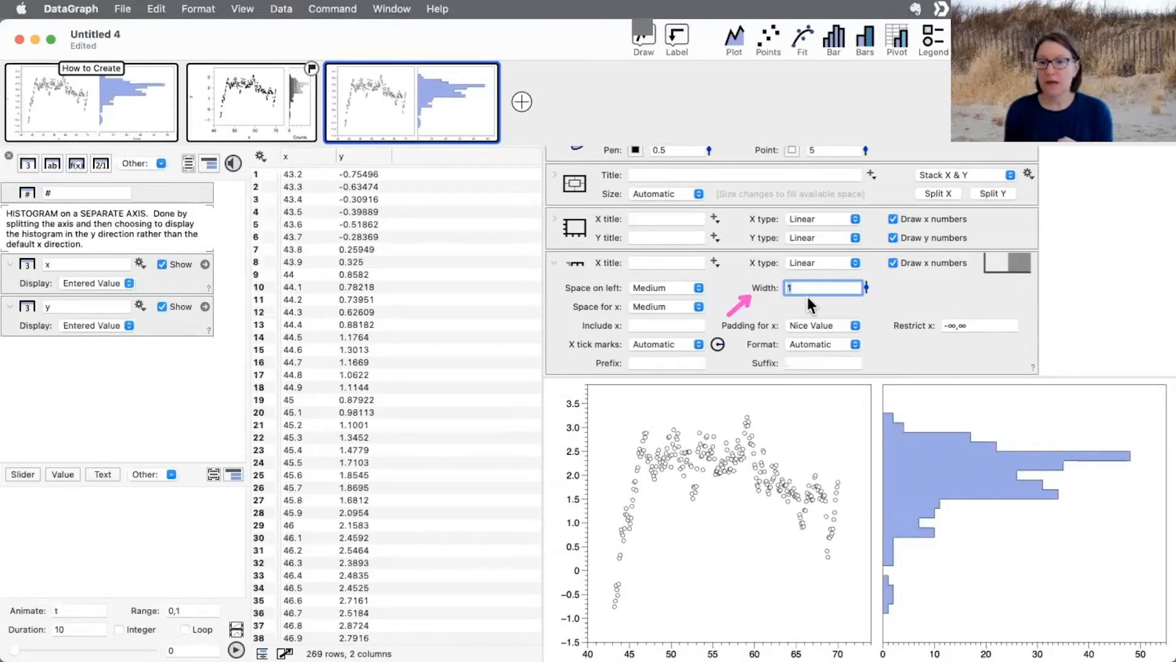
- Reduce the relative width of the second x axis to 0.32 and collapse its settings
{"action": "left_click_drag", "start_coordinate": [867, 288], "coordinate": [865, 301]}
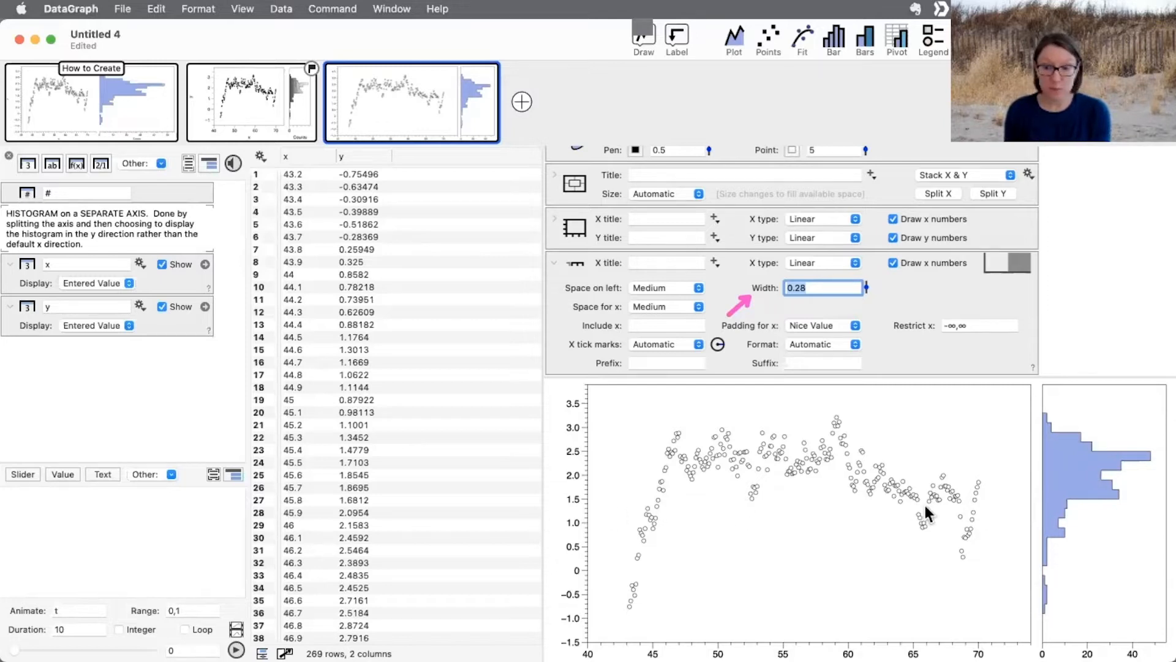
{"action": "left_click_drag", "start_coordinate": [865, 289], "coordinate": [859, 286]}
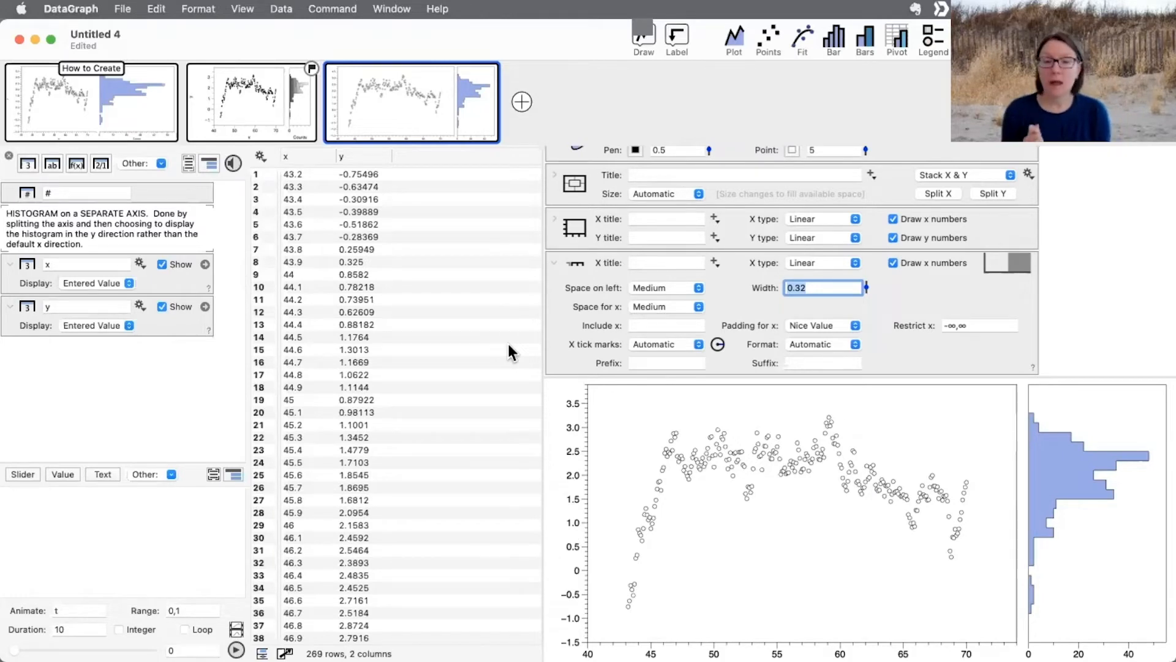
{"action": "left_click", "coordinate": [554, 262]}
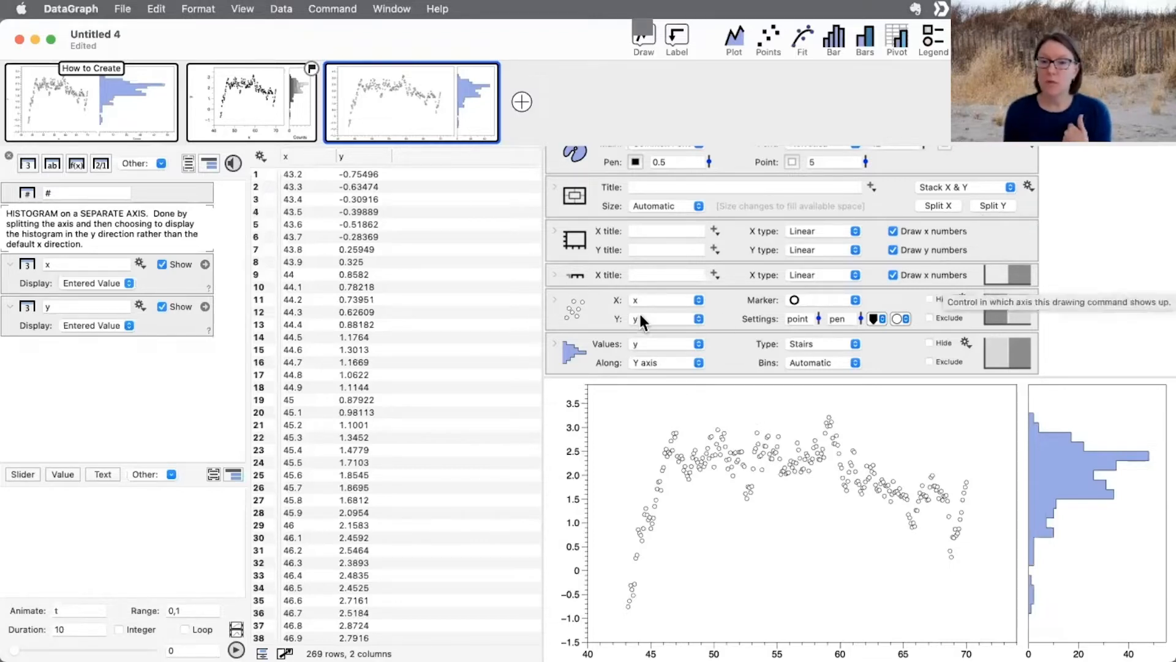
- Change the histogram to use the x column values and display along the X axis
{"action": "left_click", "coordinate": [660, 343]}
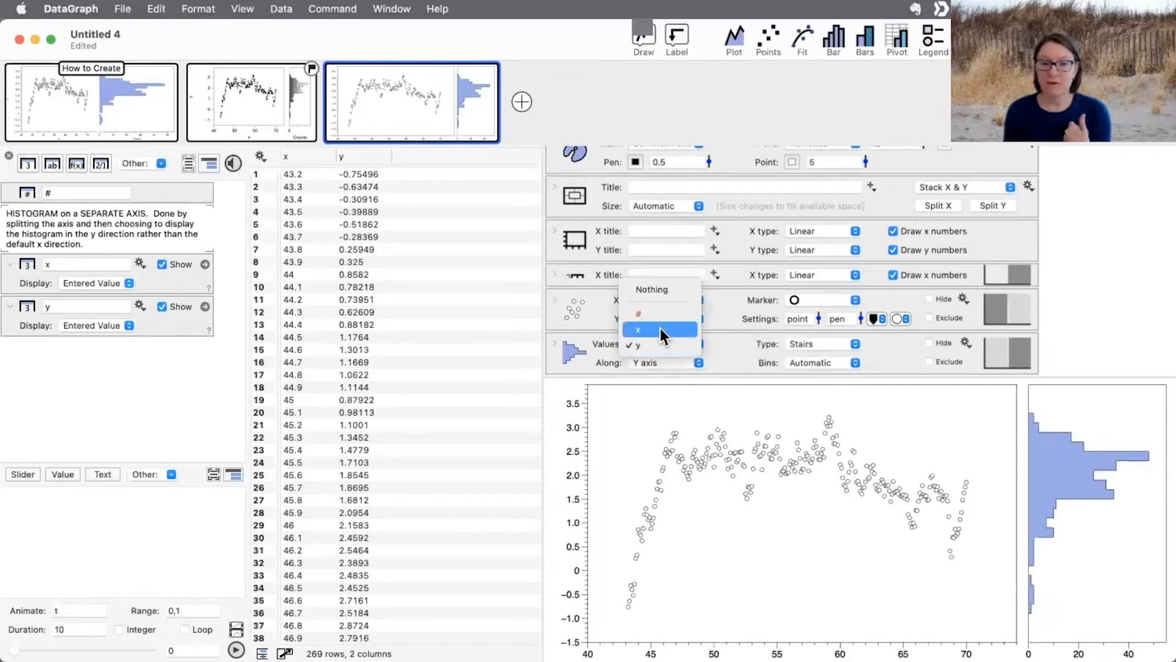
{"action": "left_click", "coordinate": [659, 329]}
{"action": "left_click", "coordinate": [670, 360]}
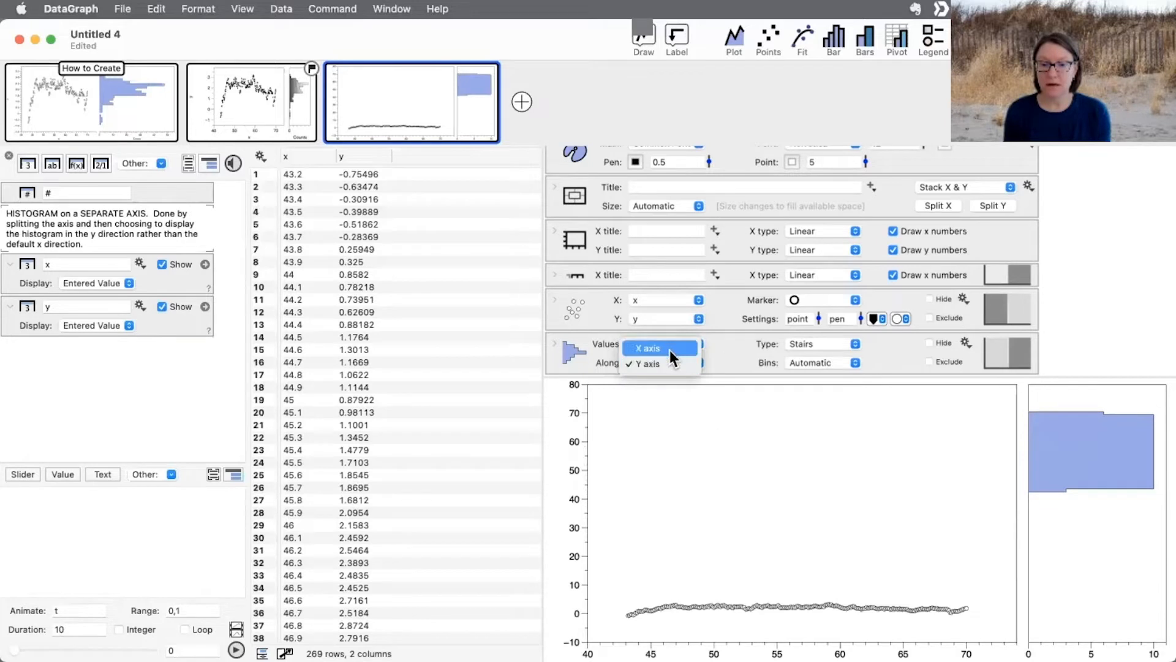
{"action": "left_click", "coordinate": [667, 347]}
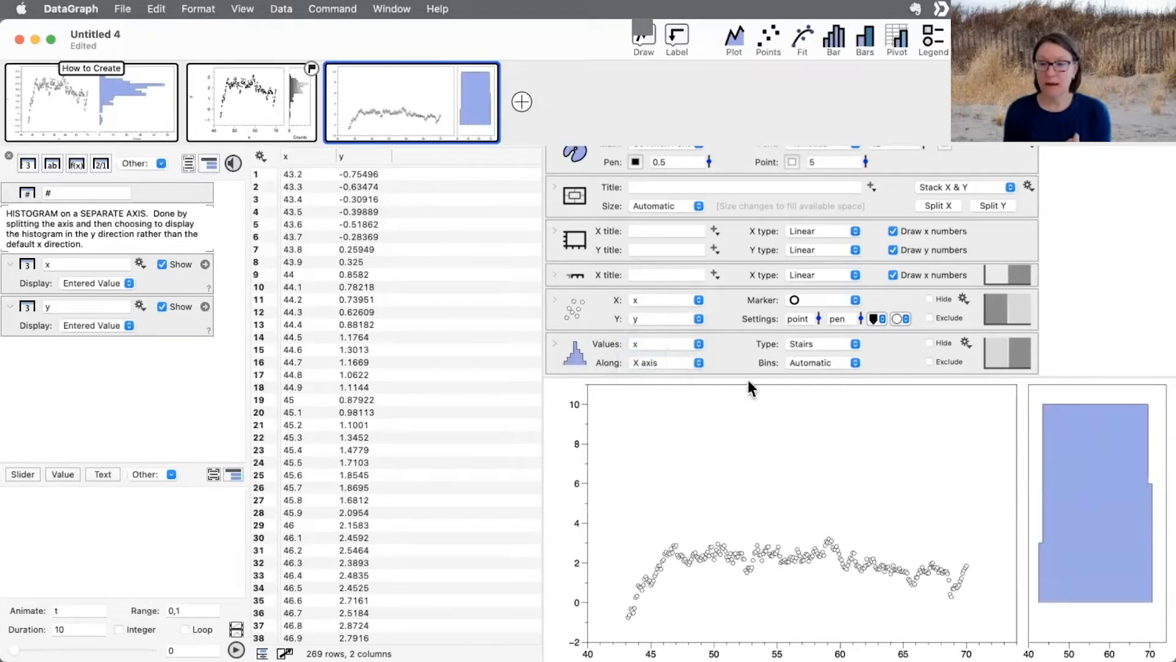
{"action": "scroll", "coordinate": [774, 286], "scroll_direction": "up", "scroll_amount": 1}
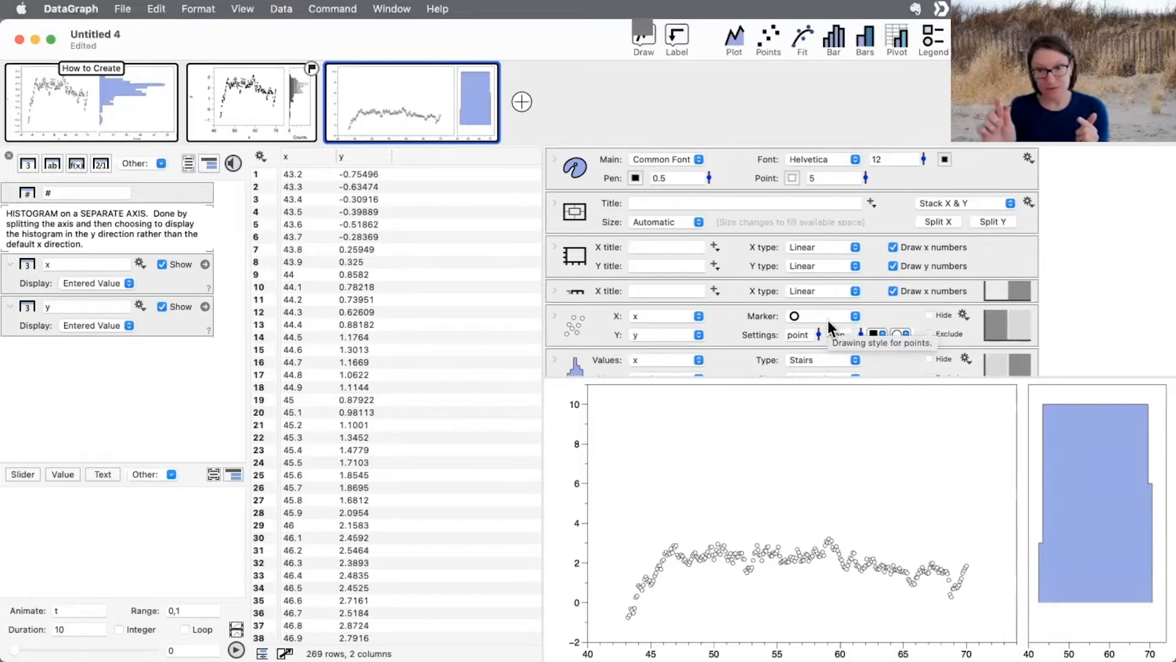
{"action": "left_click", "coordinate": [939, 219]}
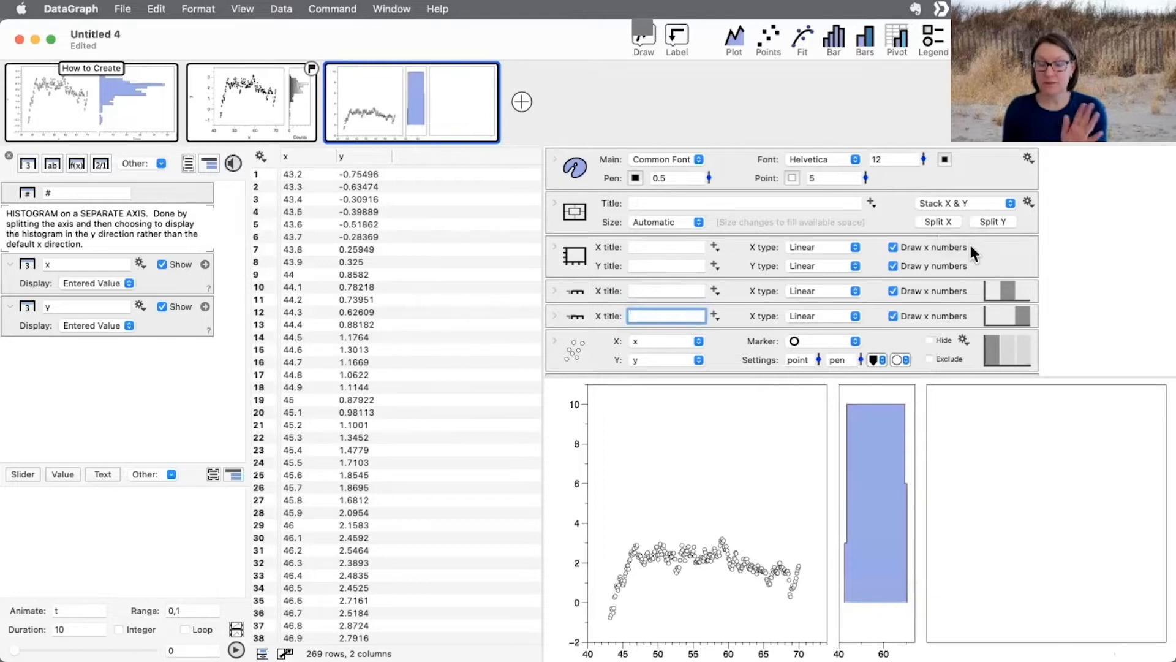
{"action": "key", "text": "super+z"}
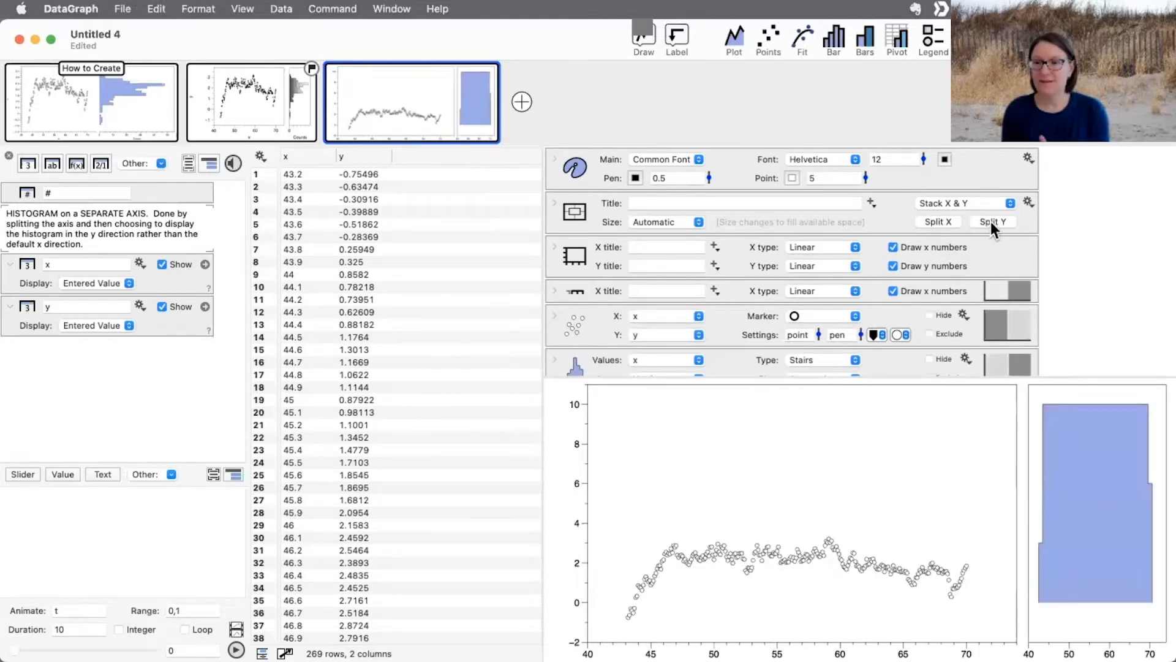
- Split the canvas in the Y direction and assign the histogram to the axis area above the scatter plot
{"action": "left_click", "coordinate": [991, 222]}
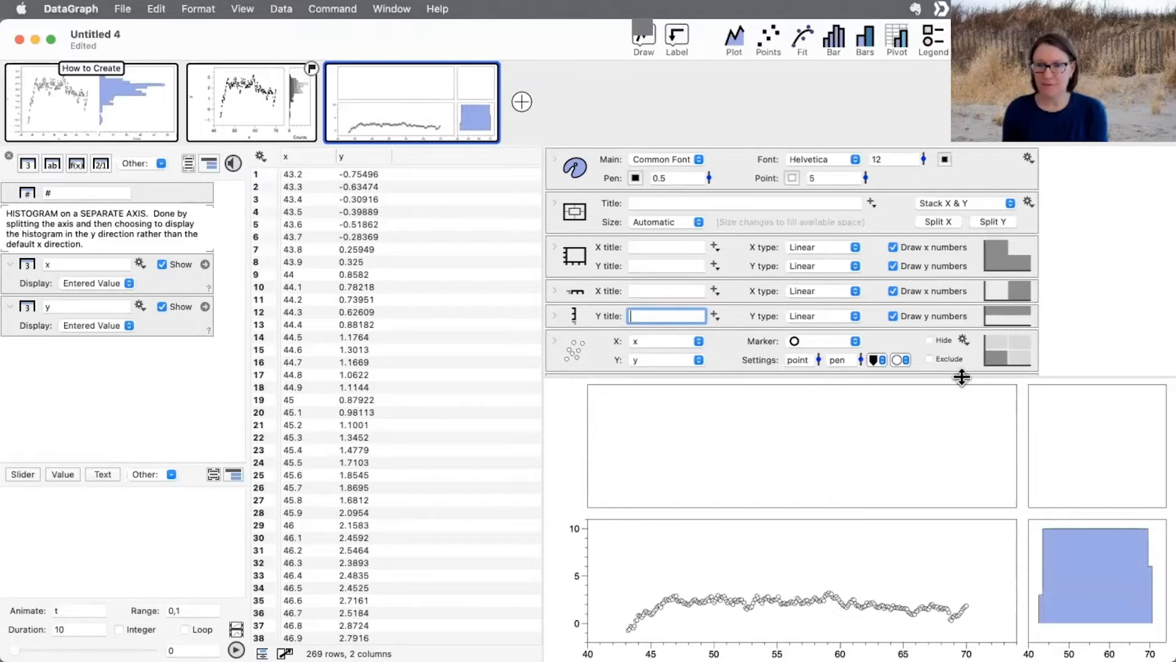
{"action": "left_click_drag", "start_coordinate": [961, 376], "coordinate": [965, 381]}
{"action": "scroll", "coordinate": [933, 306], "scroll_direction": "down", "scroll_amount": 3}
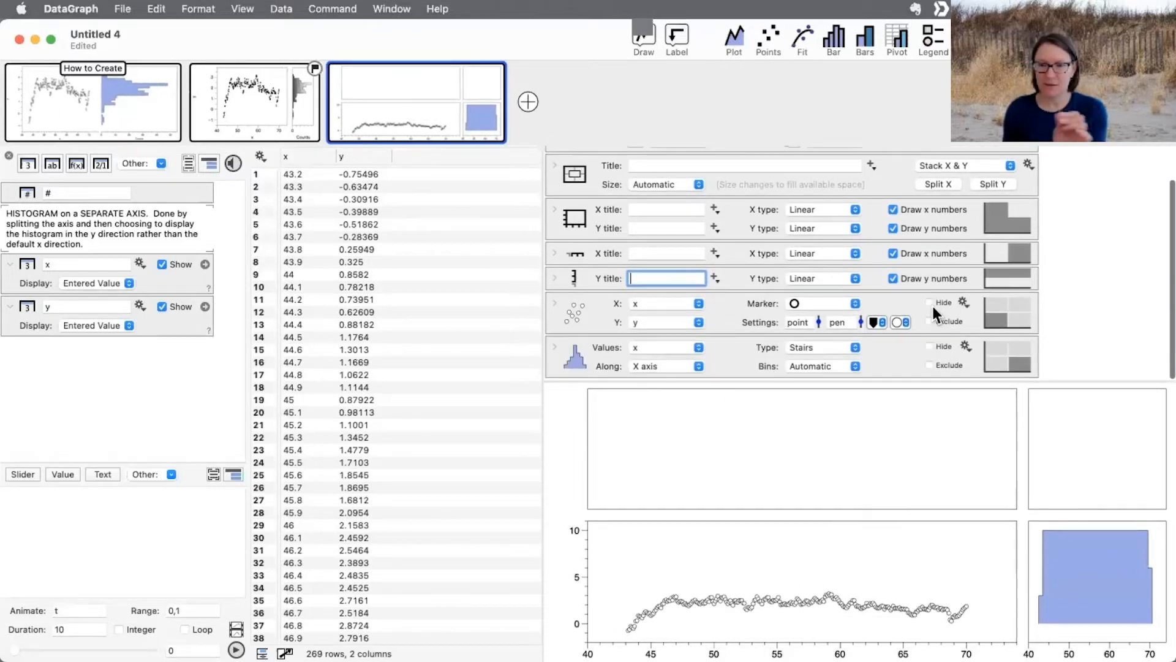
{"action": "left_click", "coordinate": [999, 351]}
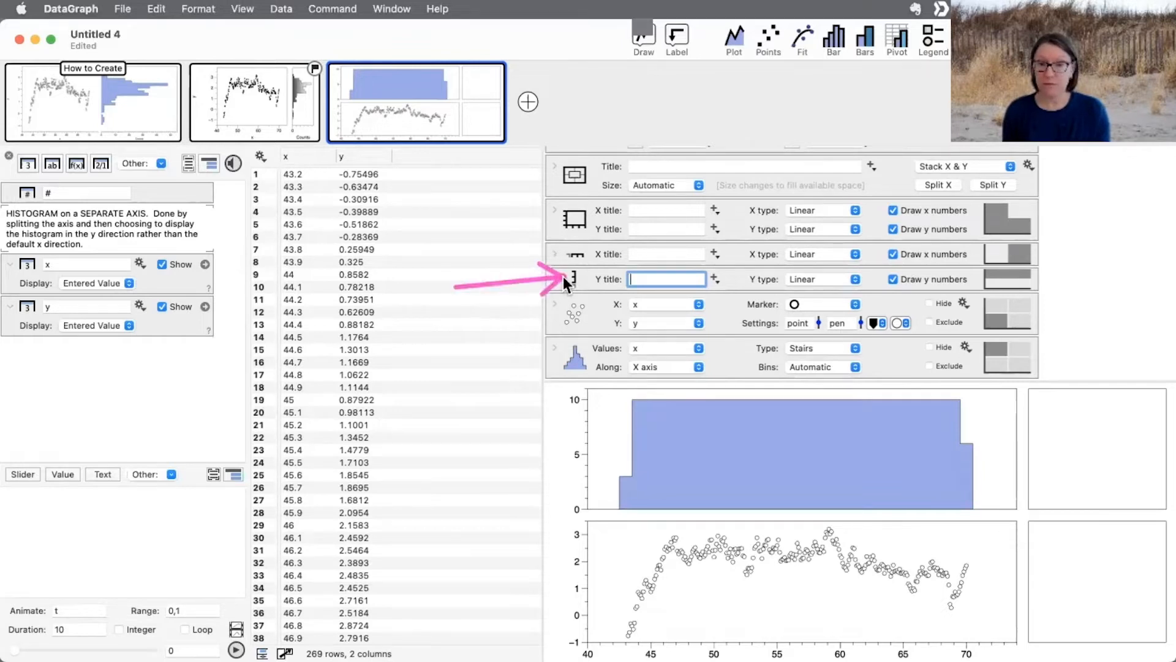
{"action": "left_click", "coordinate": [599, 277]}
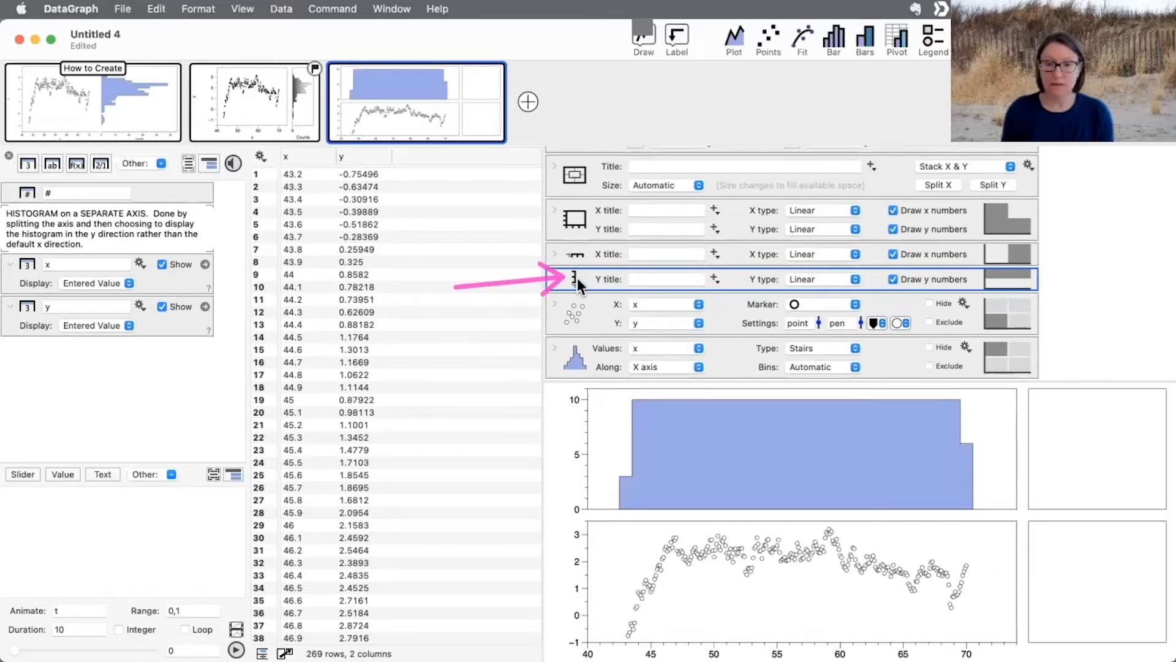
{"action": "key", "text": "Delete"}
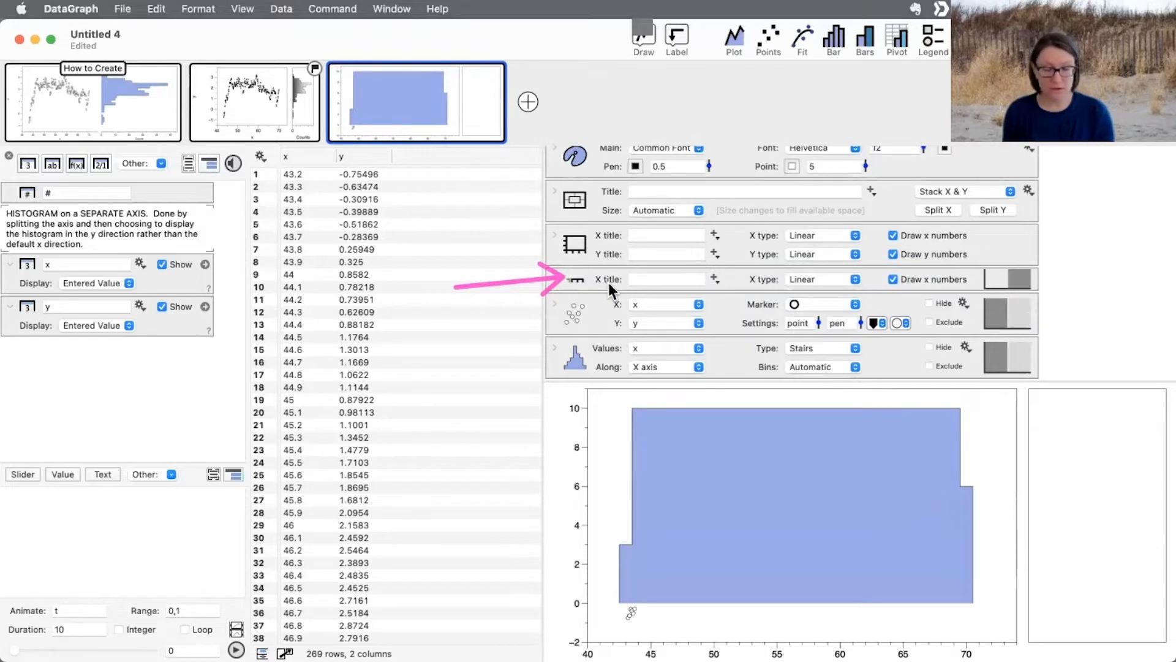
{"action": "key", "text": "super+z"}
- Delete the second x axis, keeping the histogram stacked above the scatter plot
{"action": "left_click", "coordinate": [600, 285]}
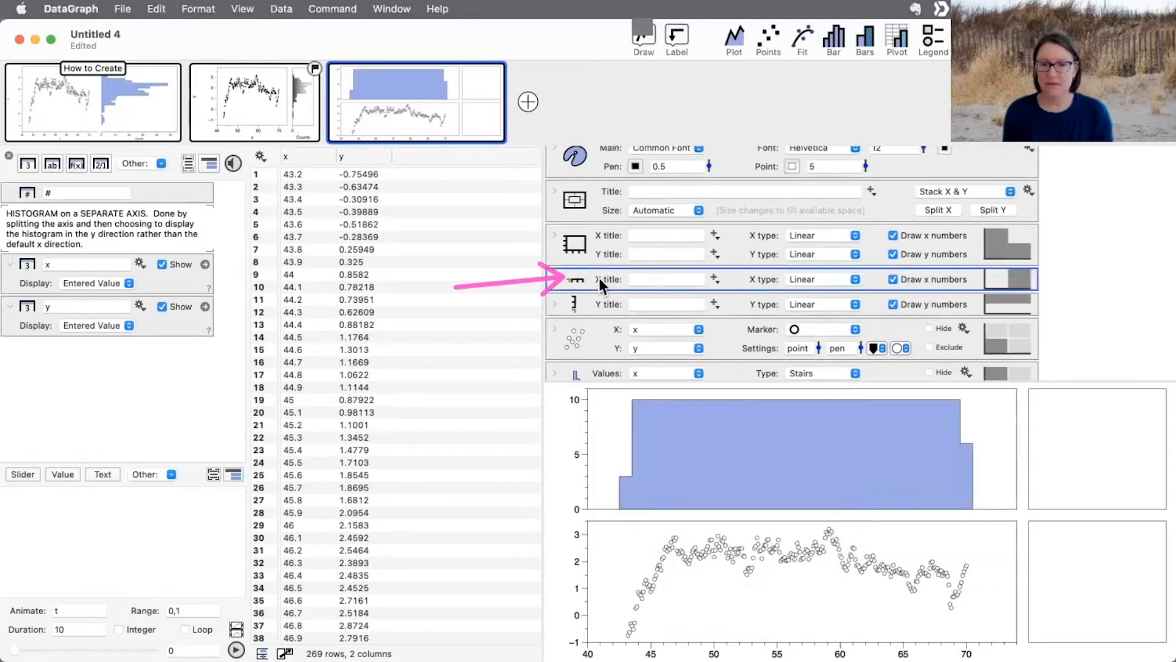
{"action": "key", "text": "Delete"}
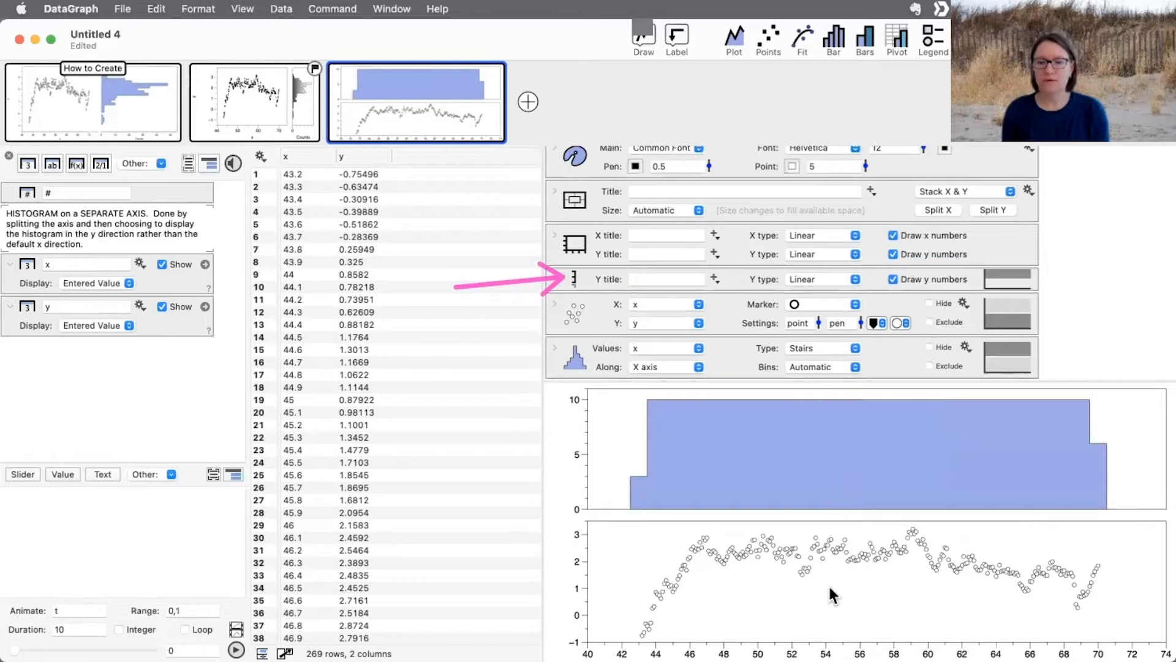
- Split the canvas in the X direction after trying and undoing an additional Y split
{"action": "mouse_move", "coordinate": [832, 381]}
{"action": "left_mouse_down"}
{"action": "mouse_move", "coordinate": [835, 227]}
{"action": "mouse_move", "coordinate": [833, 378]}
{"action": "left_mouse_up"}
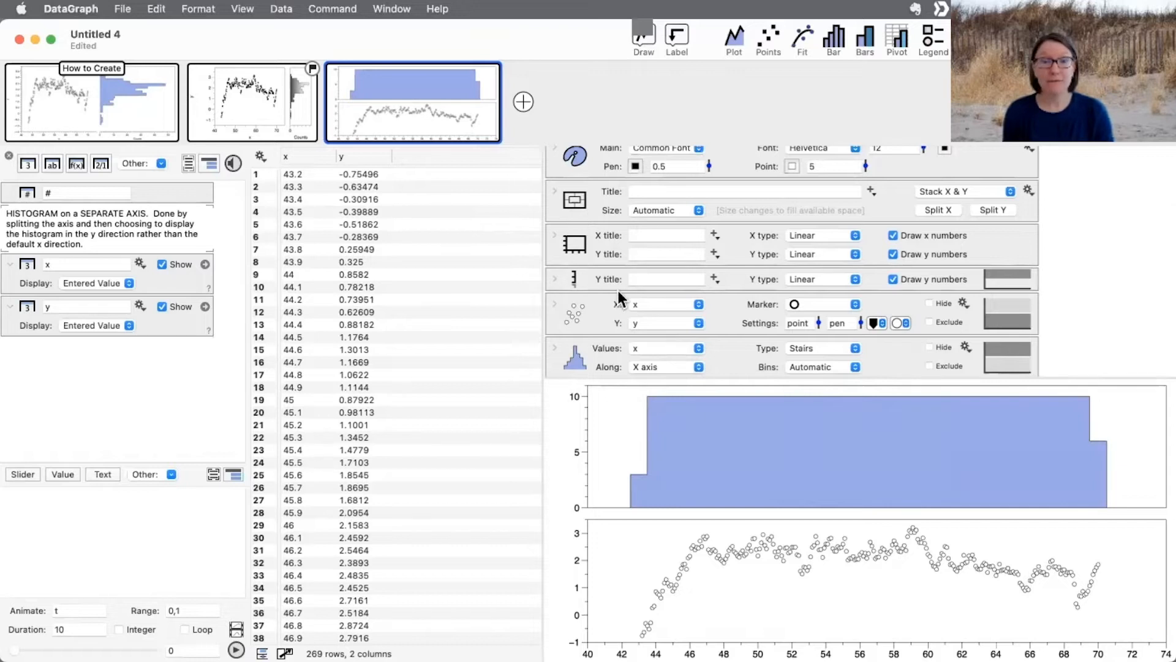
{"action": "left_click", "coordinate": [994, 213]}
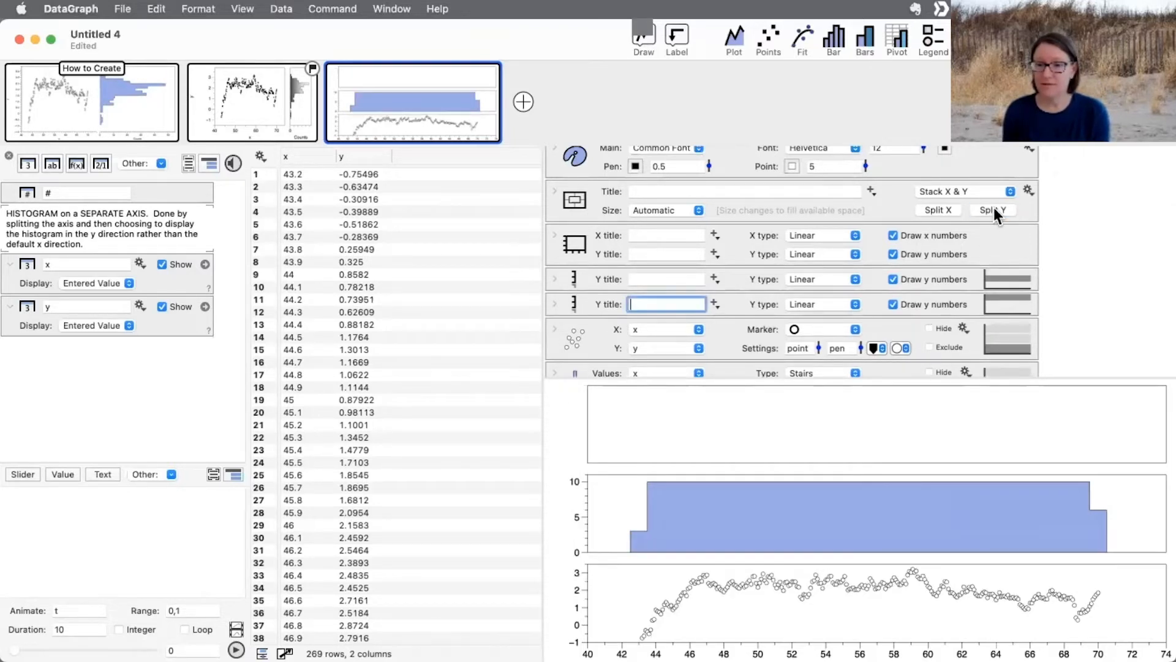
{"action": "key", "text": "cmd+z"}
{"action": "left_click", "coordinate": [943, 211]}
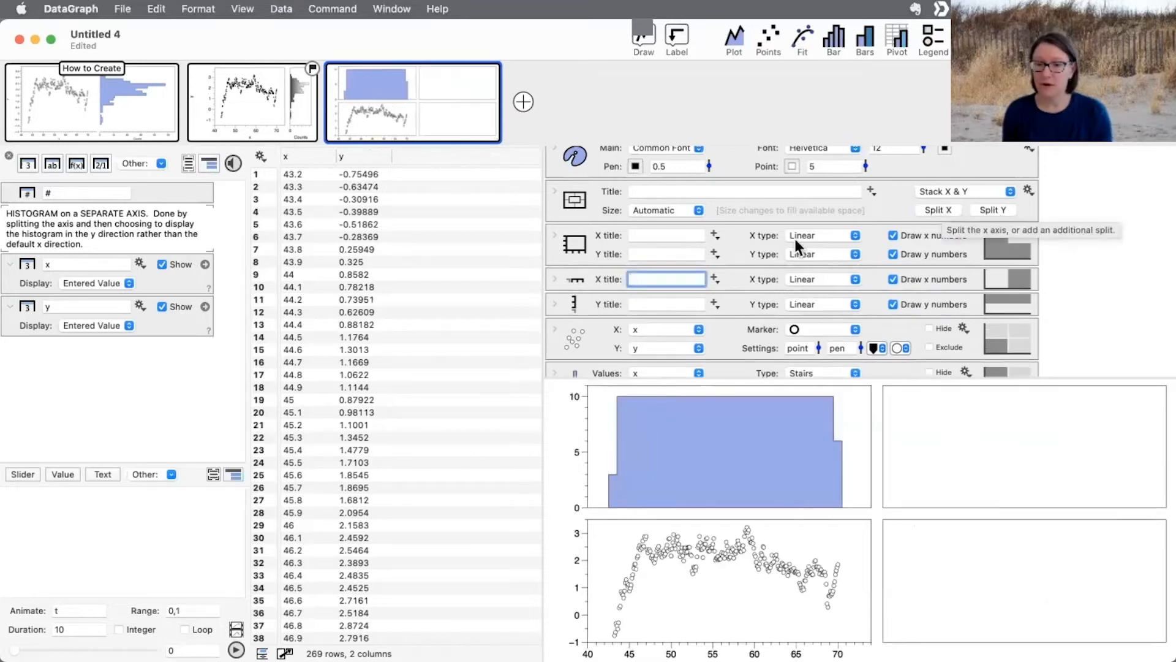
- Duplicate the histogram that sits above the scatter plot
{"action": "scroll", "coordinate": [610, 313], "scroll_direction": "down", "scroll_amount": 2}
{"action": "left_click", "coordinate": [576, 363]}
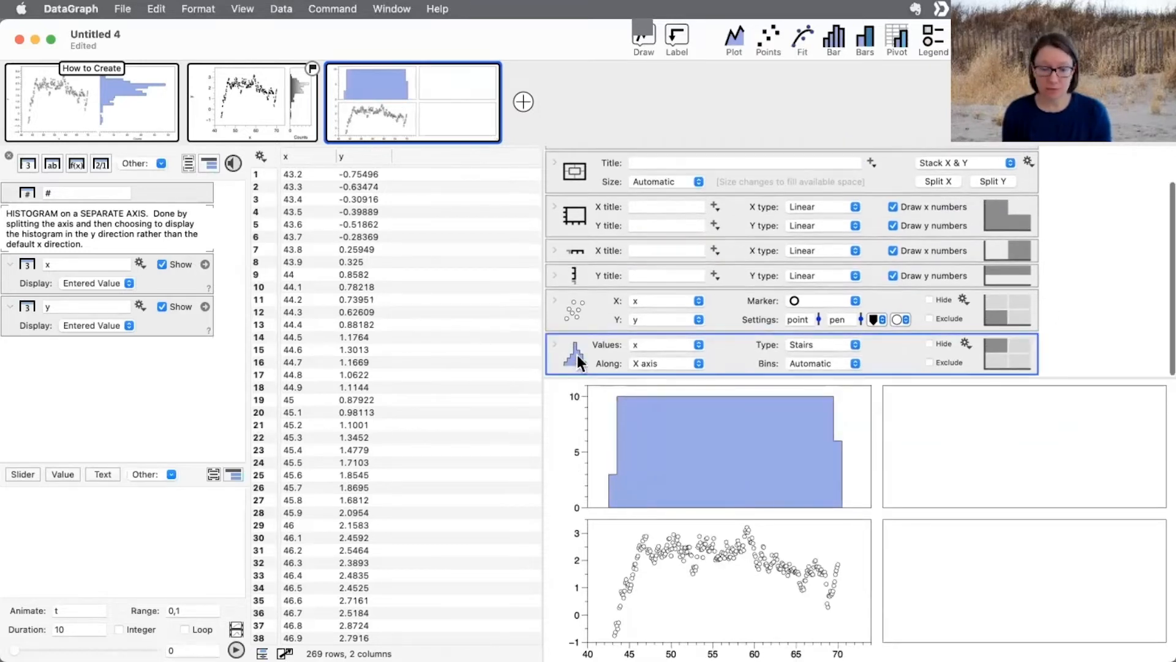
{"action": "left_click_drag", "start_coordinate": [579, 352], "coordinate": [578, 366]}
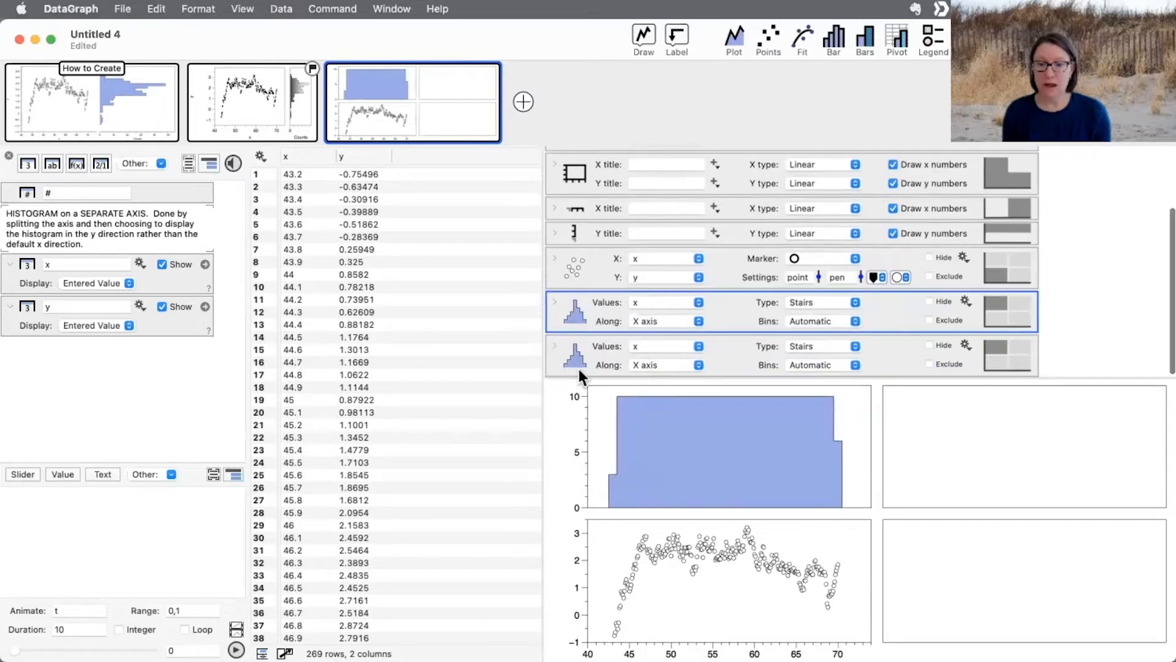
- Set the duplicate histogram to the y column values along the Y axis and assign it to the panel beside the scatter plot
{"action": "left_click", "coordinate": [678, 363]}
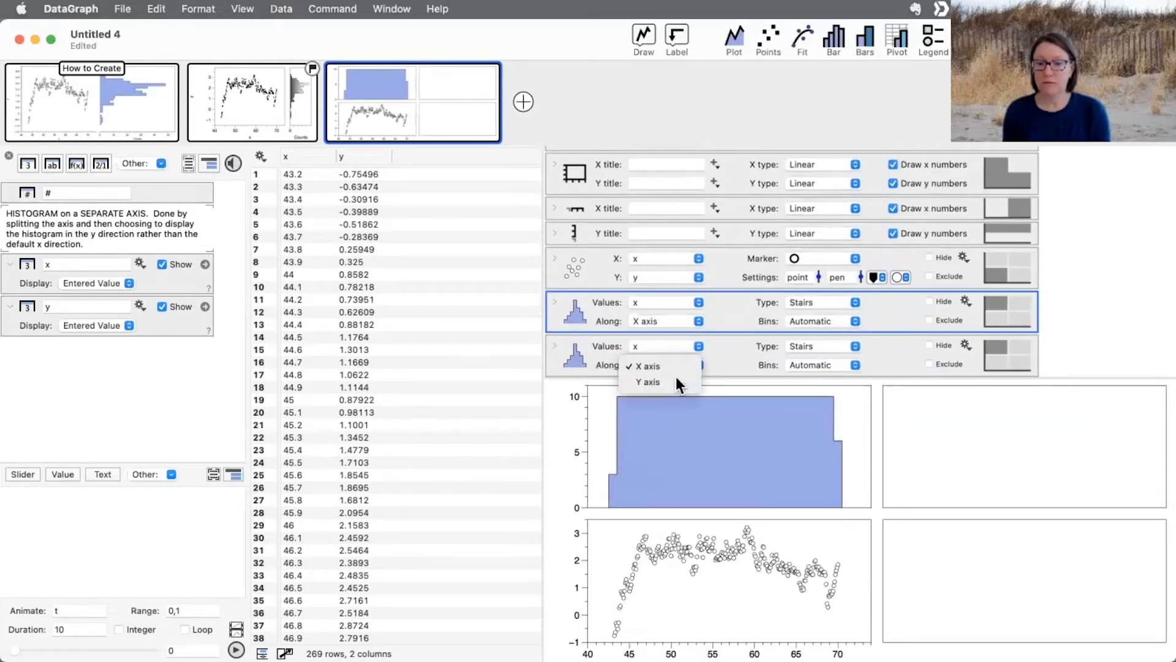
{"action": "left_click", "coordinate": [675, 381]}
{"action": "left_click", "coordinate": [661, 348]}
{"action": "left_click", "coordinate": [659, 362]}
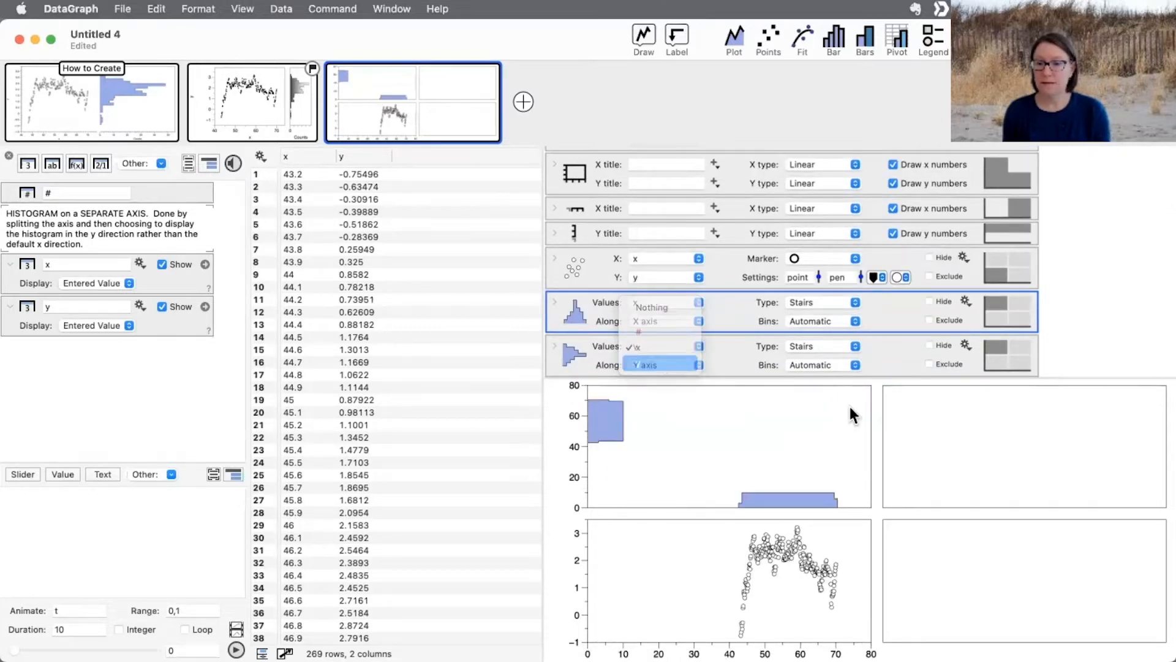
{"action": "left_click", "coordinate": [1022, 365]}
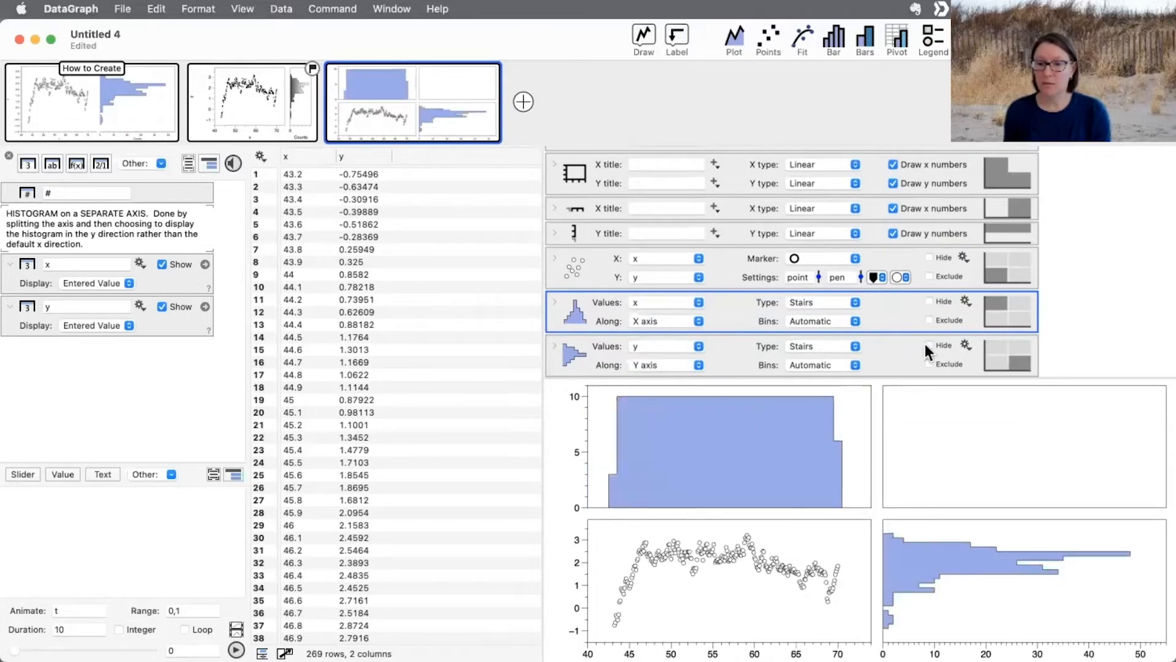
- Reduce the relative height of the second y axis and set the second x axis's width to 0.22
{"action": "left_click_drag", "start_coordinate": [904, 378], "coordinate": [903, 200]}
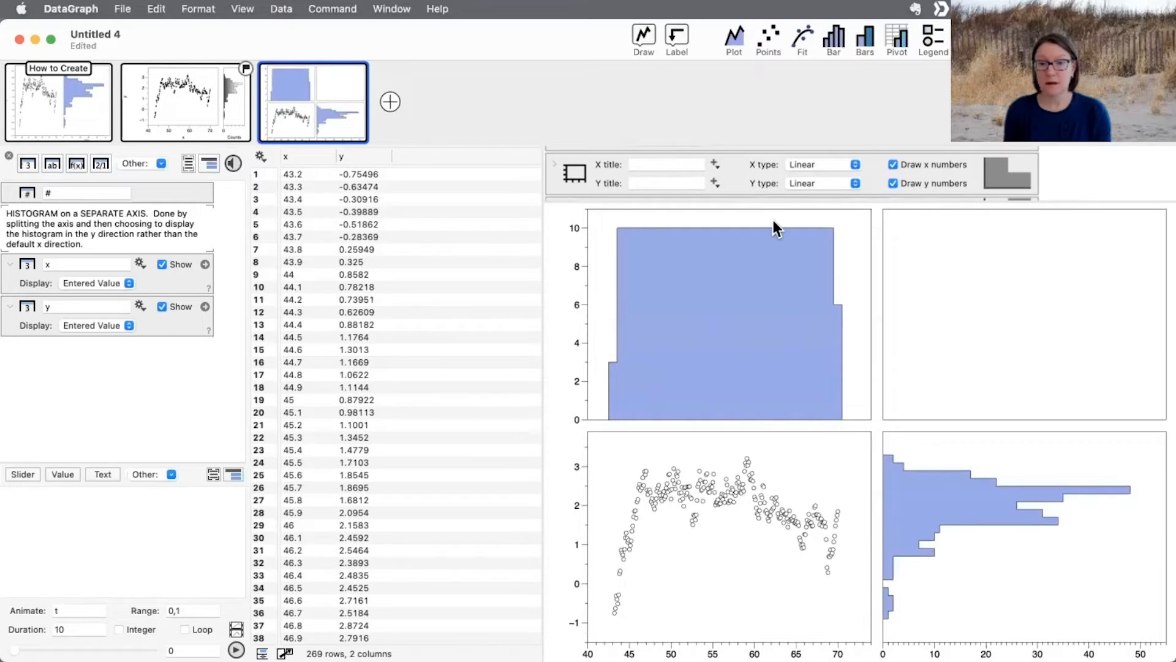
{"action": "left_click_drag", "start_coordinate": [767, 200], "coordinate": [777, 297]}
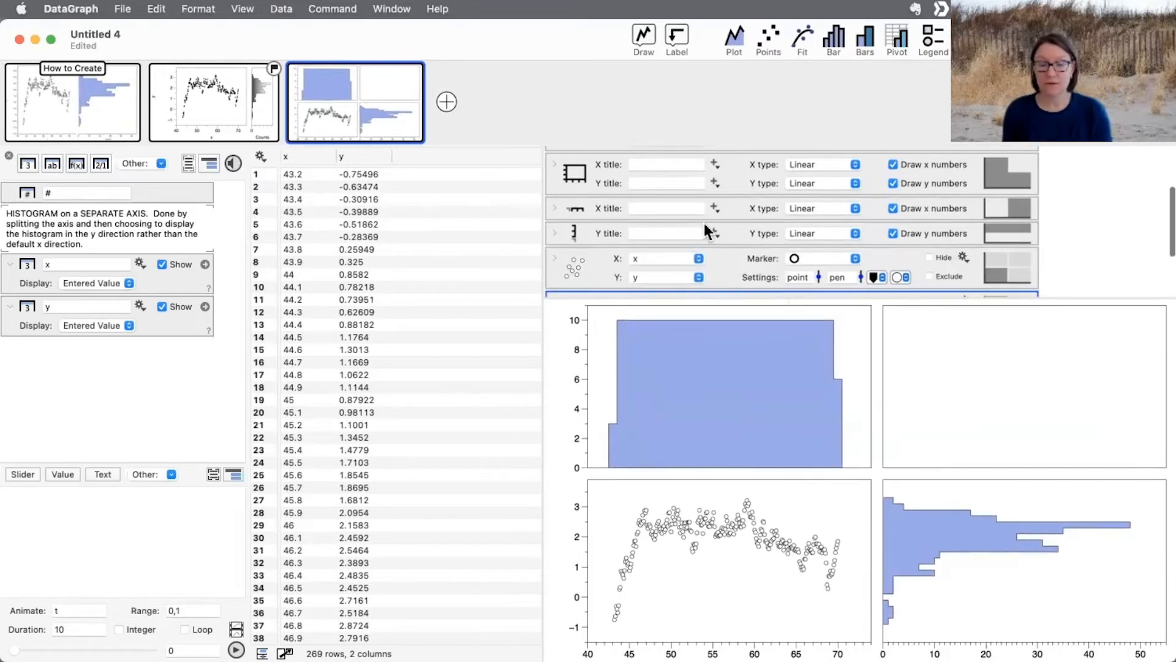
{"action": "left_click", "coordinate": [555, 234]}
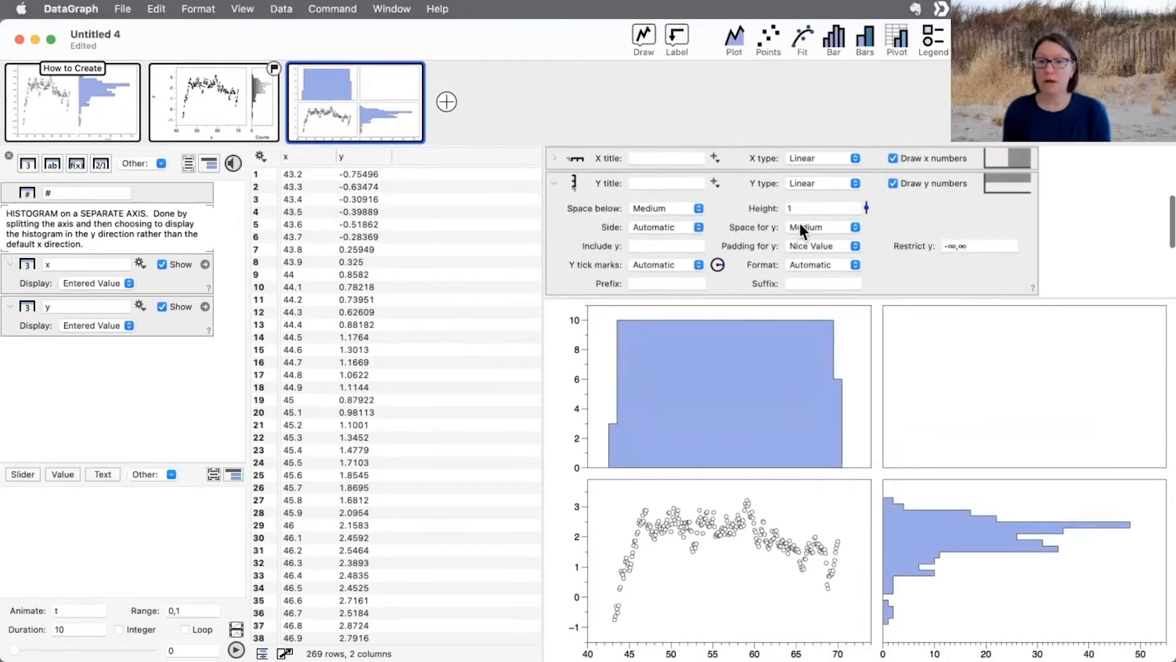
{"action": "left_click_drag", "start_coordinate": [869, 207], "coordinate": [866, 223]}
{"action": "scroll", "coordinate": [653, 215], "scroll_direction": "up", "scroll_amount": 3}
{"action": "left_click", "coordinate": [554, 203]}
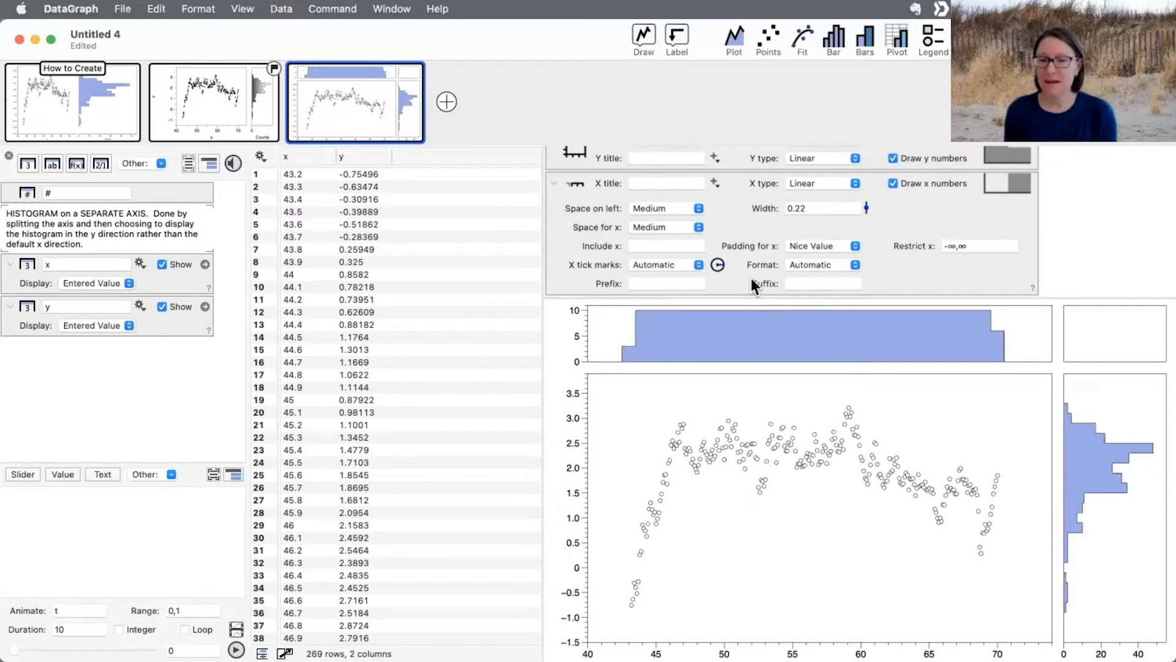
{"action": "left_click", "coordinate": [219, 100]}
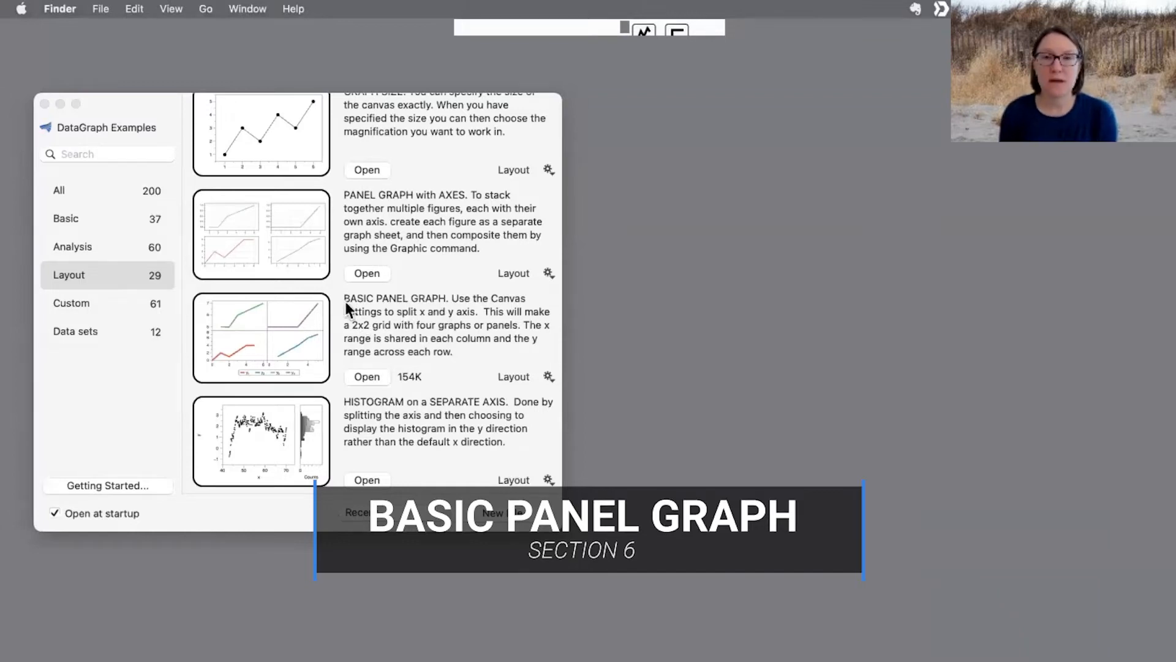
- Open the BASIC PANEL GRAPH layout example and widen its graph area
{"action": "left_click", "coordinate": [366, 377]}
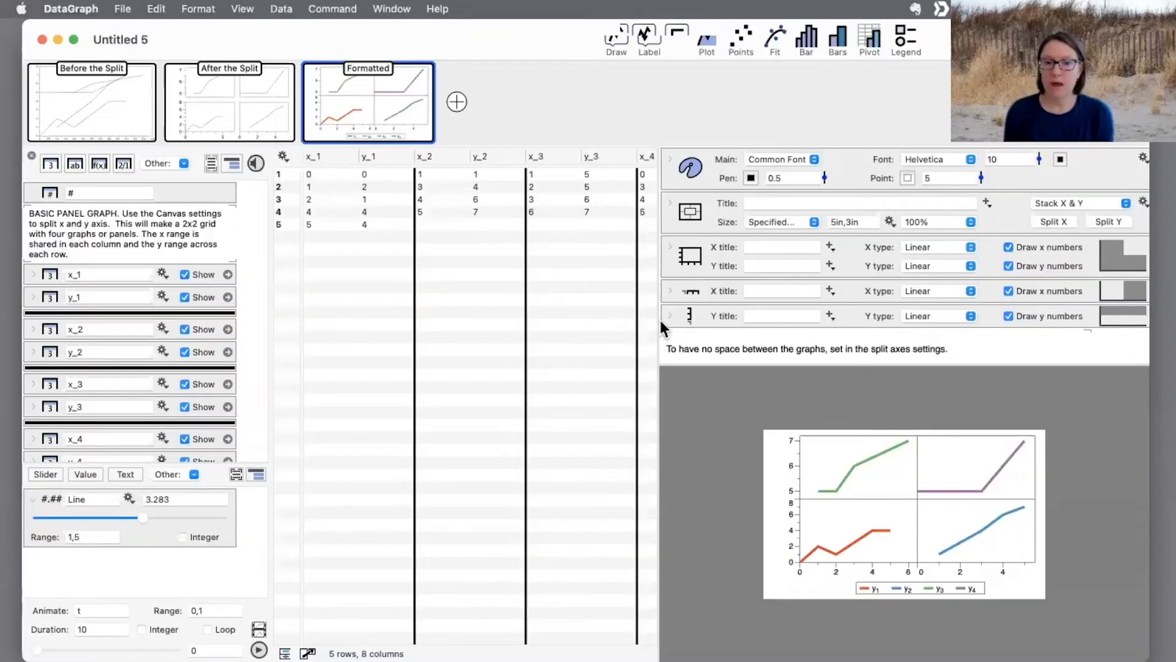
{"action": "left_click_drag", "start_coordinate": [660, 320], "coordinate": [590, 320]}
{"action": "left_click_drag", "start_coordinate": [684, 362], "coordinate": [672, 308]}
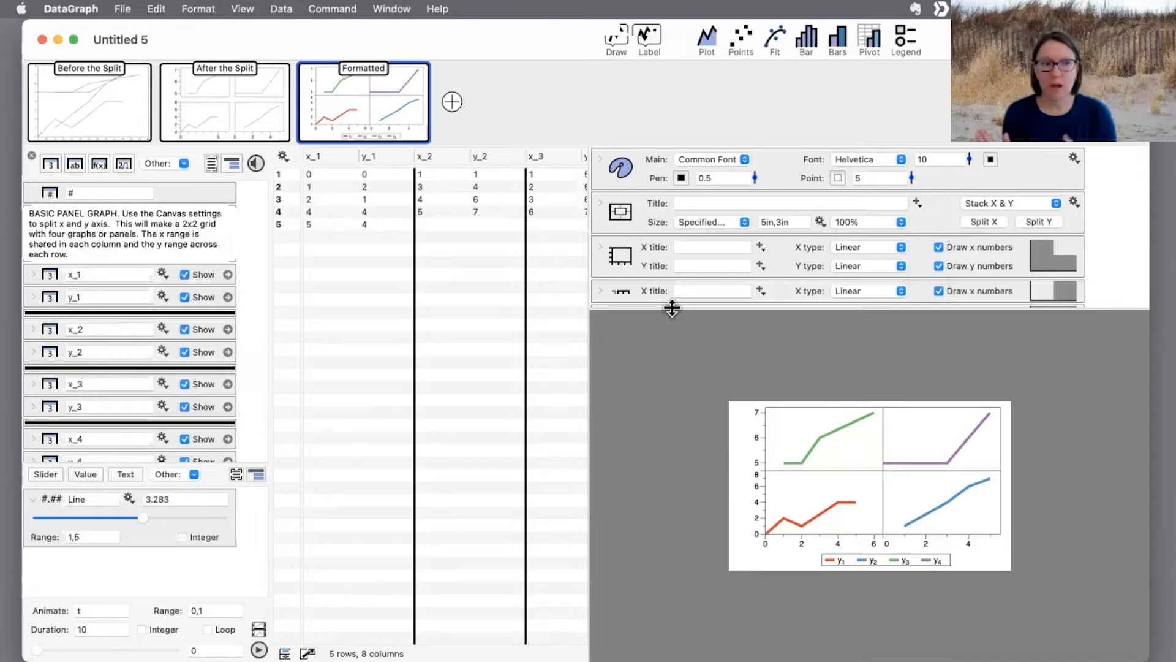
- Switch to the "Before the Split" graph, enlarge its command list and select the graph's name
{"action": "mouse_move", "coordinate": [123, 110]}
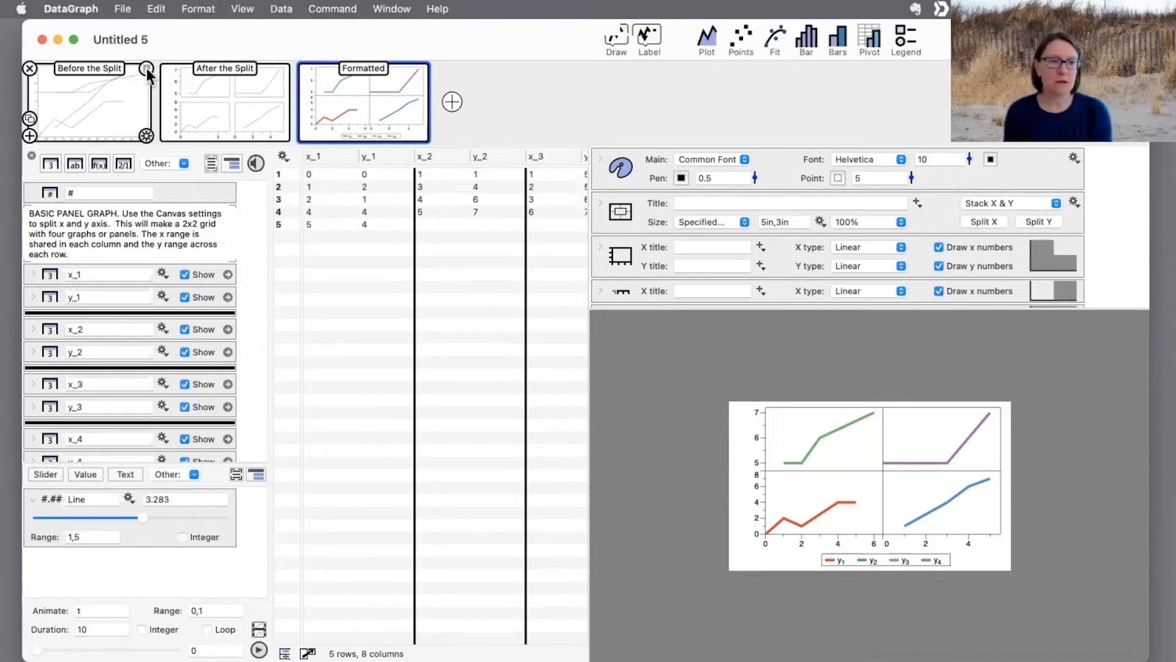
{"action": "left_click", "coordinate": [123, 110]}
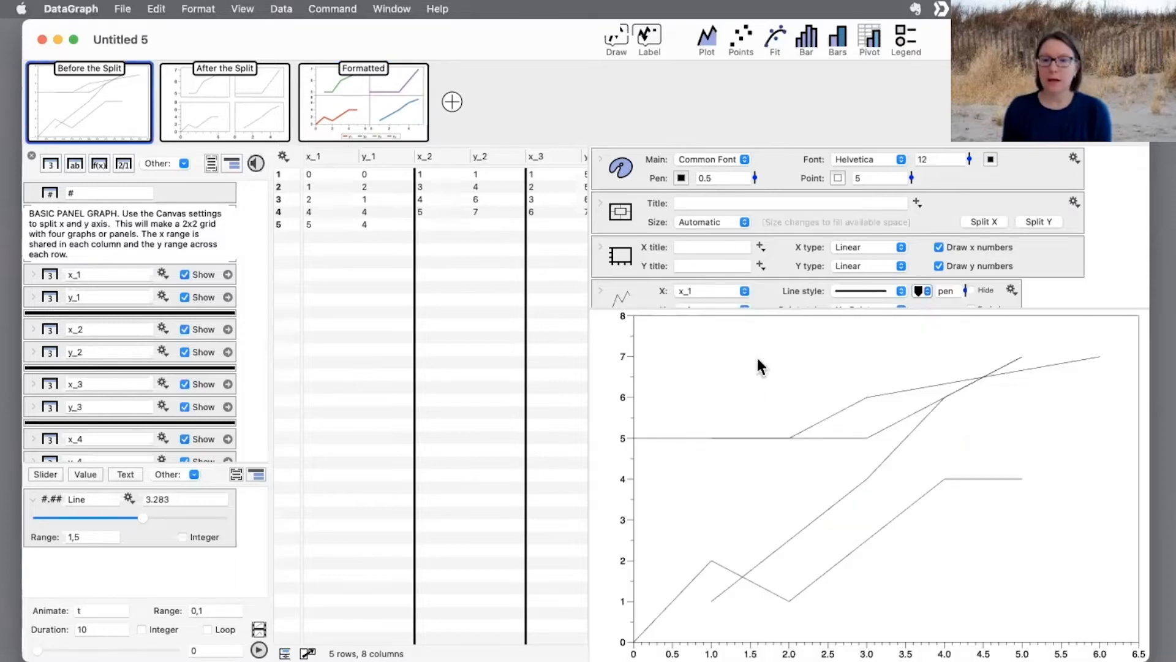
{"action": "left_click_drag", "start_coordinate": [741, 307], "coordinate": [741, 334]}
{"action": "left_click", "coordinate": [81, 69]}
{"action": "left_click", "coordinate": [68, 66]}
{"action": "left_click_drag", "start_coordinate": [63, 66], "coordinate": [133, 66]}
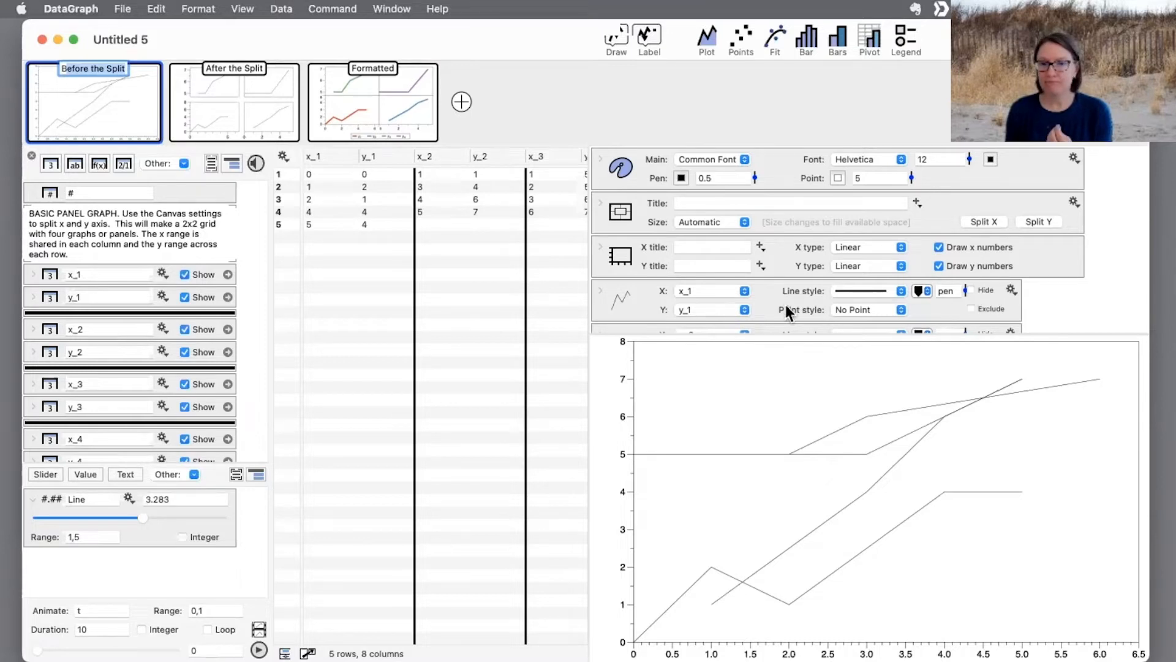
- Color the x_1, x_2, x_3 and x_4 line plots with Line Color 1, 2, 3 and 4 respectively
{"action": "scroll", "coordinate": [785, 304], "scroll_direction": "down", "scroll_amount": 5}
{"action": "scroll", "coordinate": [785, 304], "scroll_direction": "up", "scroll_amount": 2}
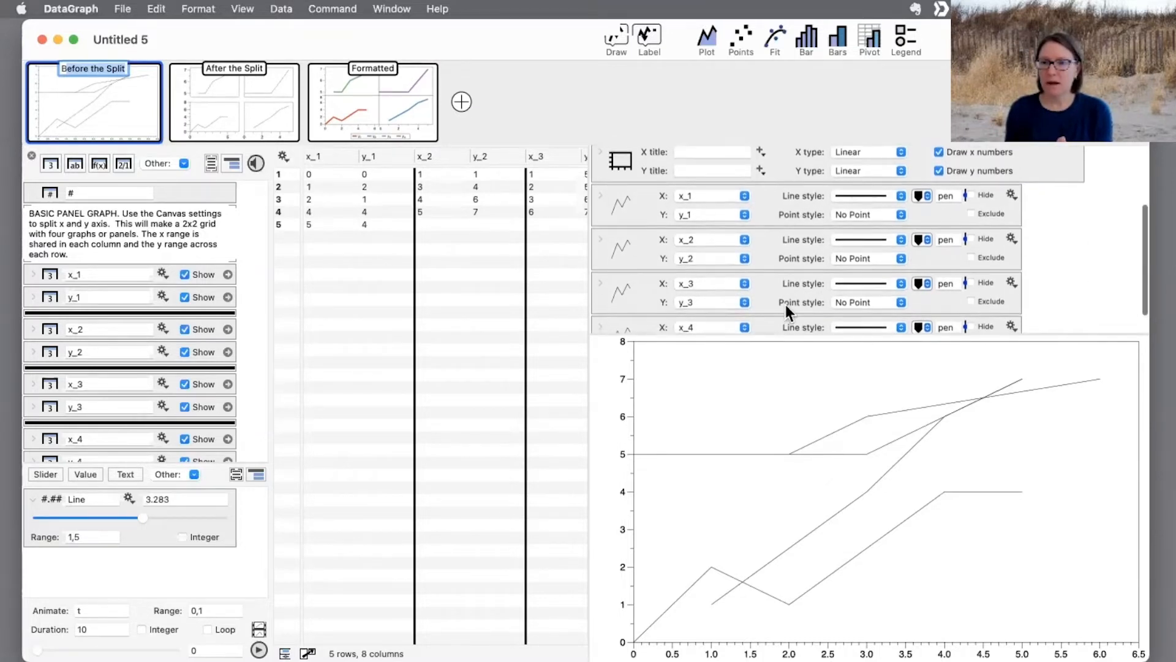
{"action": "left_click", "coordinate": [928, 195]}
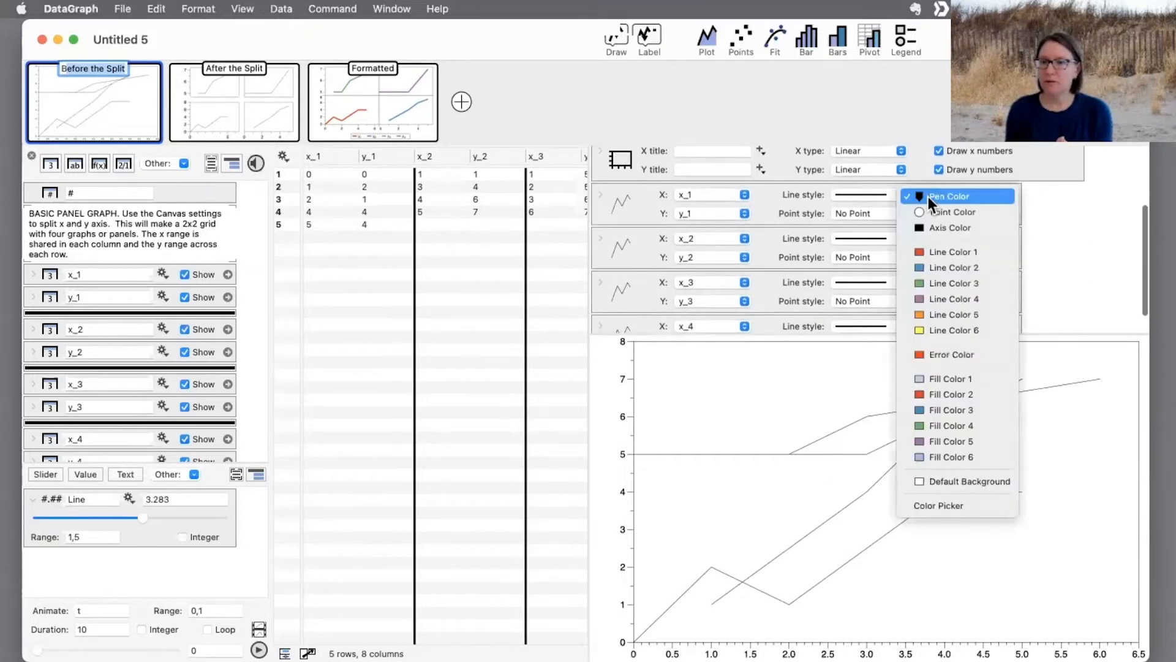
{"action": "left_click", "coordinate": [933, 248]}
{"action": "left_click", "coordinate": [926, 237]}
{"action": "left_click", "coordinate": [926, 307]}
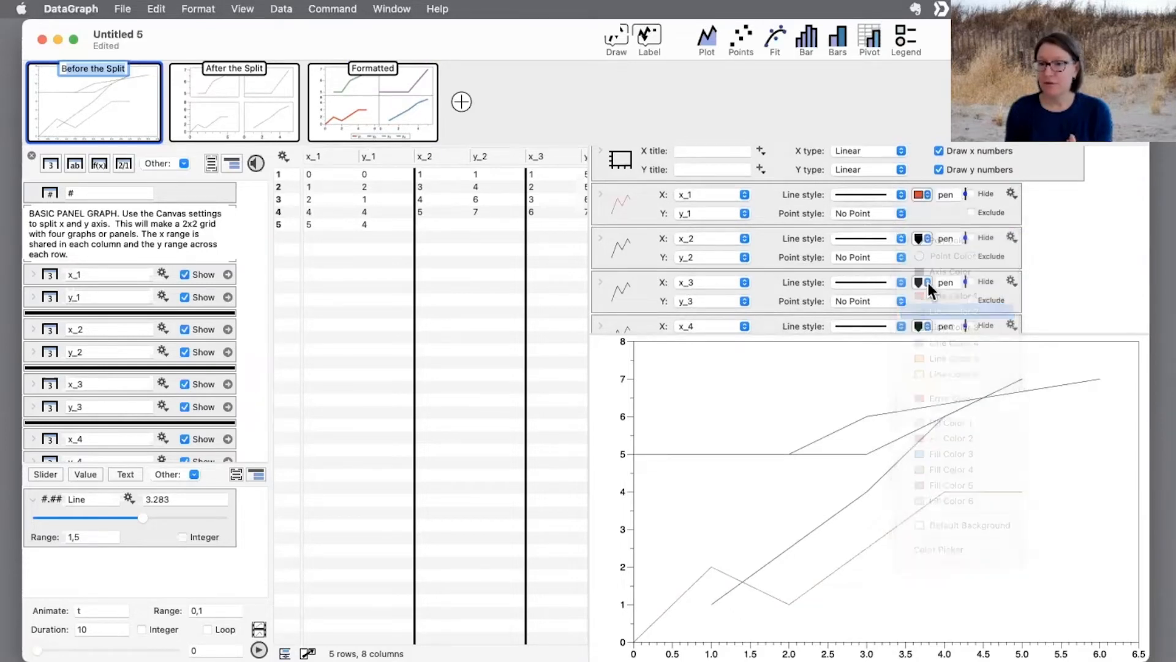
{"action": "left_click", "coordinate": [926, 282]}
{"action": "left_click", "coordinate": [929, 369]}
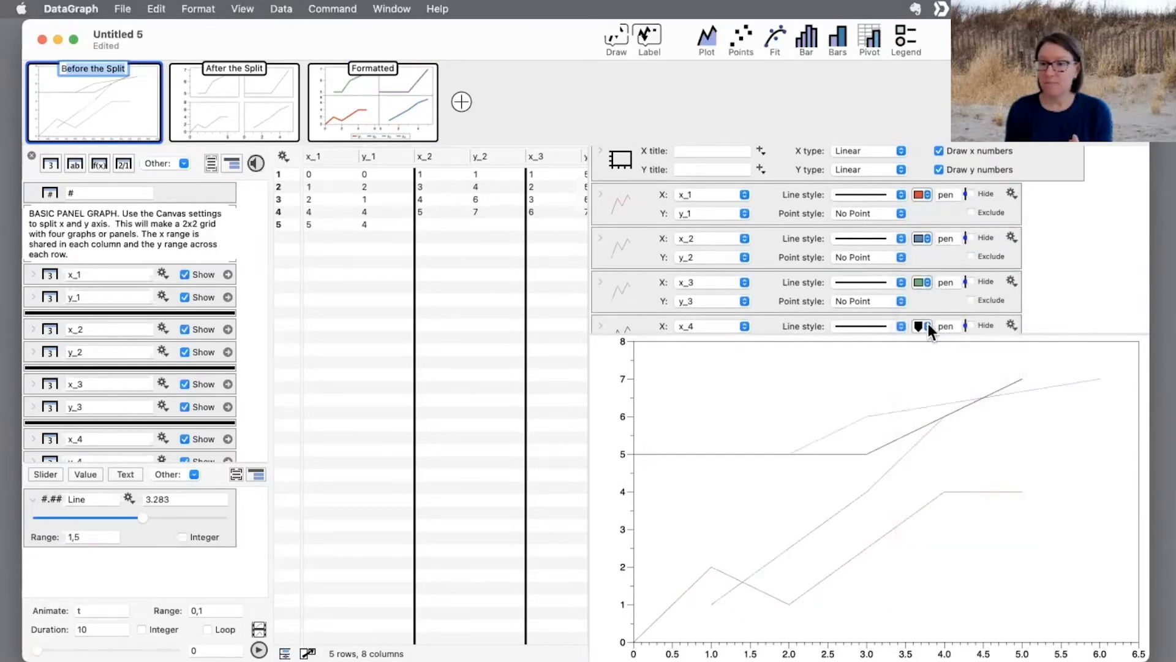
{"action": "left_click", "coordinate": [928, 325]}
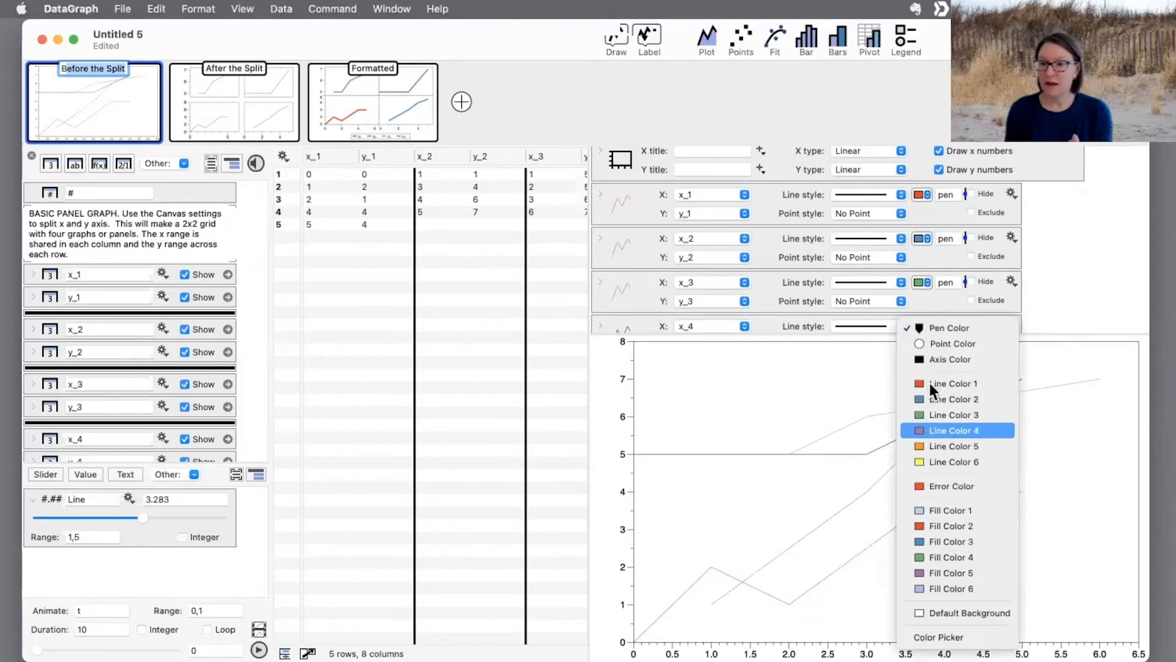
{"action": "left_click", "coordinate": [934, 430]}
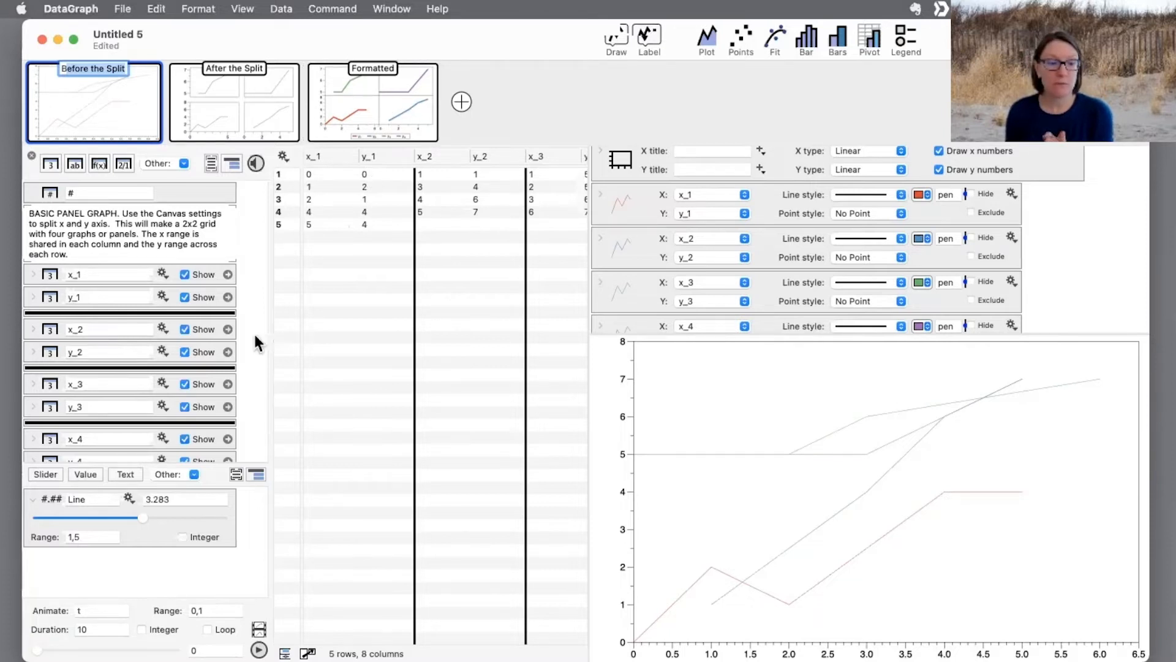
- Copy the name of the Line slider variable and set its value to 3.523
{"action": "scroll", "coordinate": [138, 369], "scroll_direction": "down", "scroll_amount": 2}
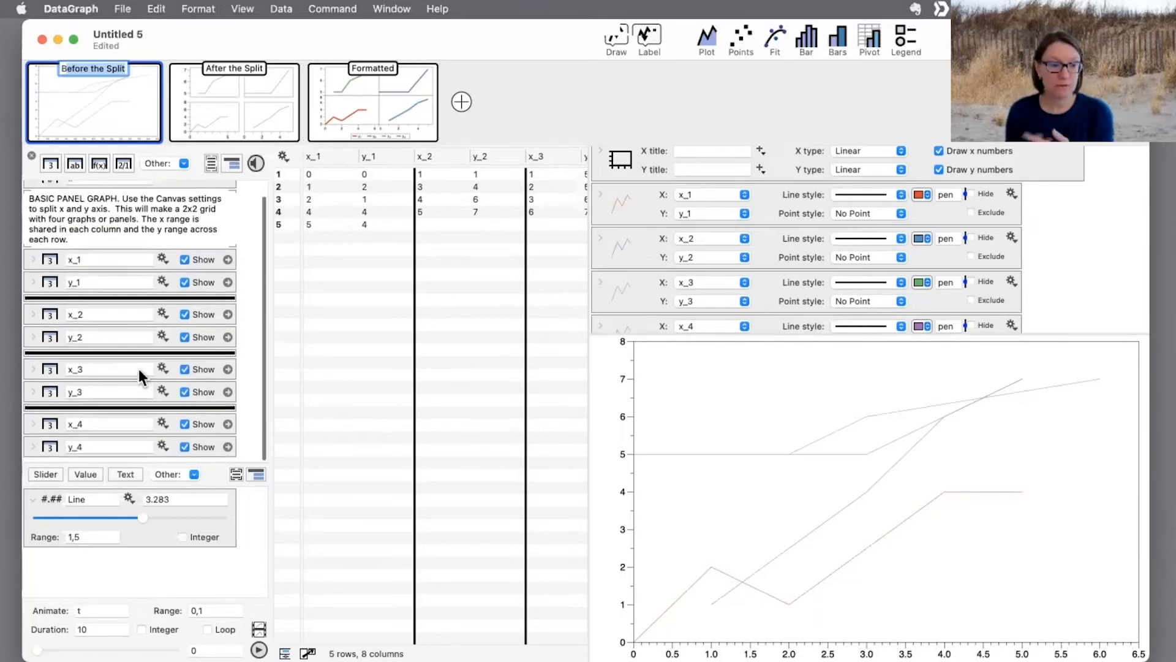
{"action": "double_click", "coordinate": [101, 499]}
{"action": "key", "text": "super+c"}
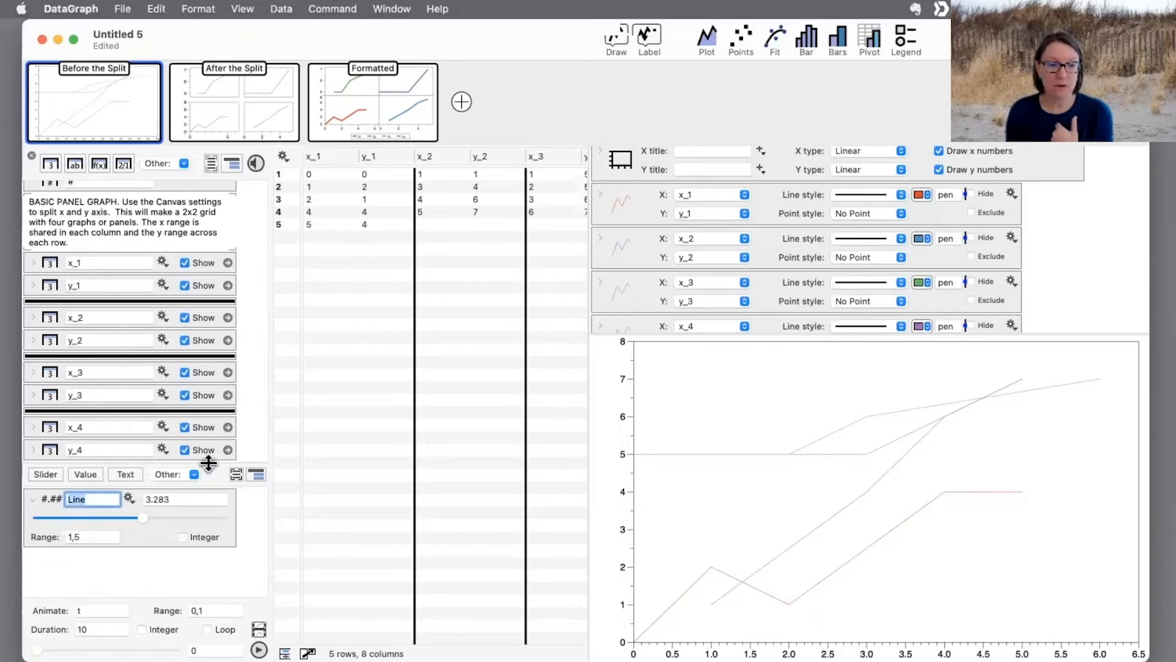
{"action": "left_click_drag", "start_coordinate": [208, 465], "coordinate": [208, 481]}
{"action": "mouse_move", "coordinate": [141, 535]}
{"action": "left_mouse_down"}
{"action": "mouse_move", "coordinate": [77, 537]}
{"action": "mouse_move", "coordinate": [153, 539]}
{"action": "left_mouse_up"}
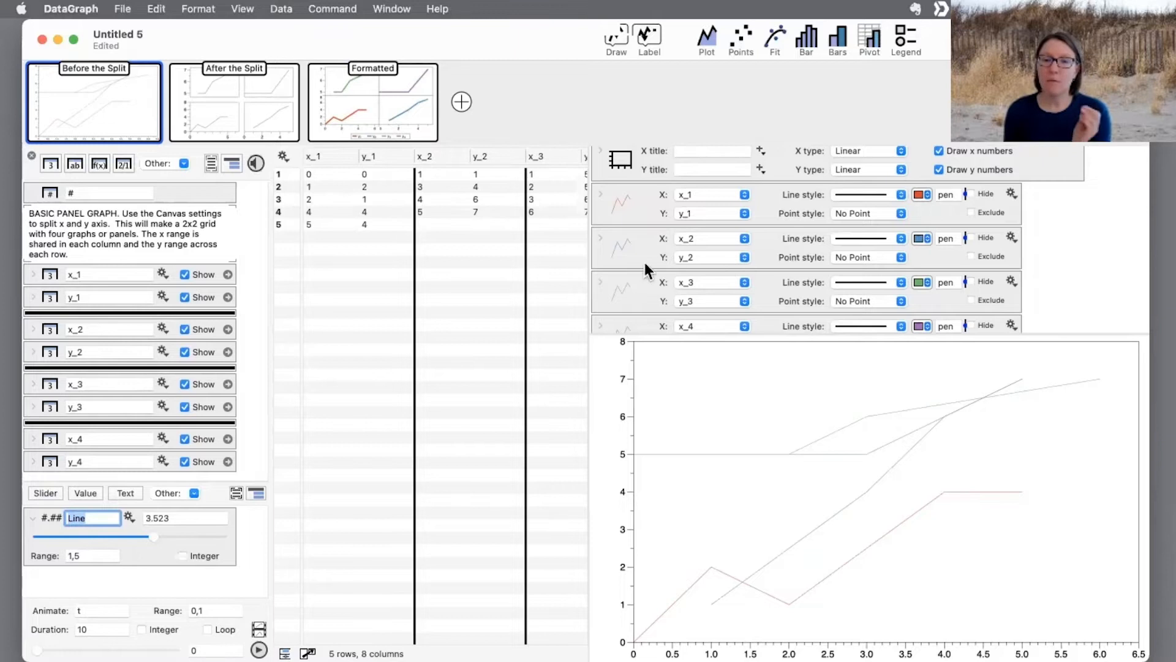
- Set the line width of all four line plots to the Line variable
{"action": "scroll", "coordinate": [648, 251], "scroll_direction": "down", "scroll_amount": 3}
{"action": "scroll", "coordinate": [648, 251], "scroll_direction": "up", "scroll_amount": 2}
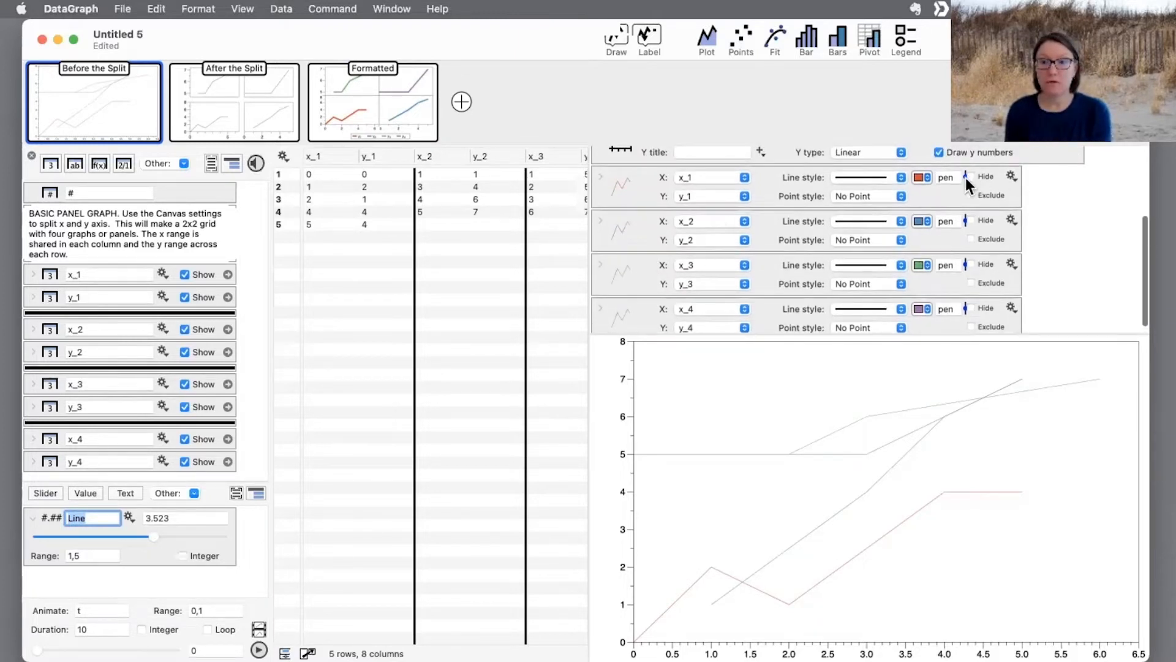
{"action": "mouse_move", "coordinate": [966, 175]}
{"action": "left_mouse_down"}
{"action": "mouse_move", "coordinate": [960, 143]}
{"action": "mouse_move", "coordinate": [957, 182]}
{"action": "left_mouse_up"}
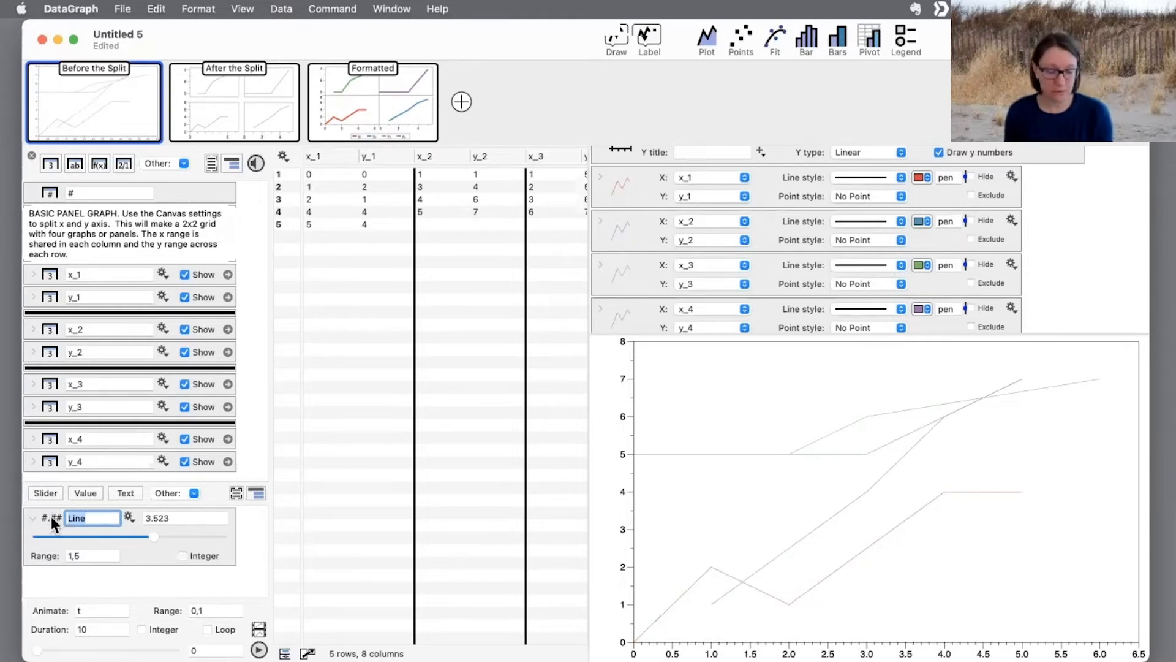
{"action": "left_click", "coordinate": [951, 177]}
{"action": "key", "text": "super+v"}
{"action": "left_click", "coordinate": [948, 221]}
{"action": "key", "text": "super+v"}
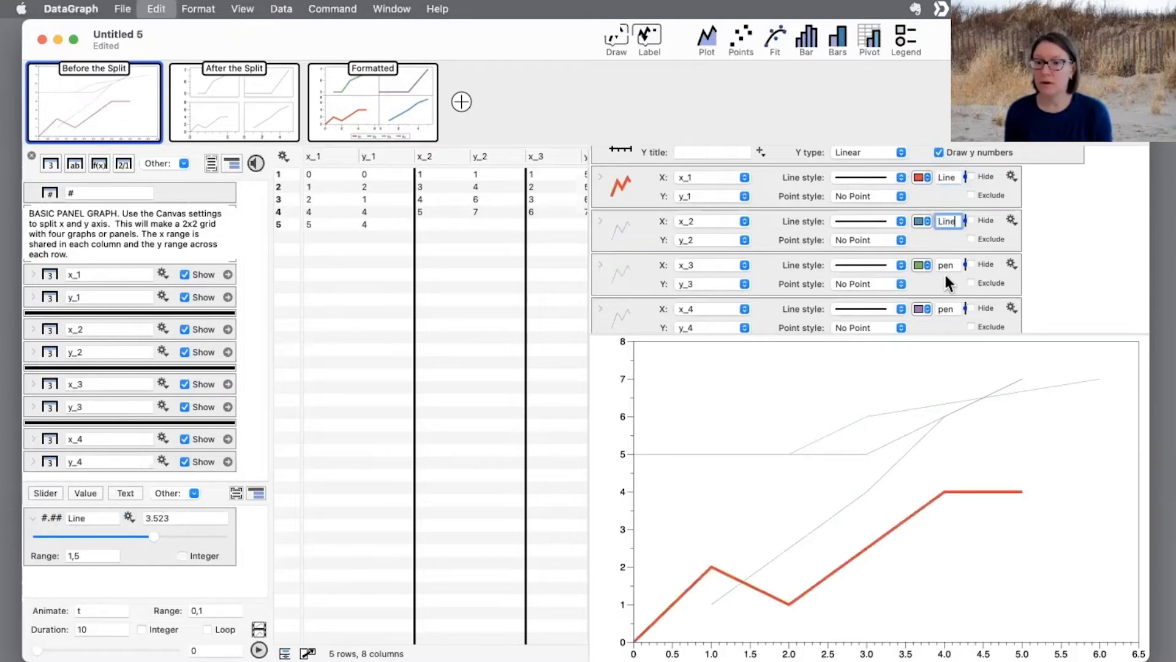
{"action": "left_click", "coordinate": [959, 264]}
{"action": "key", "text": "super+v"}
{"action": "left_click", "coordinate": [956, 308]}
{"action": "key", "text": "super+v"}
{"action": "key", "text": "Return"}
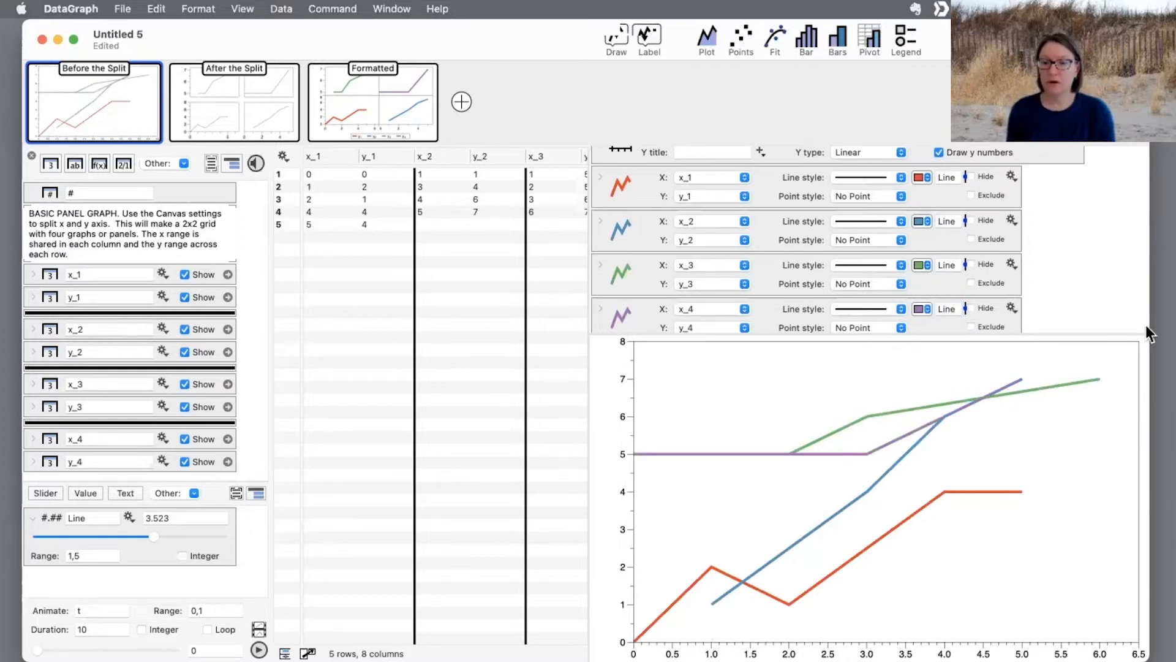
- Split the canvas of the "Before the Split" graph in the X direction
{"action": "scroll", "coordinate": [970, 229], "scroll_direction": "down", "scroll_amount": 1}
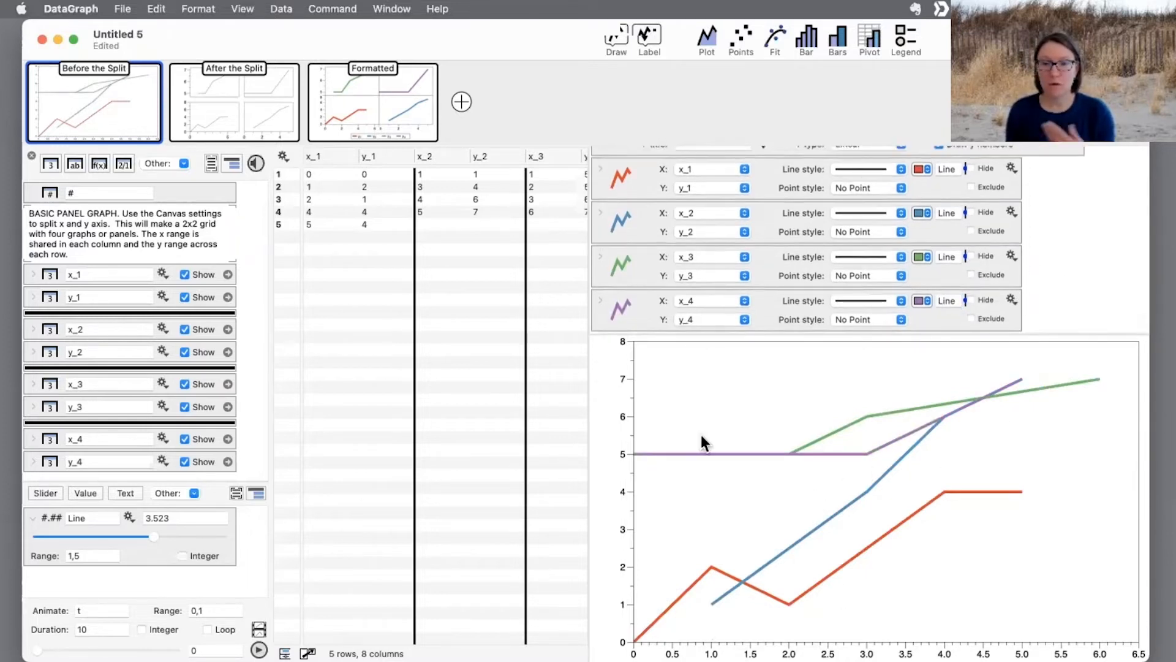
{"action": "scroll", "coordinate": [645, 237], "scroll_direction": "up", "scroll_amount": 3}
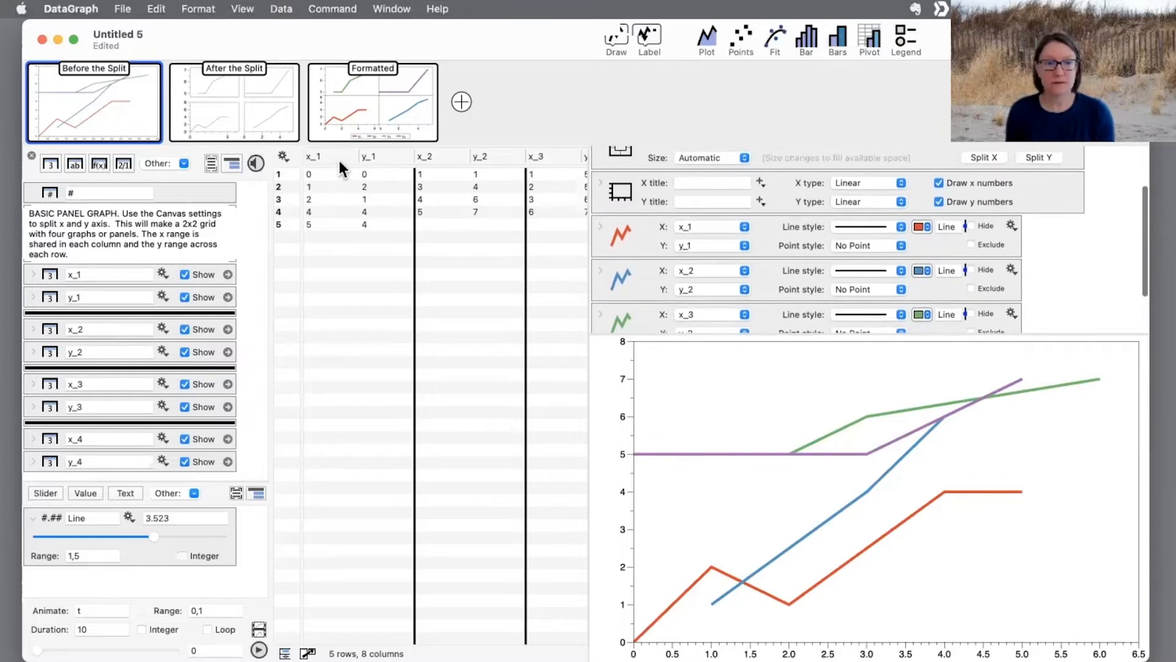
{"action": "scroll", "coordinate": [455, 212], "scroll_direction": "right", "scroll_amount": 3}
{"action": "scroll", "coordinate": [454, 212], "scroll_direction": "left", "scroll_amount": 3}
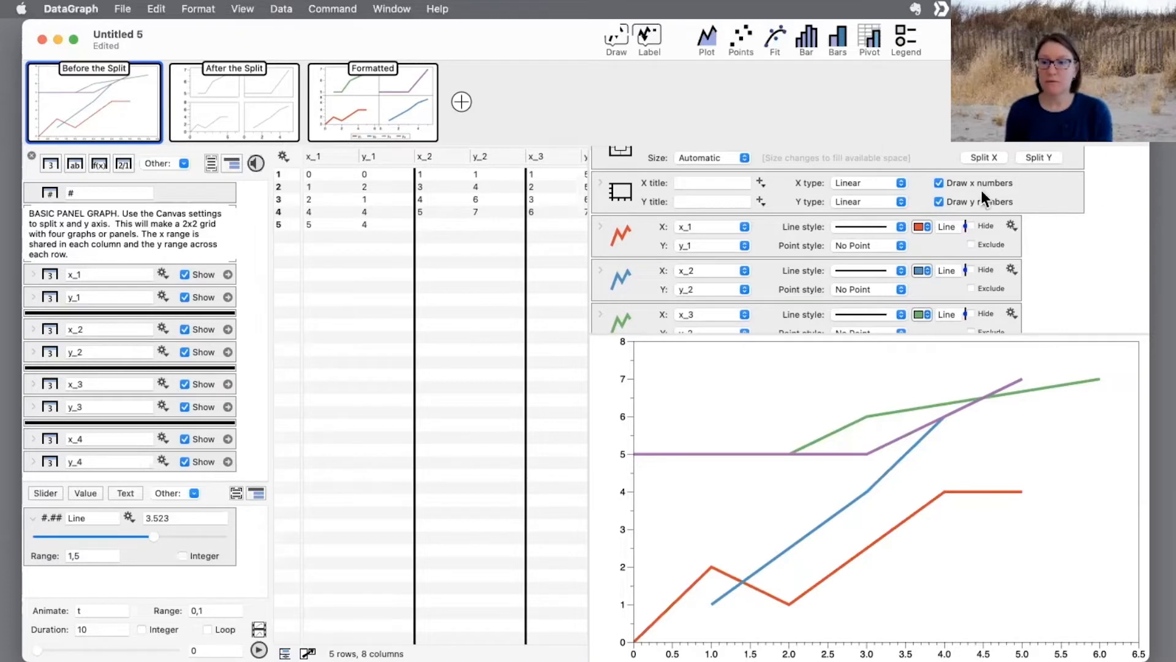
{"action": "scroll", "coordinate": [981, 190], "scroll_direction": "up", "scroll_amount": 3}
{"action": "left_click", "coordinate": [988, 219]}
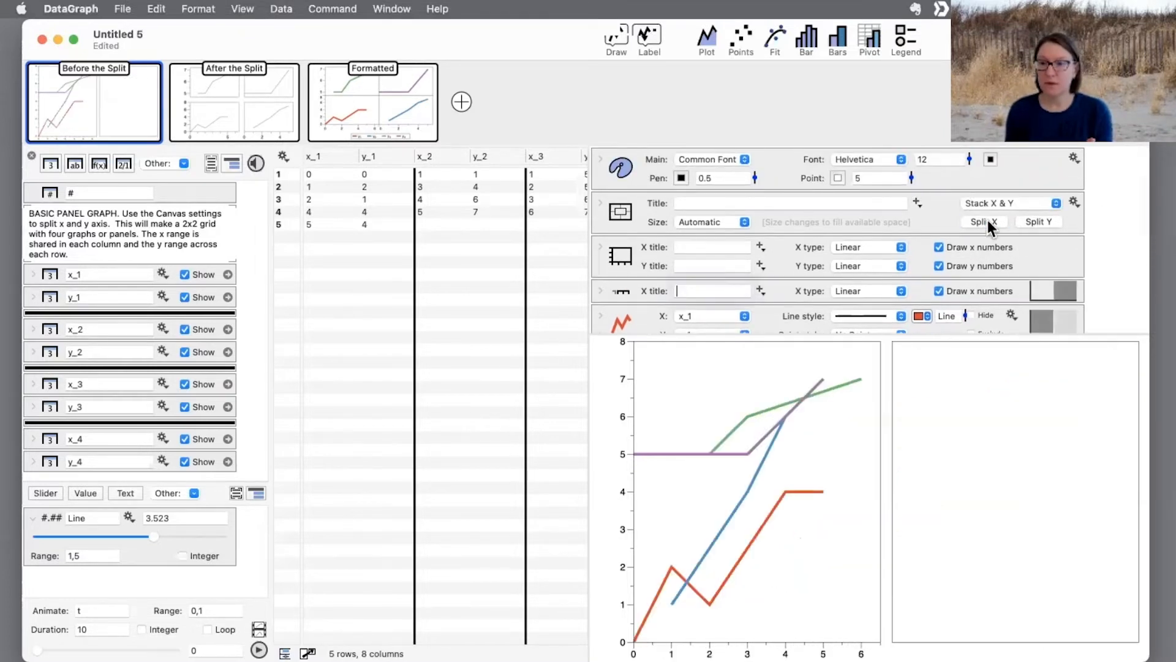
- Split the canvas in the Y direction and place the x_2, x_3 and x_4 plots in the lower-right, upper-left and upper-right panels respectively
{"action": "left_click", "coordinate": [1044, 219]}
{"action": "scroll", "coordinate": [1010, 270], "scroll_direction": "down", "scroll_amount": 5}
{"action": "scroll", "coordinate": [1009, 271], "scroll_direction": "down", "scroll_amount": 3}
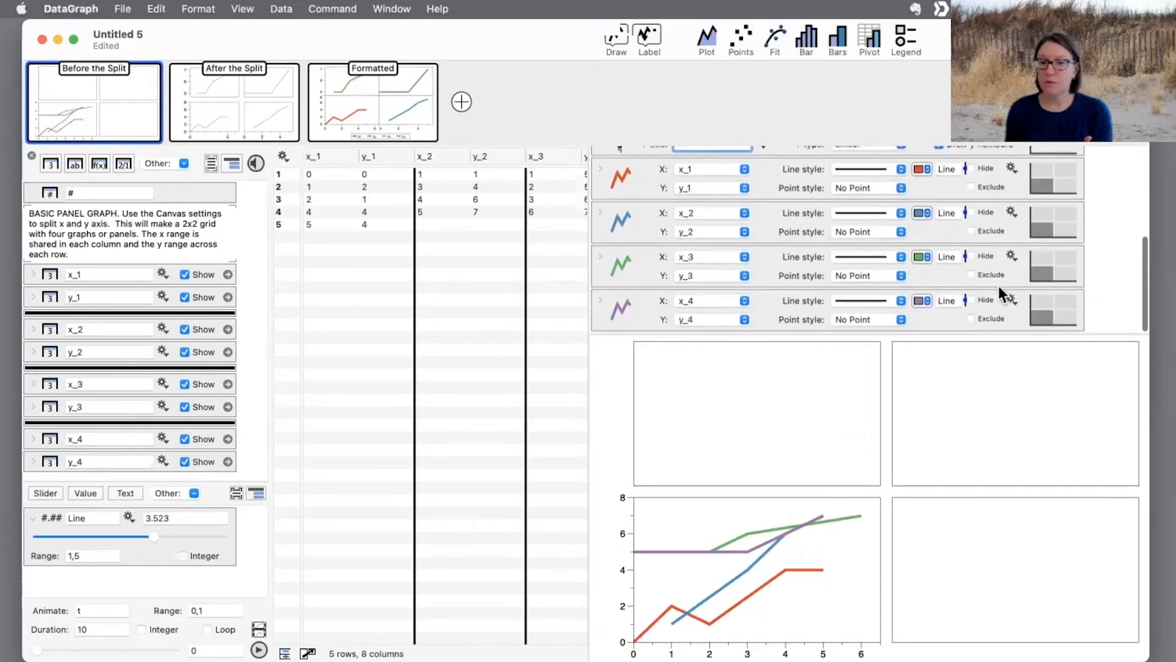
{"action": "scroll", "coordinate": [1011, 294], "scroll_direction": "up", "scroll_amount": 3}
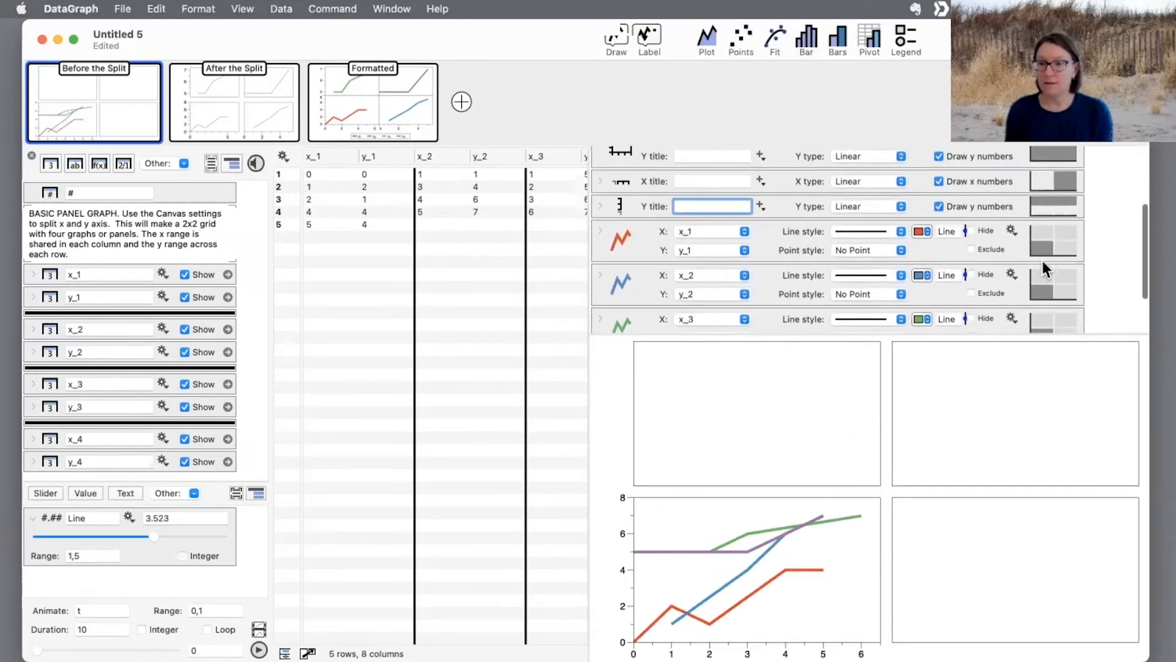
{"action": "left_click", "coordinate": [1069, 291]}
{"action": "scroll", "coordinate": [1045, 290], "scroll_direction": "down", "scroll_amount": 3}
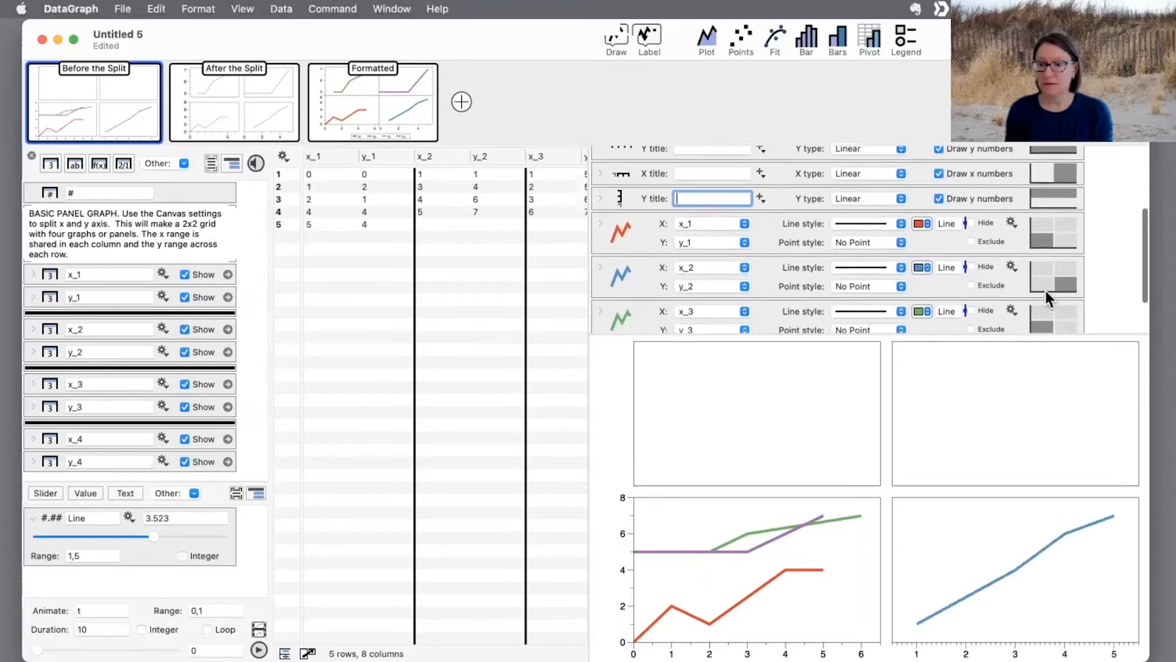
{"action": "left_click", "coordinate": [1042, 260]}
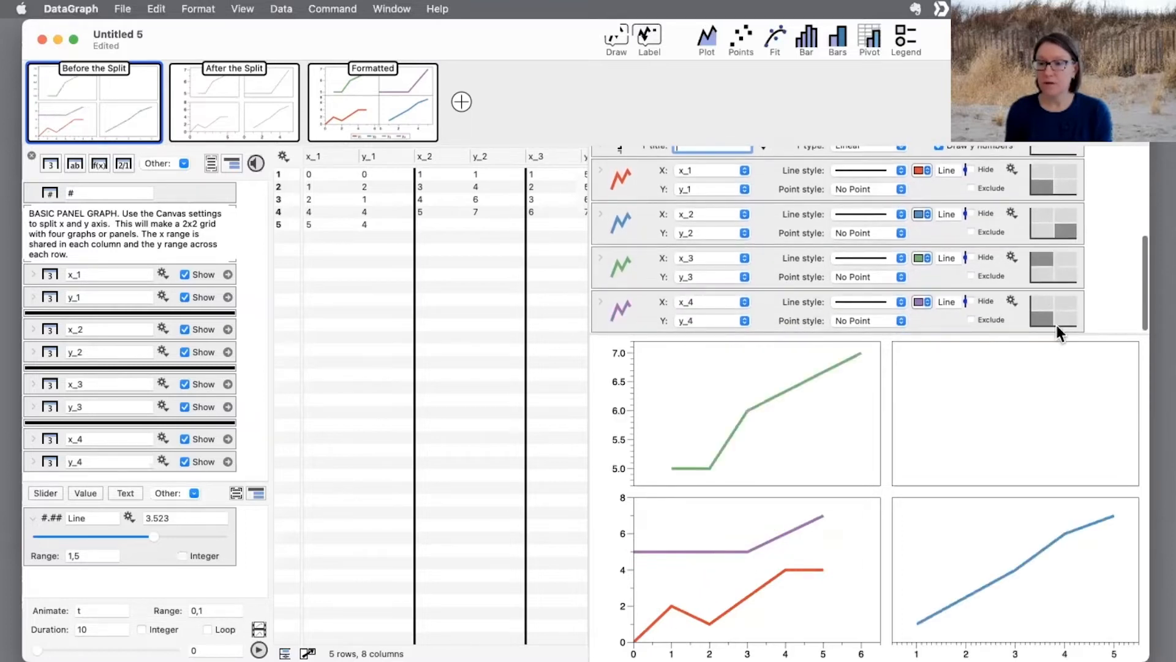
{"action": "left_click", "coordinate": [1063, 303]}
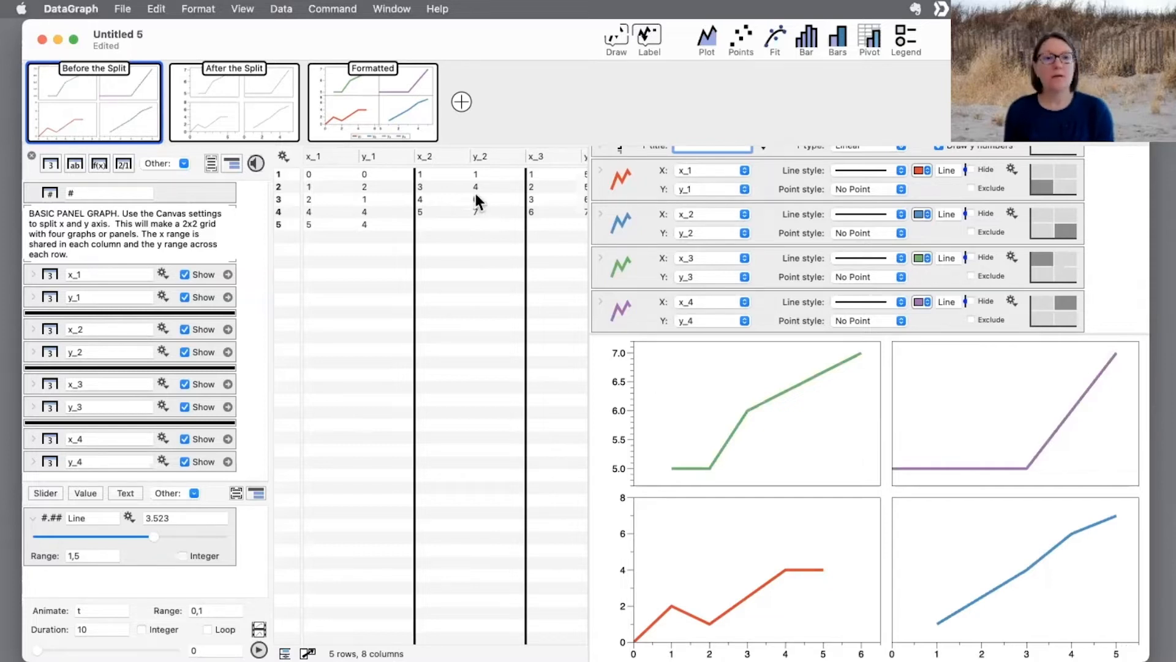
- View the "Formatted" graph for comparison and return to the "Before the Split" graph
{"action": "mouse_move", "coordinate": [421, 133]}
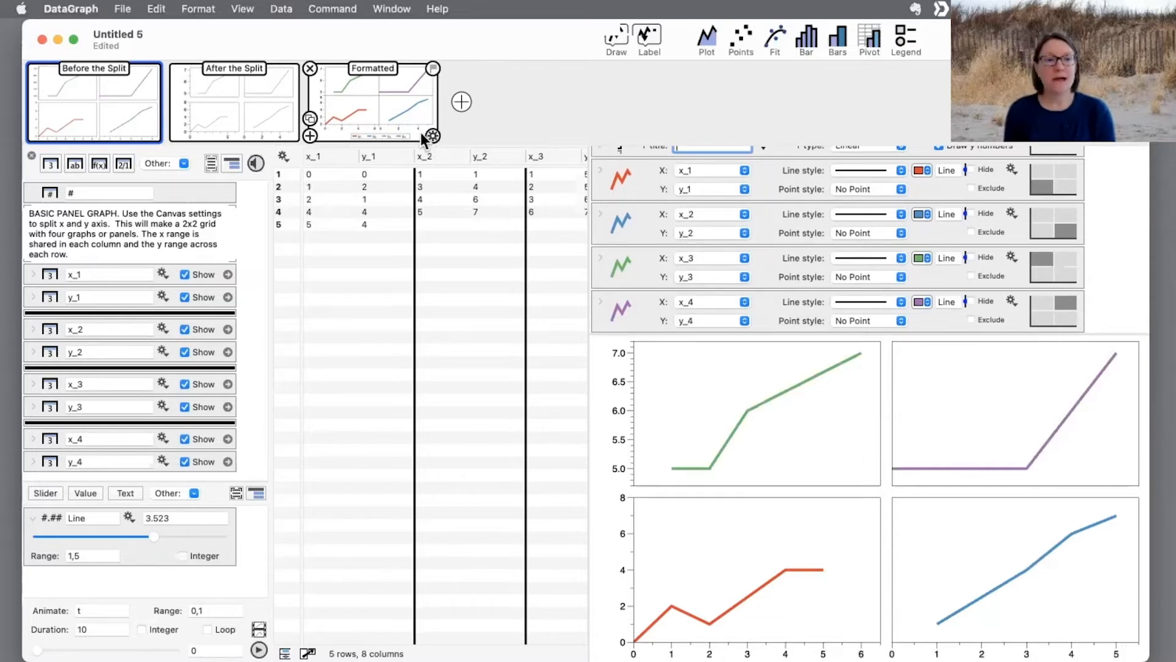
{"action": "left_click", "coordinate": [373, 93]}
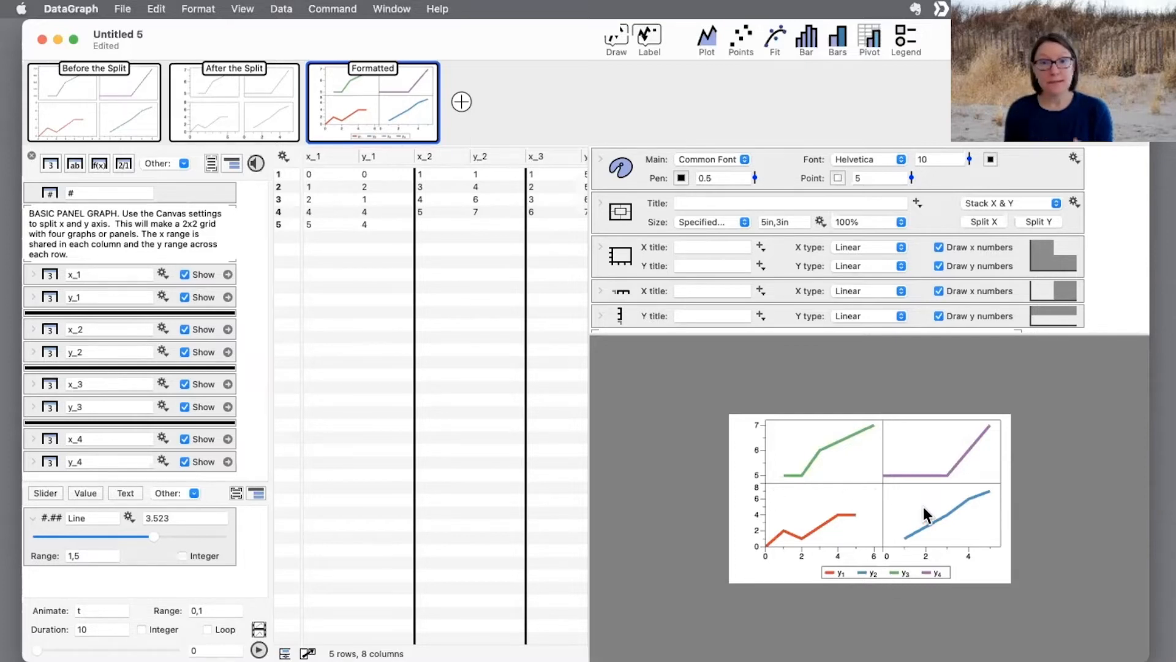
{"action": "left_click", "coordinate": [98, 108]}
- Expand the settings of the second X axis and set its space on the left to None
{"action": "scroll", "coordinate": [777, 266], "scroll_direction": "down", "scroll_amount": 2}
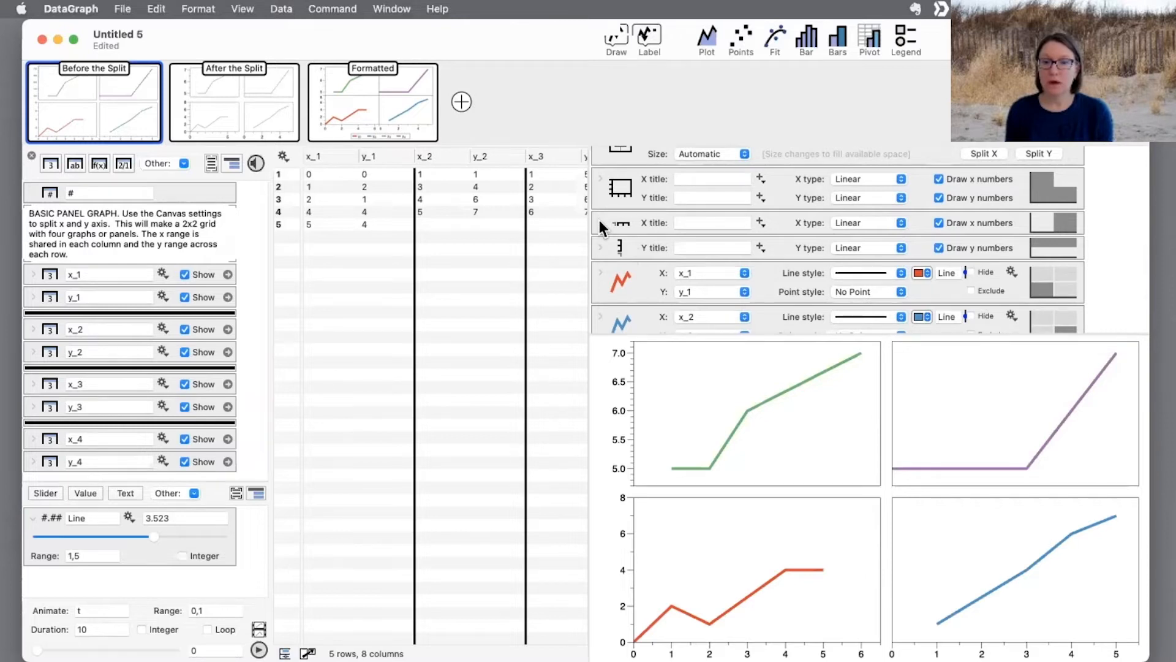
{"action": "left_click", "coordinate": [638, 218]}
{"action": "left_click", "coordinate": [632, 249]}
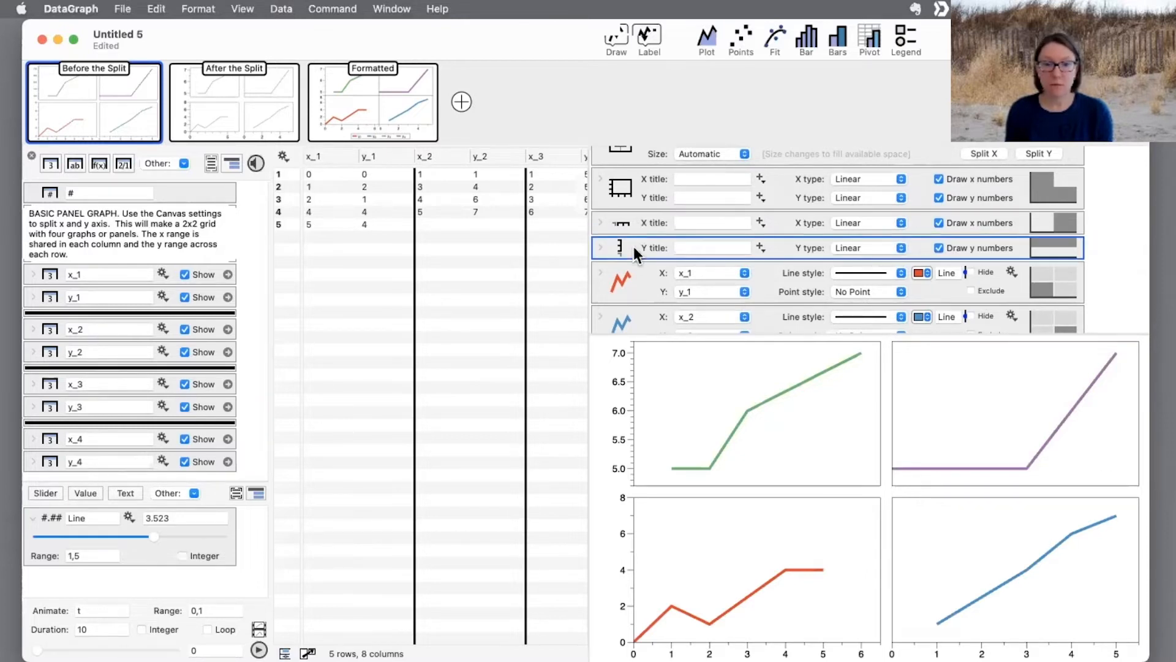
{"action": "left_click", "coordinate": [642, 225]}
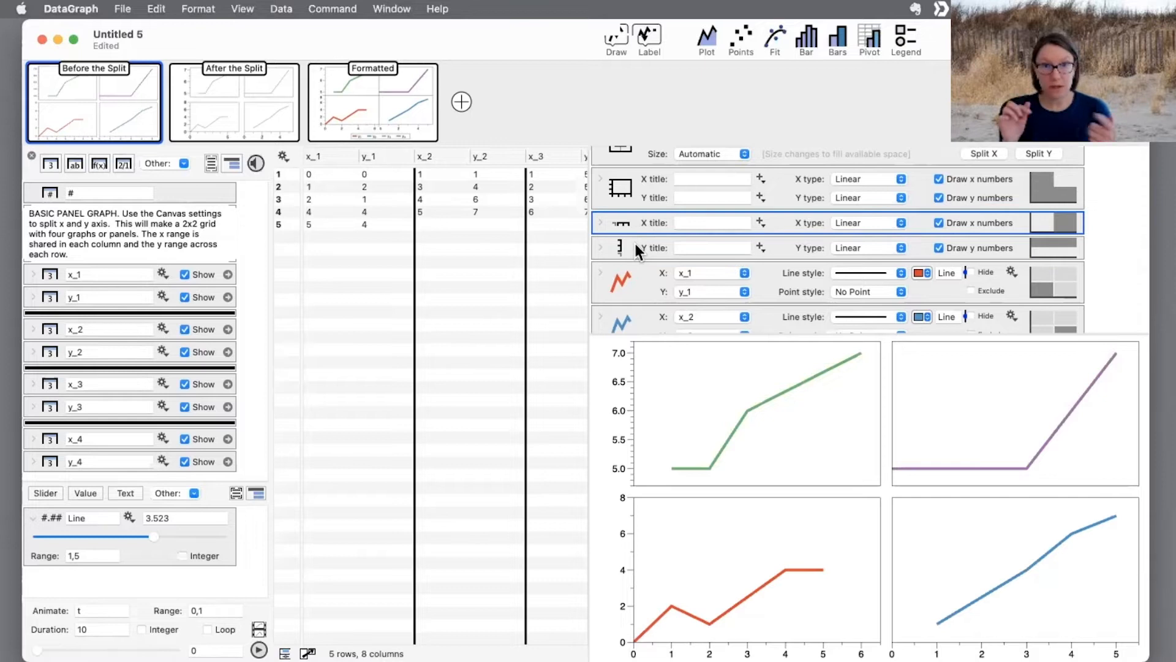
{"action": "left_click", "coordinate": [599, 222]}
{"action": "scroll", "coordinate": [817, 260], "scroll_direction": "down", "scroll_amount": 1}
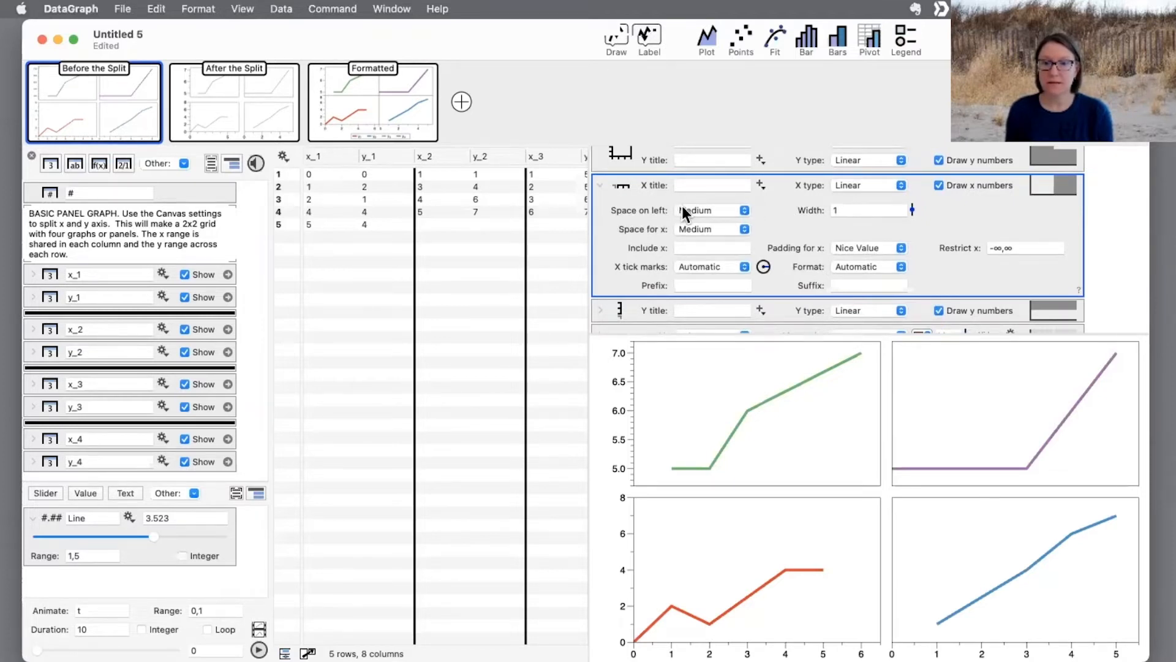
{"action": "left_click", "coordinate": [705, 210]}
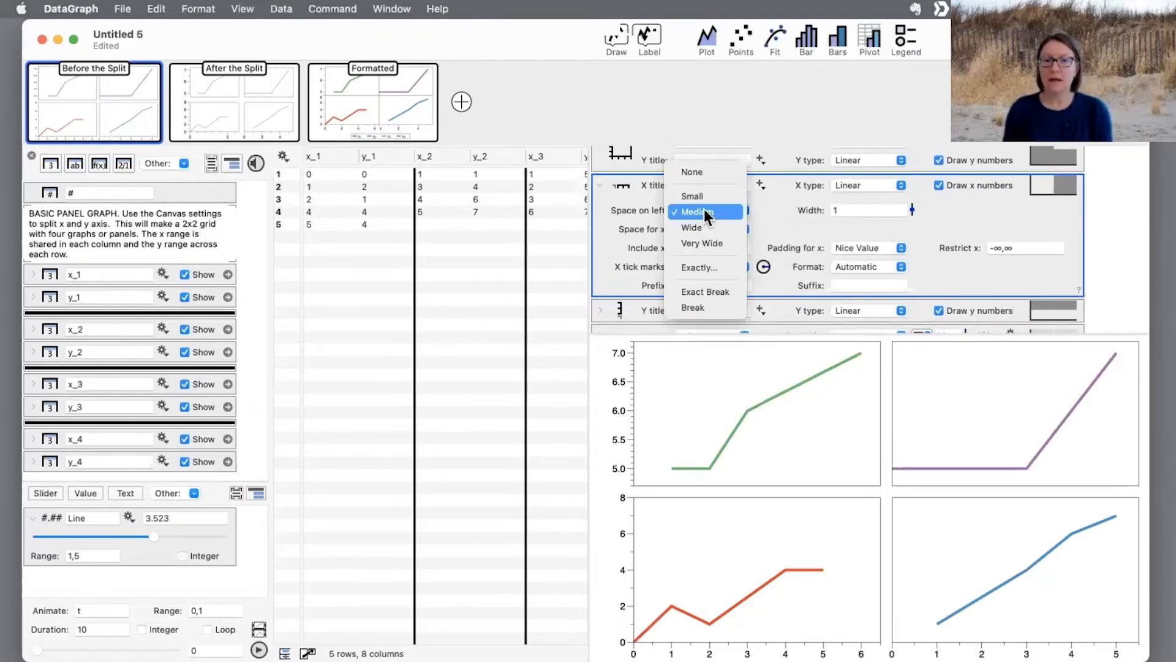
{"action": "left_click", "coordinate": [701, 171]}
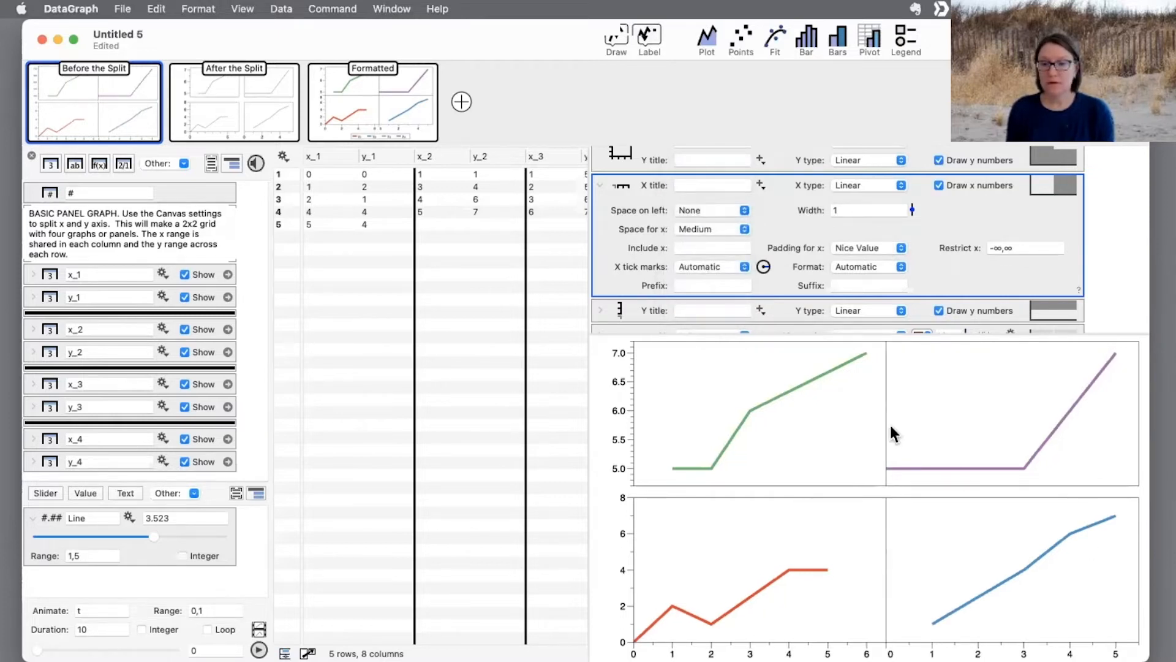
- Try an exact left space of 100 for the second X axis
{"action": "left_click_drag", "start_coordinate": [891, 542], "coordinate": [887, 417]}
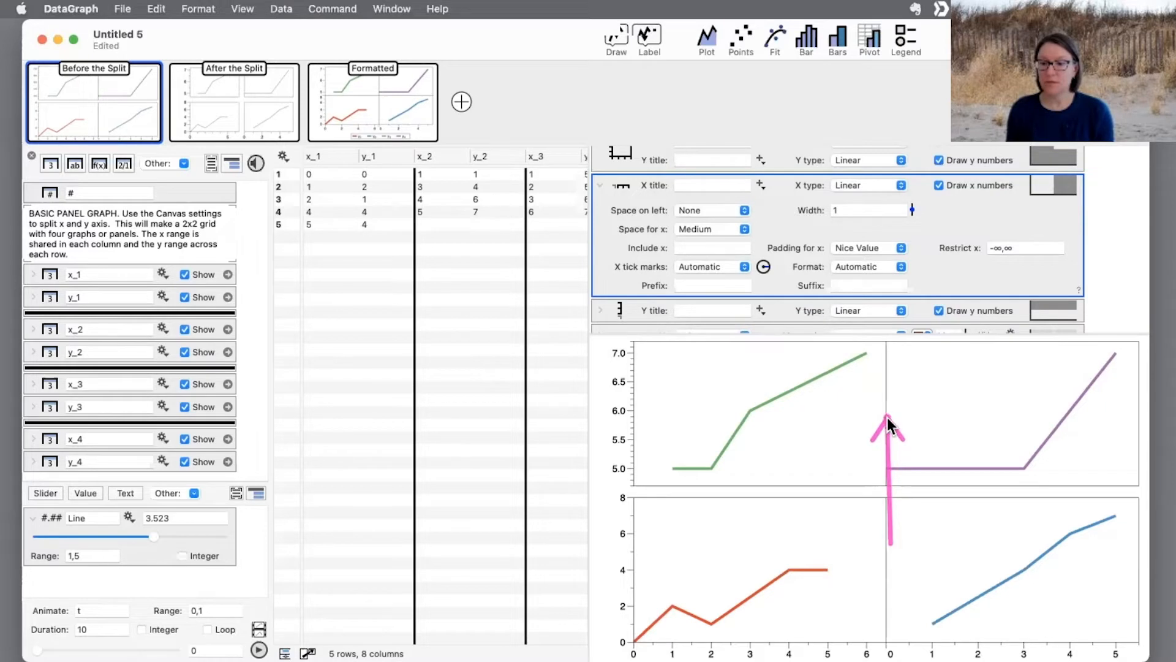
{"action": "left_click", "coordinate": [712, 210]}
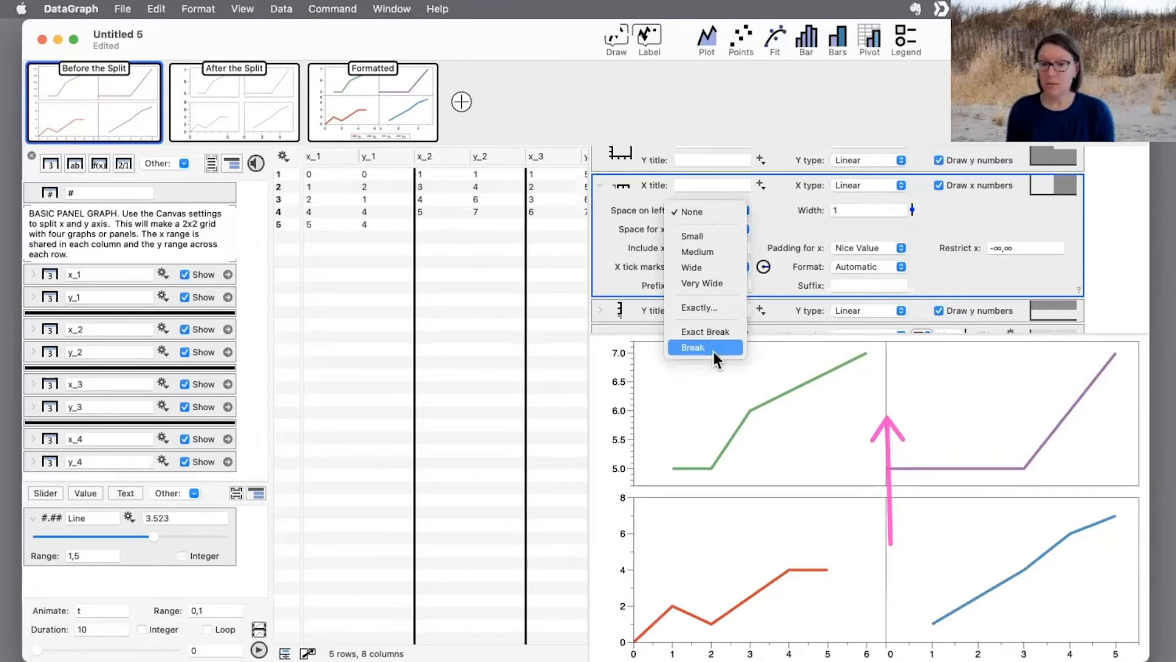
{"action": "left_click", "coordinate": [706, 306]}
{"action": "left_click_drag", "start_coordinate": [785, 210], "coordinate": [781, 152]}
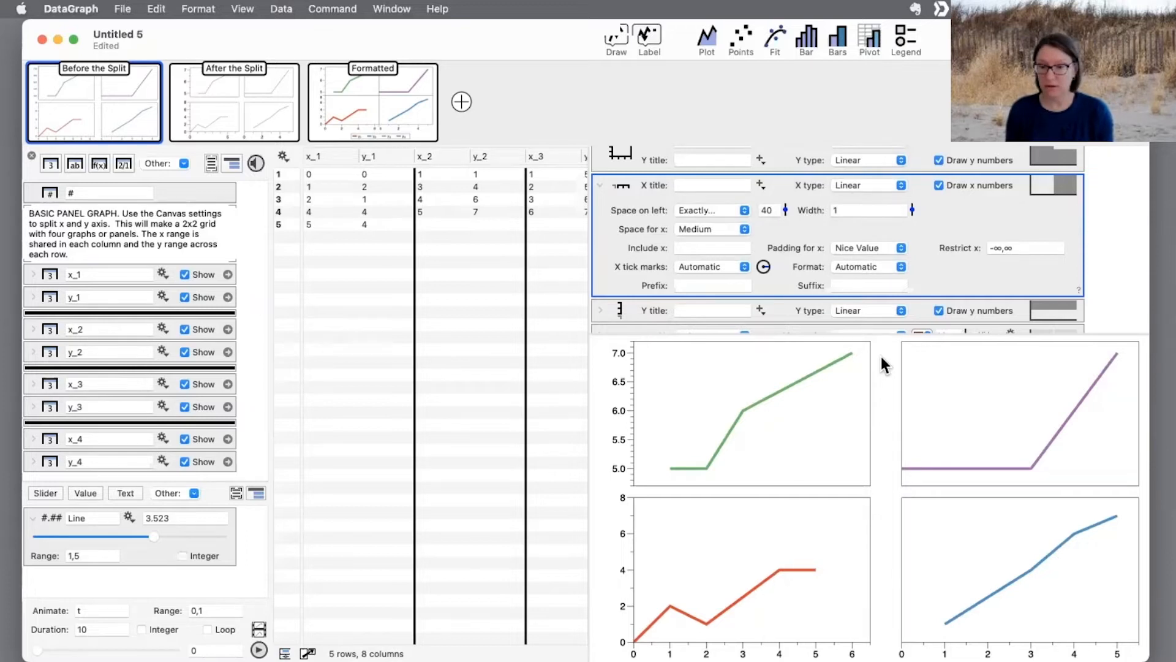
{"action": "left_click", "coordinate": [767, 210]}
{"action": "type", "text": "100"}
{"action": "key", "text": "Return"}
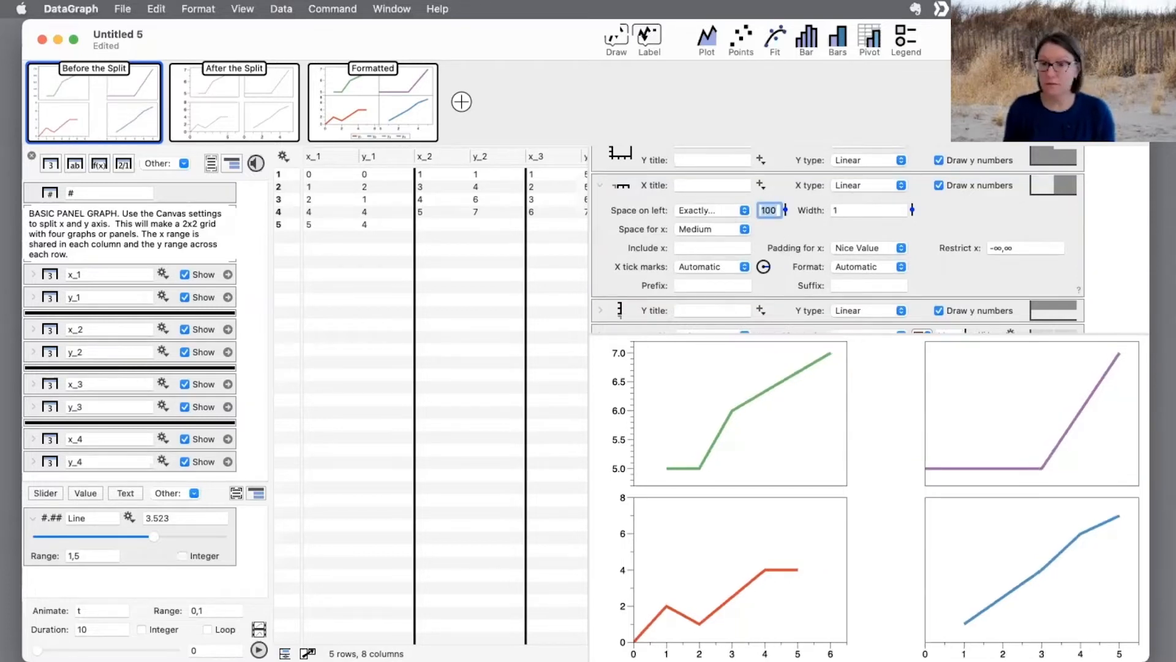
- Try exact left spaces of 1in and 1cm for the second X axis and reset the space to None
{"action": "type", "text": "1in"}
{"action": "key", "text": "Return"}
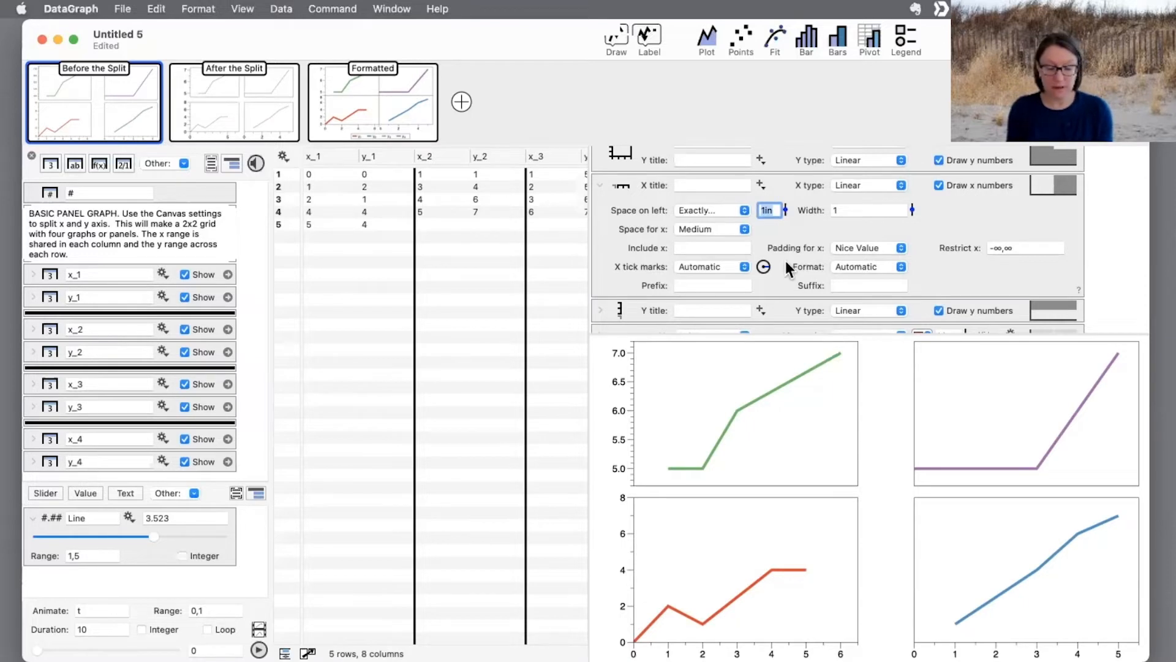
{"action": "type", "text": "1cm"}
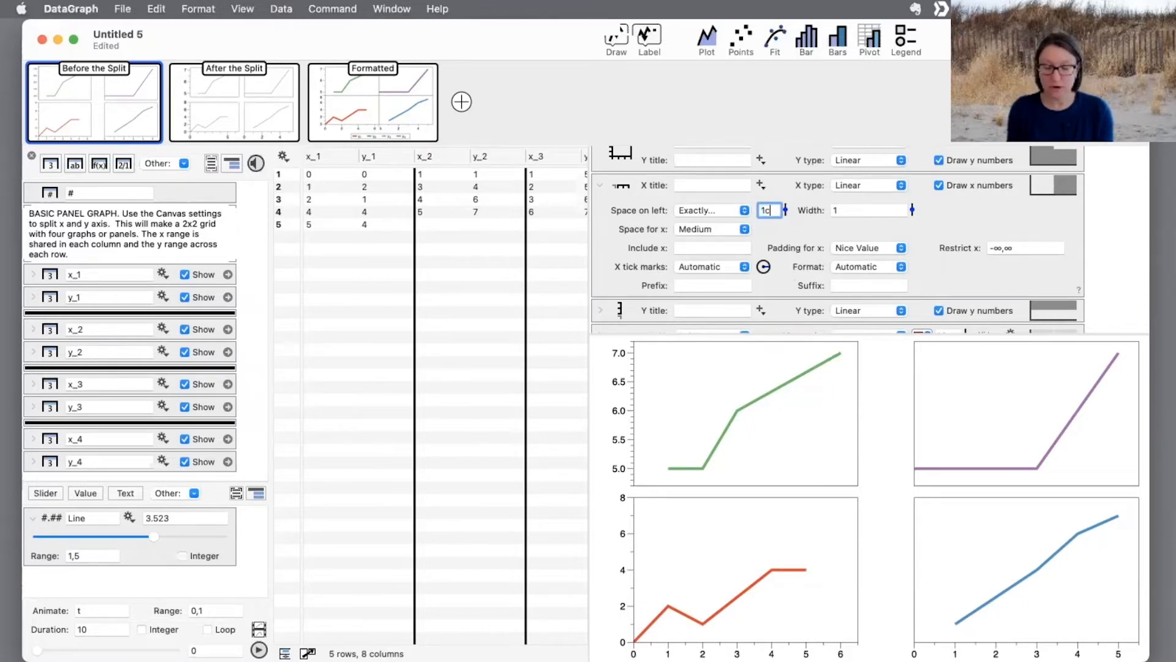
{"action": "key", "text": "Return"}
{"action": "left_click", "coordinate": [781, 269]}
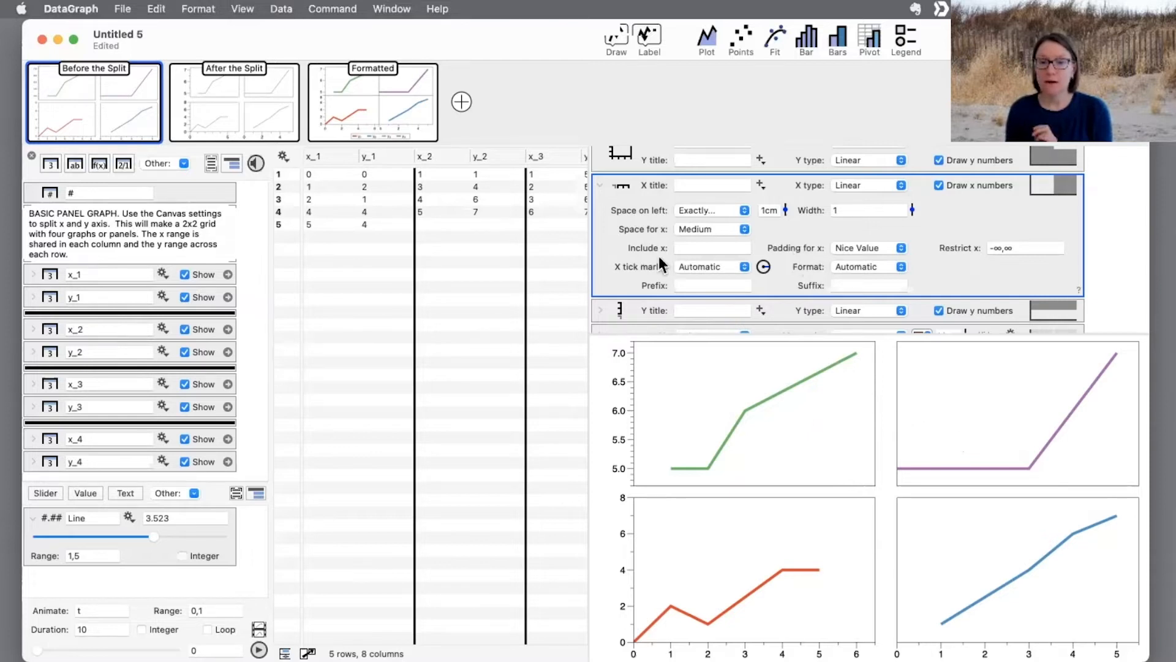
{"action": "left_click", "coordinate": [723, 210]}
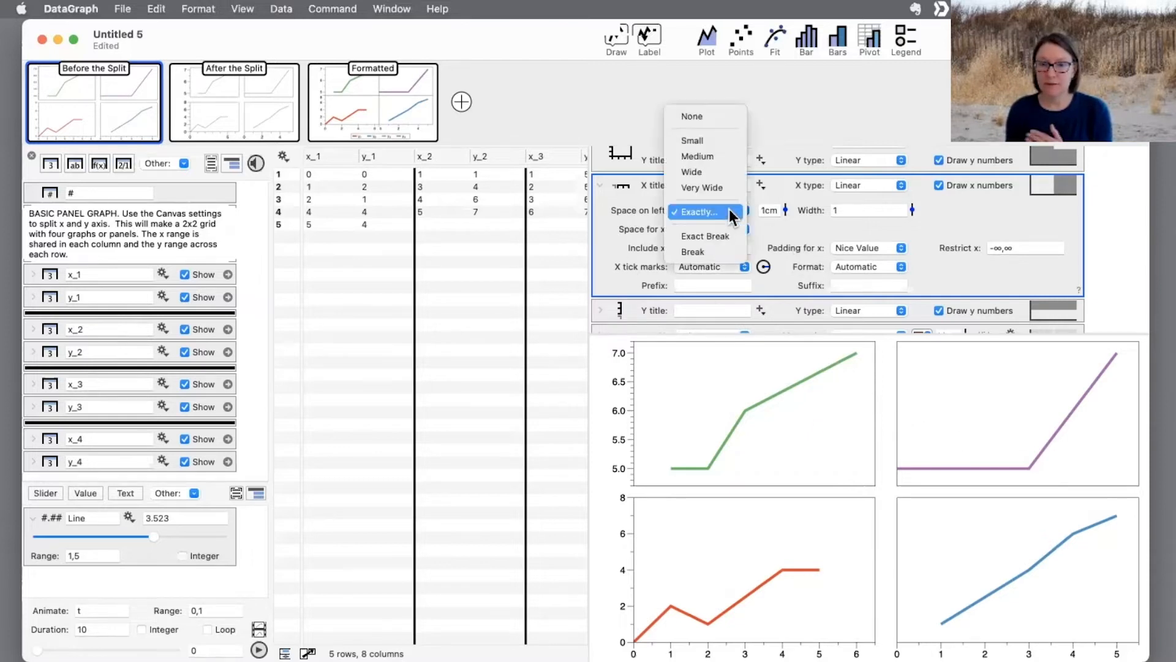
{"action": "left_click", "coordinate": [723, 116]}
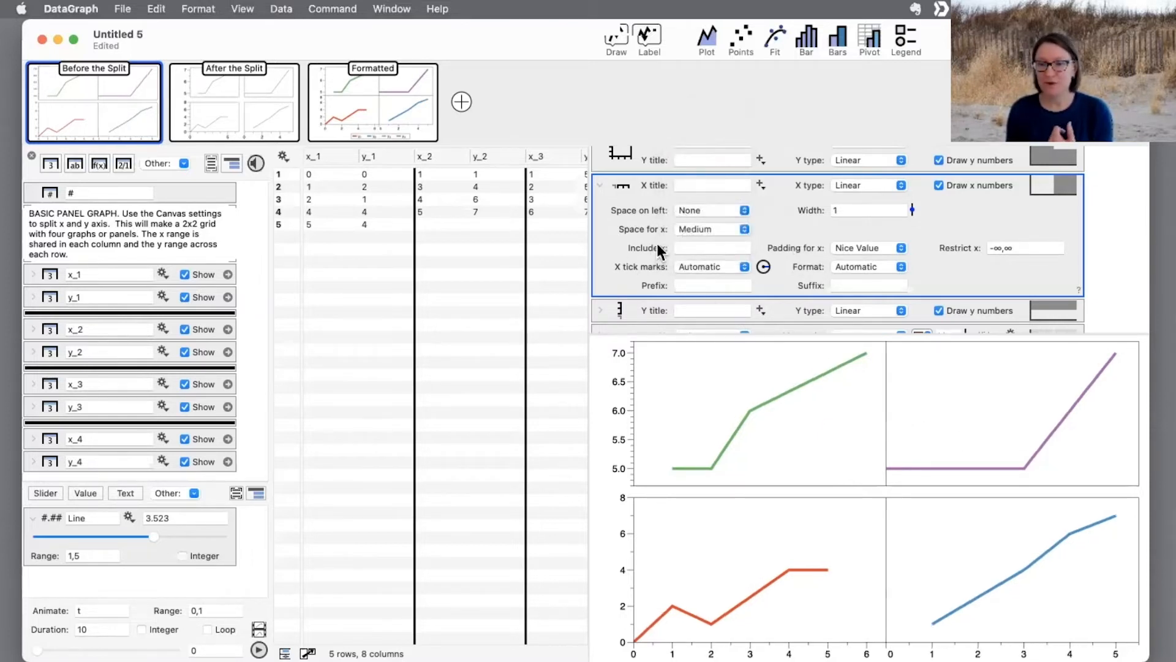
- Expand the settings of the second Y axis and set its space below to None
{"action": "left_click", "coordinate": [599, 310]}
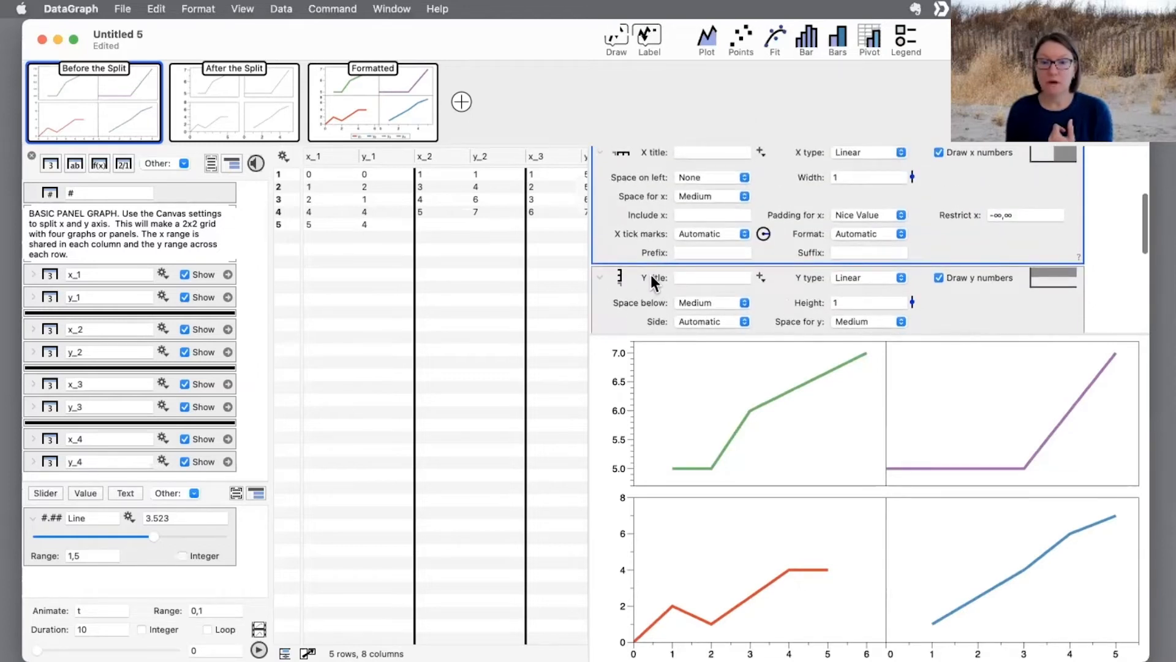
{"action": "scroll", "coordinate": [652, 276], "scroll_direction": "up", "scroll_amount": 1}
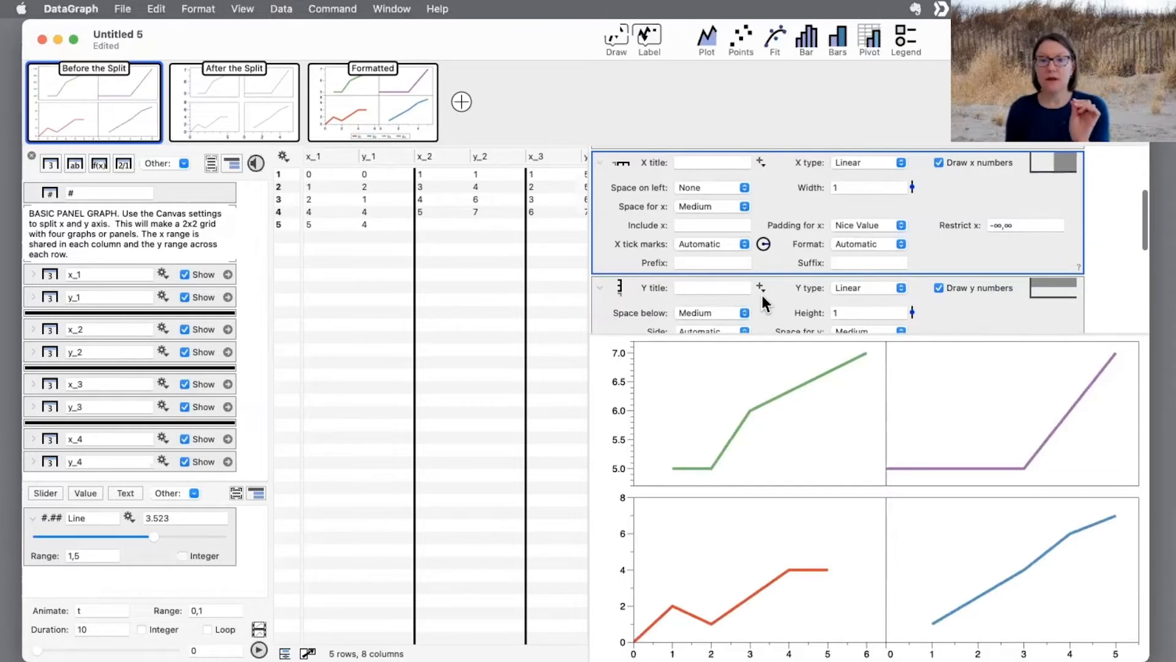
{"action": "scroll", "coordinate": [698, 276], "scroll_direction": "down", "scroll_amount": 2}
{"action": "scroll", "coordinate": [696, 272], "scroll_direction": "up", "scroll_amount": 2}
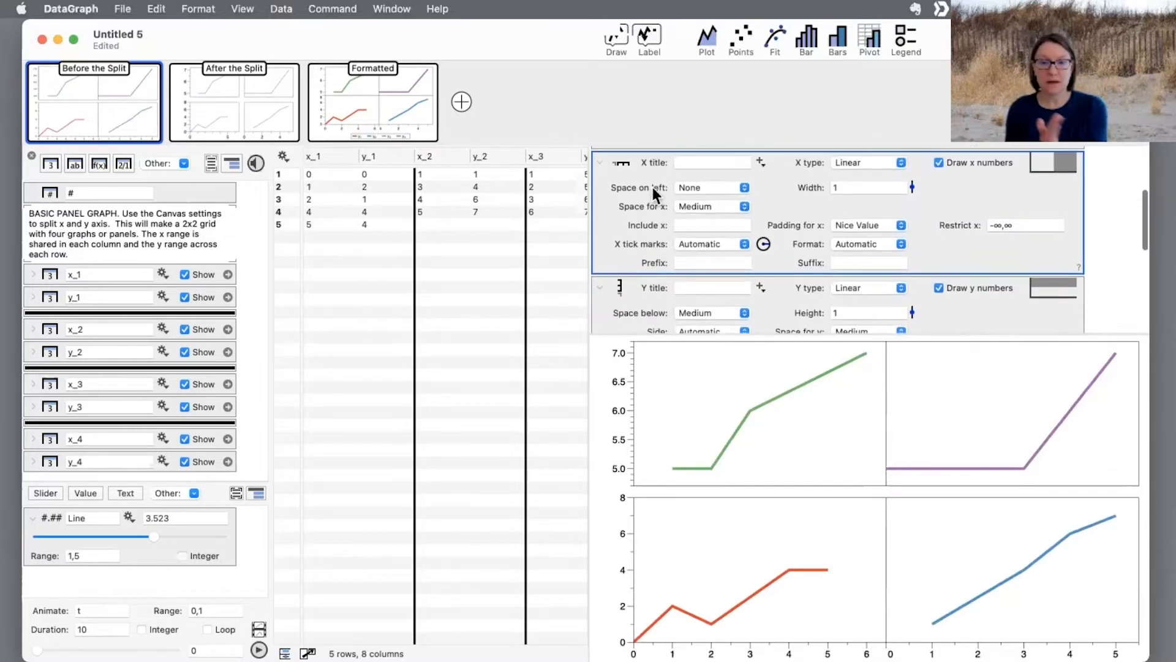
{"action": "left_click", "coordinate": [697, 313]}
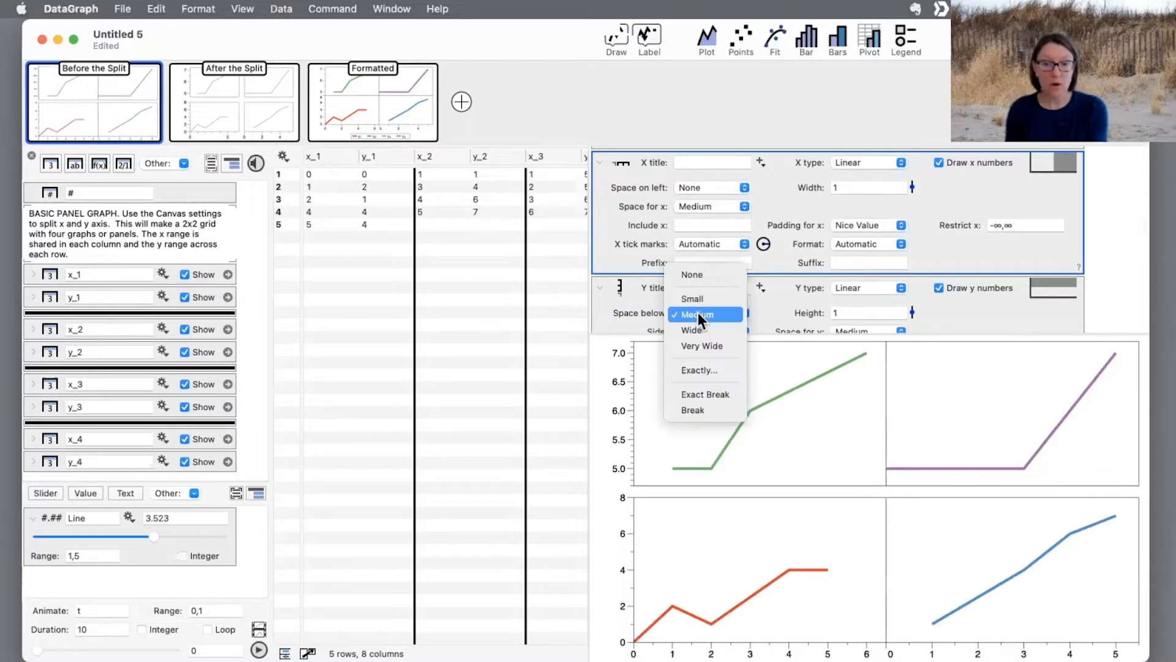
{"action": "left_click", "coordinate": [697, 273]}
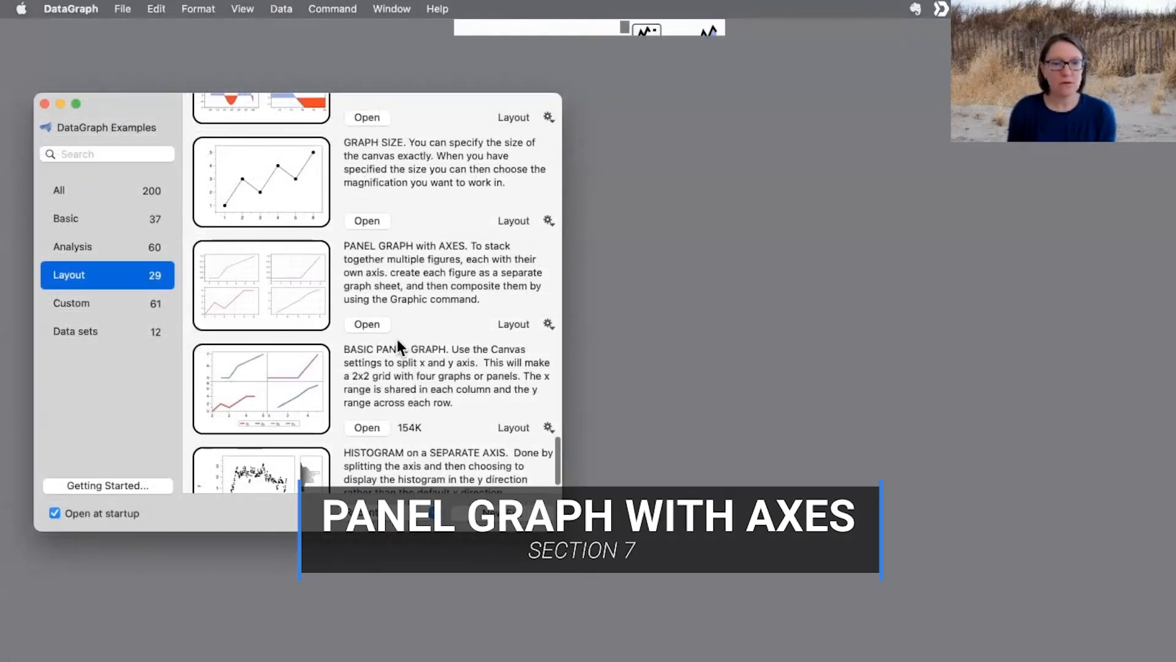
- Open the "PANEL GRAPH with AXES" layout example and resize the areas for the data table, command list and graph
{"action": "left_click", "coordinate": [368, 324]}
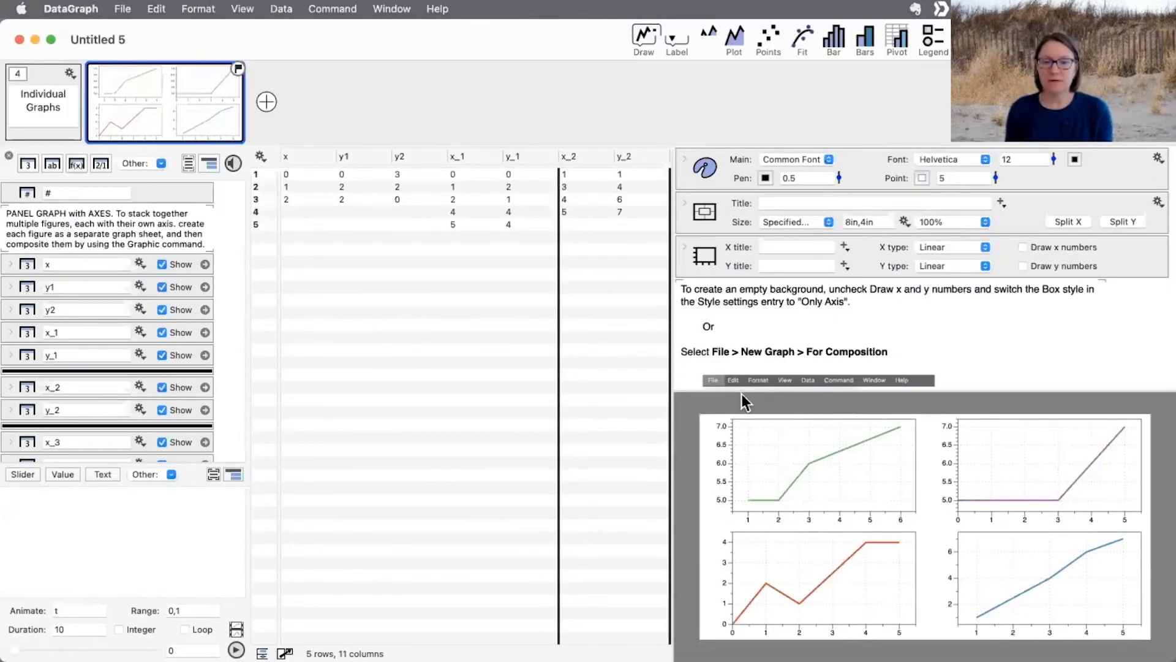
{"action": "left_click_drag", "start_coordinate": [741, 391], "coordinate": [741, 251]}
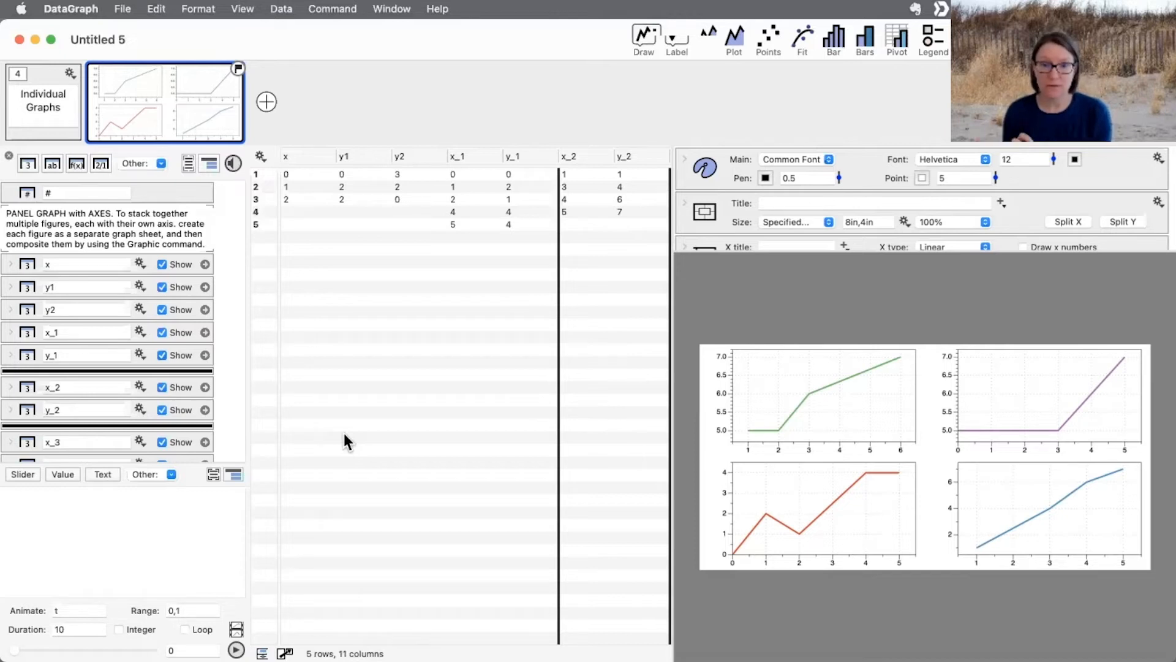
{"action": "left_click_drag", "start_coordinate": [669, 333], "coordinate": [605, 330]}
{"action": "left_click_drag", "start_coordinate": [691, 245], "coordinate": [681, 300]}
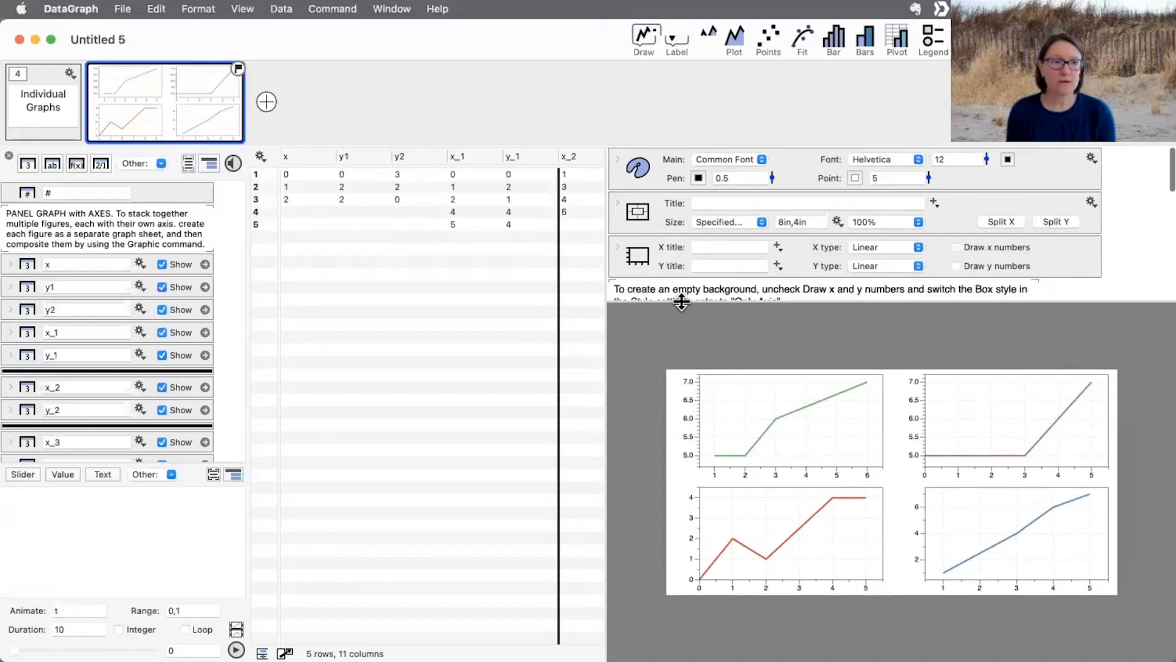
- Expand the Individual Graphs group and view the separate x_1, x_2 and x_3 graphs in turn
{"action": "mouse_move", "coordinate": [209, 106]}
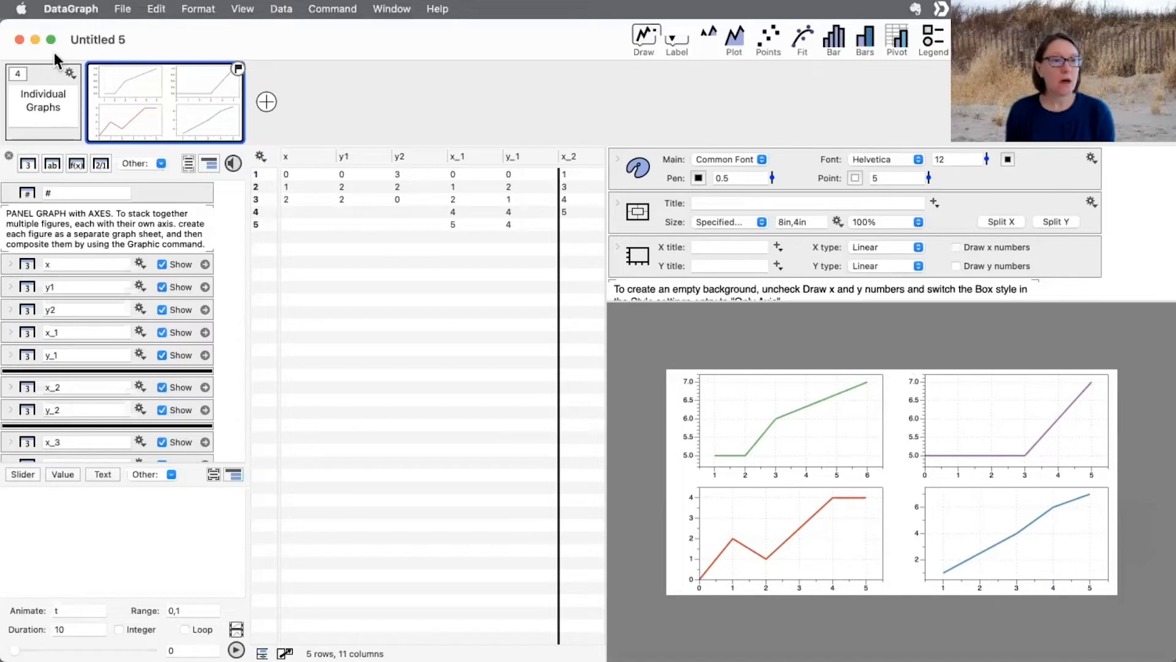
{"action": "left_click", "coordinate": [20, 74]}
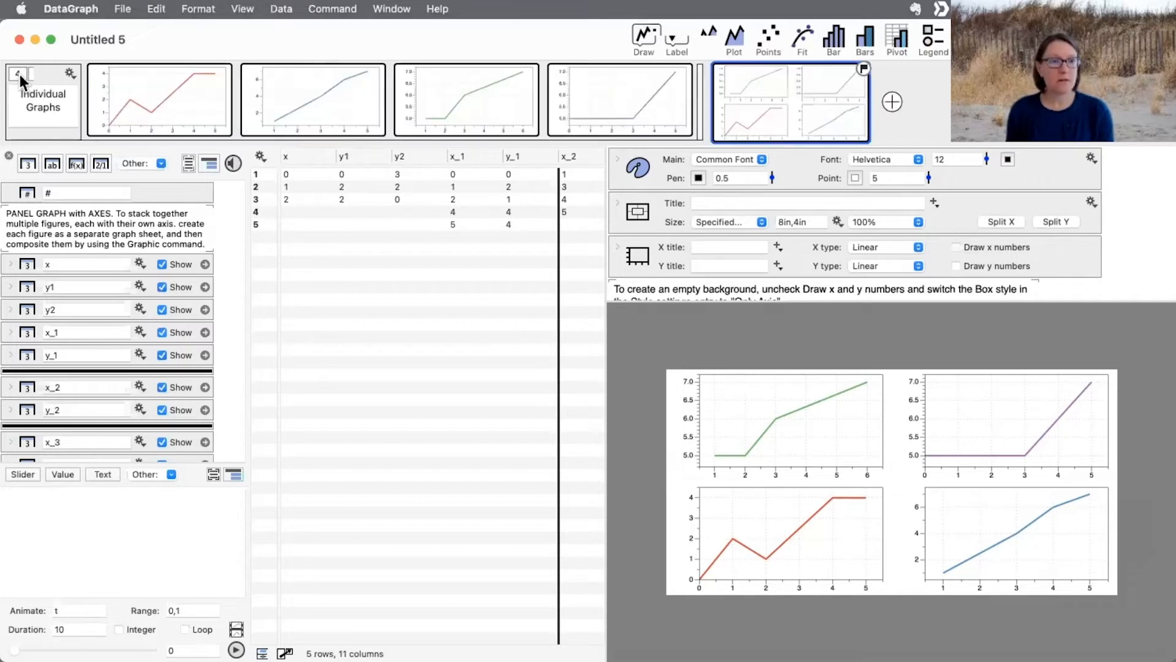
{"action": "mouse_move", "coordinate": [124, 124]}
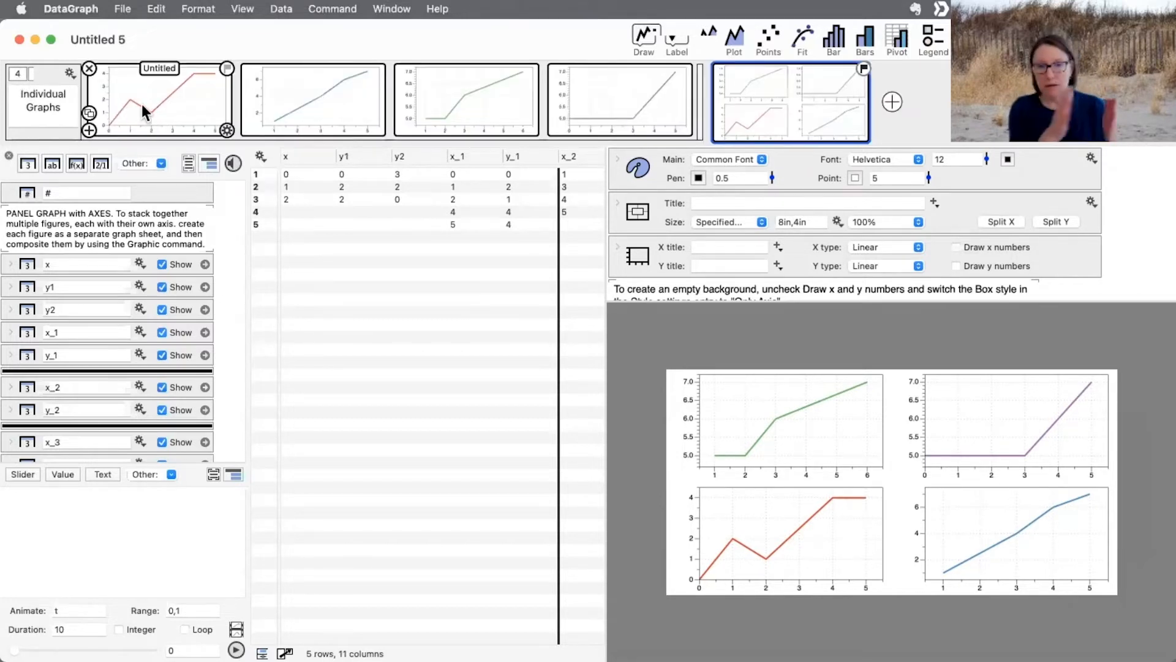
{"action": "left_click", "coordinate": [169, 105]}
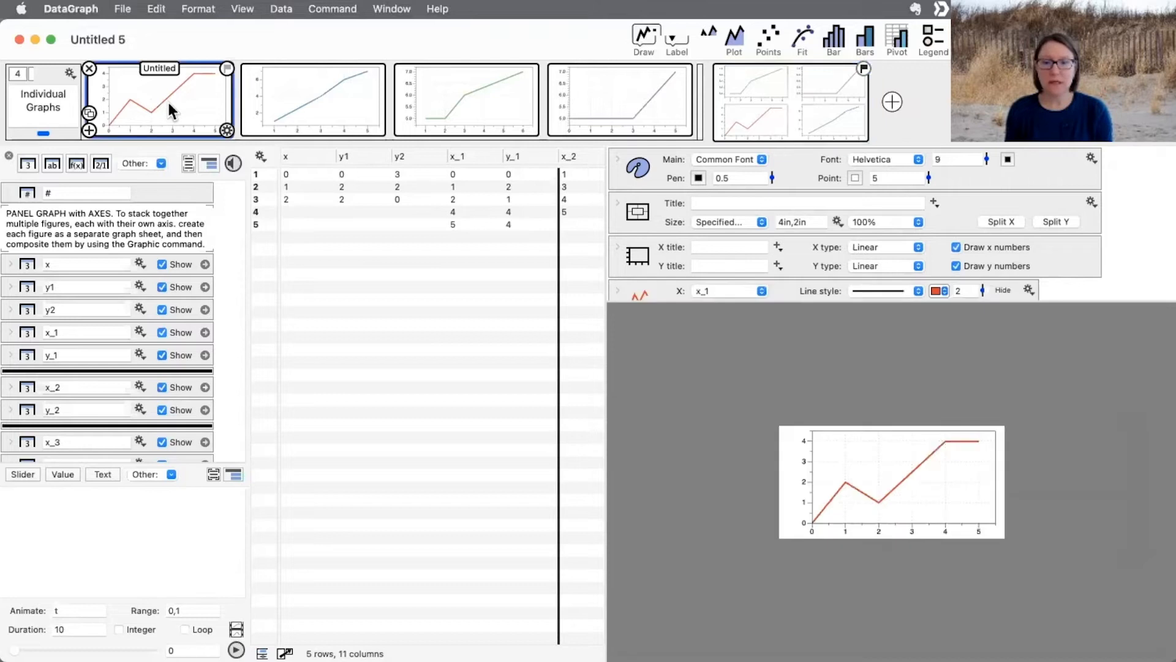
{"action": "left_click", "coordinate": [282, 106]}
{"action": "left_click", "coordinate": [439, 100]}
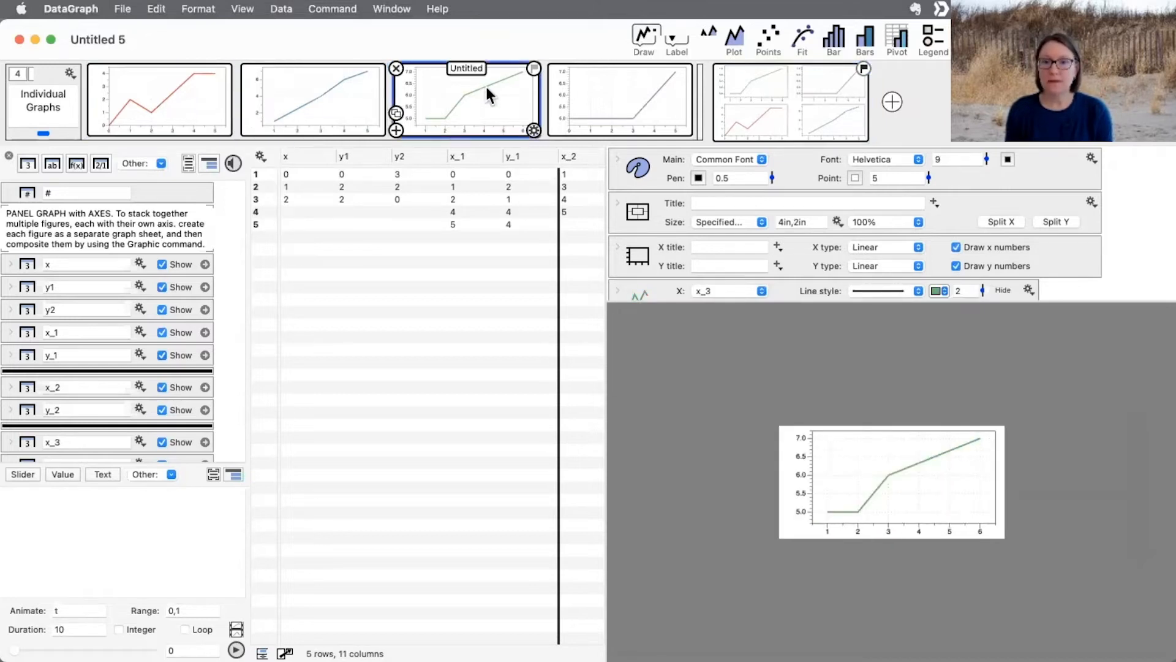
- View the x_4 graph in the Individual Graphs group and return to the x_3 graph
{"action": "left_click", "coordinate": [619, 98]}
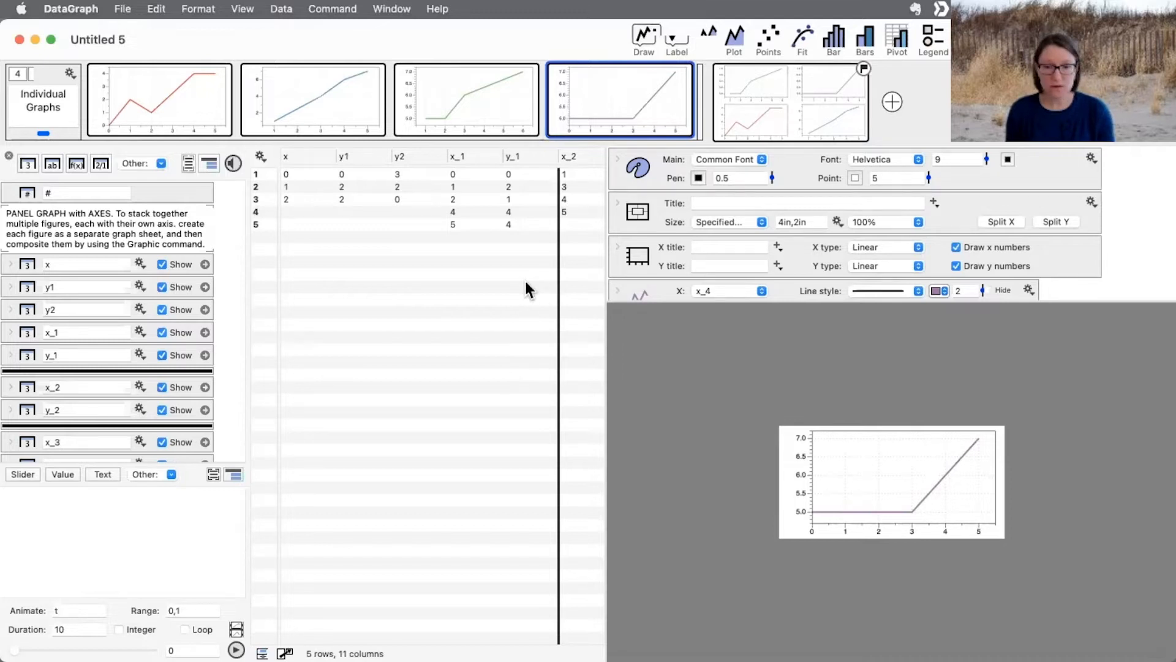
{"action": "left_click_drag", "start_coordinate": [521, 274], "coordinate": [773, 226]}
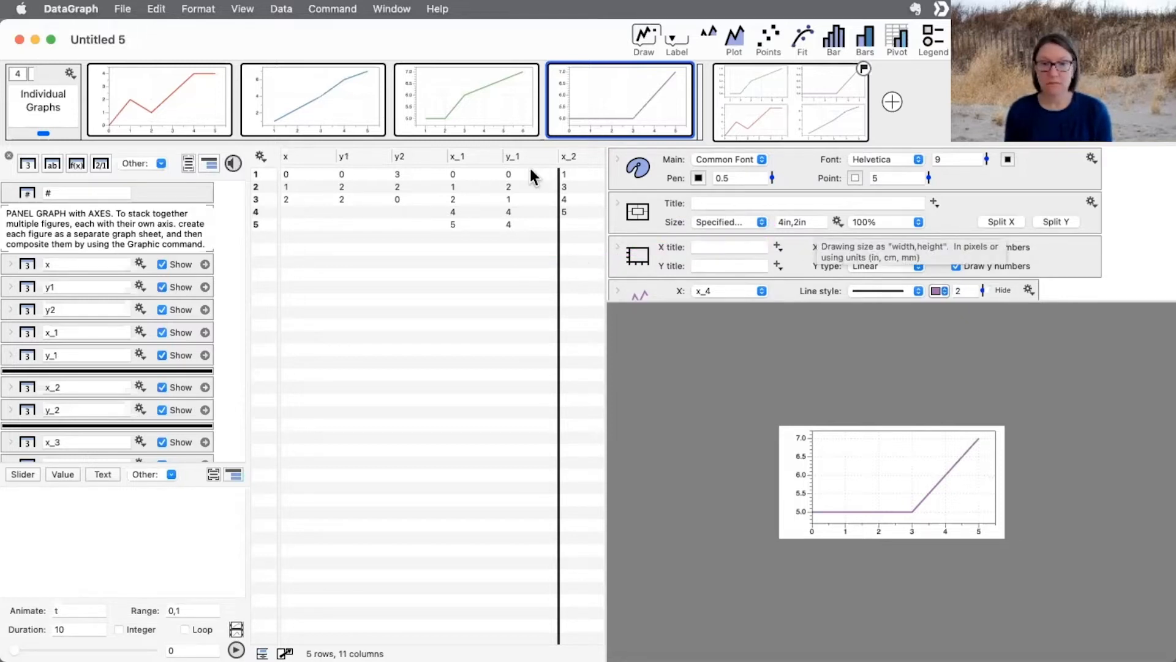
{"action": "mouse_move", "coordinate": [502, 78]}
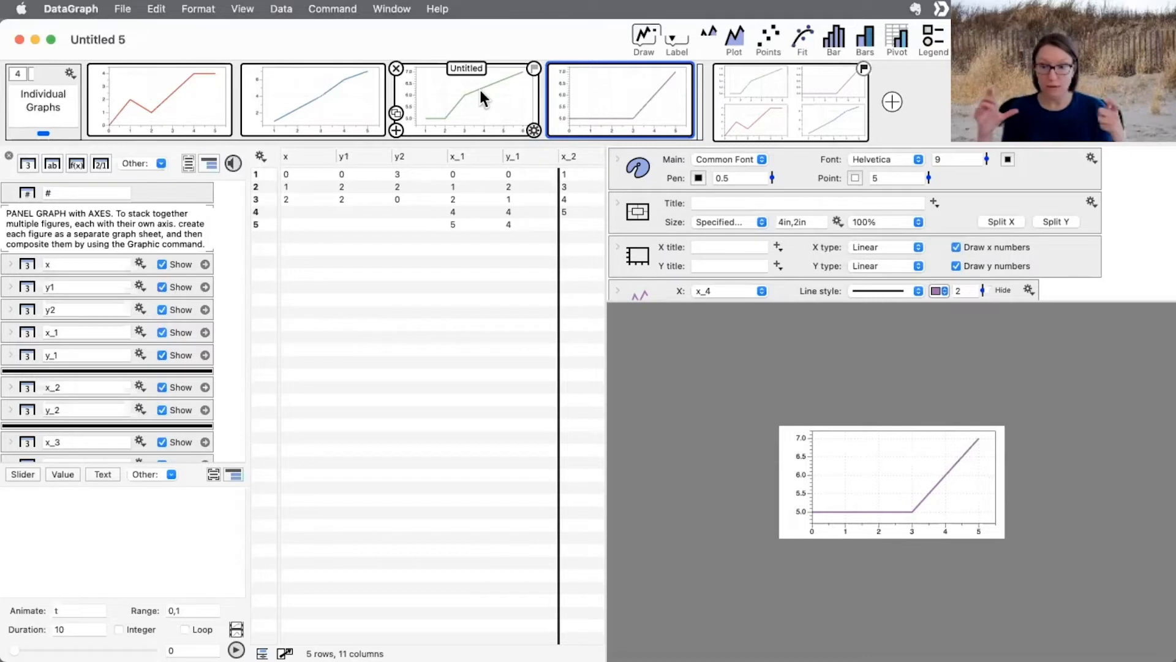
{"action": "left_click", "coordinate": [481, 93]}
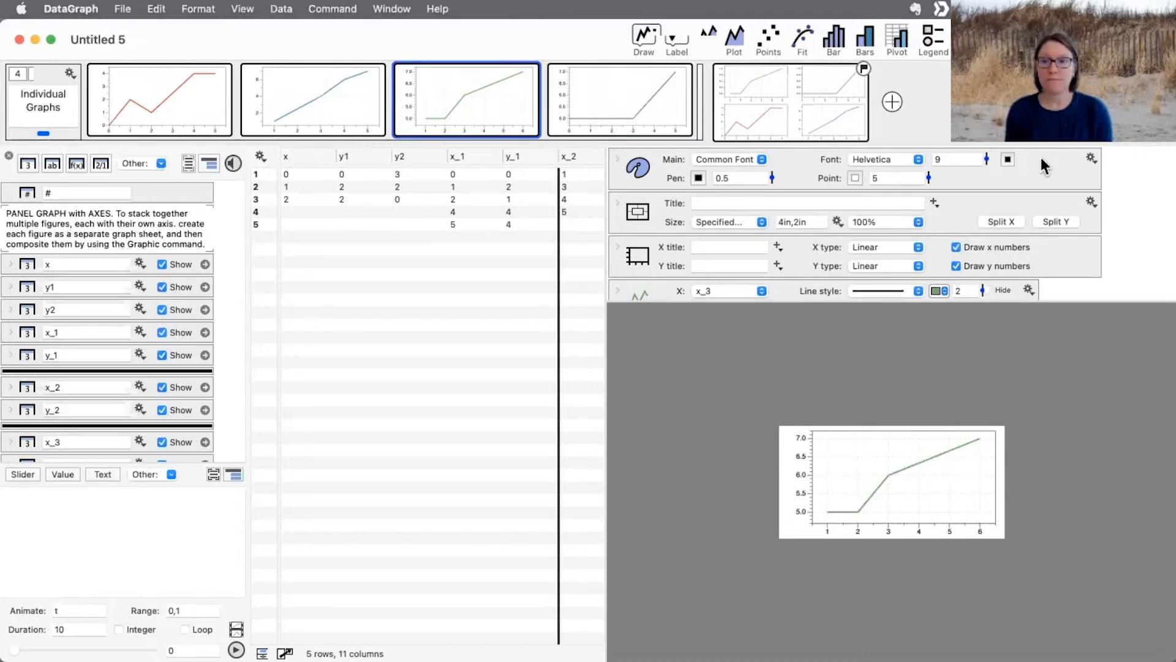
{"action": "mouse_move", "coordinate": [815, 139]}
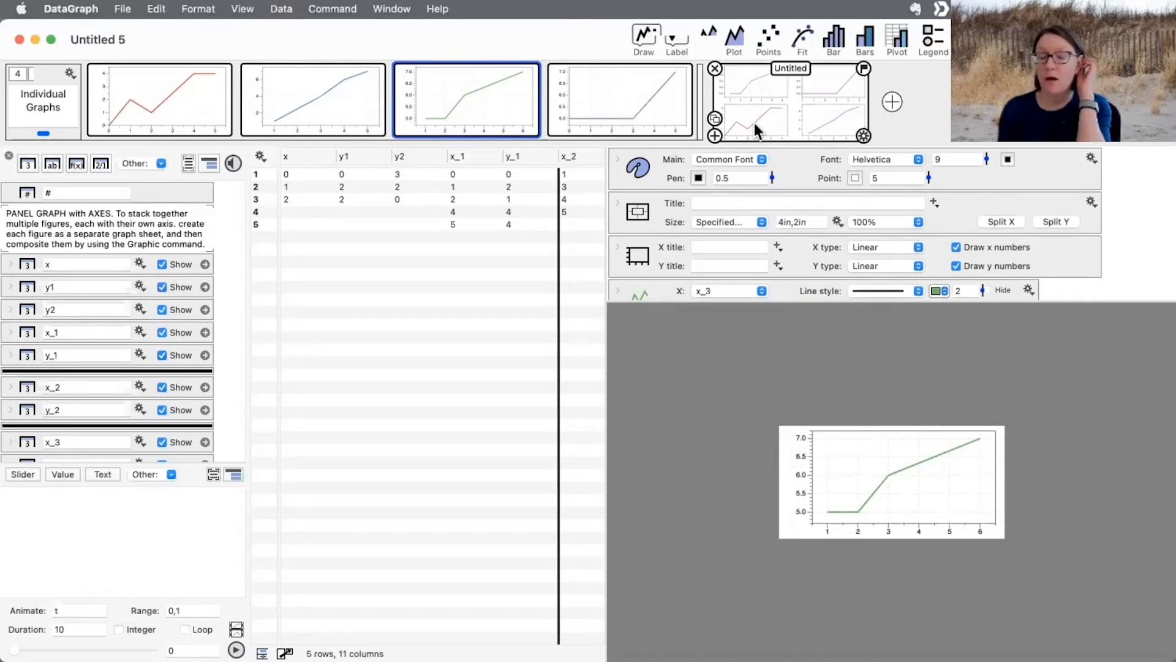
- Add a new empty graph outside the Individual Graphs group and compare it with the composited panel graph
{"action": "left_click", "coordinate": [893, 100]}
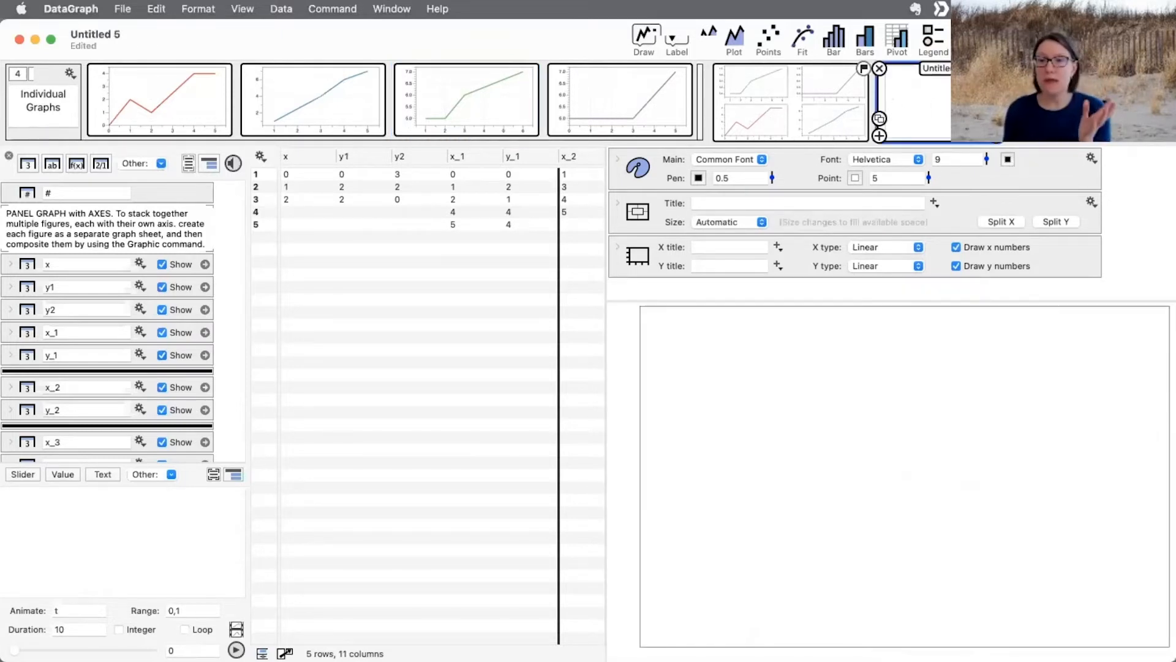
{"action": "left_click", "coordinate": [788, 112]}
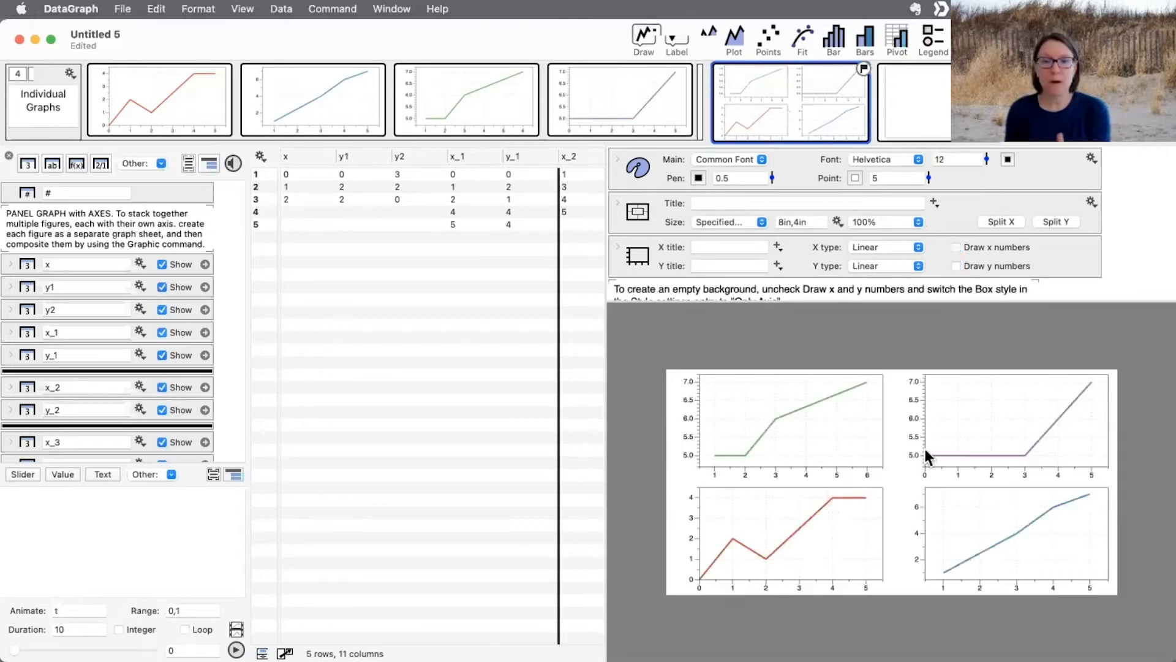
{"action": "mouse_move", "coordinate": [948, 115]}
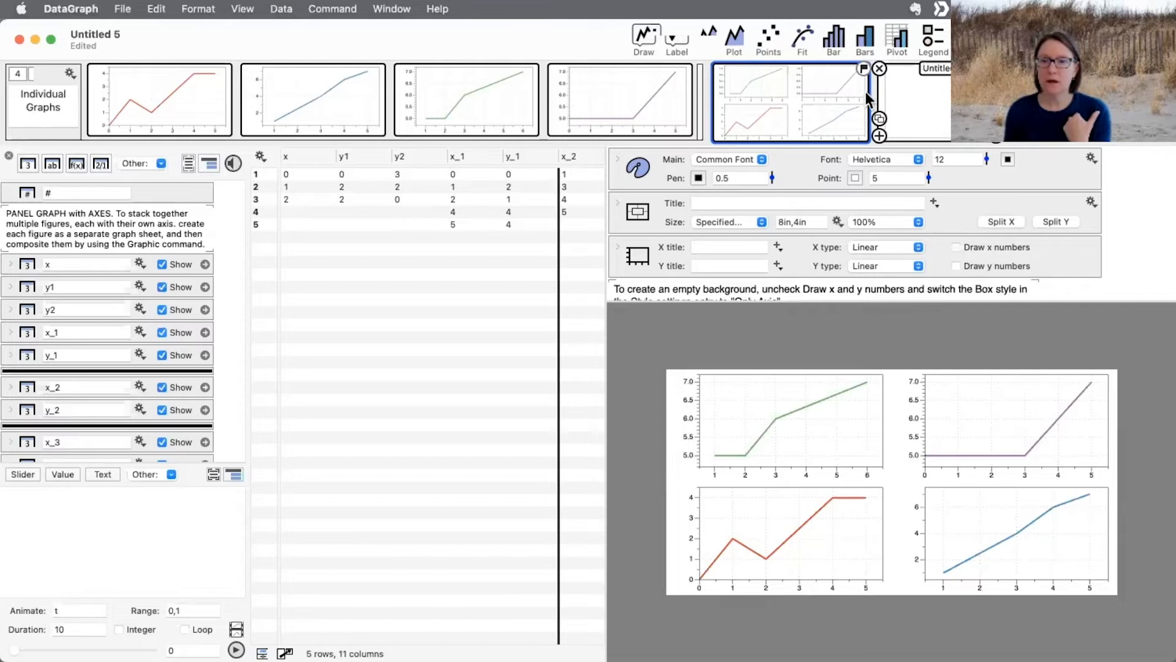
{"action": "left_click", "coordinate": [928, 103]}
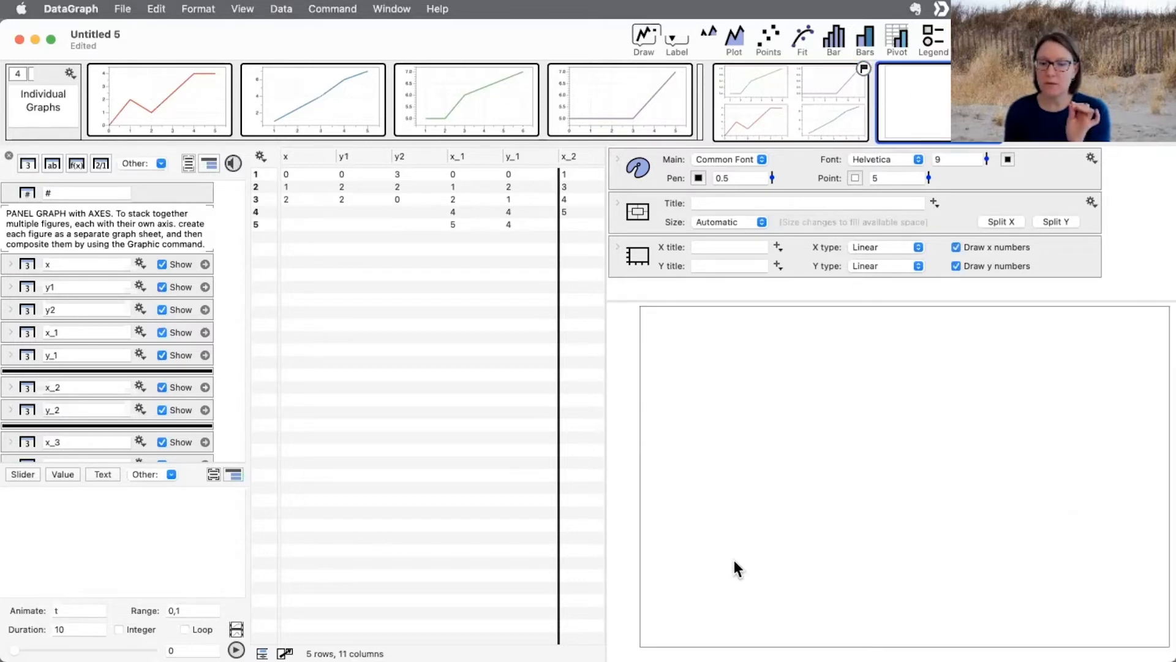
{"action": "left_click", "coordinate": [664, 334]}
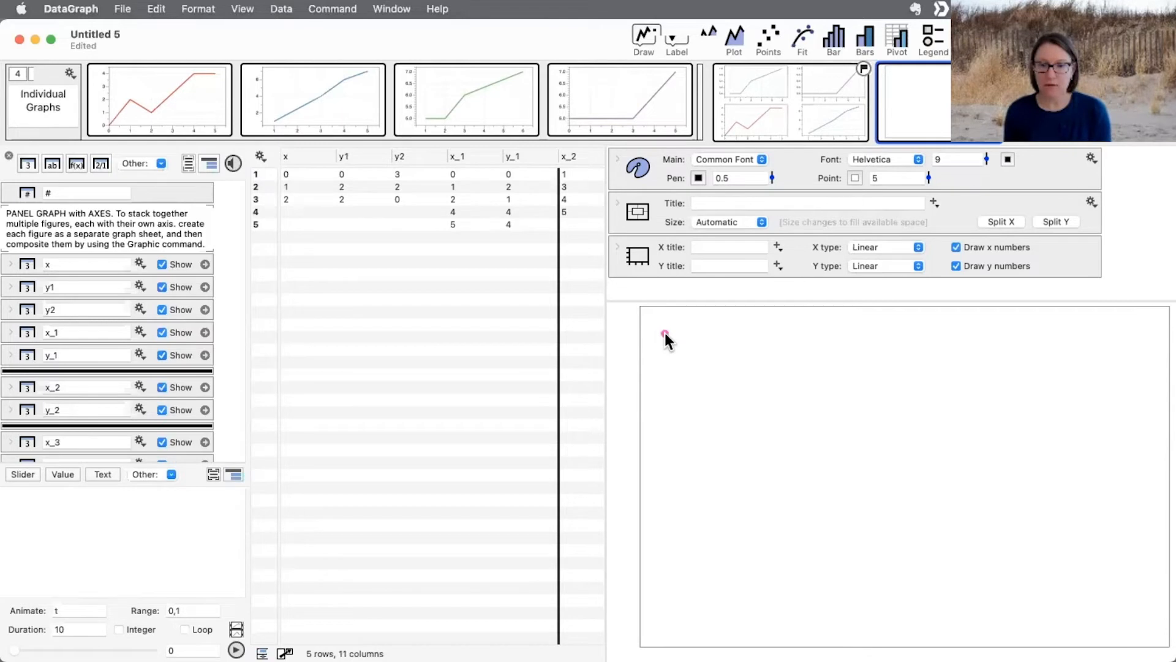
{"action": "left_click_drag", "start_coordinate": [657, 331], "coordinate": [642, 354]}
{"action": "mouse_move", "coordinate": [648, 442]}
{"action": "left_mouse_down"}
{"action": "mouse_move", "coordinate": [639, 637]}
{"action": "mouse_move", "coordinate": [761, 644]}
{"action": "mouse_move", "coordinate": [675, 626]}
{"action": "mouse_move", "coordinate": [675, 606]}
{"action": "left_mouse_up"}
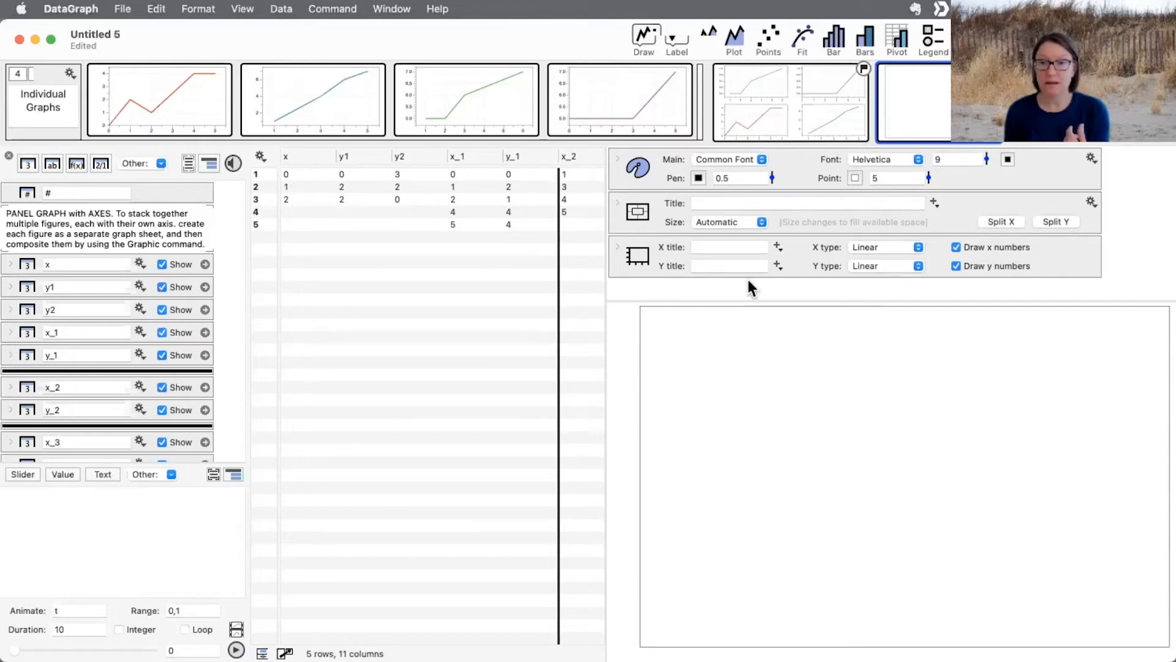
- Add a Points command to the empty graph and delete it again
{"action": "left_click", "coordinate": [768, 39]}
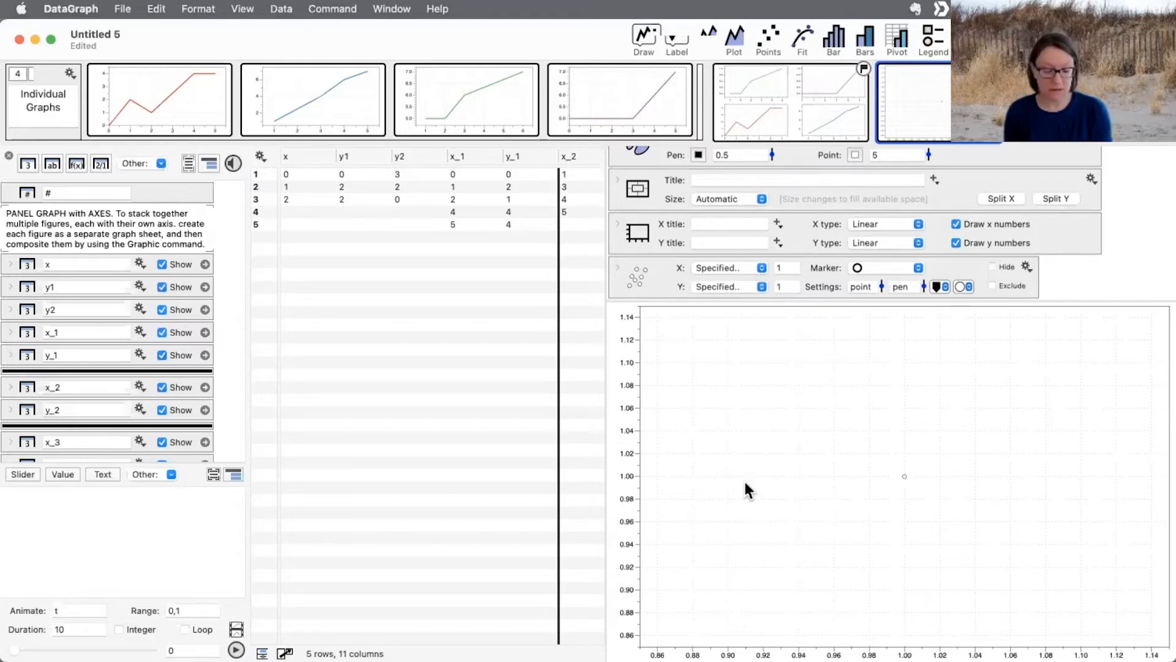
{"action": "left_click", "coordinate": [631, 276]}
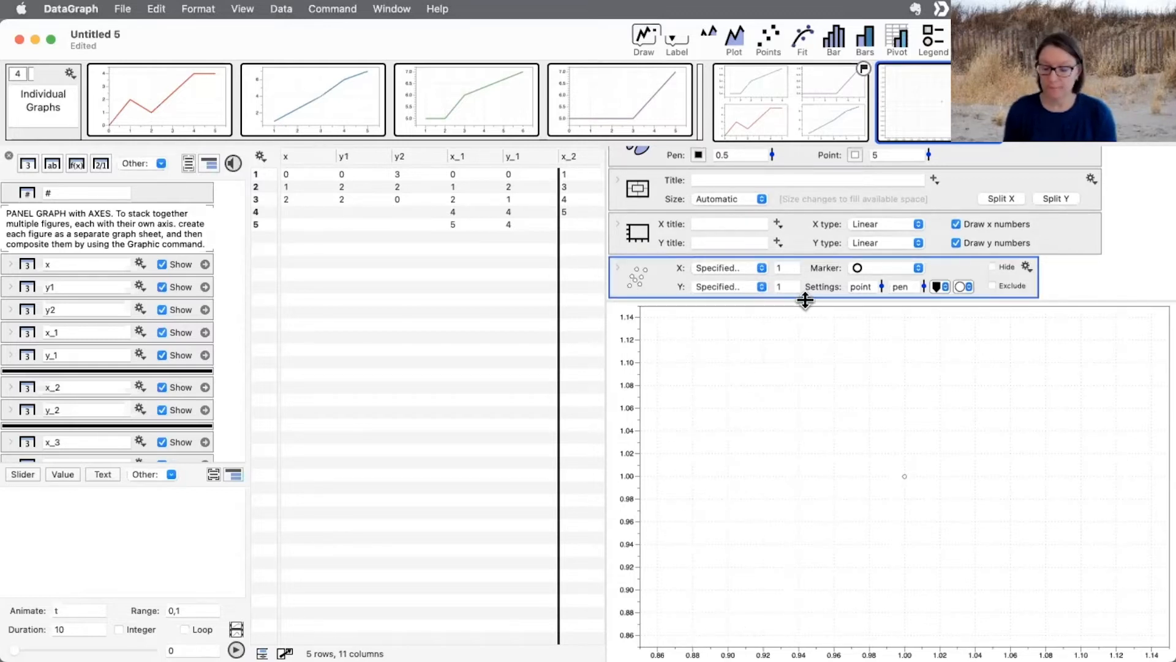
{"action": "key", "text": "Delete"}
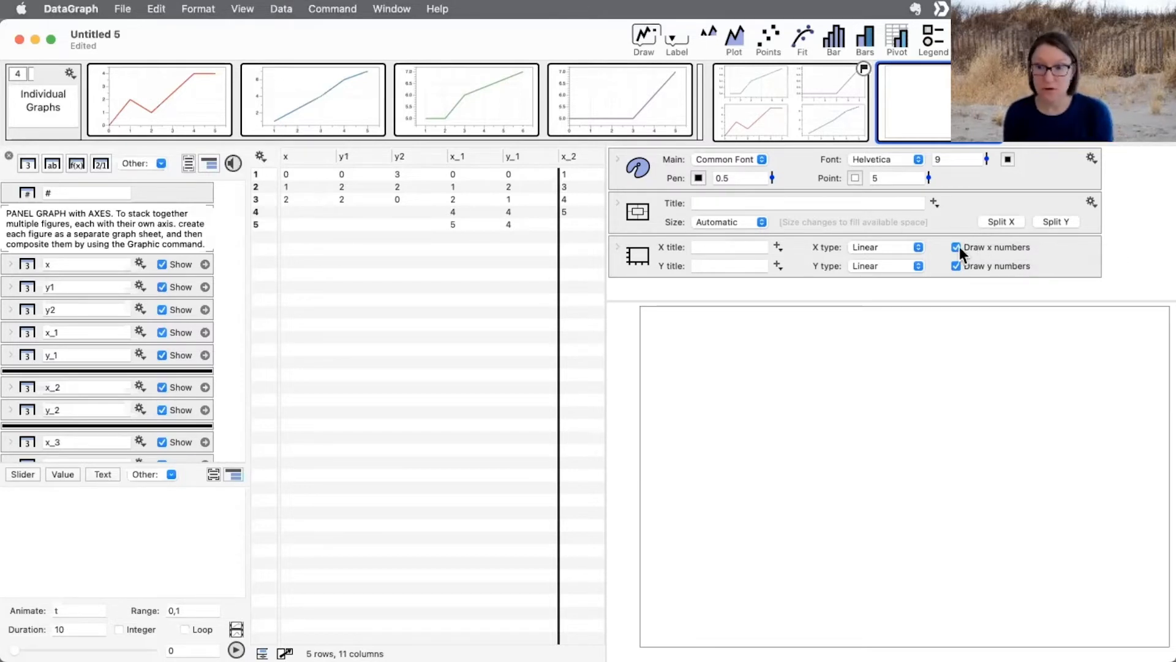
- Turn off drawing of the x and y numbers on the empty graph
{"action": "mouse_move", "coordinate": [1106, 270]}
{"action": "left_mouse_down"}
{"action": "mouse_move", "coordinate": [966, 245]}
{"action": "mouse_move", "coordinate": [968, 264]}
{"action": "mouse_move", "coordinate": [968, 245]}
{"action": "left_mouse_up"}
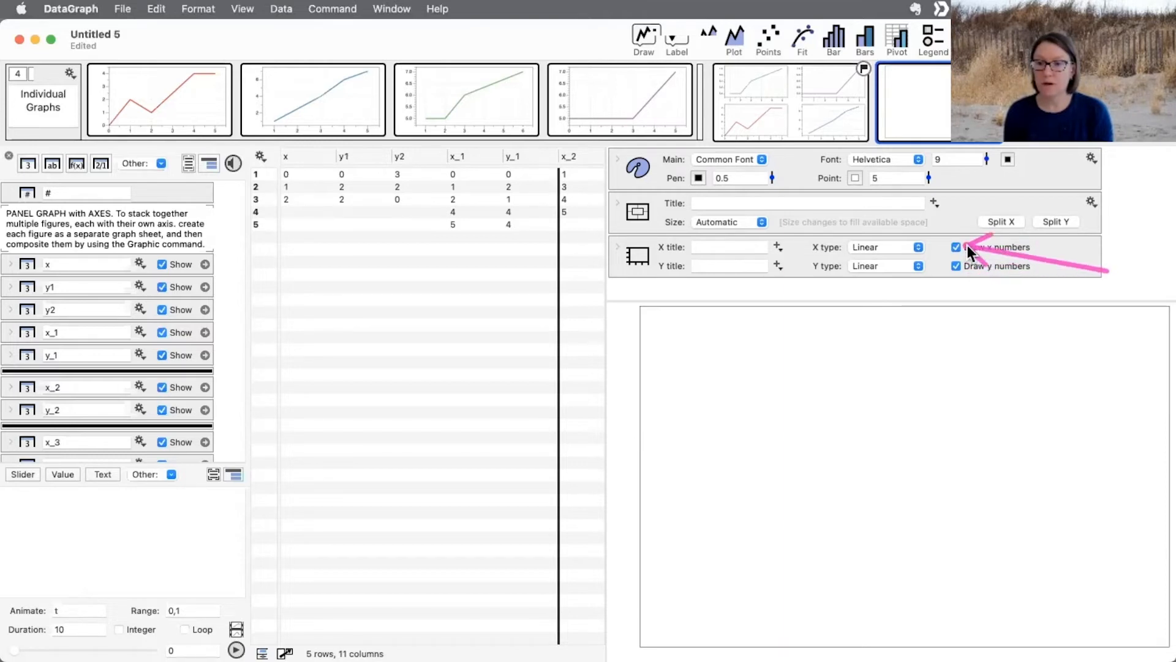
{"action": "left_click", "coordinate": [957, 246]}
{"action": "left_click", "coordinate": [957, 265]}
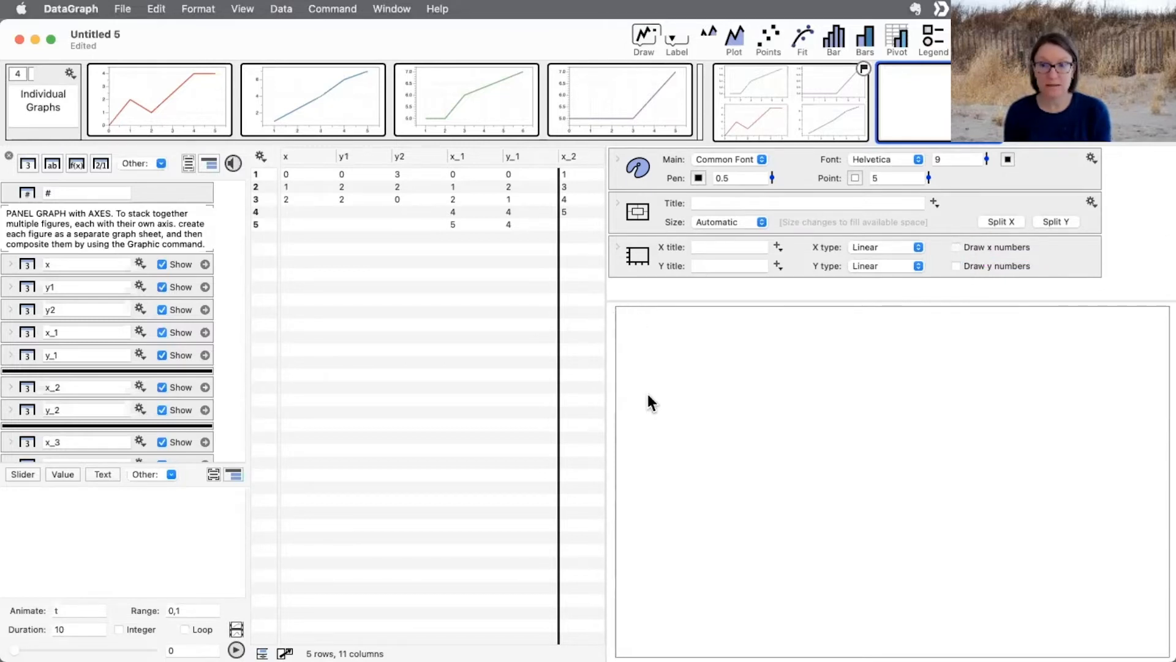
- Show the x and y numbers with a Points command added to the graph, and set the main font size to 20
{"action": "left_click", "coordinate": [769, 40]}
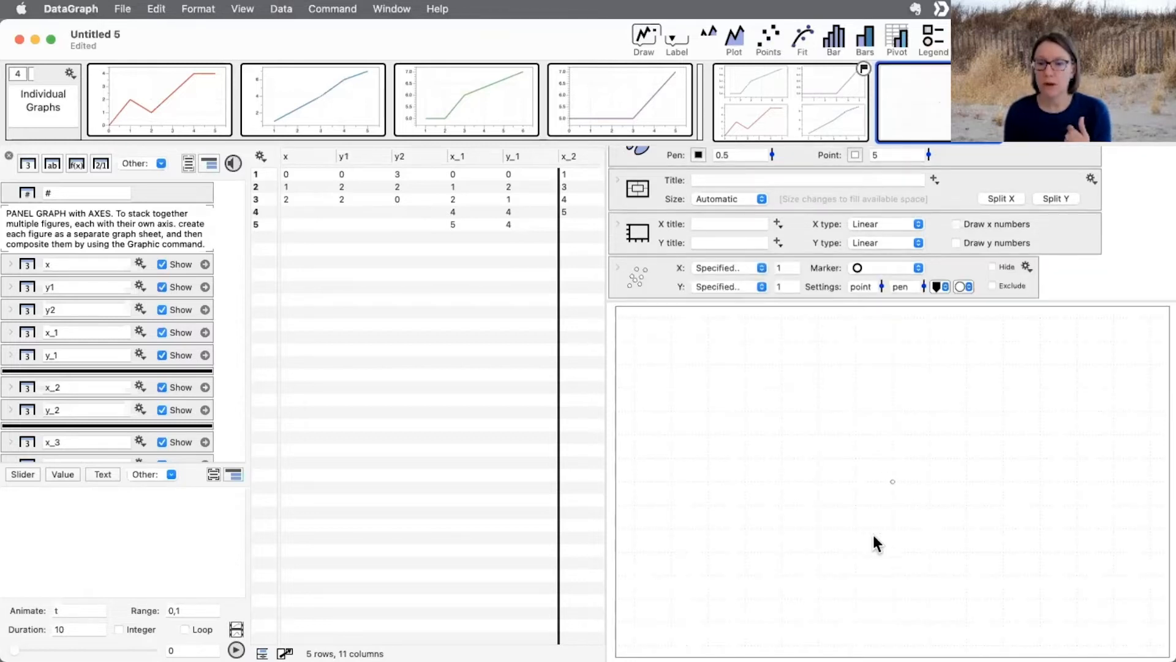
{"action": "left_click", "coordinate": [972, 224]}
{"action": "left_click", "coordinate": [972, 242]}
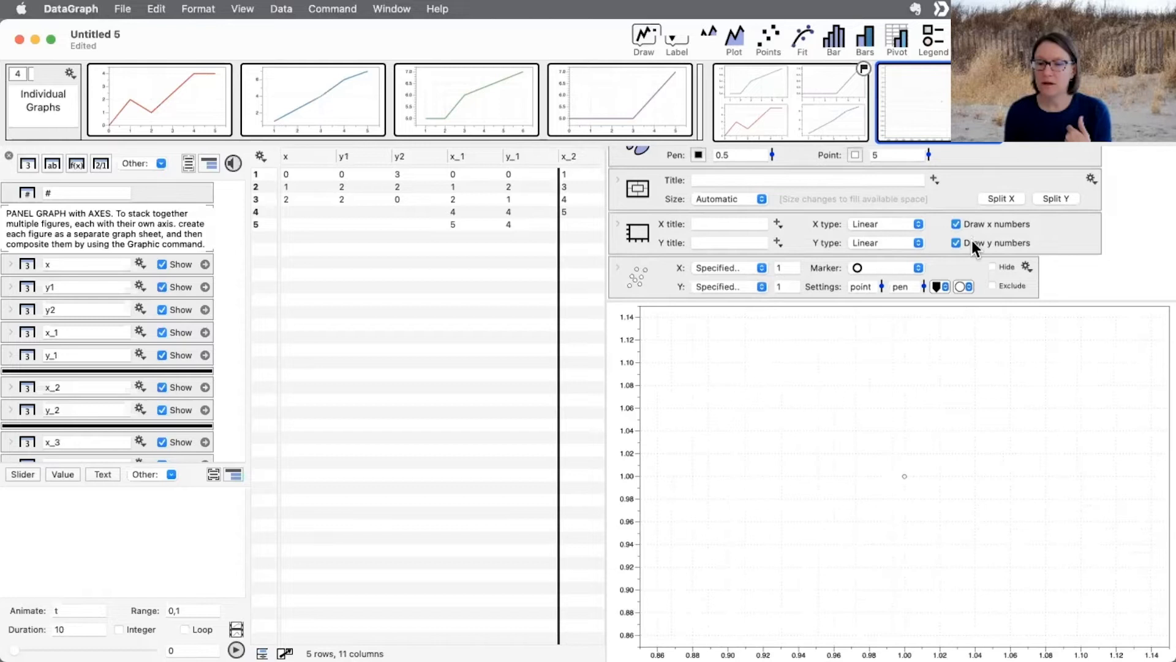
{"action": "scroll", "coordinate": [966, 219], "scroll_direction": "up", "scroll_amount": 2}
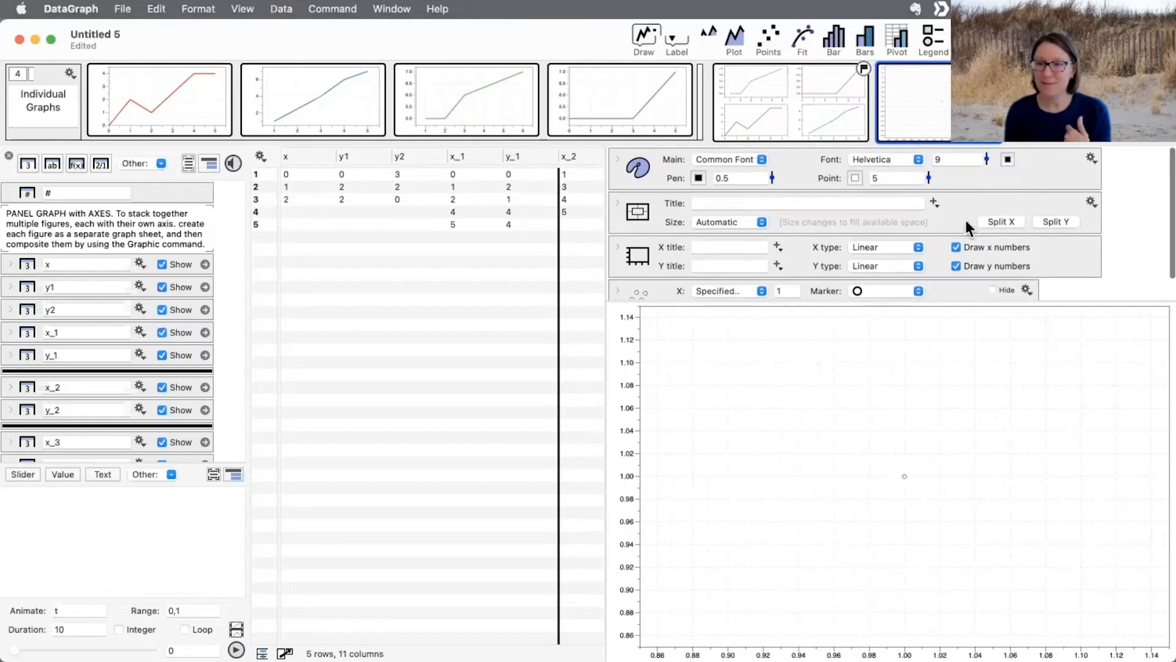
{"action": "left_click", "coordinate": [988, 160]}
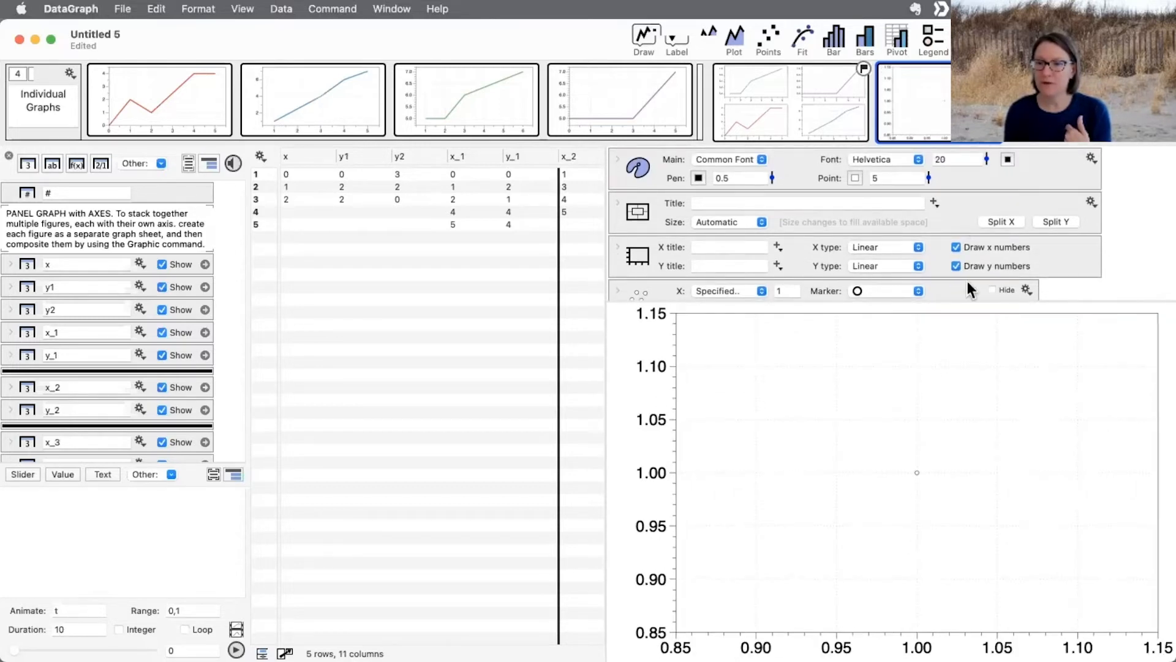
- Turn off the x and y numbers and delete the Points command to leave the graph empty
{"action": "left_click", "coordinate": [956, 248]}
{"action": "left_click", "coordinate": [960, 266]}
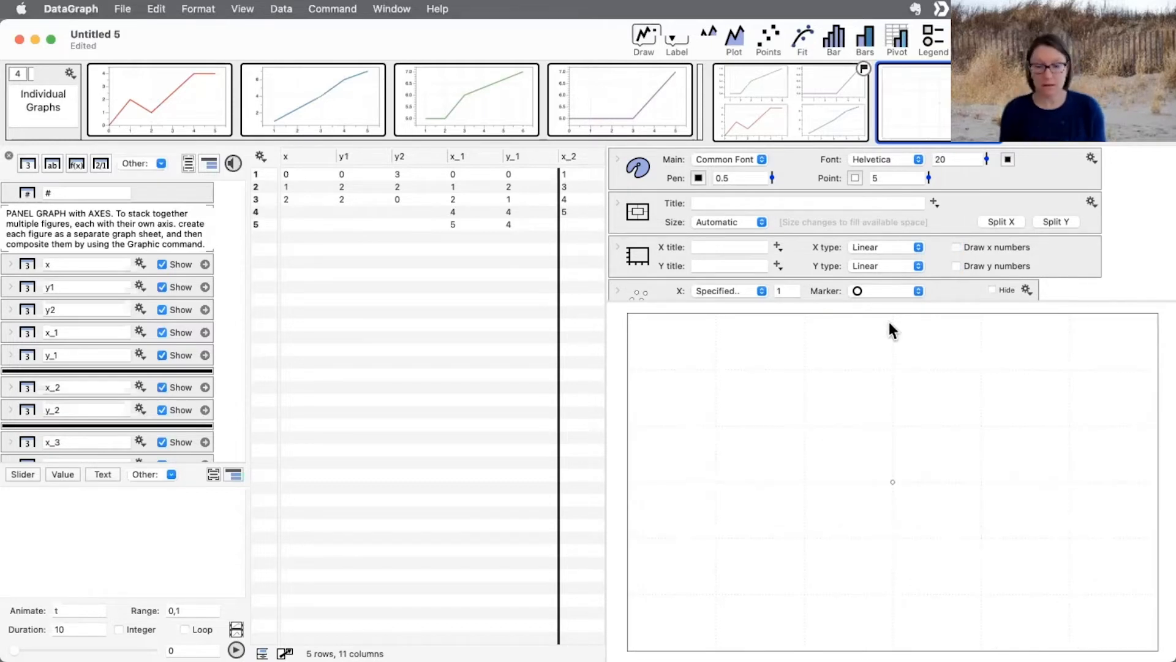
{"action": "scroll", "coordinate": [765, 264], "scroll_direction": "down", "scroll_amount": 2}
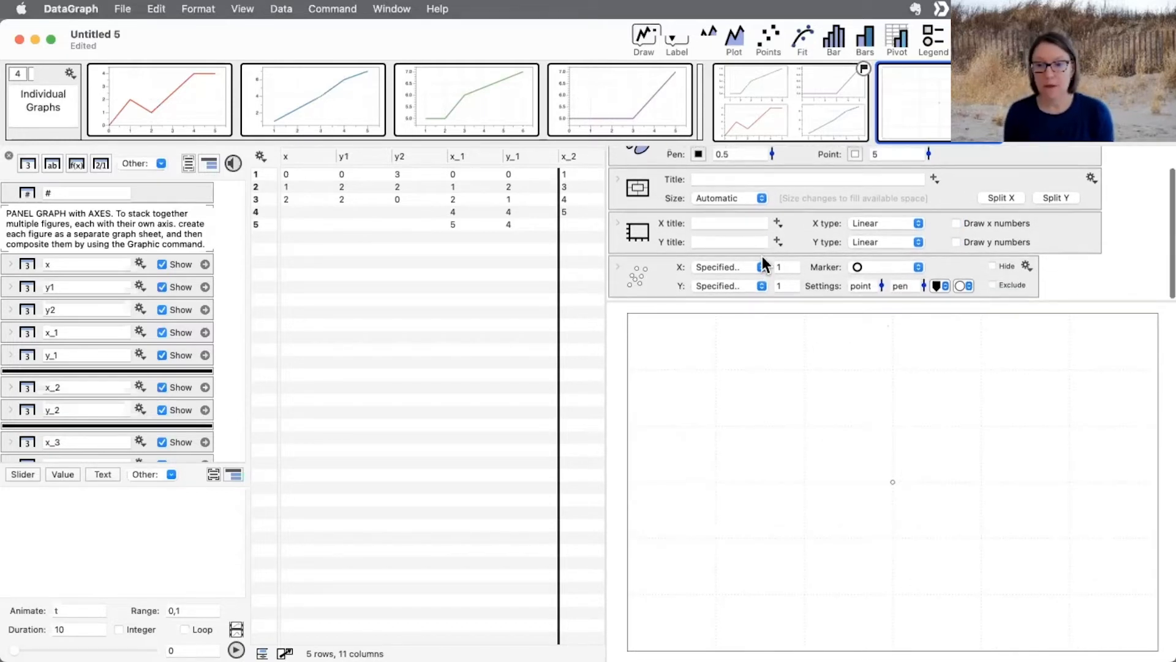
{"action": "left_click", "coordinate": [629, 273]}
{"action": "key", "text": "BackSpace"}
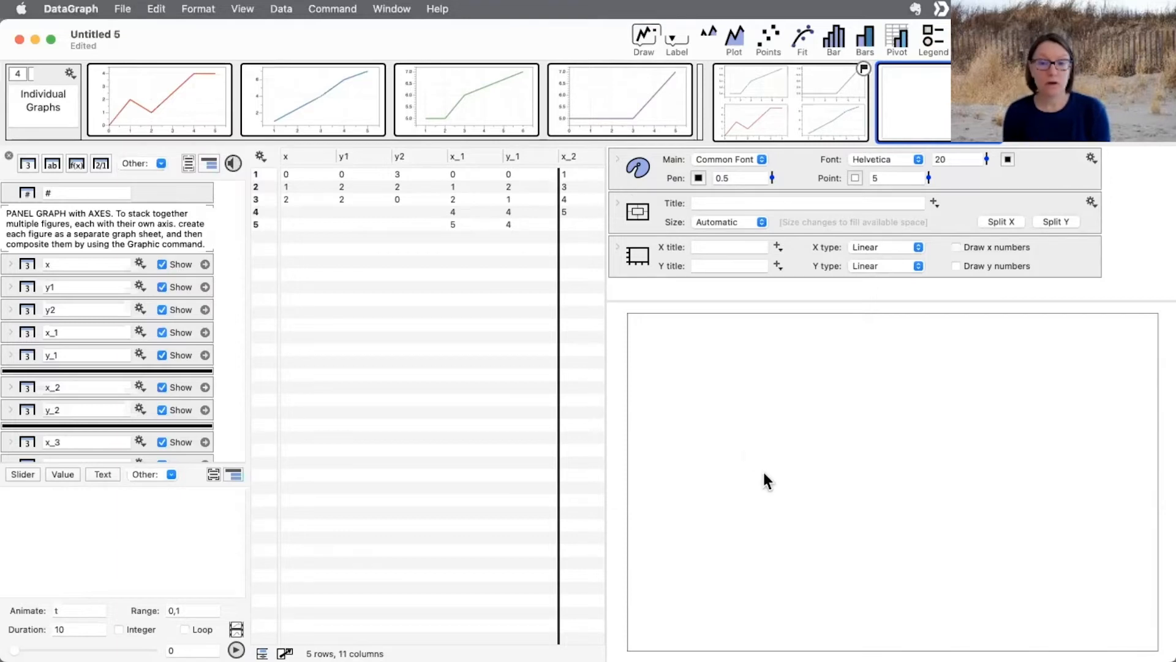
- Set the empty graph's box style to Axis Box
{"action": "right_click", "coordinate": [746, 446]}
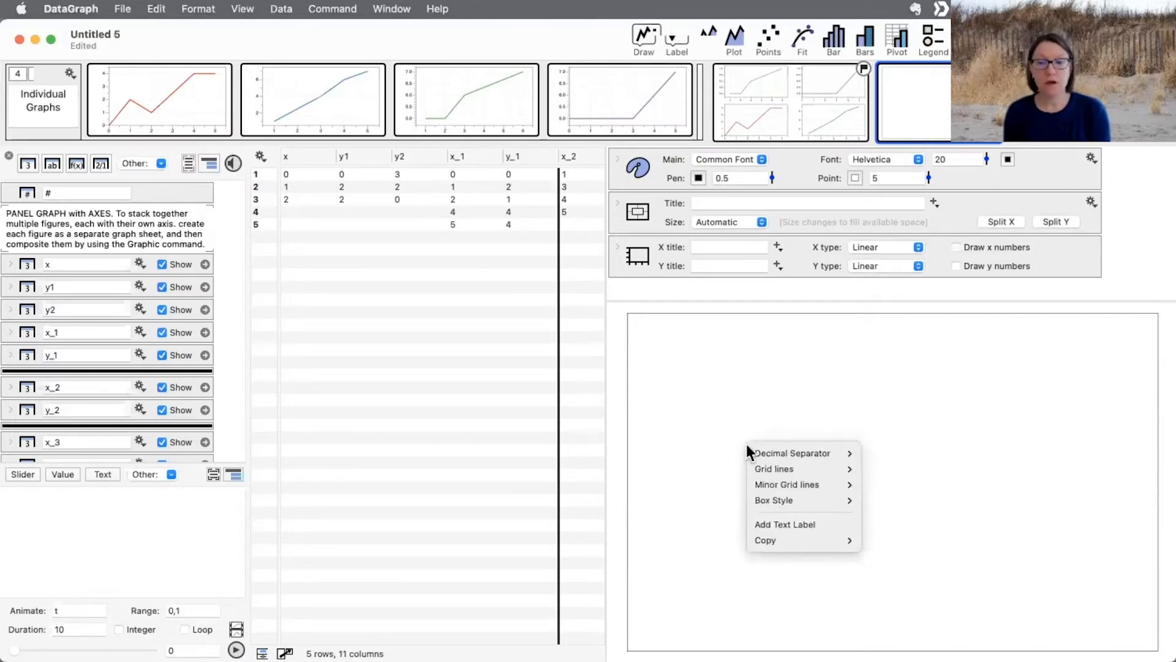
{"action": "mouse_move", "coordinate": [773, 499]}
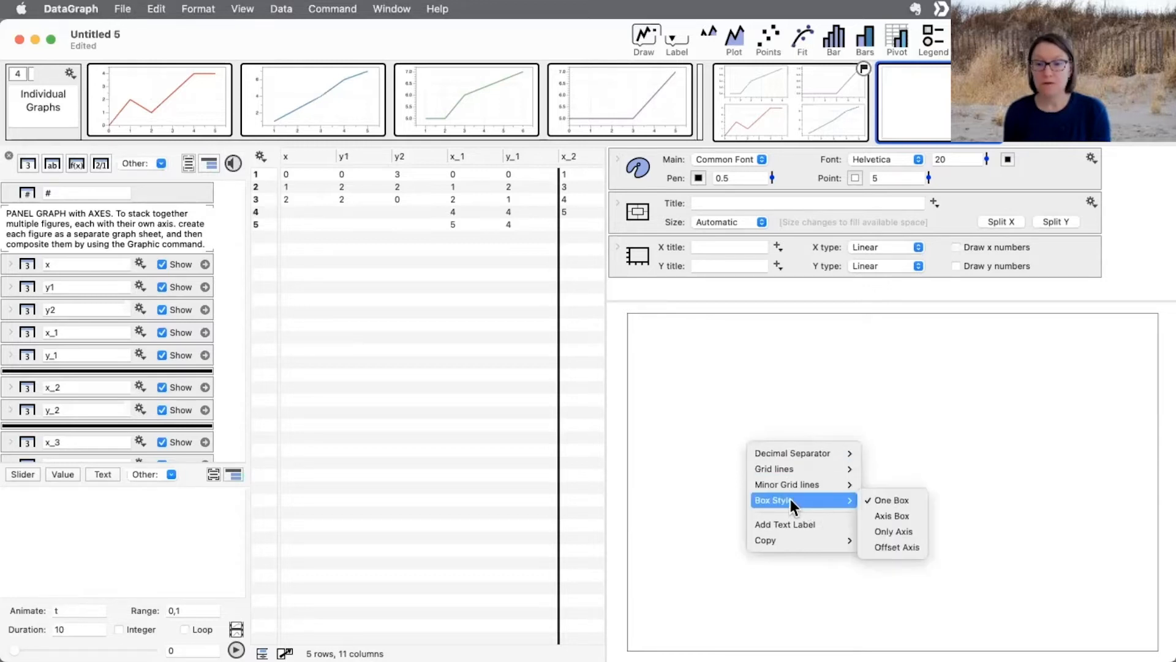
{"action": "left_click", "coordinate": [903, 520]}
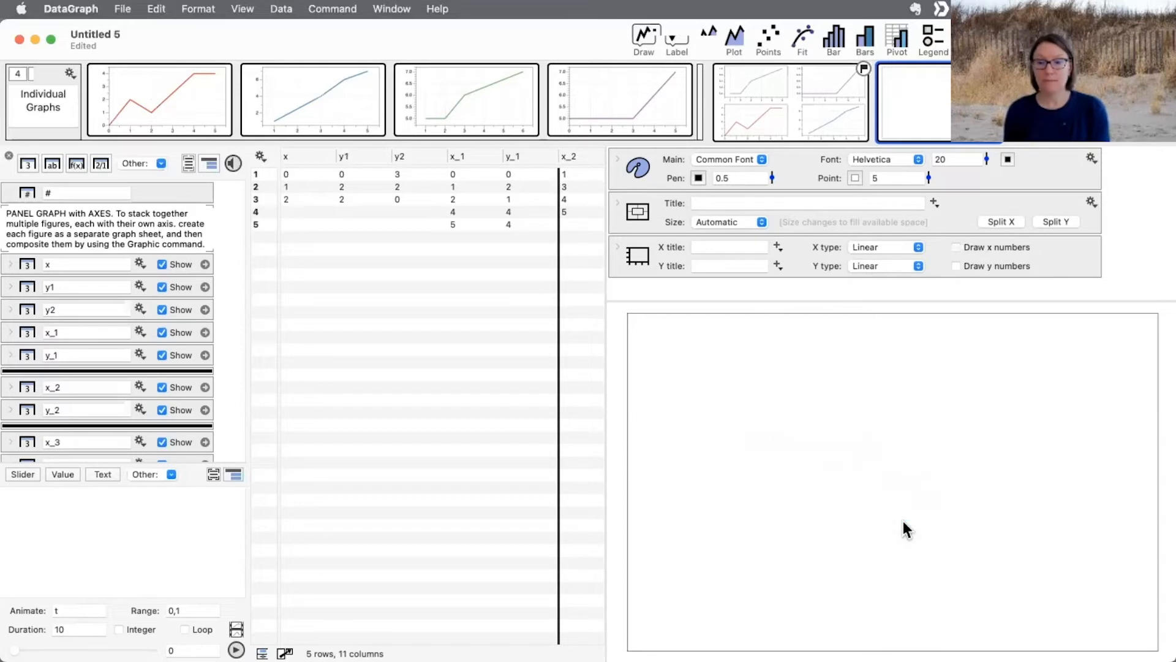
- Expand the graph's style settings and set the box style to Only Axis
{"action": "left_click", "coordinate": [616, 156]}
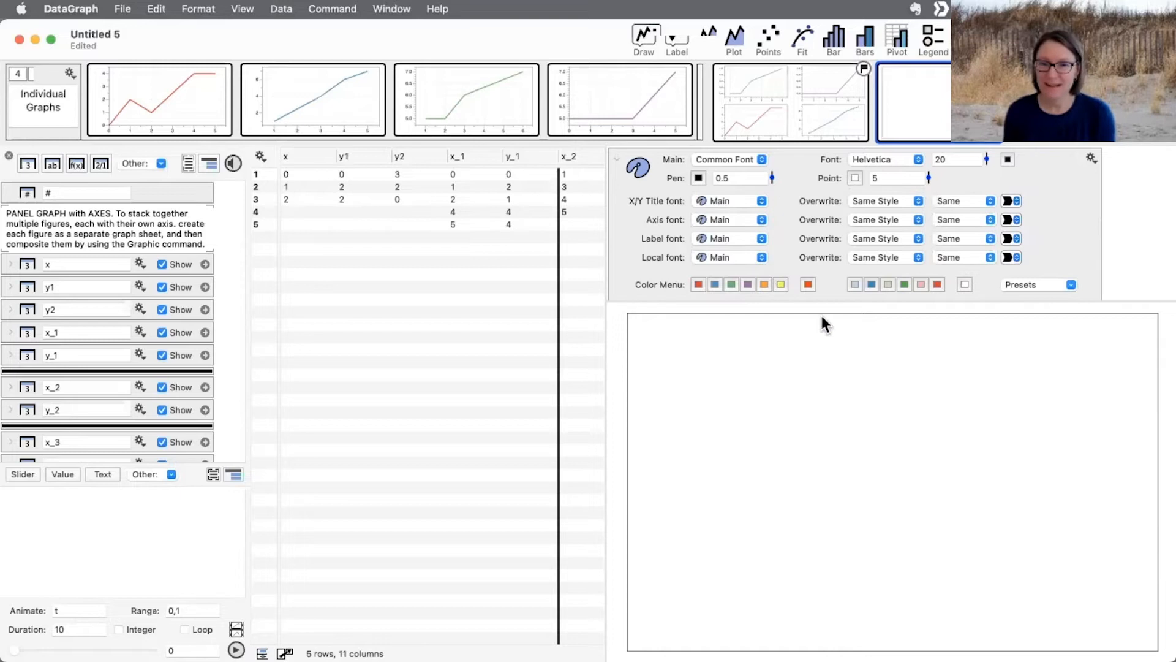
{"action": "scroll", "coordinate": [772, 244], "scroll_direction": "down", "scroll_amount": 5}
{"action": "left_click", "coordinate": [734, 184]}
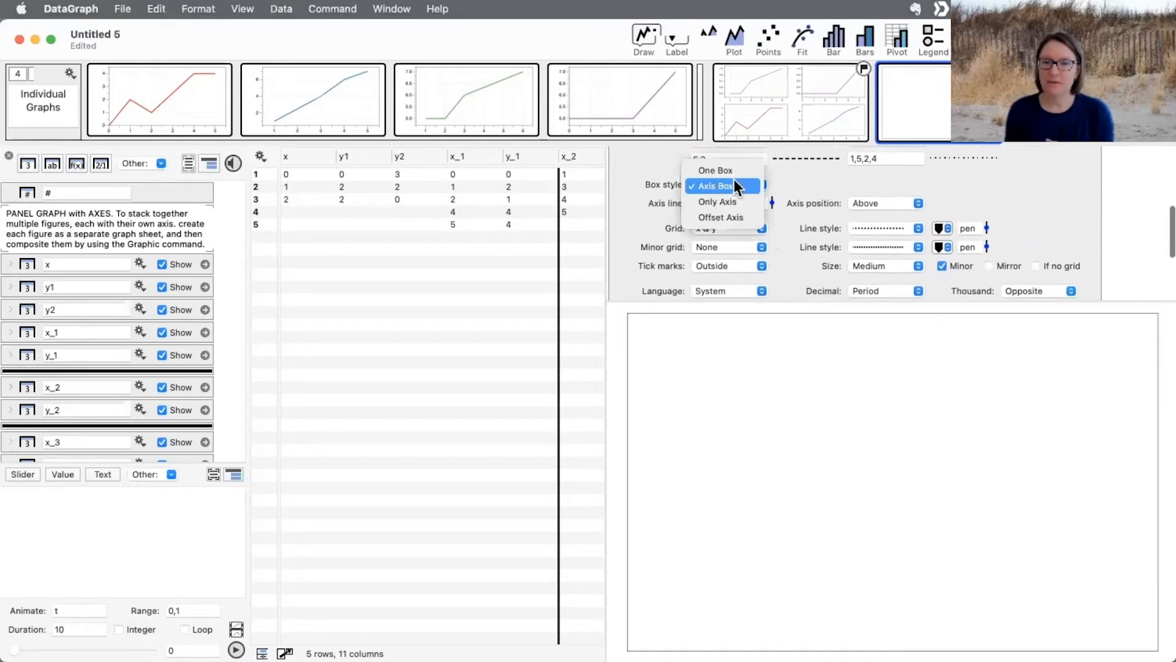
{"action": "left_click", "coordinate": [732, 196]}
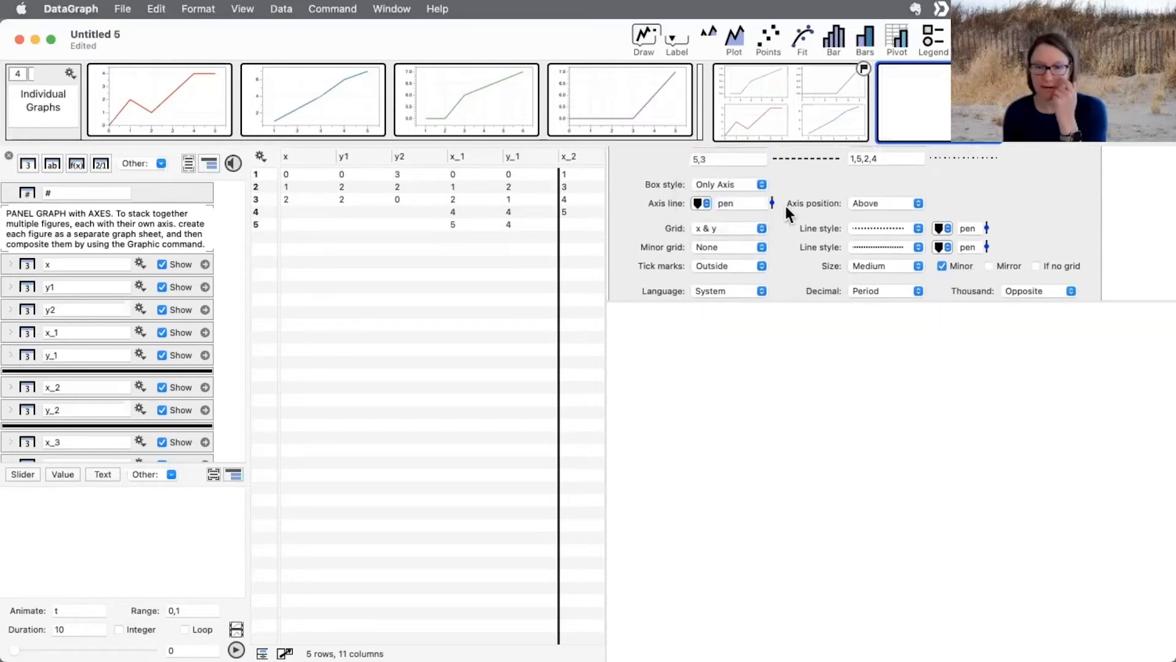
- Check the box style choices available directly on the graph and keep Only Axis selected
{"action": "scroll", "coordinate": [785, 205], "scroll_direction": "up", "scroll_amount": 2}
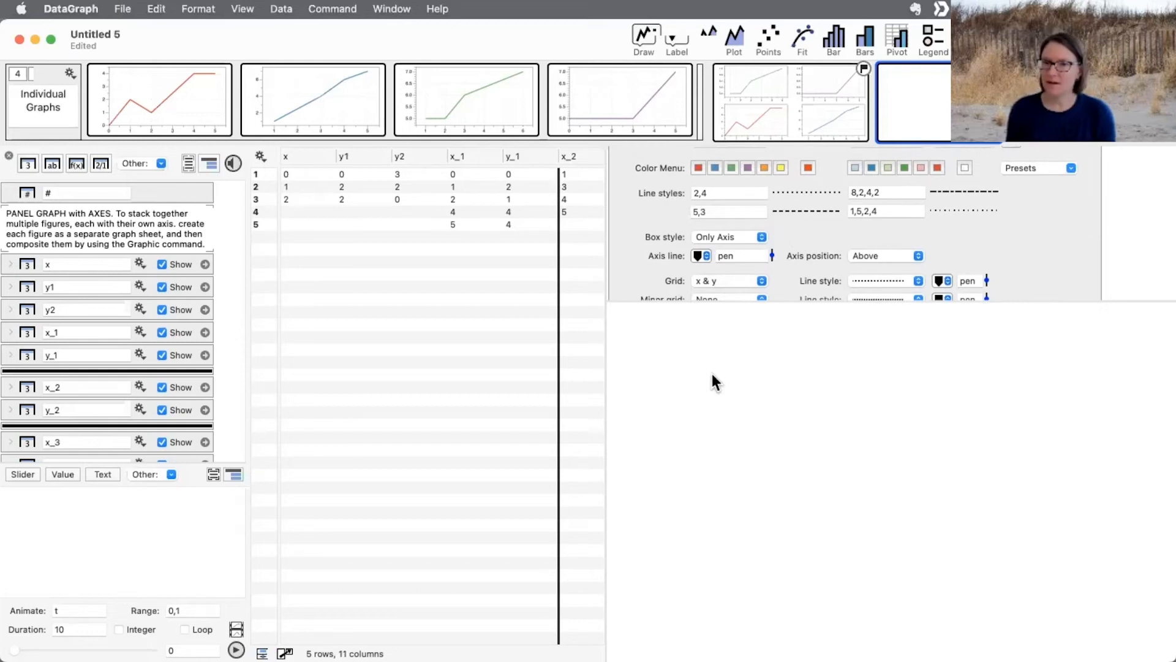
{"action": "scroll", "coordinate": [660, 244], "scroll_direction": "up", "scroll_amount": 4}
{"action": "right_click", "coordinate": [697, 450]}
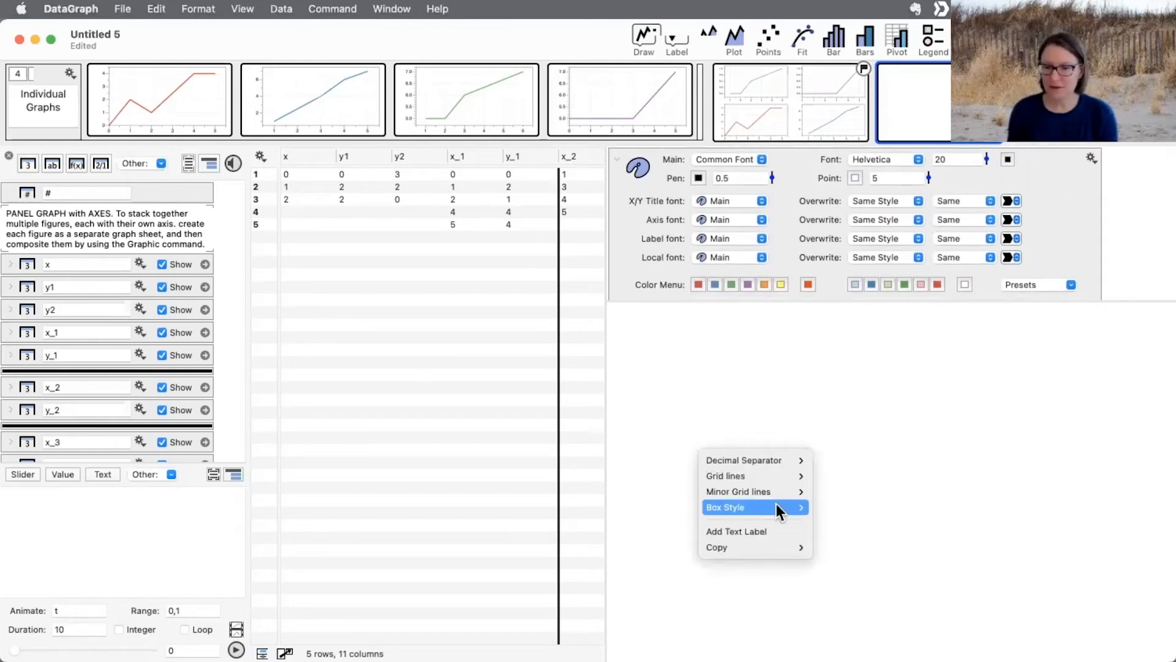
{"action": "mouse_move", "coordinate": [774, 502]}
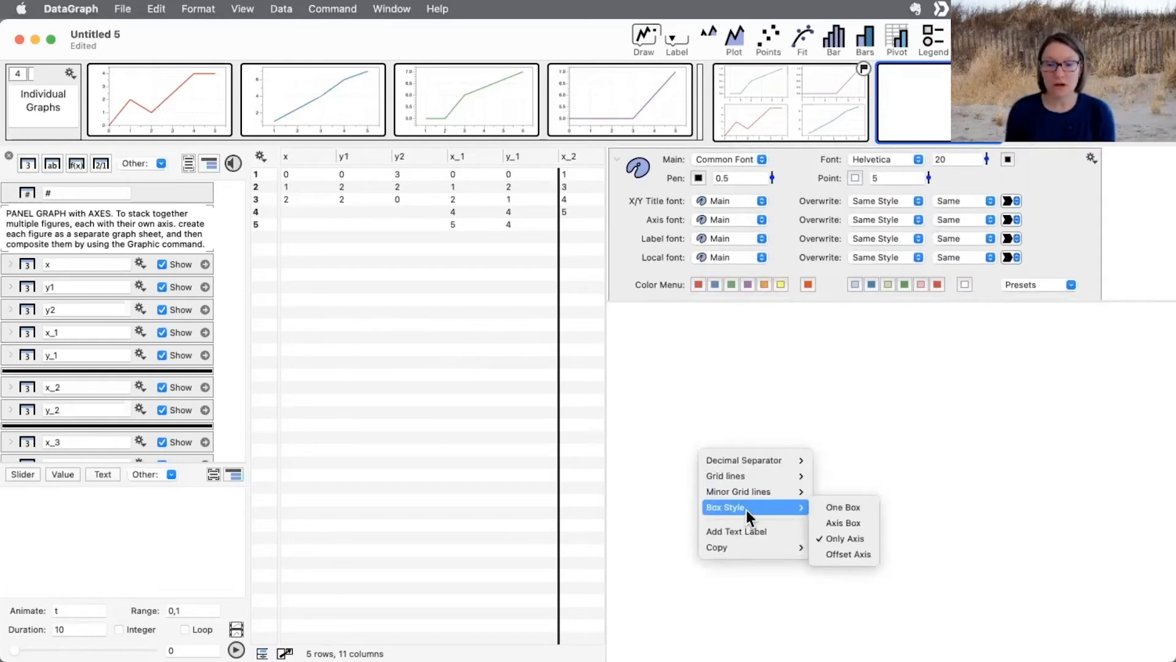
{"action": "left_click", "coordinate": [859, 537]}
{"action": "mouse_move", "coordinate": [790, 507]}
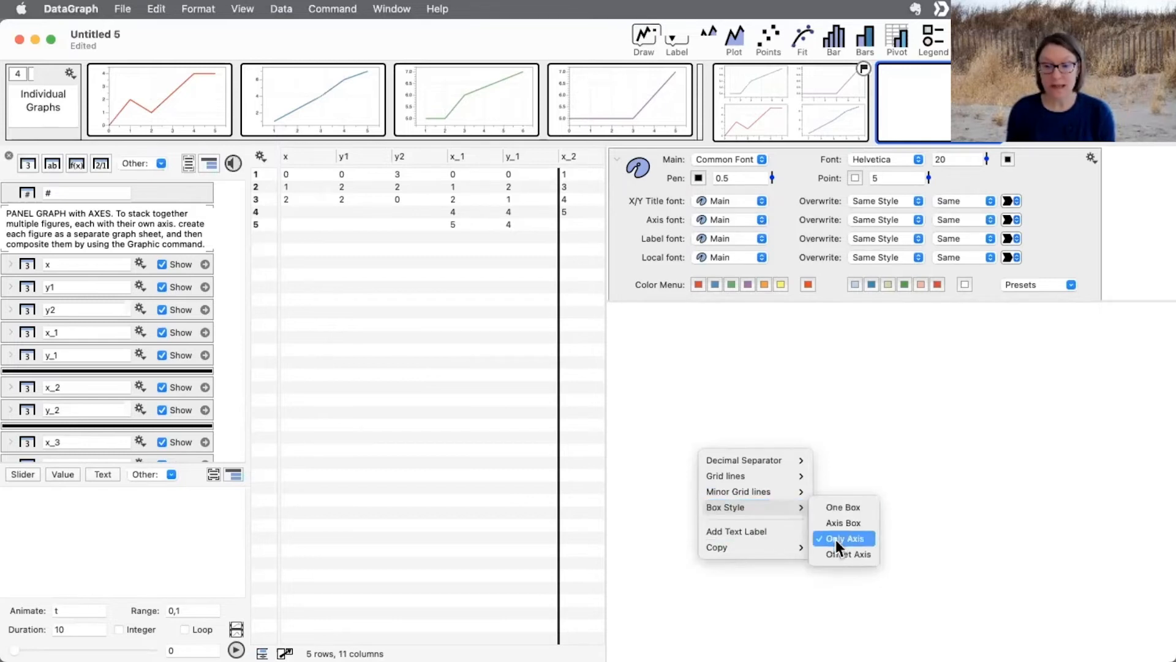
{"action": "left_click", "coordinate": [836, 538]}
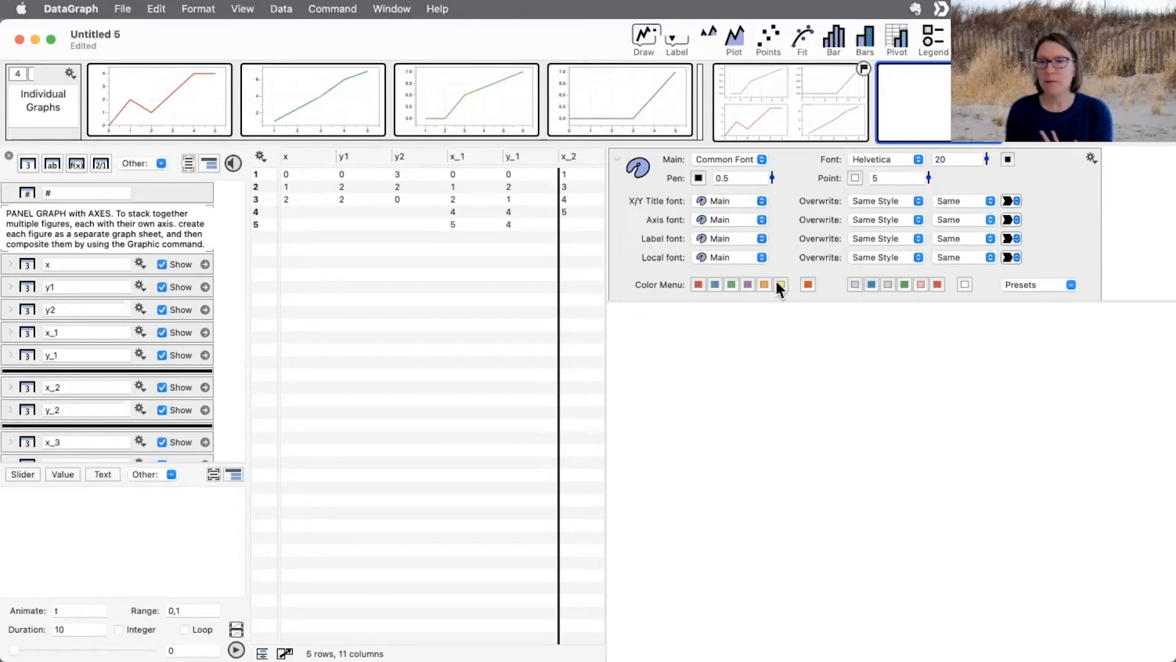
- Add a Points command to the empty graph and turn on the x and y numbers
{"action": "left_click", "coordinate": [768, 42]}
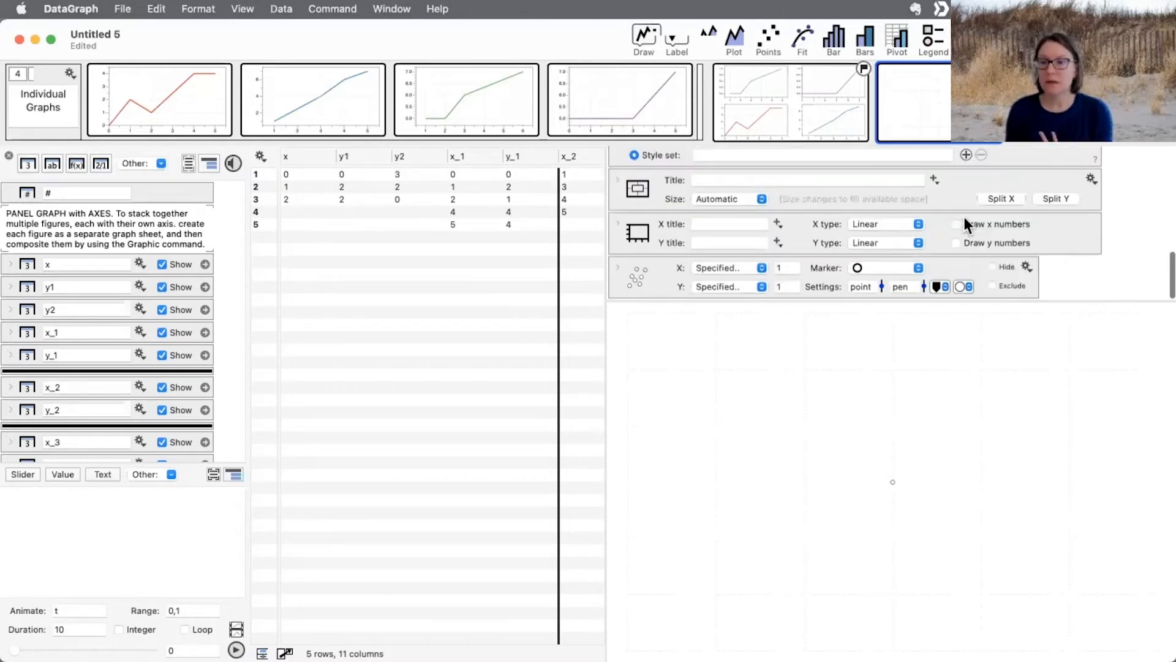
{"action": "left_click", "coordinate": [966, 224]}
{"action": "left_click", "coordinate": [965, 241]}
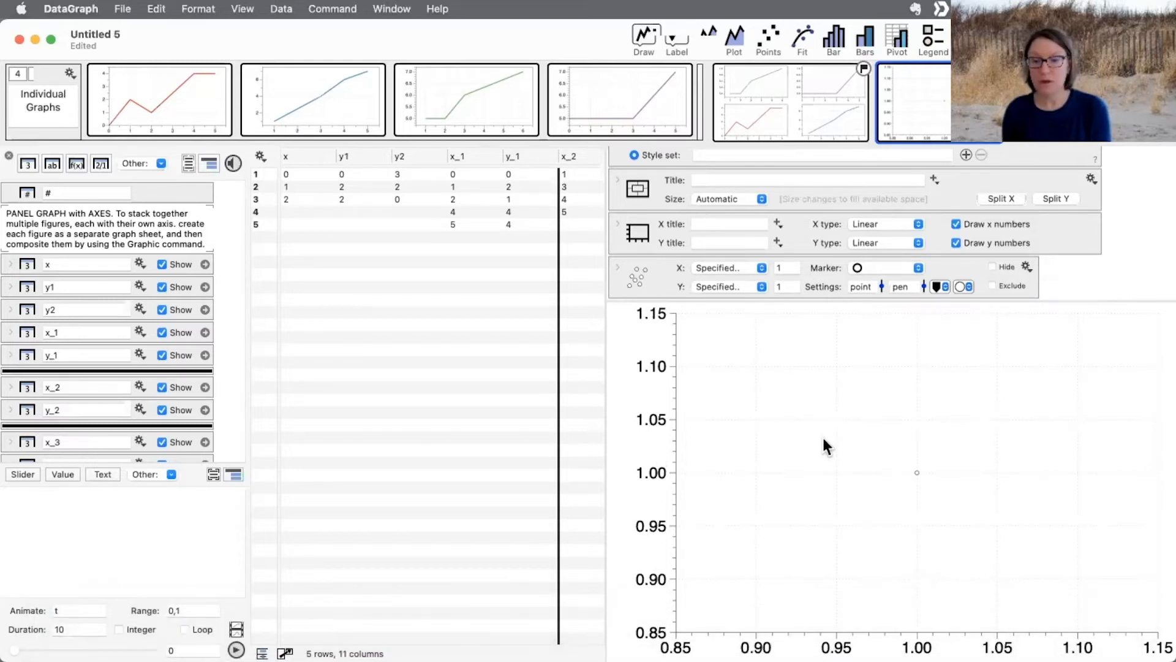
- Turn the x and y numbers back off and remove the Points command
{"action": "left_click", "coordinate": [961, 224]}
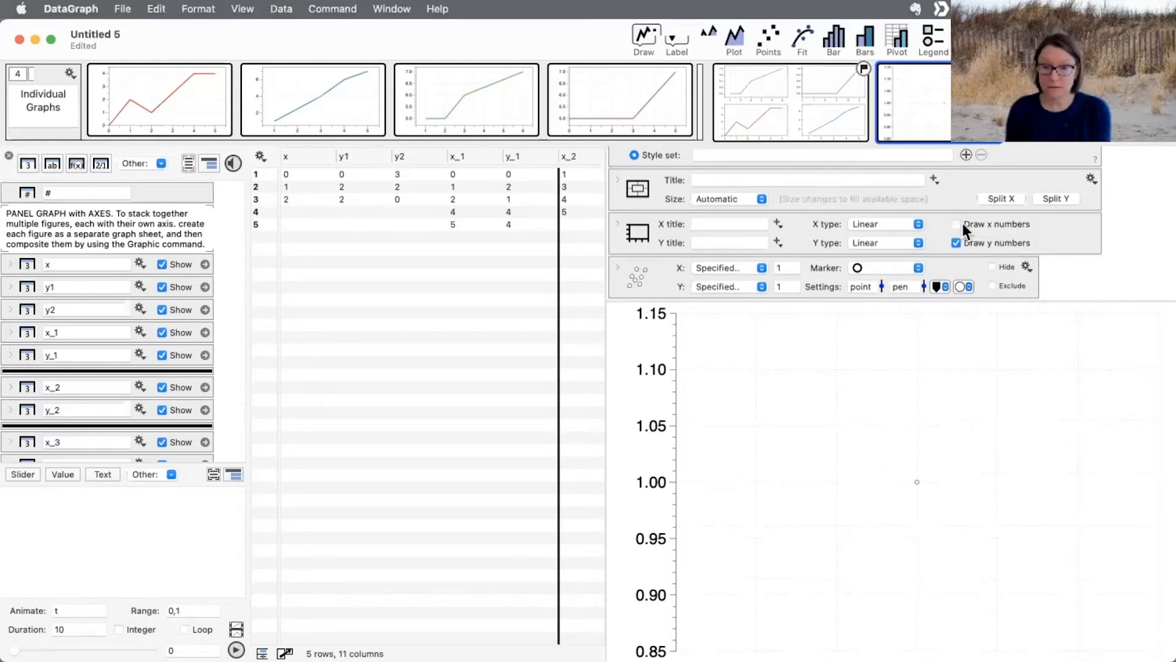
{"action": "left_click", "coordinate": [959, 241]}
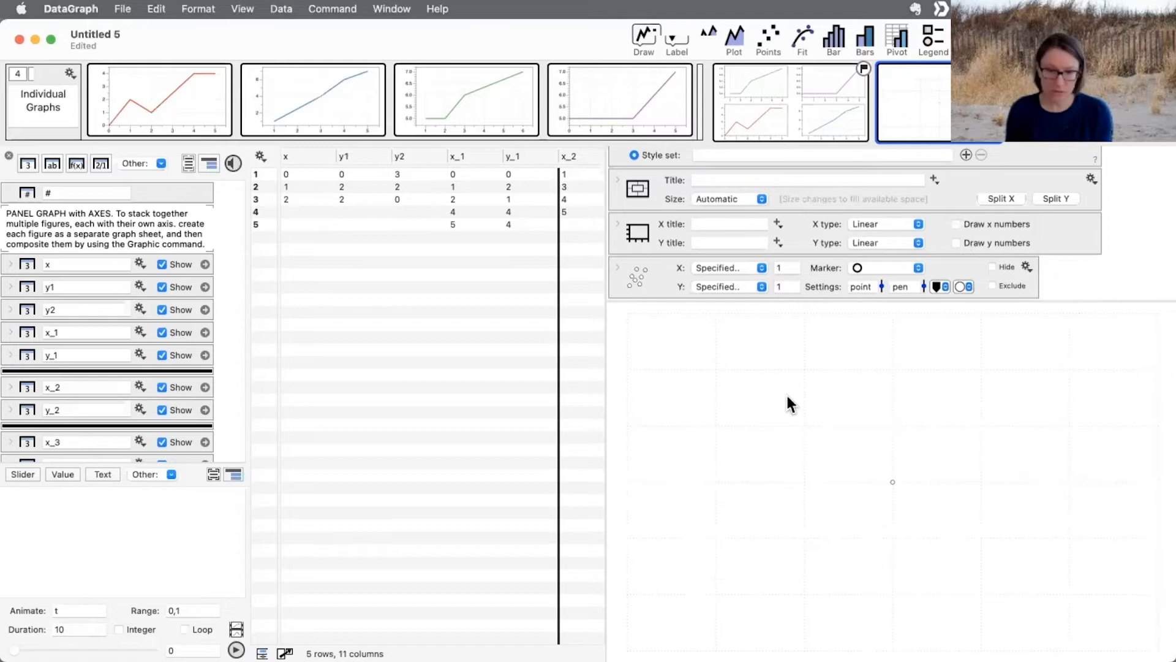
{"action": "left_click", "coordinate": [648, 280]}
{"action": "key", "text": "Delete"}
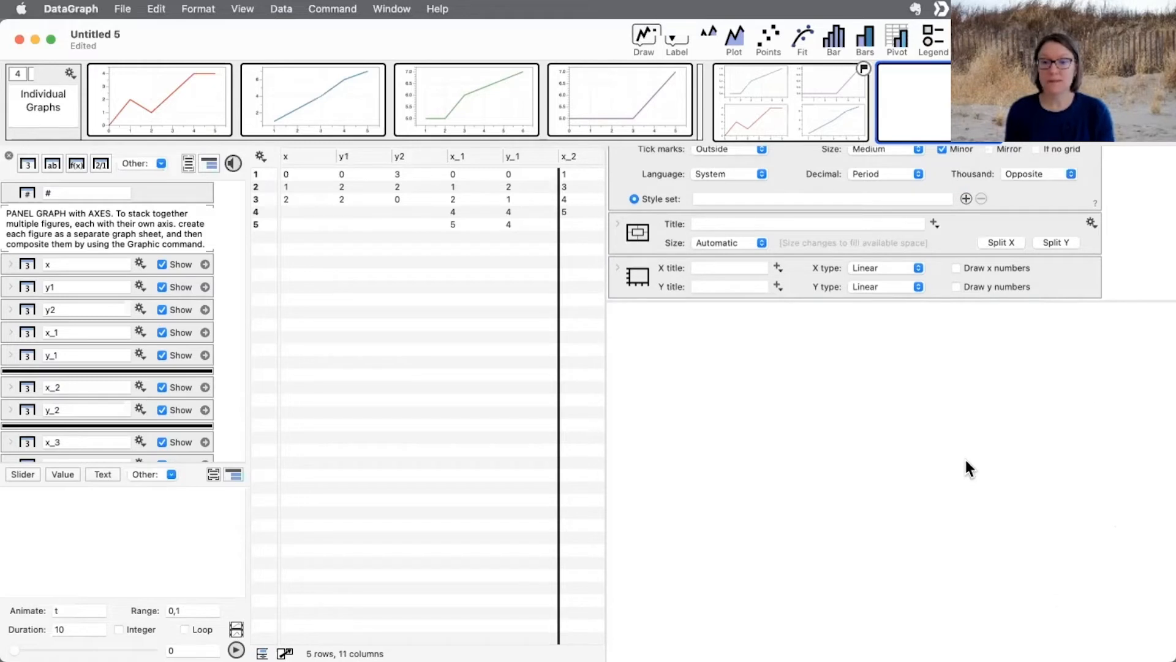
- Collapse the graph's style settings and enlarge the area that lists the commands
{"action": "scroll", "coordinate": [740, 212], "scroll_direction": "up", "scroll_amount": 10}
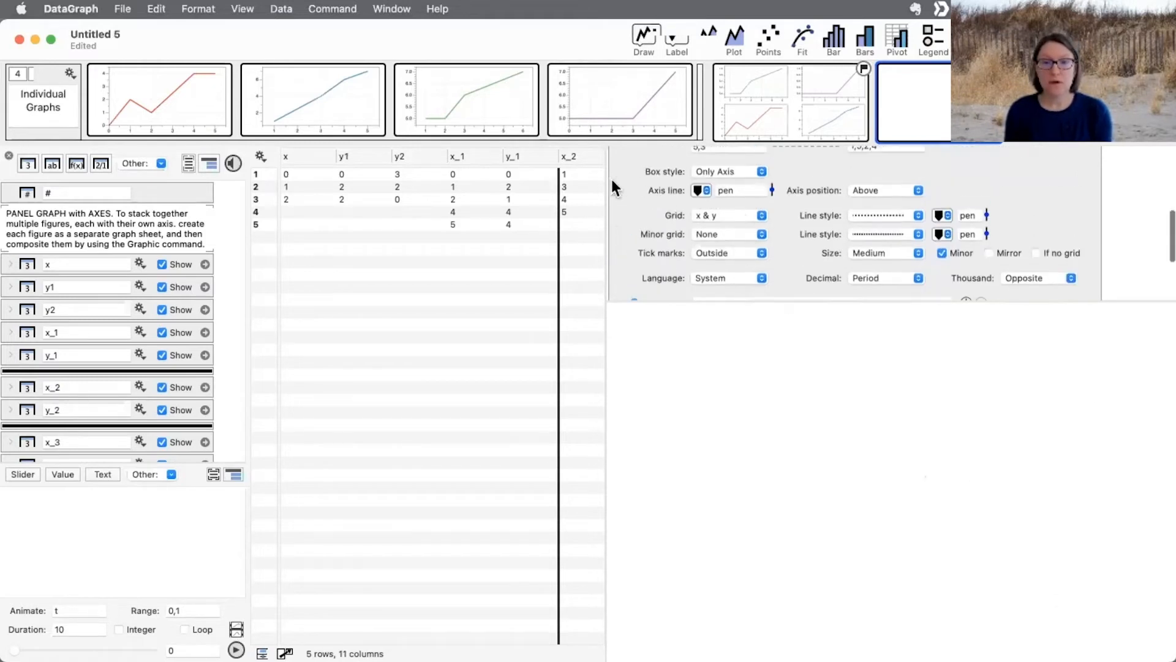
{"action": "scroll", "coordinate": [625, 163], "scroll_direction": "up", "scroll_amount": 4}
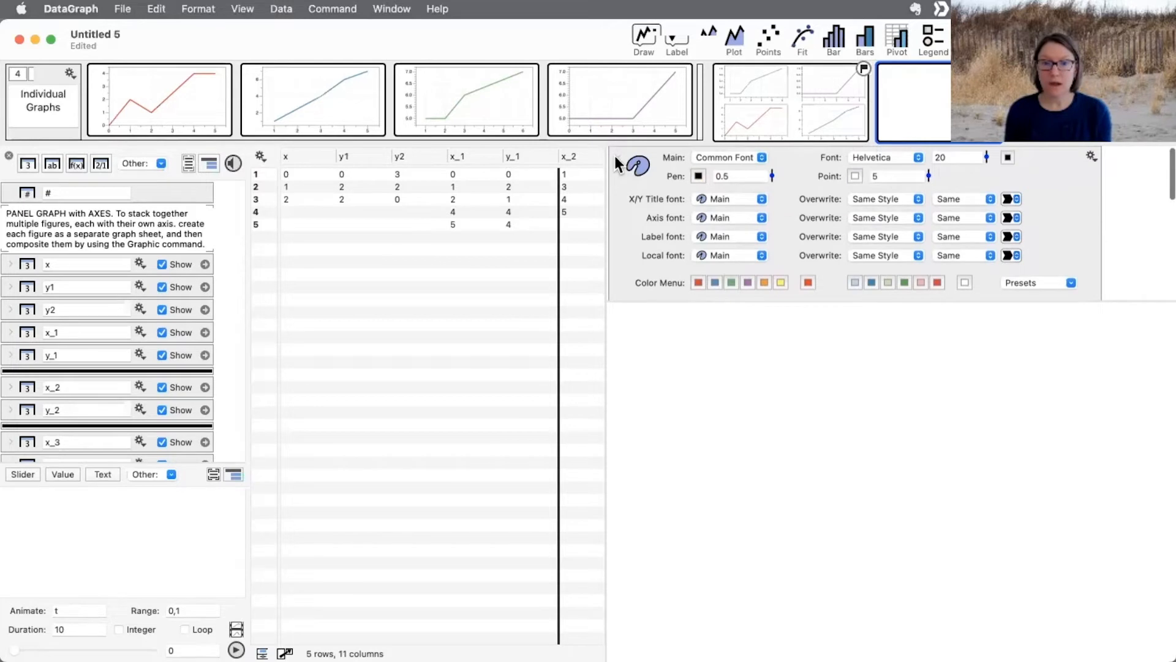
{"action": "left_click", "coordinate": [617, 158]}
{"action": "left_click_drag", "start_coordinate": [680, 301], "coordinate": [681, 319]}
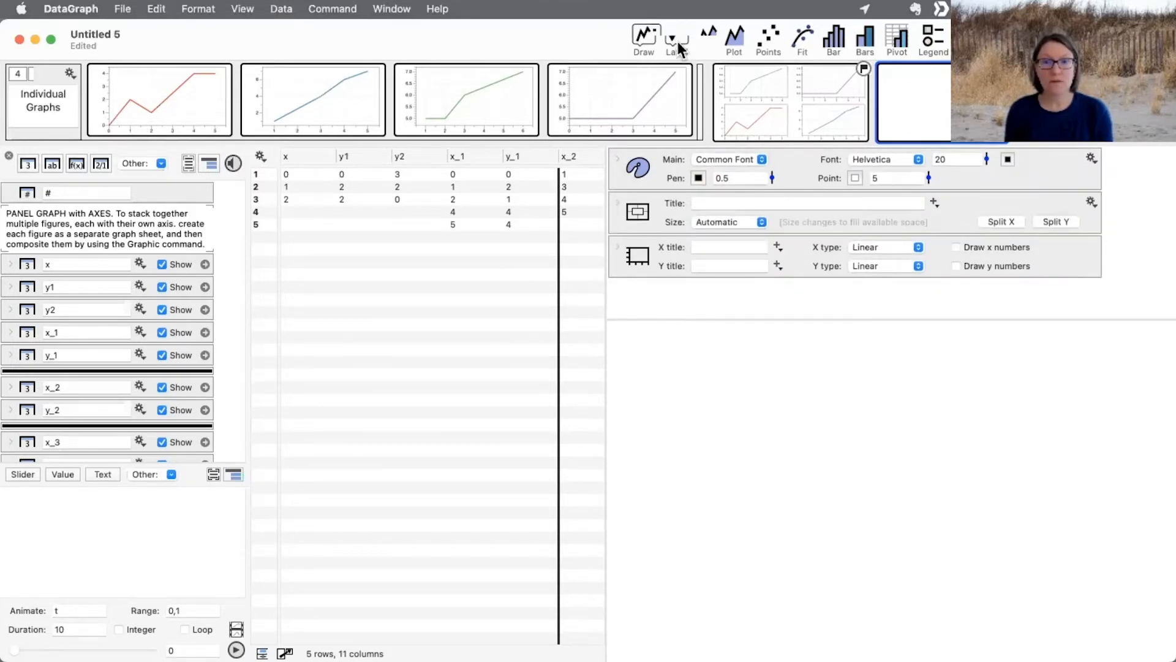
- Add a Graphic command to the empty graph, with Graph as its source and the red line graph chosen
{"action": "left_click", "coordinate": [677, 42]}
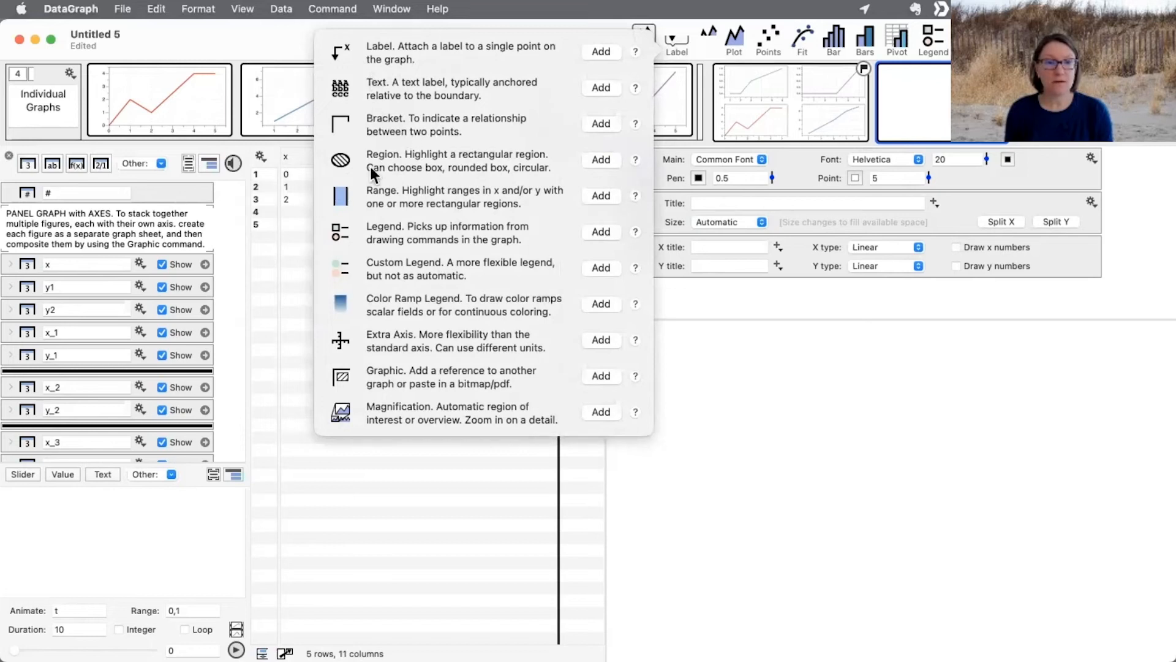
{"action": "left_click", "coordinate": [601, 376]}
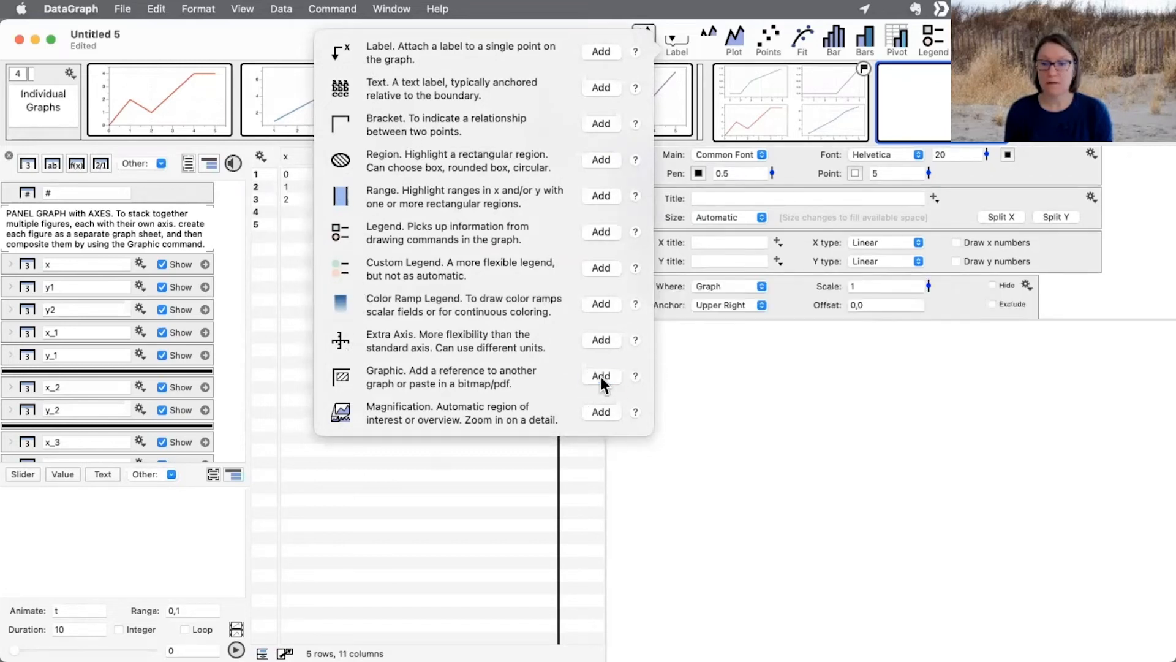
{"action": "left_click", "coordinate": [675, 292]}
{"action": "left_click", "coordinate": [645, 303]}
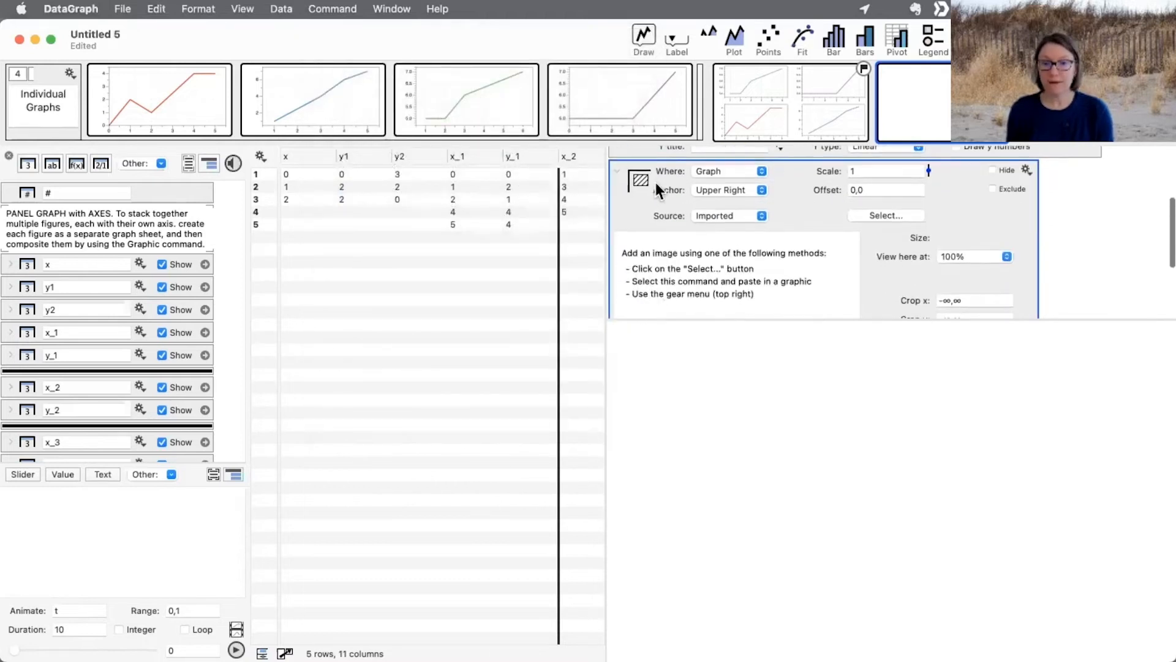
{"action": "left_click", "coordinate": [718, 216]}
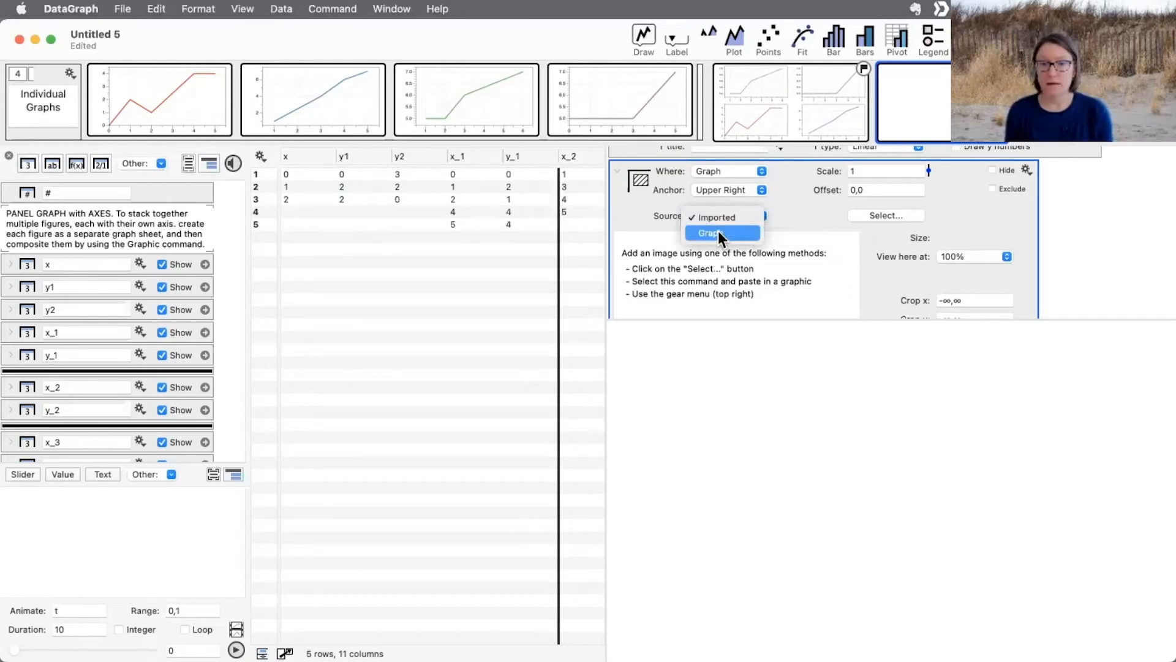
{"action": "left_click", "coordinate": [718, 233]}
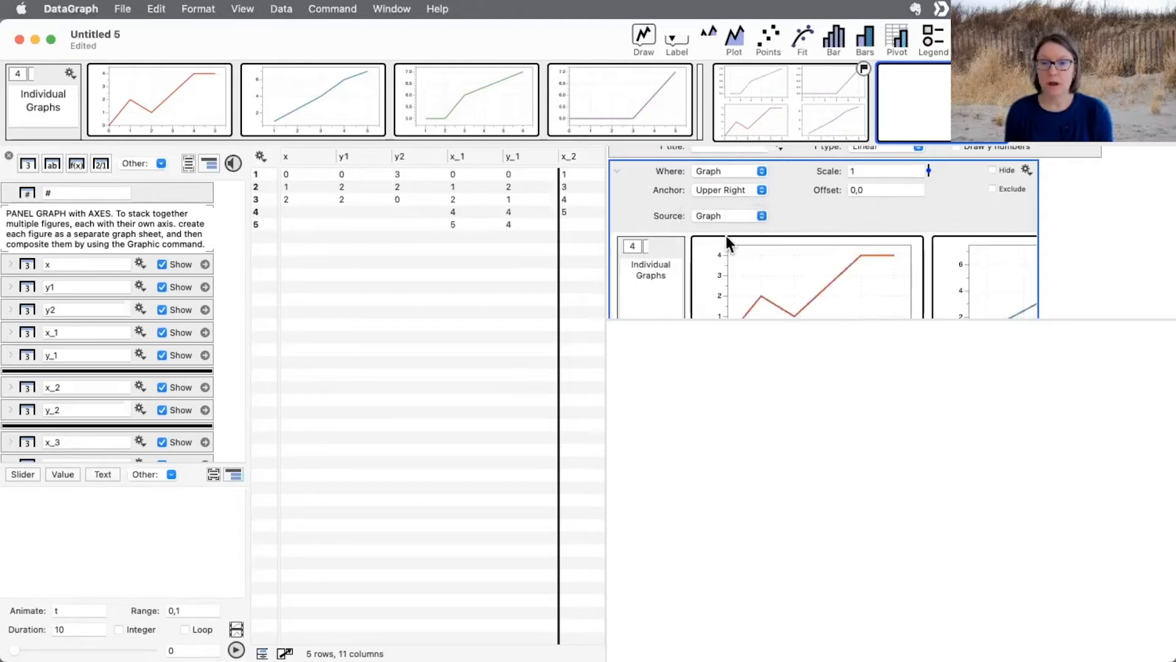
{"action": "left_click", "coordinate": [821, 277]}
- Reposition the red graph near the upper-right corner at an offset of about -10,8 and collapse its Graphic settings
{"action": "mouse_move", "coordinate": [1036, 390]}
{"action": "left_mouse_down"}
{"action": "mouse_move", "coordinate": [1032, 412]}
{"action": "mouse_move", "coordinate": [1053, 404]}
{"action": "left_mouse_up"}
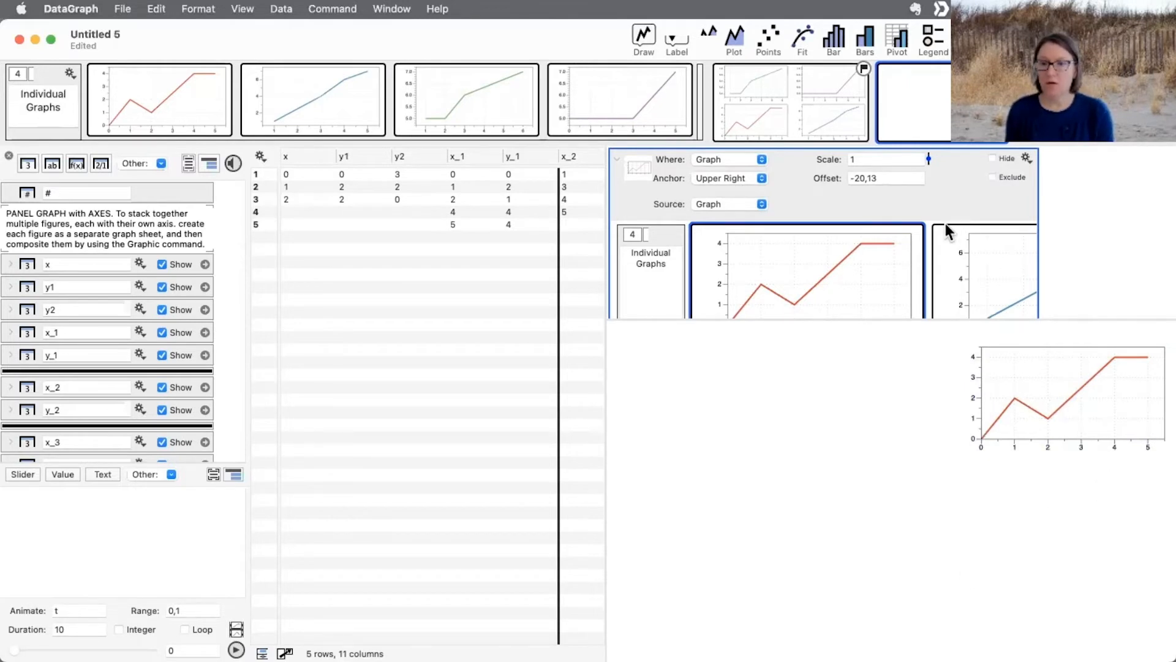
{"action": "mouse_move", "coordinate": [990, 374]}
{"action": "left_mouse_down"}
{"action": "mouse_move", "coordinate": [991, 358]}
{"action": "mouse_move", "coordinate": [994, 377]}
{"action": "left_mouse_up"}
{"action": "left_click", "coordinate": [617, 159]}
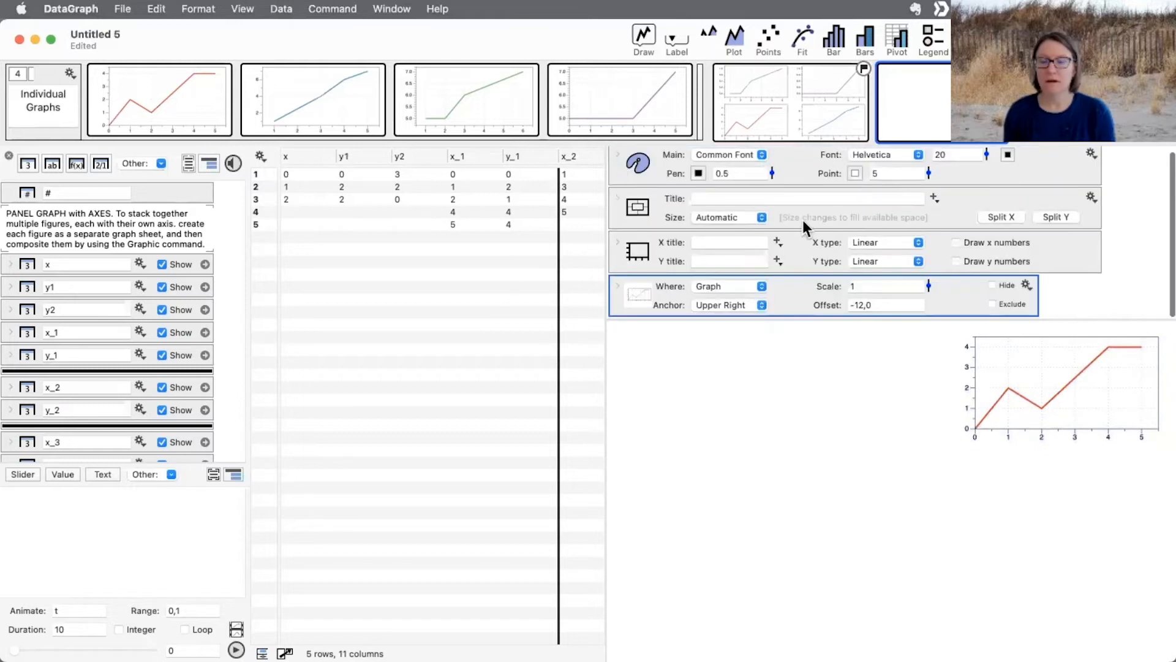
{"action": "left_click_drag", "start_coordinate": [1083, 381], "coordinate": [1064, 391]}
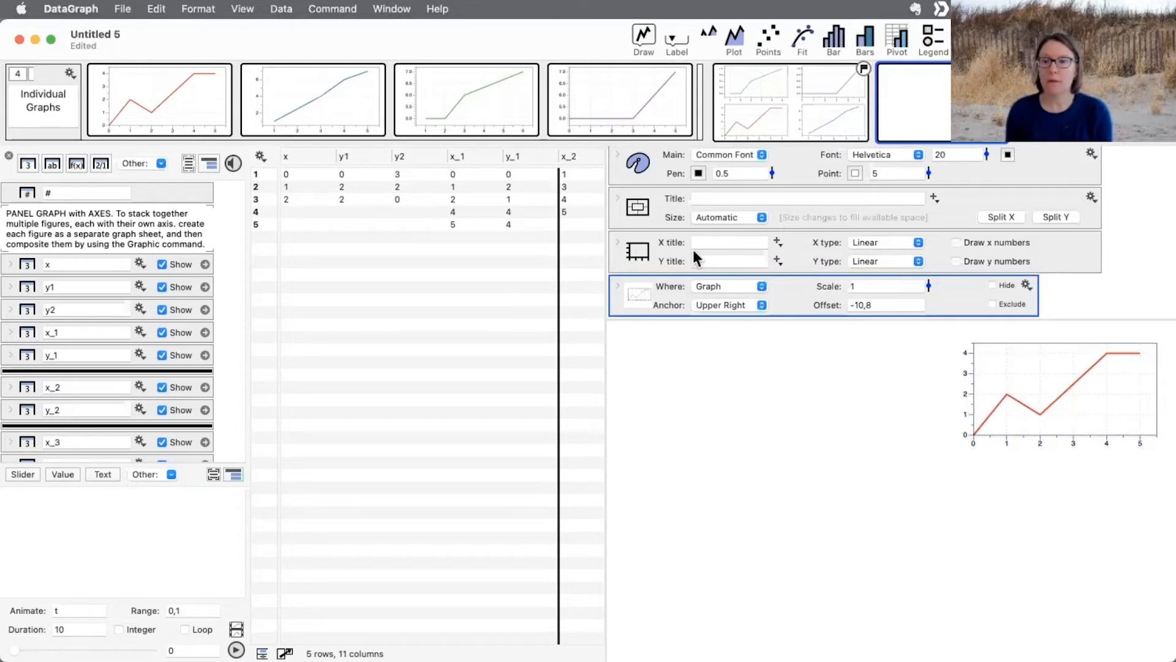
- Set the graph to a specified size of 8in,5in and shift the red graph to an offset of about -18,-2
{"action": "left_click", "coordinate": [741, 218]}
{"action": "left_click", "coordinate": [737, 230]}
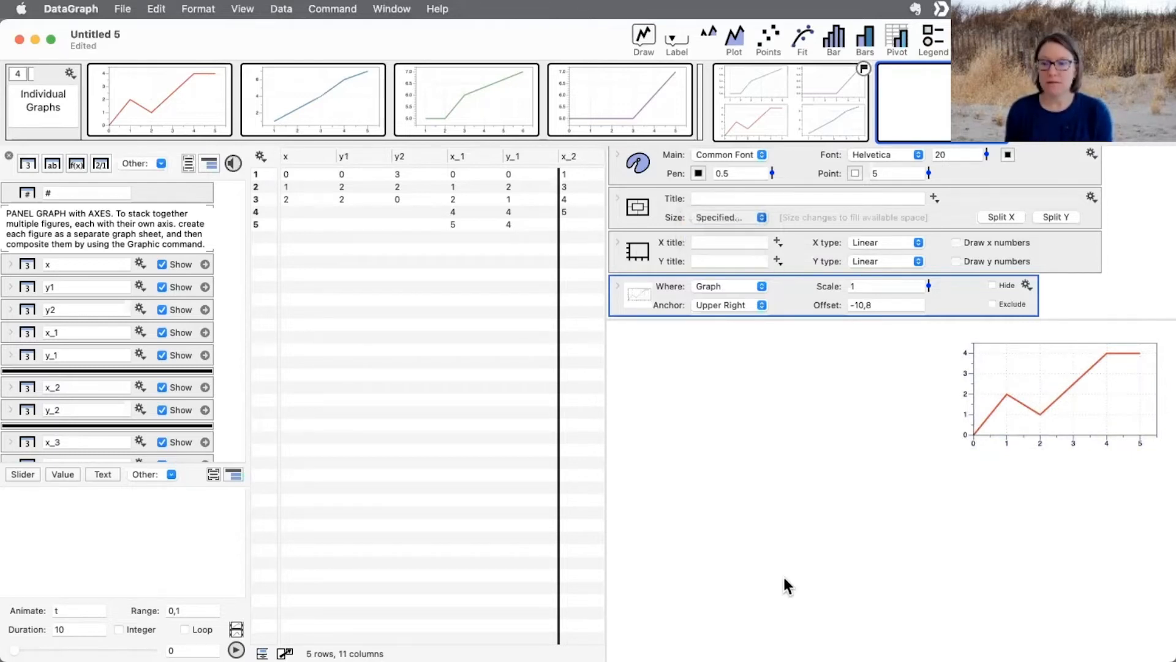
{"action": "left_click", "coordinate": [782, 217]}
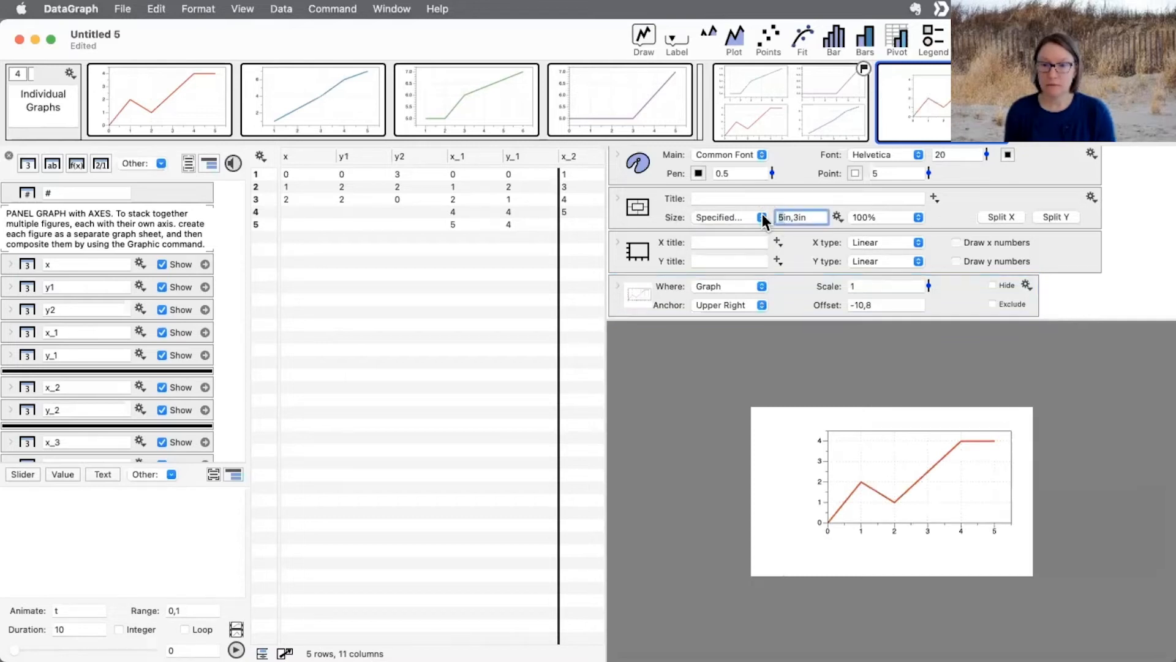
{"action": "key", "text": "Delete"}
{"action": "type", "text": "8"}
{"action": "key", "text": "Return"}
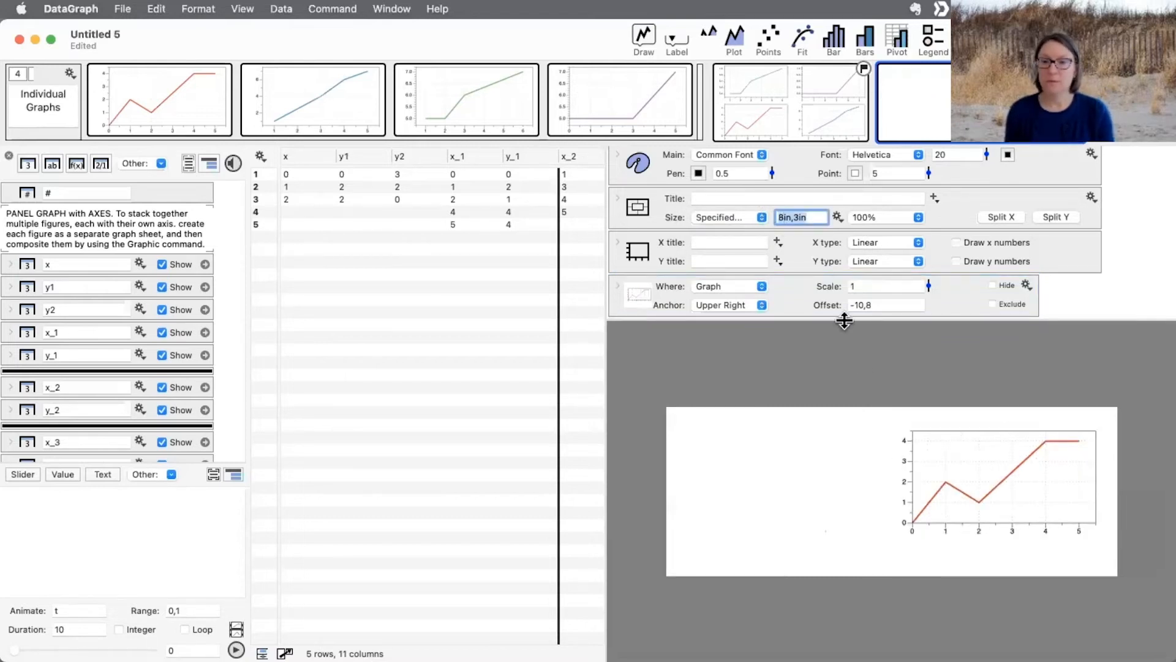
{"action": "left_click", "coordinate": [799, 218]}
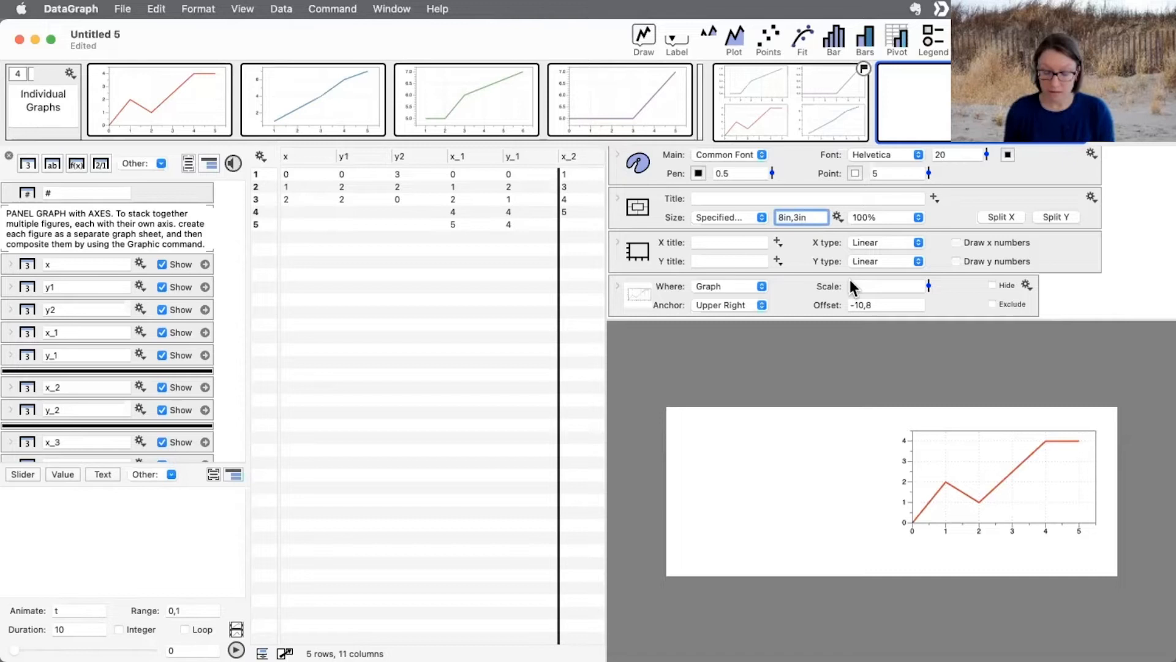
{"action": "key", "text": "BackSpace"}
{"action": "type", "text": "5"}
{"action": "key", "text": "Return"}
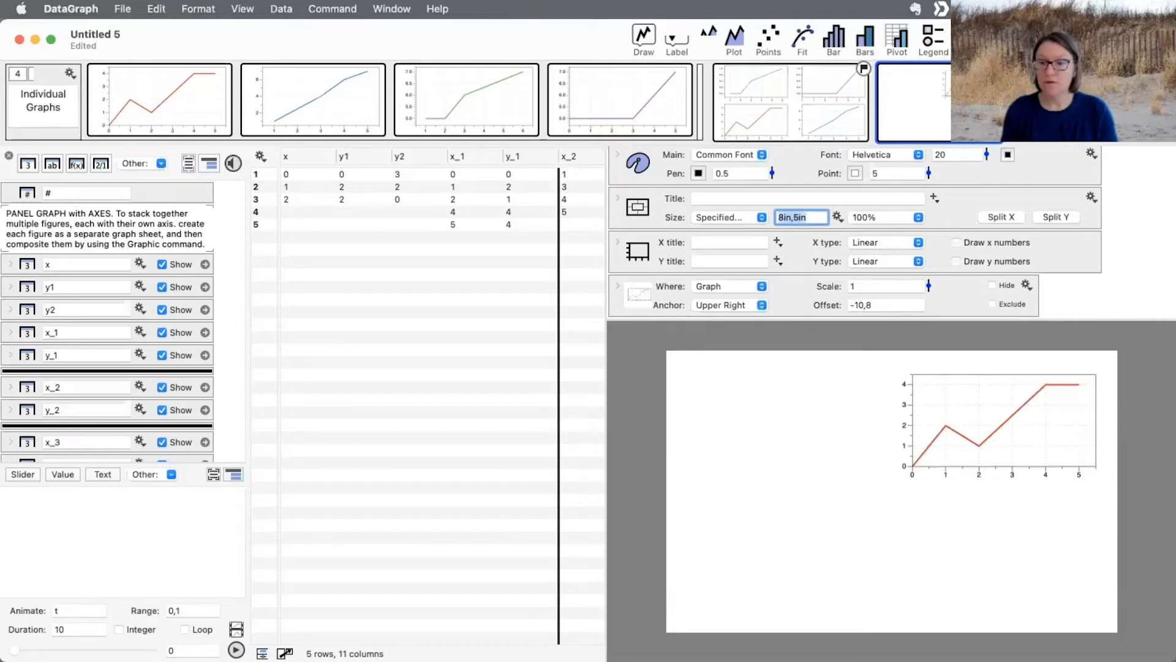
{"action": "left_click_drag", "start_coordinate": [965, 450], "coordinate": [972, 446]}
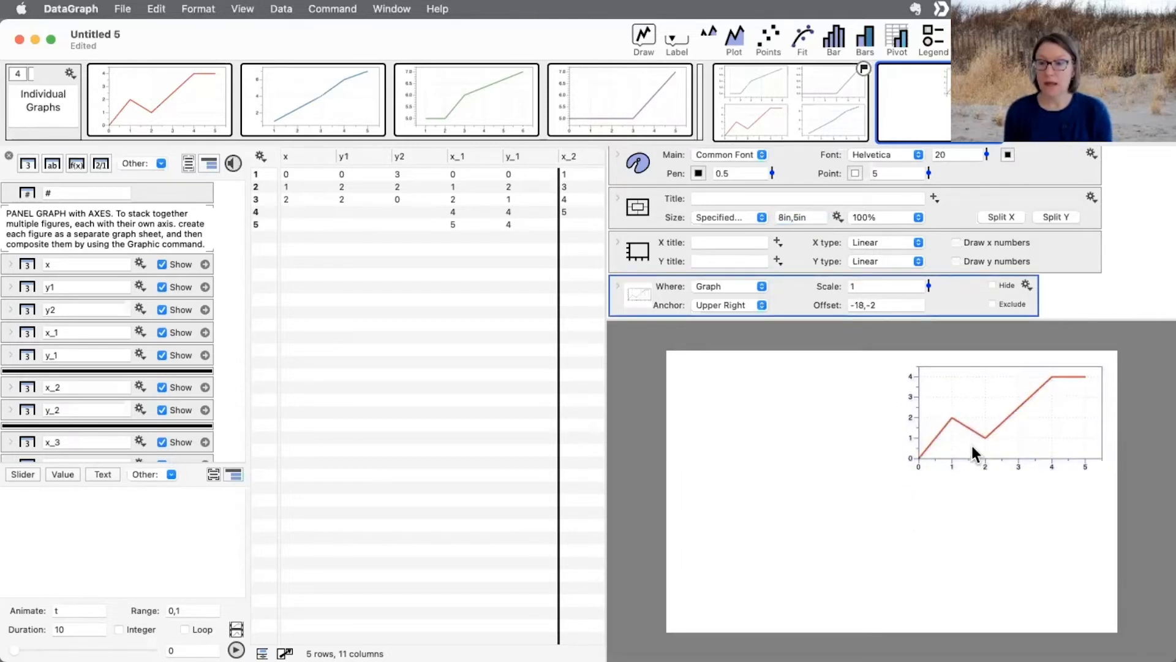
- Duplicate the Graphic command and choose the blue line graph as the copy's source
{"action": "left_click_drag", "start_coordinate": [560, 377], "coordinate": [700, 307]}
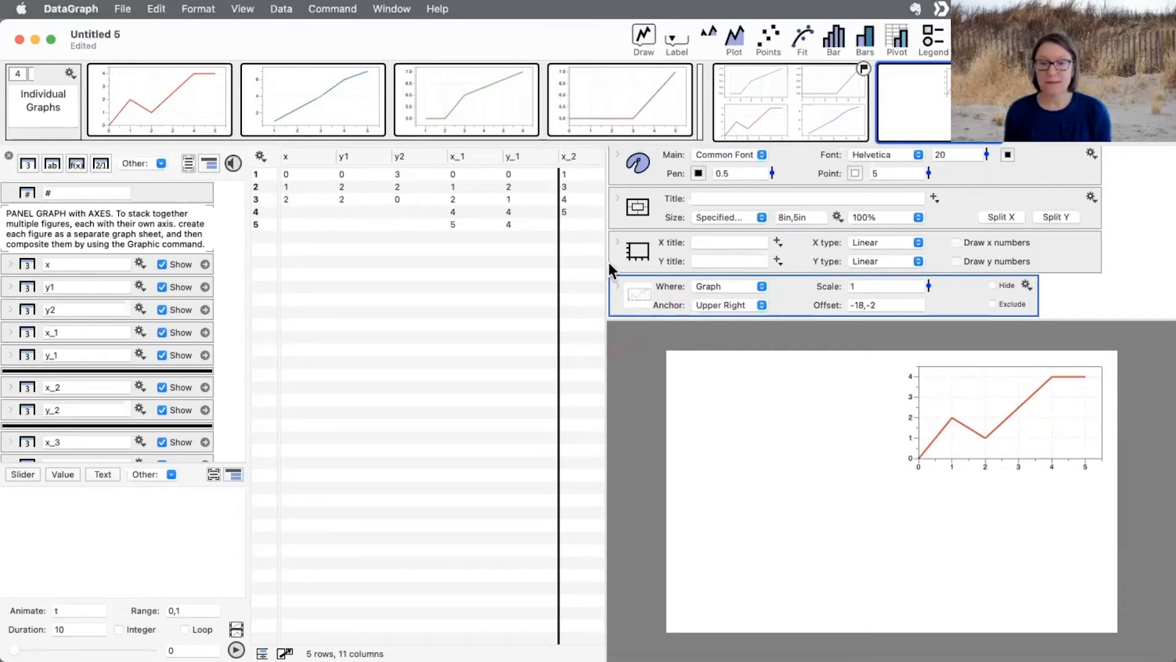
{"action": "left_click_drag", "start_coordinate": [634, 289], "coordinate": [636, 306]}
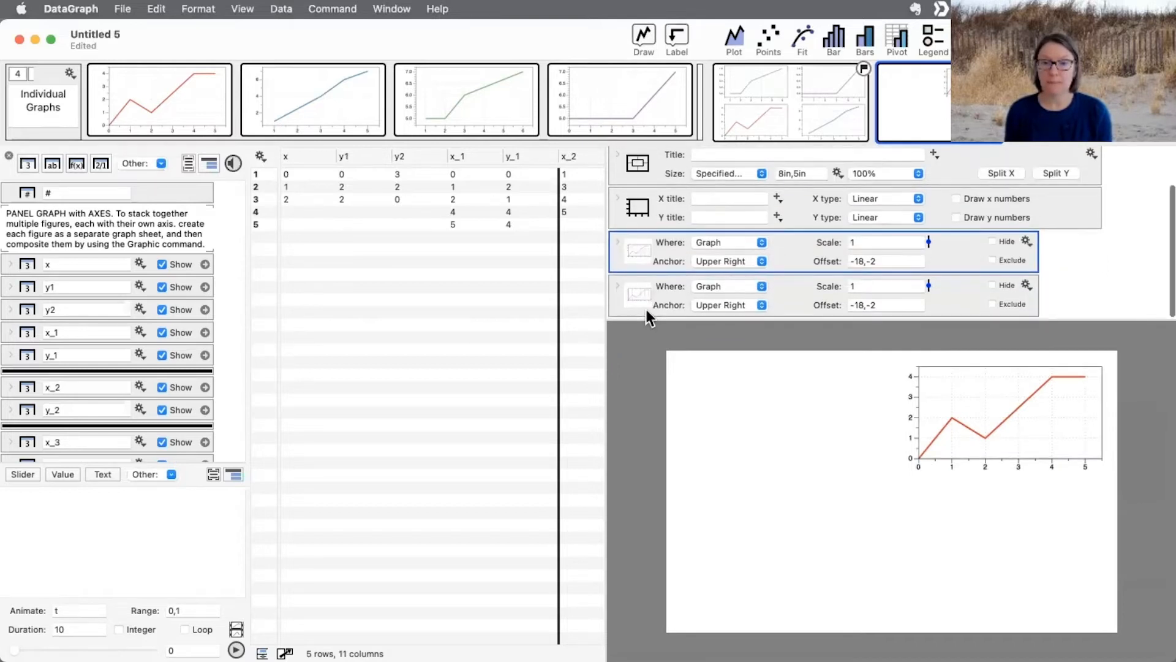
{"action": "left_click", "coordinate": [618, 286]}
{"action": "left_click", "coordinate": [995, 262]}
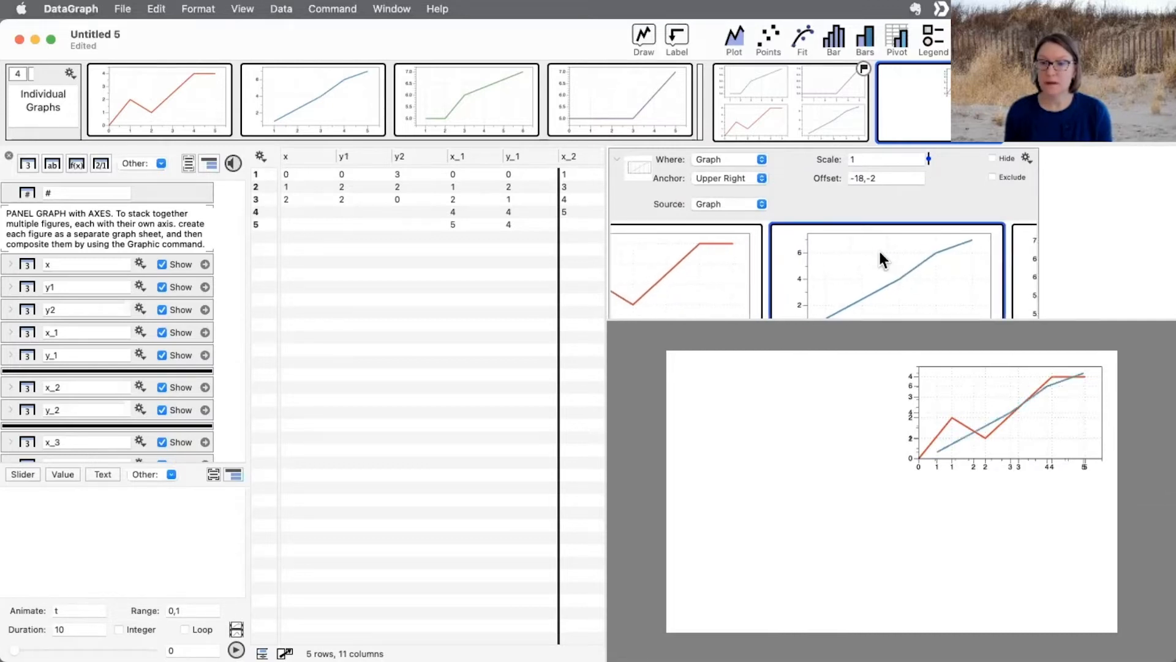
- Anchor the blue graph at Upper Left and collapse its Graphic settings
{"action": "left_click", "coordinate": [744, 179]}
{"action": "left_click", "coordinate": [741, 192]}
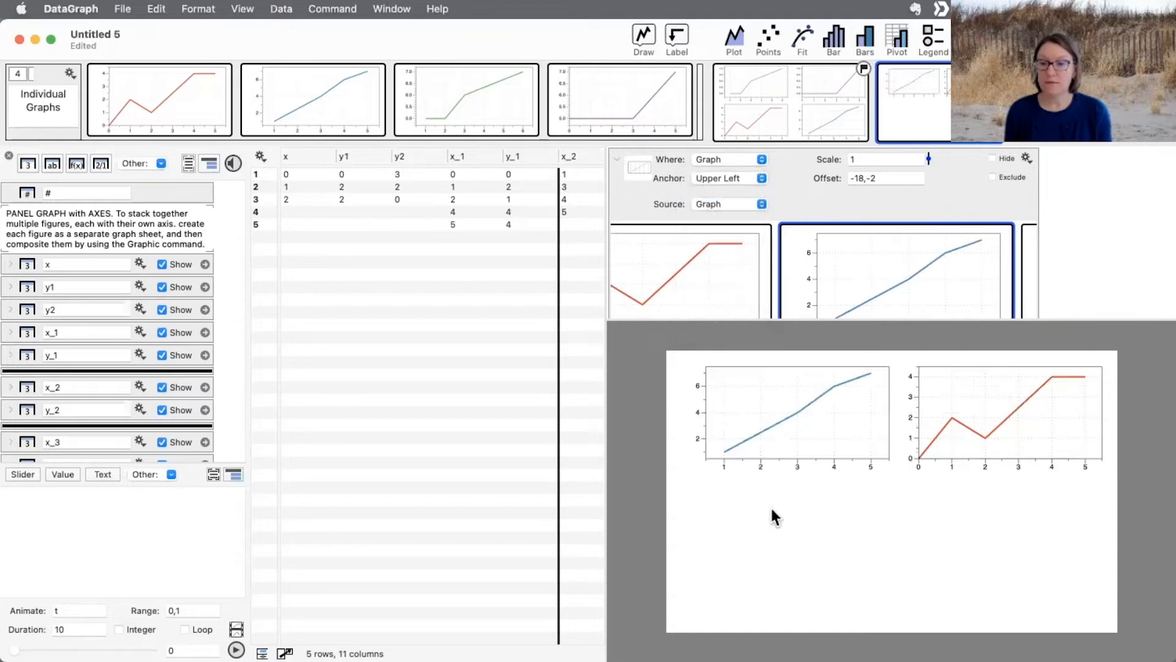
{"action": "left_click", "coordinate": [617, 159]}
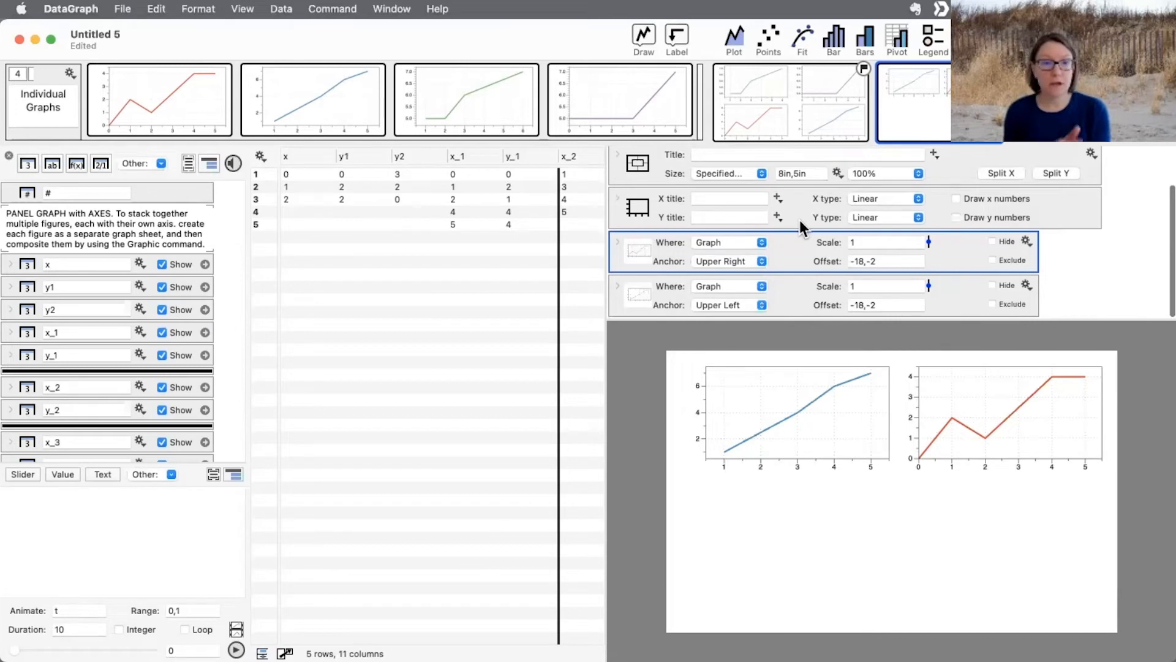
- Add the green individual graph to the panel graph and anchor it at Lower Left
{"action": "mouse_move", "coordinate": [481, 111]}
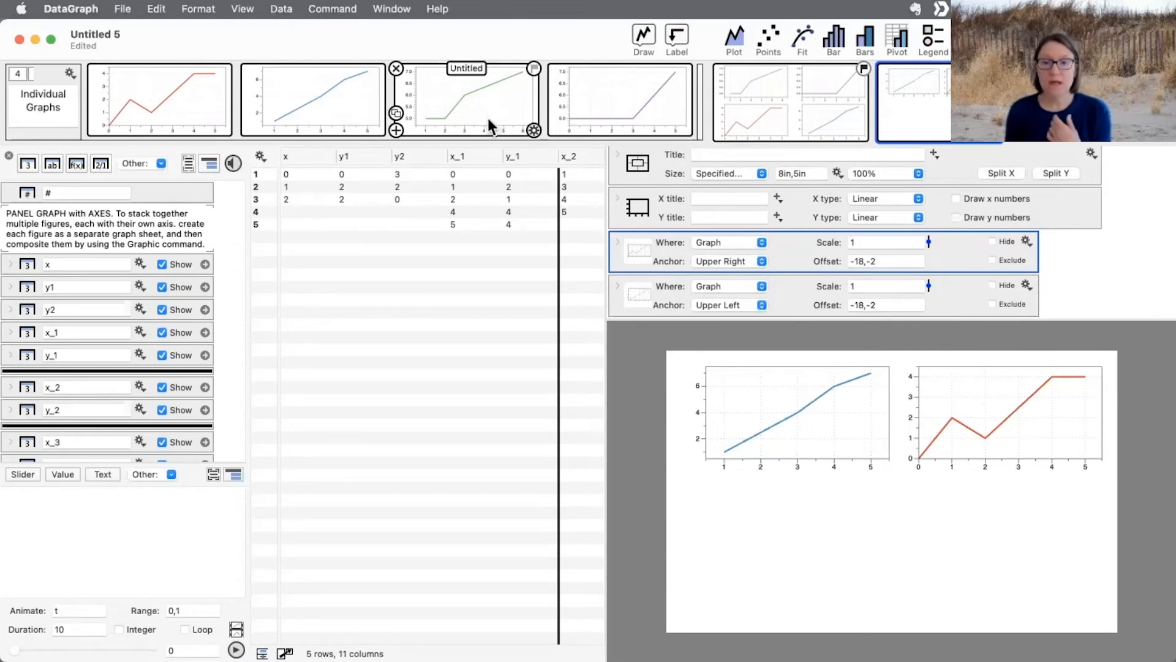
{"action": "left_click_drag", "start_coordinate": [465, 87], "coordinate": [729, 215]}
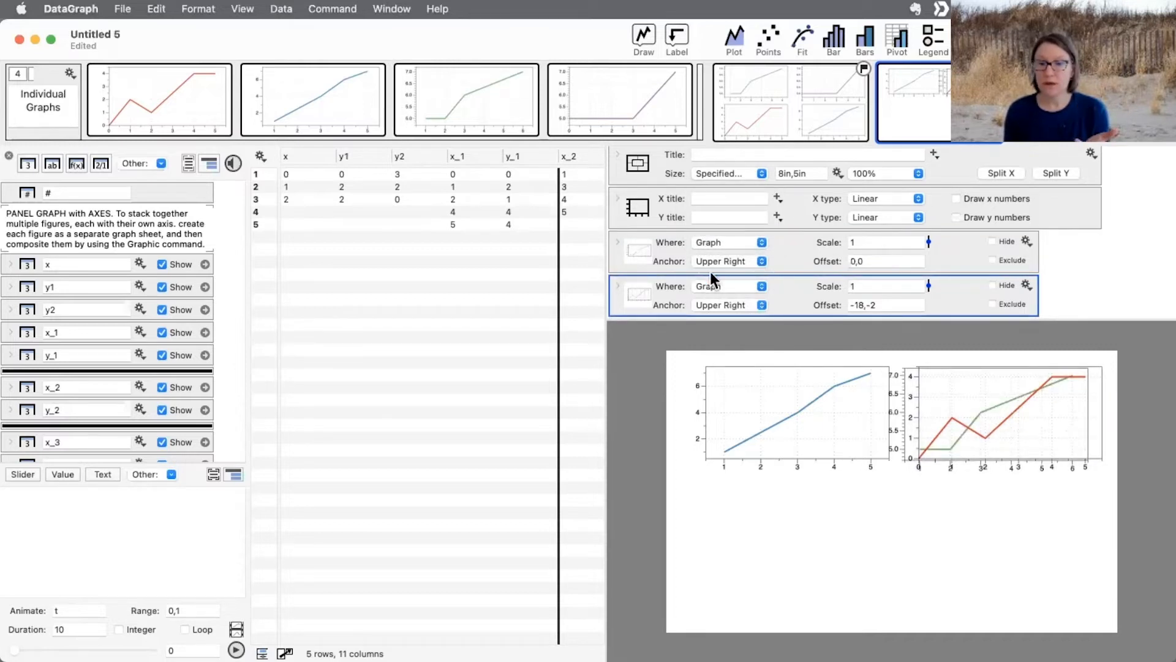
{"action": "left_click", "coordinate": [723, 259]}
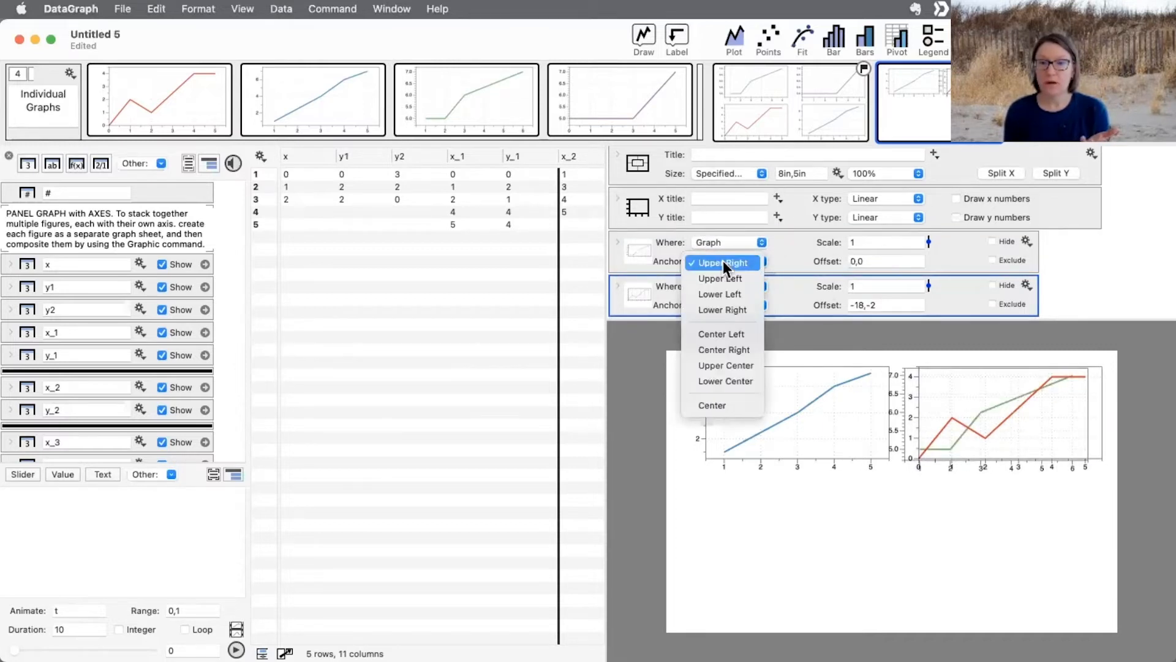
{"action": "left_click", "coordinate": [721, 296]}
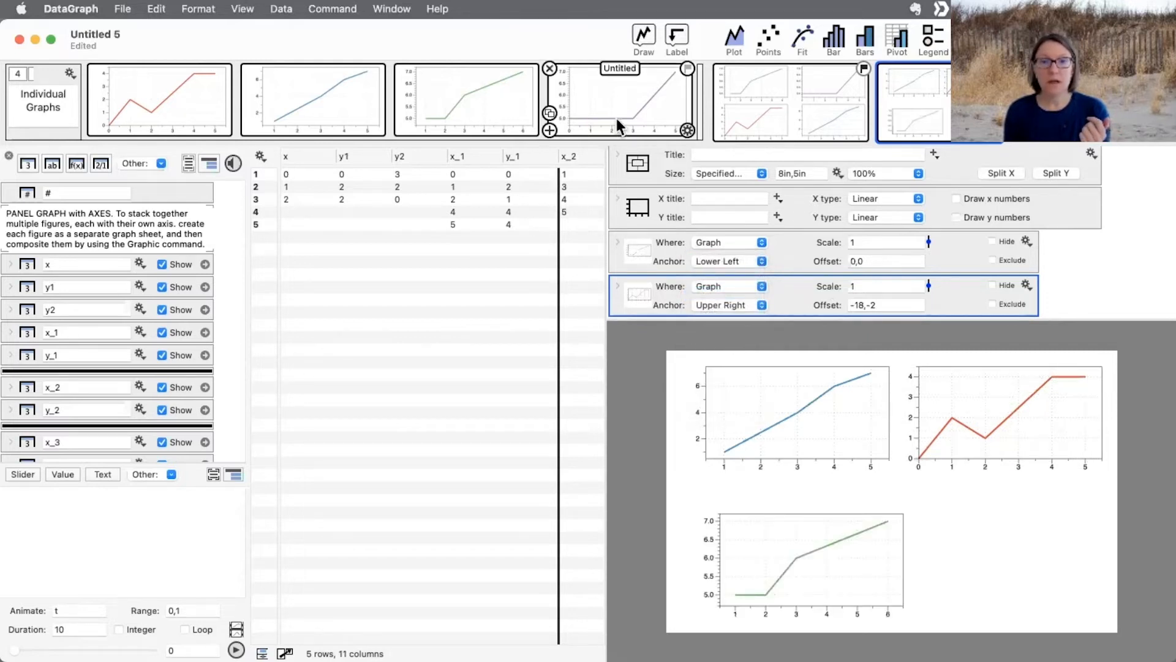
- Add the fourth individual graph to the panel, anchored at Lower Right with an offset of about -23,-1
{"action": "scroll", "coordinate": [935, 307], "scroll_direction": "up", "scroll_amount": 1}
{"action": "left_click_drag", "start_coordinate": [935, 298], "coordinate": [934, 300]}
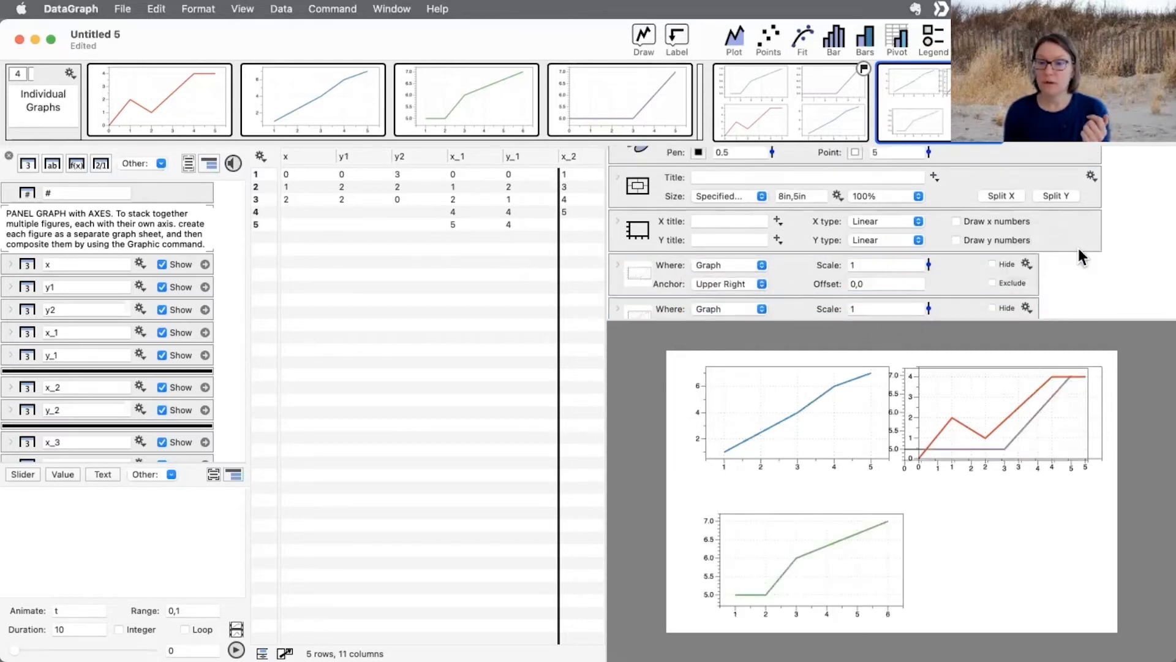
{"action": "left_click", "coordinate": [743, 282]}
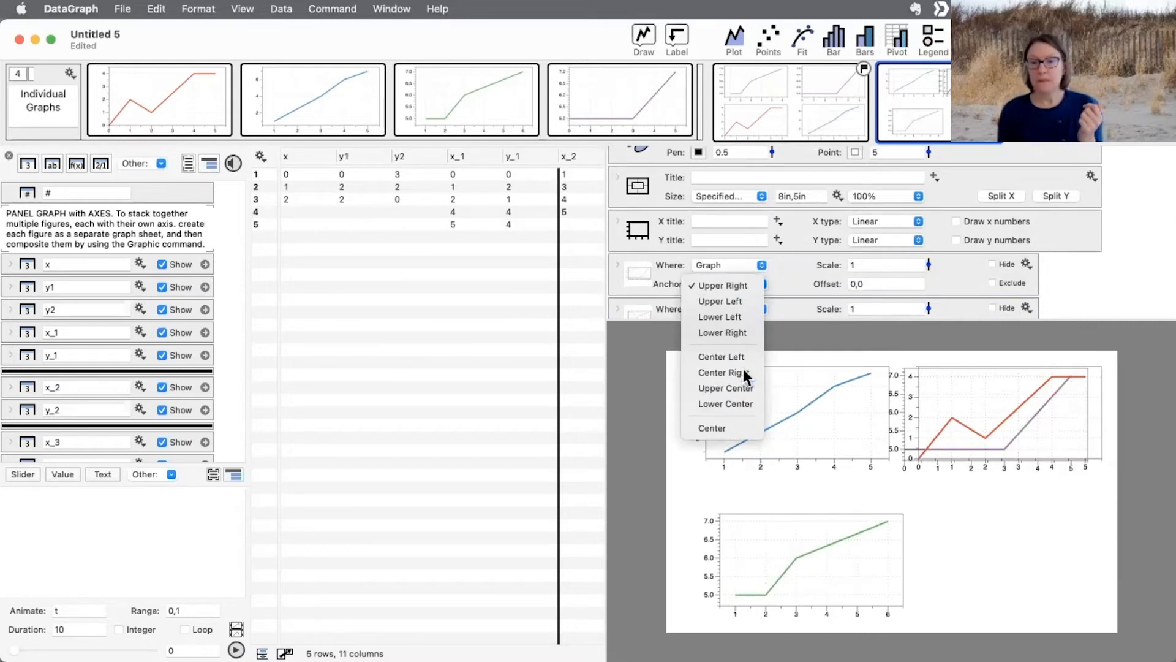
{"action": "left_click", "coordinate": [742, 333]}
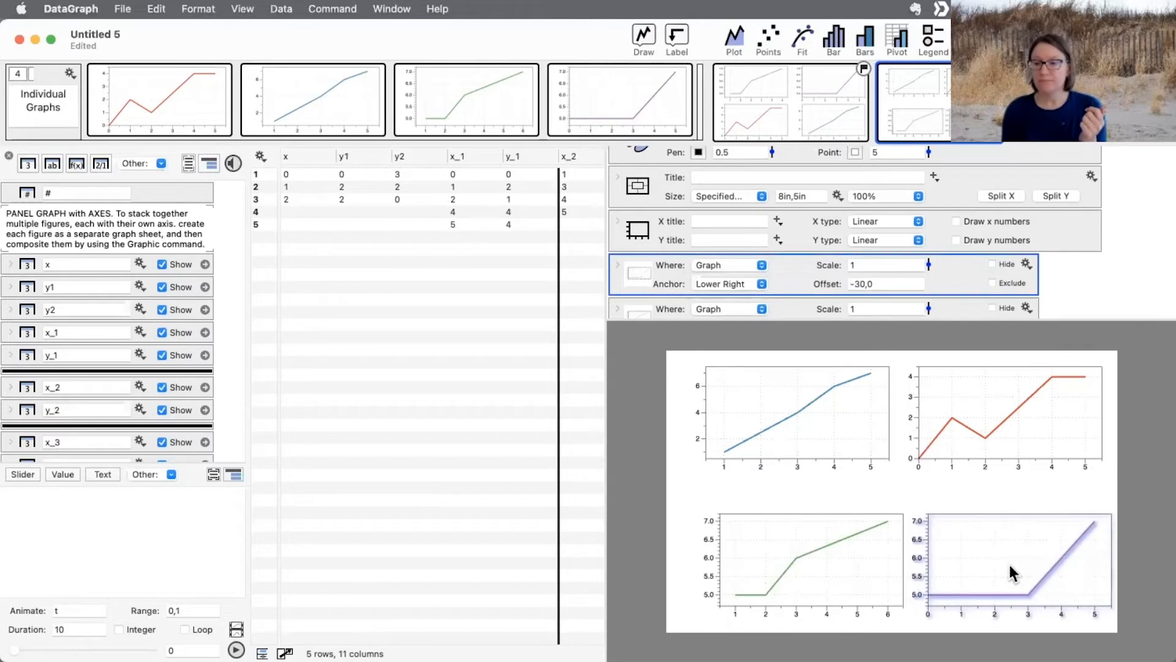
{"action": "left_click_drag", "start_coordinate": [1007, 564], "coordinate": [1007, 564]}
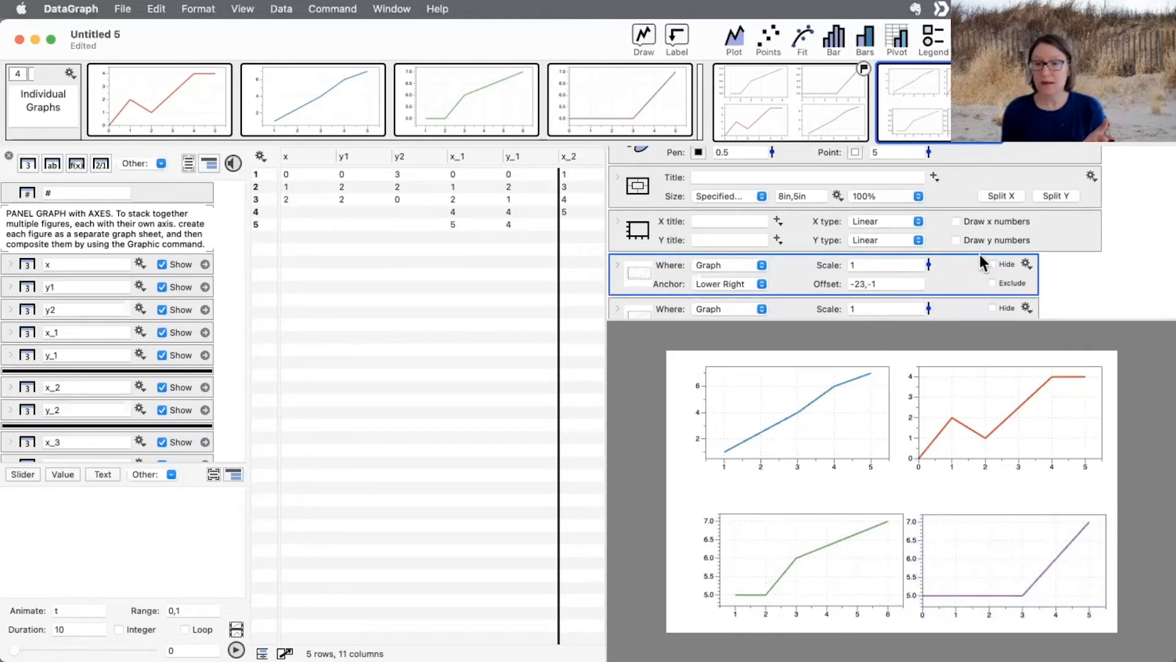
- Reset the offset of the Lower Right graph in the panel to 0,0
{"action": "scroll", "coordinate": [980, 255], "scroll_direction": "down", "scroll_amount": 2}
{"action": "left_click", "coordinate": [838, 238]}
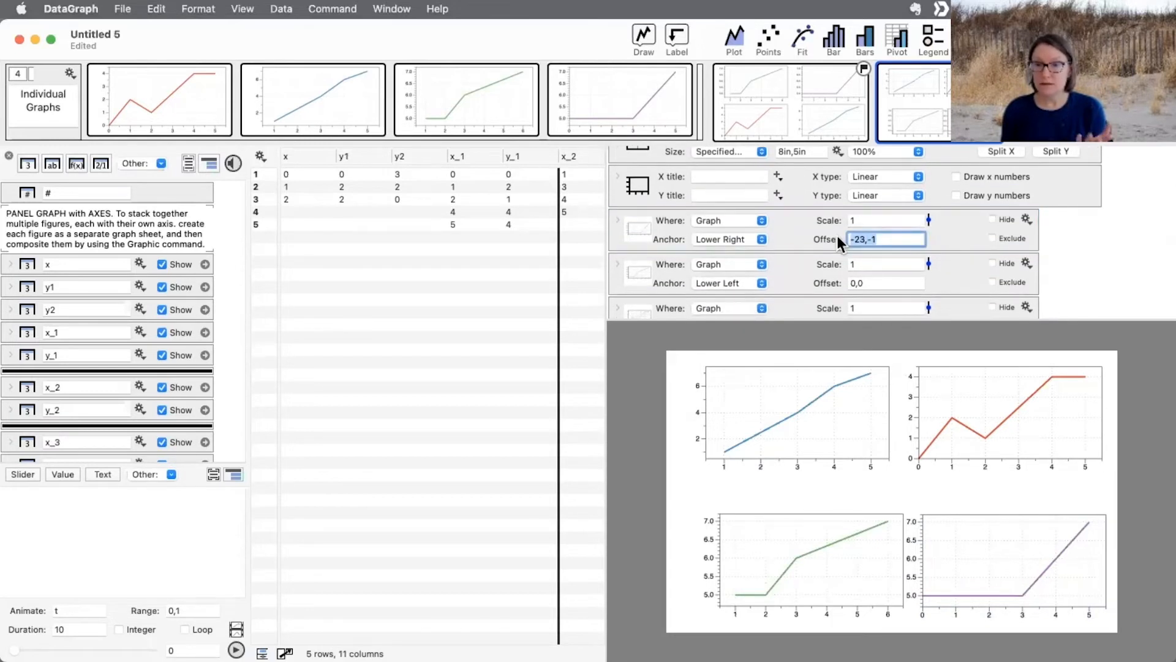
{"action": "type", "text": "0"}
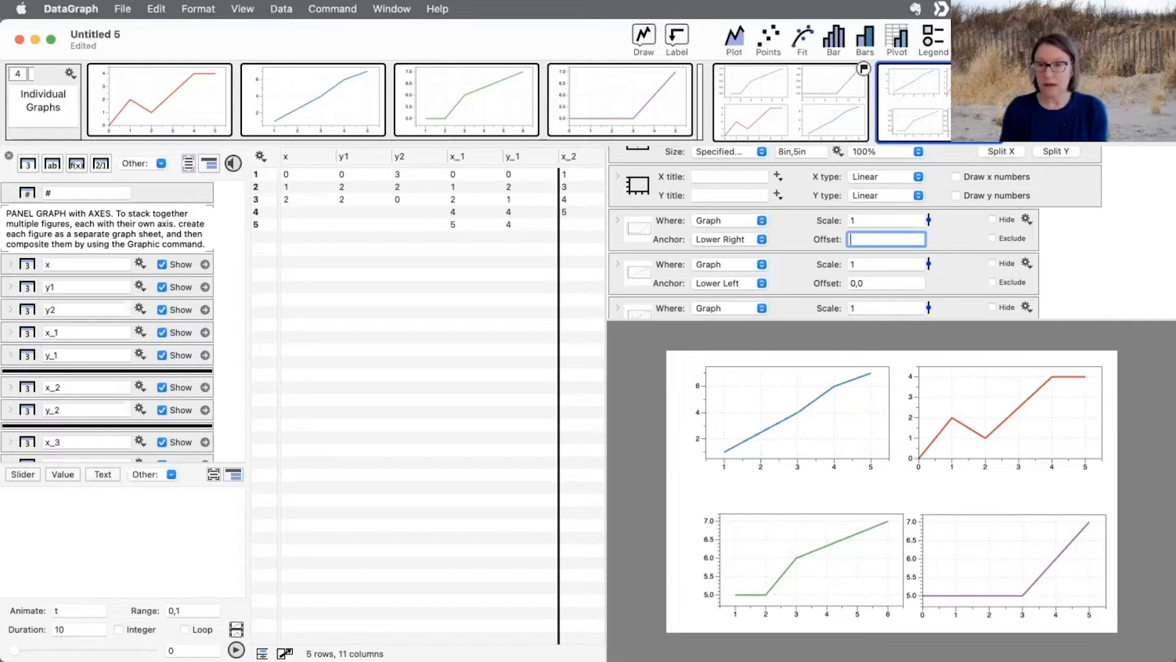
{"action": "type", "text": "0"}
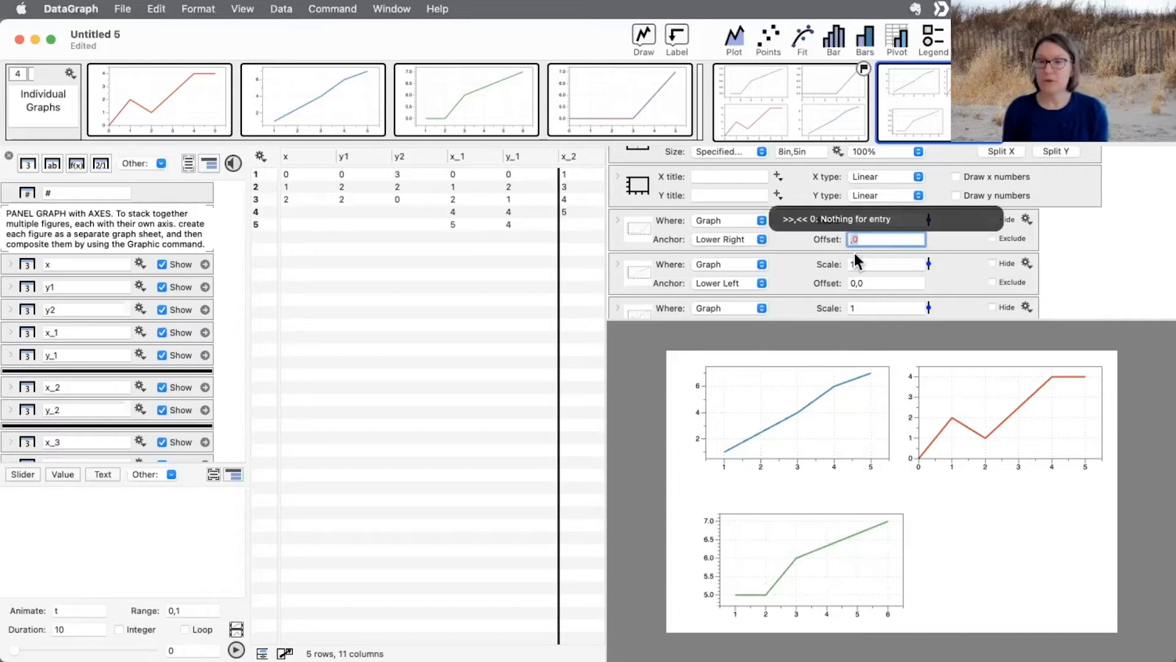
{"action": "left_click_drag", "start_coordinate": [875, 240], "coordinate": [796, 250]}
{"action": "type", "text": "0,"}
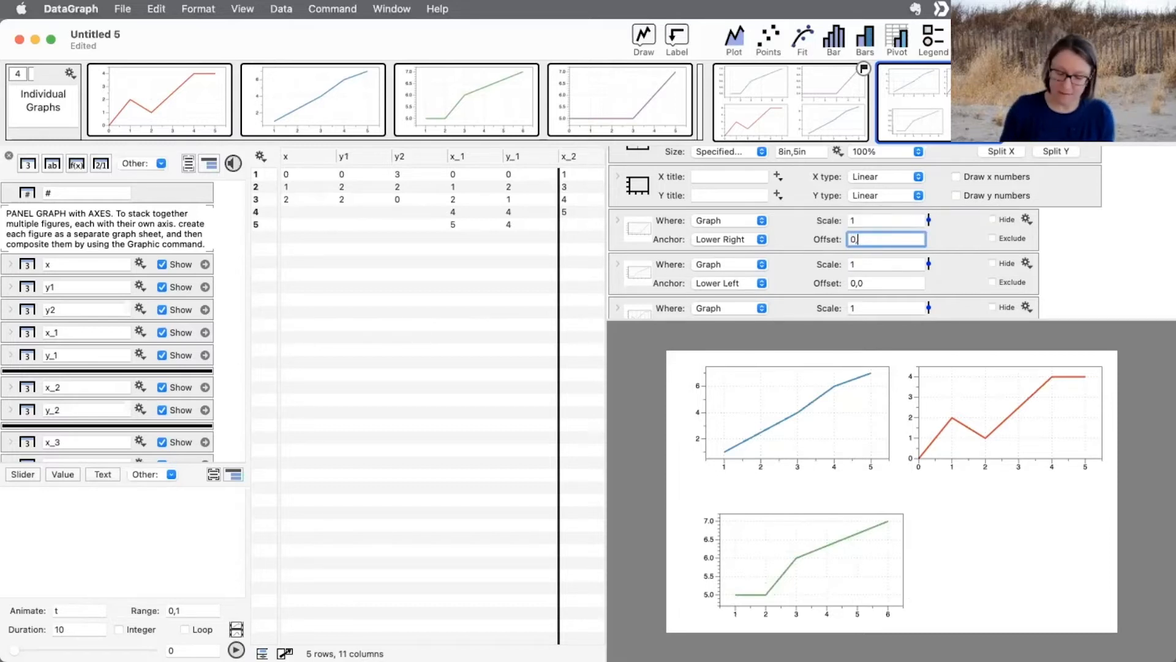
{"action": "type", "text": "0"}
{"action": "key", "text": "Return"}
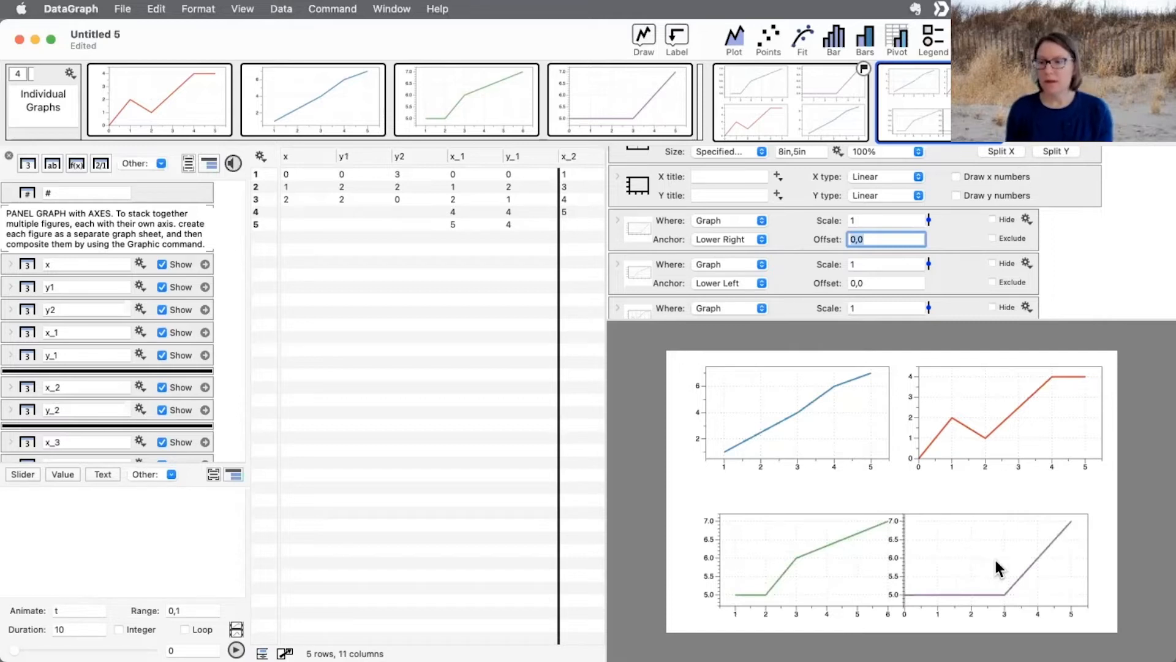
- Reset the offset of the red graph anchored at Upper Right to 0,0
{"action": "left_click", "coordinate": [1002, 414]}
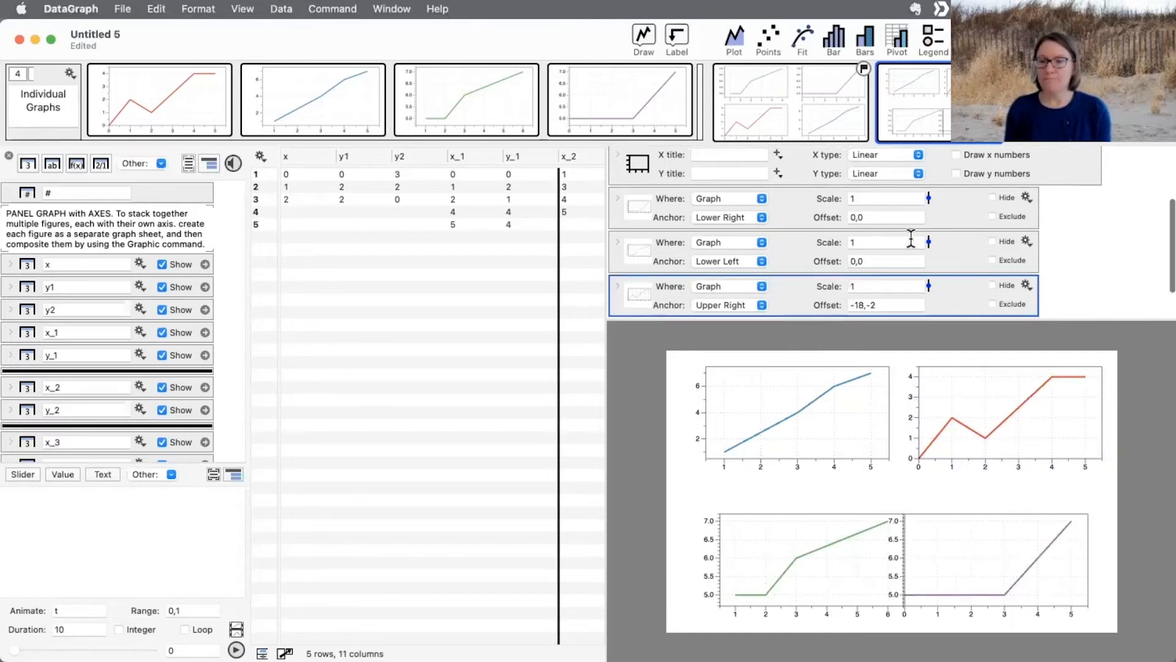
{"action": "left_click", "coordinate": [882, 300]}
{"action": "type", "text": "0,0"}
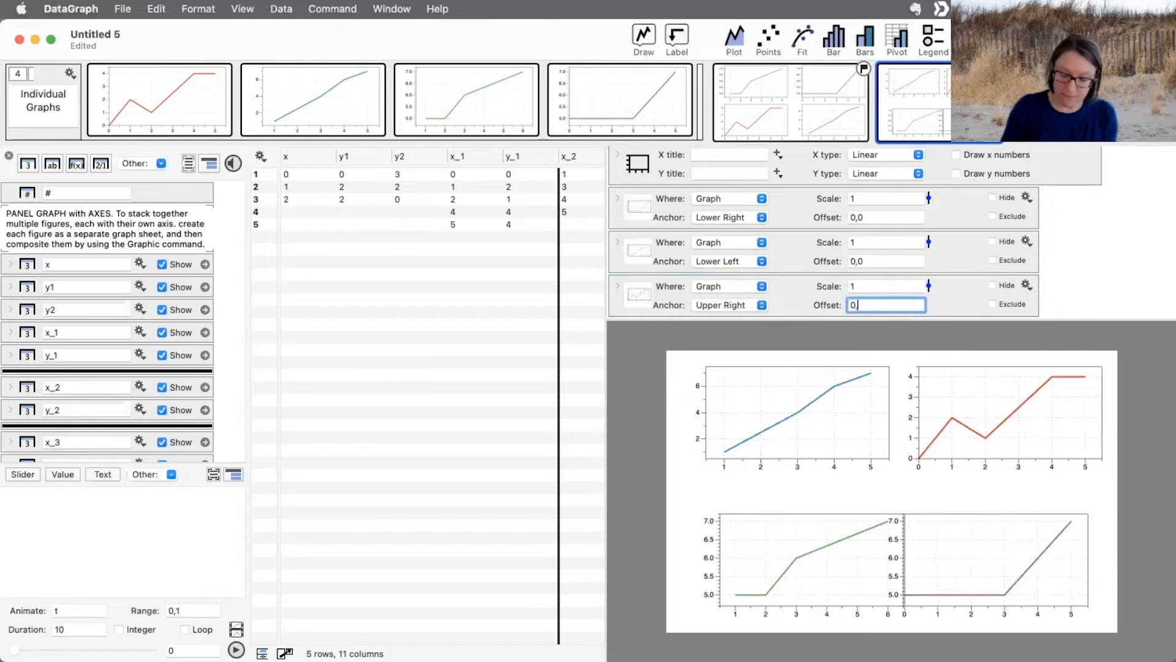
{"action": "key", "text": "Return"}
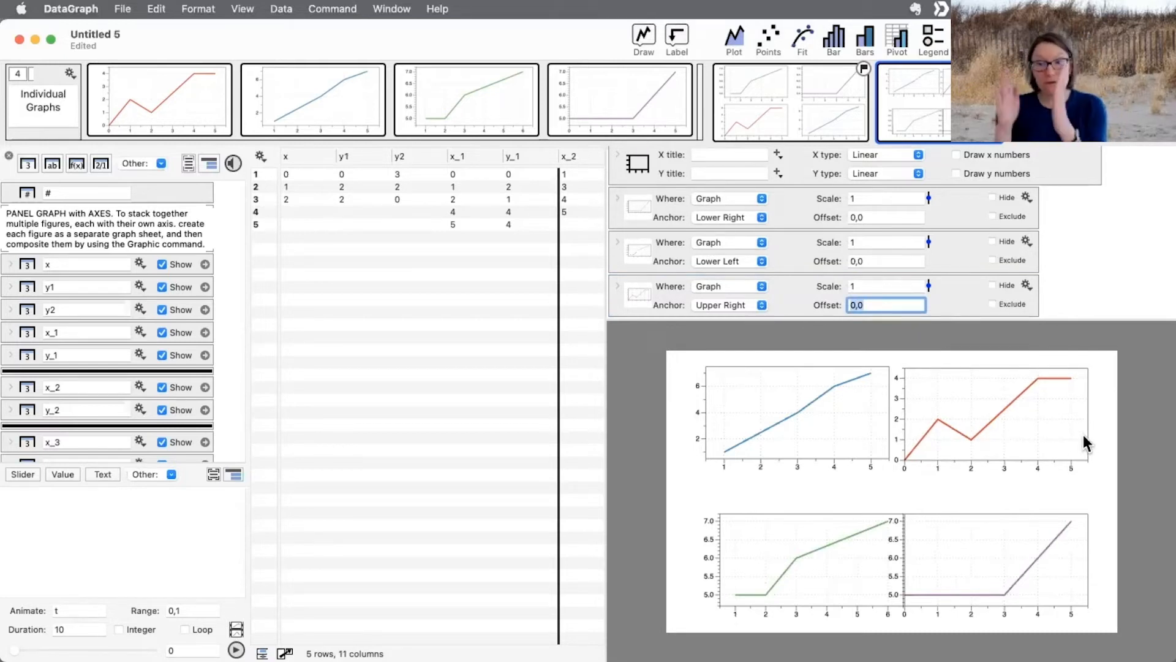
- Reset the offset of the blue graph anchored at Upper Left to 0,0
{"action": "scroll", "coordinate": [982, 234], "scroll_direction": "up", "scroll_amount": 3}
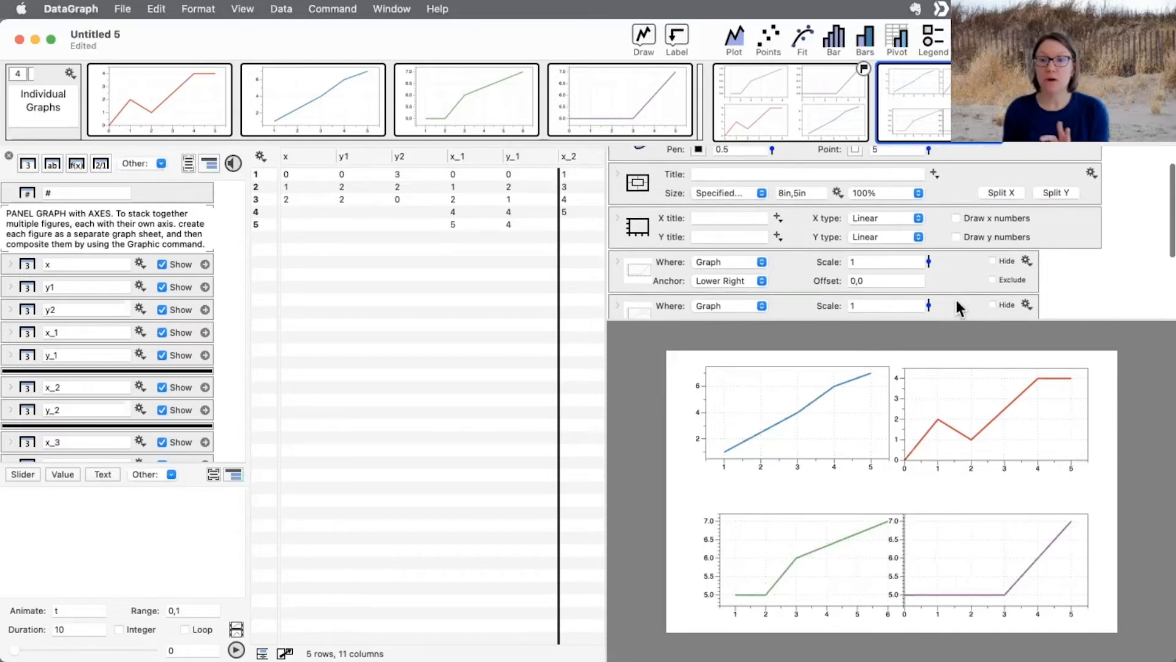
{"action": "scroll", "coordinate": [957, 299], "scroll_direction": "down", "scroll_amount": 5}
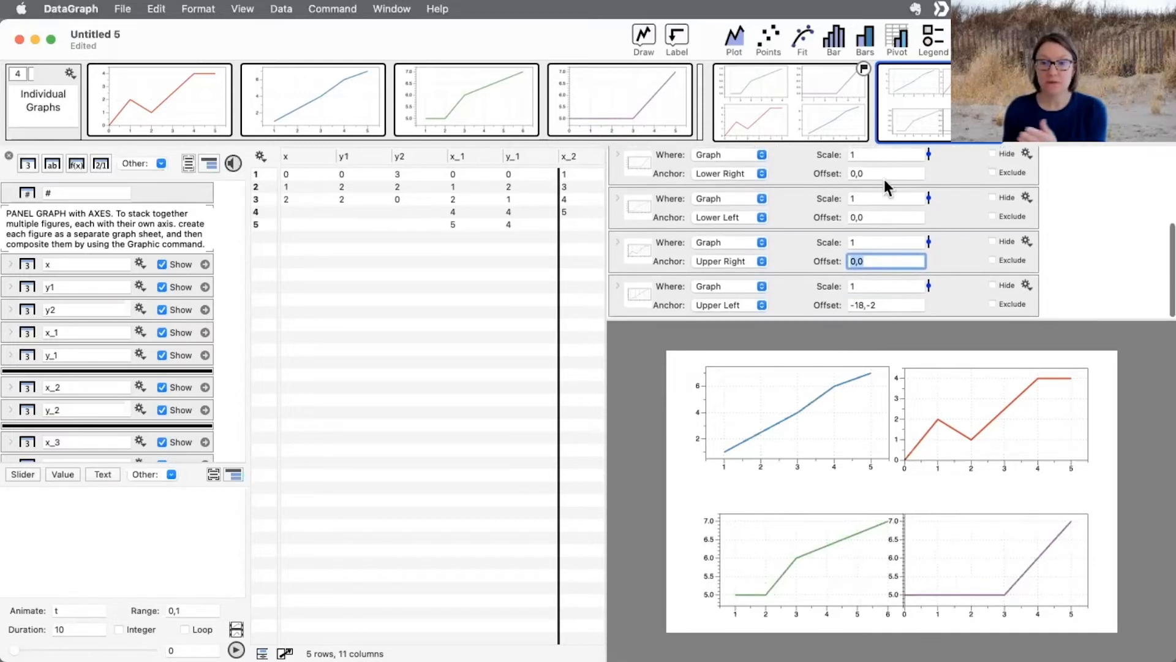
{"action": "left_click", "coordinate": [882, 304]}
{"action": "type", "text": "0,0"}
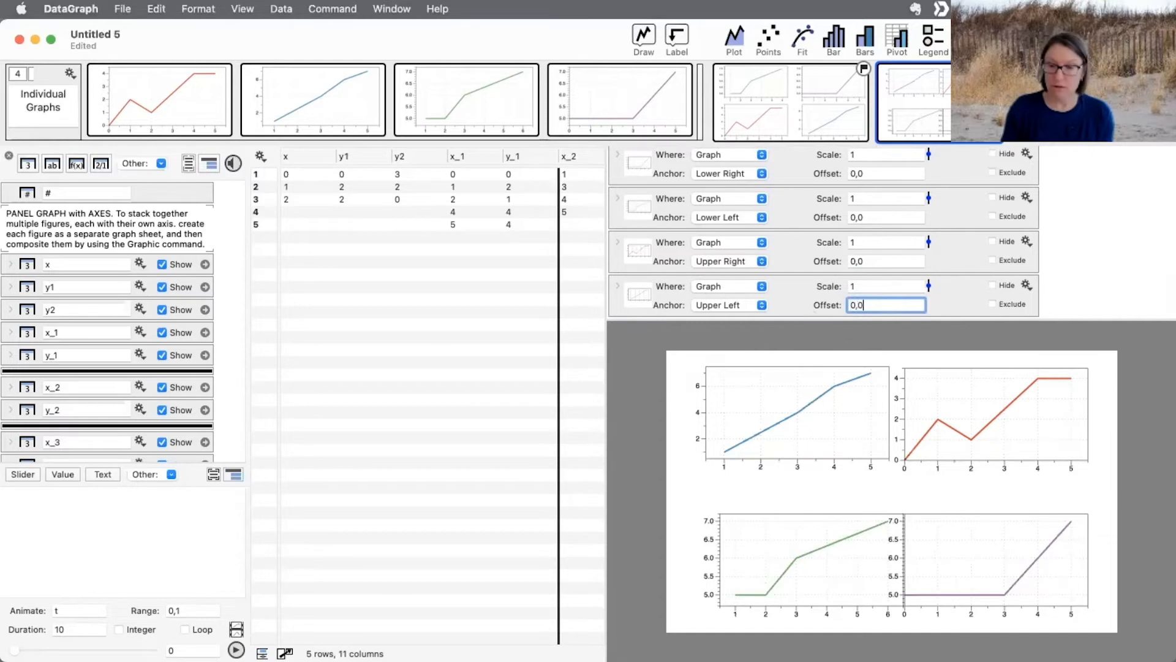
{"action": "key", "text": "Return"}
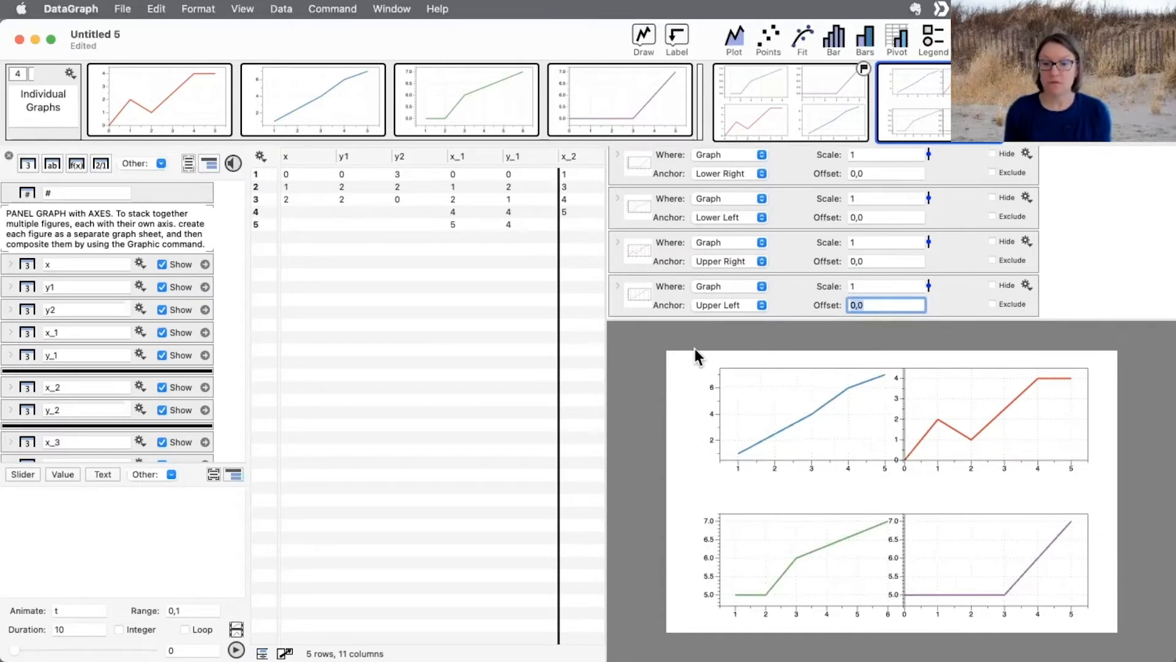
- Widen the panel graph by setting its specified size to 9in,5in
{"action": "scroll", "coordinate": [848, 216], "scroll_direction": "up", "scroll_amount": 5}
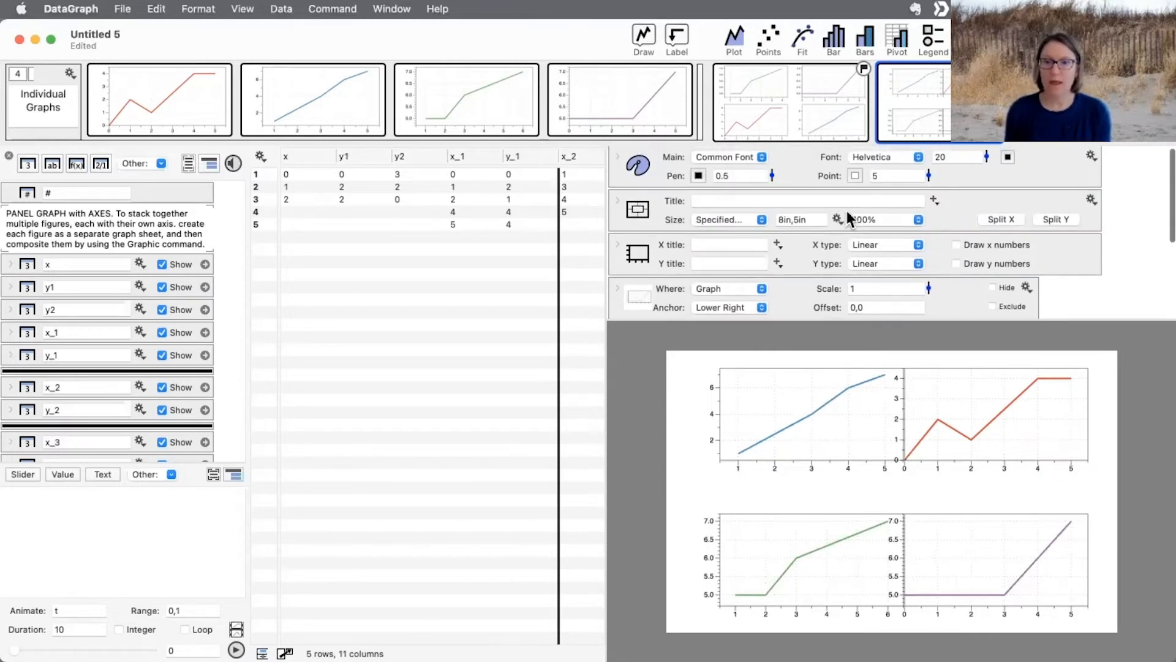
{"action": "left_click", "coordinate": [798, 220]}
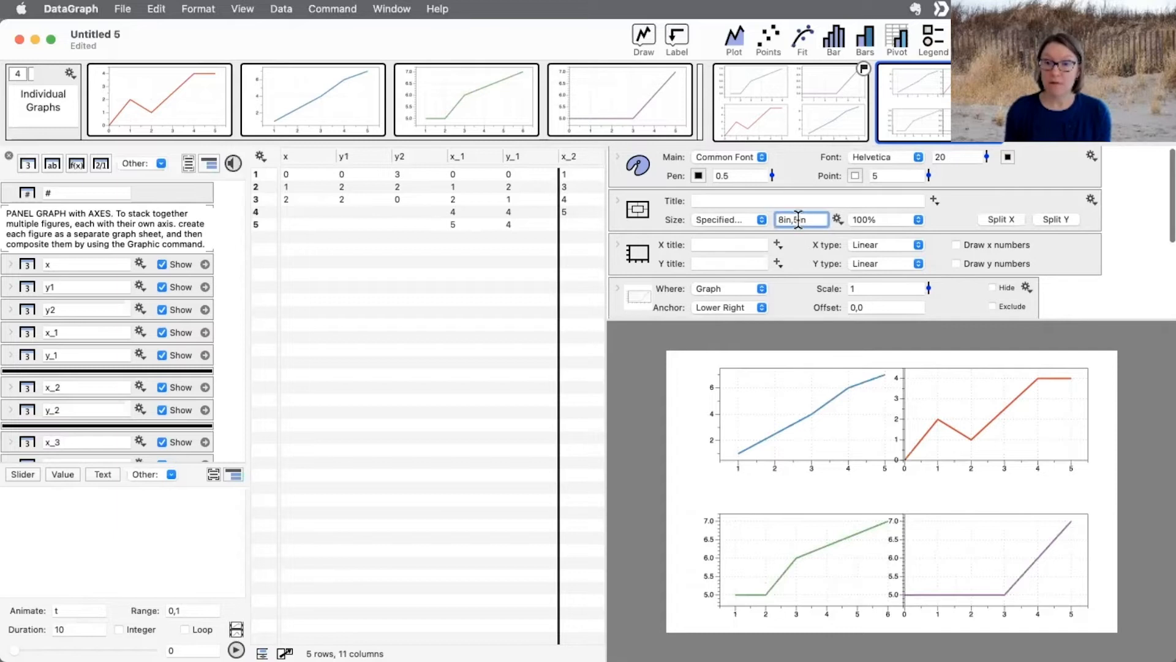
{"action": "key", "text": "Left"}
{"action": "key", "text": "Left"}
{"action": "key", "text": "Left"}
{"action": "key", "text": "Left"}
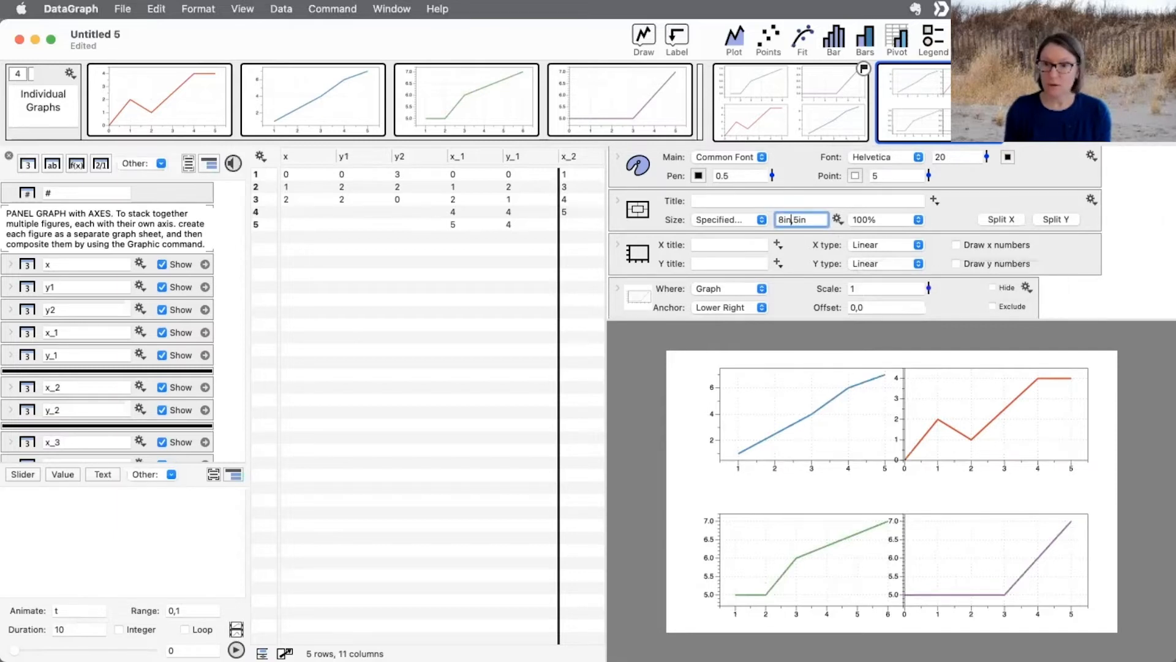
{"action": "key", "text": "BackSpace"}
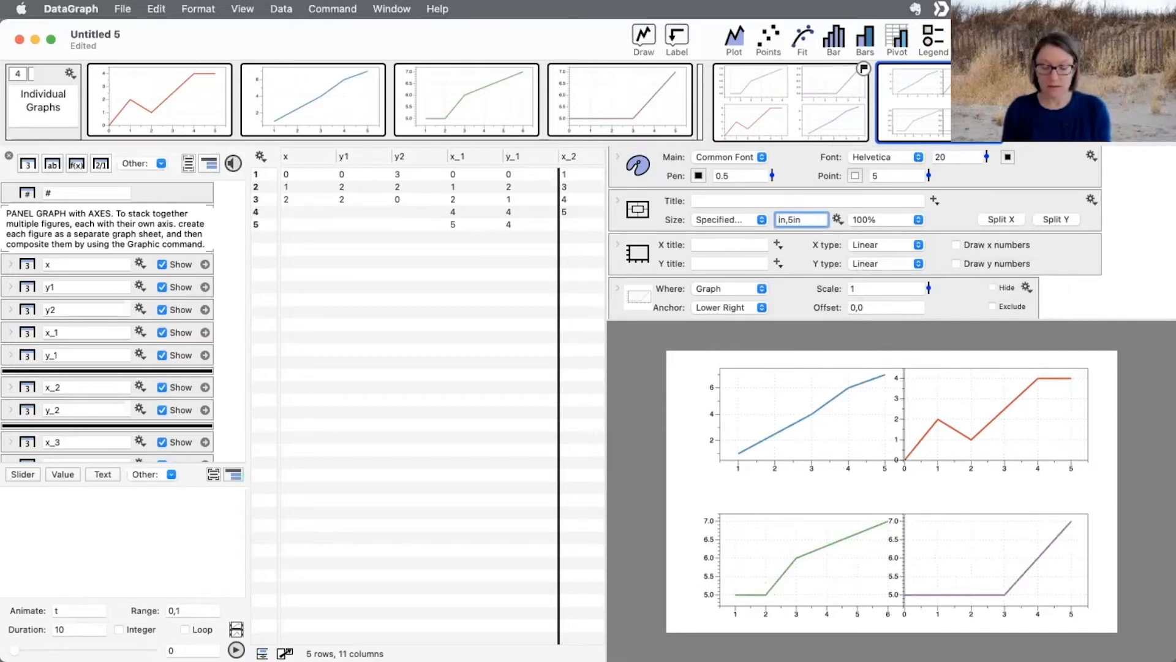
{"action": "type", "text": "9"}
{"action": "key", "text": "Return"}
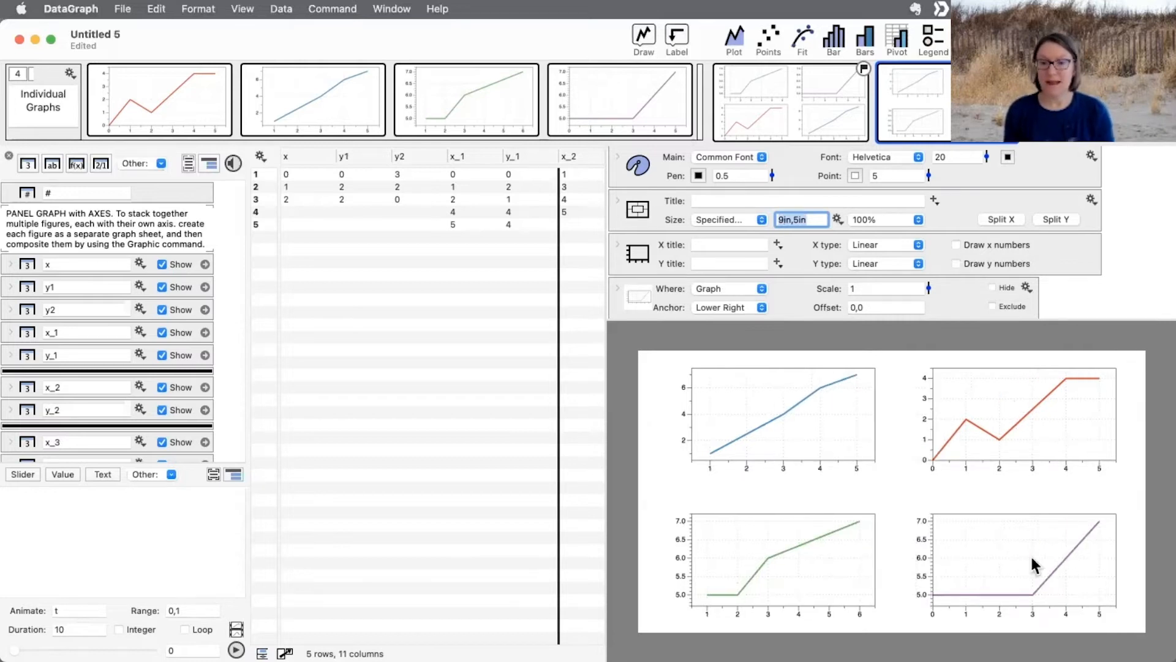
{"action": "left_click", "coordinate": [1149, 294]}
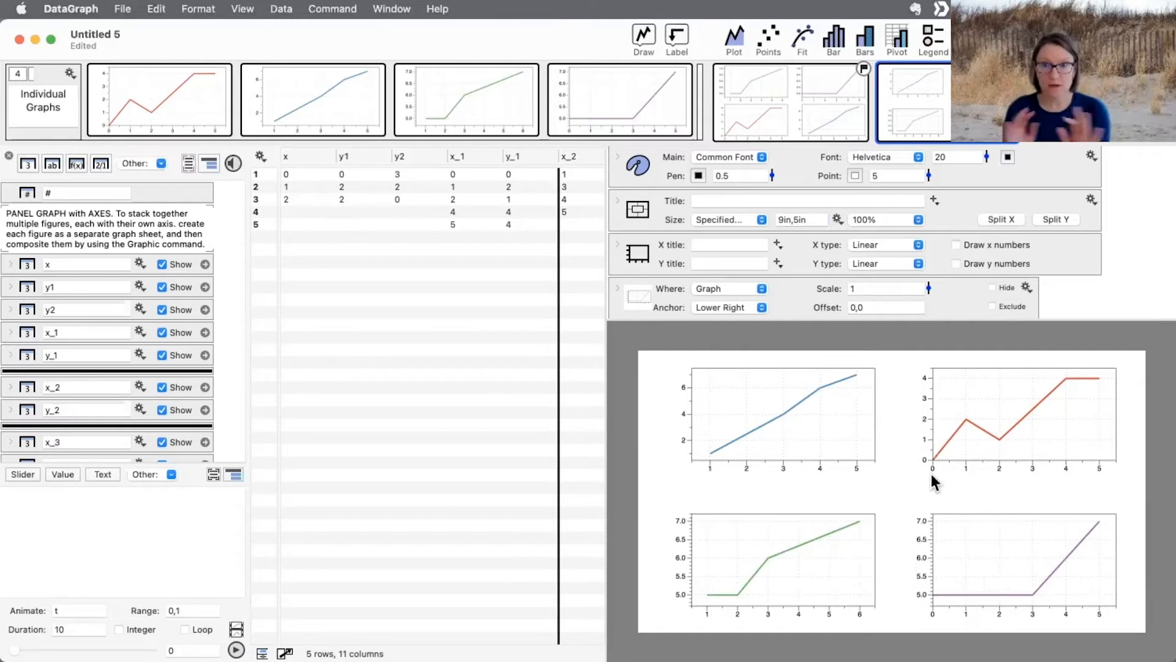
- Change the fifth x_1 value in the data table to 6 and add 7 as the sixth value
{"action": "double_click", "coordinate": [461, 225]}
{"action": "type", "text": "6"}
{"action": "key", "text": "Return"}
{"action": "type", "text": "7"}
{"action": "key", "text": "Return"}
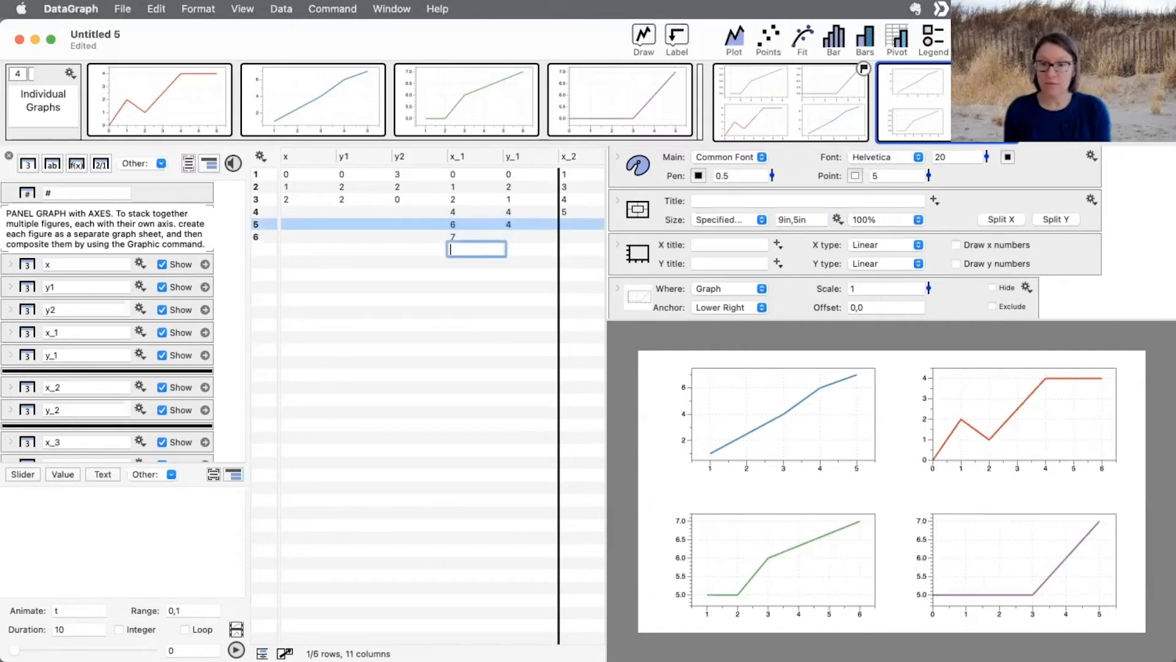
- Enter 12 as the sixth y_1 value, then check the red individual graph and return to the panel graph
{"action": "double_click", "coordinate": [515, 236]}
{"action": "type", "text": "1"}
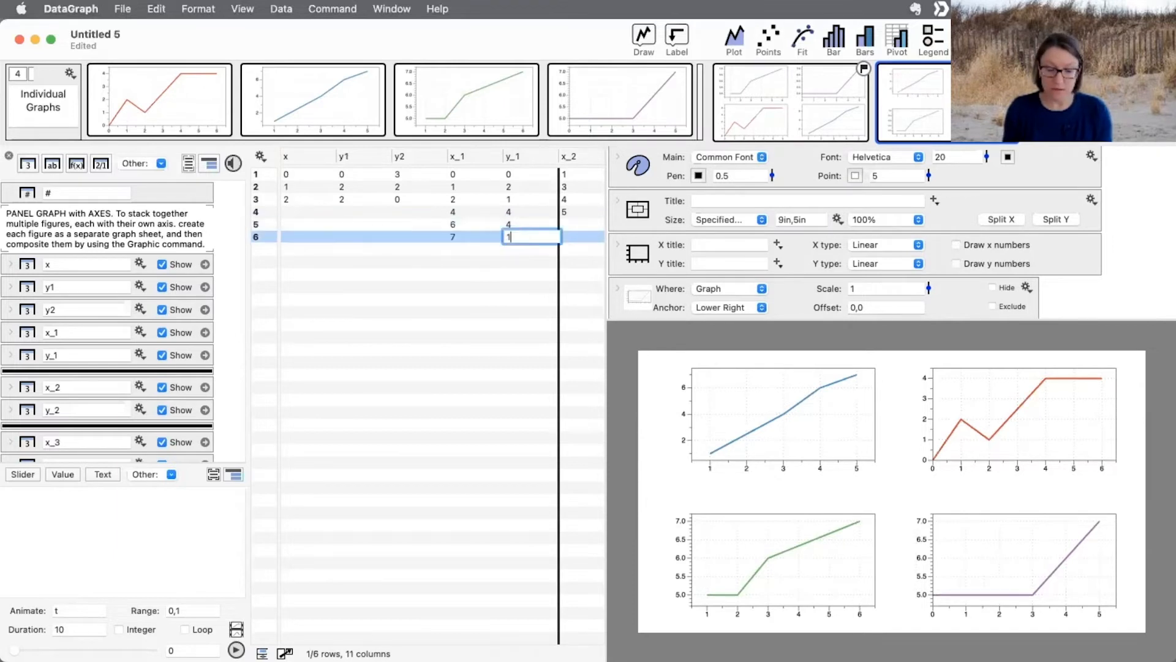
{"action": "type", "text": "2"}
{"action": "key", "text": "Return"}
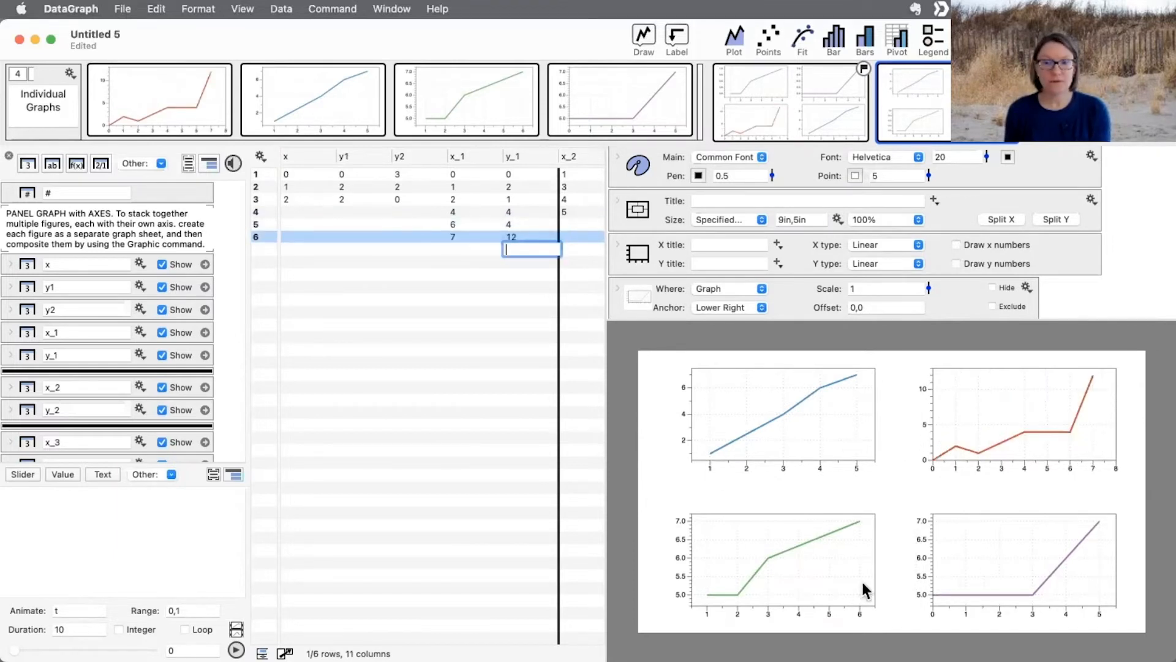
{"action": "left_click", "coordinate": [209, 109]}
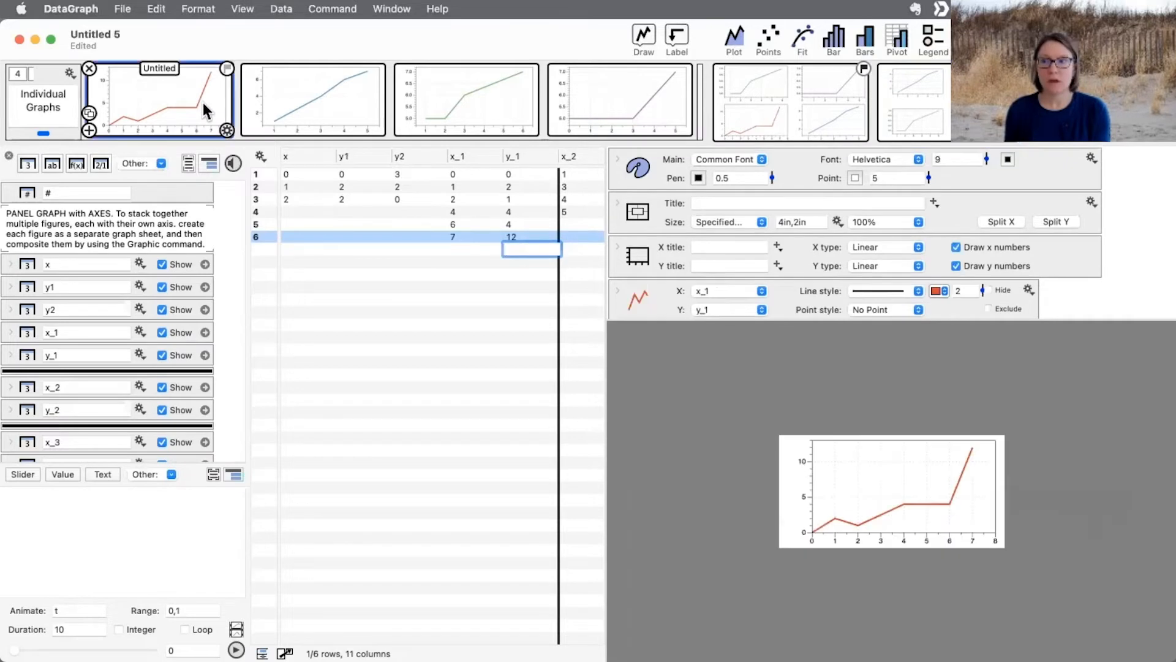
{"action": "left_click", "coordinate": [911, 123]}
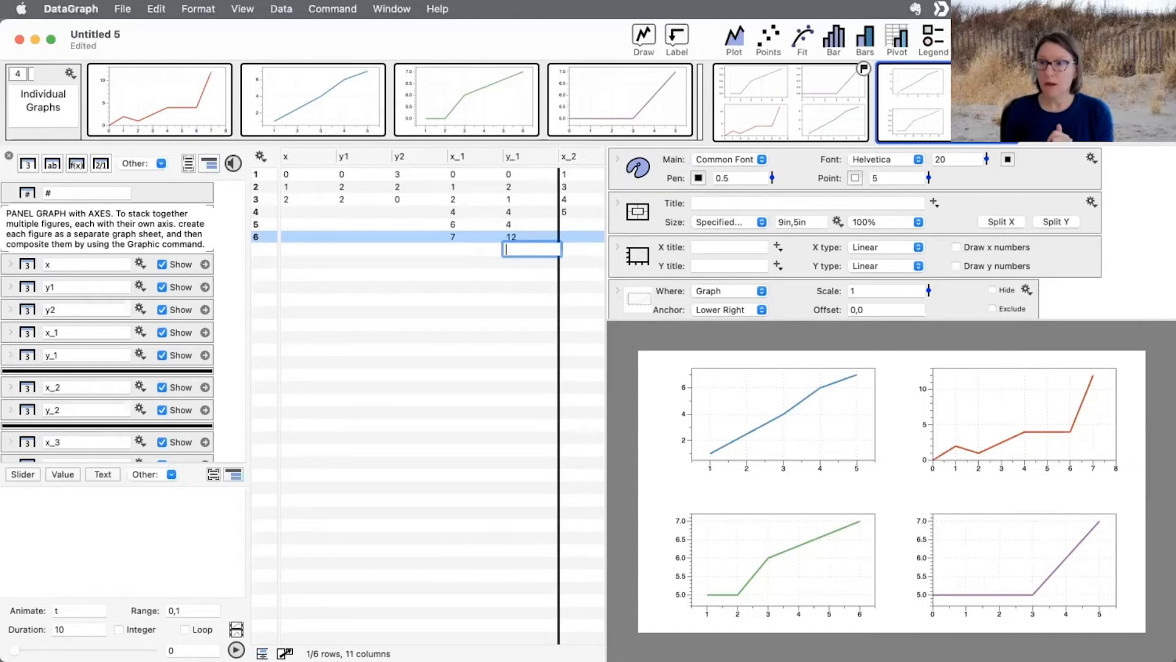
- Open an empty graph and add a line plot of y_3 against x_3
{"action": "left_click", "coordinate": [1091, 102]}
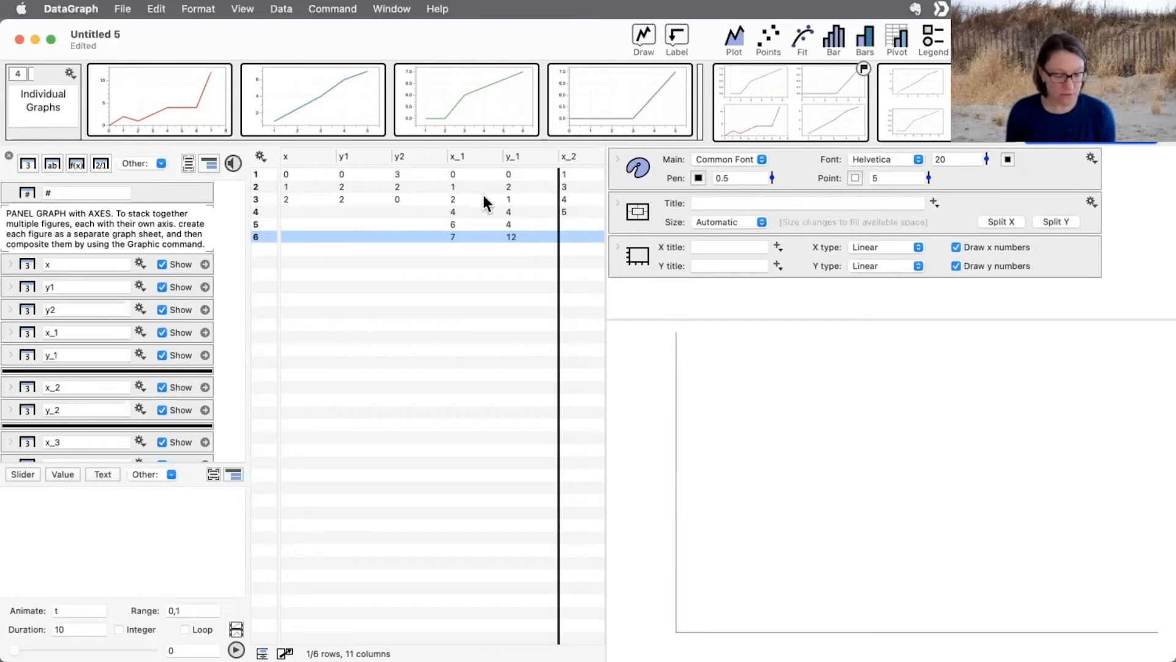
{"action": "left_click", "coordinate": [468, 156]}
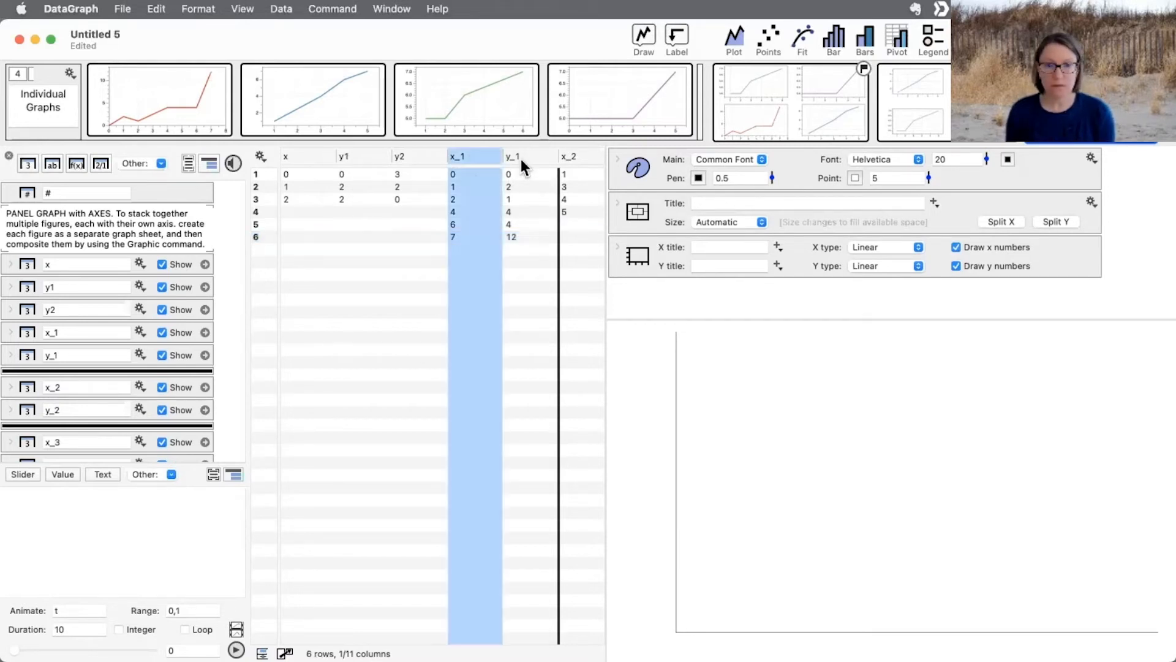
{"action": "left_click", "coordinate": [520, 154], "text": "shift"}
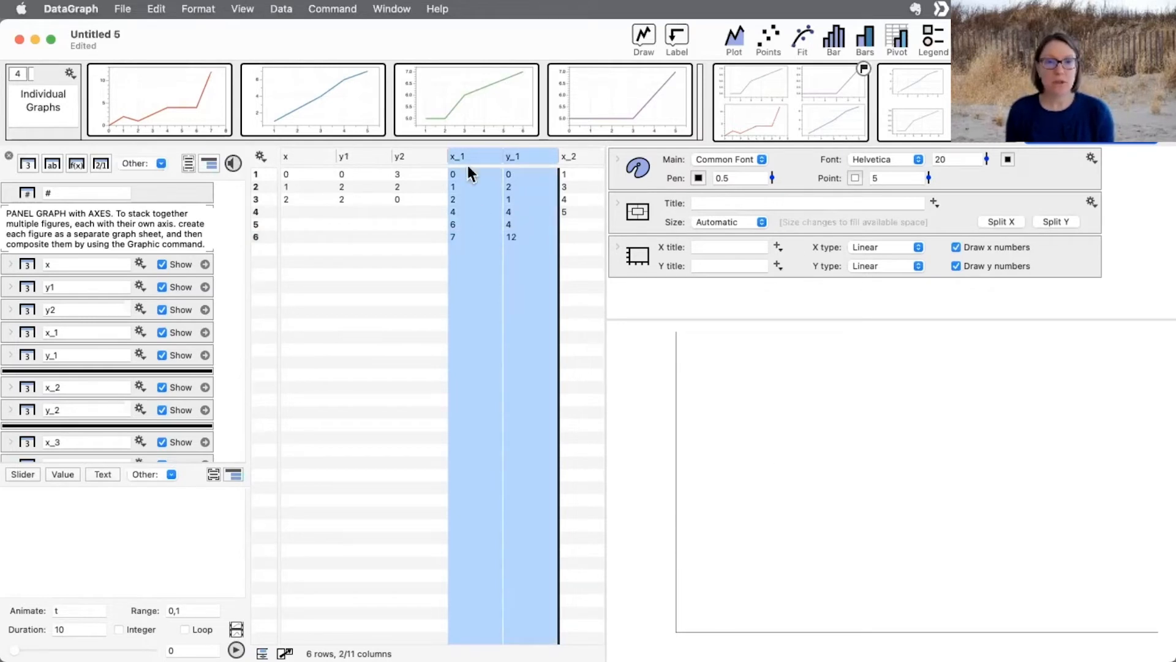
{"action": "scroll", "coordinate": [528, 207], "scroll_direction": "right", "scroll_amount": 5}
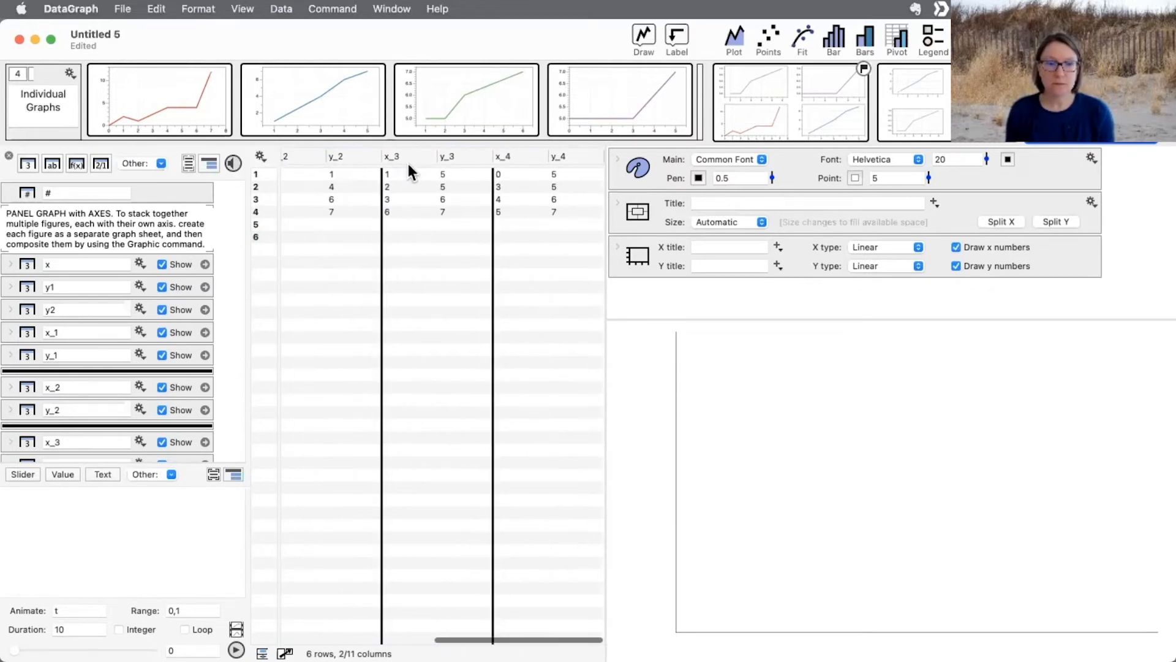
{"action": "left_click", "coordinate": [412, 157]}
{"action": "left_click", "coordinate": [475, 153], "text": "shift"}
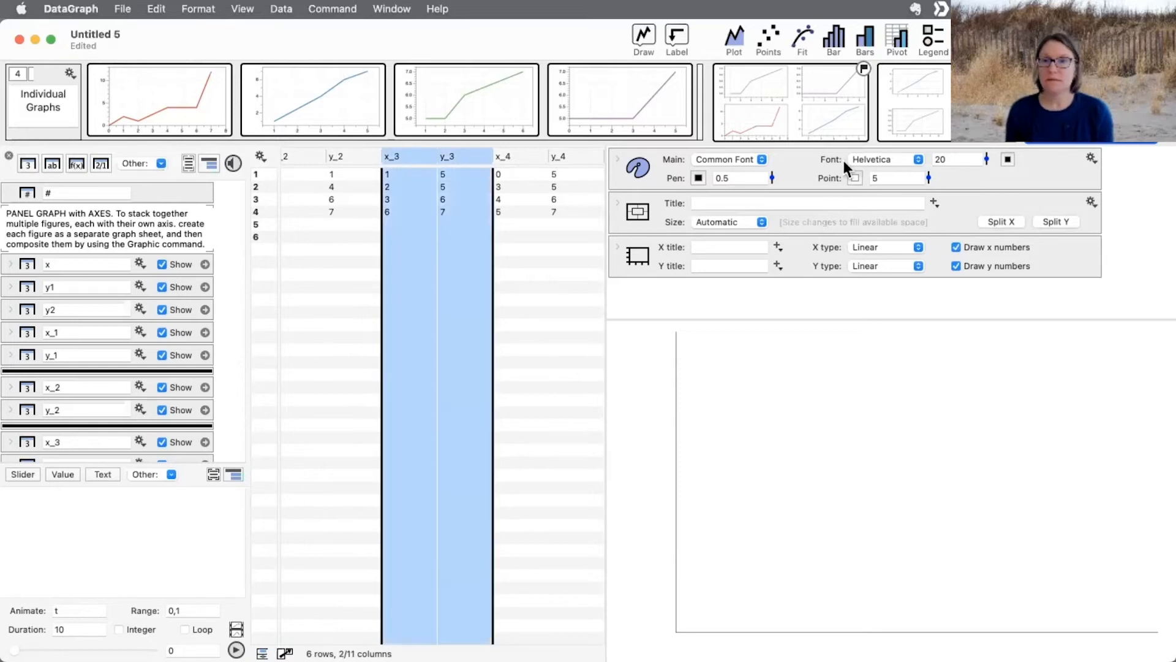
{"action": "left_click", "coordinate": [734, 40]}
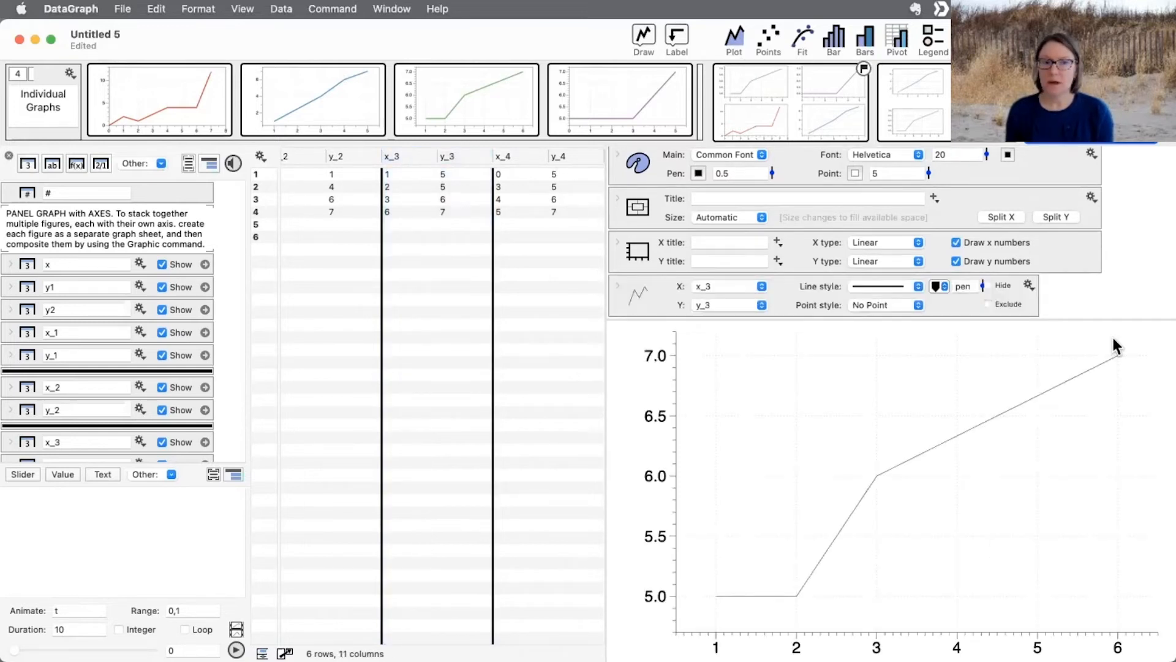
- Format the new line graph with line width 3, a specified size of 5in,3in and font size 11
{"action": "left_click_drag", "start_coordinate": [982, 286], "coordinate": [973, 260]}
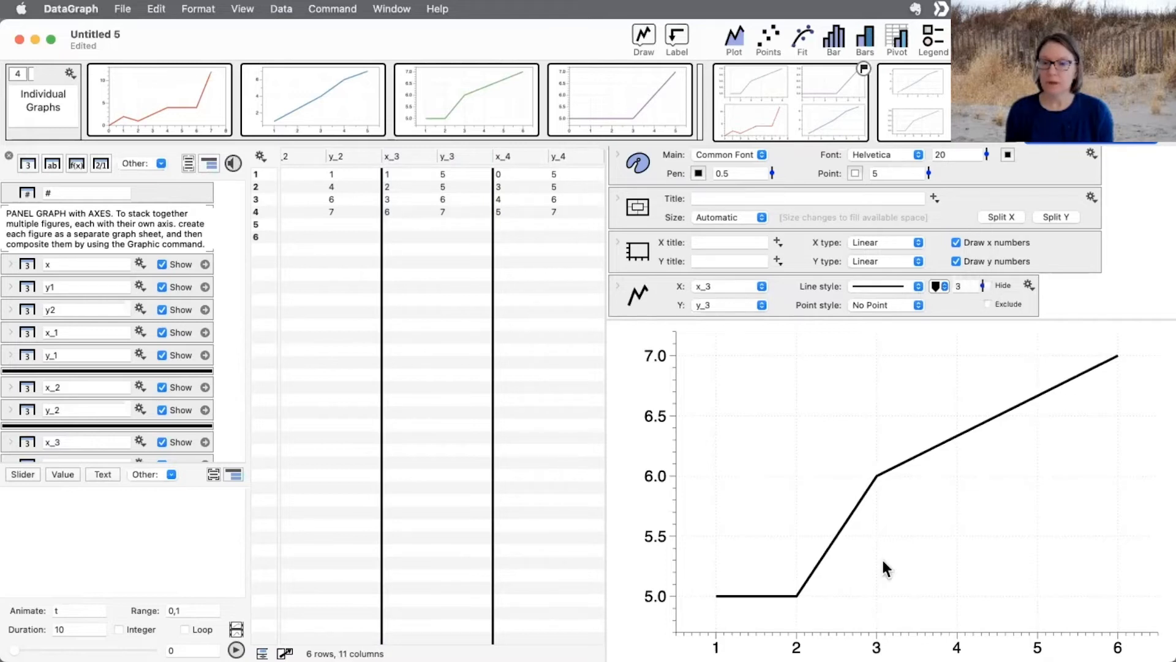
{"action": "left_click", "coordinate": [718, 213]}
{"action": "left_click", "coordinate": [715, 233]}
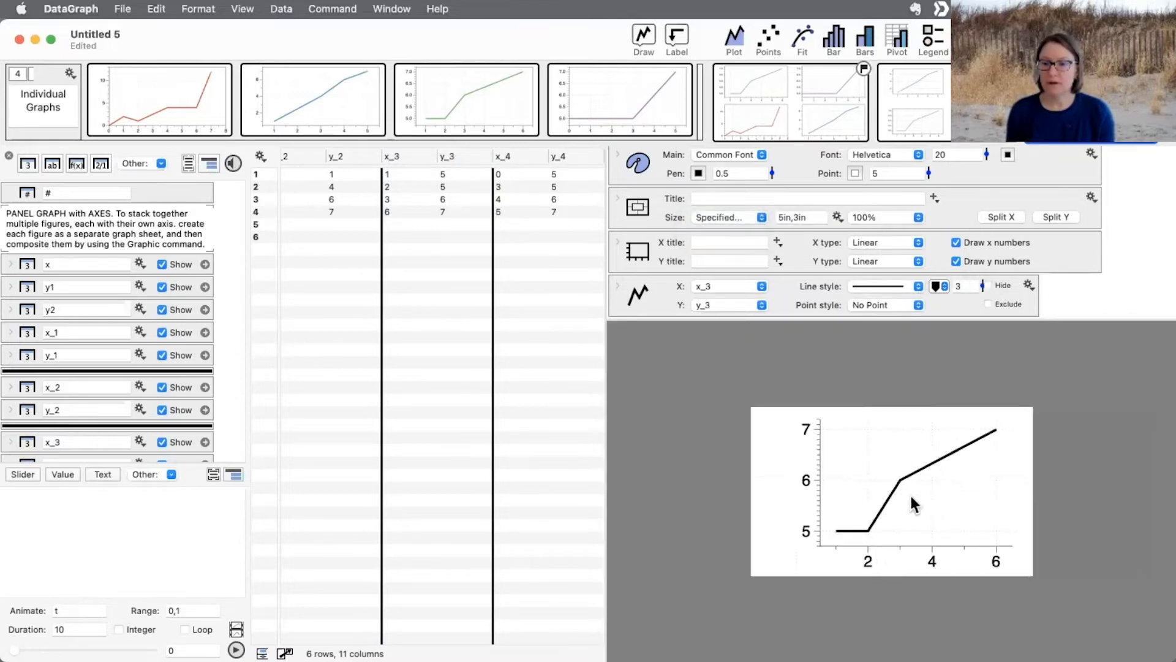
{"action": "left_click_drag", "start_coordinate": [986, 154], "coordinate": [986, 164]}
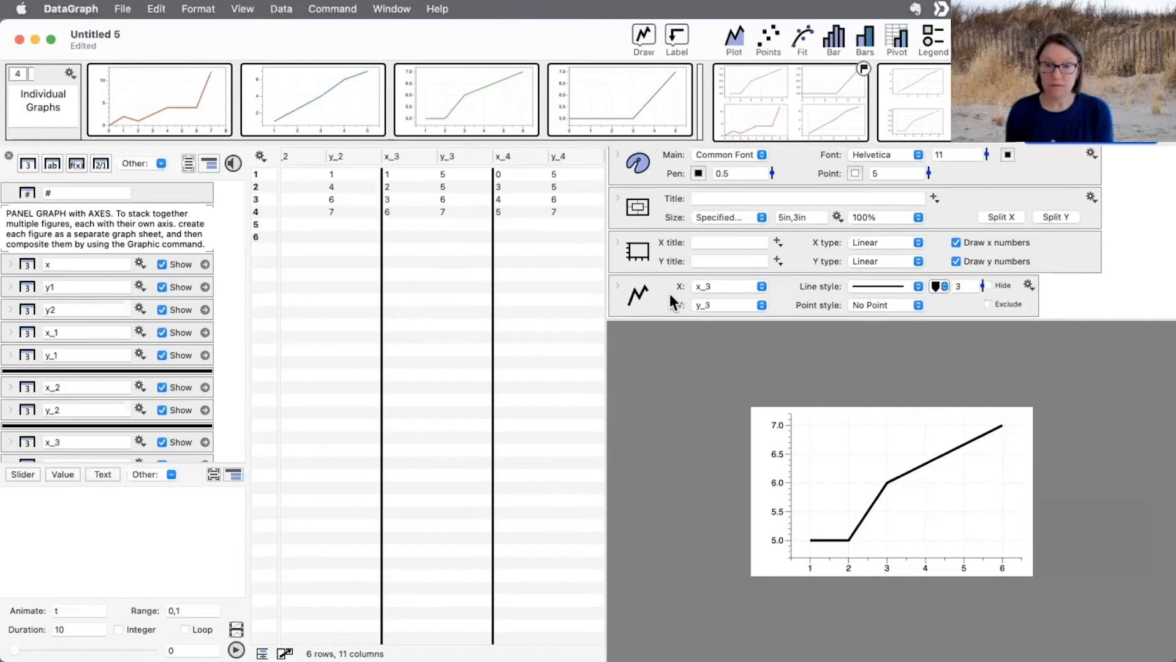
- Insert the red individual graph as an inset, scale it to 0.45 and position it at an offset of about 6,98
{"action": "left_click_drag", "start_coordinate": [162, 97], "coordinate": [650, 305]}
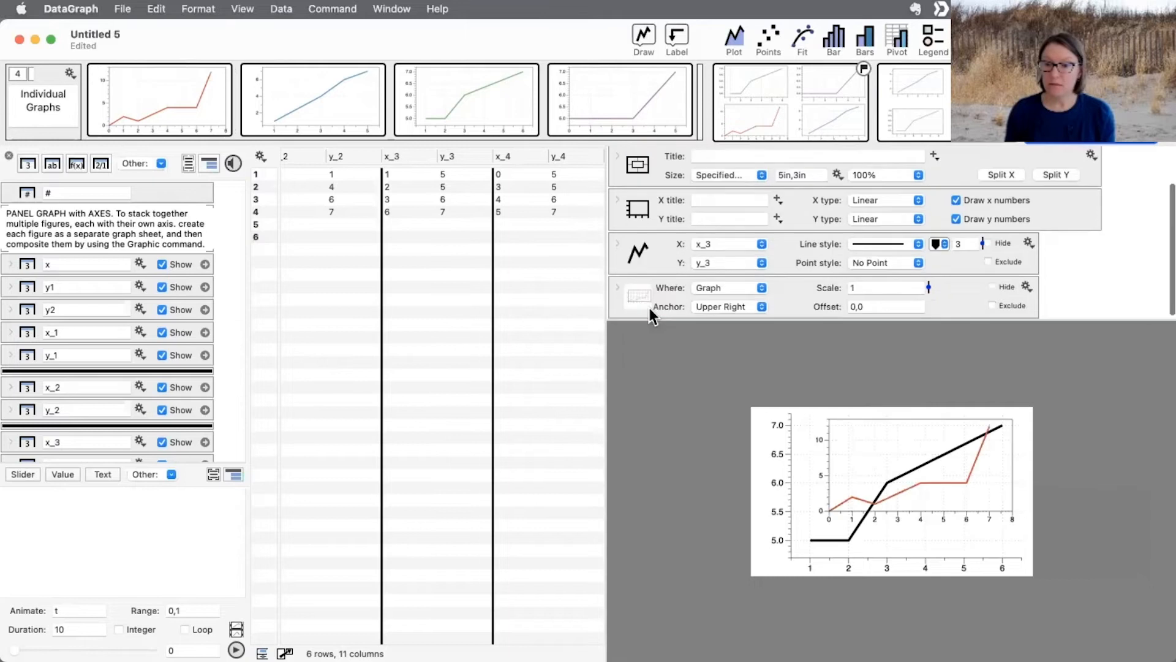
{"action": "left_click_drag", "start_coordinate": [928, 289], "coordinate": [929, 302]}
{"action": "left_click_drag", "start_coordinate": [990, 443], "coordinate": [994, 532]}
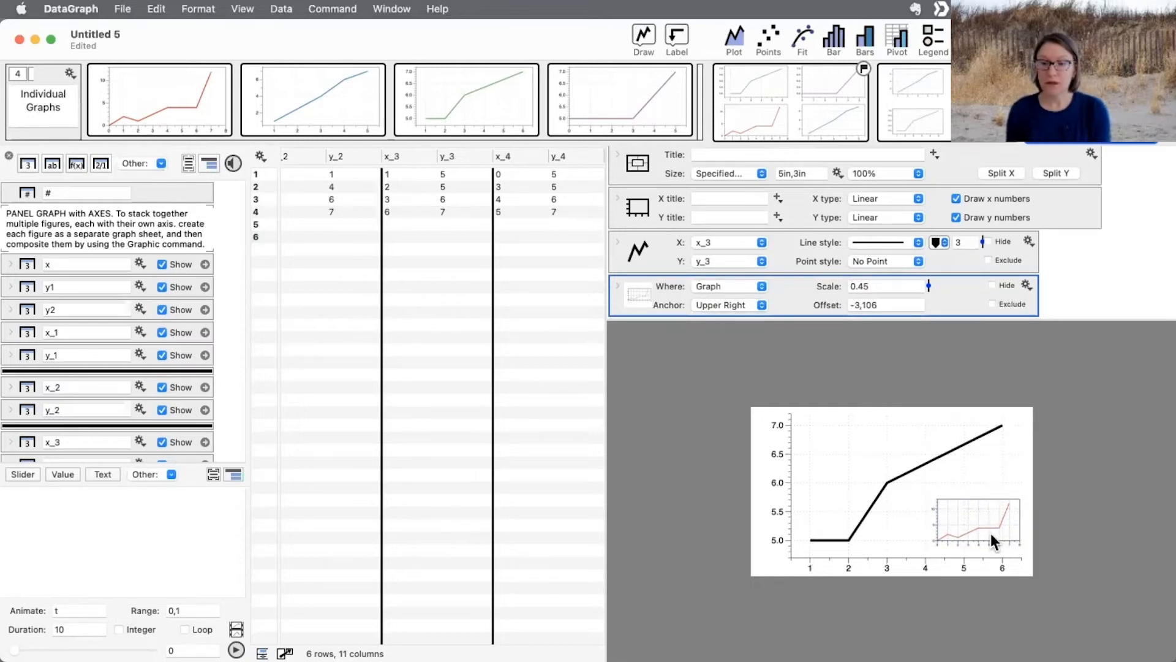
{"action": "left_click_drag", "start_coordinate": [988, 533], "coordinate": [983, 520]}
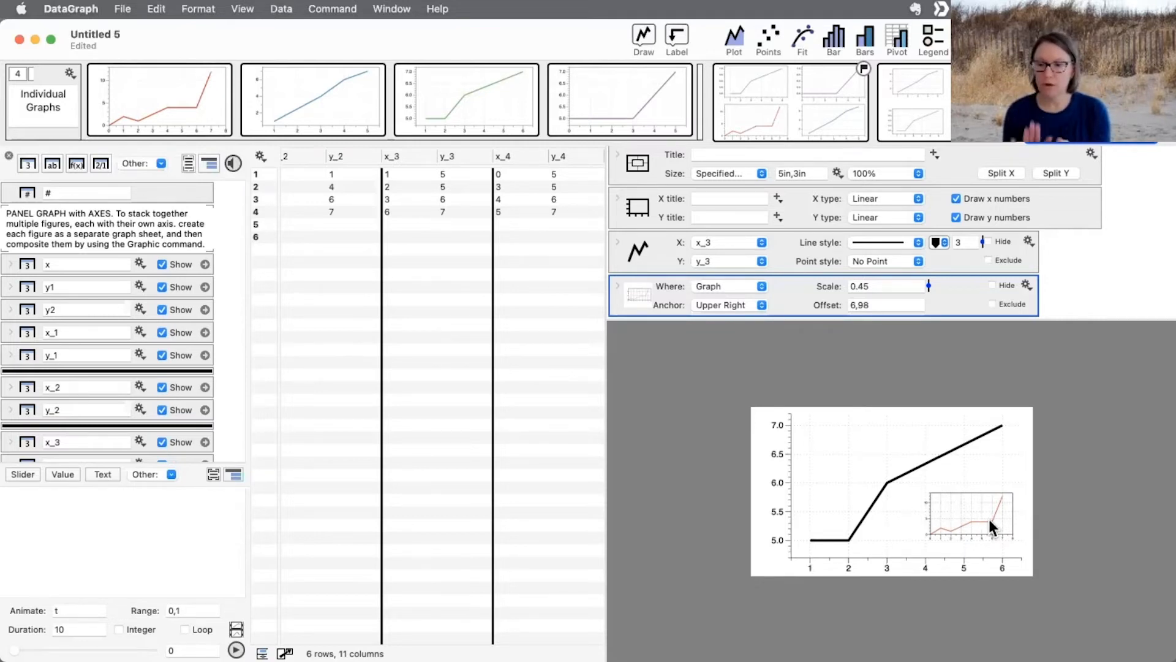
- Move the inset to an offset of about 15,102, set the red source graph's background to Color, and return to the main inset graph
{"action": "mouse_move", "coordinate": [989, 520]}
{"action": "left_mouse_down"}
{"action": "mouse_move", "coordinate": [1014, 499]}
{"action": "mouse_move", "coordinate": [983, 505]}
{"action": "mouse_move", "coordinate": [989, 522]}
{"action": "mouse_move", "coordinate": [977, 527]}
{"action": "mouse_move", "coordinate": [999, 495]}
{"action": "mouse_move", "coordinate": [982, 522]}
{"action": "left_mouse_up"}
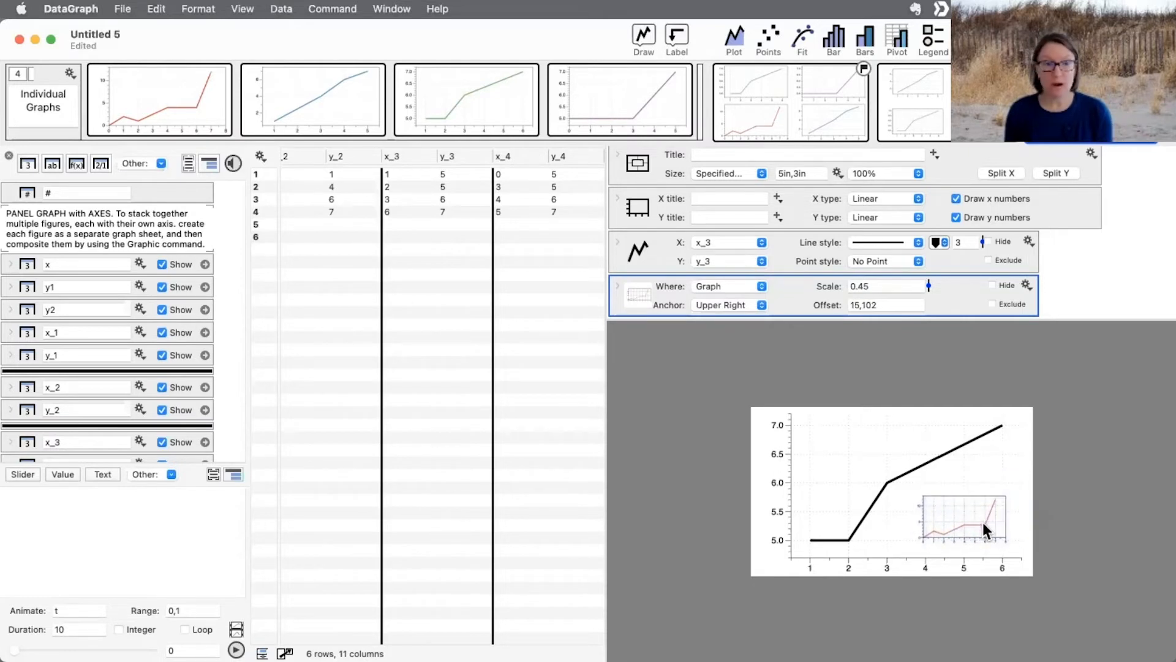
{"action": "left_click", "coordinate": [127, 103]}
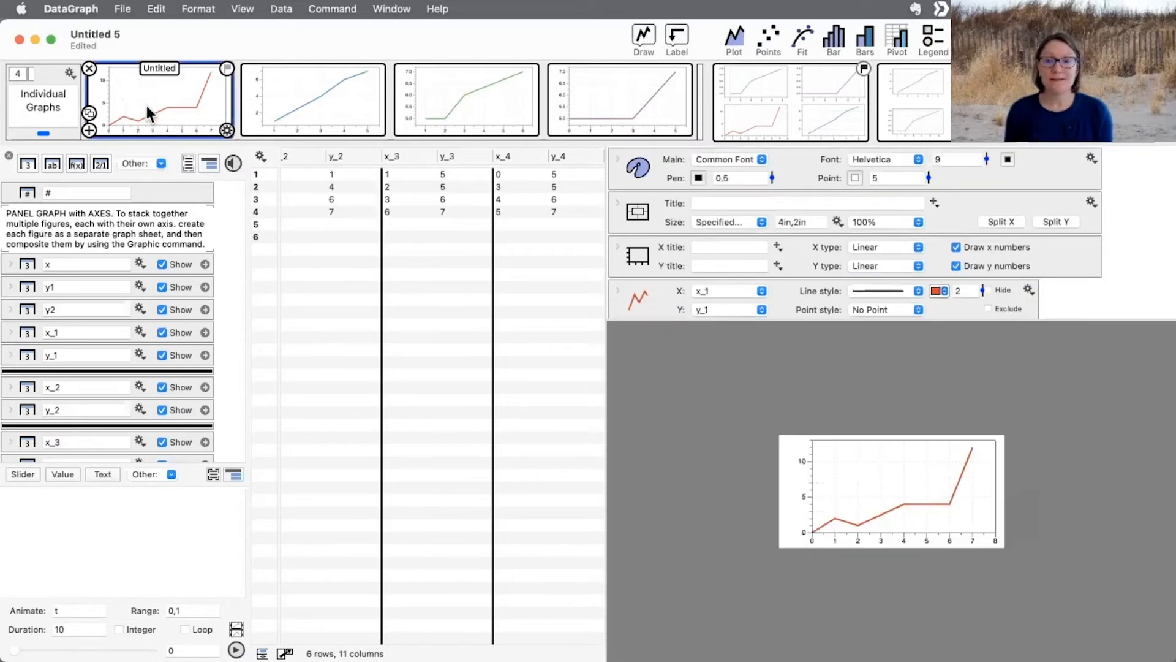
{"action": "left_click", "coordinate": [616, 158]}
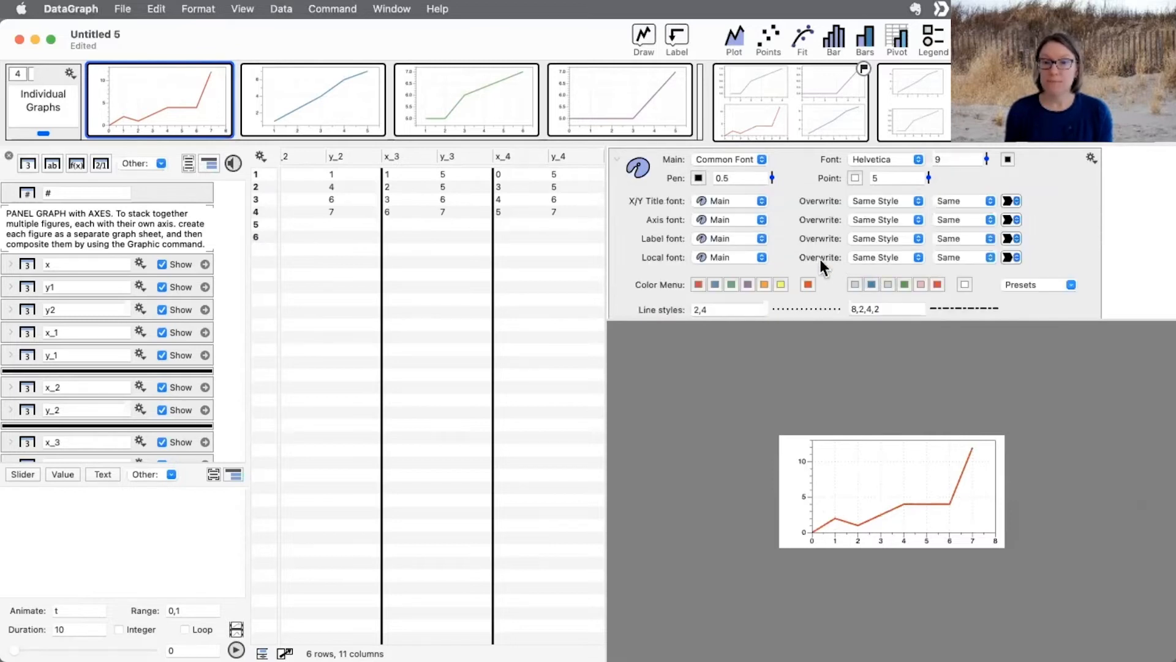
{"action": "left_click", "coordinate": [632, 173]}
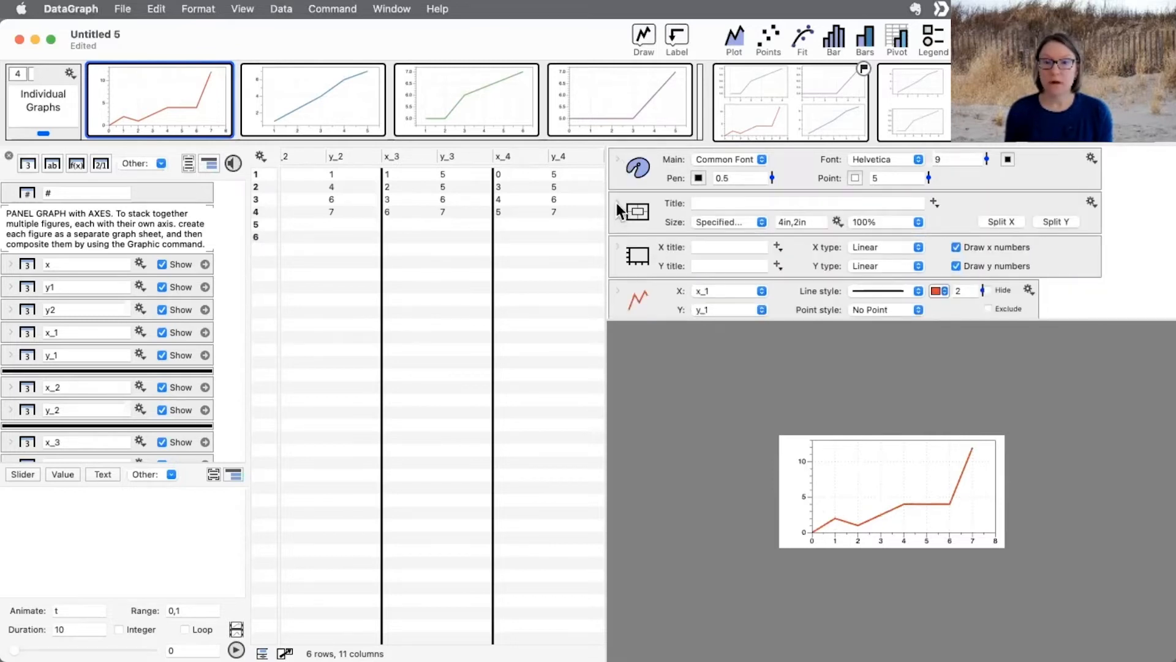
{"action": "left_click", "coordinate": [618, 208]}
{"action": "left_click", "coordinate": [722, 249]}
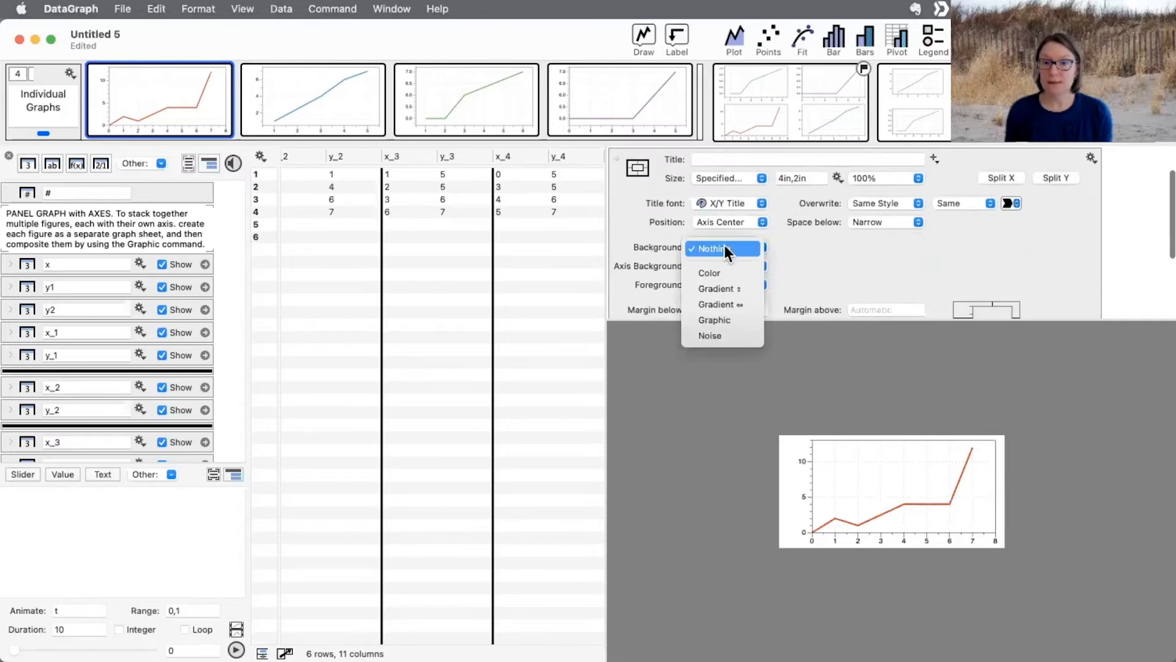
{"action": "left_click", "coordinate": [724, 273]}
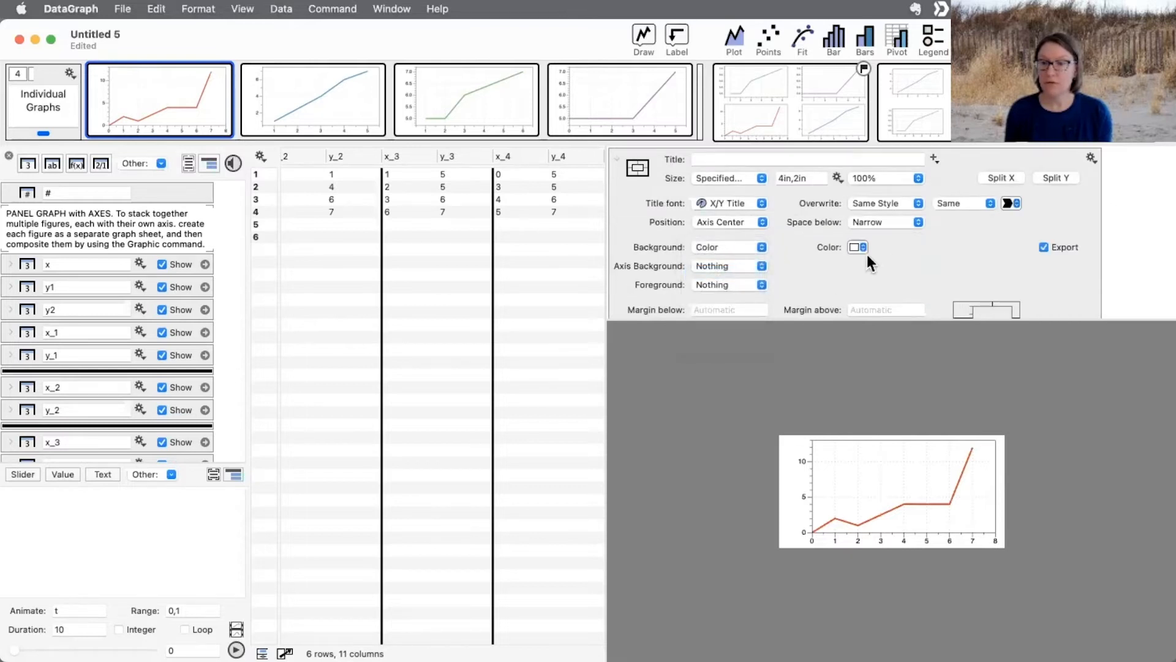
{"action": "left_click", "coordinate": [1091, 104]}
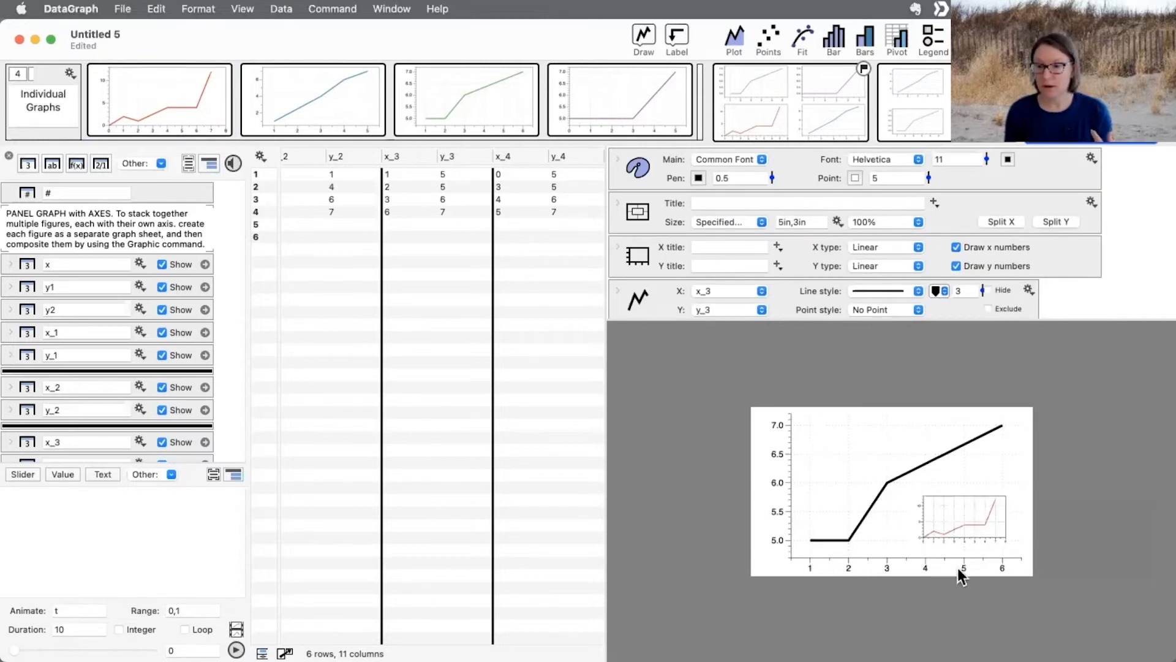
- Turn off the grid lines in the main graph of y_3 against x_3 by setting them to None
{"action": "left_click_drag", "start_coordinate": [987, 421], "coordinate": [961, 531]}
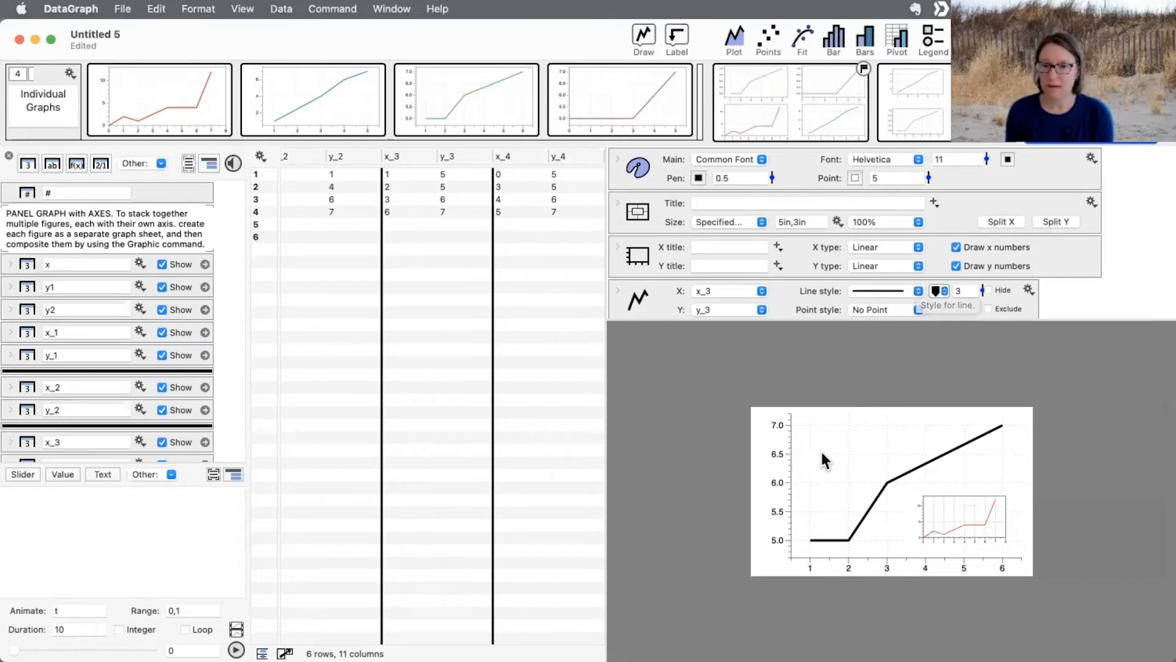
{"action": "right_click", "coordinate": [831, 466]}
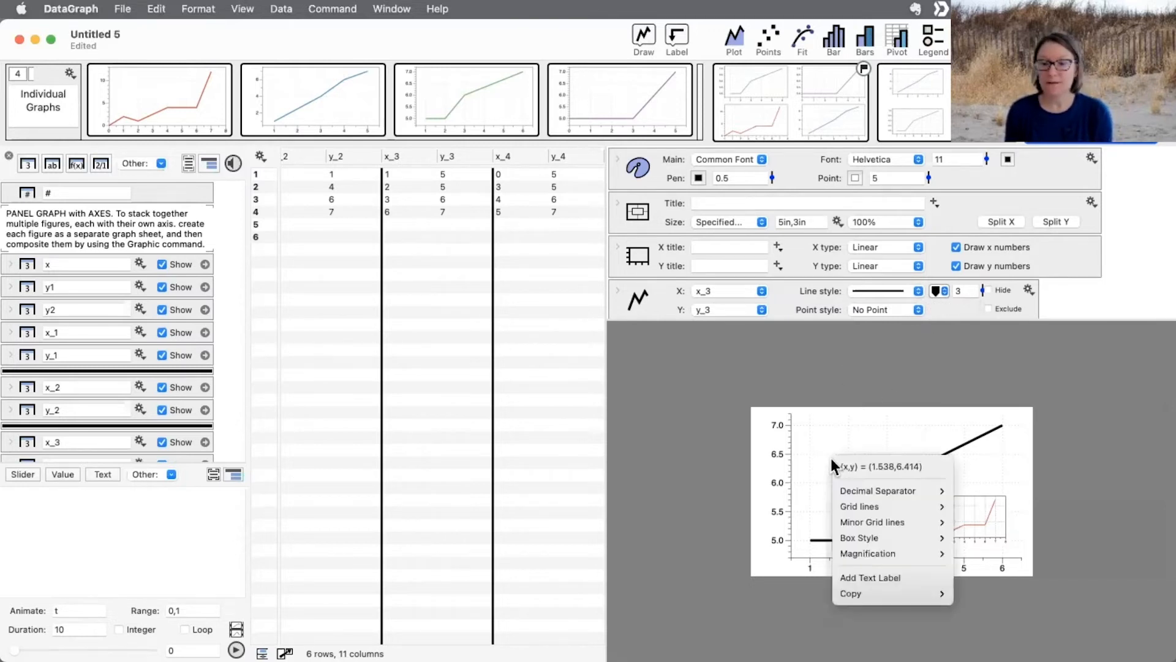
{"action": "mouse_move", "coordinate": [857, 508]}
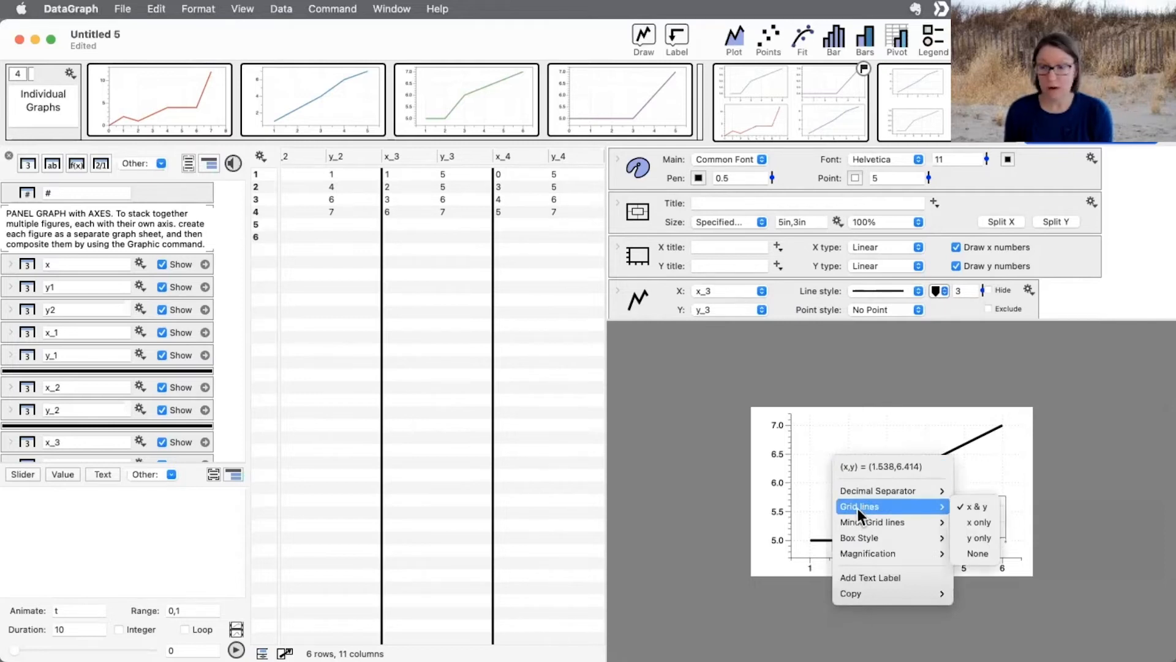
{"action": "left_click", "coordinate": [824, 431]}
{"action": "right_click", "coordinate": [826, 435]}
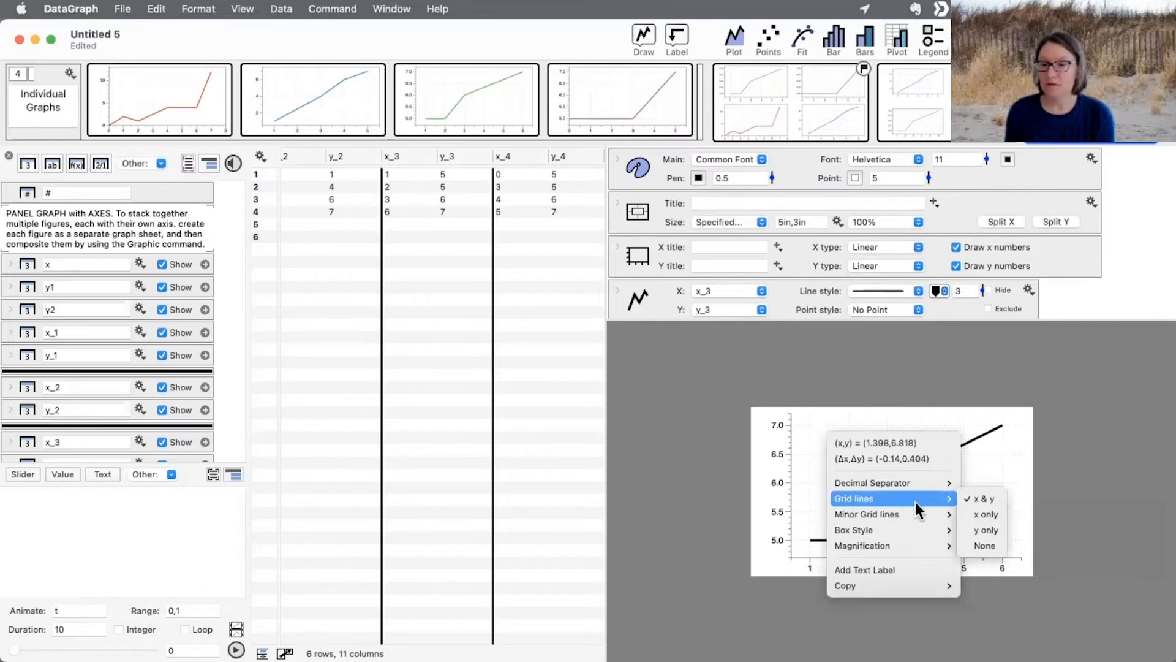
{"action": "mouse_move", "coordinate": [911, 515]}
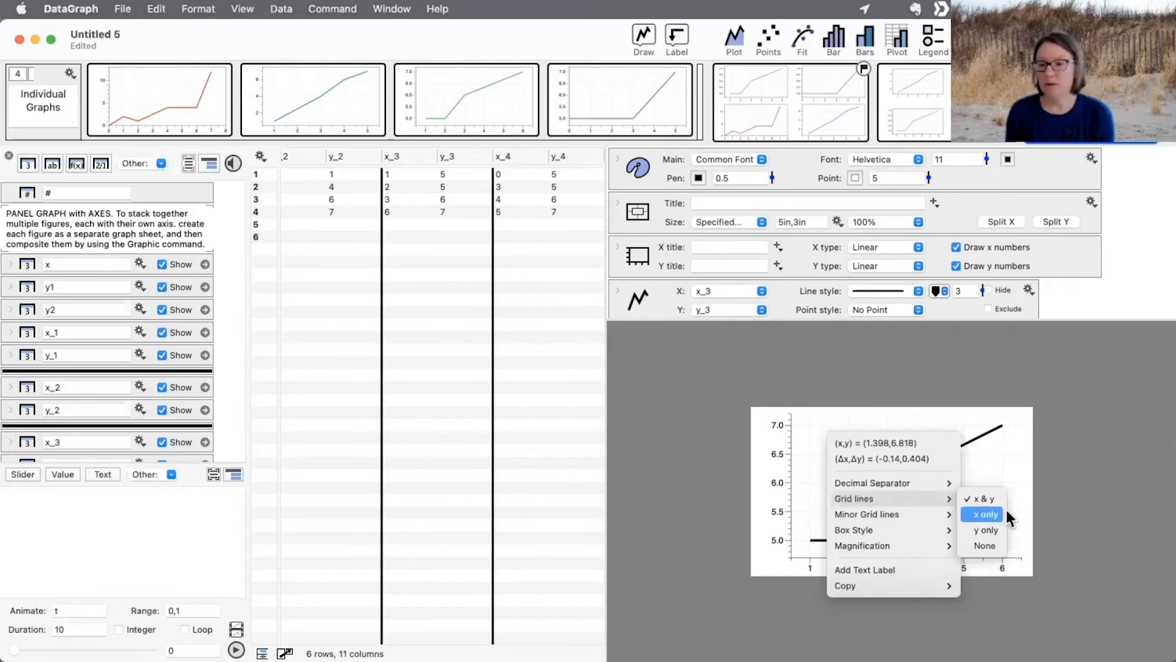
{"action": "left_click", "coordinate": [984, 545]}
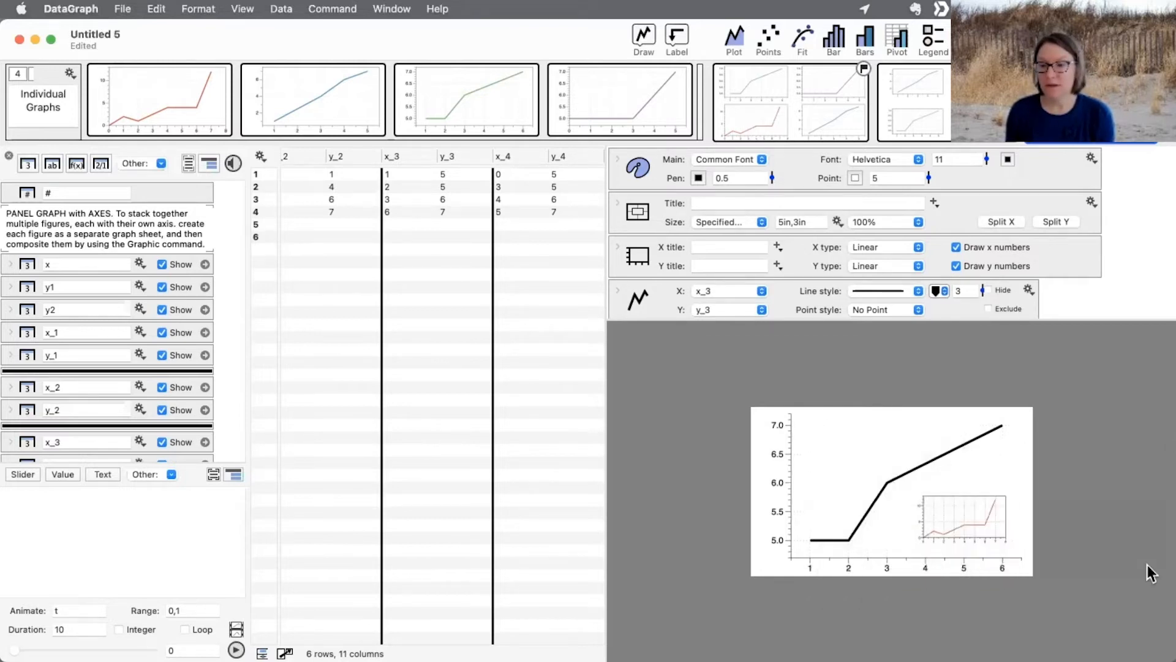
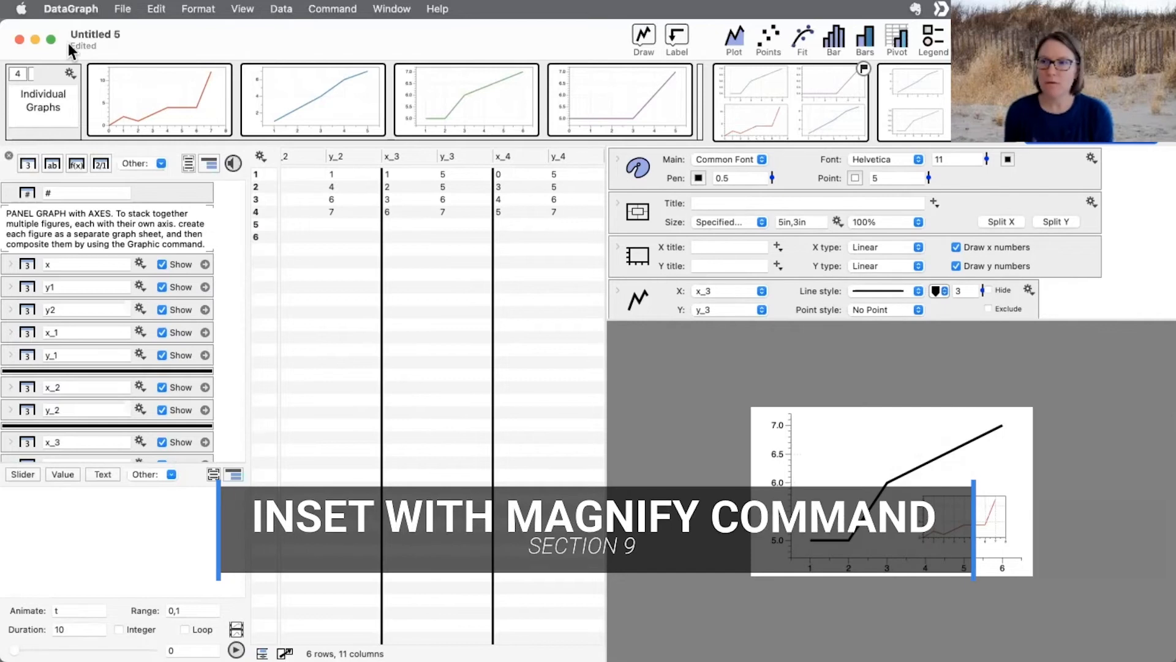
- Reposition the inset at an offset of about 19,97 and open the online examples window
{"action": "mouse_move", "coordinate": [977, 530]}
{"action": "left_mouse_down"}
{"action": "mouse_move", "coordinate": [948, 544]}
{"action": "mouse_move", "coordinate": [978, 525]}
{"action": "left_mouse_up"}
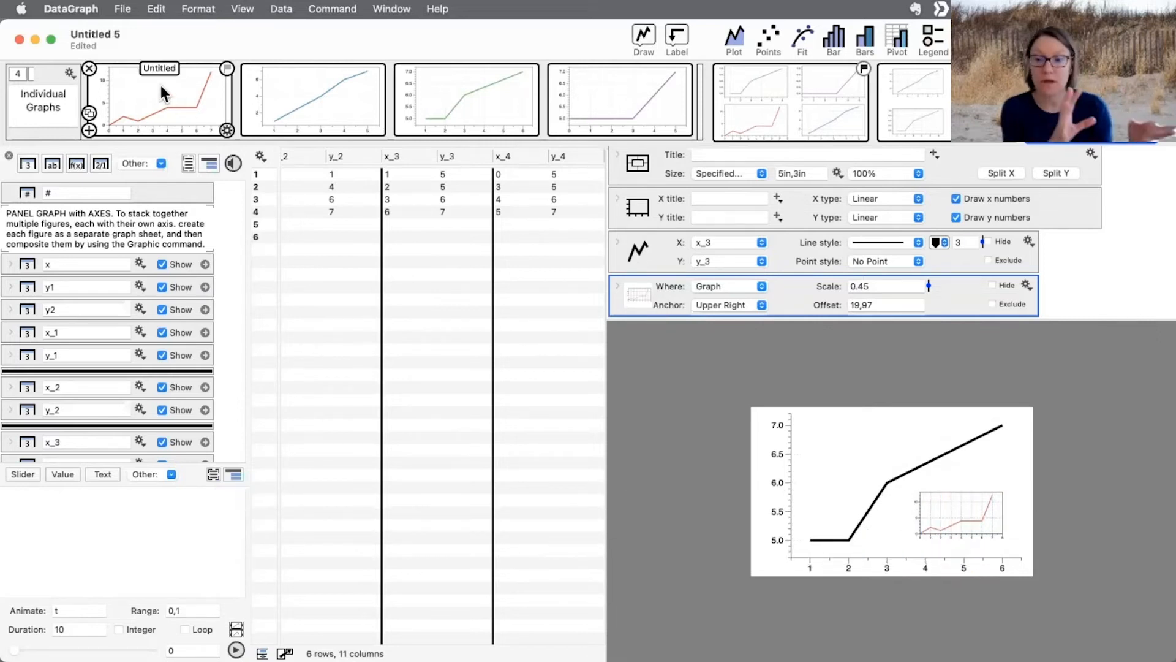
{"action": "left_click", "coordinate": [120, 8]}
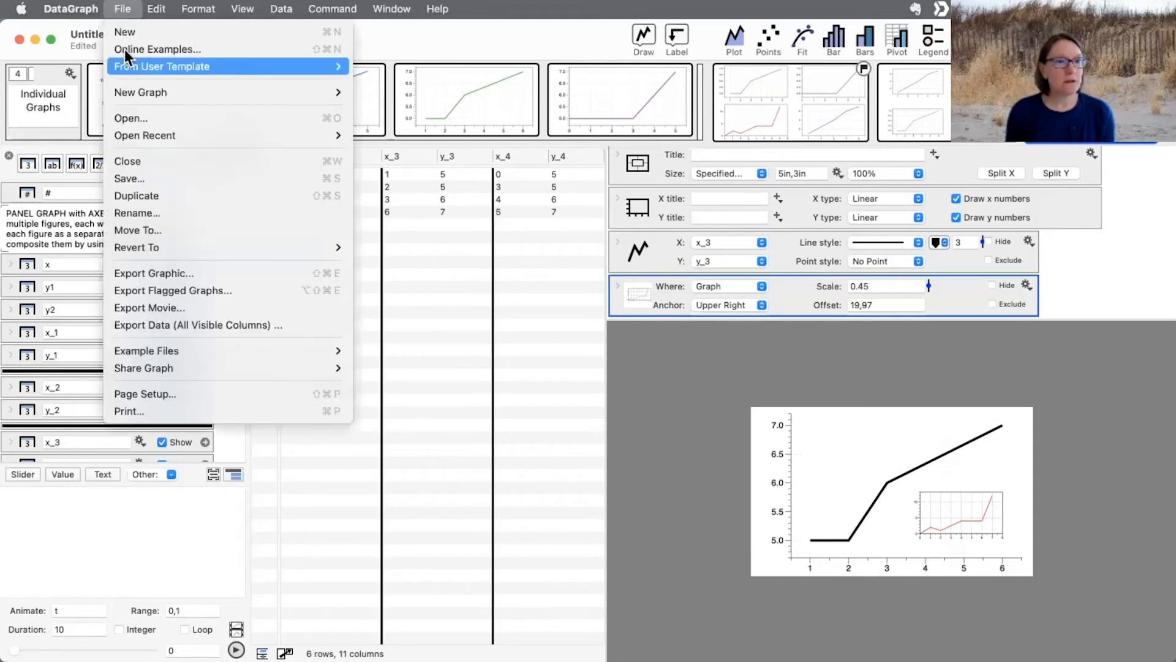
{"action": "left_click", "coordinate": [130, 46]}
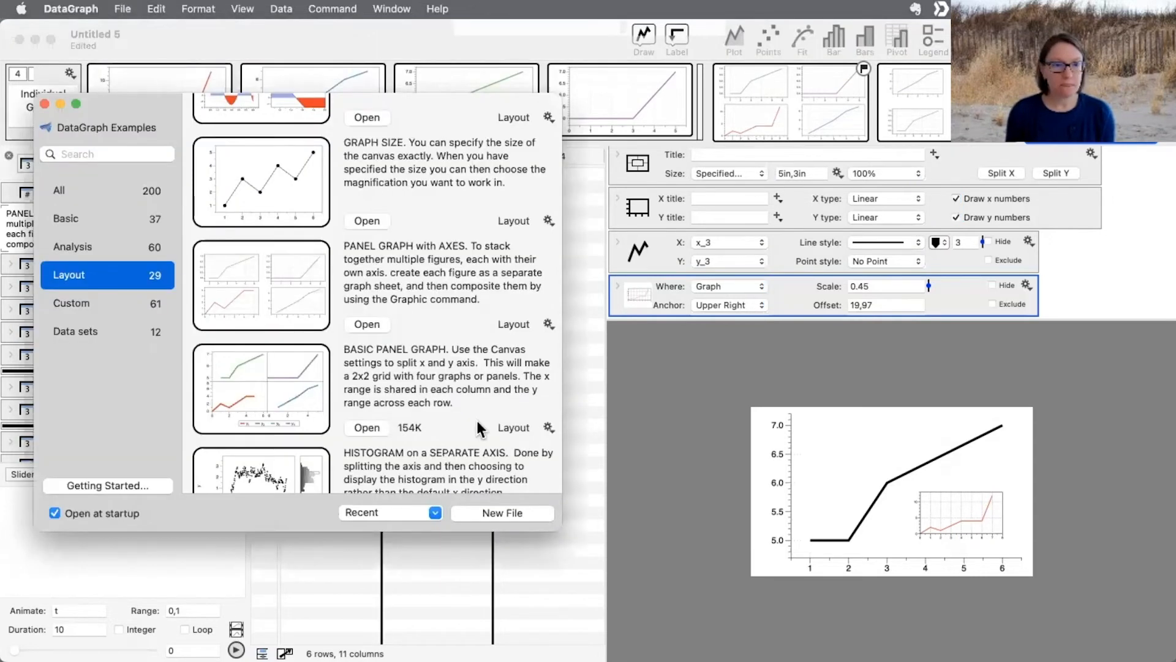
- Open the Layout example that demonstrates the magnify command
{"action": "scroll", "coordinate": [477, 421], "scroll_direction": "up", "scroll_amount": 10}
{"action": "scroll", "coordinate": [426, 206], "scroll_direction": "up", "scroll_amount": 3}
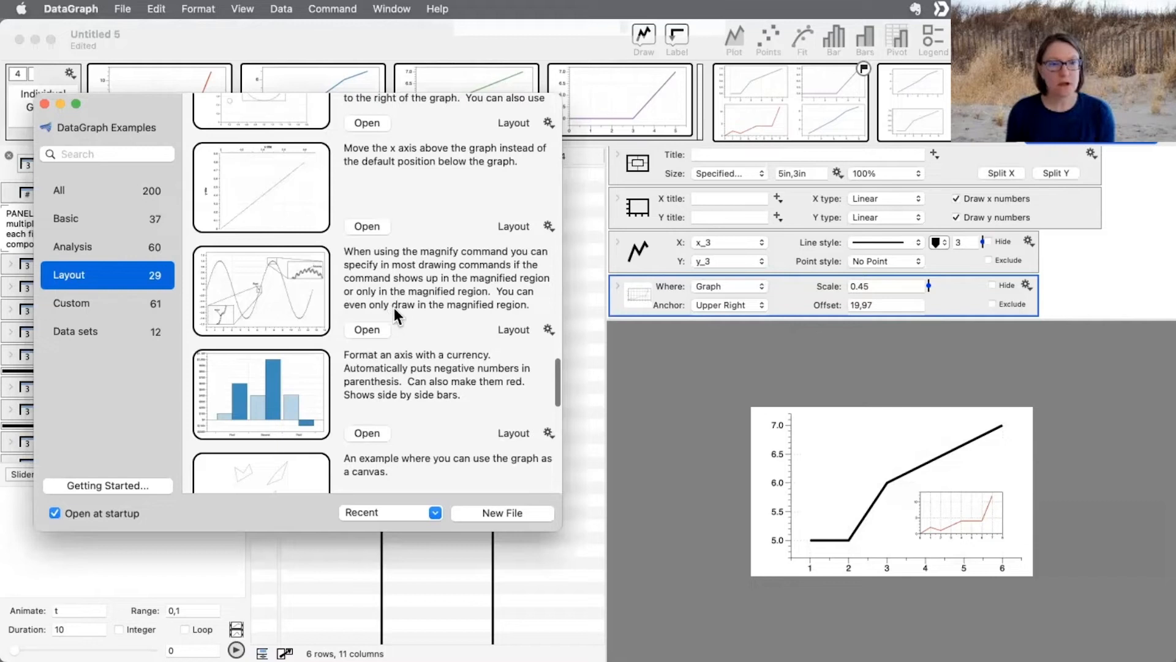
{"action": "scroll", "coordinate": [394, 307], "scroll_direction": "up", "scroll_amount": 1}
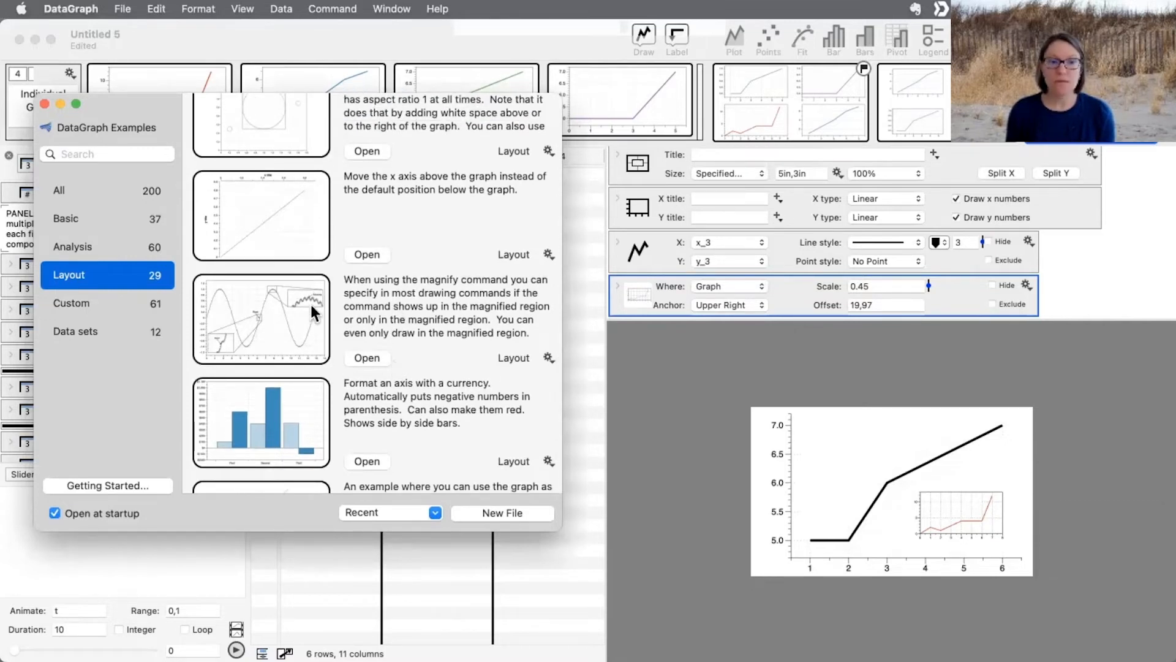
{"action": "left_click", "coordinate": [366, 357]}
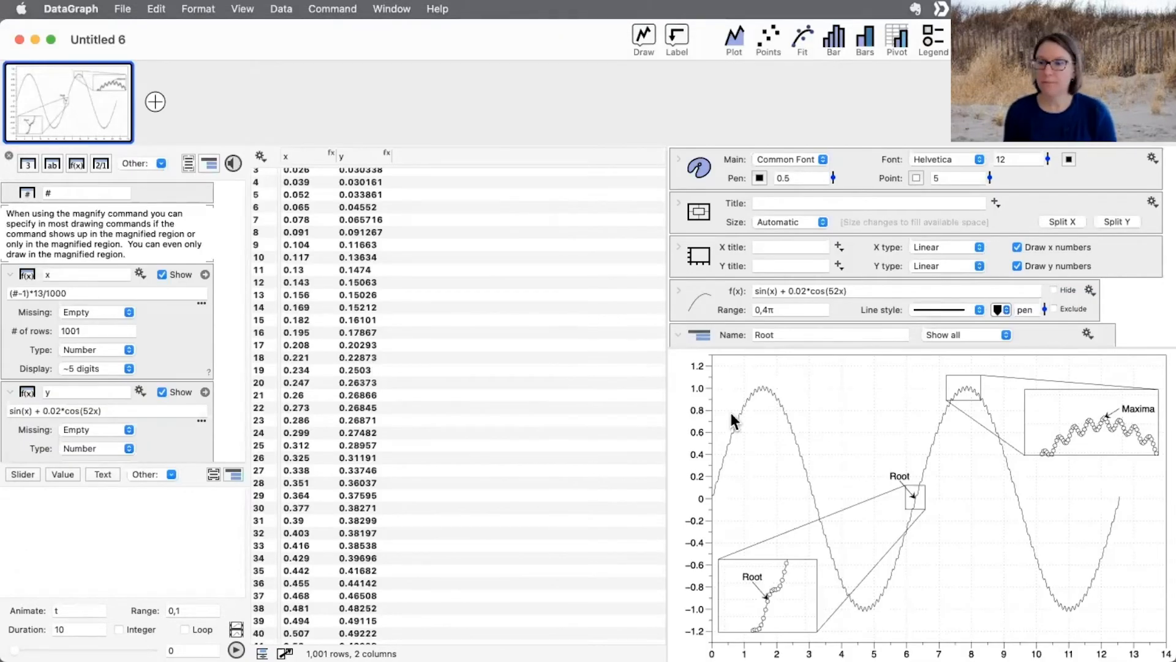
- Enlarge the graph area in both directions and move the Maxima inset to an offset of about 43,60
{"action": "left_click_drag", "start_coordinate": [666, 416], "coordinate": [484, 414]}
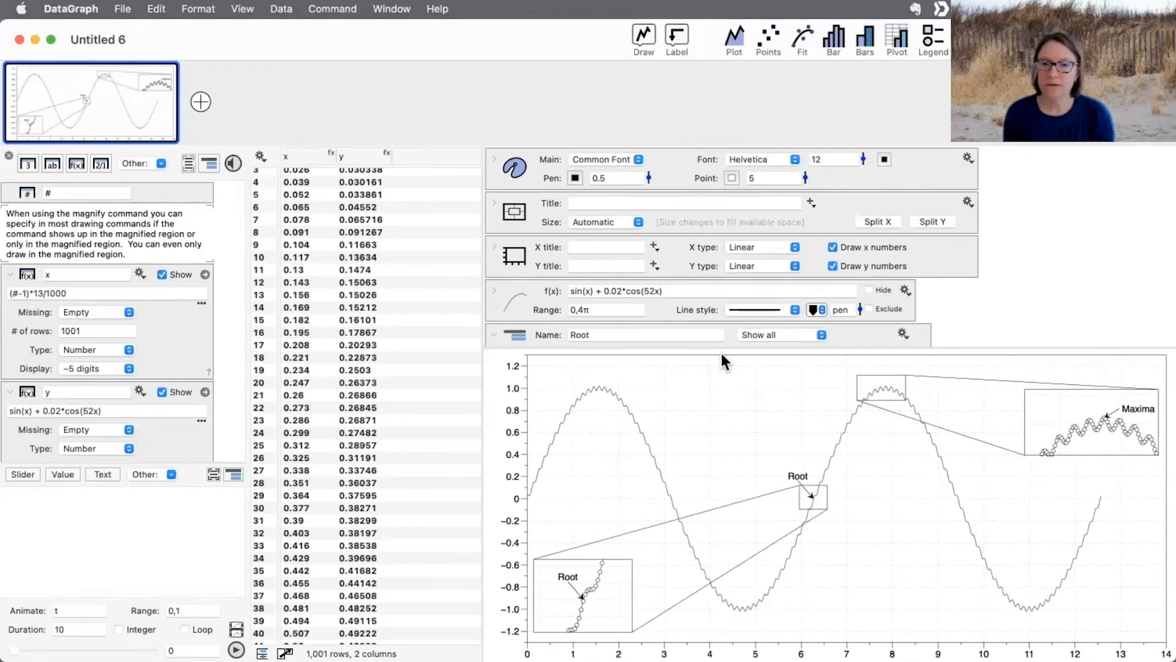
{"action": "left_click_drag", "start_coordinate": [716, 347], "coordinate": [716, 237]}
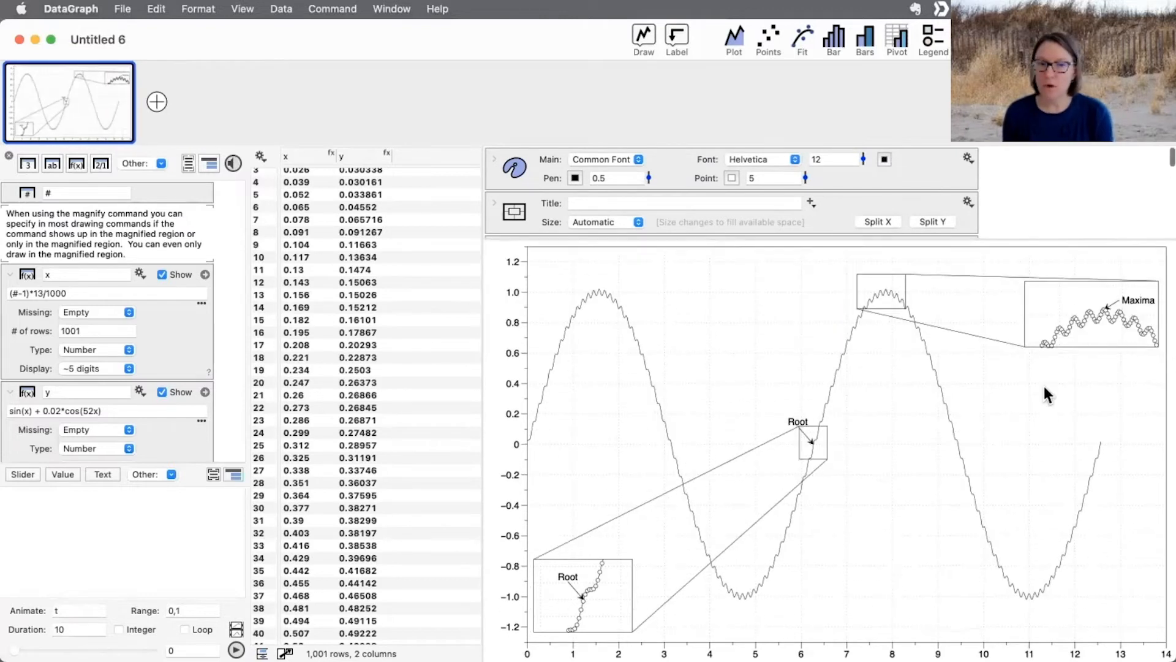
{"action": "left_click_drag", "start_coordinate": [1100, 322], "coordinate": [1066, 335]}
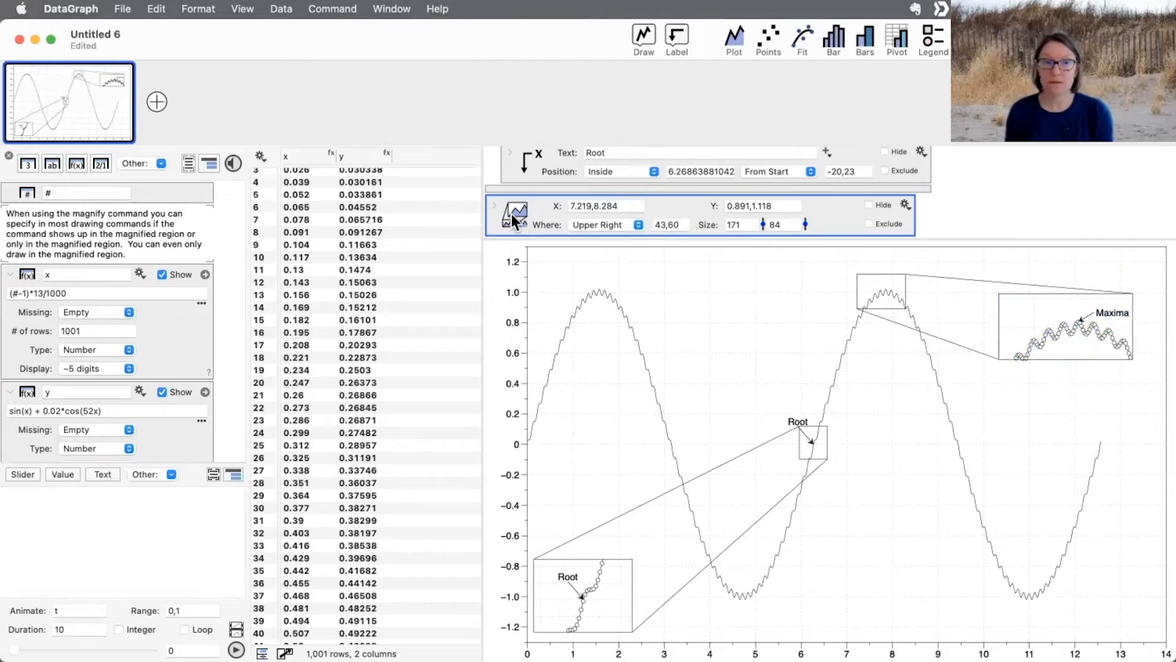
- Create a new graph and plot the y column against x as a line
{"action": "scroll", "coordinate": [367, 257], "scroll_direction": "up", "scroll_amount": 2}
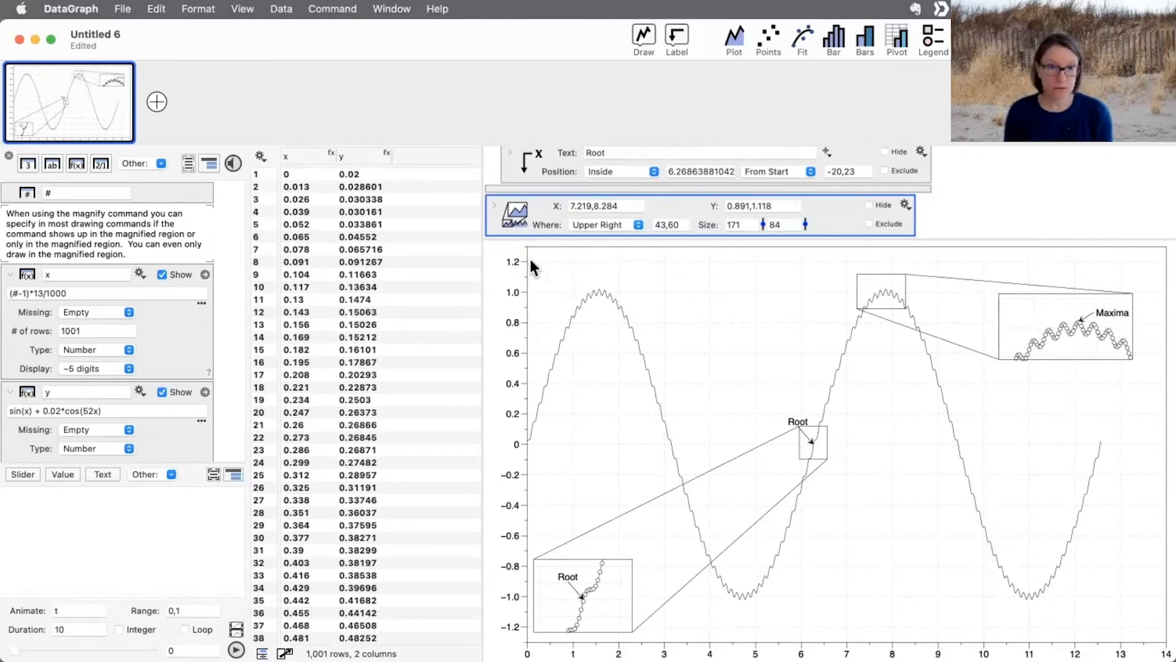
{"action": "left_click", "coordinate": [301, 158]}
{"action": "left_click", "coordinate": [351, 157], "text": "shift"}
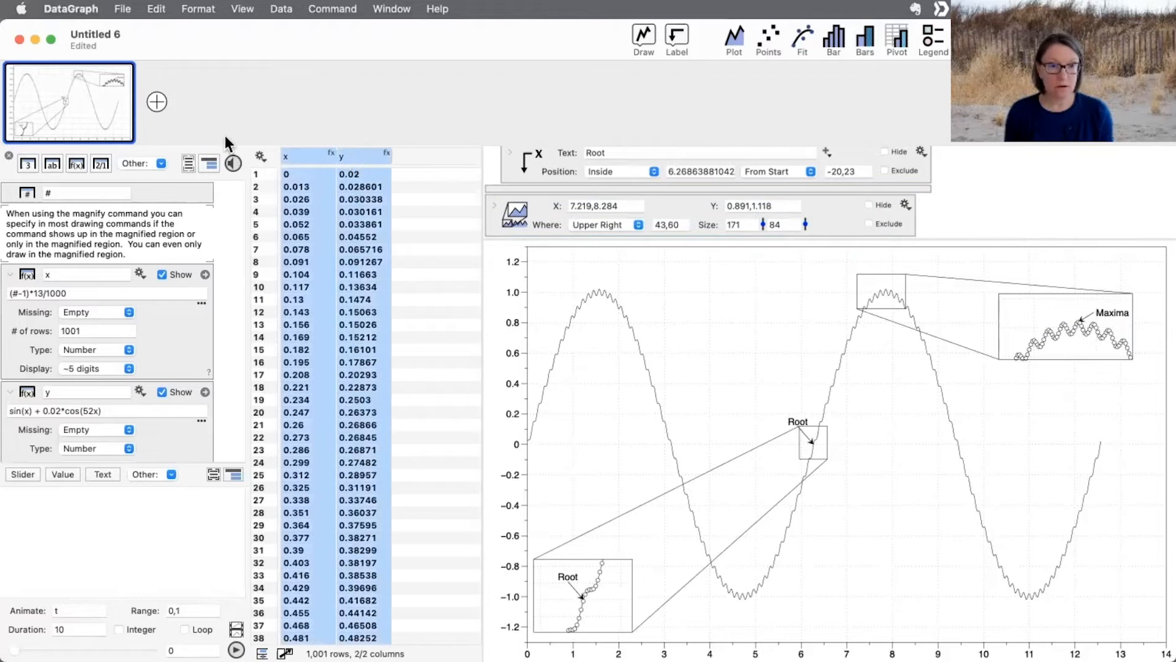
{"action": "left_click", "coordinate": [158, 101]}
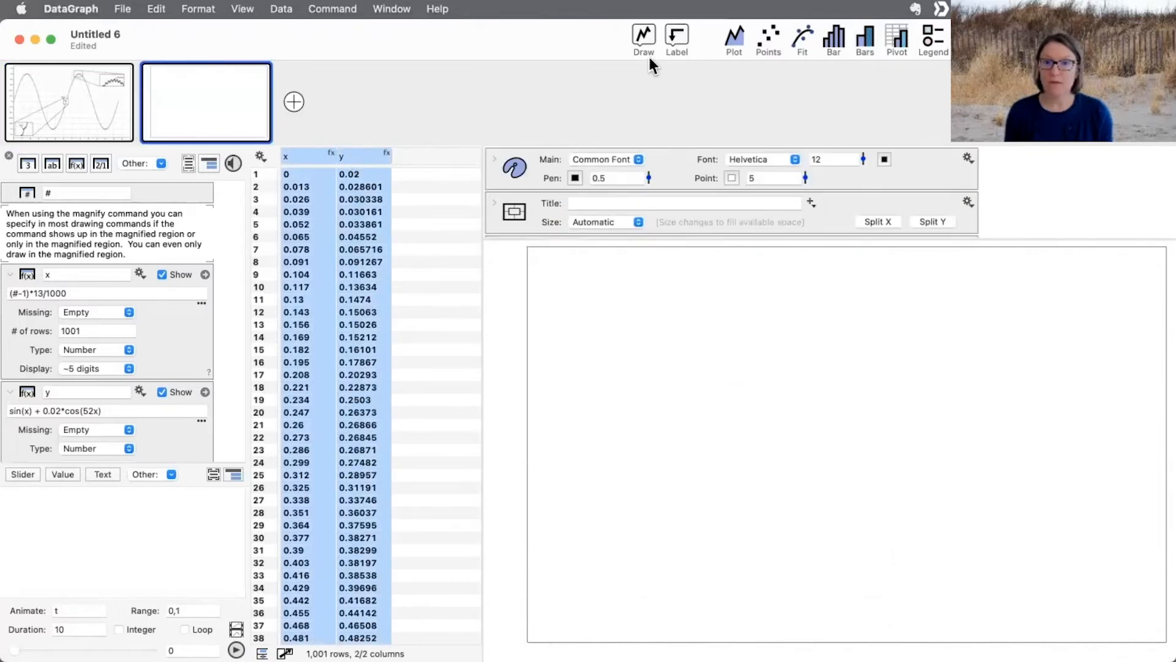
{"action": "left_click", "coordinate": [733, 52]}
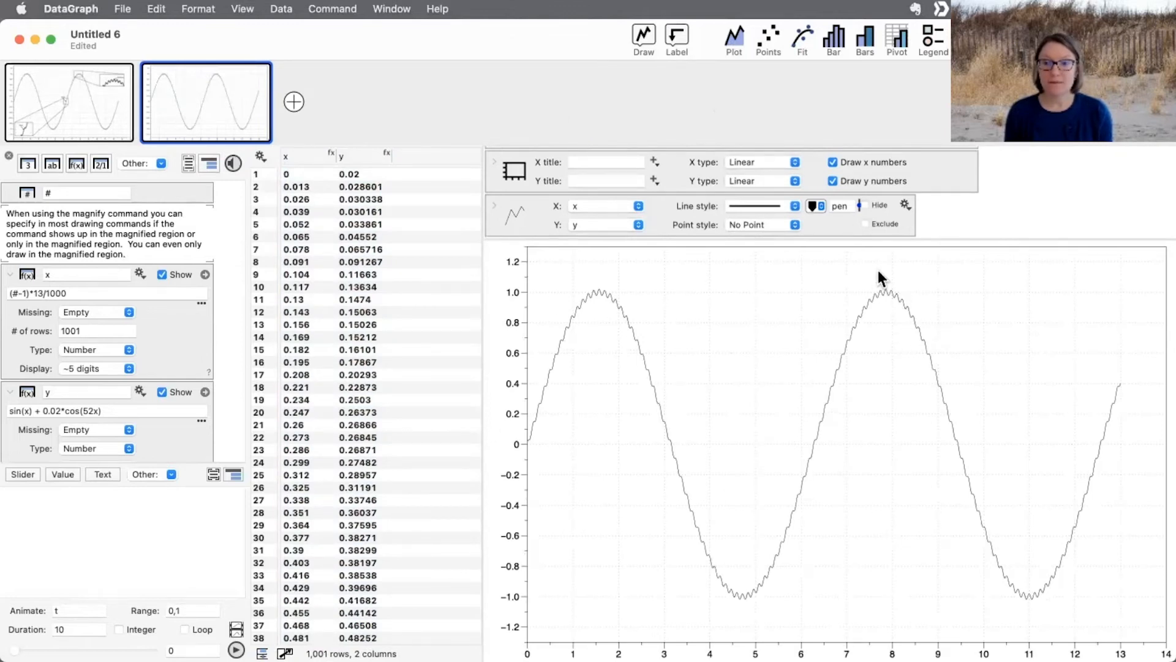
- Add a Magnification of the second peak, about x 7.19 to 8.64 and y 0.81 to 1.05, with an inset about 206 by 183
{"action": "left_click", "coordinate": [678, 52]}
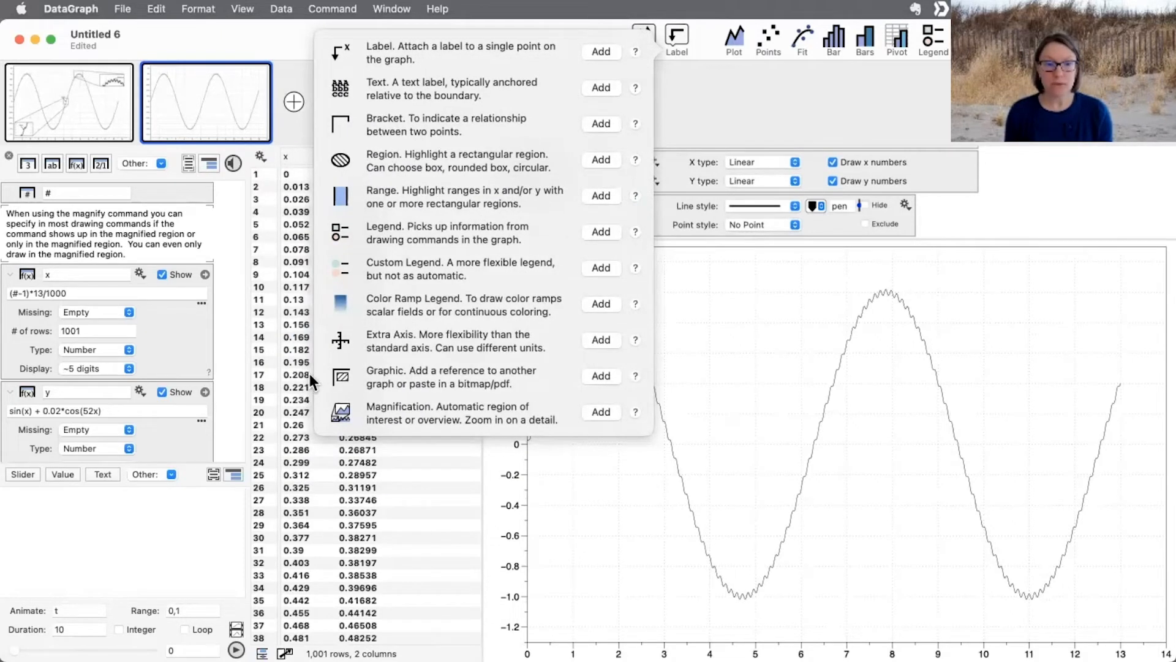
{"action": "left_click", "coordinate": [608, 410]}
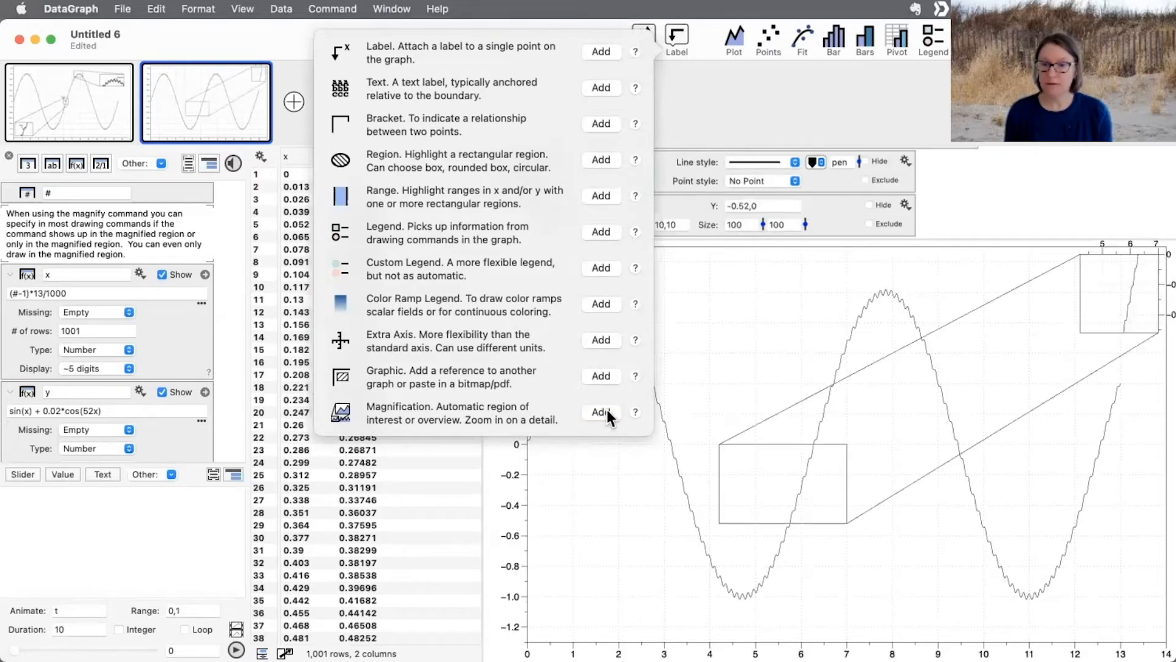
{"action": "left_click", "coordinate": [782, 356]}
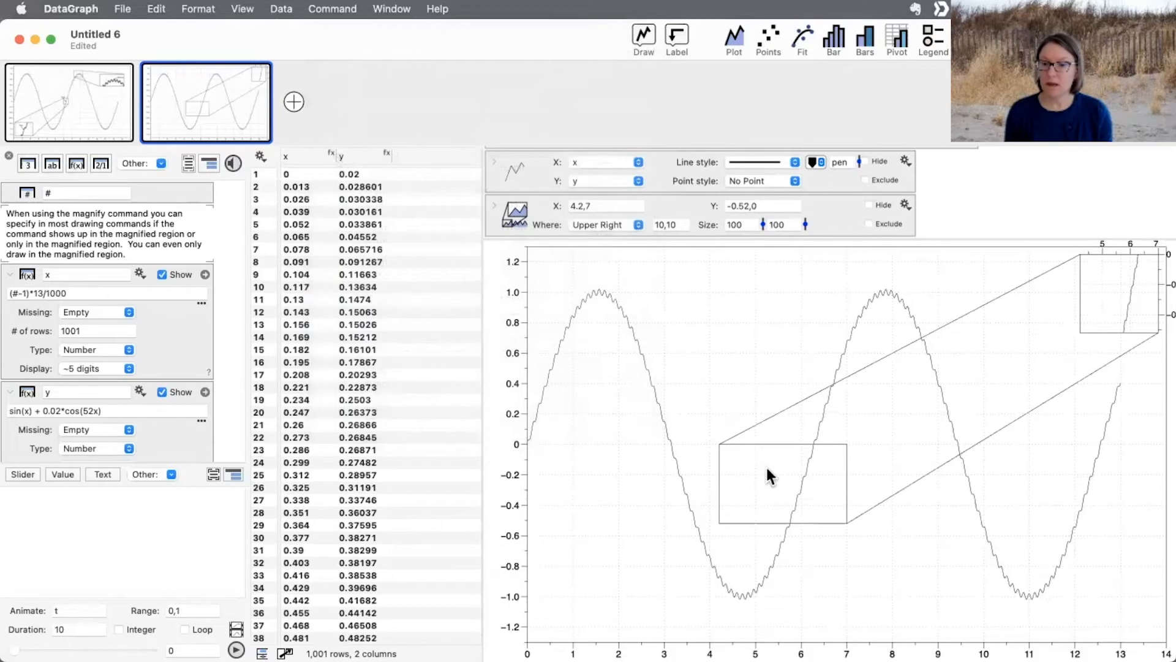
{"action": "left_click_drag", "start_coordinate": [722, 443], "coordinate": [880, 304]}
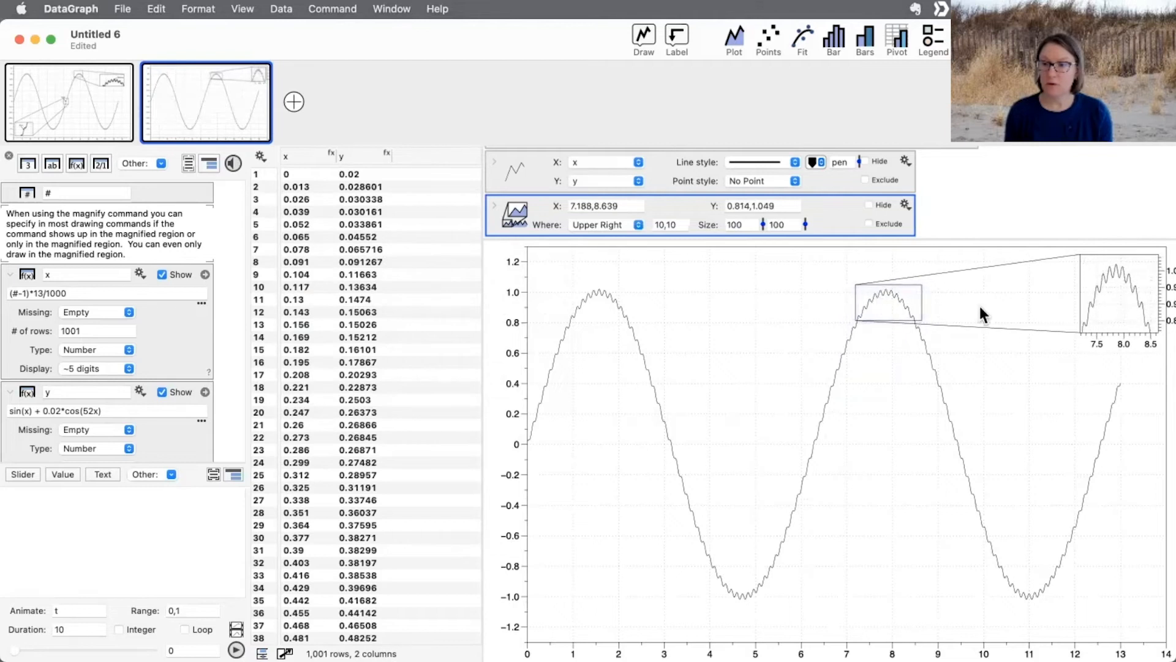
{"action": "left_click_drag", "start_coordinate": [1131, 312], "coordinate": [1062, 362]}
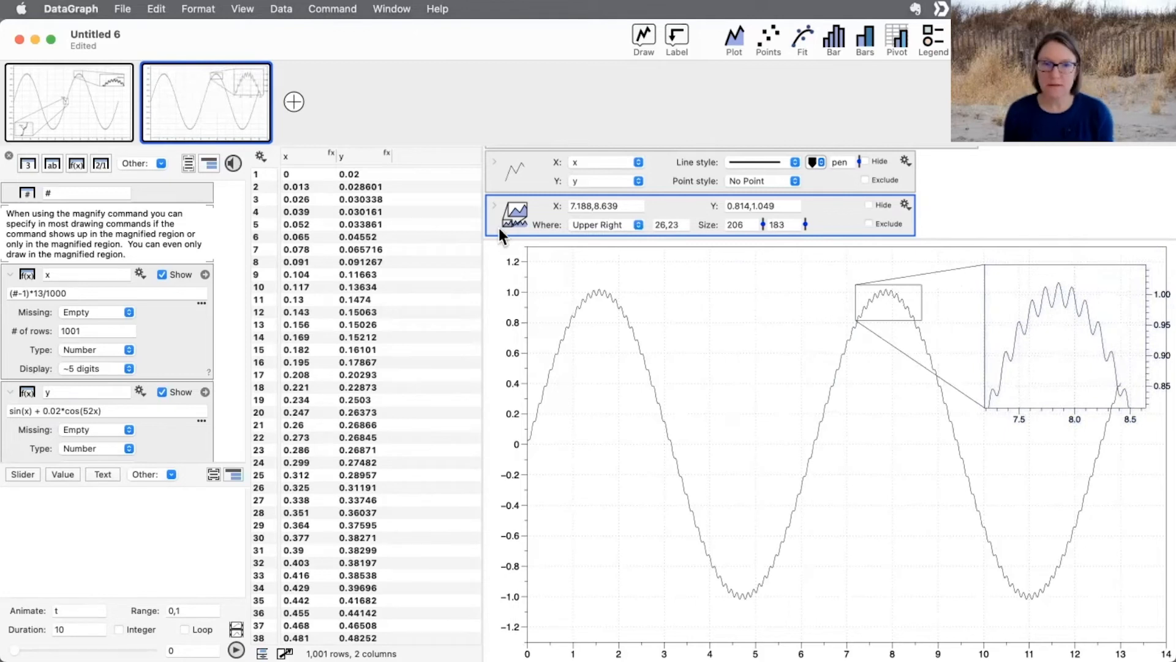
- Set the magnification's grid style to None and move the inset to an offset of about 38,21
{"action": "left_click", "coordinate": [495, 205]}
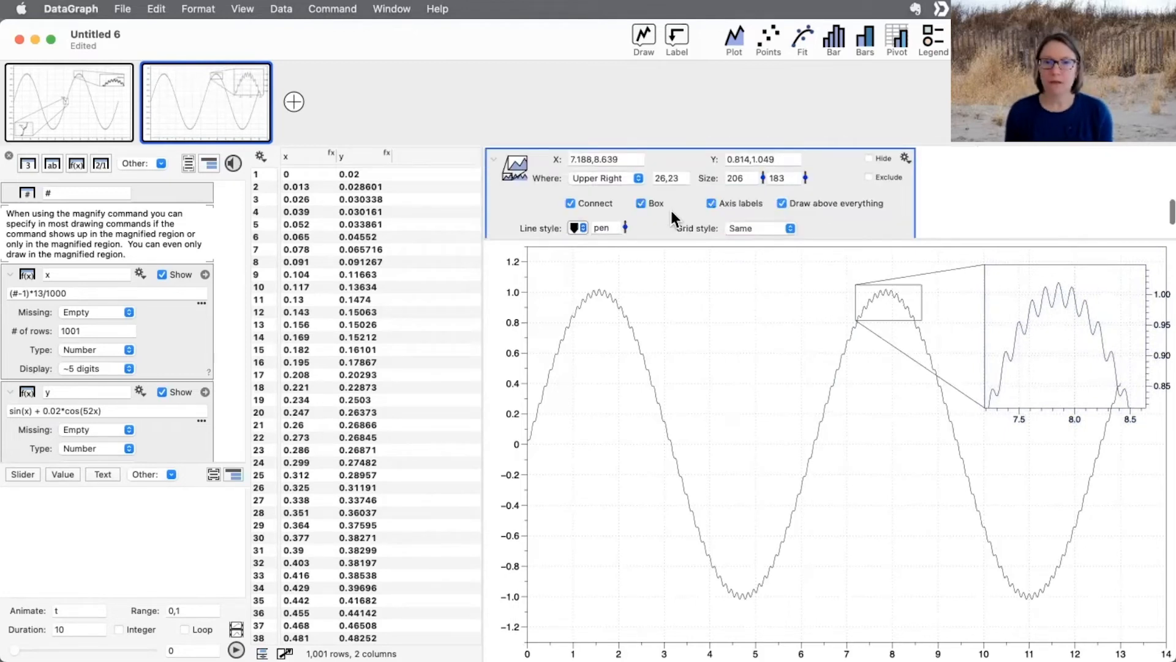
{"action": "scroll", "coordinate": [671, 211], "scroll_direction": "down", "scroll_amount": 2}
{"action": "scroll", "coordinate": [696, 206], "scroll_direction": "up", "scroll_amount": 3}
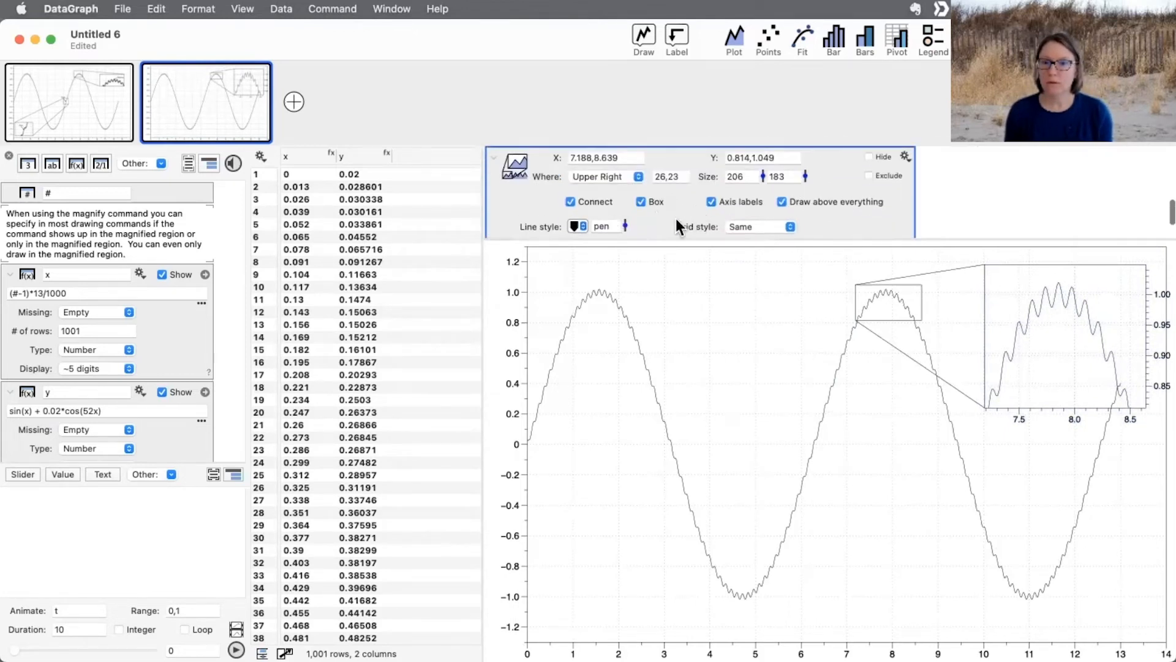
{"action": "left_click", "coordinate": [758, 226]}
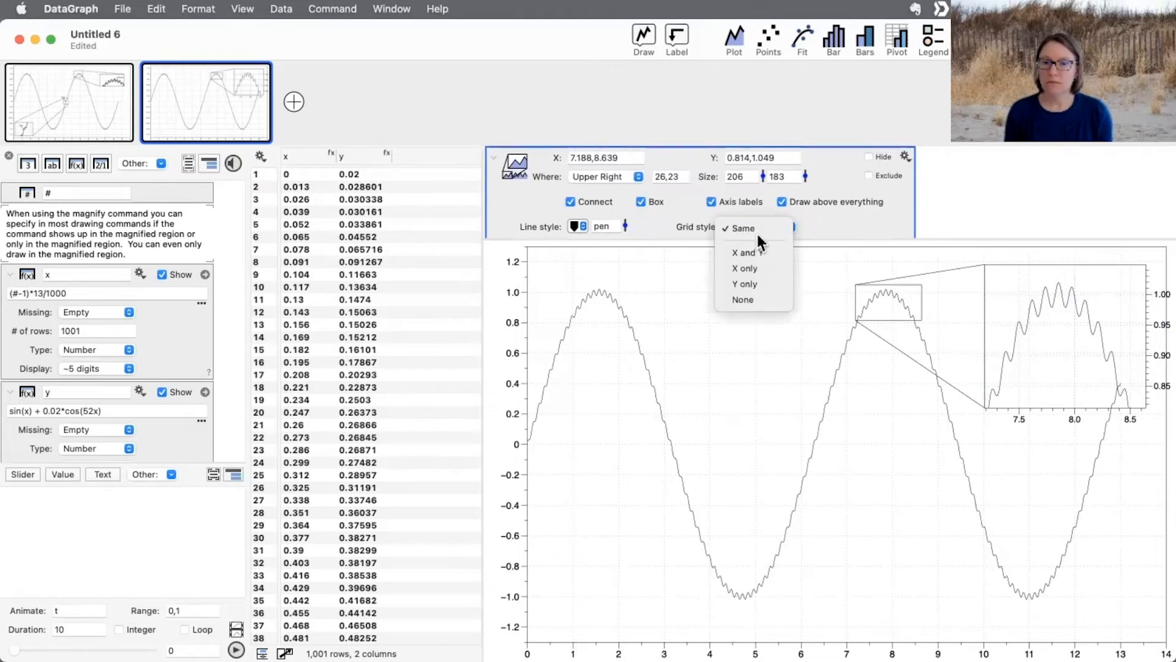
{"action": "left_click", "coordinate": [758, 303]}
{"action": "left_click_drag", "start_coordinate": [1103, 313], "coordinate": [1063, 348]}
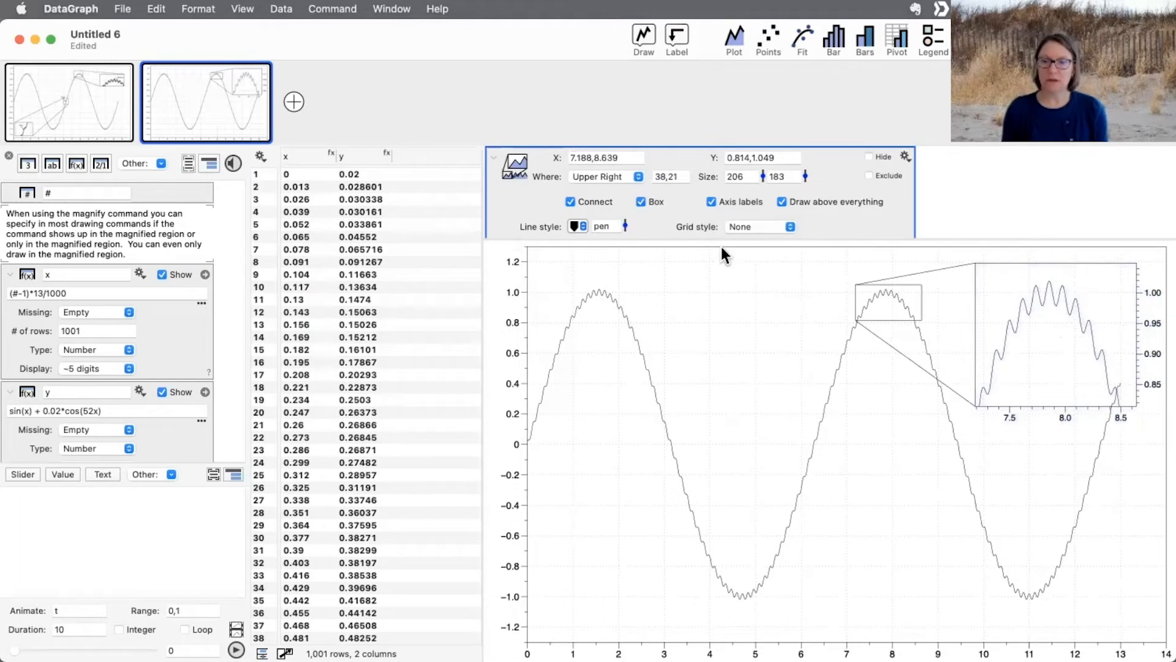
- Turn off the grid lines of the main graph
{"action": "right_click", "coordinate": [713, 323]}
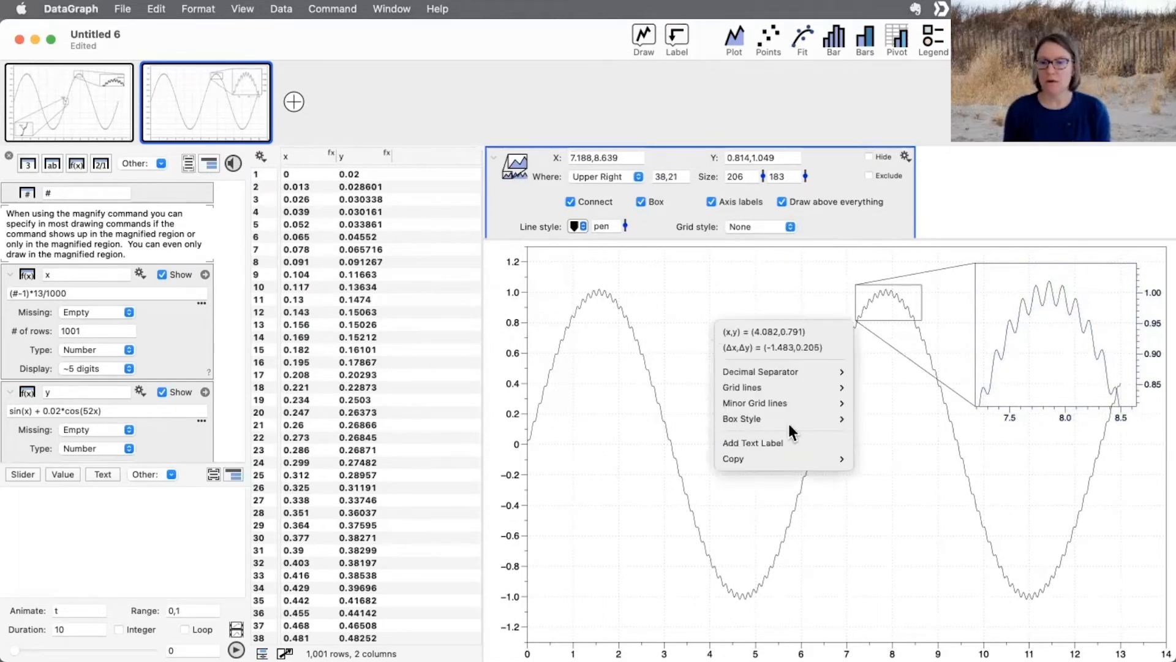
{"action": "mouse_move", "coordinate": [782, 391]}
{"action": "left_click", "coordinate": [884, 428]}
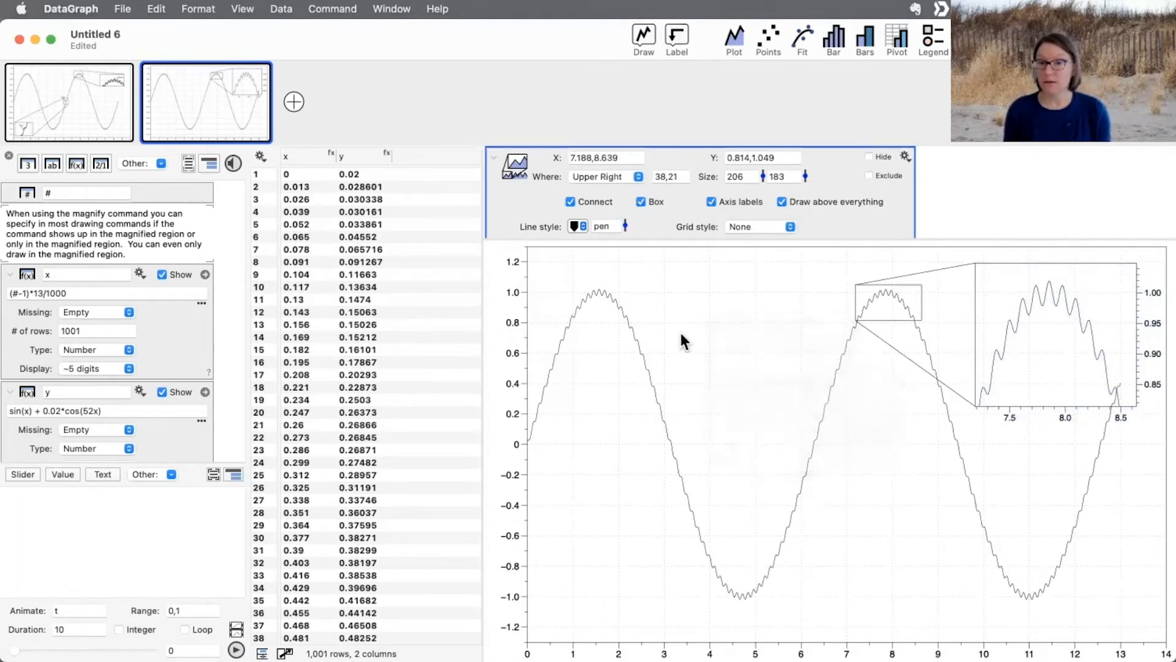
- Set the magnification's grid style to X and Y and move the inset to an offset of about 39,40
{"action": "left_click", "coordinate": [737, 226]}
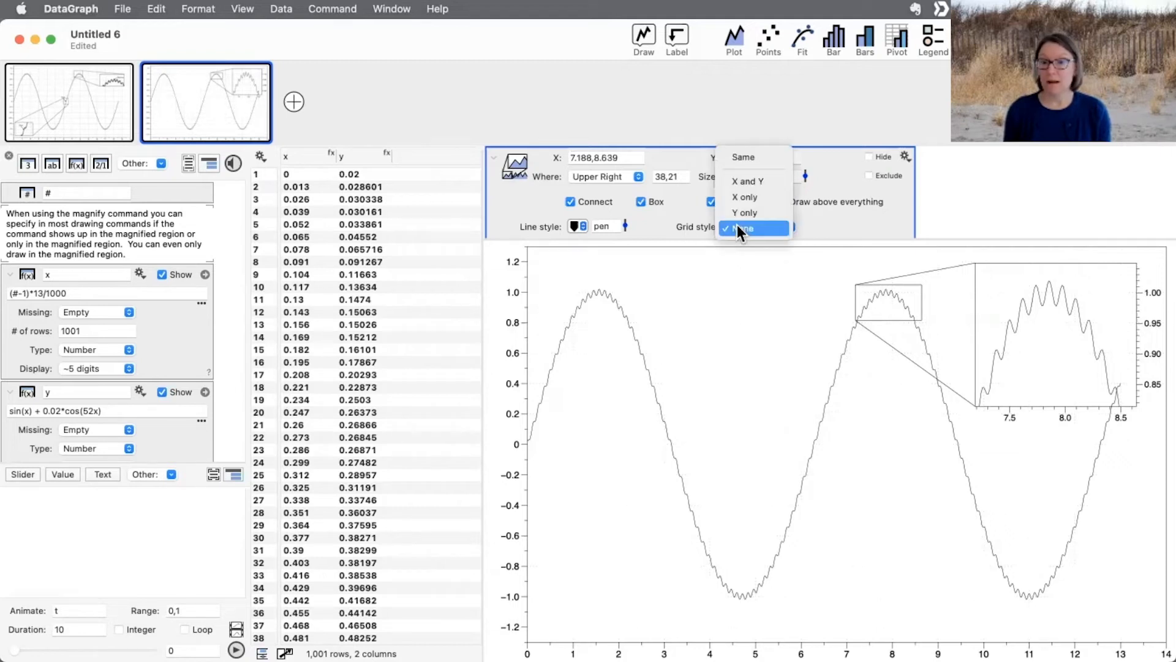
{"action": "left_click", "coordinate": [748, 181]}
{"action": "mouse_move", "coordinate": [1072, 358]}
{"action": "left_mouse_down"}
{"action": "mouse_move", "coordinate": [1055, 409]}
{"action": "mouse_move", "coordinate": [1072, 375]}
{"action": "left_mouse_up"}
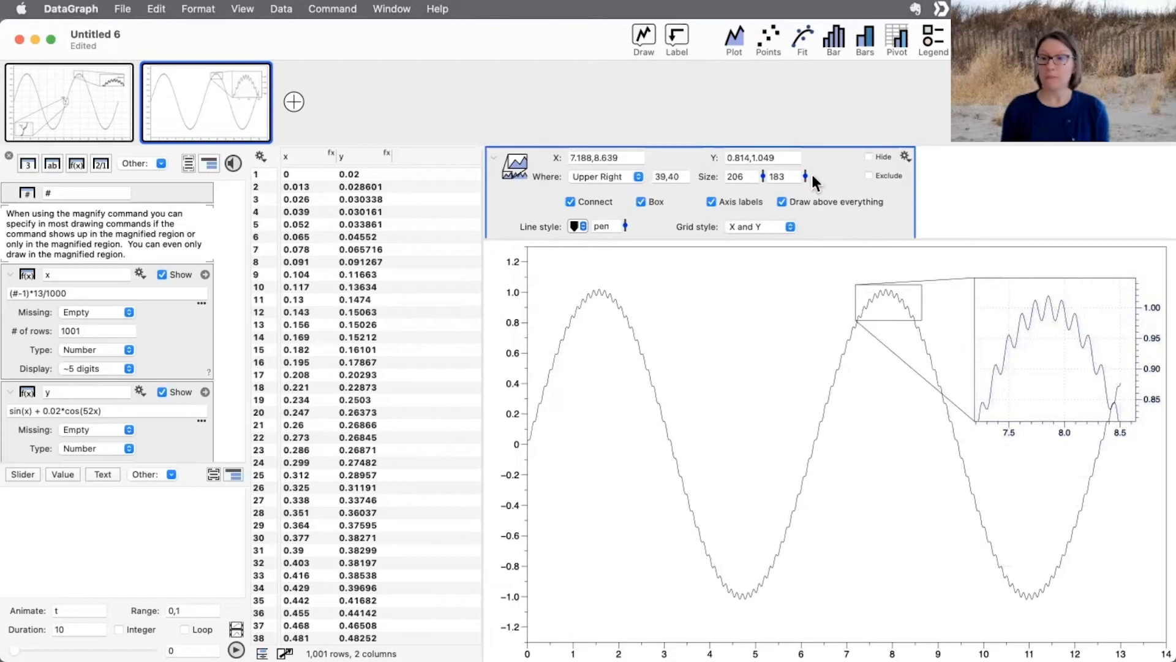
{"action": "left_click", "coordinate": [495, 158]}
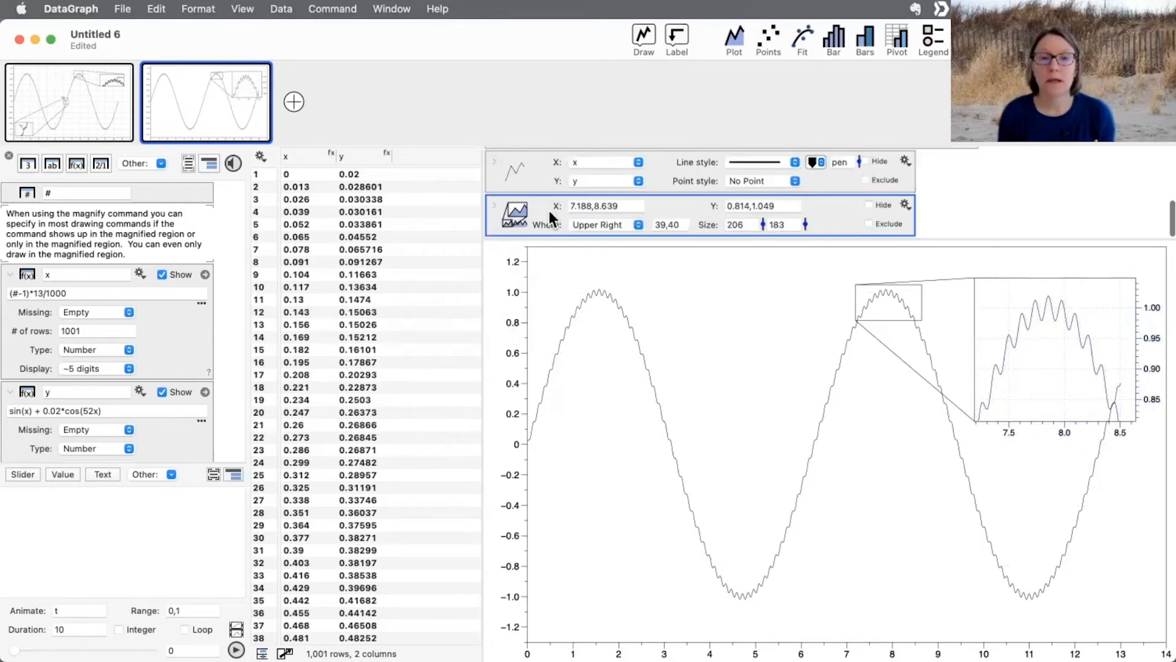
- Shrink the magnified inset to about 162 by 117 and place it at an offset of about 74,16
{"action": "scroll", "coordinate": [553, 218], "scroll_direction": "up", "scroll_amount": 2}
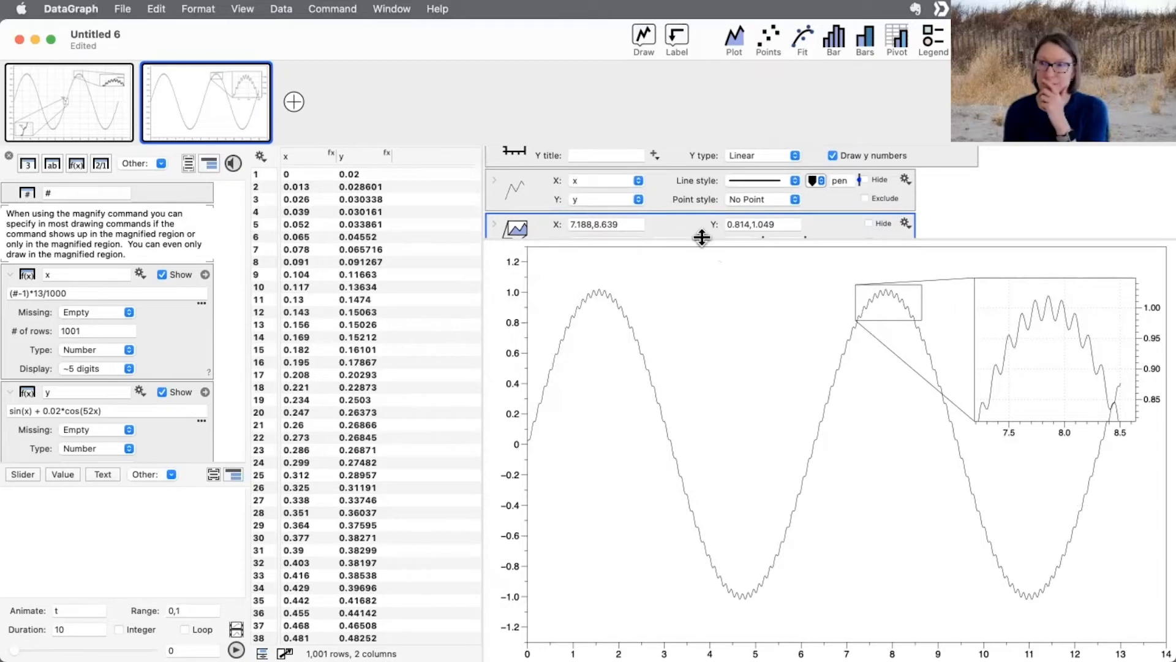
{"action": "mouse_move", "coordinate": [1059, 306]}
{"action": "left_mouse_down"}
{"action": "mouse_move", "coordinate": [1058, 272]}
{"action": "mouse_move", "coordinate": [1059, 285]}
{"action": "left_mouse_up"}
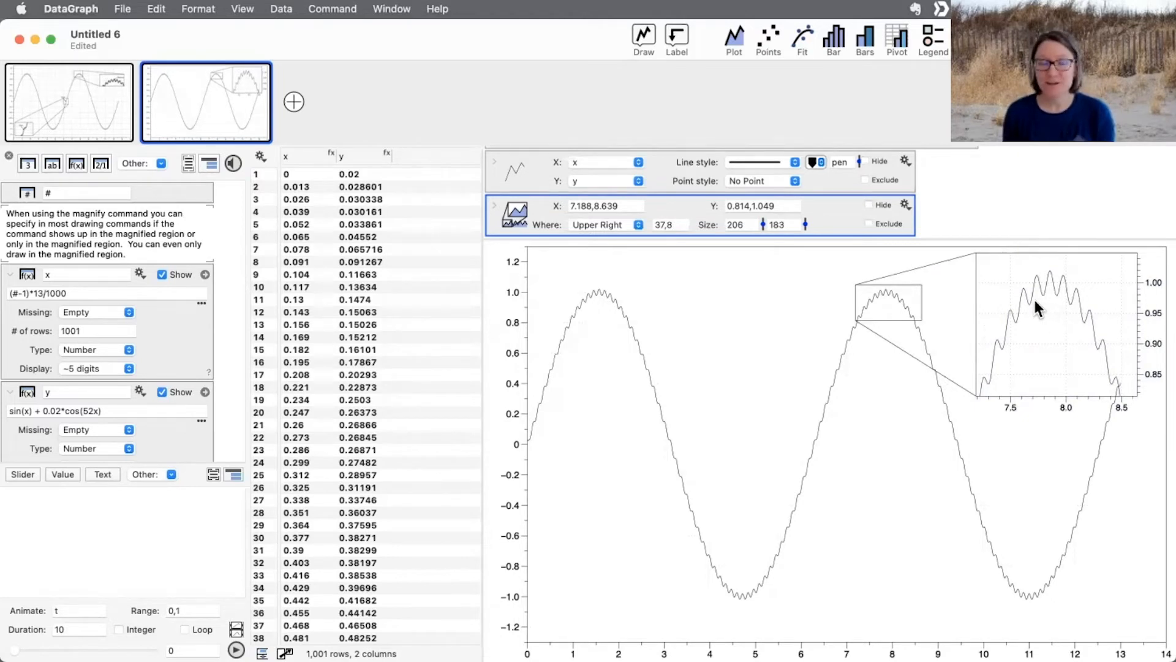
{"action": "left_click_drag", "start_coordinate": [1052, 319], "coordinate": [1039, 335]}
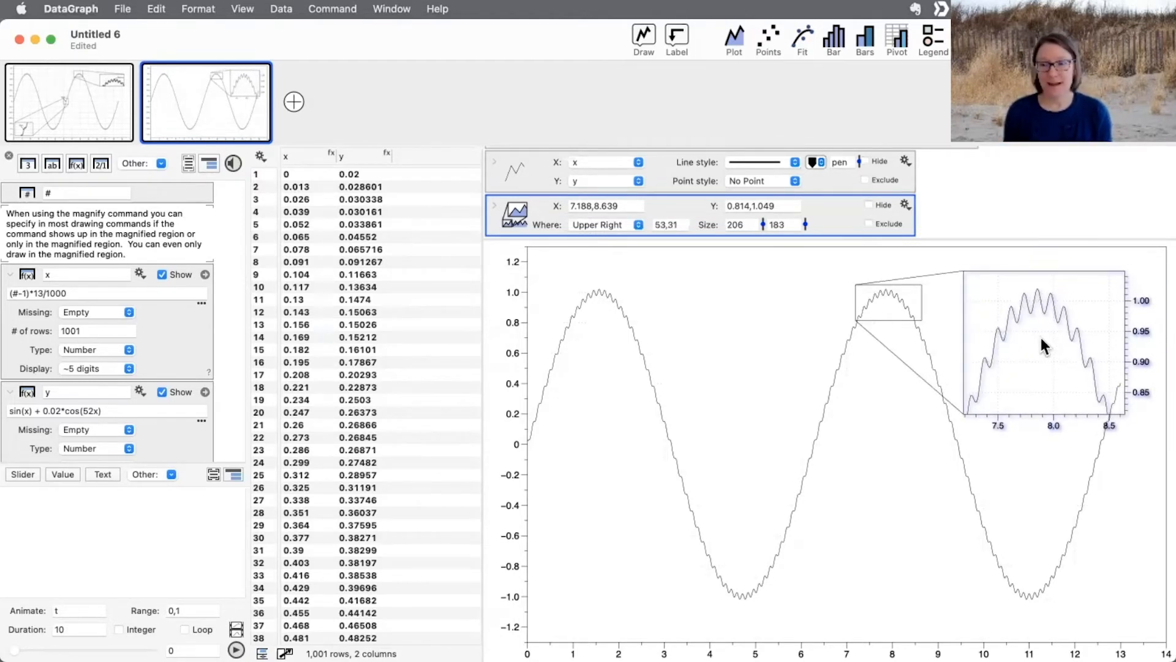
{"action": "left_click_drag", "start_coordinate": [965, 419], "coordinate": [1031, 318]}
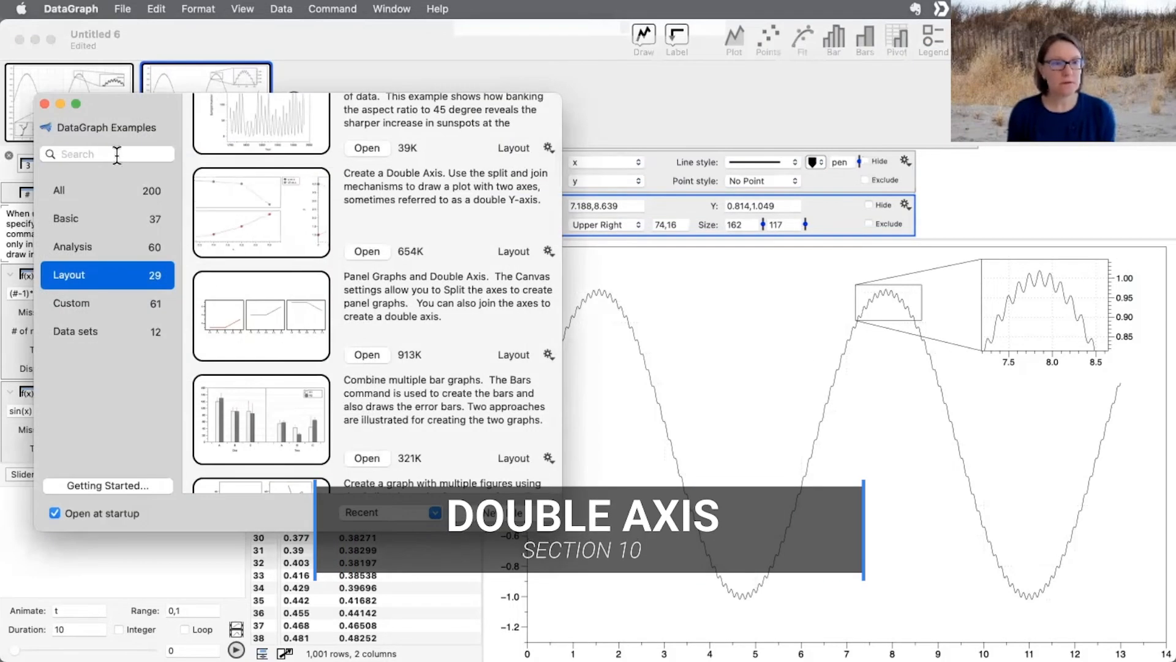
- Search the Layout examples for "double" and open the Create a Double Axis example
{"action": "left_click", "coordinate": [116, 155]}
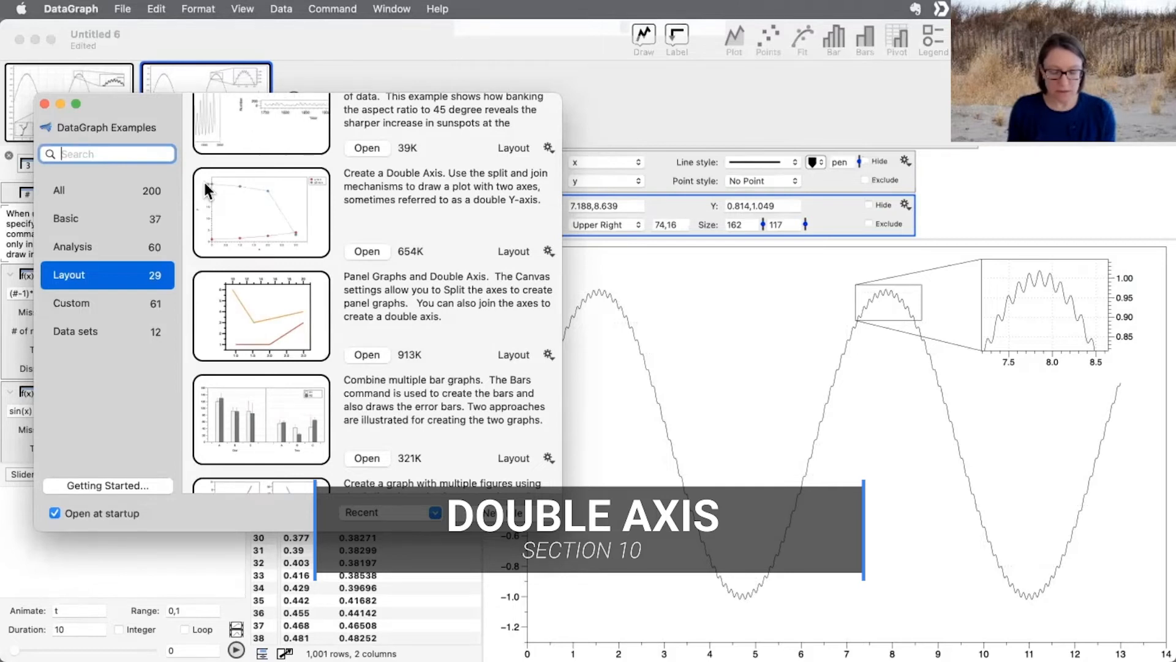
{"action": "type", "text": "double"}
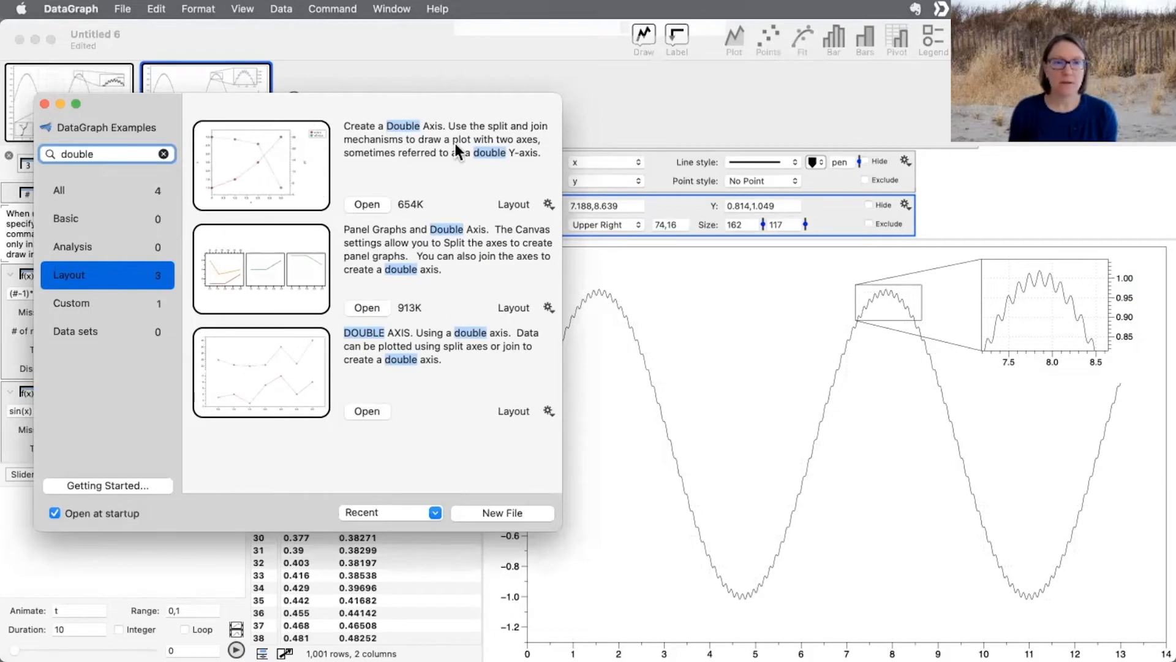
{"action": "left_click", "coordinate": [369, 203]}
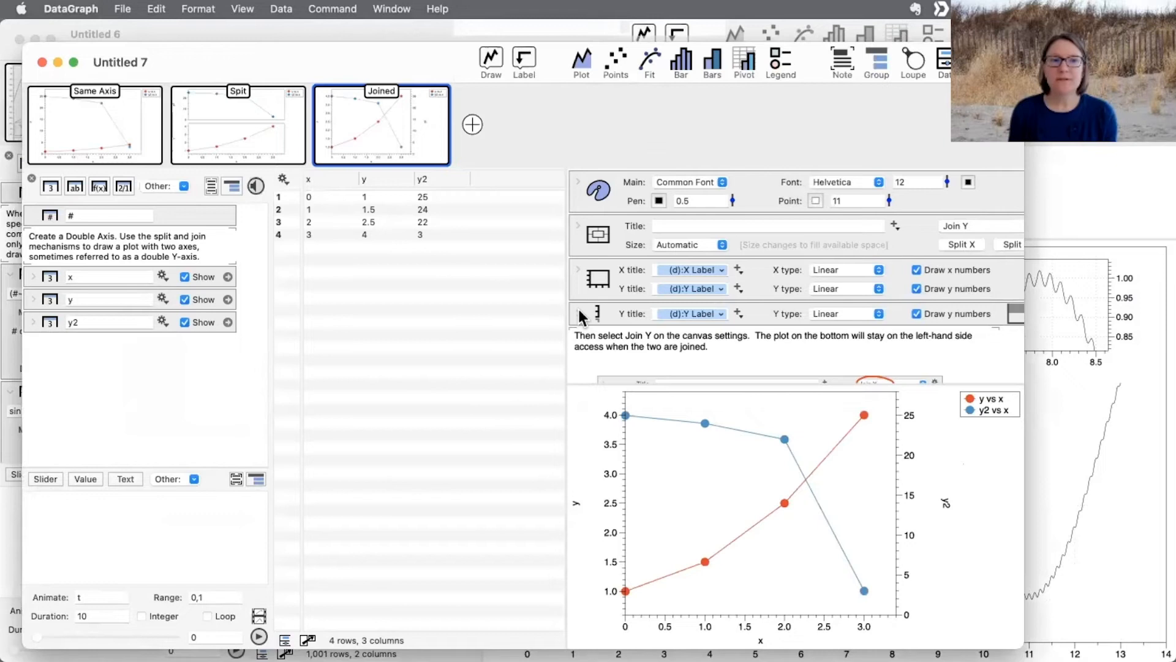
- Enlarge the example's graph area and show the Same Axis graph
{"action": "left_click_drag", "start_coordinate": [564, 306], "coordinate": [544, 294]}
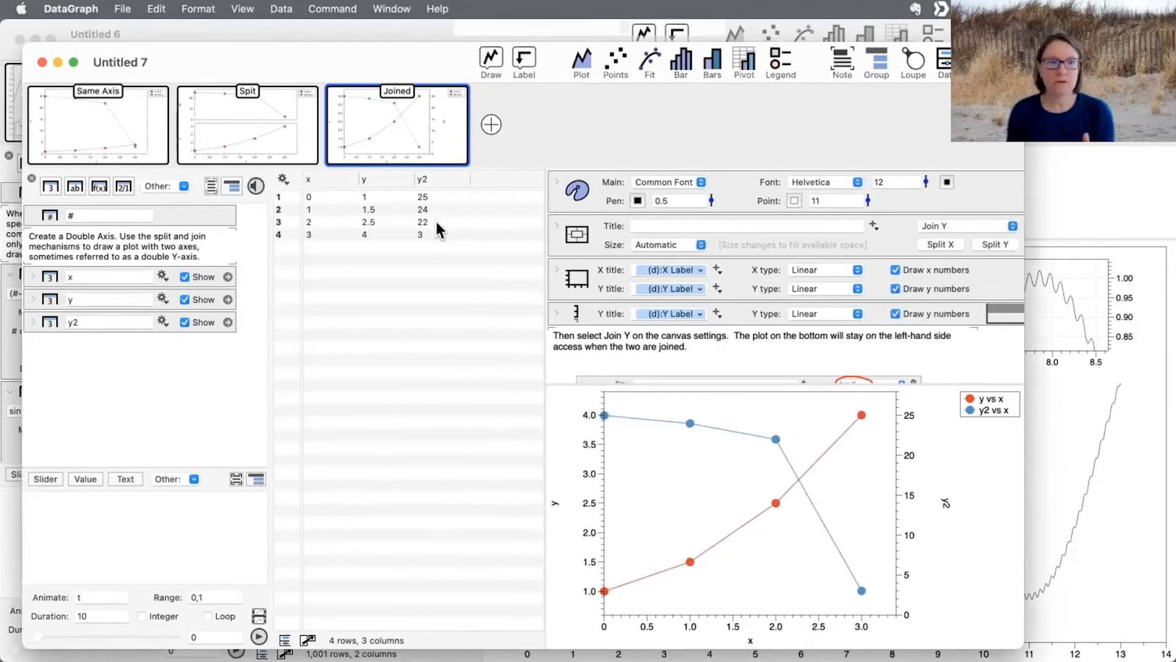
{"action": "mouse_move", "coordinate": [113, 125]}
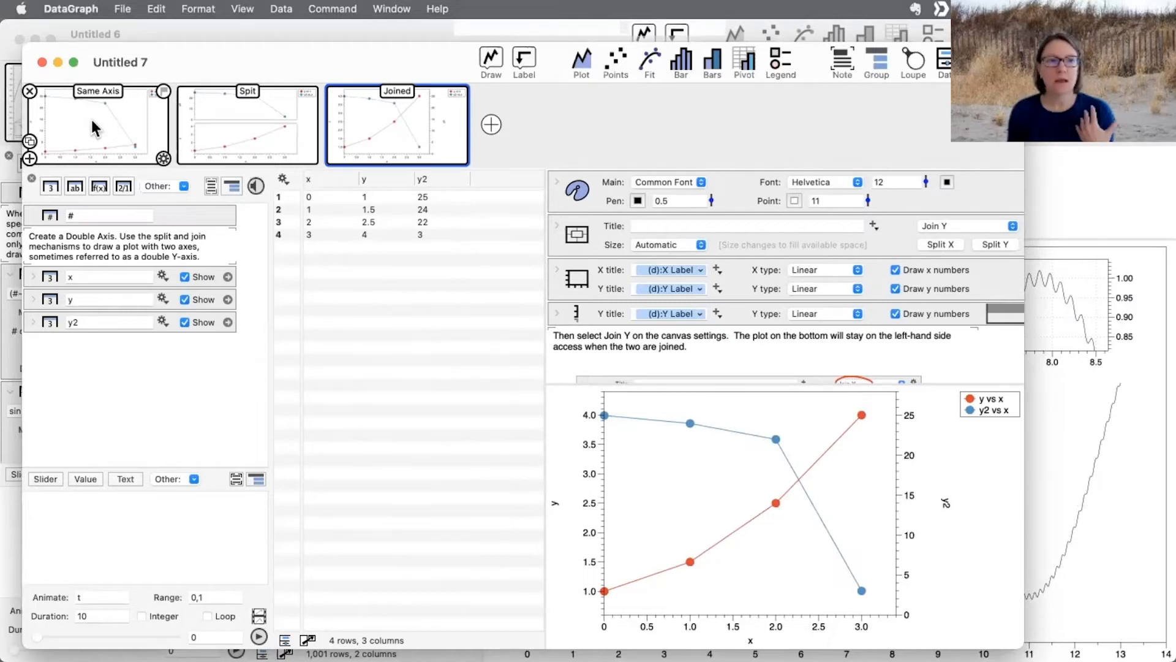
{"action": "left_click", "coordinate": [96, 127]}
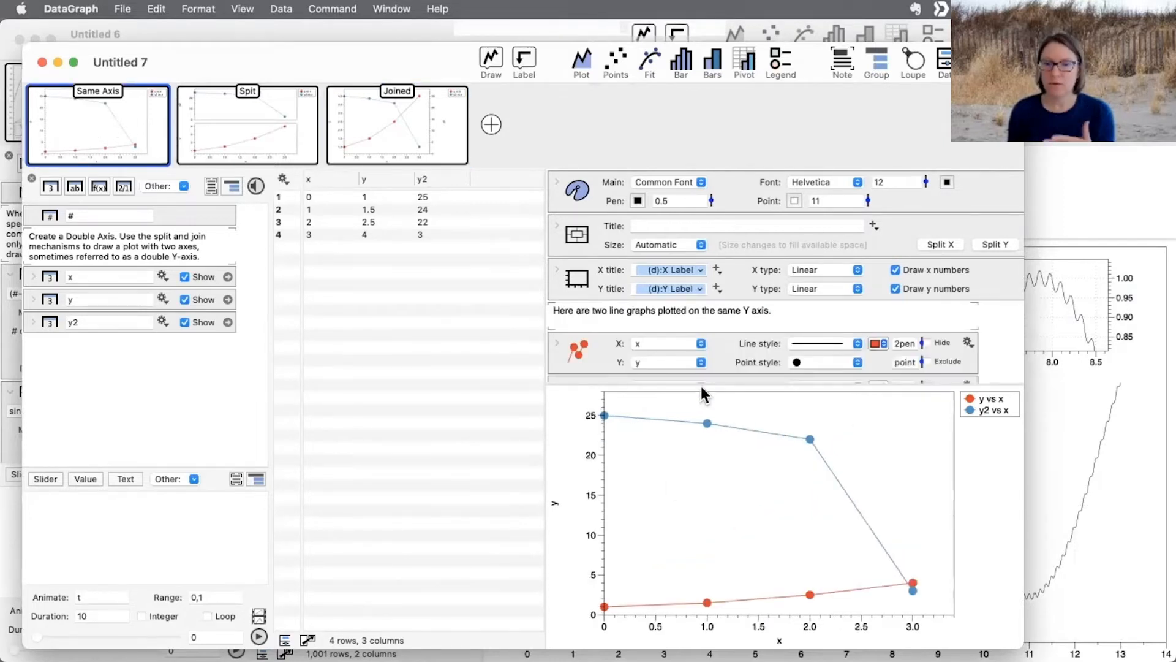
{"action": "mouse_move", "coordinate": [701, 383]}
{"action": "left_mouse_down"}
{"action": "mouse_move", "coordinate": [697, 302]}
{"action": "mouse_move", "coordinate": [699, 372]}
{"action": "left_mouse_up"}
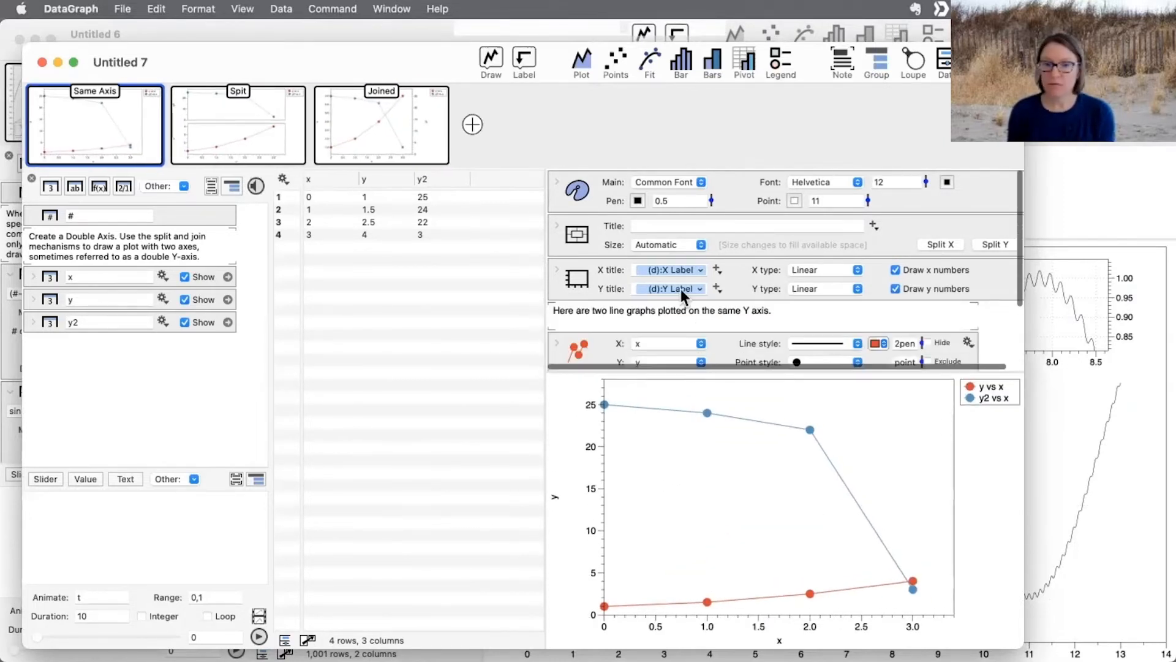
- Review the two plot commands behind the Same Axis graph and select the y2 plot
{"action": "scroll", "coordinate": [681, 289], "scroll_direction": "down", "scroll_amount": 3}
{"action": "left_click", "coordinate": [588, 260]}
{"action": "left_click", "coordinate": [585, 303]}
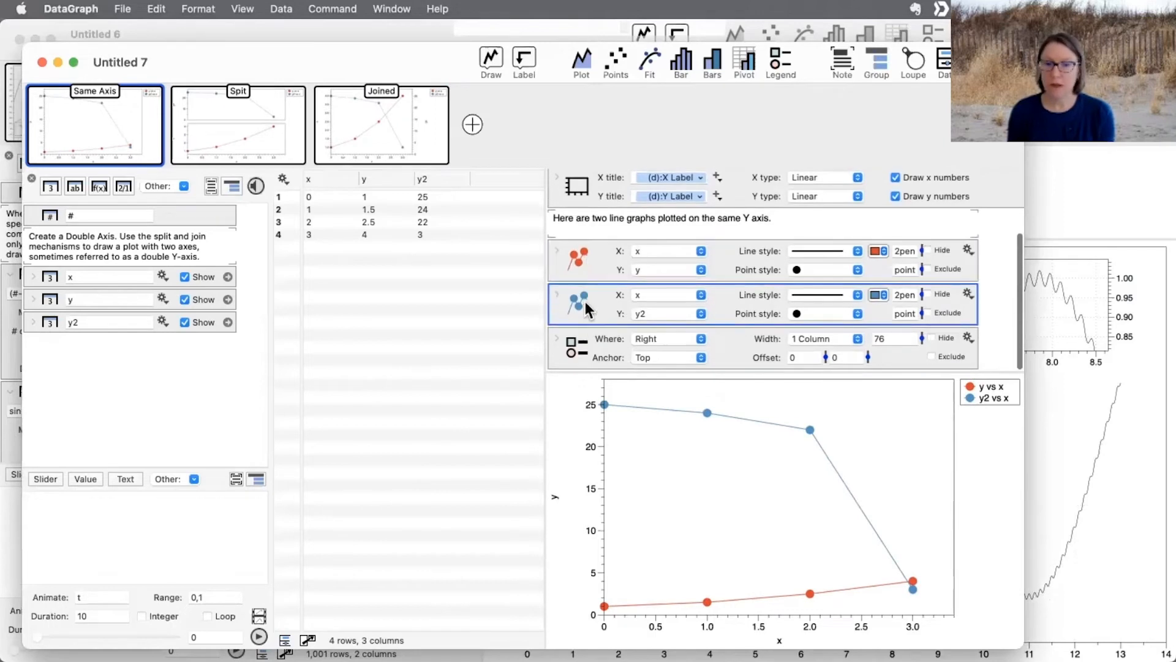
- Show the split-axis graph and review its Split Y instructions and the axis selectors on its plot commands
{"action": "left_click", "coordinate": [260, 130]}
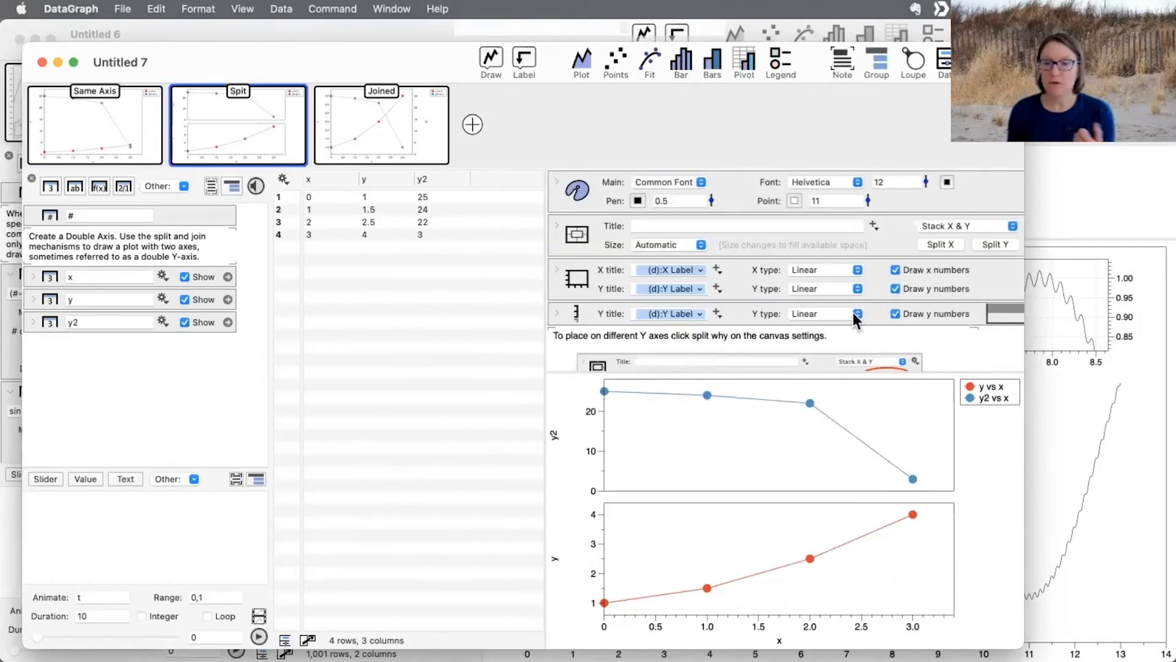
{"action": "scroll", "coordinate": [923, 262], "scroll_direction": "down", "scroll_amount": 5}
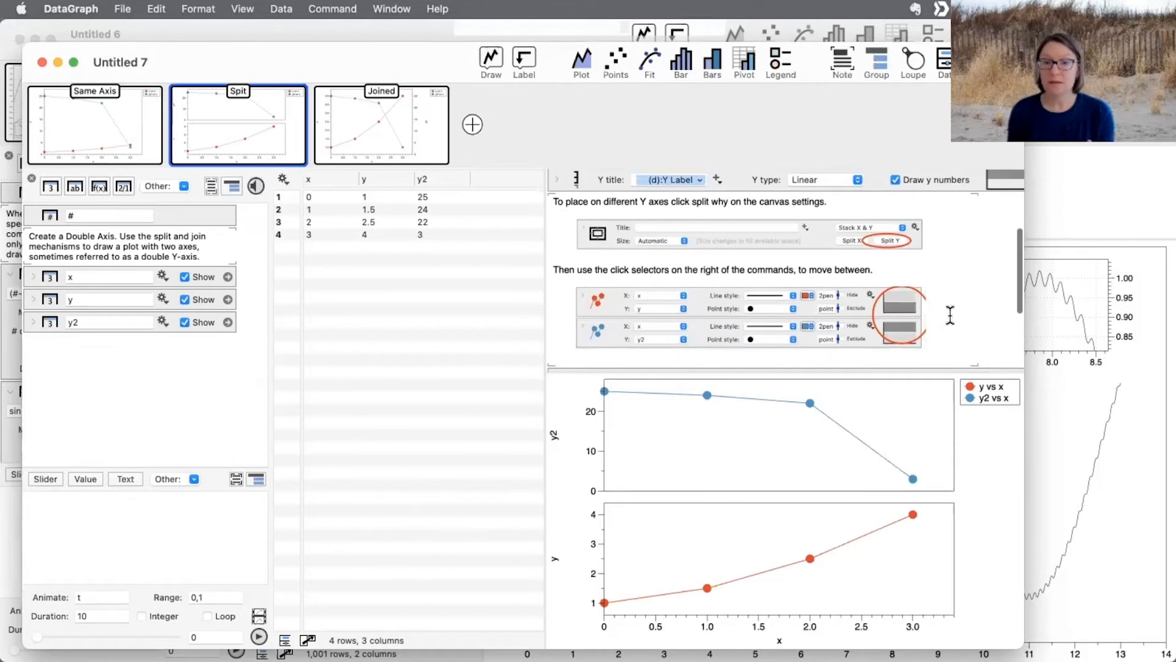
{"action": "scroll", "coordinate": [941, 334], "scroll_direction": "down", "scroll_amount": 5}
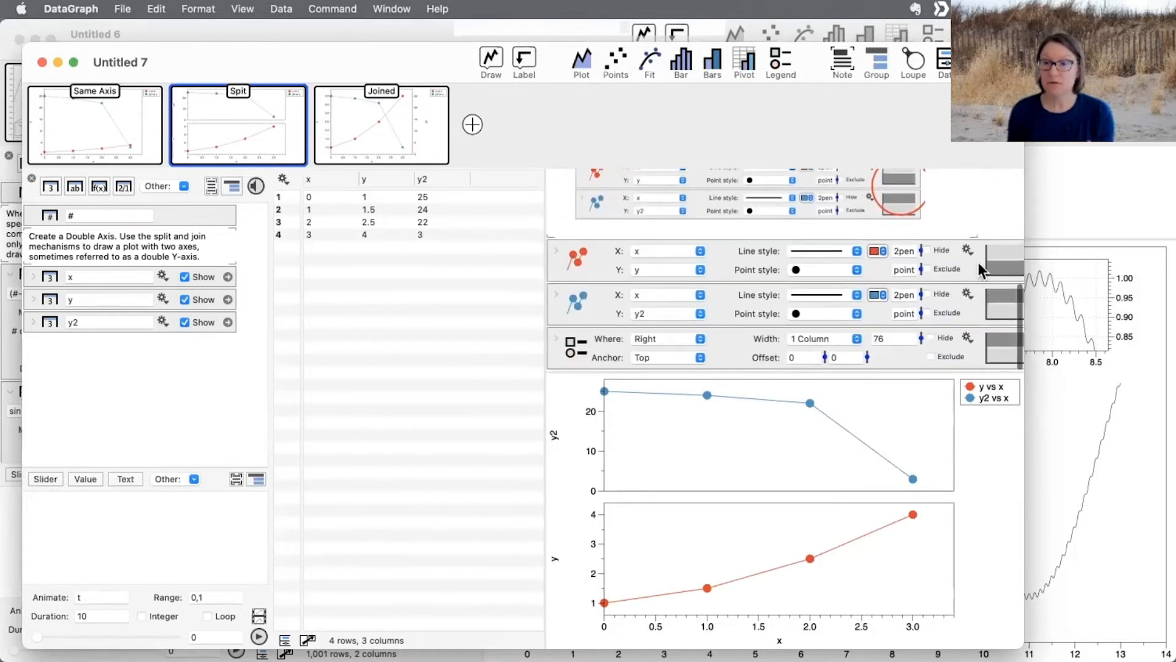
{"action": "scroll", "coordinate": [976, 210], "scroll_direction": "up", "scroll_amount": 5}
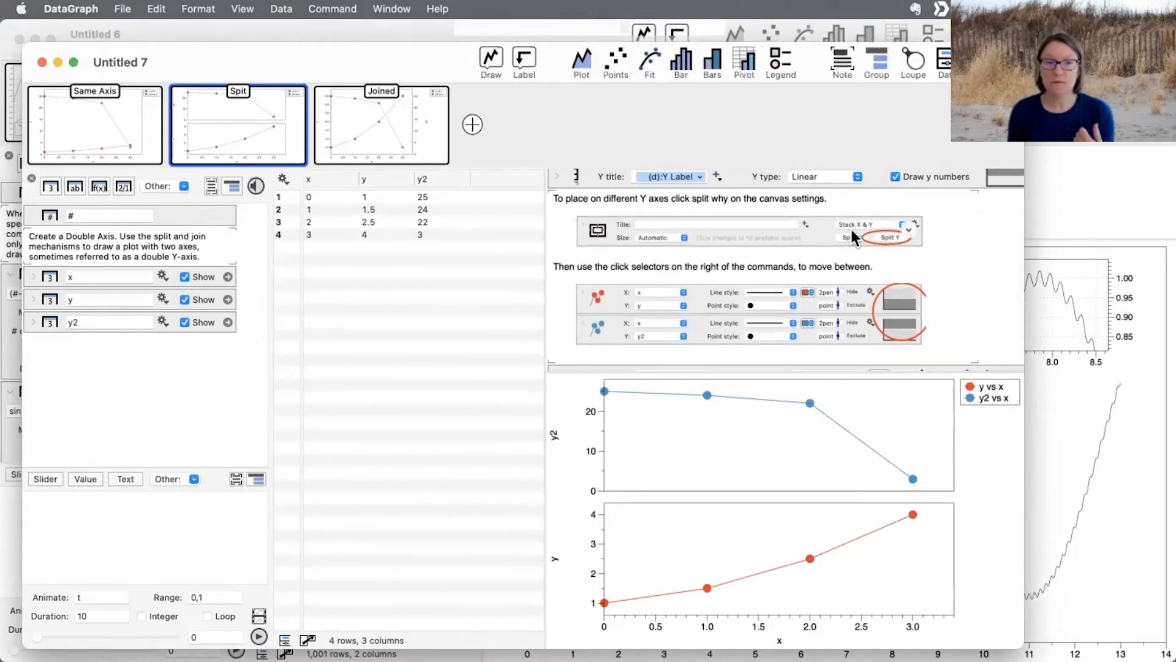
- Show the Joined graph, compare its axes with the Same Axis graph, and return to the Joined graph
{"action": "mouse_move", "coordinate": [429, 137]}
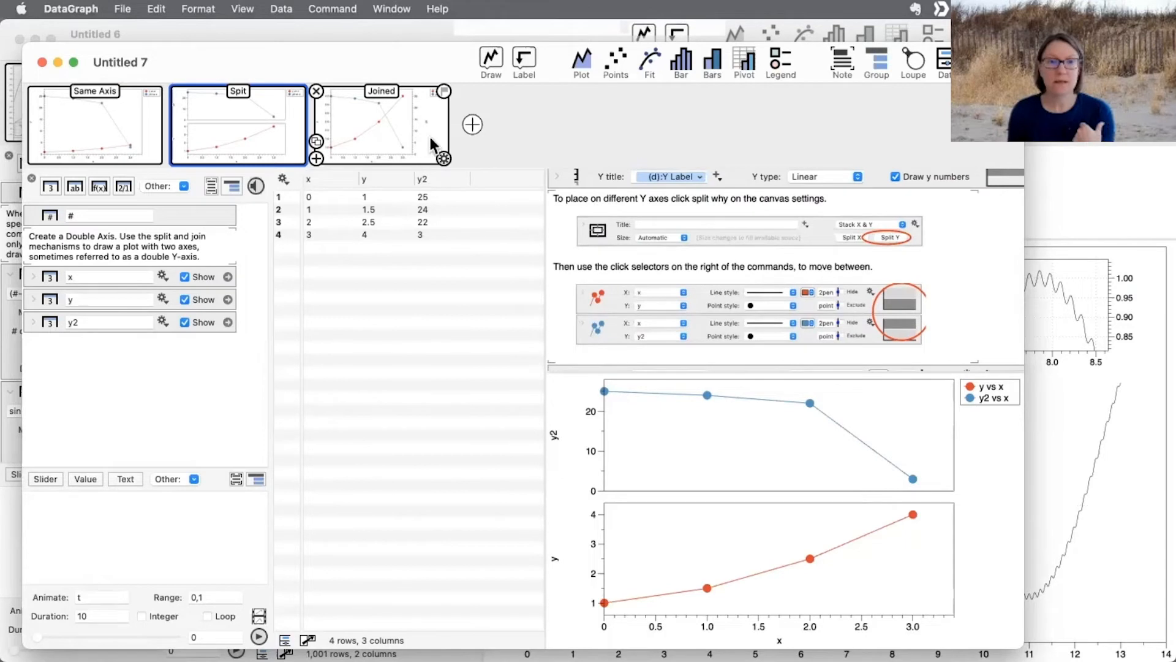
{"action": "left_click", "coordinate": [400, 124]}
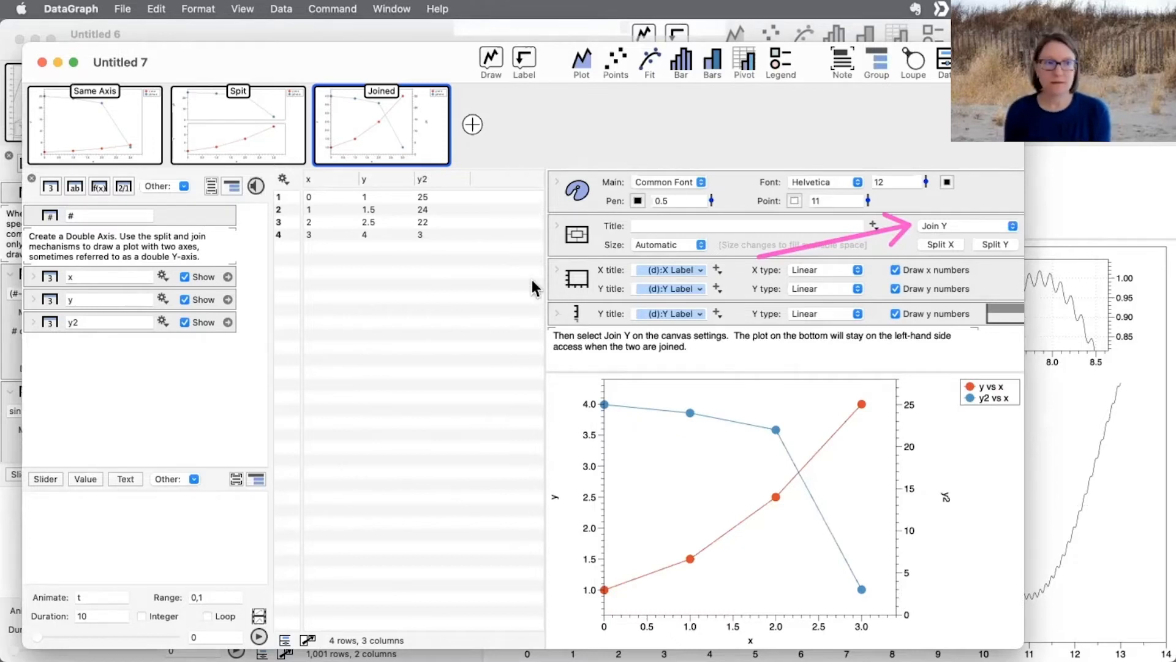
{"action": "left_click", "coordinate": [30, 141]}
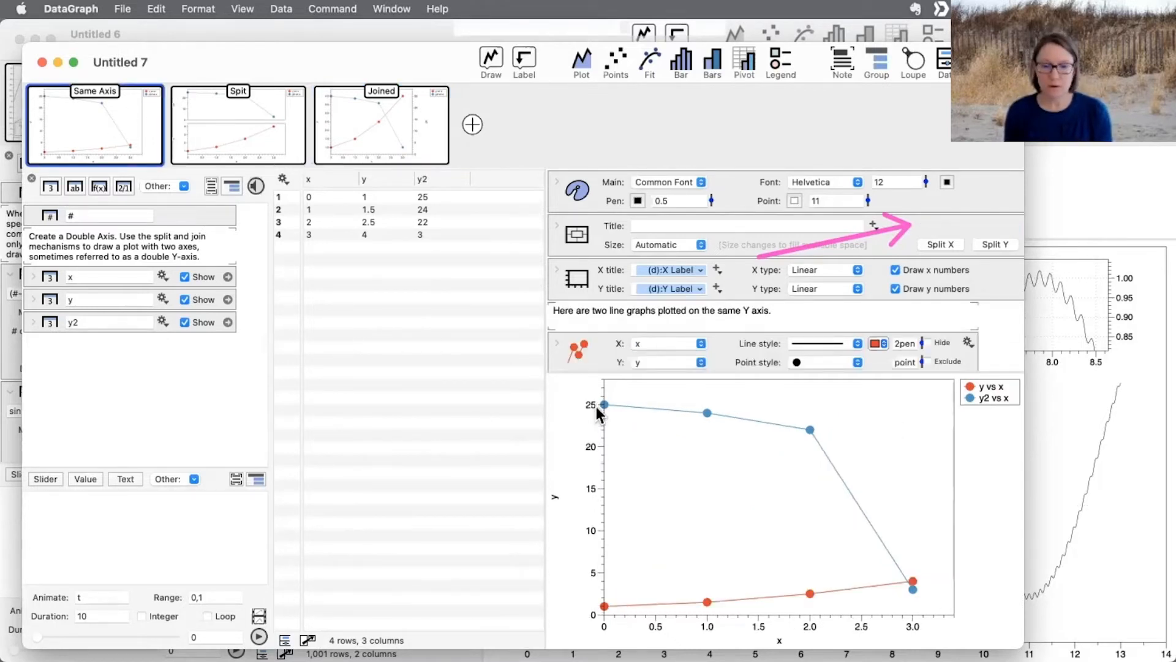
{"action": "left_click_drag", "start_coordinate": [582, 516], "coordinate": [595, 443]}
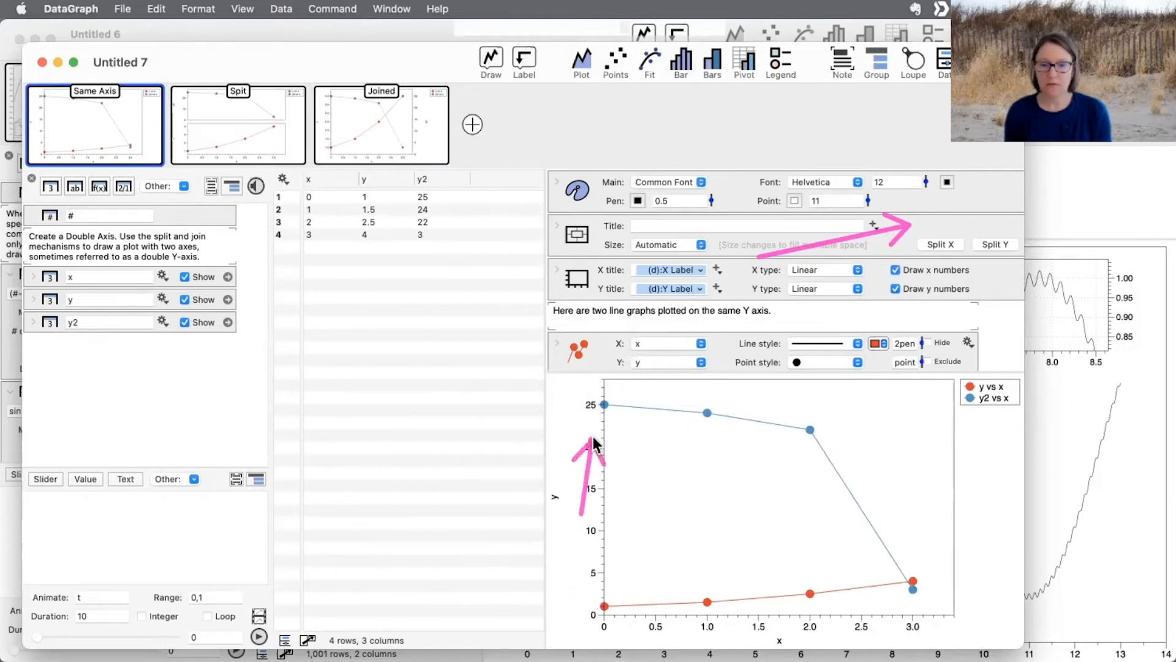
{"action": "left_click_drag", "start_coordinate": [584, 516], "coordinate": [587, 406]}
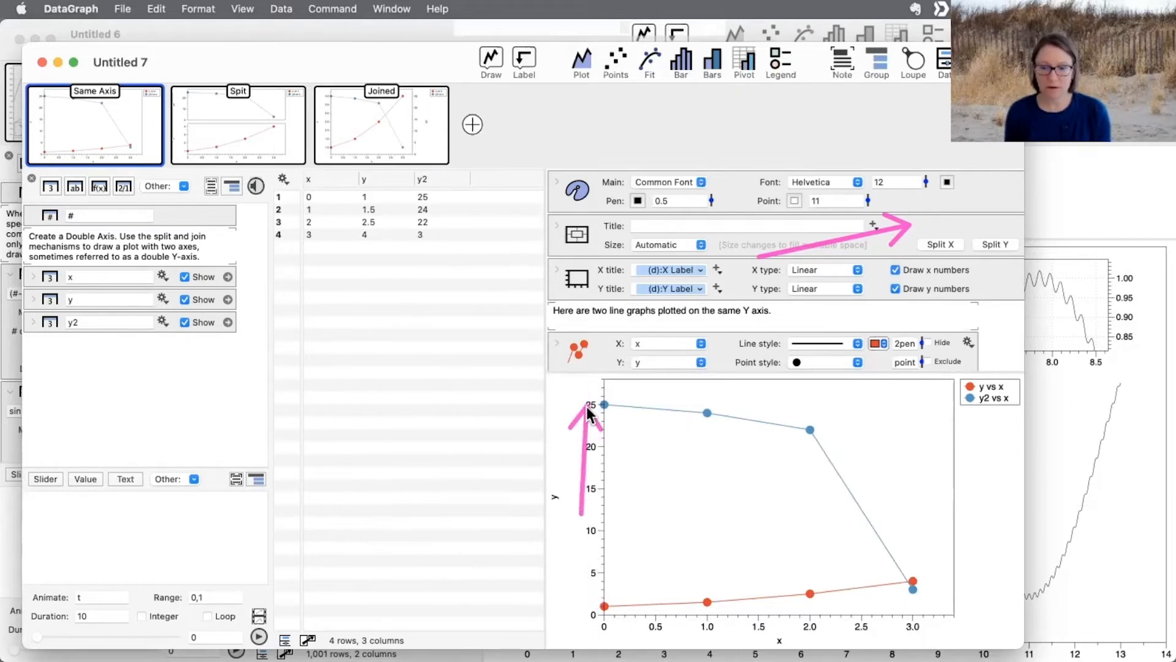
{"action": "left_click", "coordinate": [318, 150]}
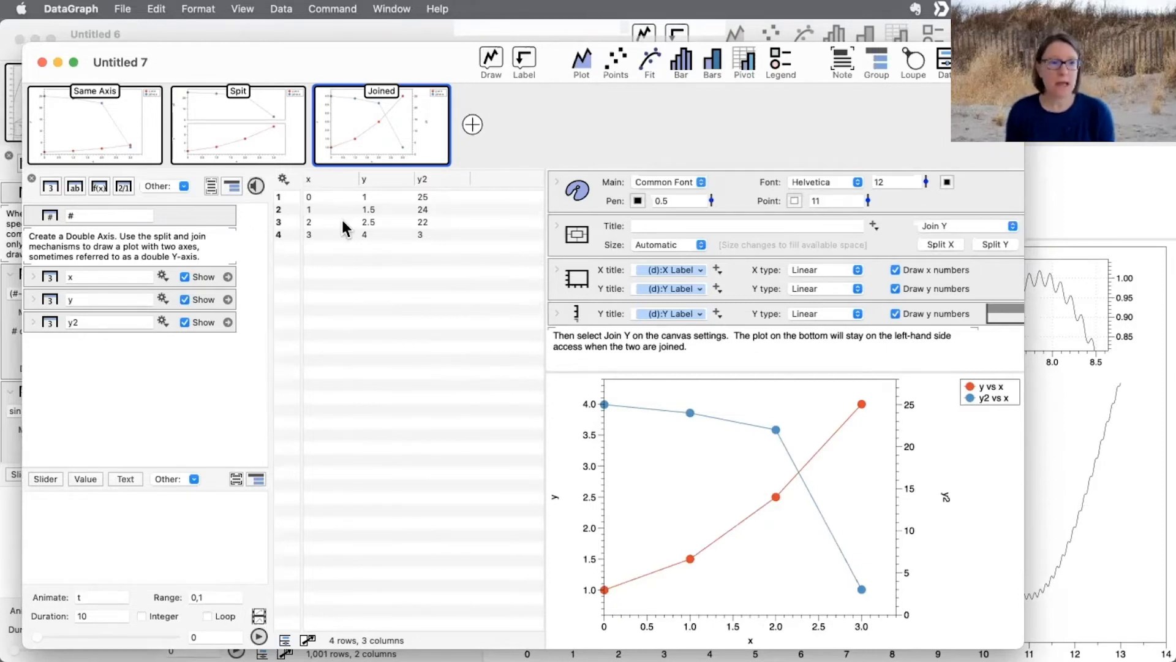
- Duplicate the y2 data column and name the copy y3
{"action": "left_click", "coordinate": [49, 321]}
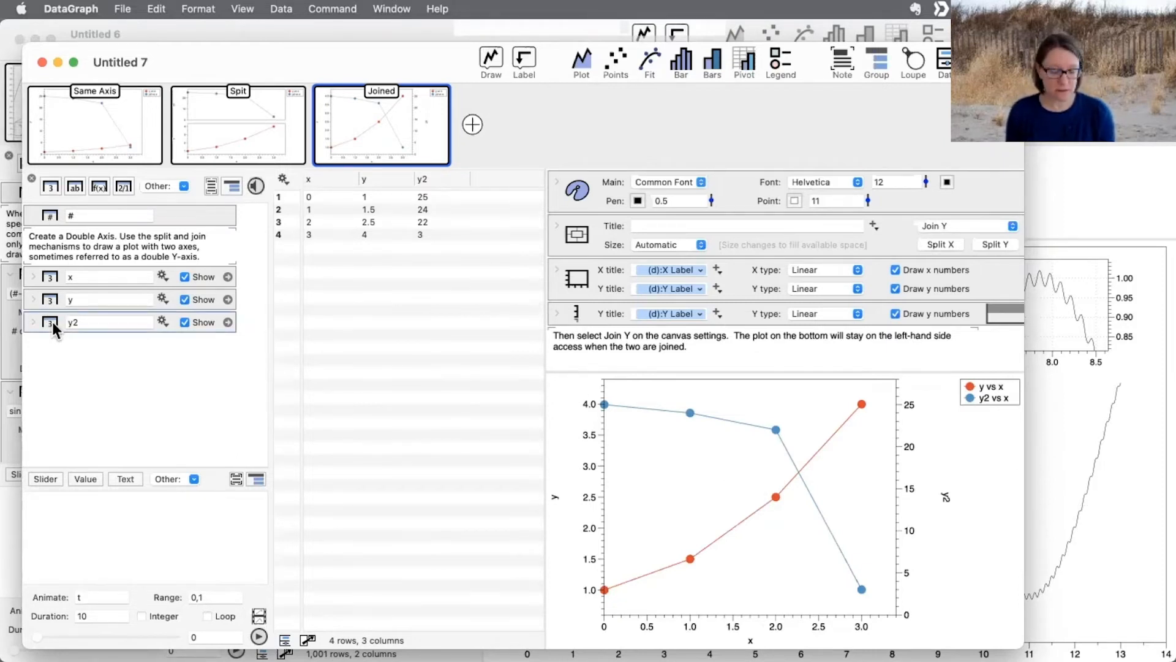
{"action": "left_click_drag", "start_coordinate": [53, 322], "coordinate": [52, 344]}
{"action": "left_click", "coordinate": [95, 344]}
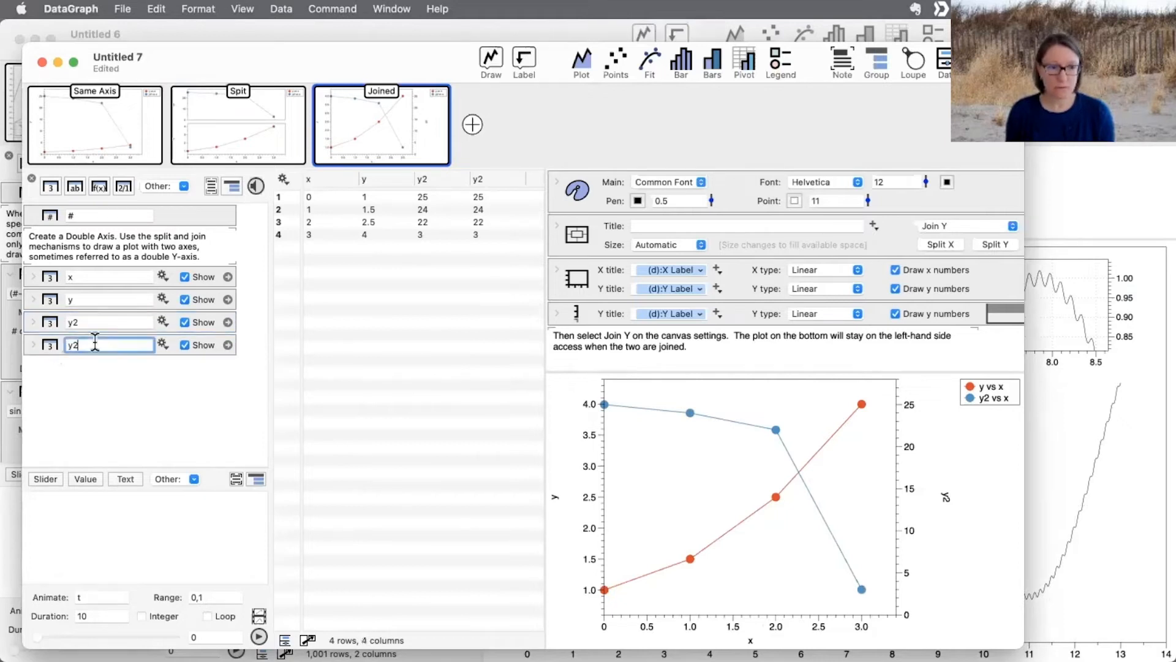
{"action": "key", "text": "BackSpace"}
{"action": "type", "text": "3"}
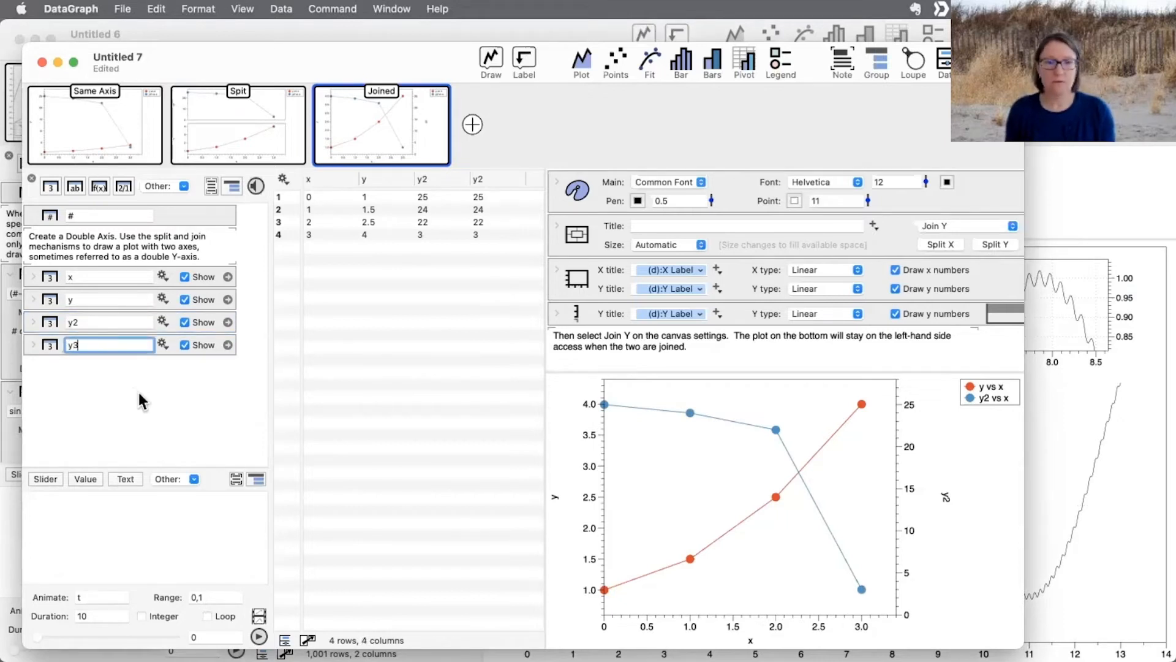
- Enter 100, 50 and 25 in the first three rows of the y3 column
{"action": "left_click", "coordinate": [394, 298]}
{"action": "double_click", "coordinate": [495, 197]}
{"action": "type", "text": "100"}
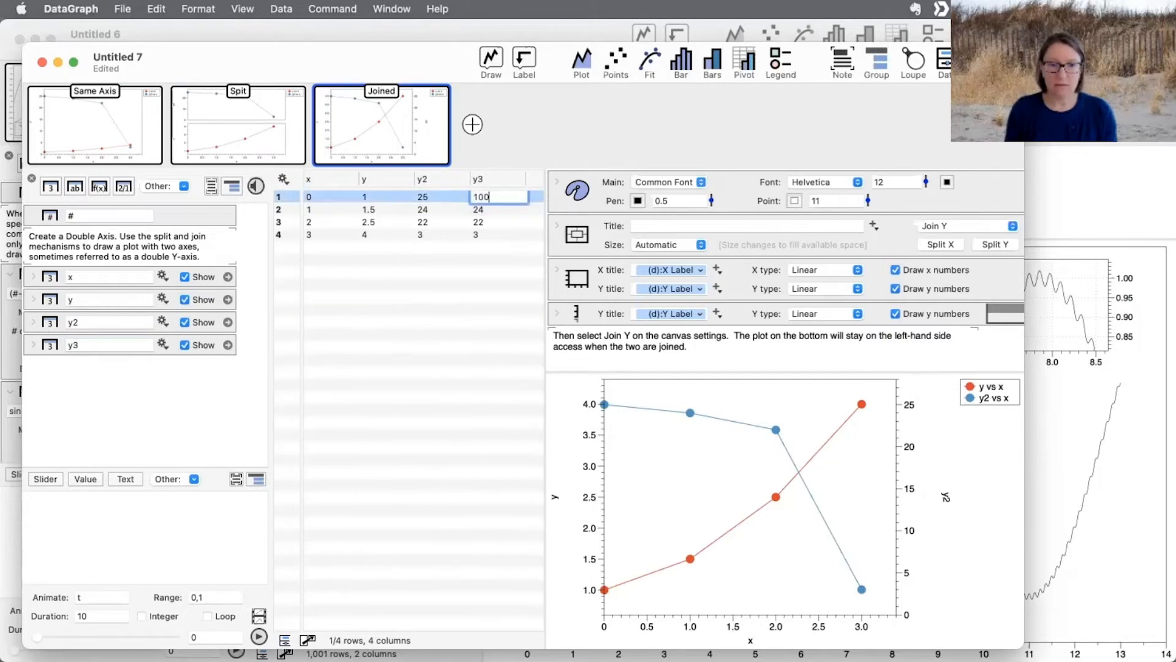
{"action": "key", "text": "Return"}
{"action": "type", "text": "50"}
{"action": "key", "text": "Return"}
{"action": "type", "text": "25"}
{"action": "key", "text": "Return"}
{"action": "left_click", "coordinate": [526, 335]}
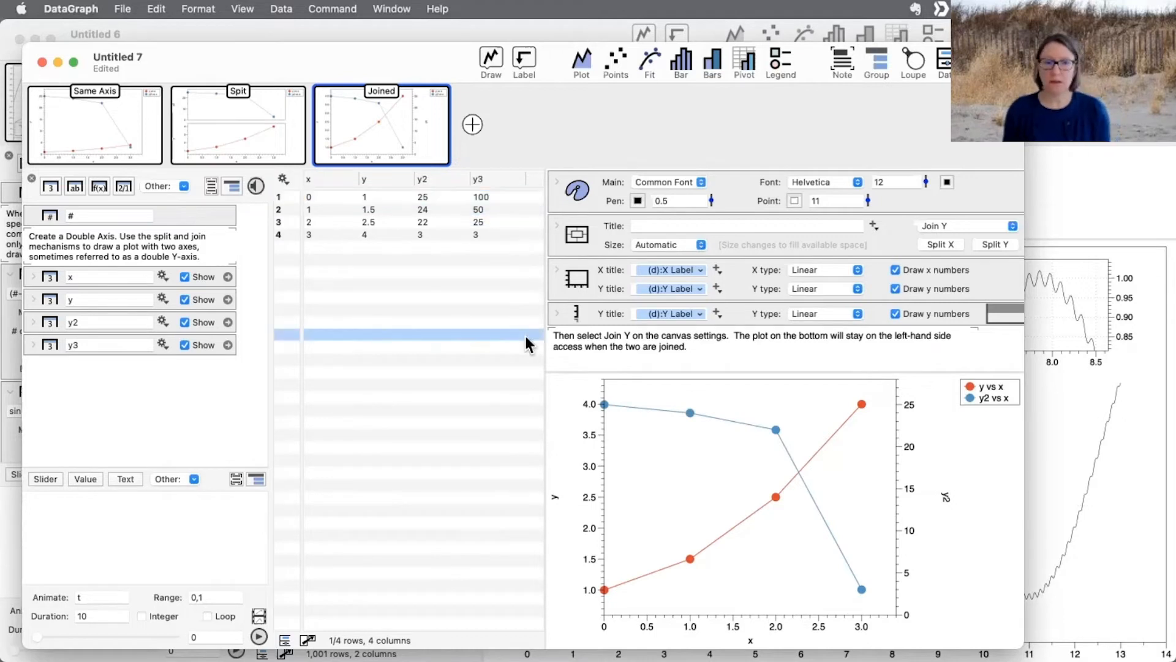
{"action": "left_click", "coordinate": [509, 183]}
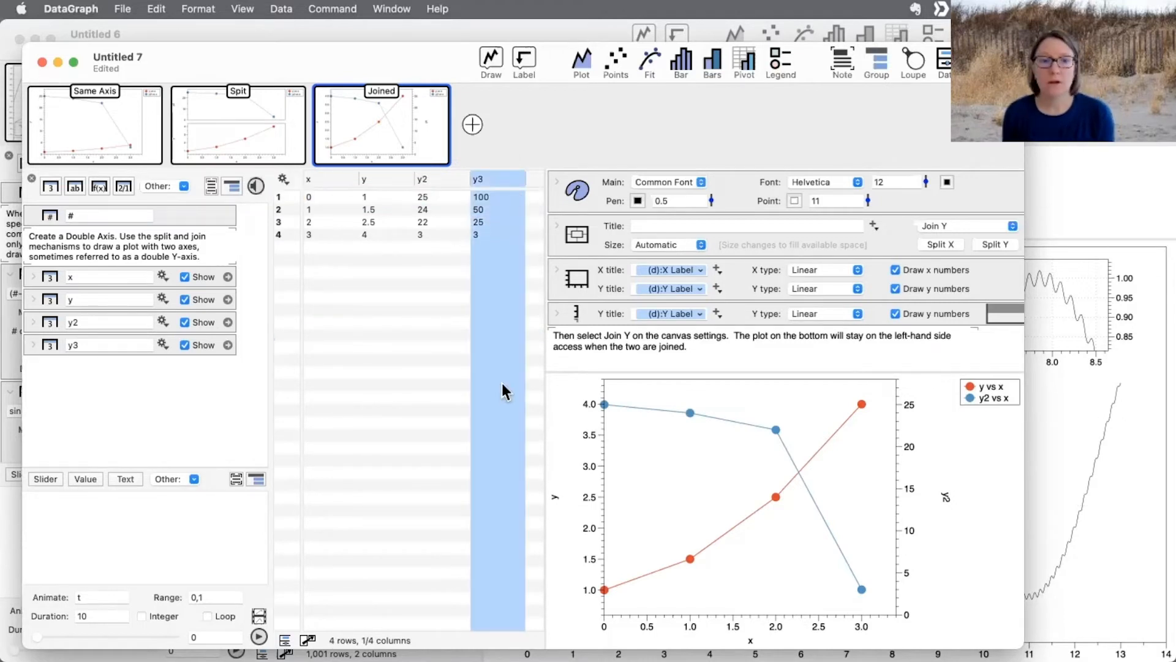
- Duplicate the y2 plot command in the Joined graph and set the copy's Y data to y3
{"action": "scroll", "coordinate": [738, 298], "scroll_direction": "down", "scroll_amount": 10}
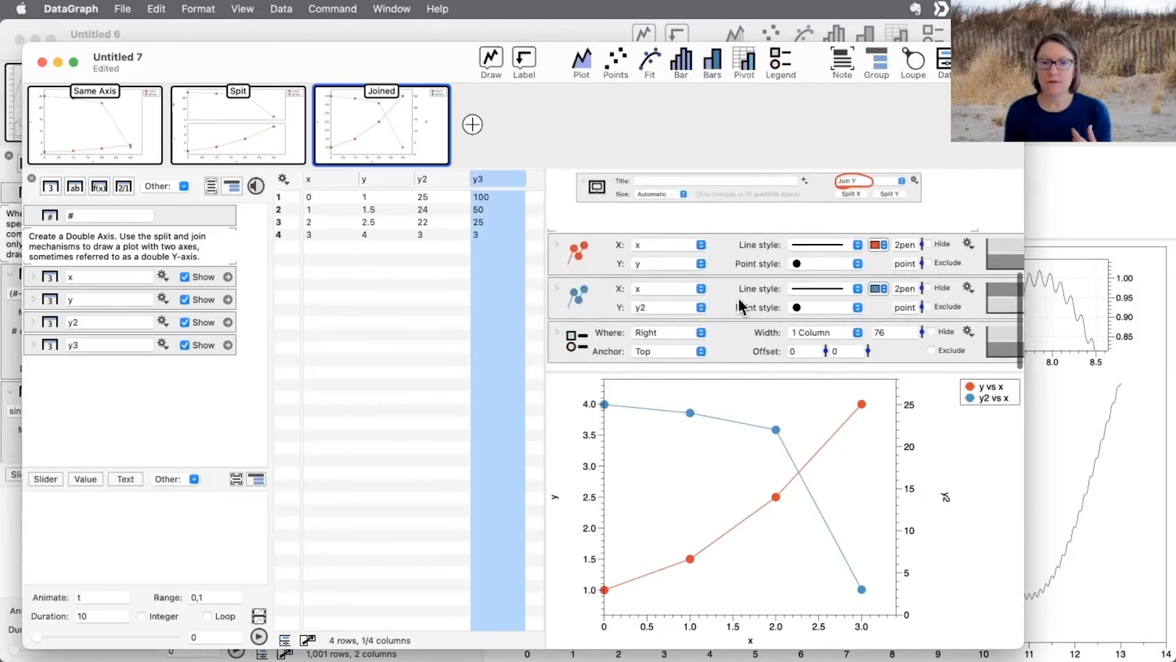
{"action": "left_click", "coordinate": [606, 298]}
{"action": "left_click_drag", "start_coordinate": [606, 303], "coordinate": [602, 324]}
{"action": "left_click", "coordinate": [700, 356]}
{"action": "left_click", "coordinate": [668, 374]}
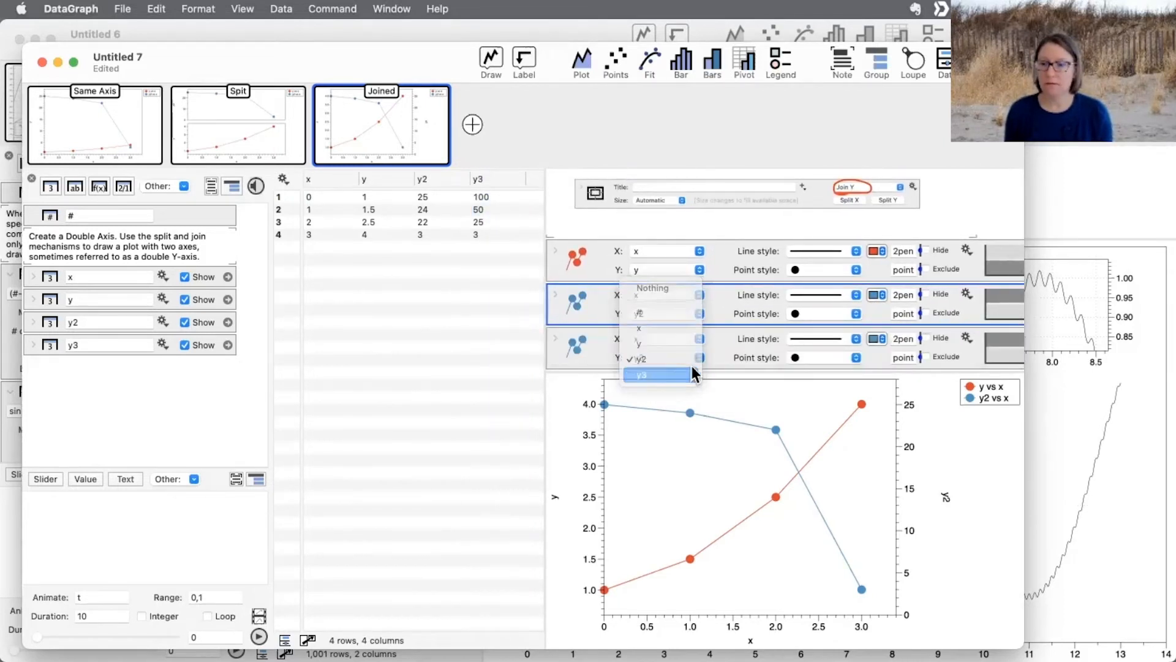
- Change the y3 plot's line color to Line Color 3
{"action": "left_click", "coordinate": [879, 339]}
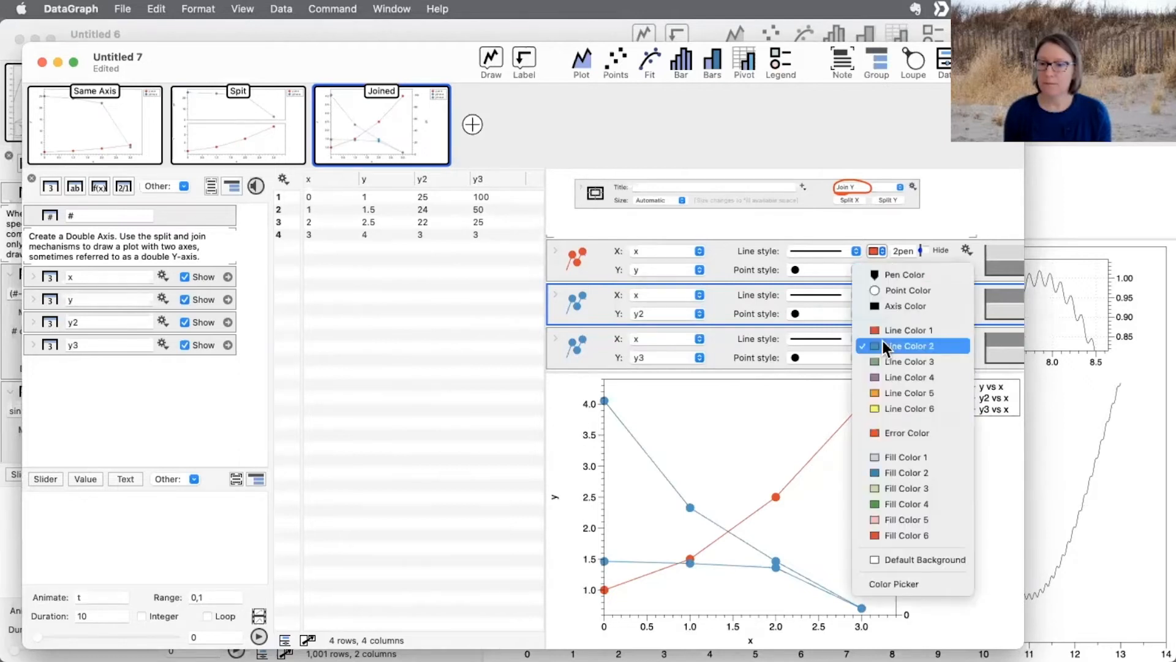
{"action": "left_click", "coordinate": [882, 356]}
{"action": "scroll", "coordinate": [809, 313], "scroll_direction": "down", "scroll_amount": 3}
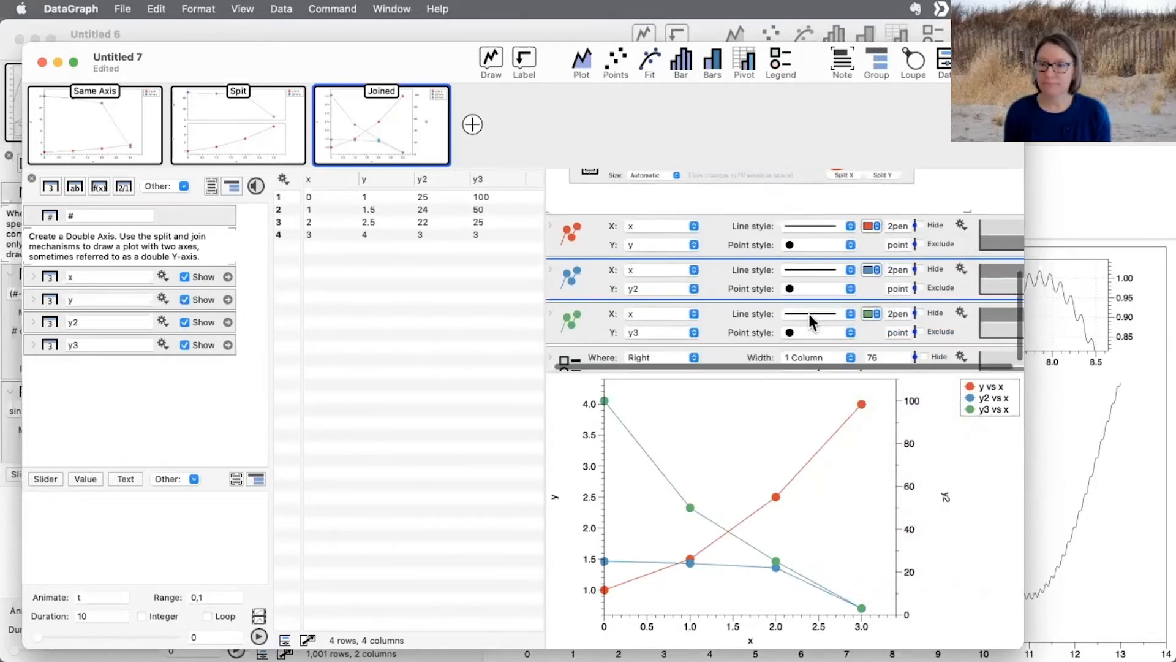
{"action": "scroll", "coordinate": [809, 314], "scroll_direction": "up", "scroll_amount": 1}
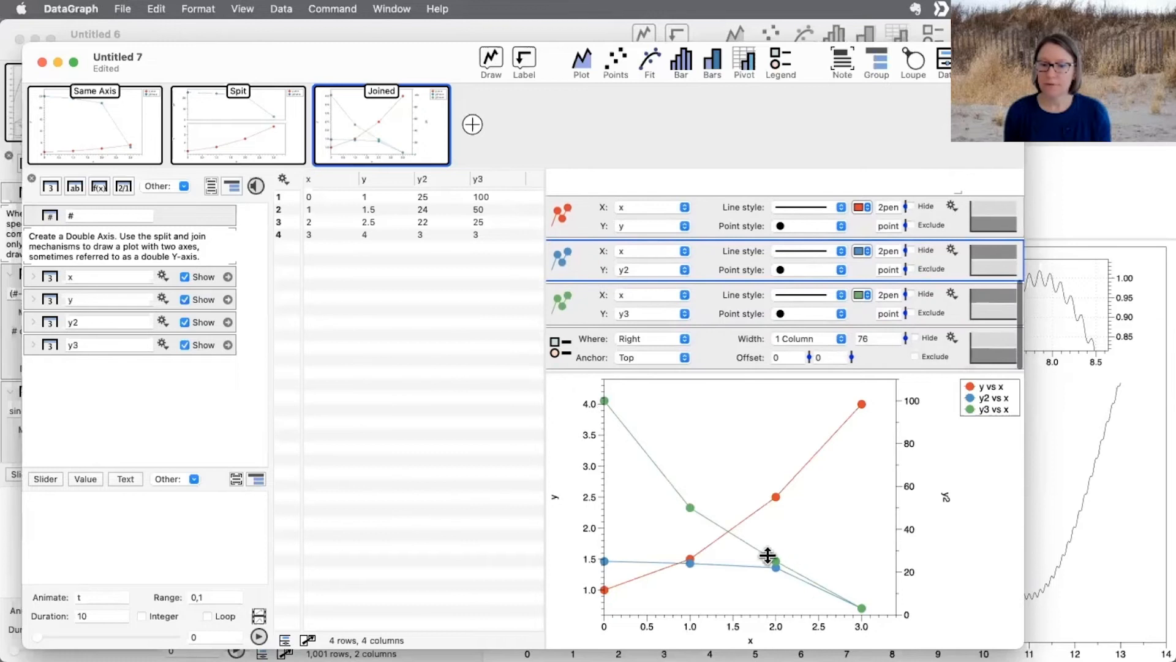
- Add another Y axis split to the Joined graph and assign the y3 plot to the topmost axis
{"action": "scroll", "coordinate": [931, 228], "scroll_direction": "up", "scroll_amount": 5}
{"action": "scroll", "coordinate": [931, 228], "scroll_direction": "up", "scroll_amount": 3}
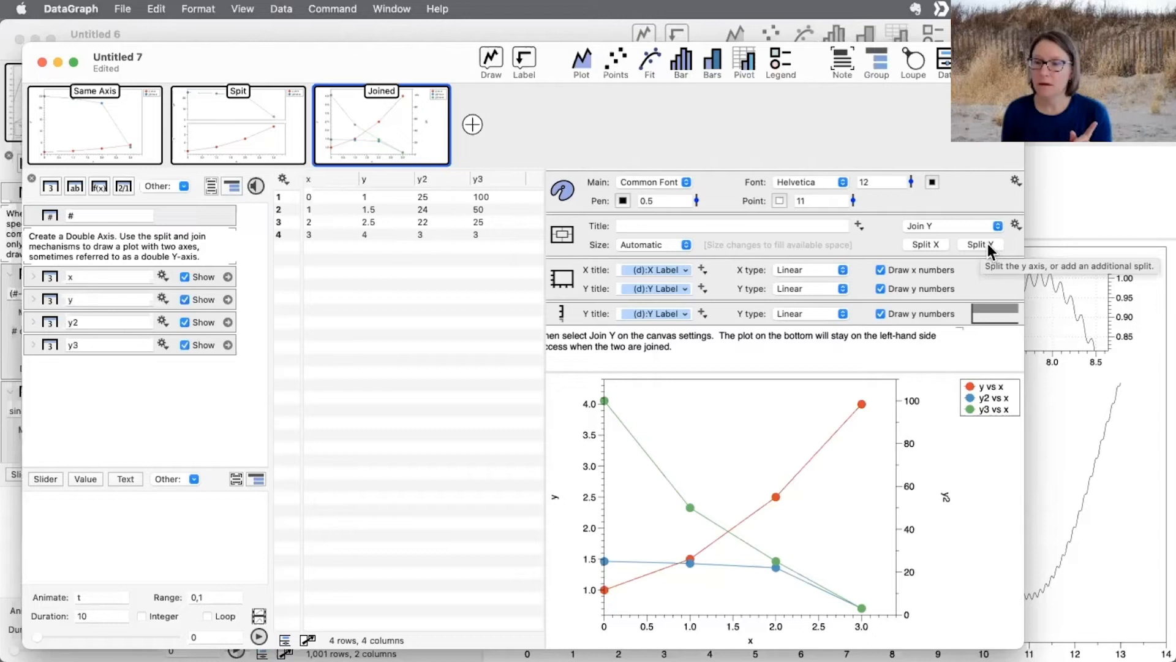
{"action": "left_click", "coordinate": [988, 244]}
{"action": "scroll", "coordinate": [872, 288], "scroll_direction": "down", "scroll_amount": 5}
{"action": "scroll", "coordinate": [873, 288], "scroll_direction": "down", "scroll_amount": 3}
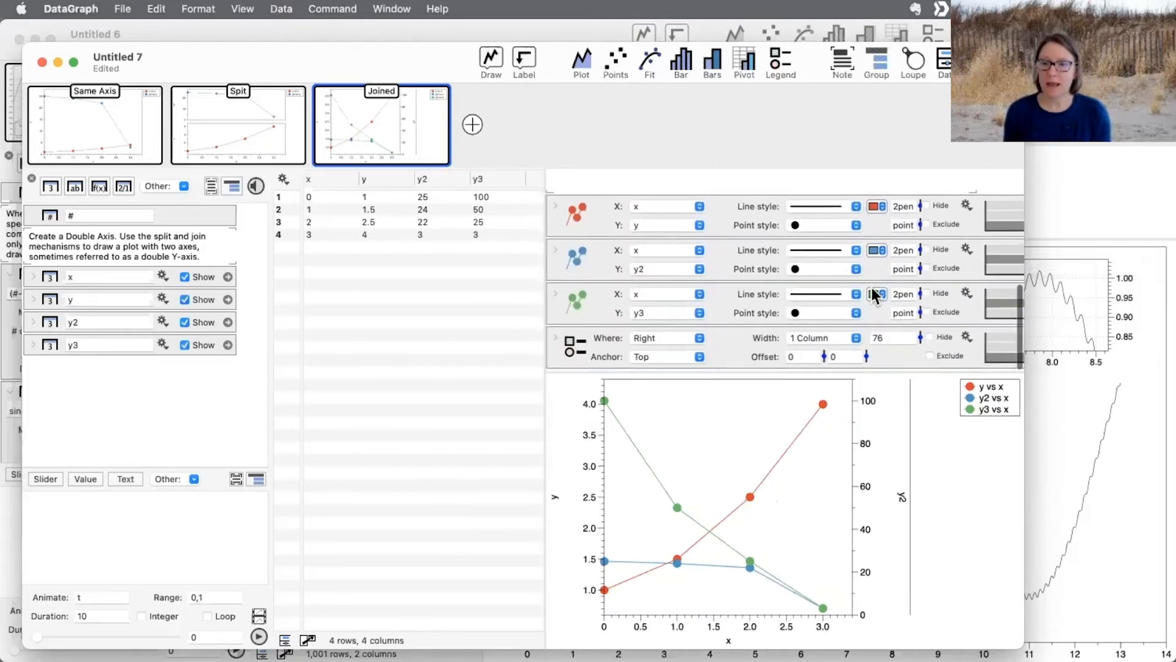
{"action": "left_click", "coordinate": [997, 294]}
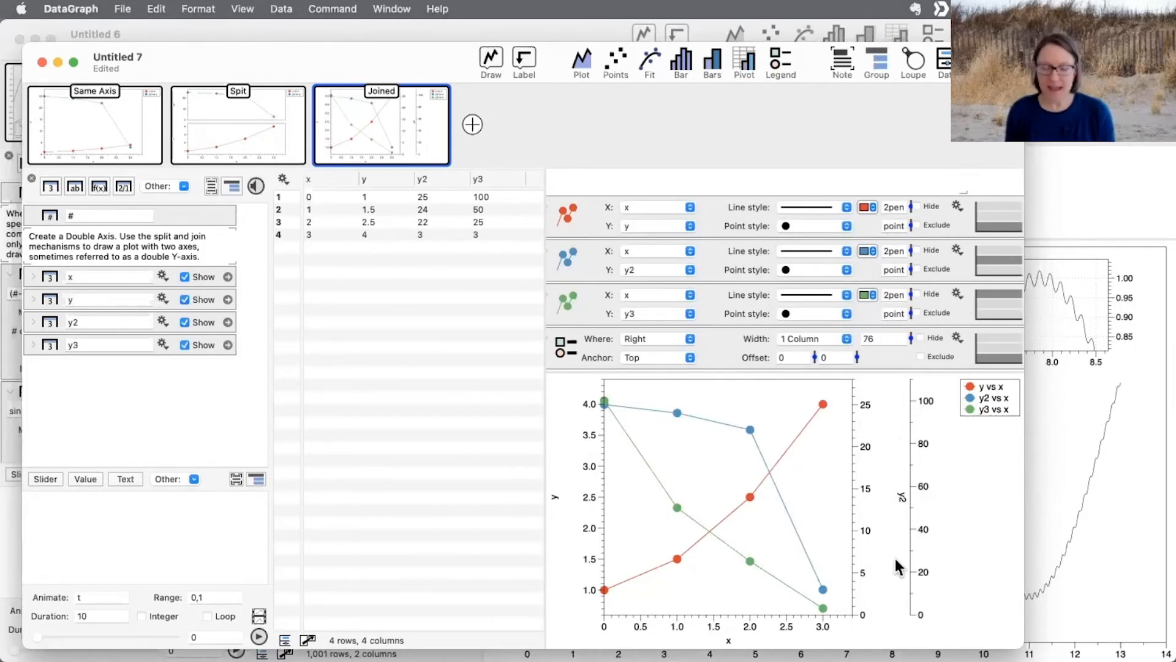
{"action": "mouse_move", "coordinate": [985, 592]}
{"action": "left_mouse_down"}
{"action": "mouse_move", "coordinate": [924, 514]}
{"action": "mouse_move", "coordinate": [919, 486]}
{"action": "mouse_move", "coordinate": [925, 577]}
{"action": "left_mouse_up"}
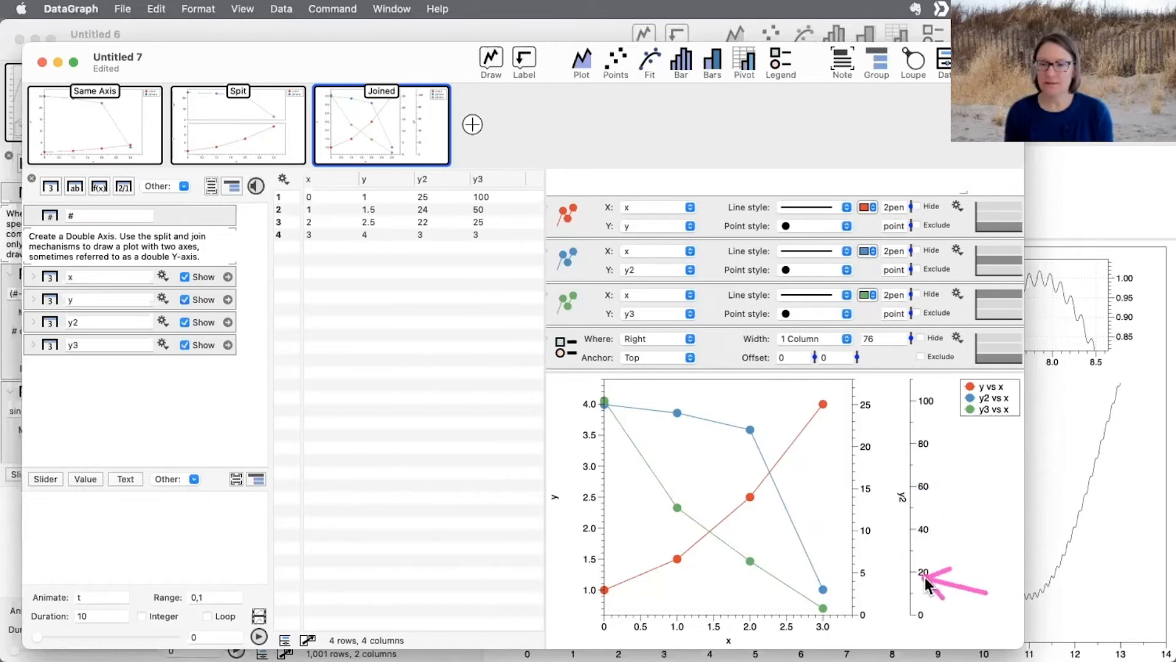
{"action": "scroll", "coordinate": [694, 278], "scroll_direction": "left", "scroll_amount": 2}
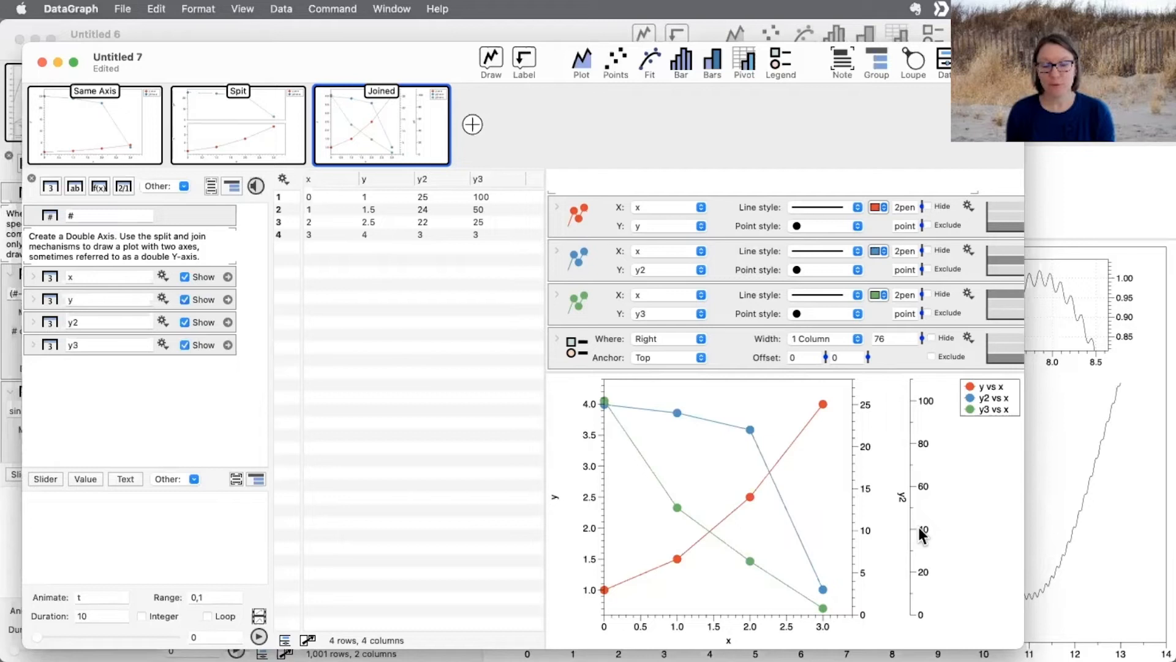
- Return to the online examples, clear the search, and open the Layout example "Axis Break" with the scatter graph
{"action": "left_click", "coordinate": [122, 8]}
{"action": "mouse_move", "coordinate": [145, 136]}
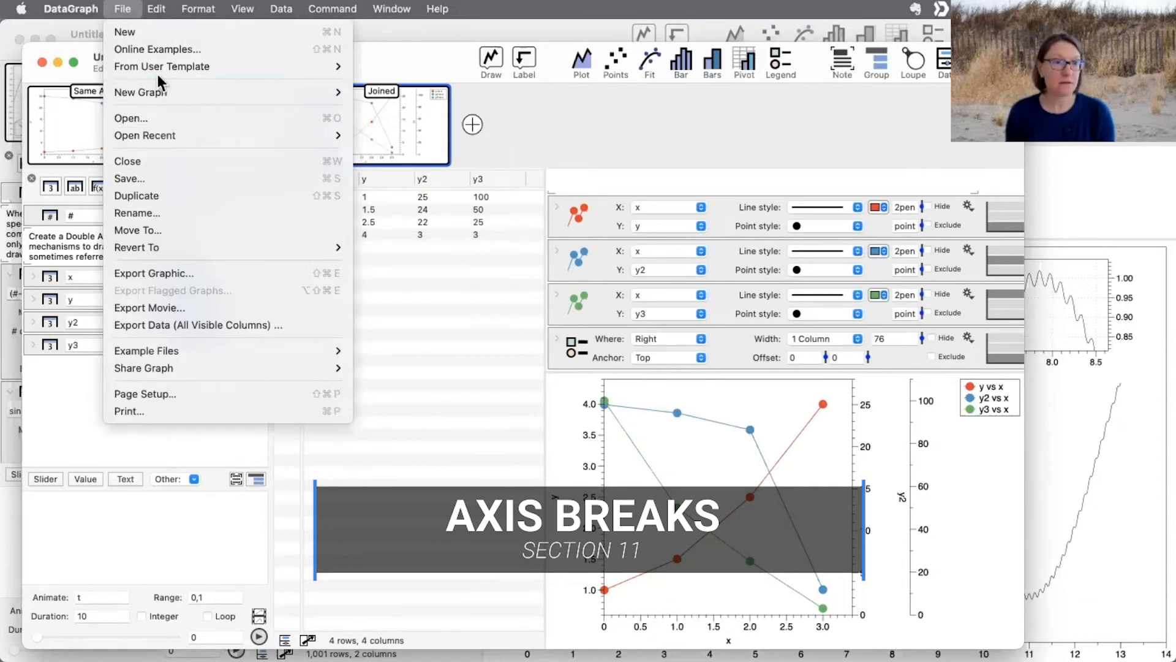
{"action": "left_click", "coordinate": [153, 52]}
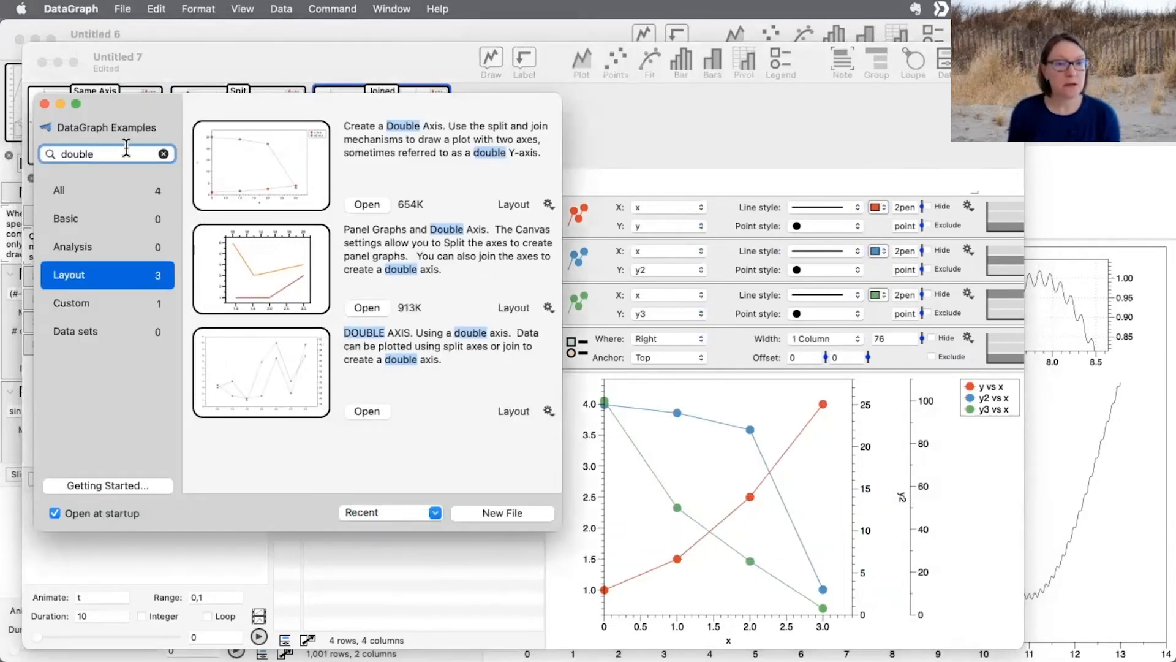
{"action": "key", "text": "BackSpace"}
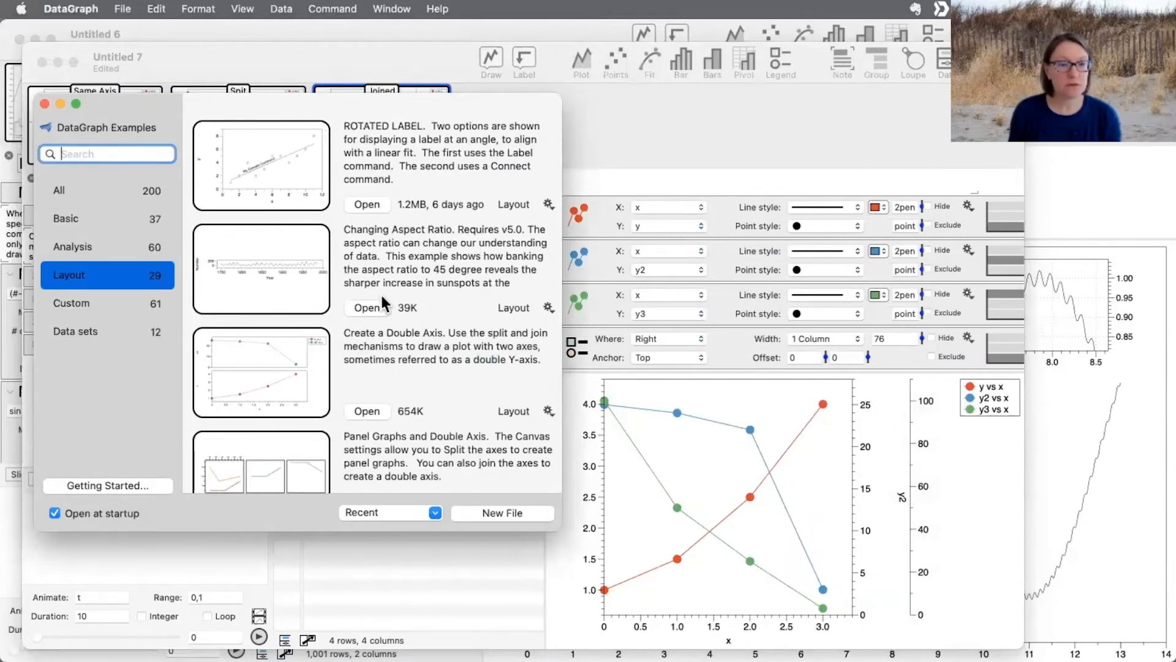
{"action": "scroll", "coordinate": [429, 446], "scroll_direction": "down", "scroll_amount": 5}
{"action": "scroll", "coordinate": [428, 446], "scroll_direction": "down", "scroll_amount": 8}
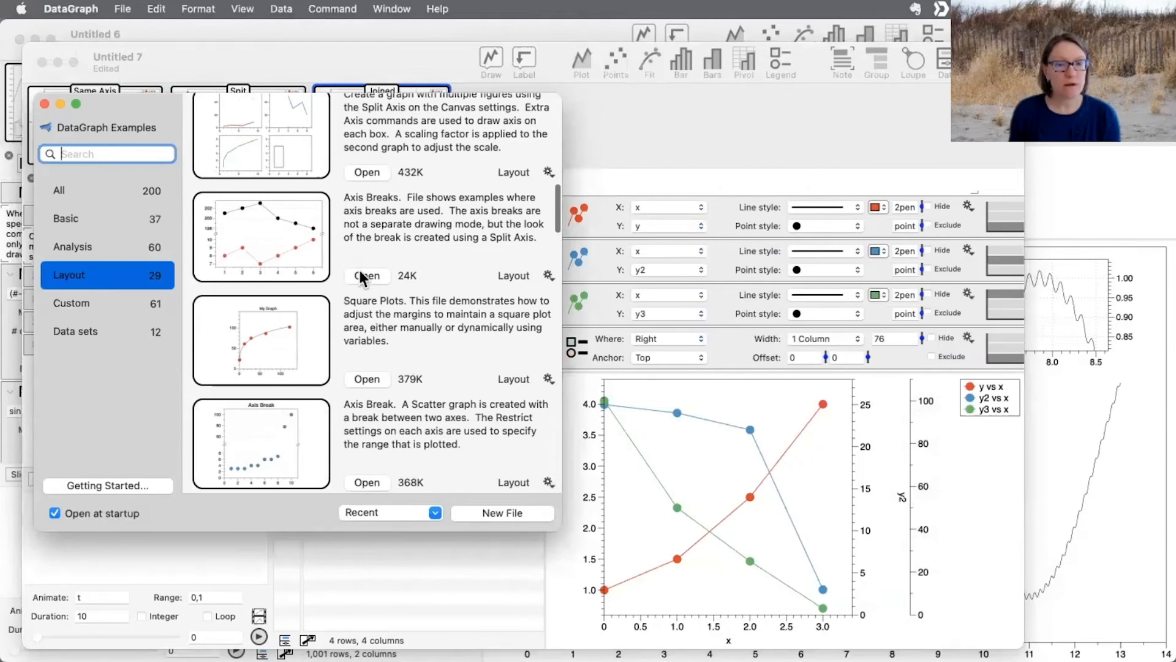
{"action": "scroll", "coordinate": [367, 398], "scroll_direction": "down", "scroll_amount": 3}
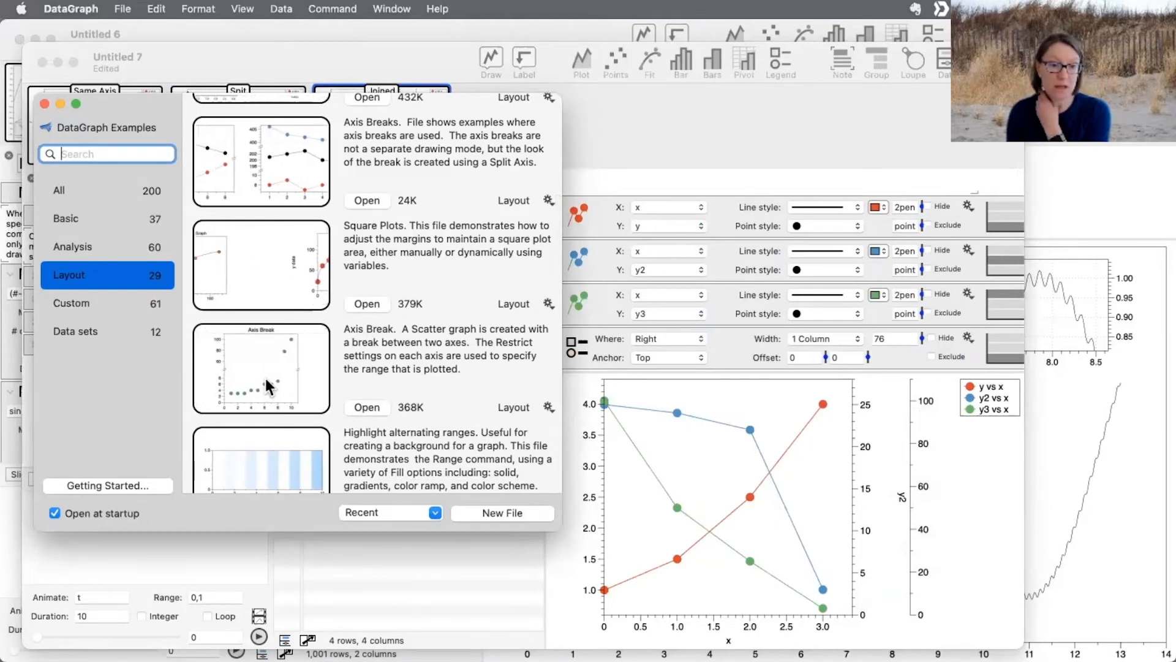
{"action": "left_click", "coordinate": [367, 406]}
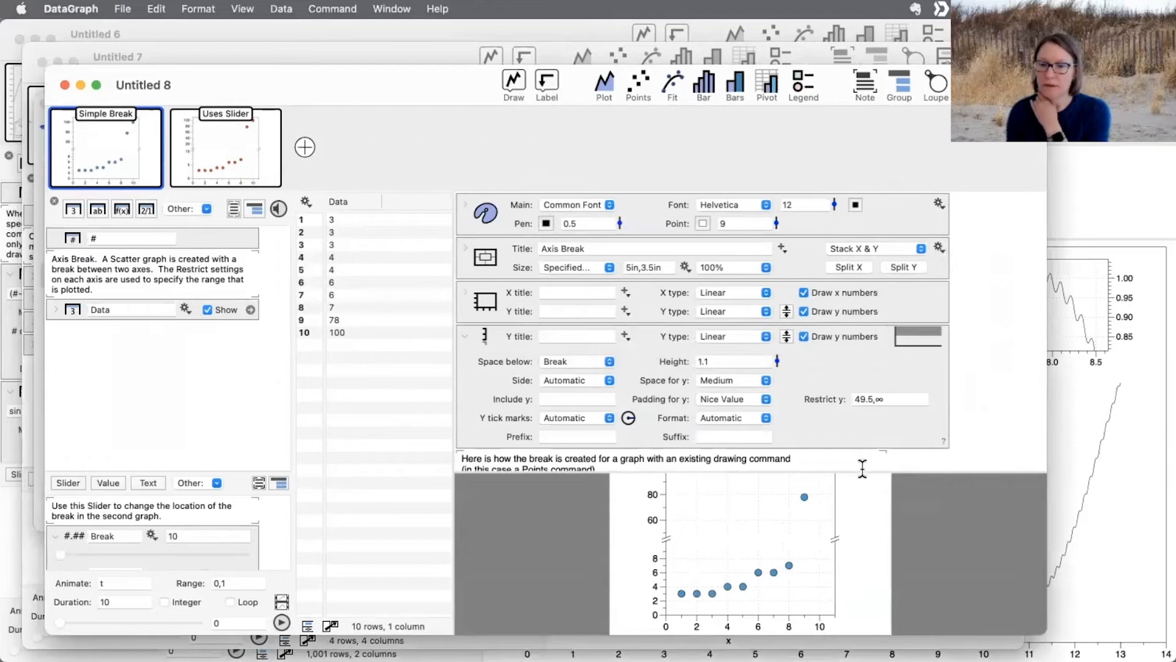
- Resize the graph area to show the full Axis Break graph together with its canvas and axis settings
{"action": "left_click_drag", "start_coordinate": [862, 472], "coordinate": [863, 242]}
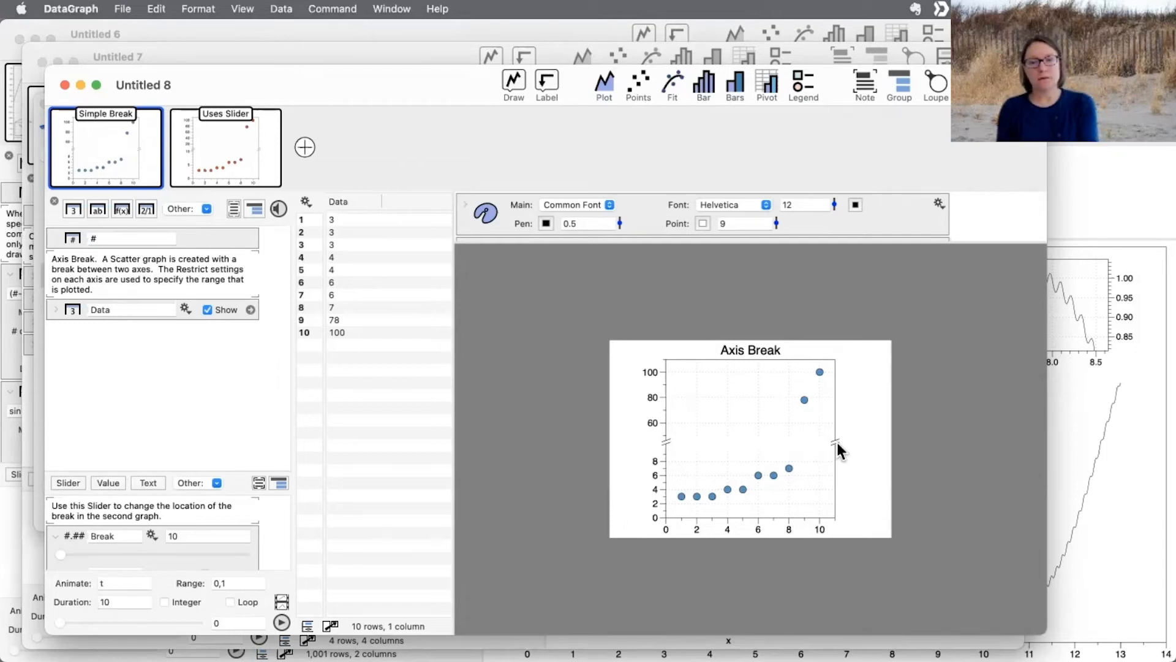
{"action": "left_click_drag", "start_coordinate": [643, 242], "coordinate": [656, 347]}
{"action": "scroll", "coordinate": [674, 296], "scroll_direction": "down", "scroll_amount": 2}
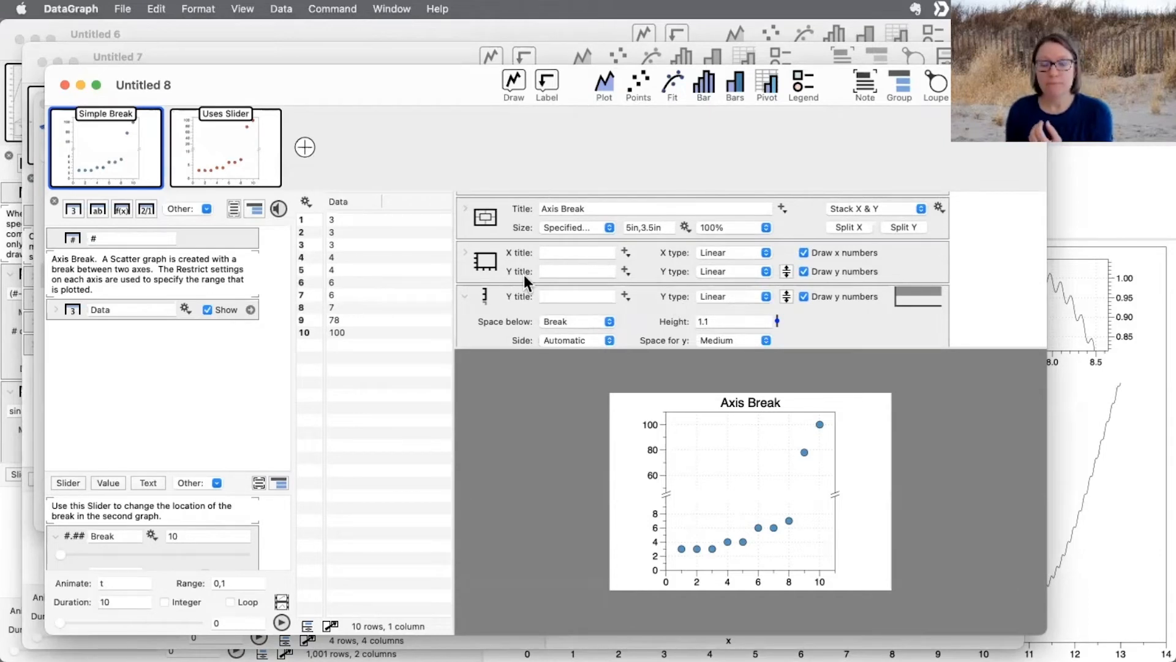
- Create a new graph with a Points plot of the Data column and set its marker to the filled circle
{"action": "scroll", "coordinate": [563, 304], "scroll_direction": "down", "scroll_amount": 2}
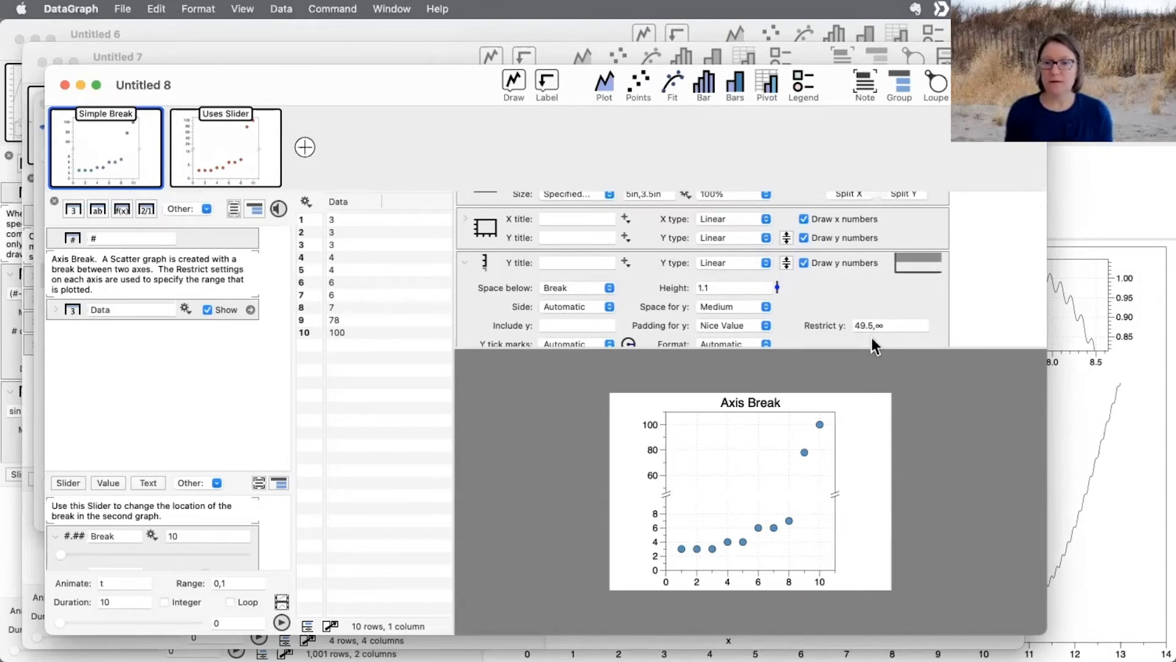
{"action": "left_click", "coordinate": [360, 204]}
{"action": "left_click", "coordinate": [304, 147]}
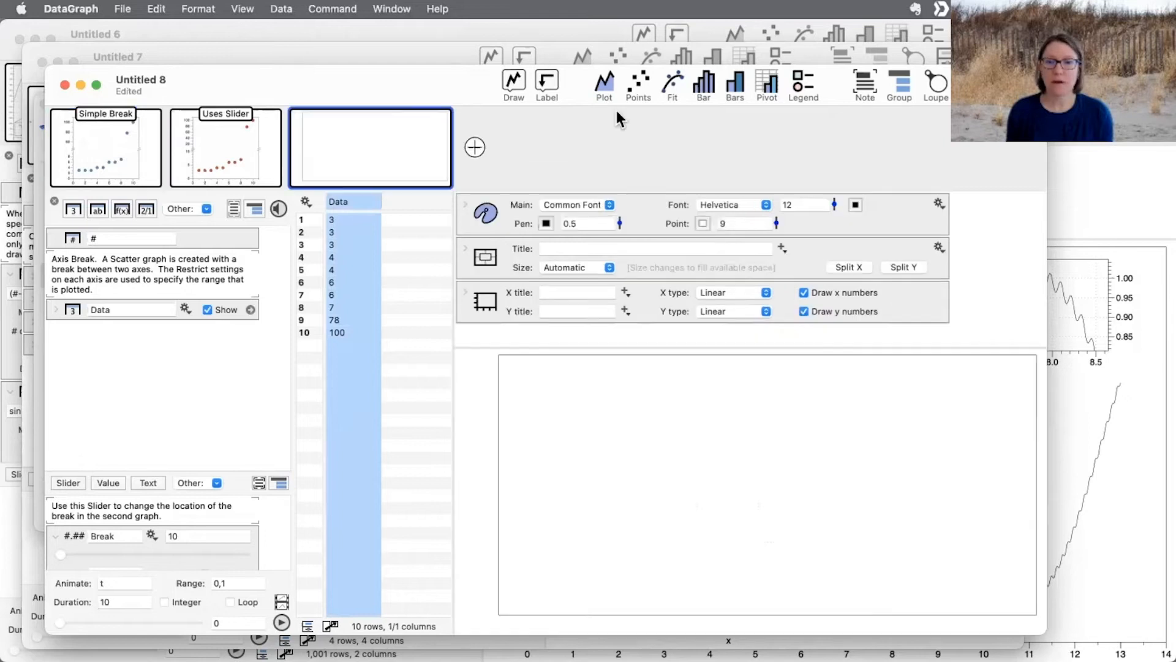
{"action": "left_click", "coordinate": [646, 89]}
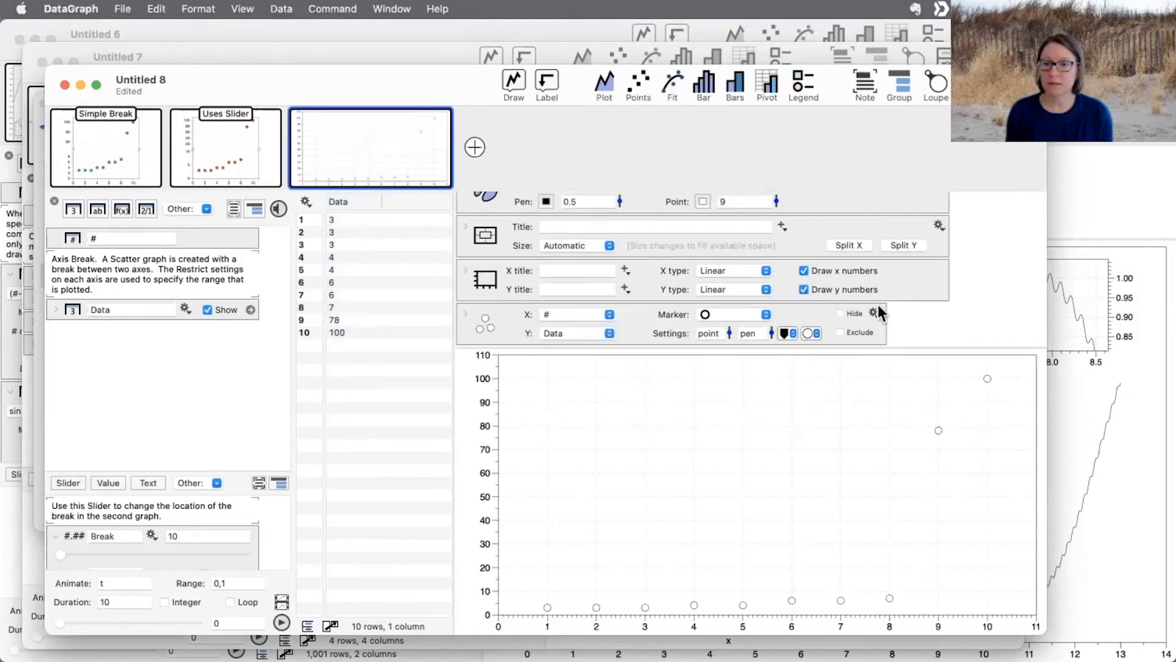
{"action": "left_click", "coordinate": [748, 313]}
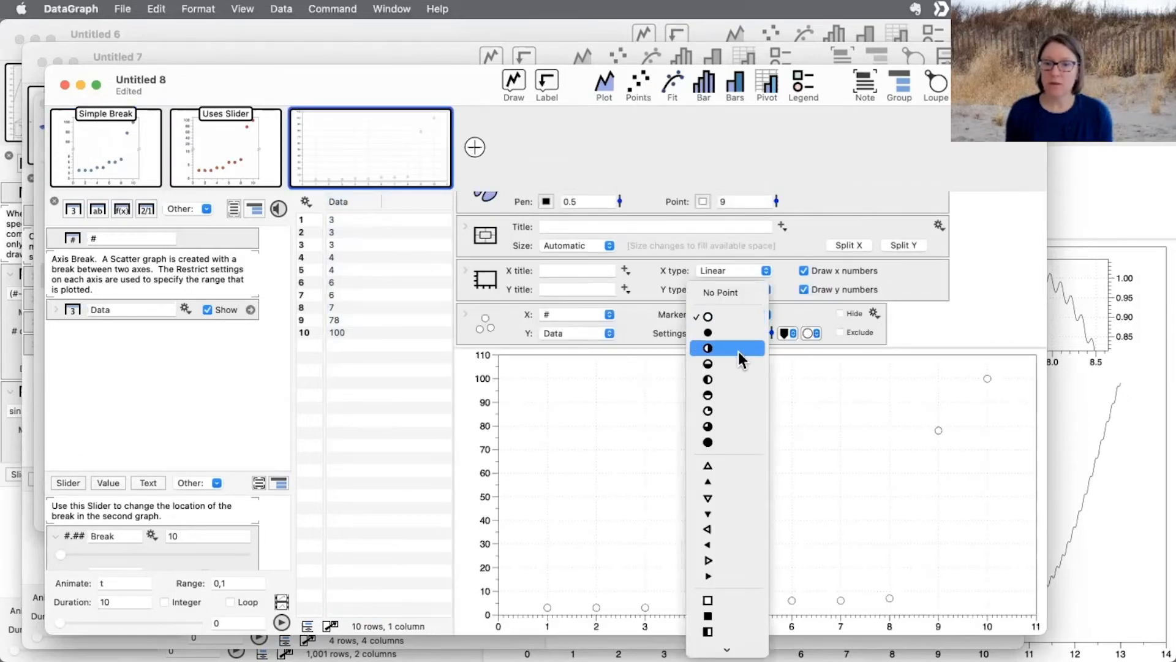
{"action": "left_click", "coordinate": [737, 333]}
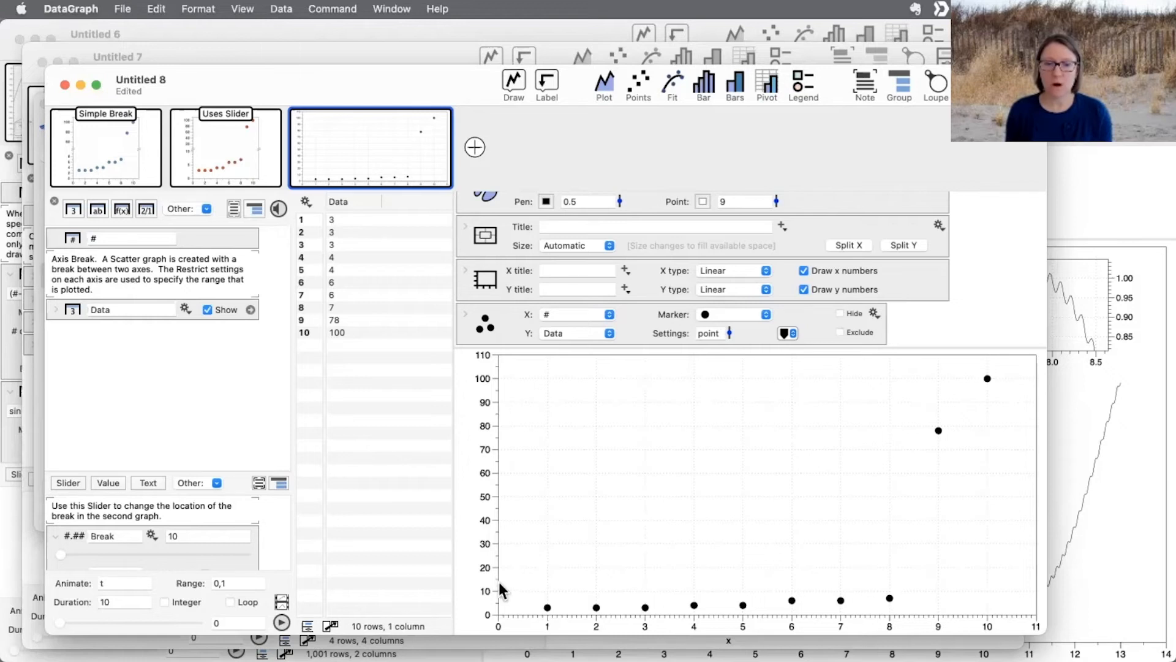
- Split the new graph's Y axis, duplicate the Points plot, and assign the duplicate to the upper axis
{"action": "left_click", "coordinate": [905, 245]}
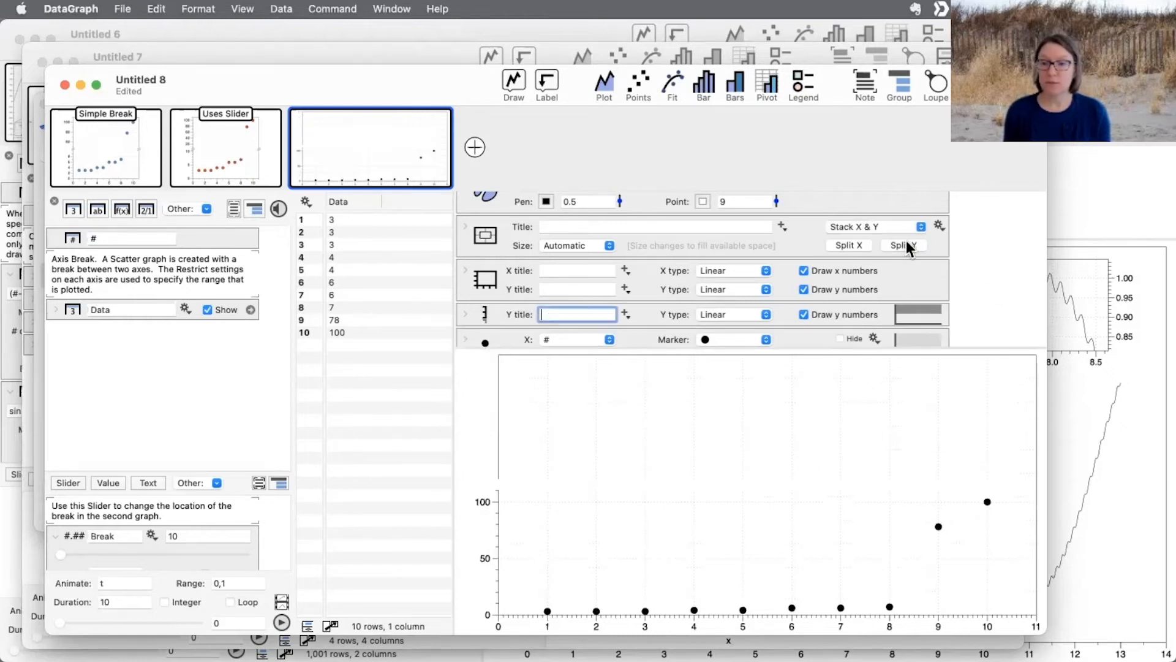
{"action": "scroll", "coordinate": [873, 342], "scroll_direction": "down", "scroll_amount": 1}
{"action": "left_click", "coordinate": [506, 319]}
{"action": "mouse_move", "coordinate": [508, 318]}
{"action": "left_mouse_down"}
{"action": "mouse_move", "coordinate": [506, 341]}
{"action": "mouse_move", "coordinate": [514, 334]}
{"action": "left_mouse_up"}
{"action": "left_click", "coordinate": [506, 336]}
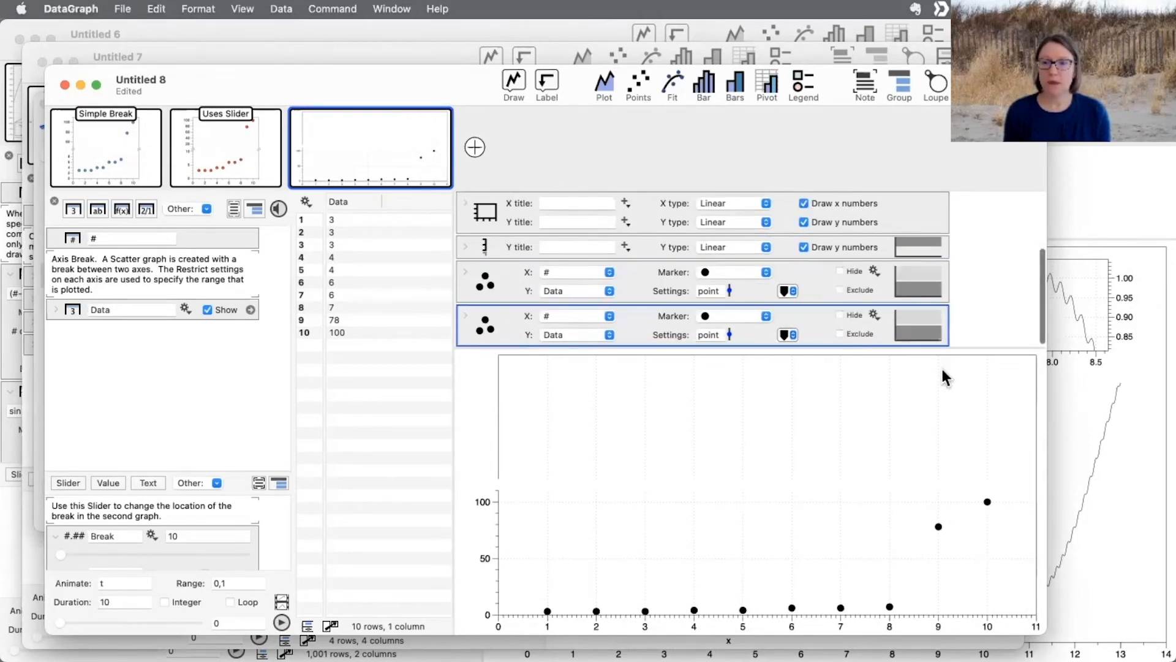
{"action": "left_click", "coordinate": [917, 316]}
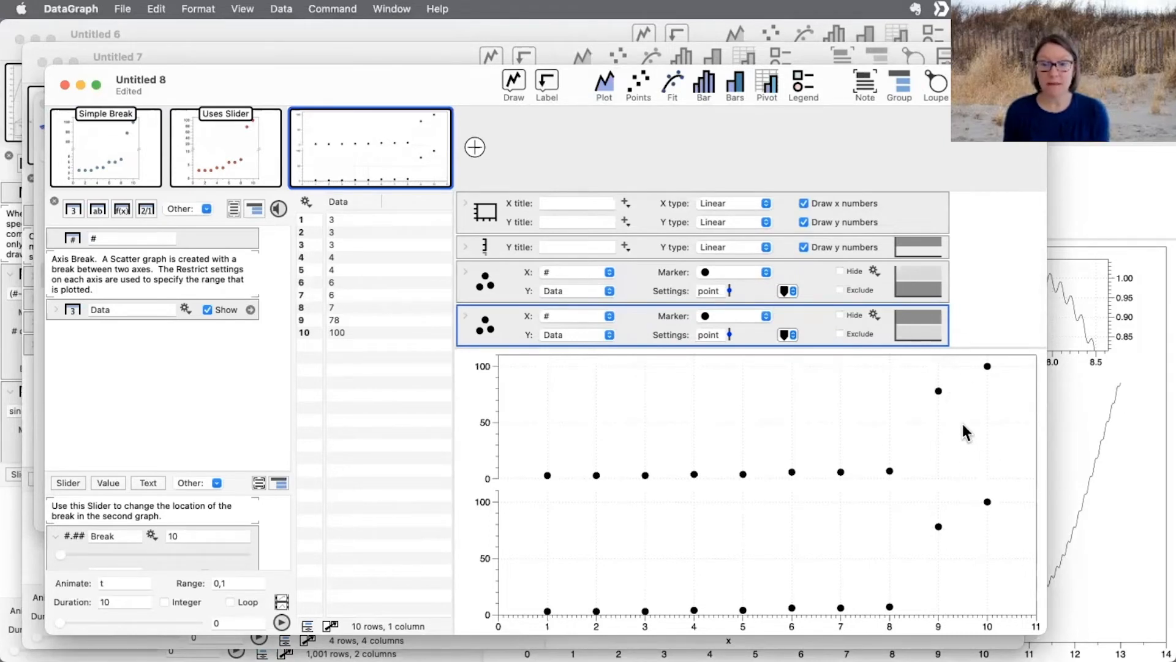
- Restrict the upper Y axis to values above about 72 and the lower Y axis to the small data values
{"action": "left_click_drag", "start_coordinate": [960, 414], "coordinate": [952, 346]}
{"action": "left_click_drag", "start_coordinate": [962, 441], "coordinate": [963, 352]}
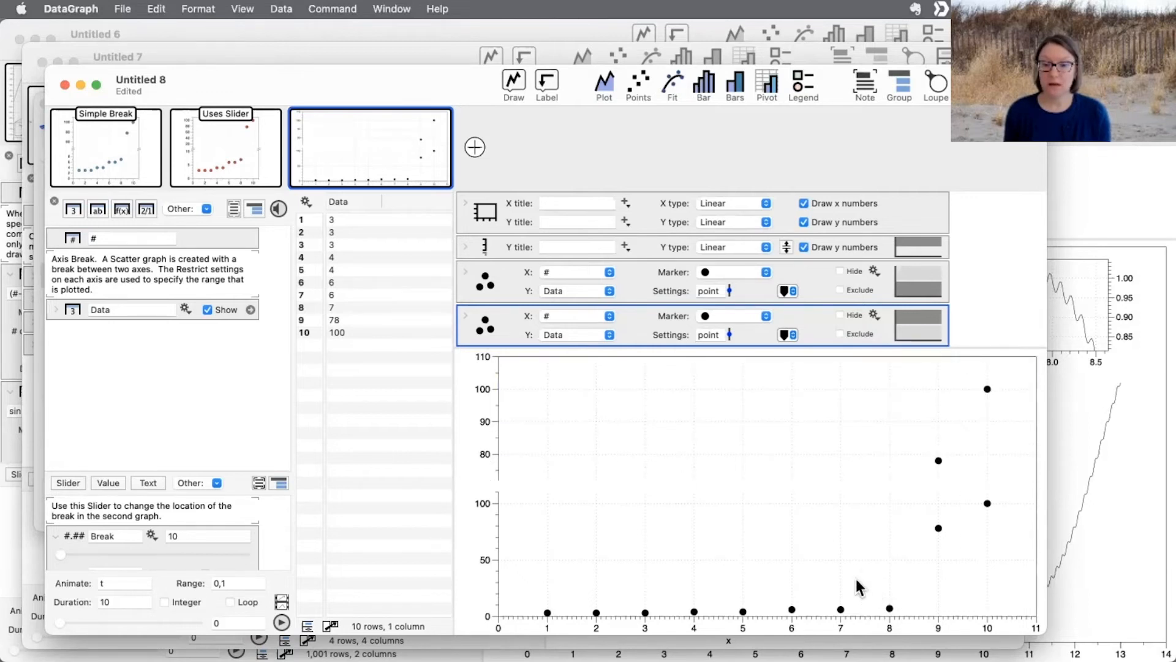
{"action": "left_click_drag", "start_coordinate": [856, 577], "coordinate": [857, 622]}
{"action": "left_click_drag", "start_coordinate": [857, 564], "coordinate": [858, 625]}
{"action": "left_click_drag", "start_coordinate": [865, 529], "coordinate": [868, 631]}
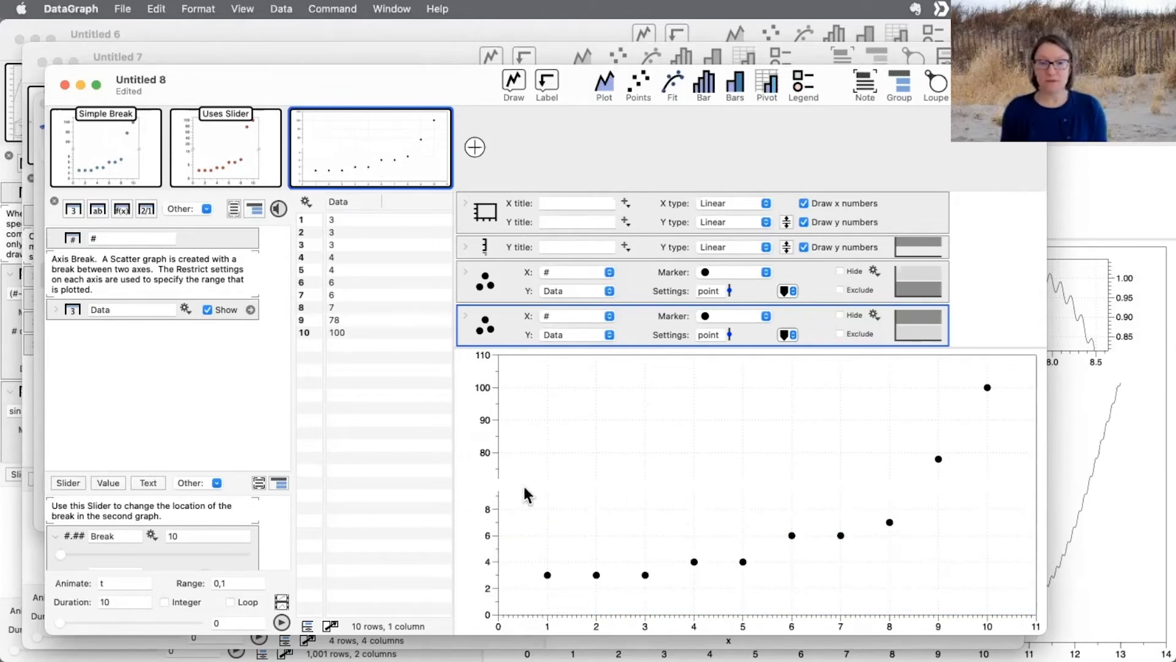
- Expand the upper Y axis settings and set the space below to Break
{"action": "left_click", "coordinate": [465, 249]}
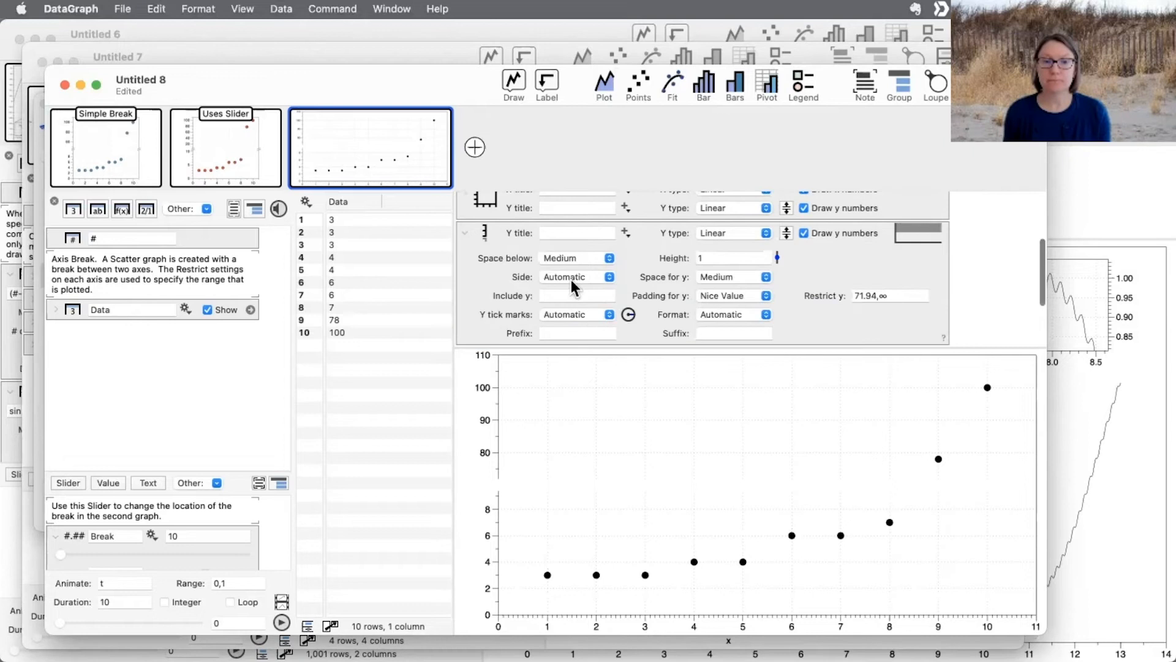
{"action": "left_click", "coordinate": [585, 257]}
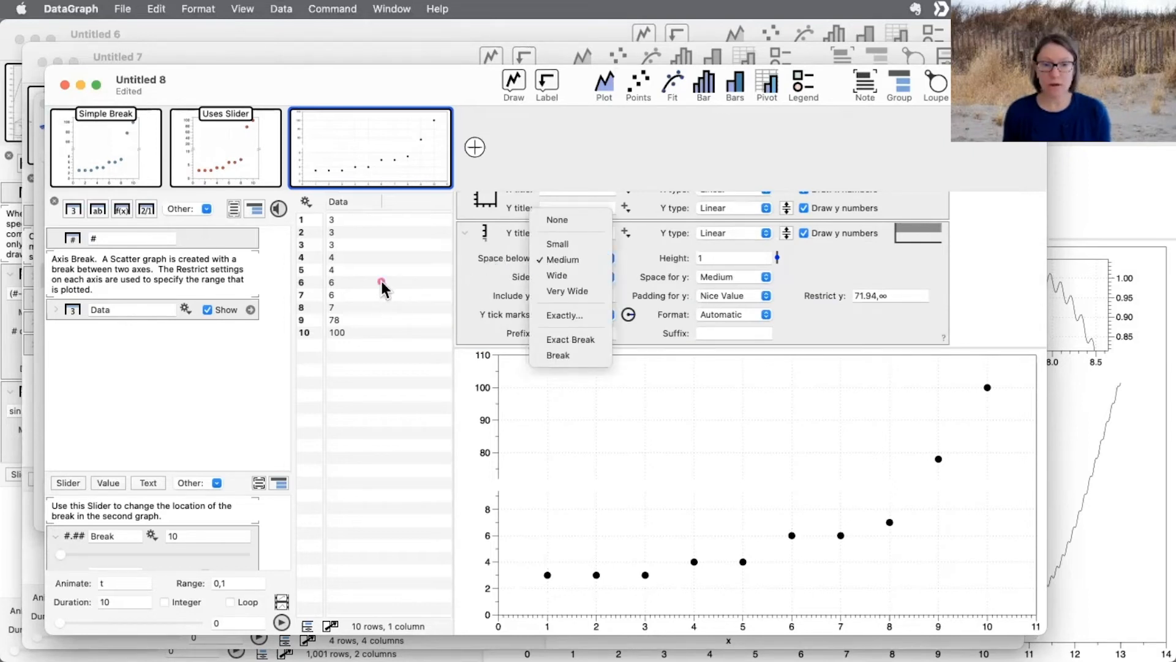
{"action": "left_click", "coordinate": [381, 286]}
{"action": "left_click", "coordinate": [560, 257]}
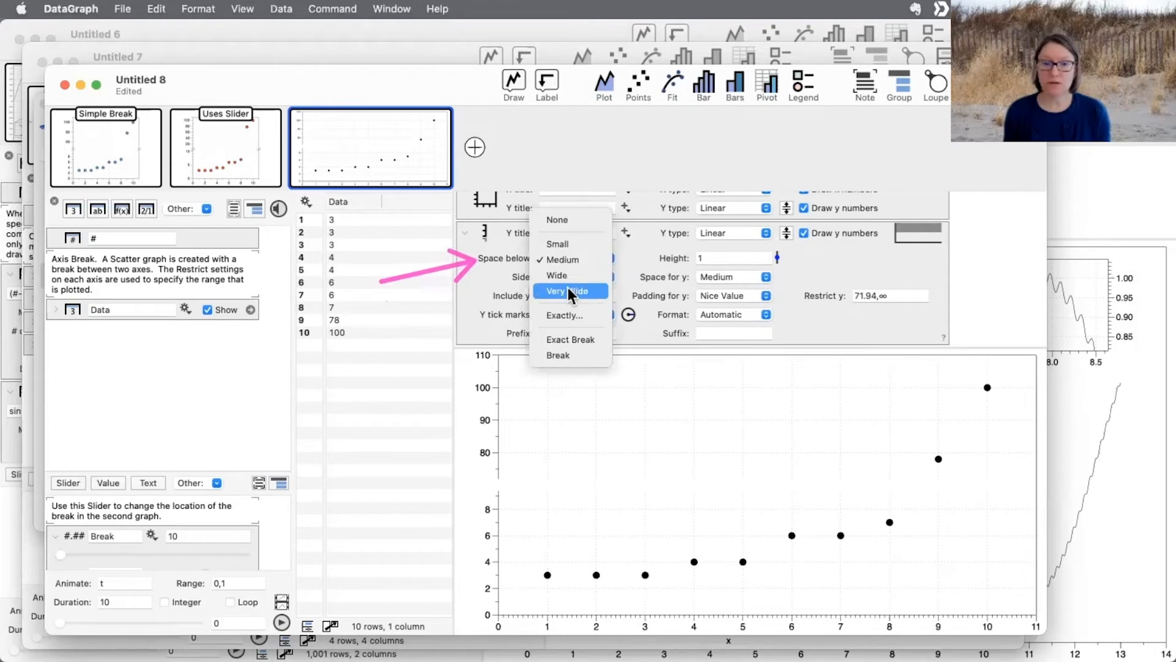
{"action": "left_click", "coordinate": [575, 354]}
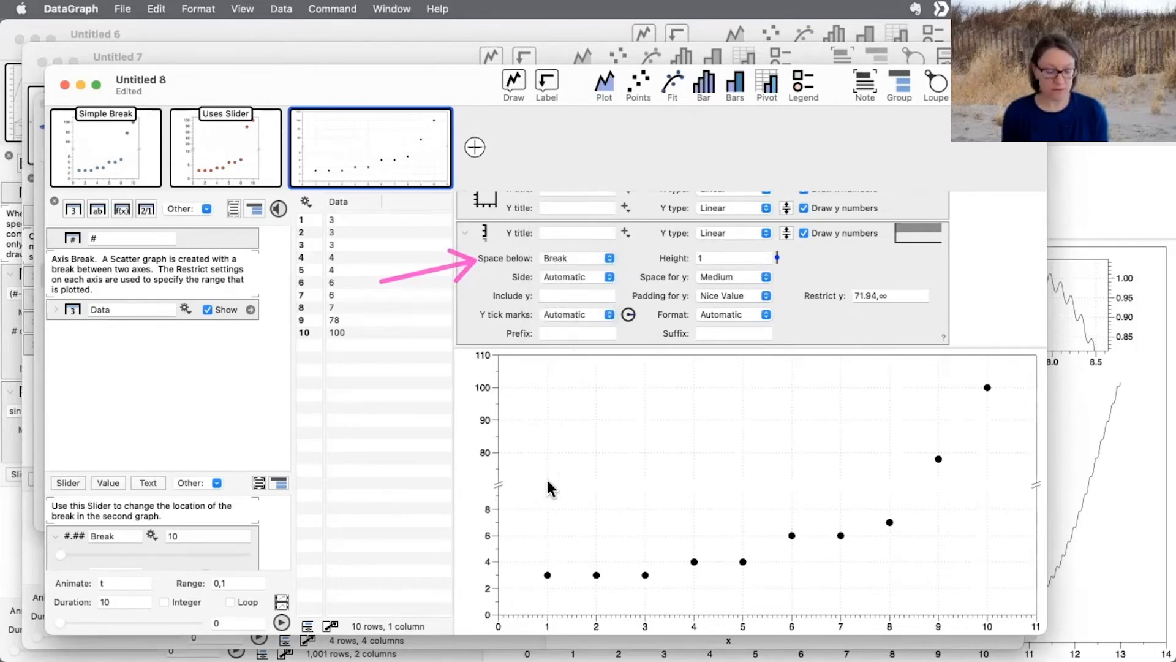
{"action": "left_click_drag", "start_coordinate": [635, 472], "coordinate": [508, 484]}
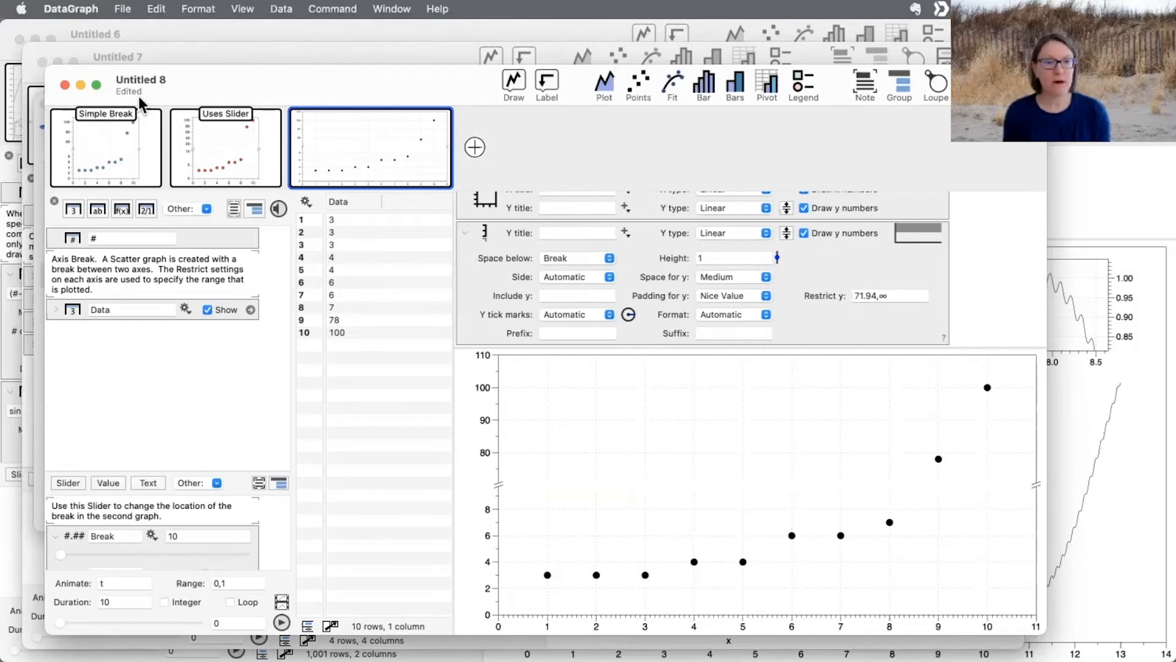
- Open the Uses Slider graph, enlarge the variables area to show the Break slider fully, and try the slider at its minimum
{"action": "left_click", "coordinate": [227, 148]}
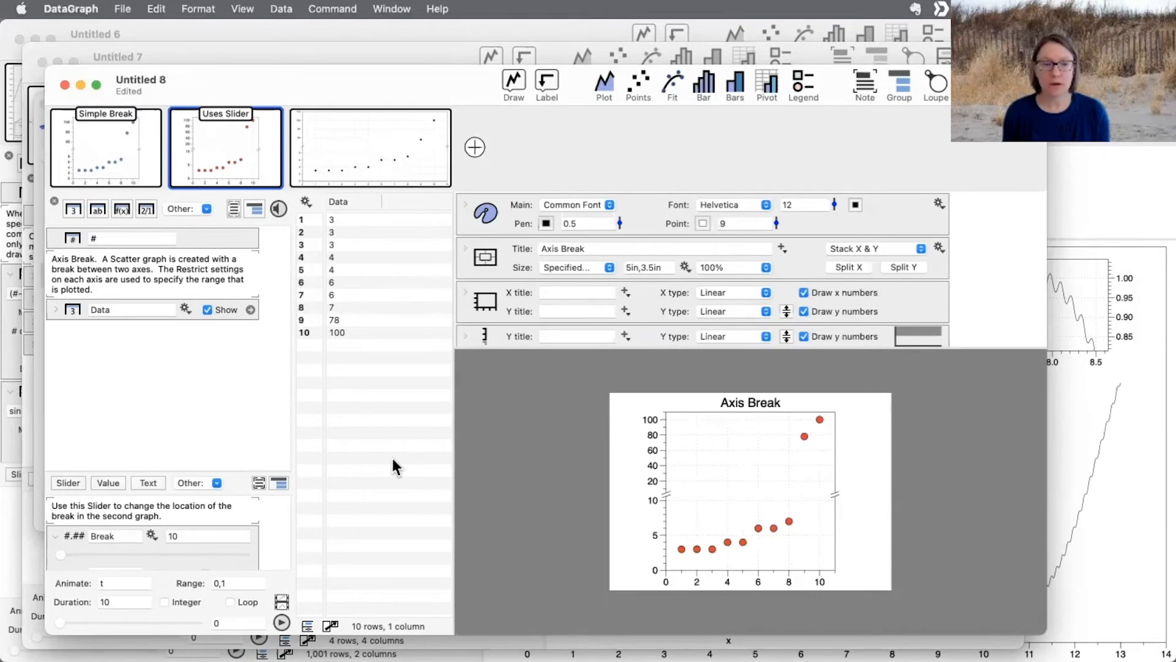
{"action": "left_click_drag", "start_coordinate": [233, 472], "coordinate": [239, 368]}
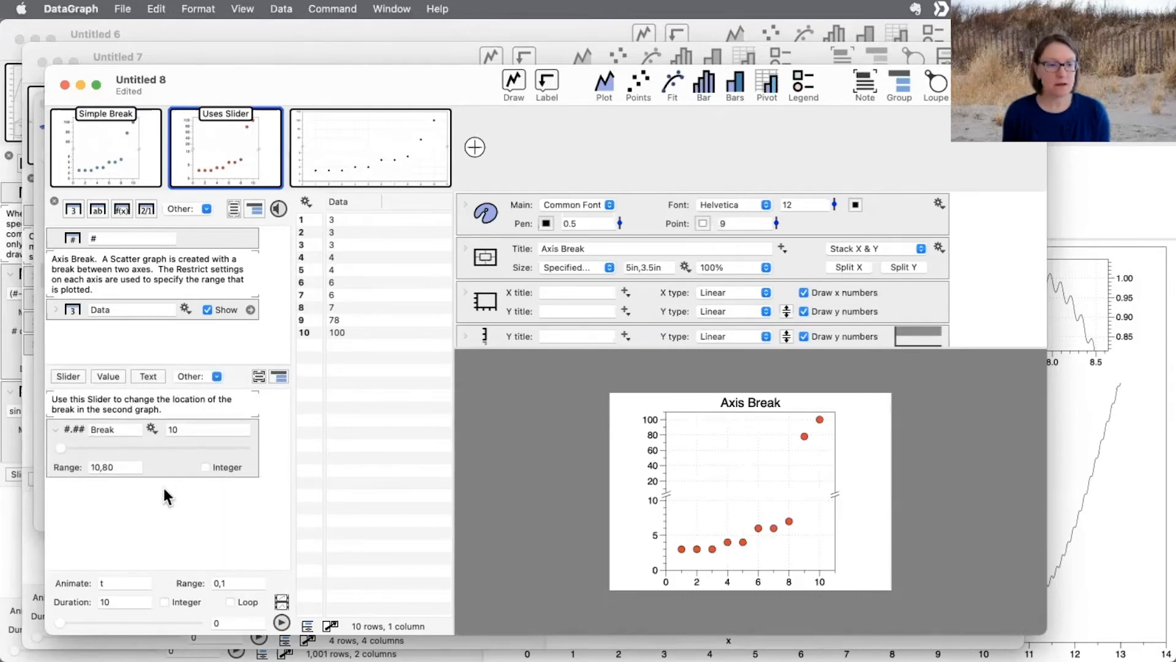
{"action": "mouse_move", "coordinate": [63, 446]}
{"action": "left_mouse_down"}
{"action": "mouse_move", "coordinate": [204, 460]}
{"action": "mouse_move", "coordinate": [39, 437]}
{"action": "mouse_move", "coordinate": [222, 464]}
{"action": "mouse_move", "coordinate": [49, 448]}
{"action": "left_mouse_up"}
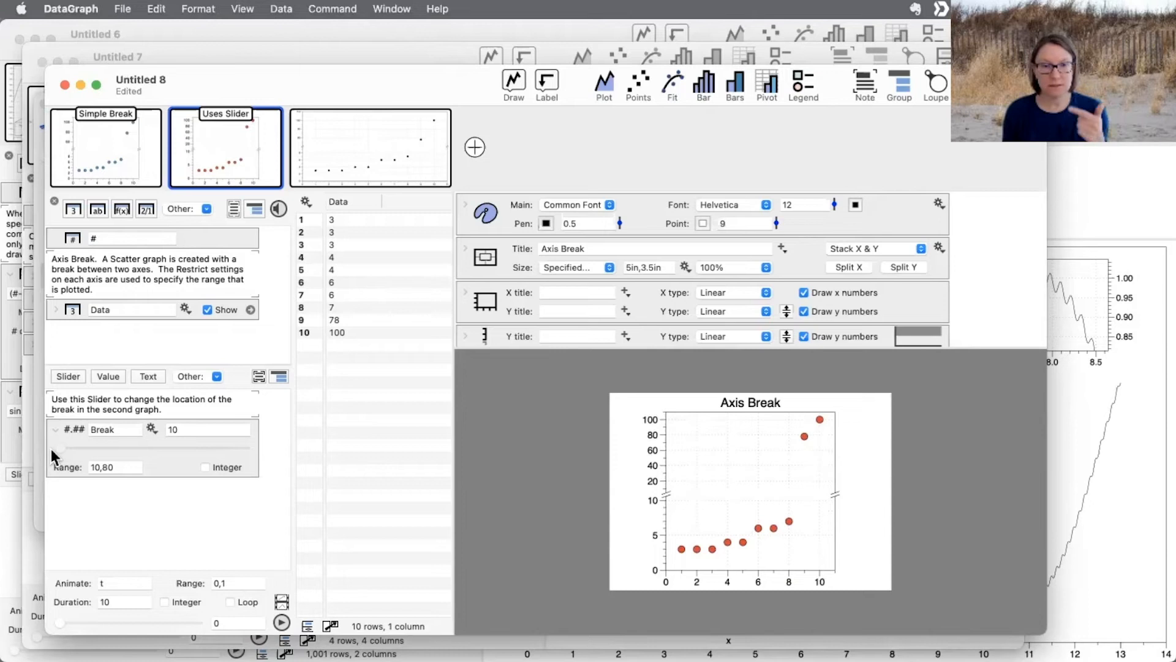
{"action": "left_click_drag", "start_coordinate": [54, 448], "coordinate": [20, 451]}
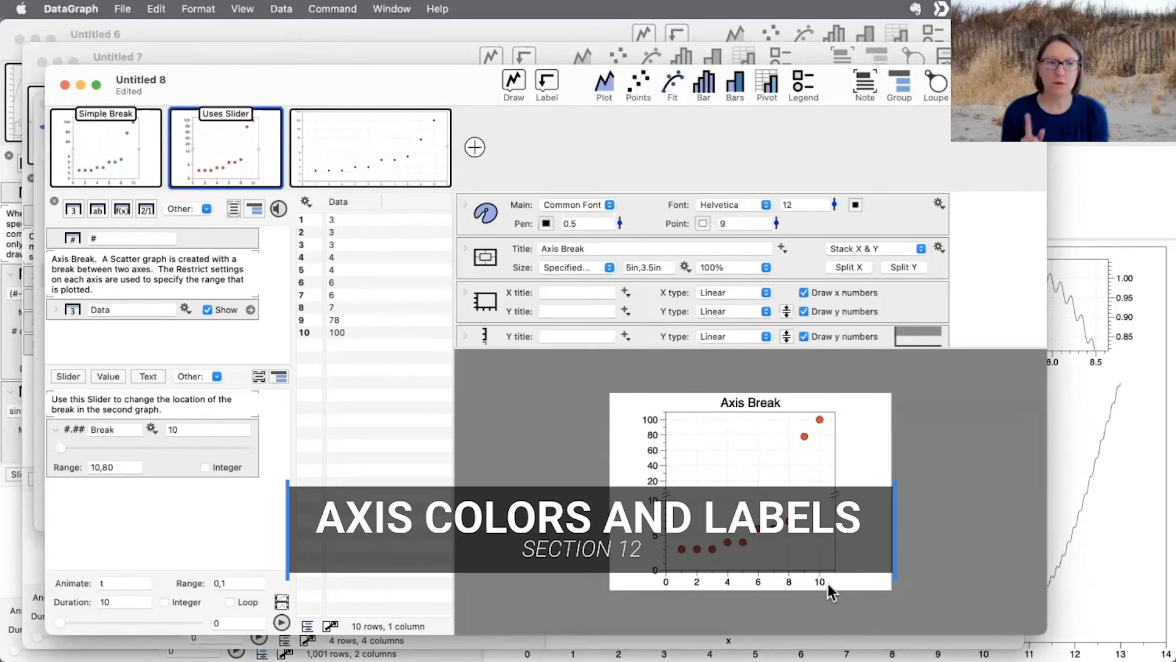
- Switch back to the Joined graph in Untitled 7, widen the graph area, and expand the third Y axis's settings
{"action": "left_click", "coordinate": [322, 49]}
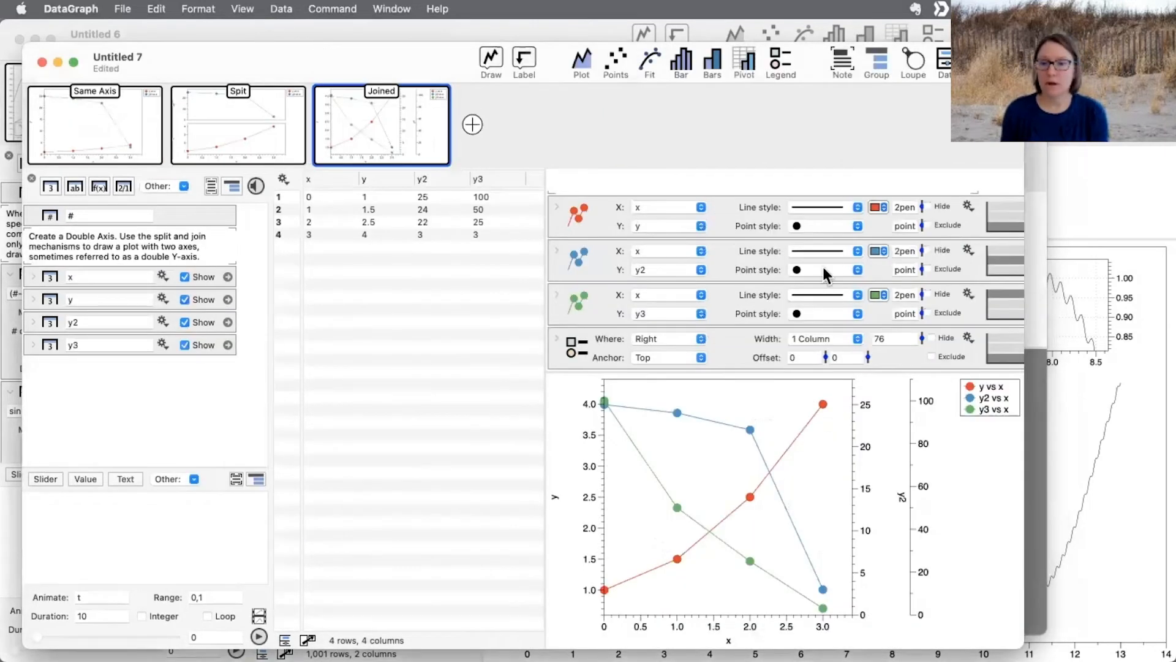
{"action": "left_click_drag", "start_coordinate": [543, 421], "coordinate": [446, 402]}
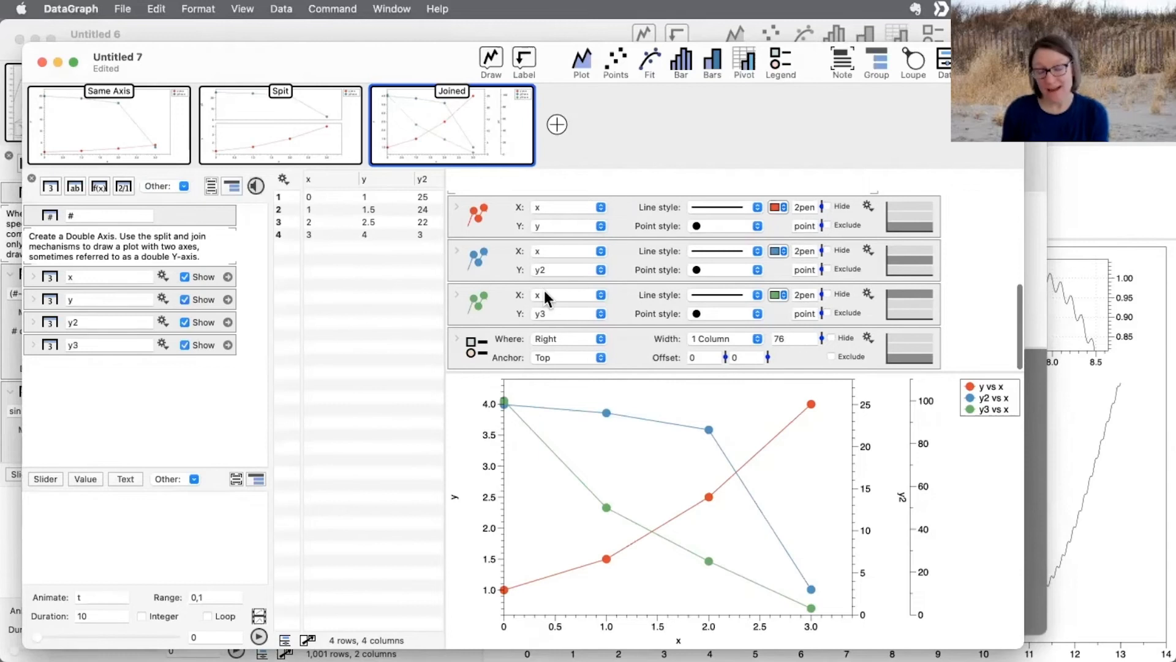
{"action": "scroll", "coordinate": [543, 288], "scroll_direction": "up", "scroll_amount": 8}
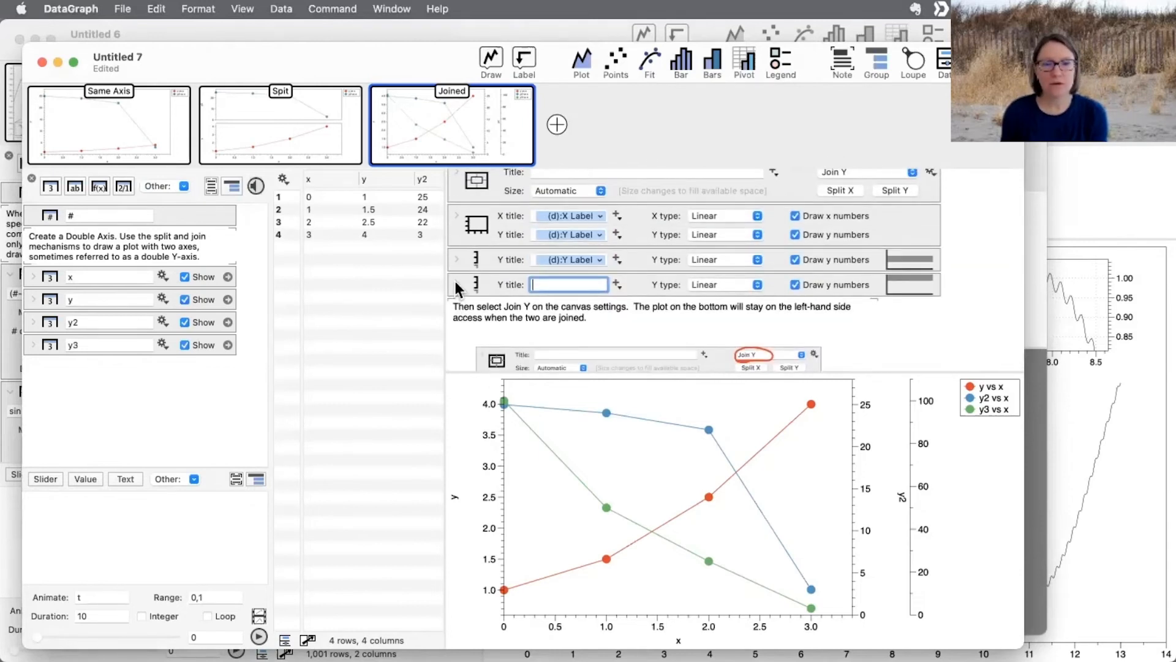
{"action": "left_click", "coordinate": [457, 284]}
{"action": "scroll", "coordinate": [826, 340], "scroll_direction": "down", "scroll_amount": 2}
{"action": "scroll", "coordinate": [826, 340], "scroll_direction": "up", "scroll_amount": 2}
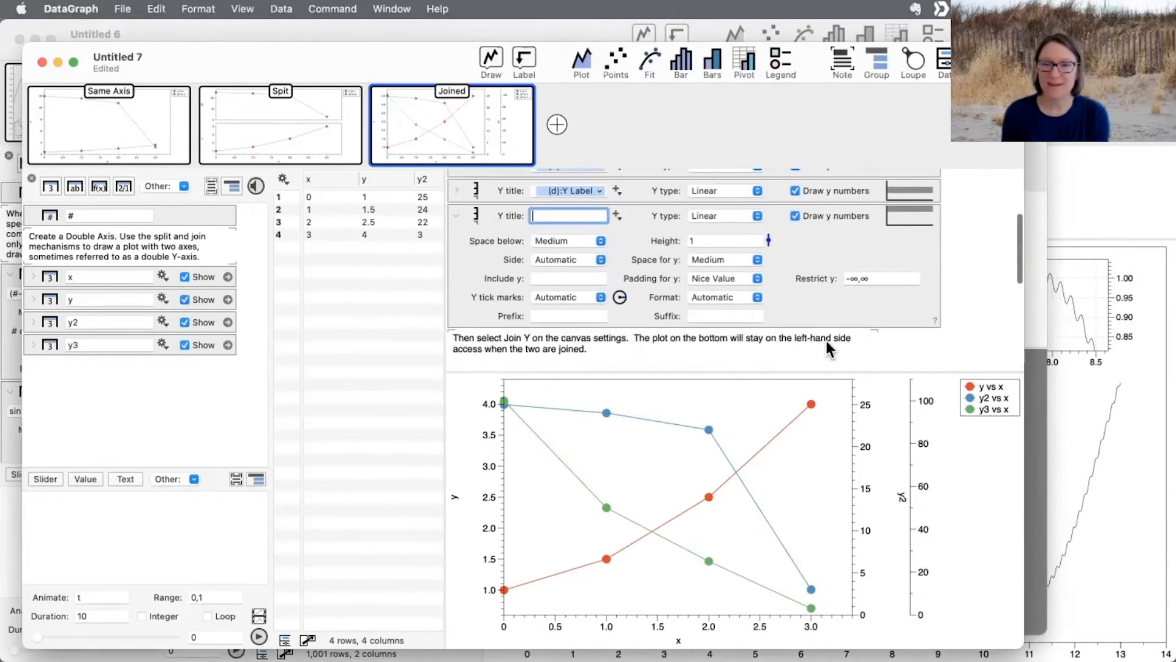
- Add an Extra Axis directly after the third Y axis settings and set its type to Y Axis
{"action": "left_click", "coordinate": [782, 282]}
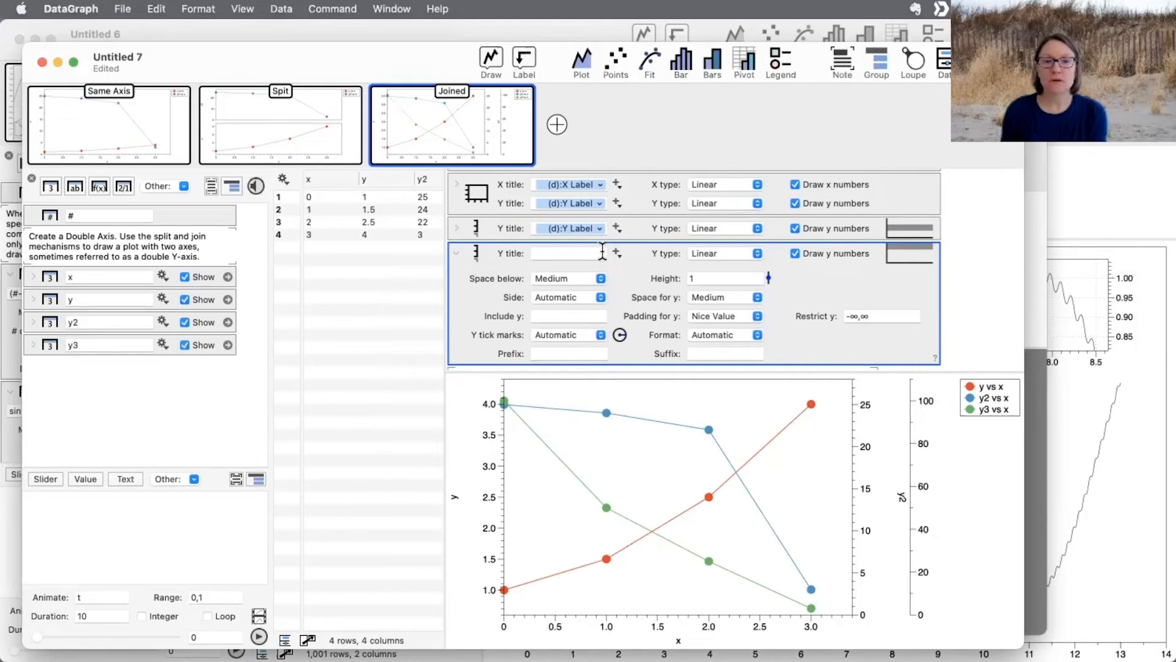
{"action": "left_click", "coordinate": [525, 64]}
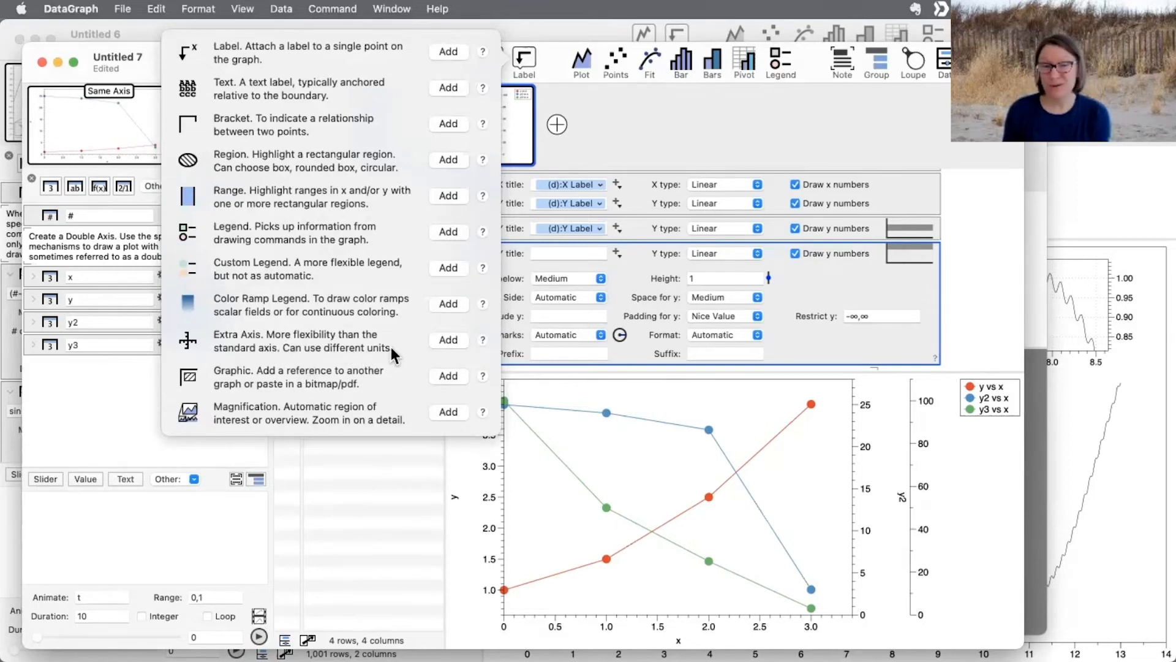
{"action": "left_click", "coordinate": [451, 340]}
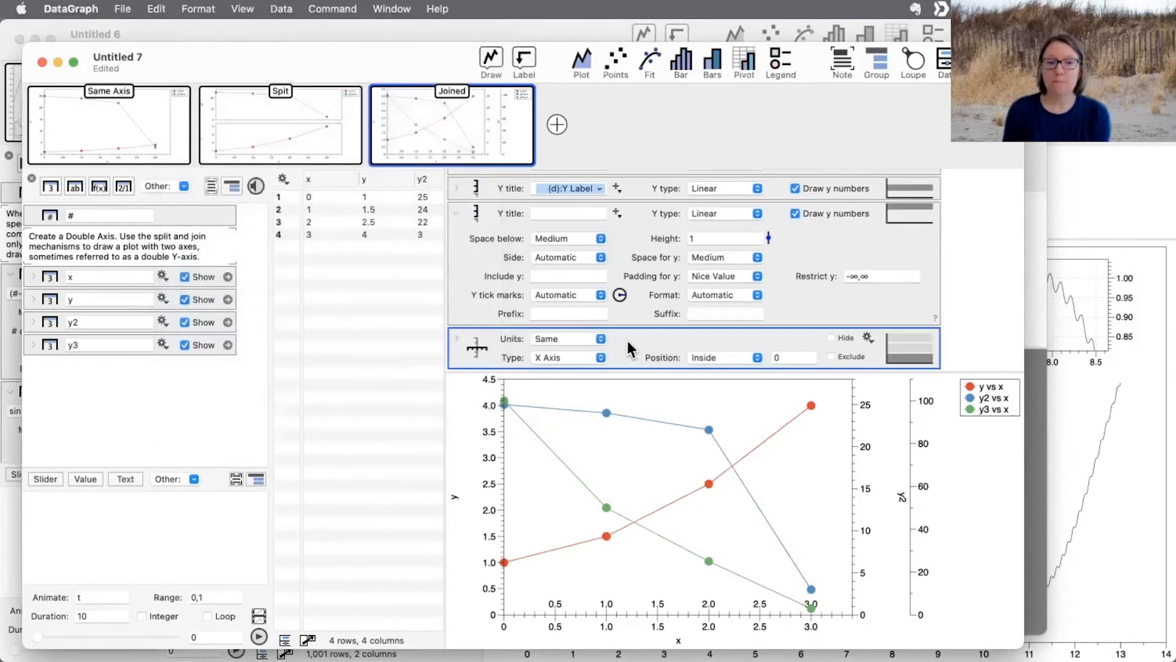
{"action": "scroll", "coordinate": [627, 343], "scroll_direction": "down", "scroll_amount": 3}
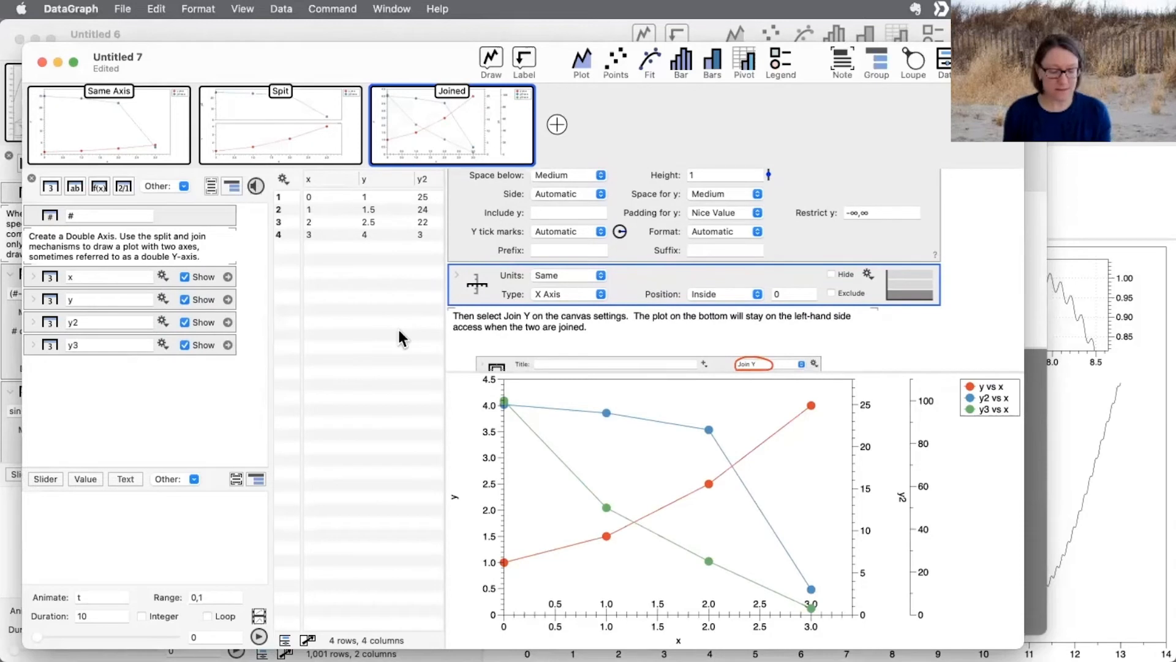
{"action": "left_click_drag", "start_coordinate": [374, 347], "coordinate": [462, 291]}
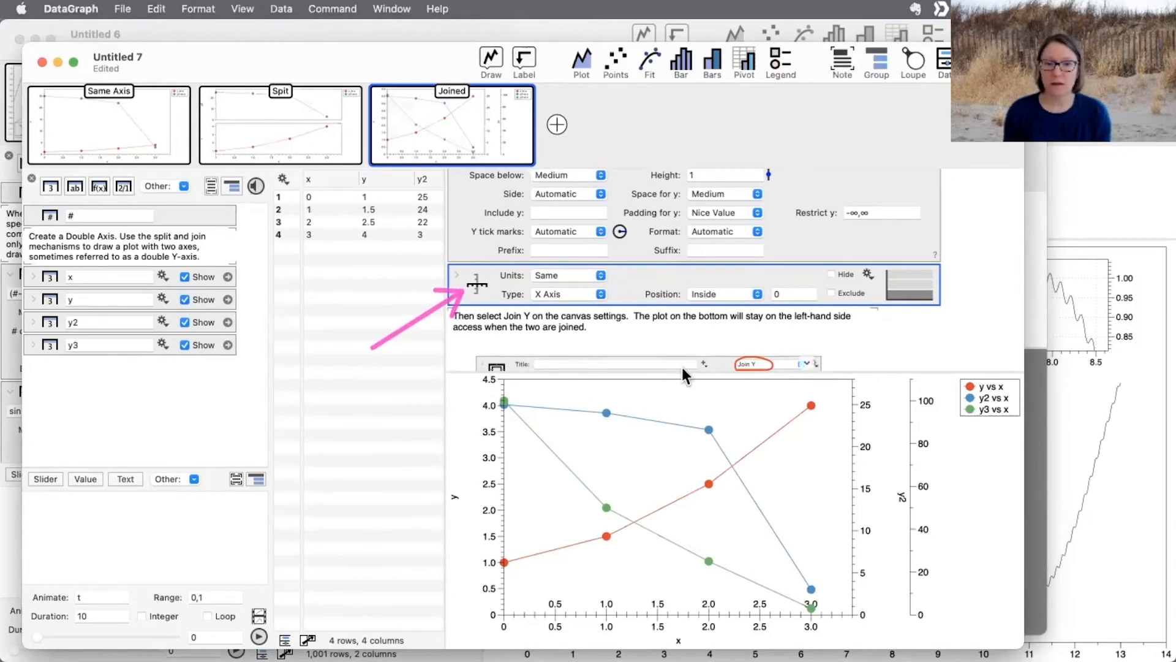
{"action": "left_click", "coordinate": [584, 296]}
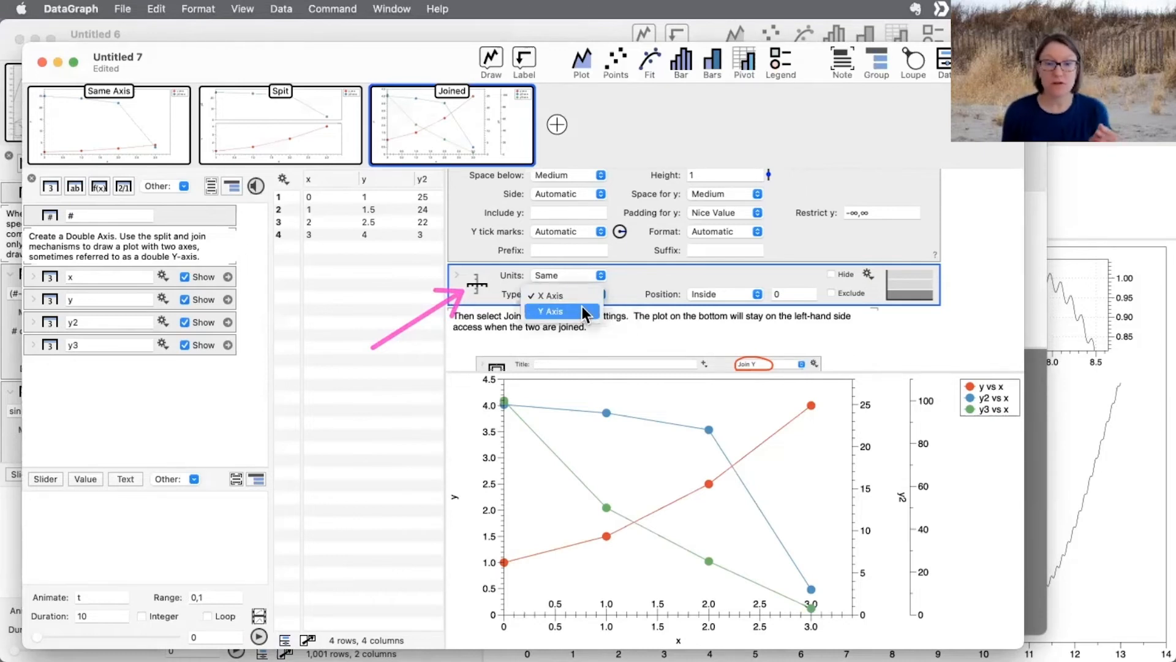
{"action": "left_click", "coordinate": [579, 310]}
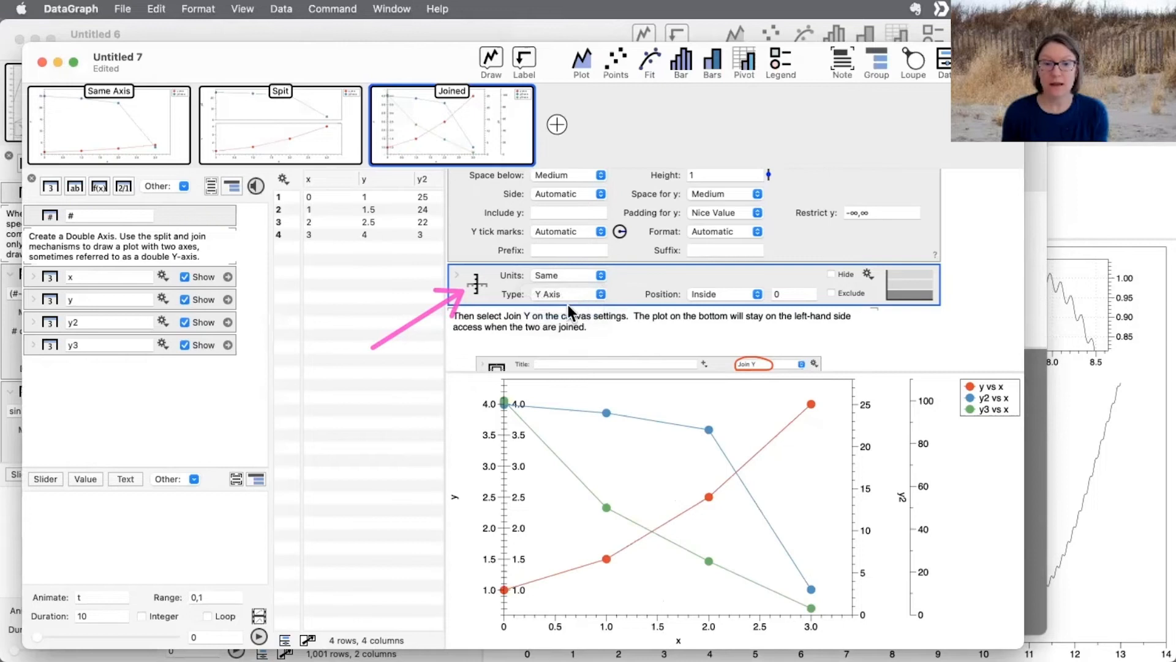
{"action": "mouse_move", "coordinate": [570, 505]}
{"action": "left_mouse_down"}
{"action": "mouse_move", "coordinate": [530, 467]}
{"action": "mouse_move", "coordinate": [535, 556]}
{"action": "mouse_move", "coordinate": [520, 454]}
{"action": "left_mouse_up"}
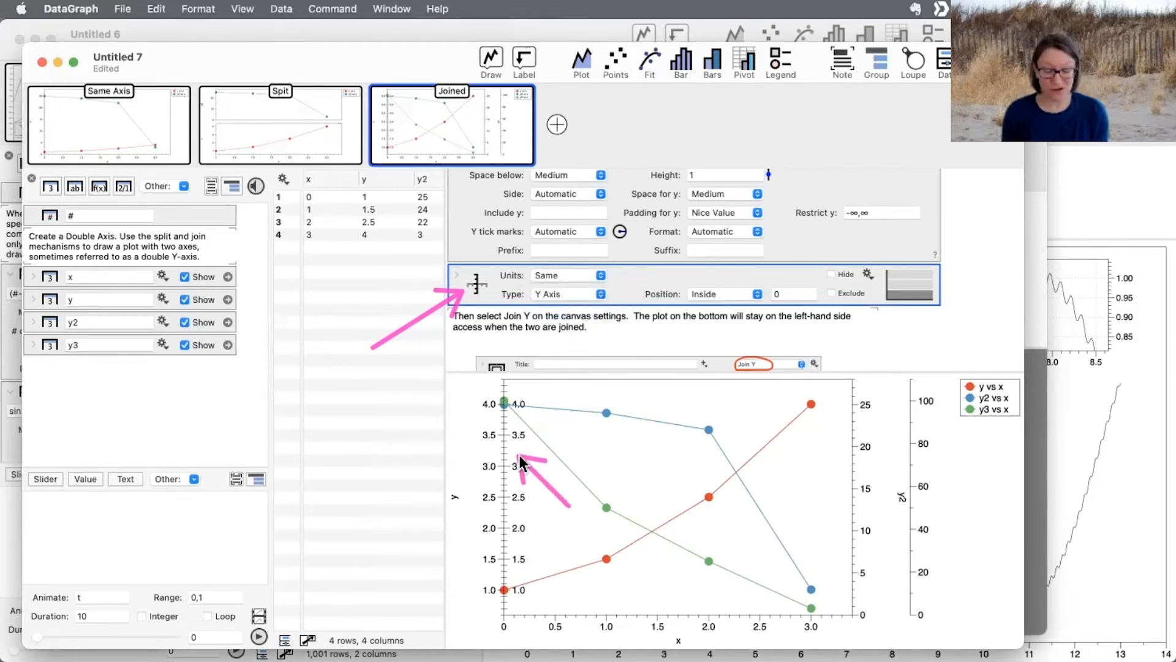
{"action": "left_click", "coordinate": [572, 293]}
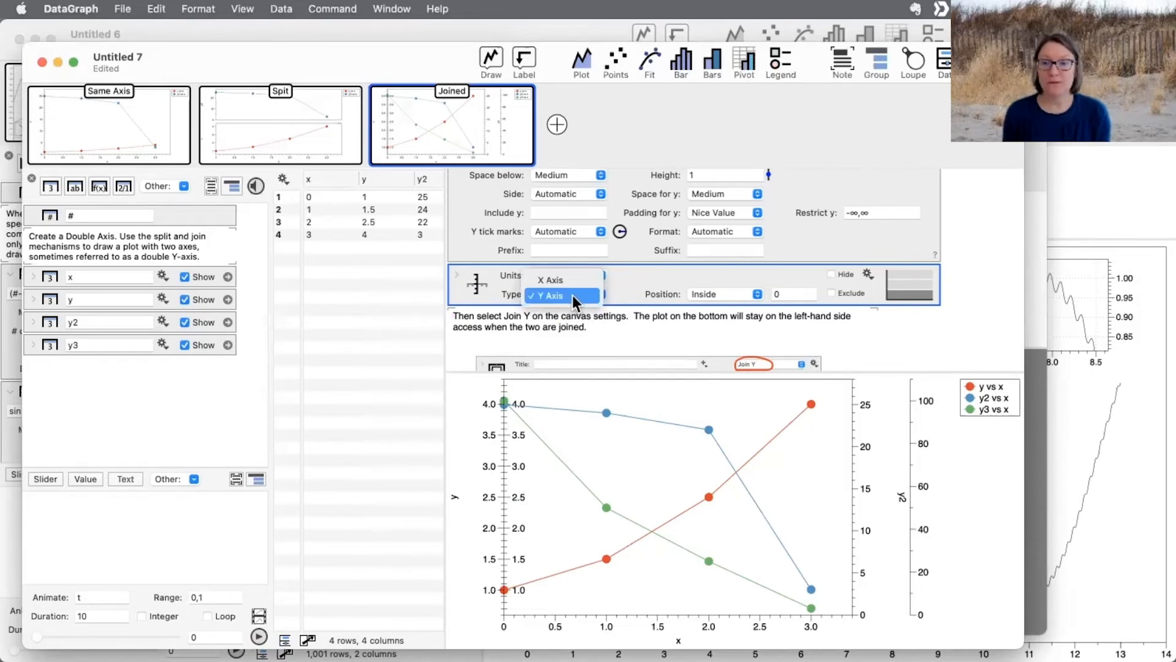
{"action": "left_click", "coordinate": [572, 295]}
- Set the extra axis's position to Right and assign it to the middle Y axis used by y2
{"action": "left_click", "coordinate": [712, 295]}
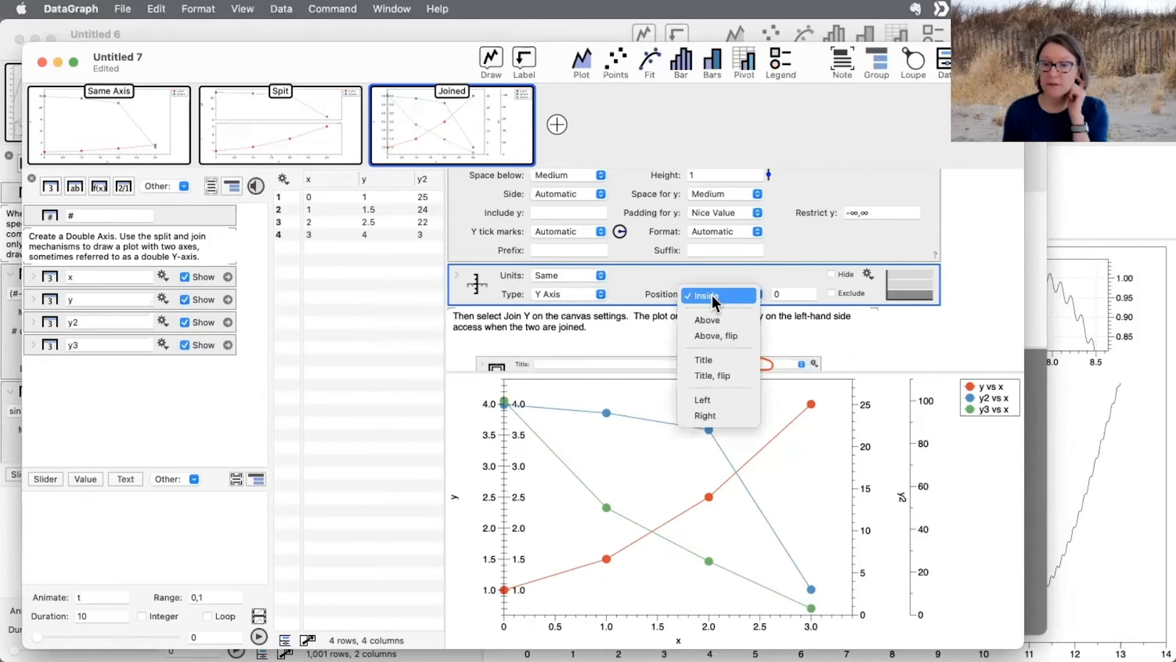
{"action": "left_click", "coordinate": [717, 414]}
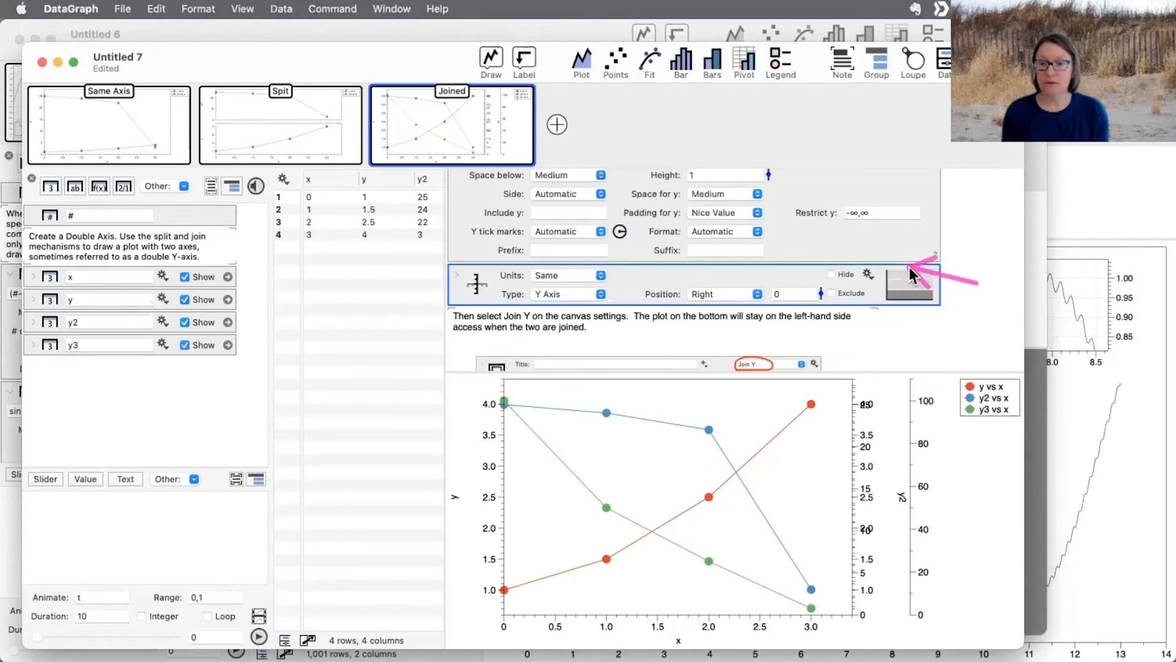
{"action": "left_click", "coordinate": [908, 283]}
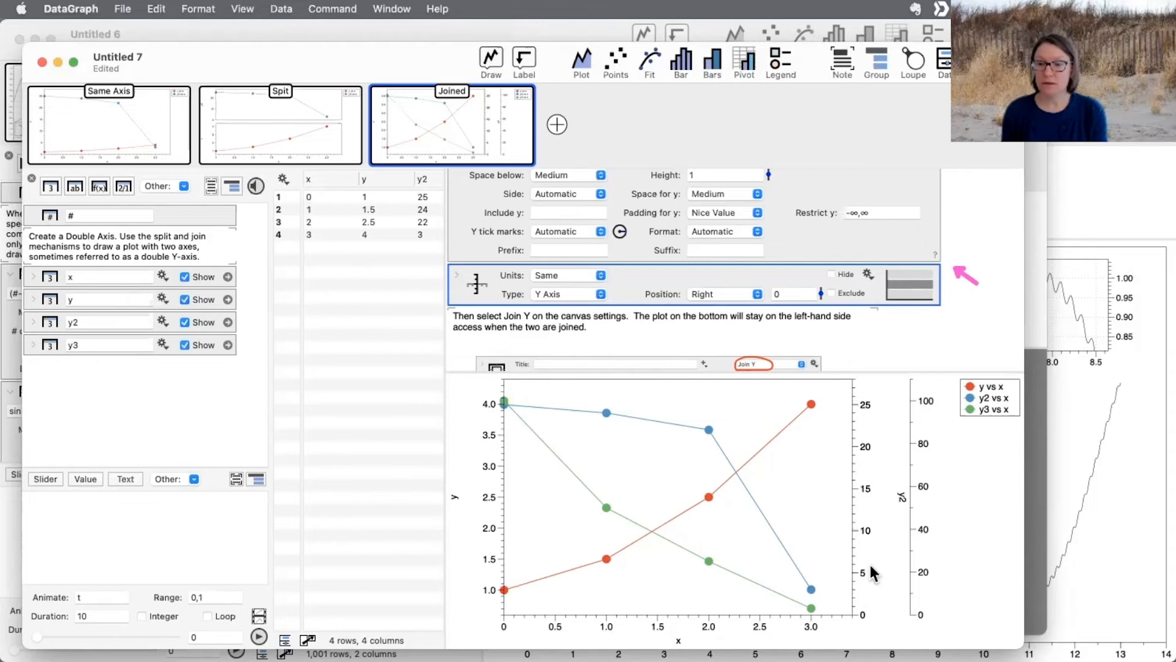
- Try assigning the extra axis to the bottom Y axis and return it to the middle one used by y2
{"action": "left_click", "coordinate": [901, 293]}
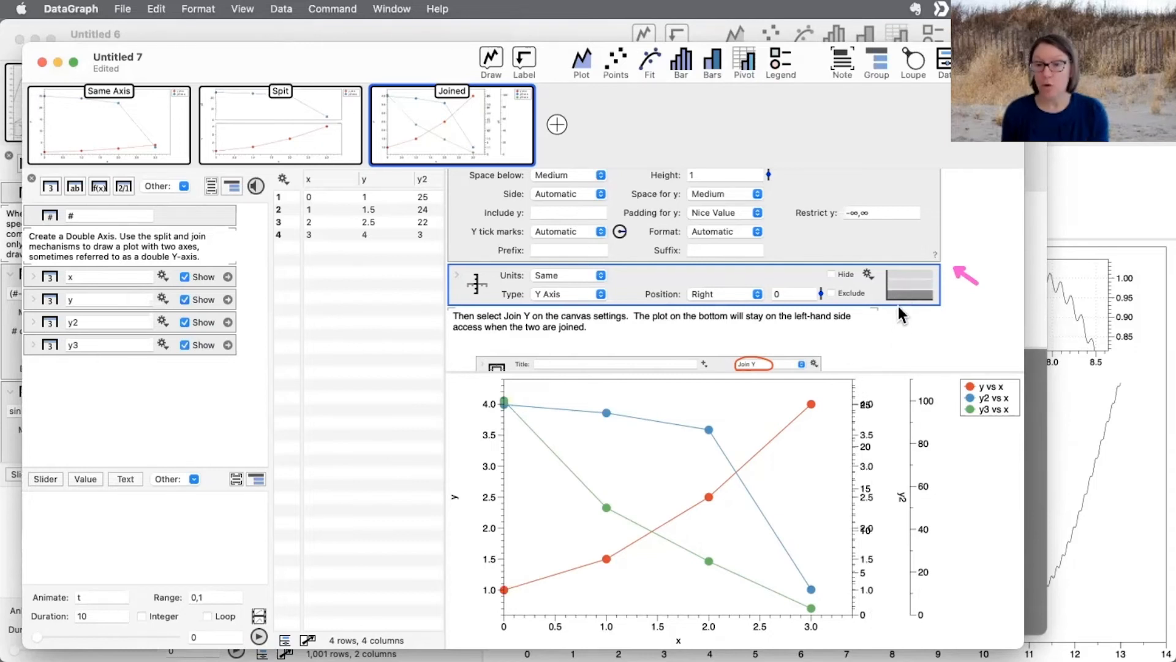
{"action": "left_click", "coordinate": [902, 280]}
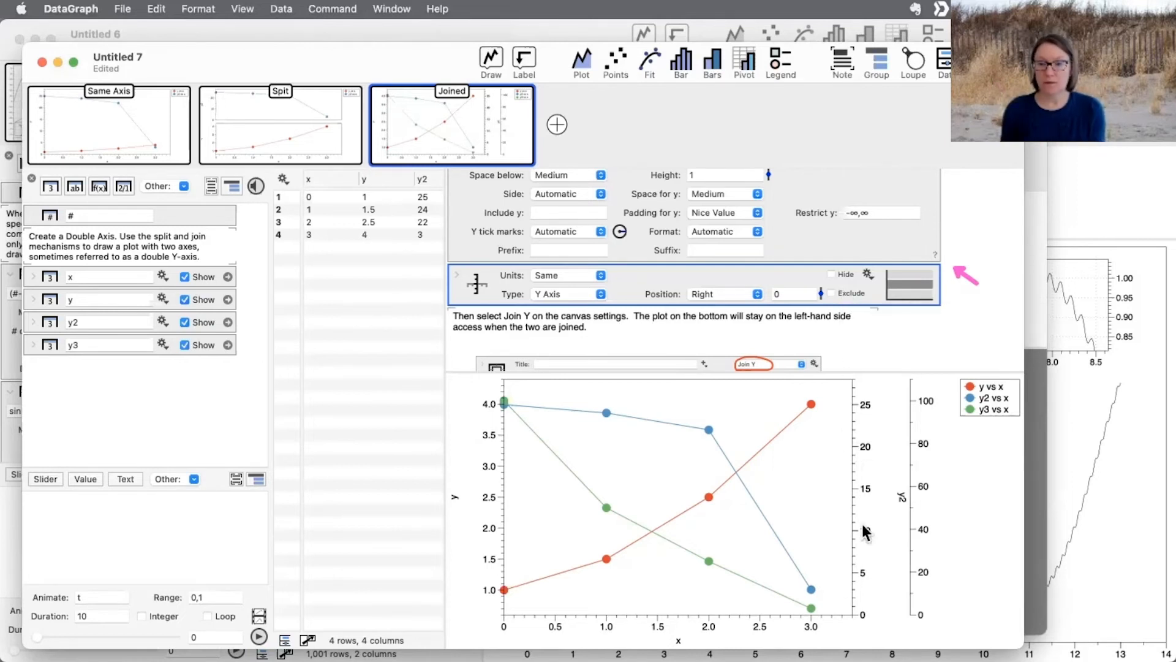
- Collapse the third Y axis's settings and turn off Draw y numbers for both the second and third Y axes
{"action": "scroll", "coordinate": [866, 206], "scroll_direction": "up", "scroll_amount": 5}
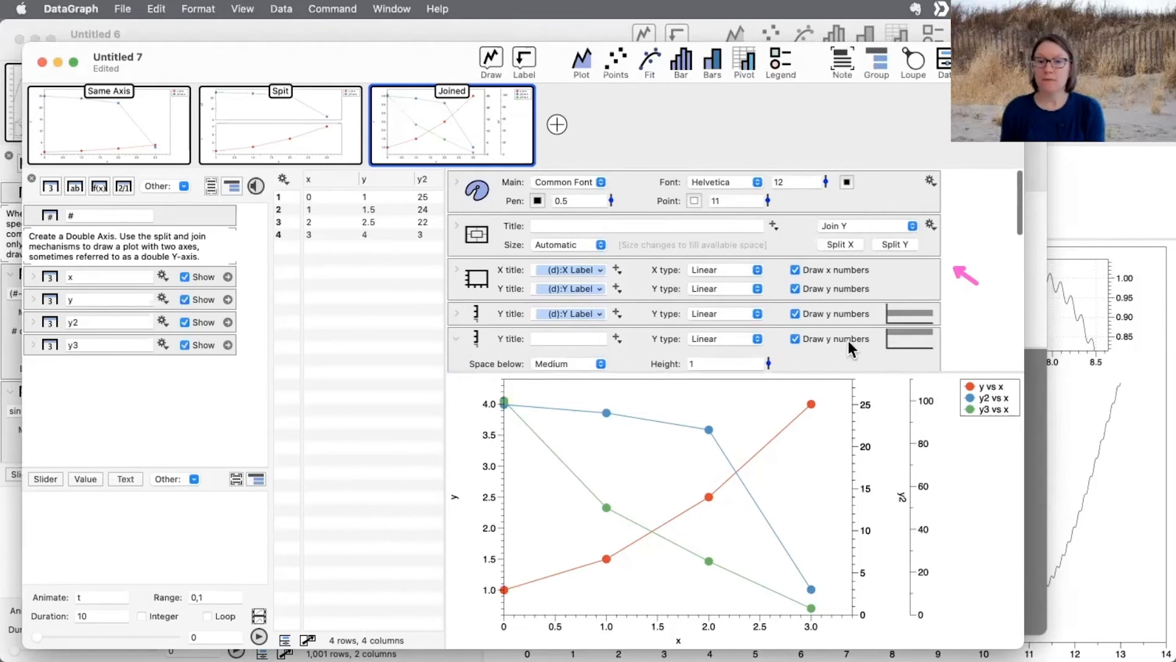
{"action": "left_click", "coordinate": [456, 338]}
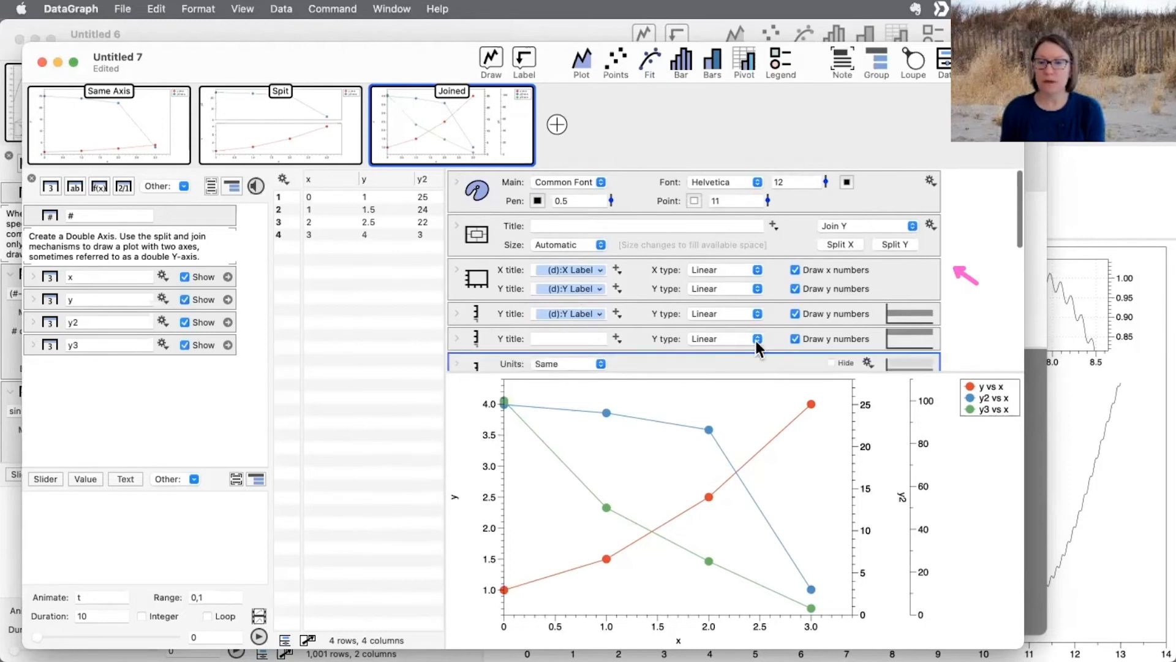
{"action": "left_click", "coordinate": [800, 313]}
{"action": "left_click", "coordinate": [799, 337]}
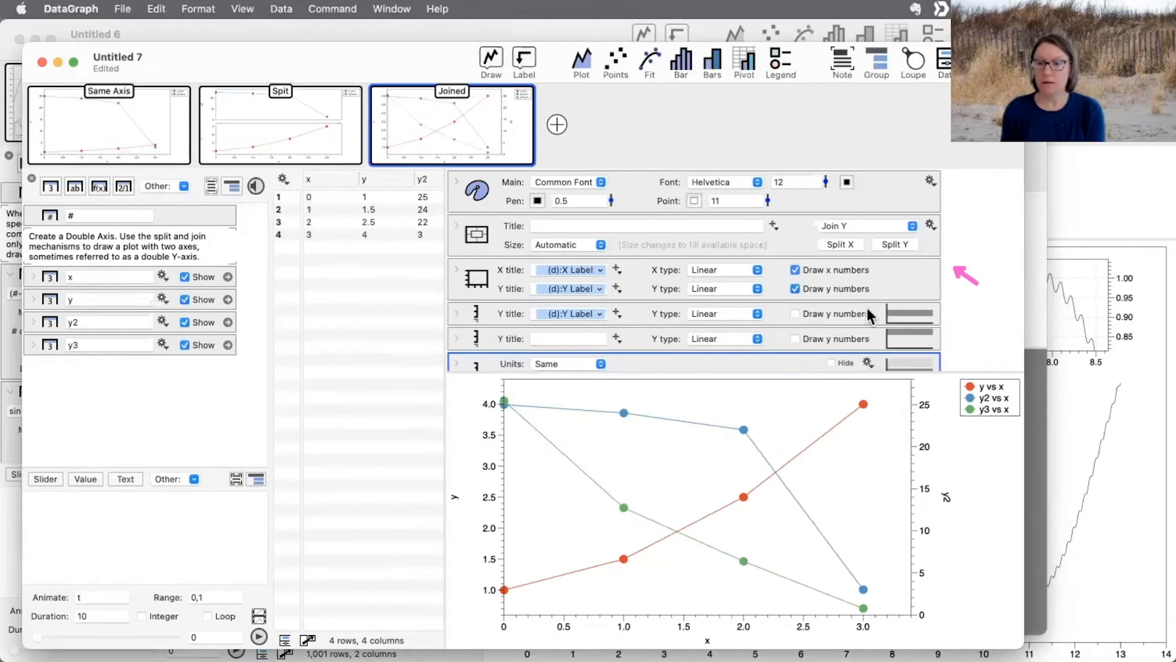
- Turn Draw y numbers on for the second Y axis and switch it off again
{"action": "scroll", "coordinate": [864, 318], "scroll_direction": "down", "scroll_amount": 5}
{"action": "scroll", "coordinate": [843, 254], "scroll_direction": "up", "scroll_amount": 5}
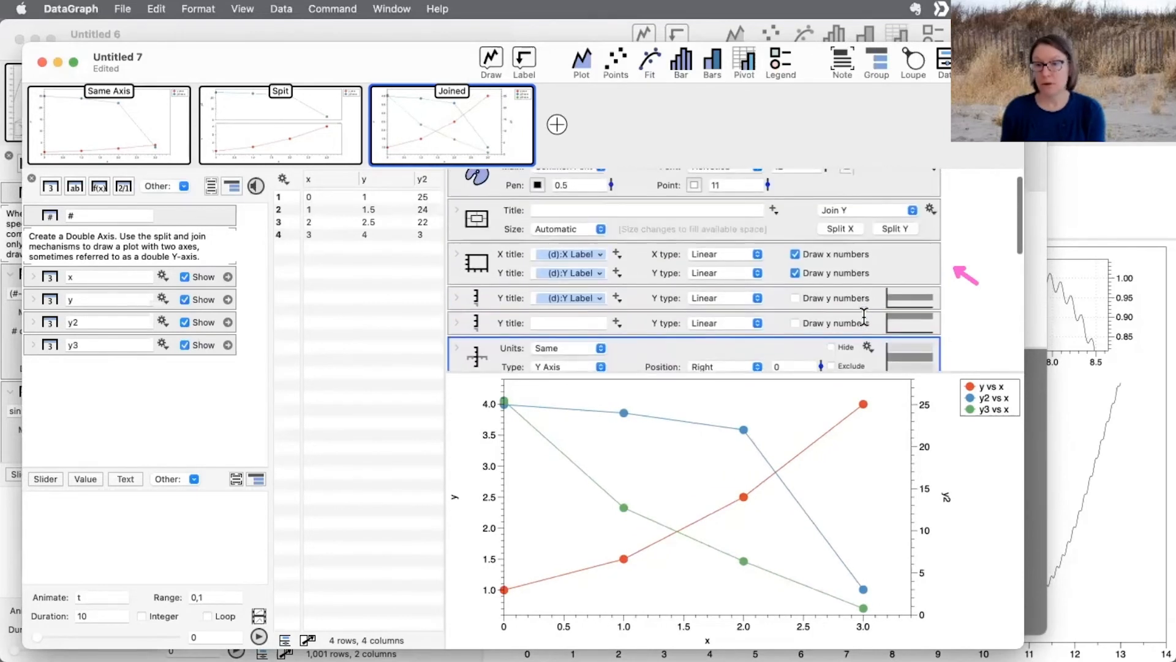
{"action": "left_click", "coordinate": [822, 295]}
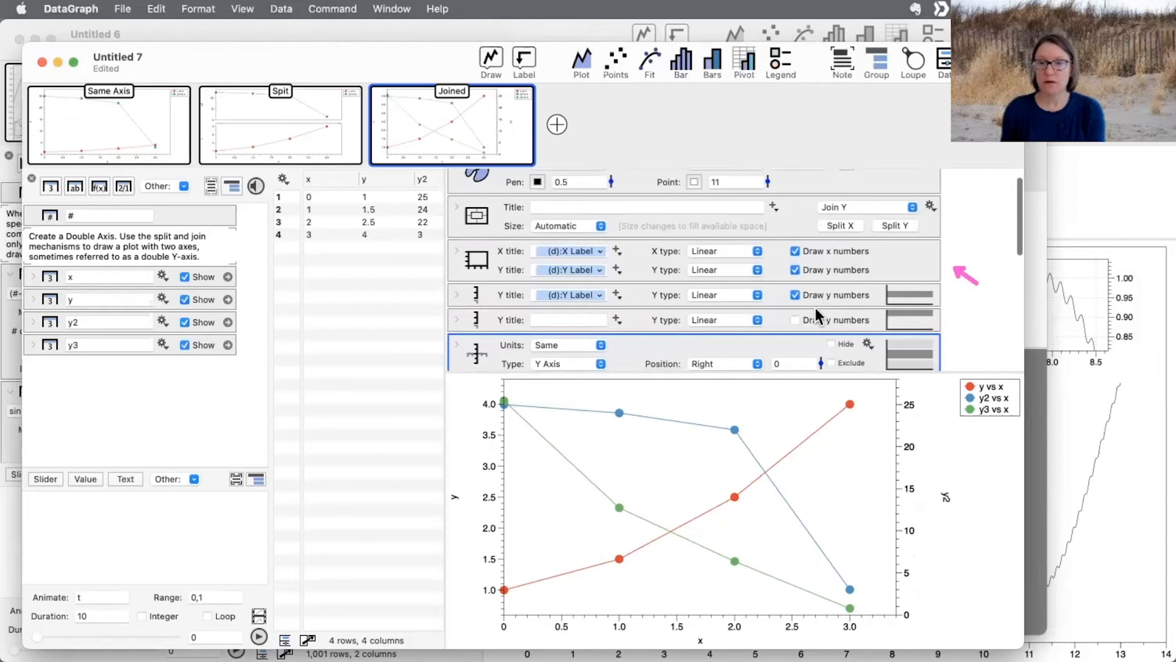
{"action": "left_click", "coordinate": [811, 292]}
{"action": "left_click", "coordinate": [962, 331]}
{"action": "left_click", "coordinate": [832, 310]}
{"action": "scroll", "coordinate": [826, 306], "scroll_direction": "down", "scroll_amount": 5}
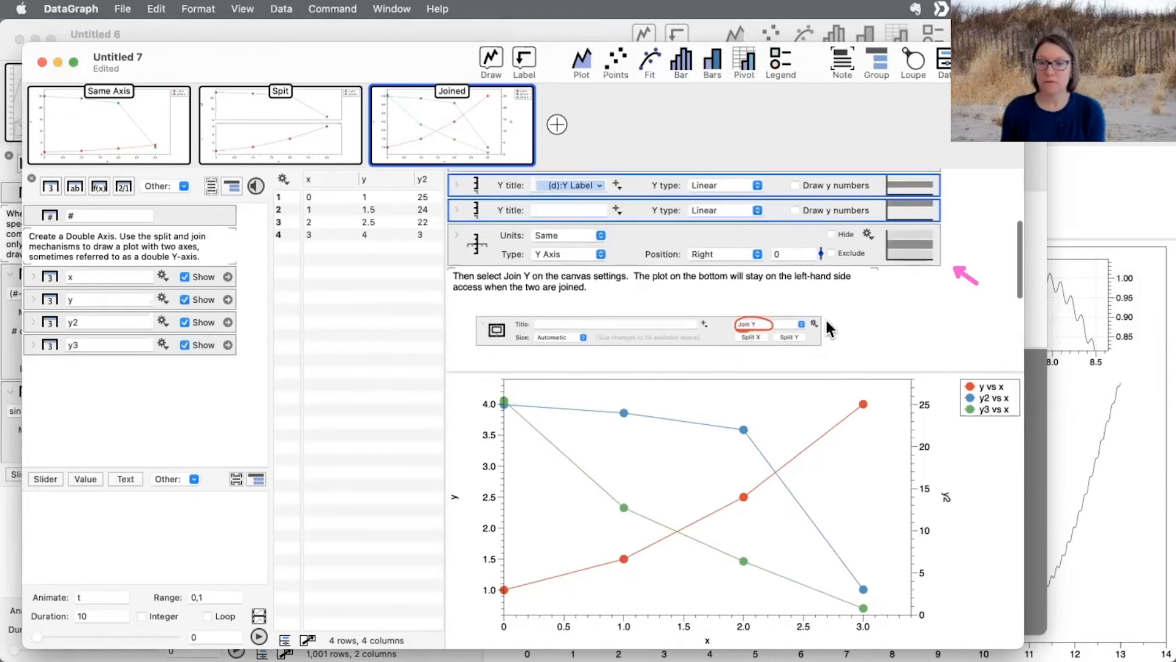
{"action": "scroll", "coordinate": [814, 288], "scroll_direction": "down", "scroll_amount": 5}
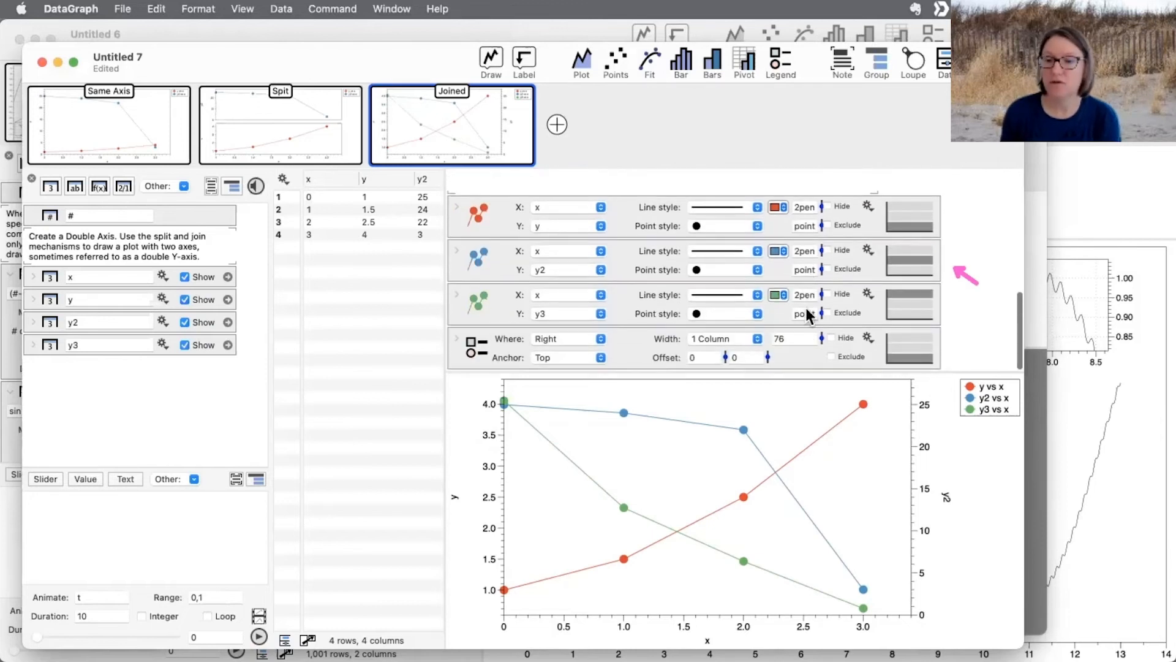
{"action": "scroll", "coordinate": [527, 319], "scroll_direction": "up", "scroll_amount": 6}
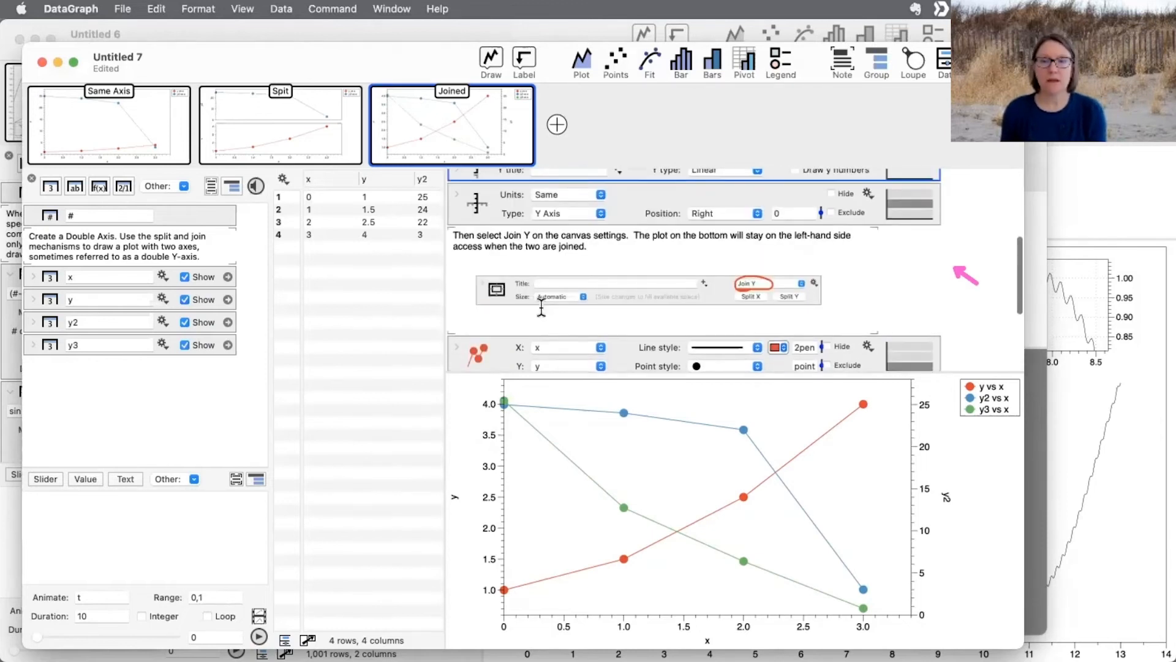
- Expand the extra axis's settings and set both its number color and its line color to Line Color 2
{"action": "left_click", "coordinate": [475, 193]}
{"action": "scroll", "coordinate": [554, 226], "scroll_direction": "up", "scroll_amount": 4}
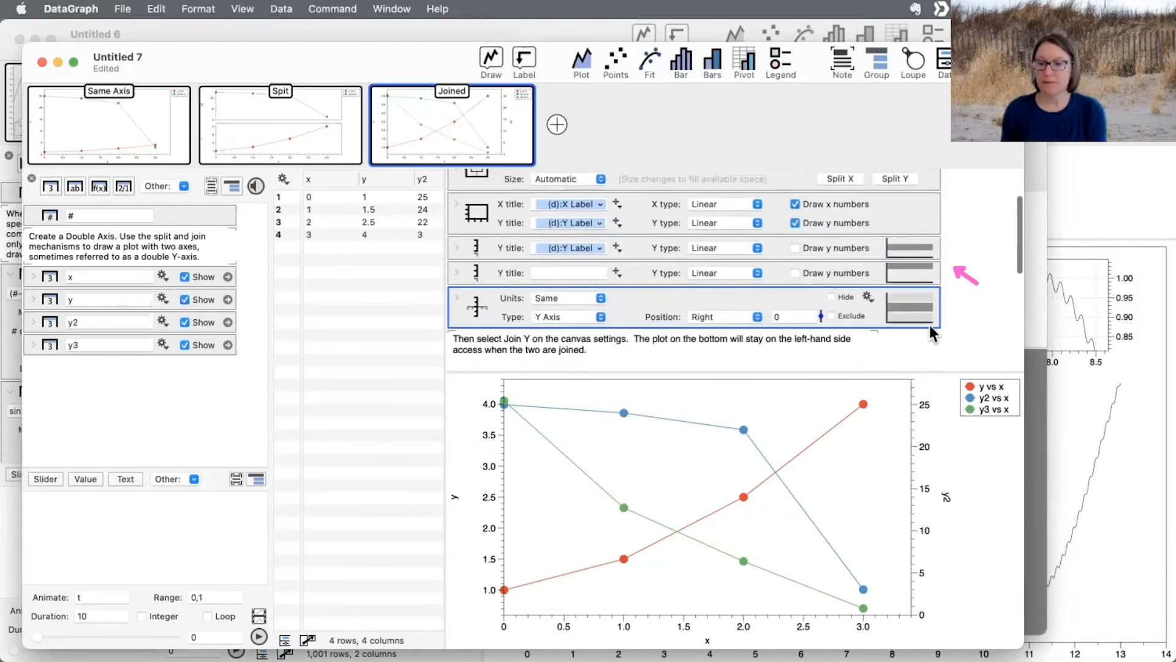
{"action": "left_click", "coordinate": [456, 302]}
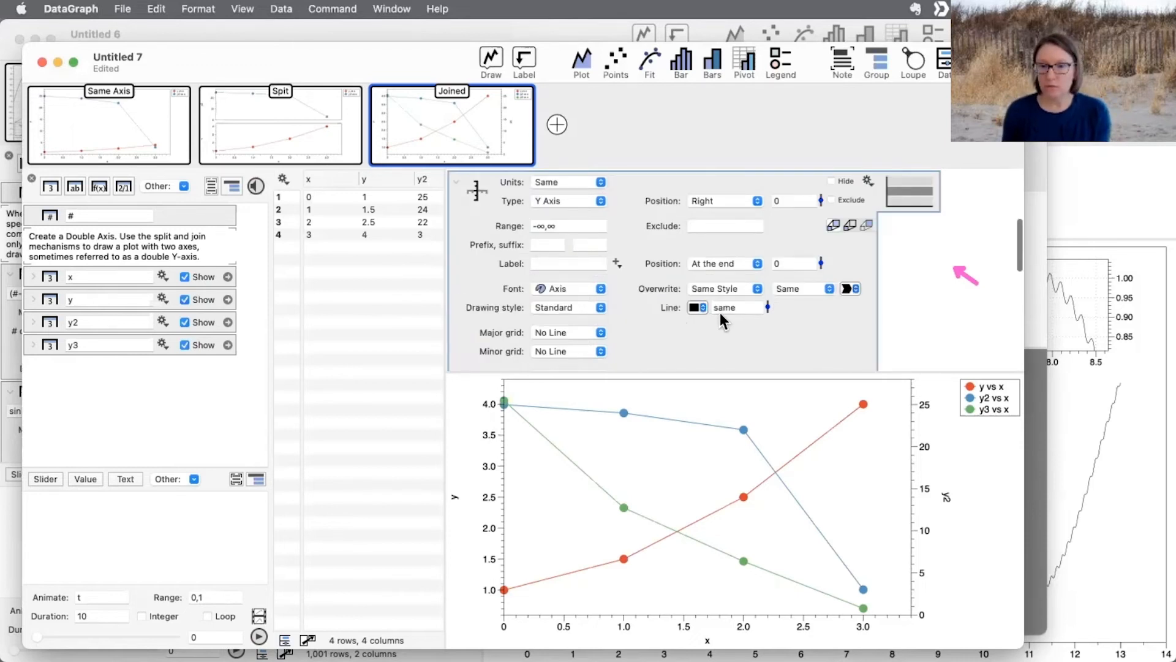
{"action": "left_click", "coordinate": [857, 289]}
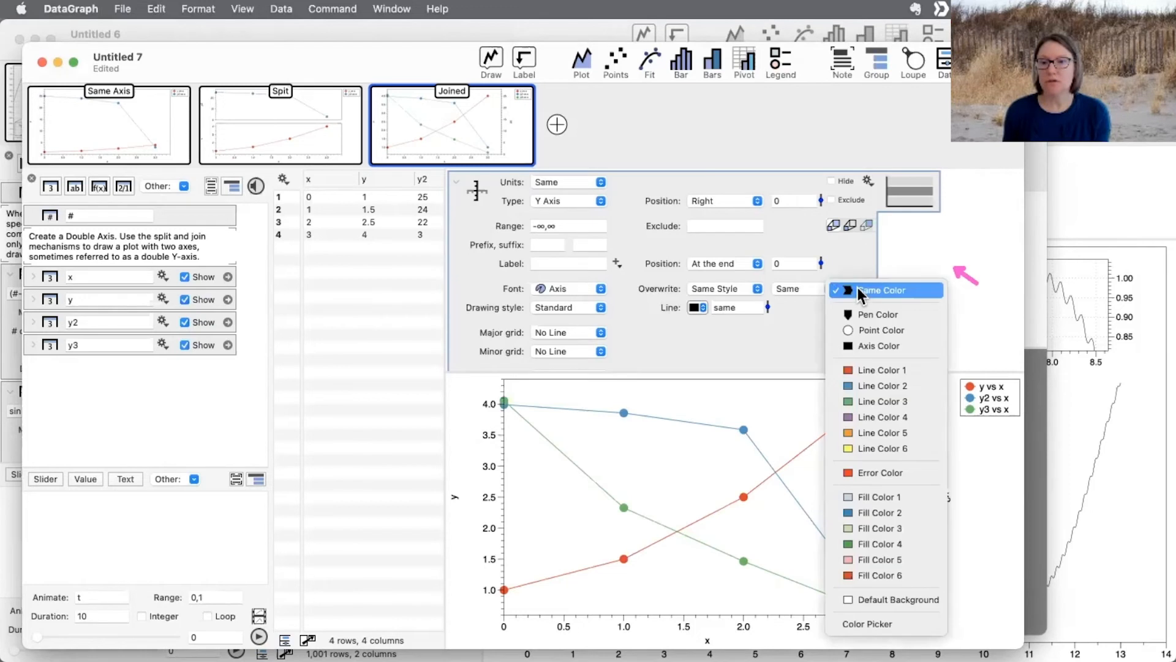
{"action": "left_click", "coordinate": [858, 387]}
{"action": "left_click", "coordinate": [703, 308]}
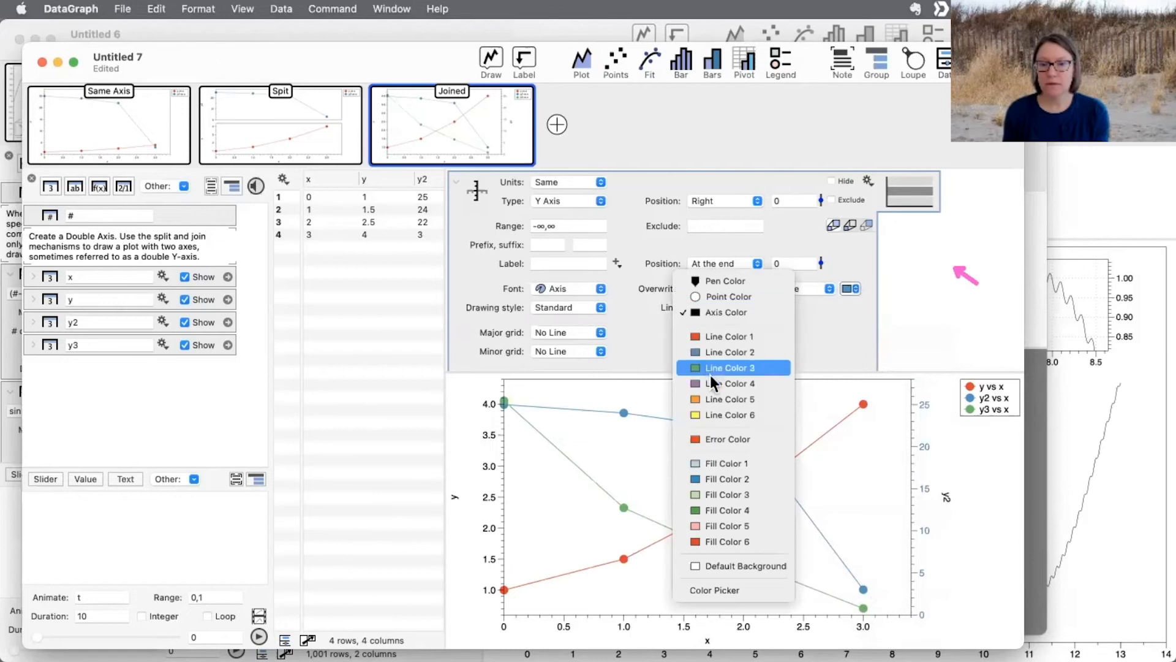
{"action": "left_click", "coordinate": [710, 350]}
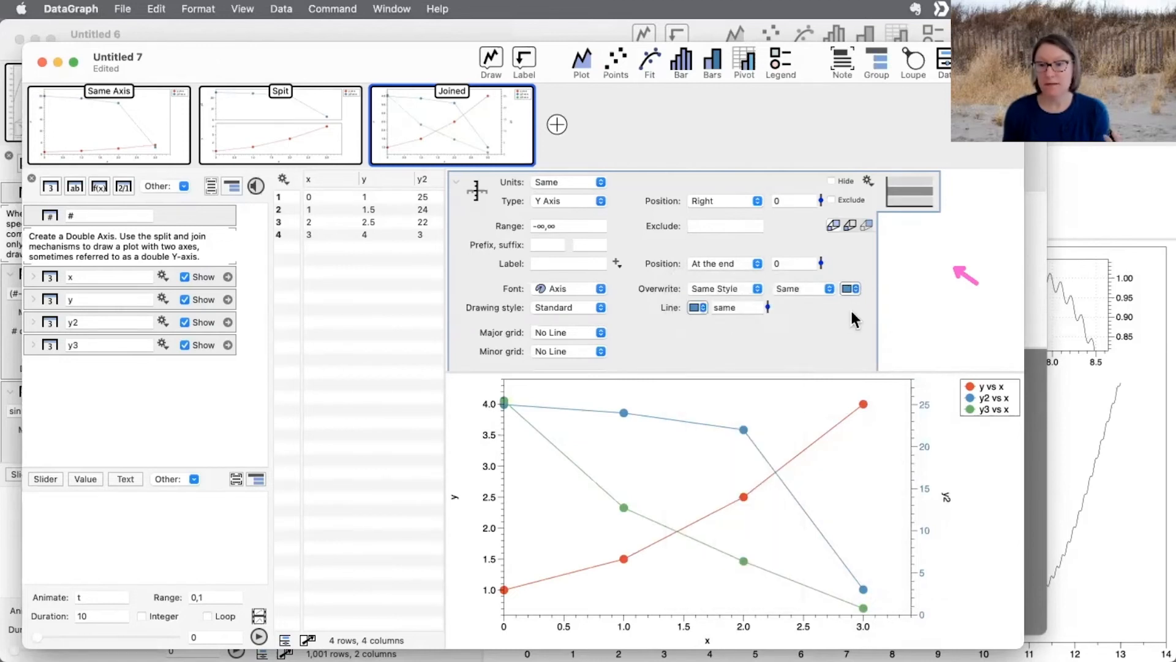
- Set the extra axis's line width to 3 and its label to y2, and collapse its settings
{"action": "left_click_drag", "start_coordinate": [768, 307], "coordinate": [766, 296]}
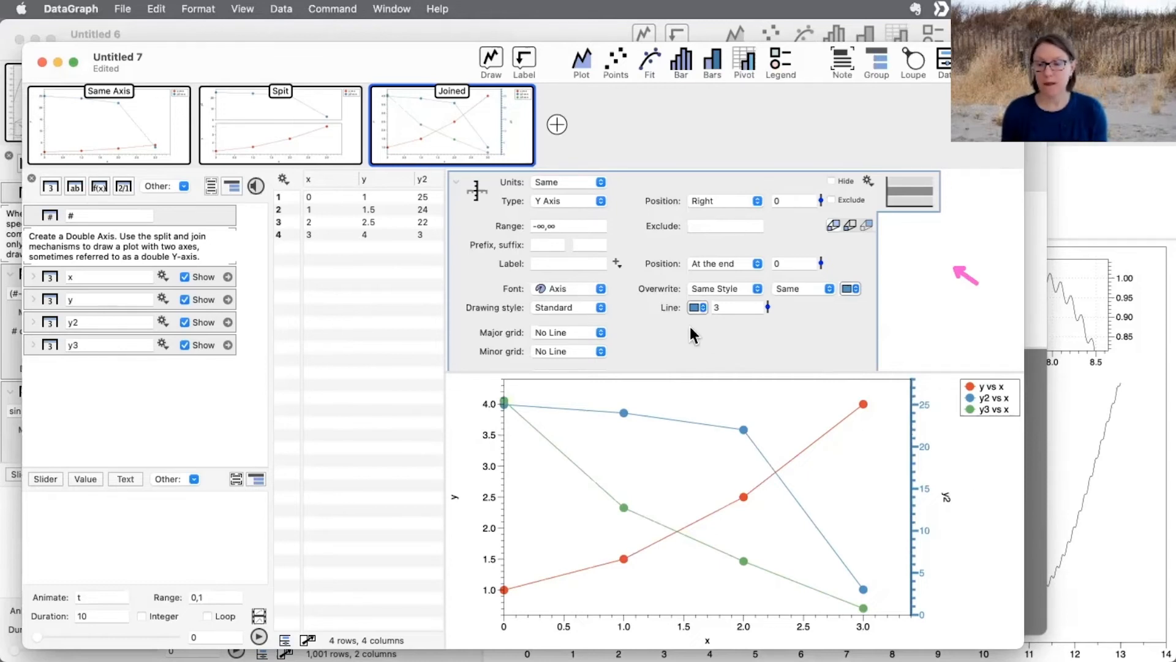
{"action": "left_click", "coordinate": [549, 264]}
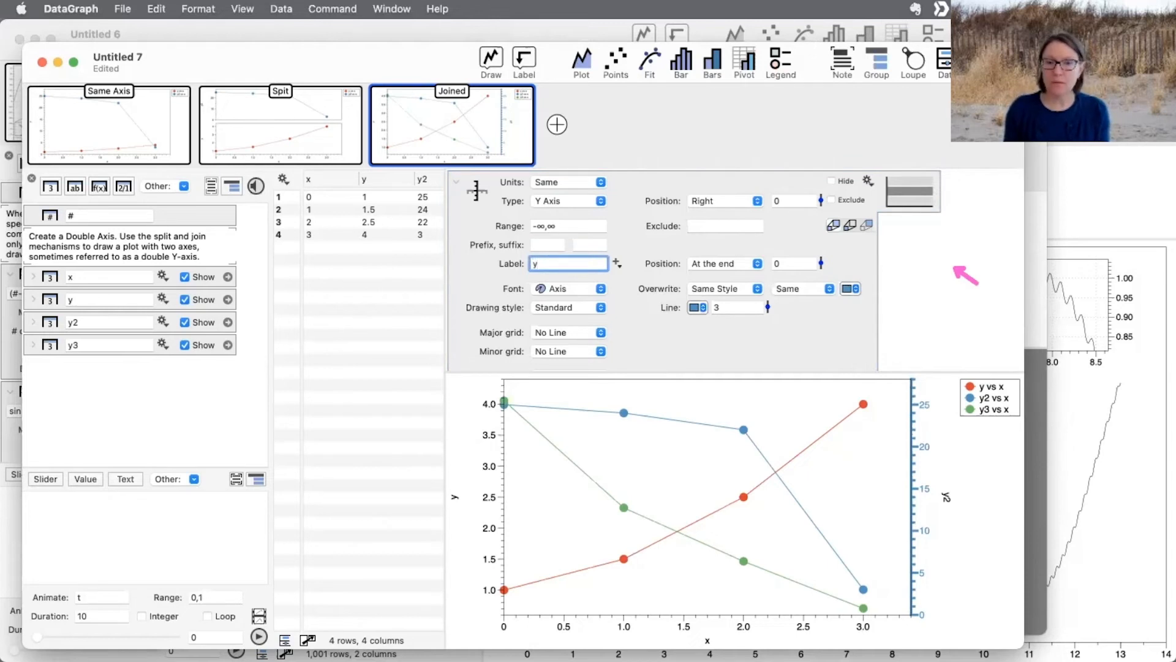
{"action": "type", "text": "y2"}
{"action": "key", "text": "Return"}
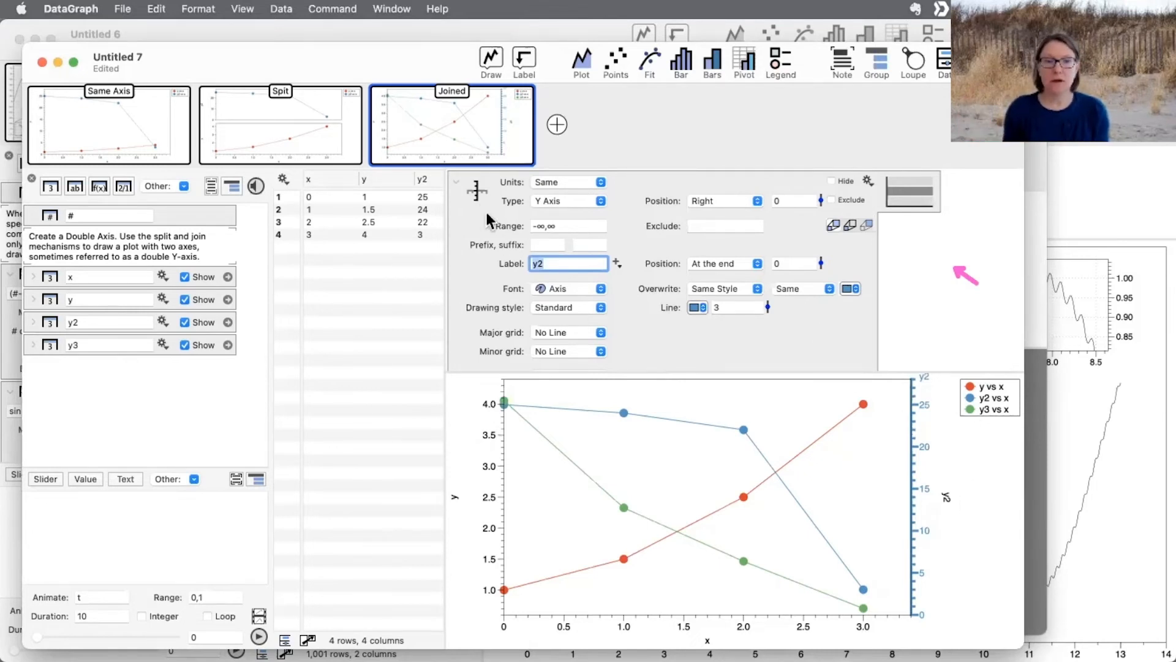
{"action": "left_click", "coordinate": [457, 183]}
- Move the extra axis command below the legend at the end of the drawing command list
{"action": "scroll", "coordinate": [499, 310], "scroll_direction": "down", "scroll_amount": 5}
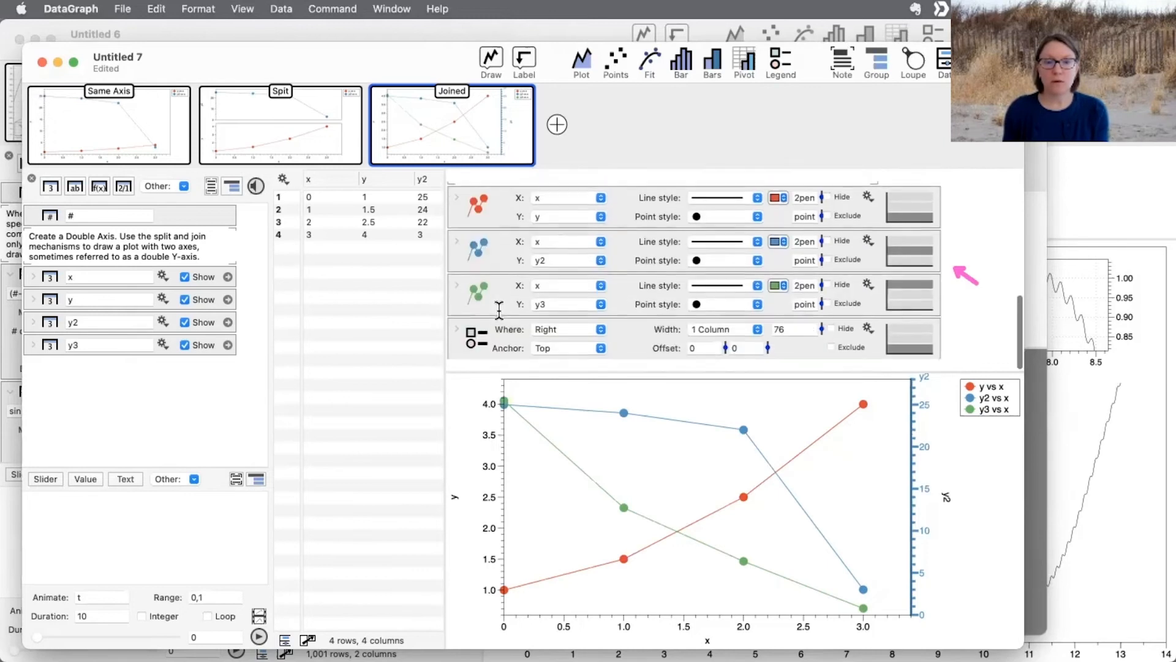
{"action": "scroll", "coordinate": [499, 311], "scroll_direction": "up", "scroll_amount": 4}
{"action": "left_click", "coordinate": [490, 274]}
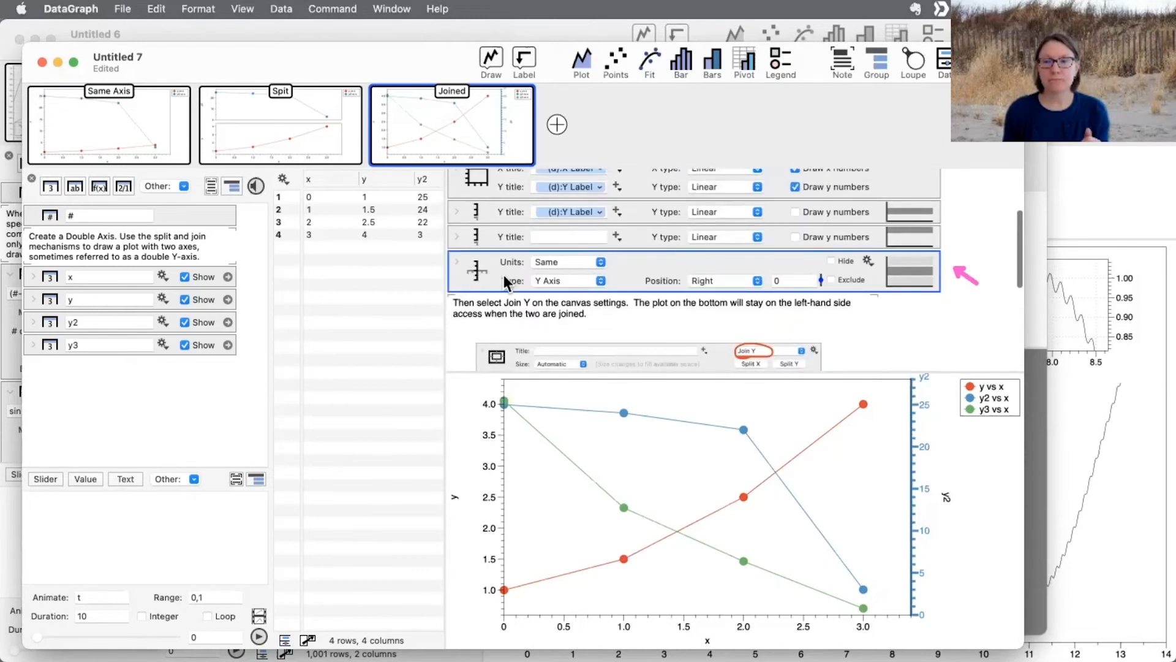
{"action": "left_click_drag", "start_coordinate": [485, 268], "coordinate": [482, 354]}
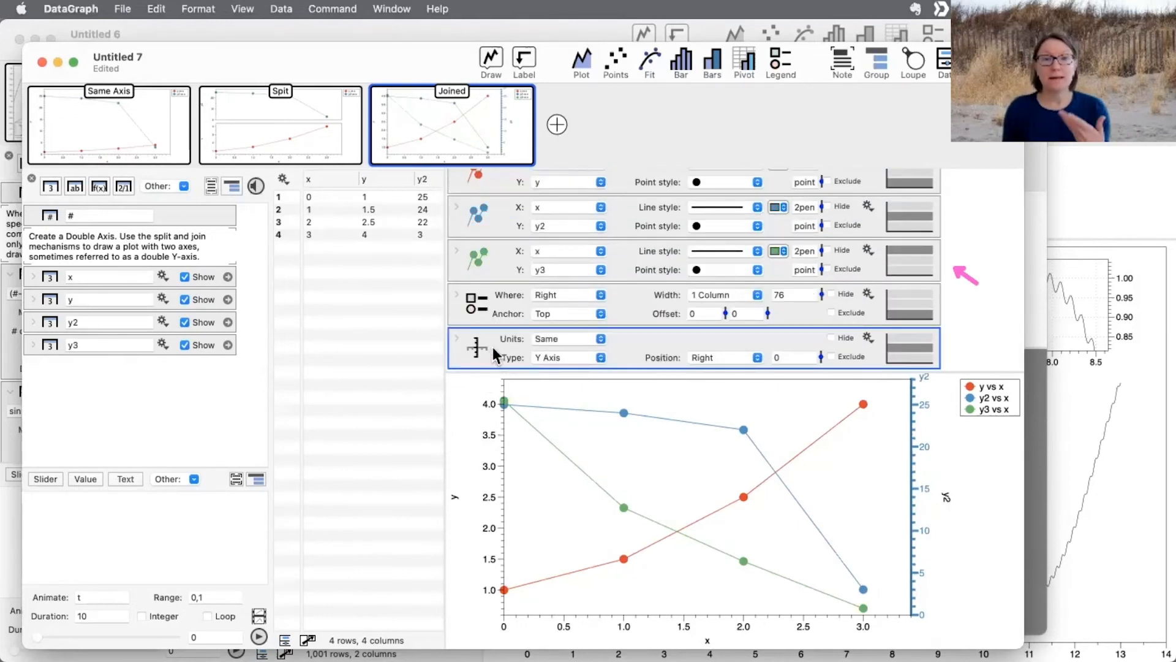
- Enlarge the Untitled 7 window, swap the data table with the drawing commands, and hide the variables column
{"action": "double_click", "coordinate": [321, 56]}
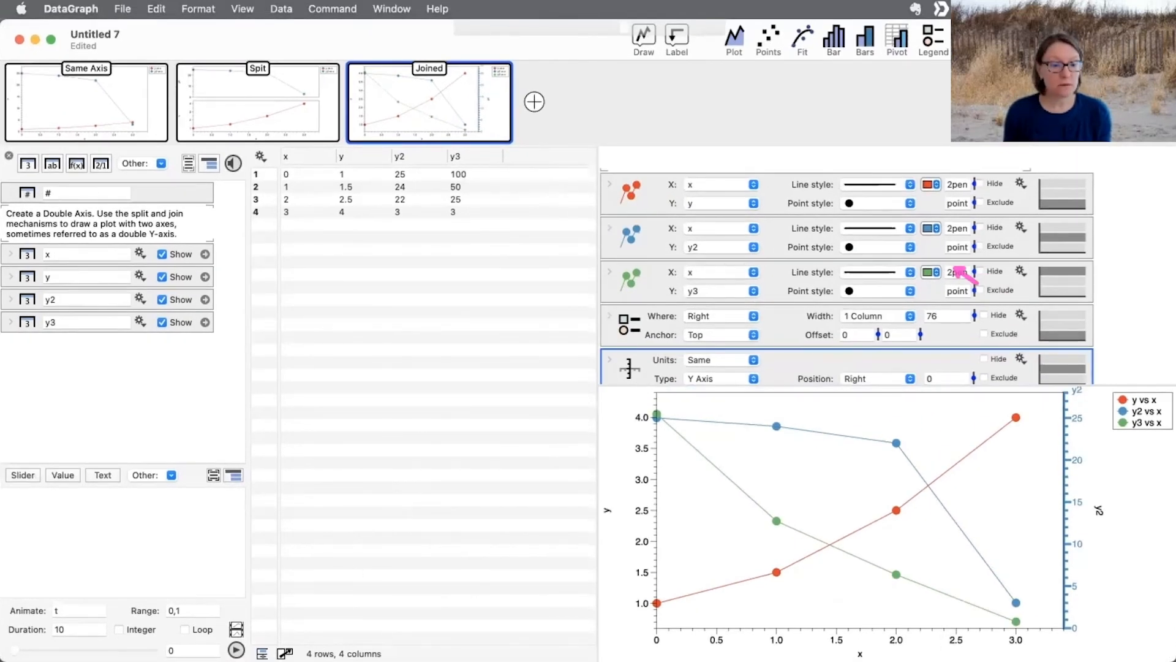
{"action": "left_click", "coordinate": [284, 654]}
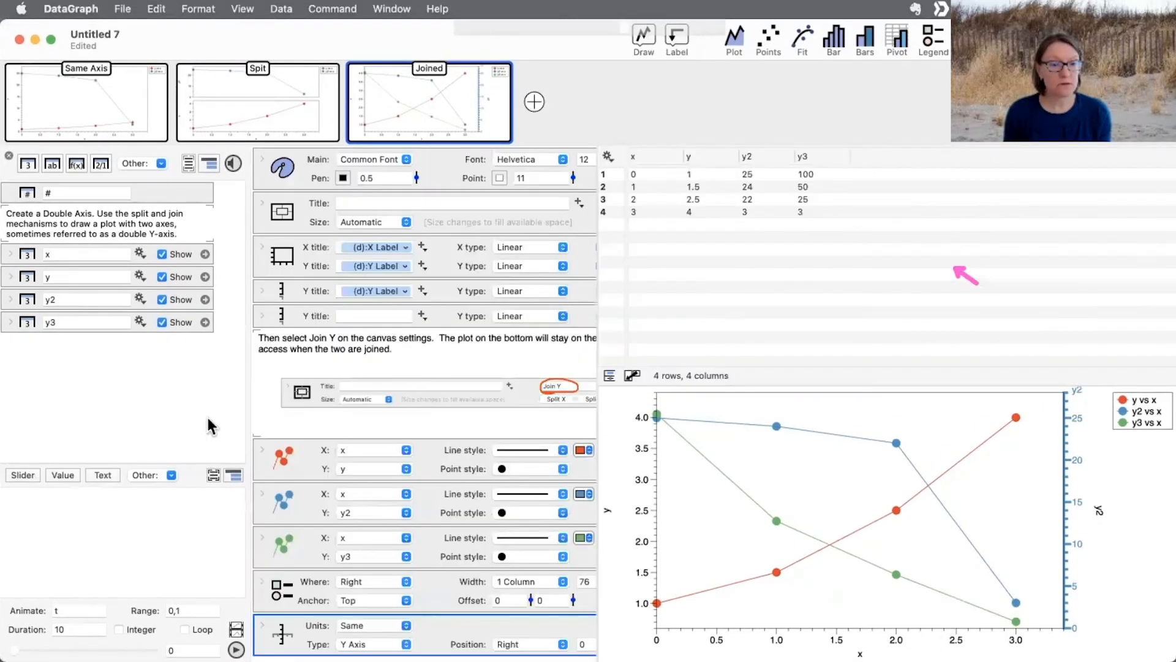
{"action": "left_click", "coordinate": [9, 156]}
- Duplicate the extra axis, assign the copy to the top Y axis used by y3, and set its position offset to 60
{"action": "scroll", "coordinate": [370, 409], "scroll_direction": "down", "scroll_amount": 2}
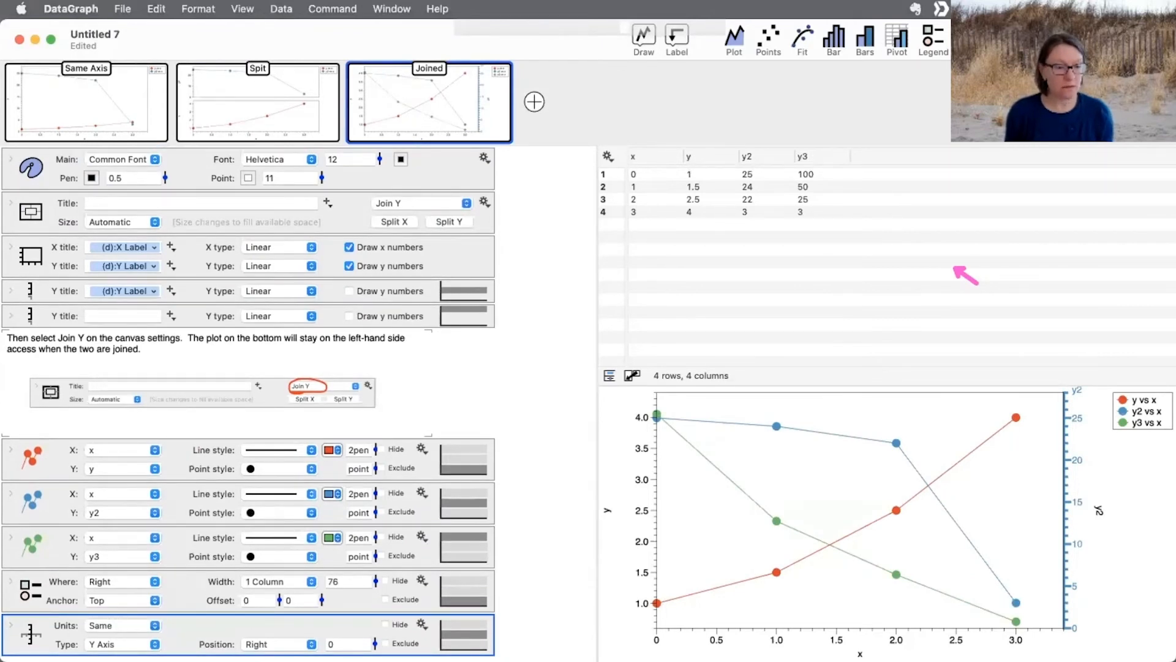
{"action": "scroll", "coordinate": [248, 404], "scroll_direction": "down", "scroll_amount": 3}
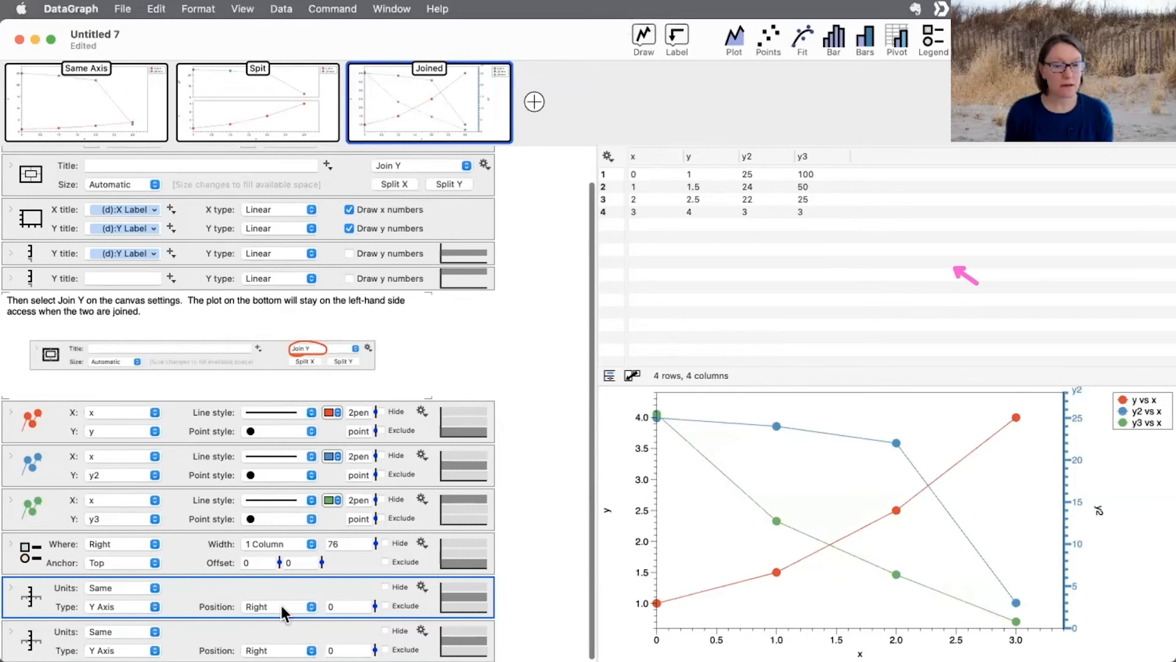
{"action": "scroll", "coordinate": [392, 607], "scroll_direction": "down", "scroll_amount": 2}
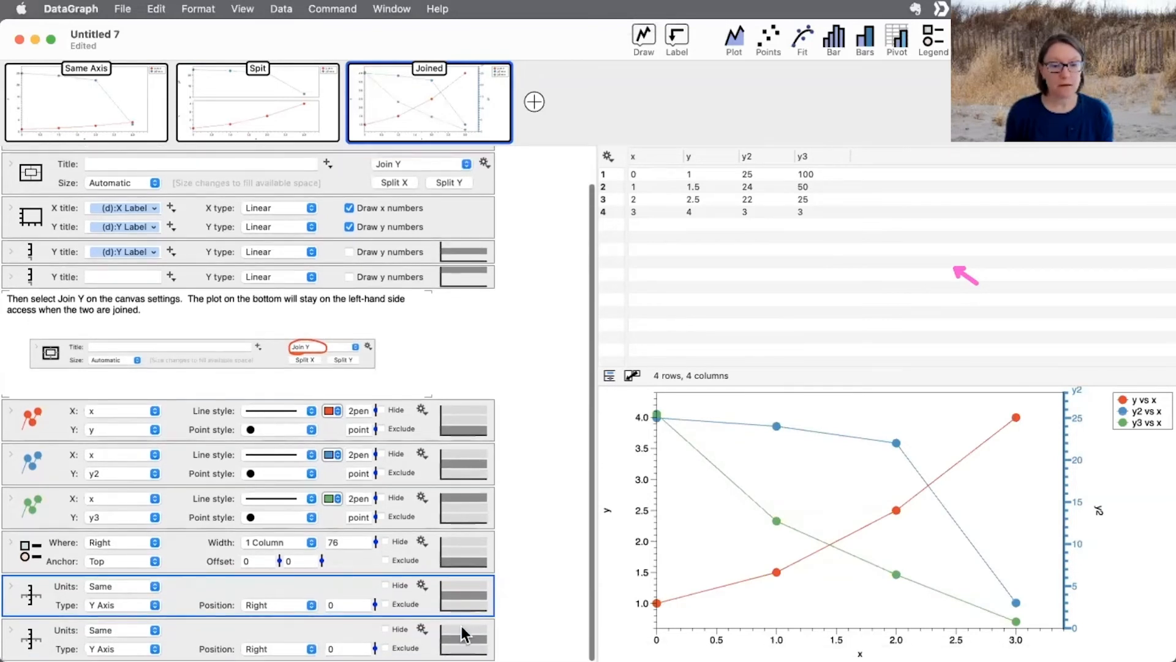
{"action": "left_click", "coordinate": [461, 626]}
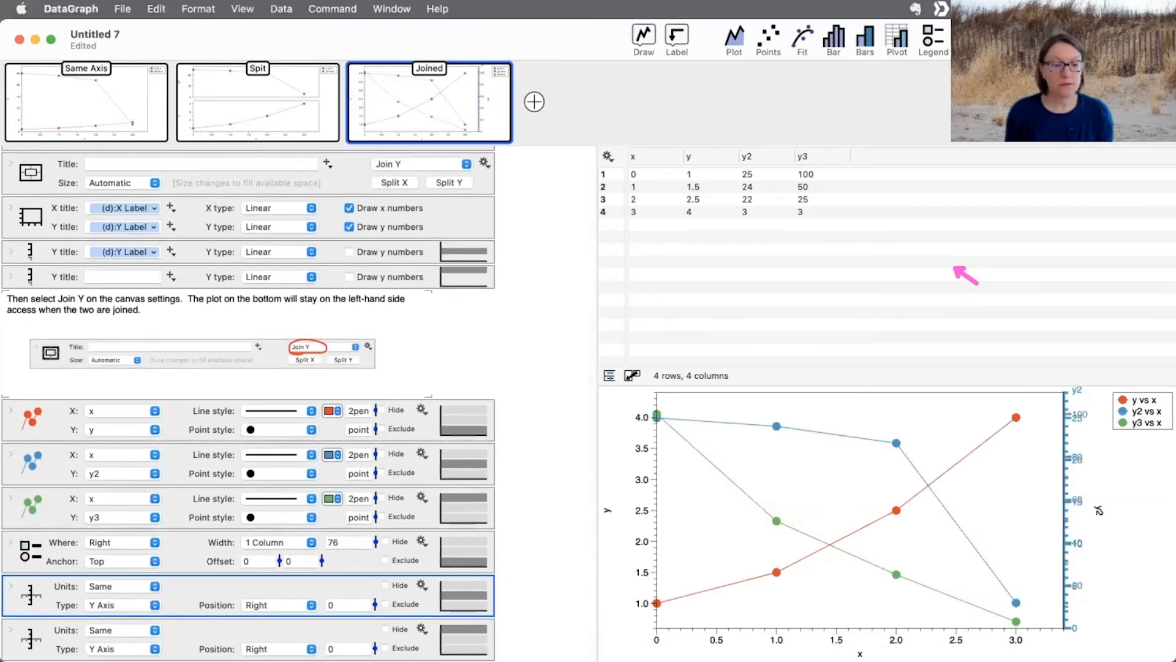
{"action": "left_click_drag", "start_coordinate": [374, 648], "coordinate": [375, 620]}
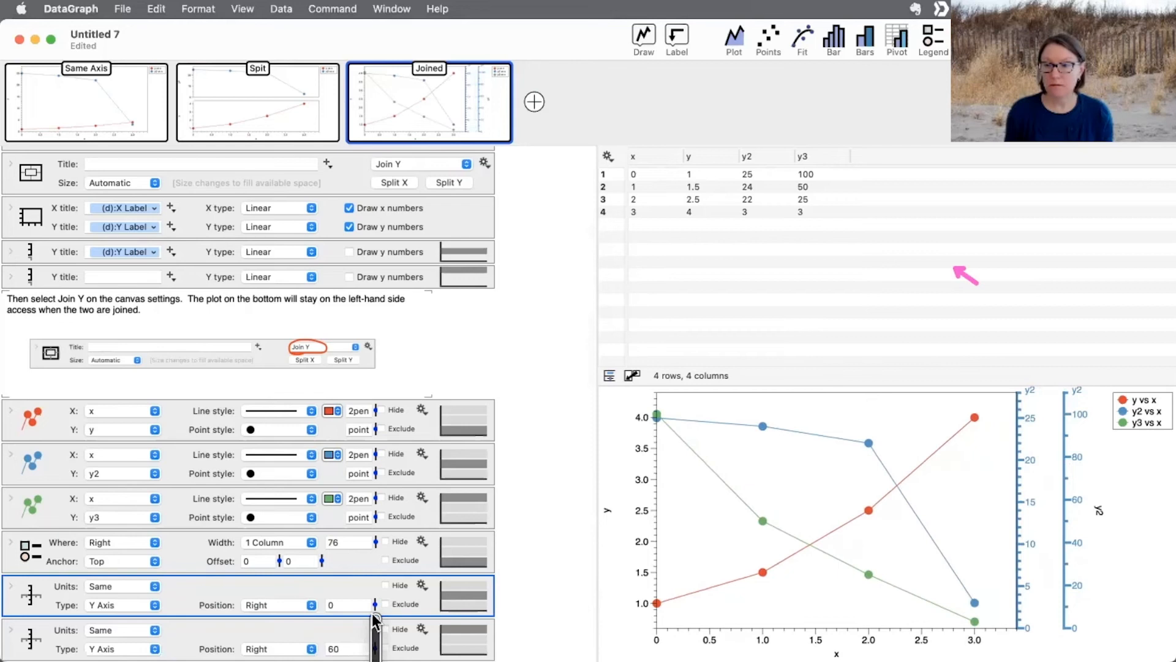
- Expand the duplicated axis's settings and set both its line color and its number color to Line Color 3
{"action": "left_click", "coordinate": [11, 630]}
{"action": "left_click", "coordinate": [251, 517]}
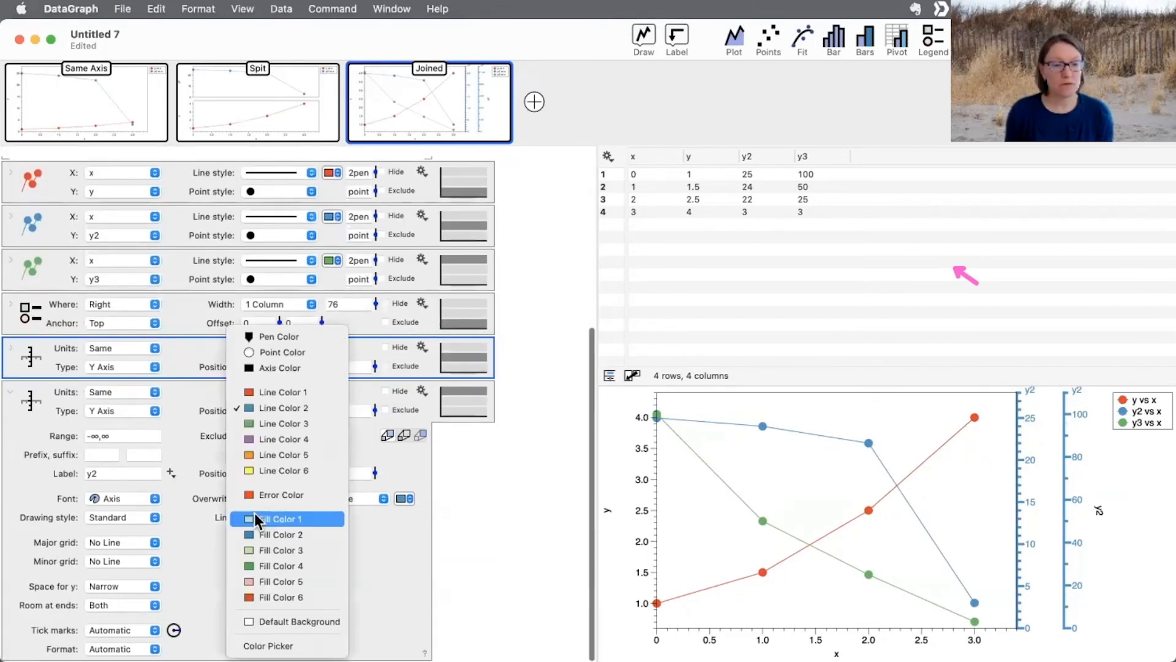
{"action": "left_click", "coordinate": [257, 424]}
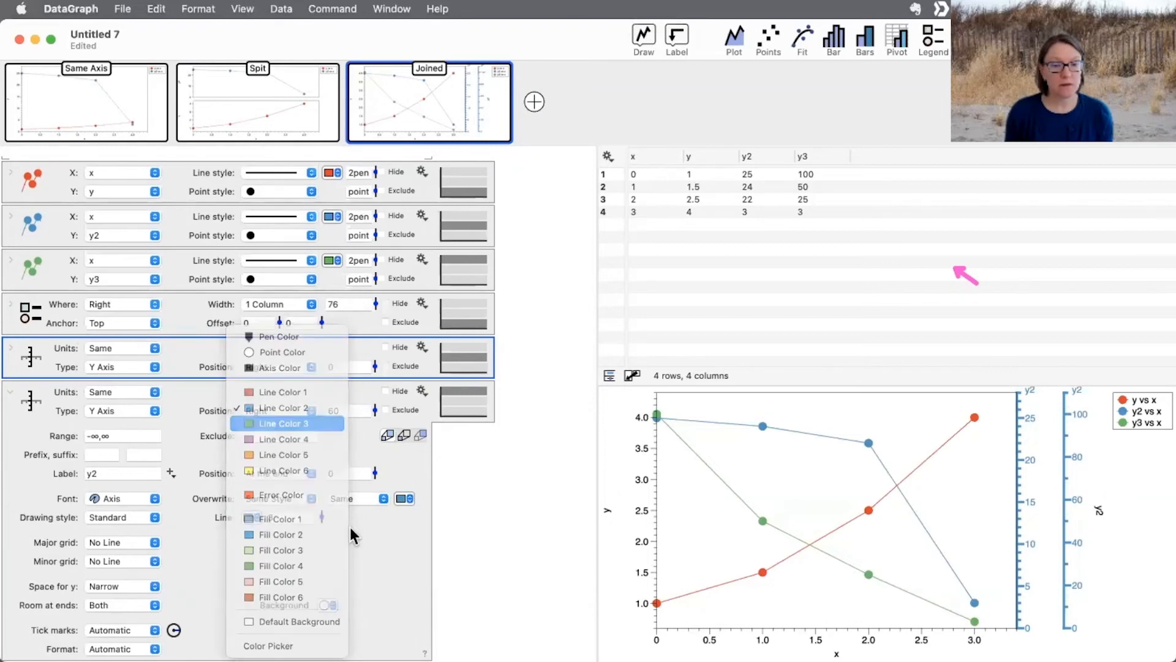
{"action": "left_click", "coordinate": [408, 501]}
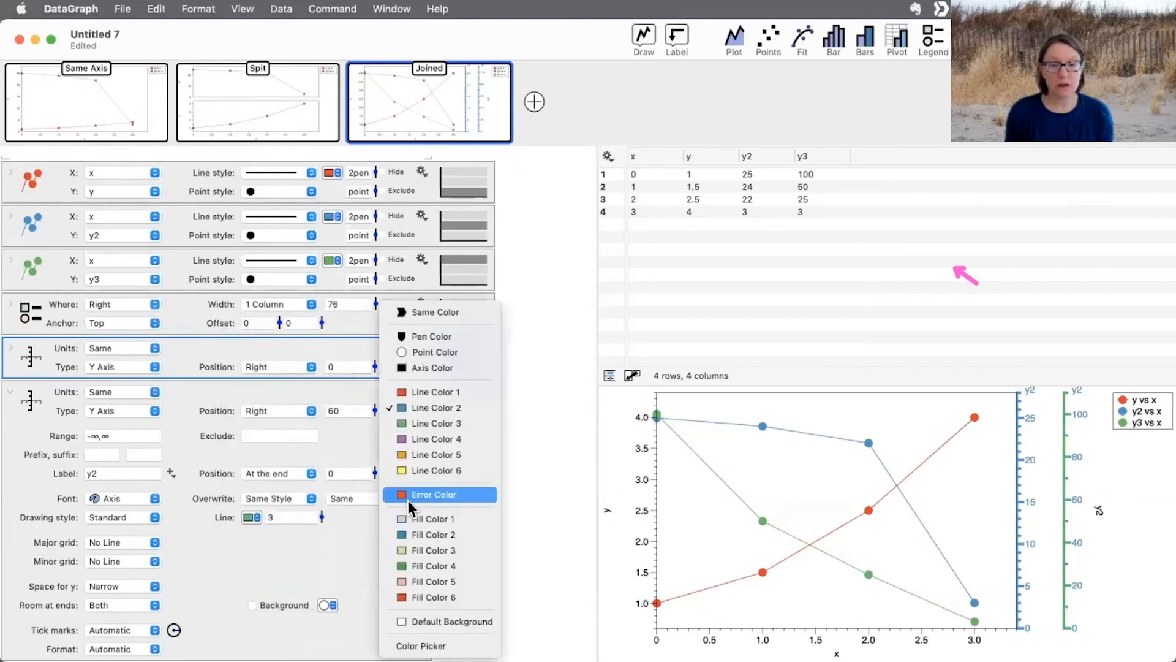
{"action": "left_click", "coordinate": [417, 424]}
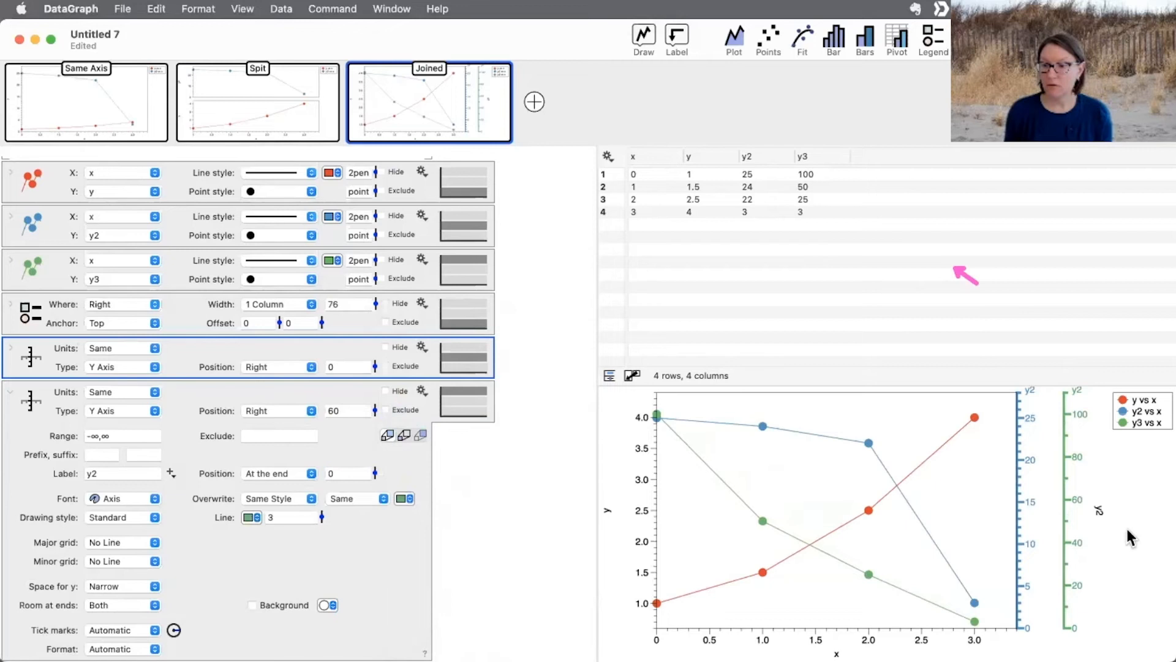
- Clear the y2 axis title drawn beside the green extra axis by removing its Y Label token
{"action": "left_click", "coordinate": [1100, 512]}
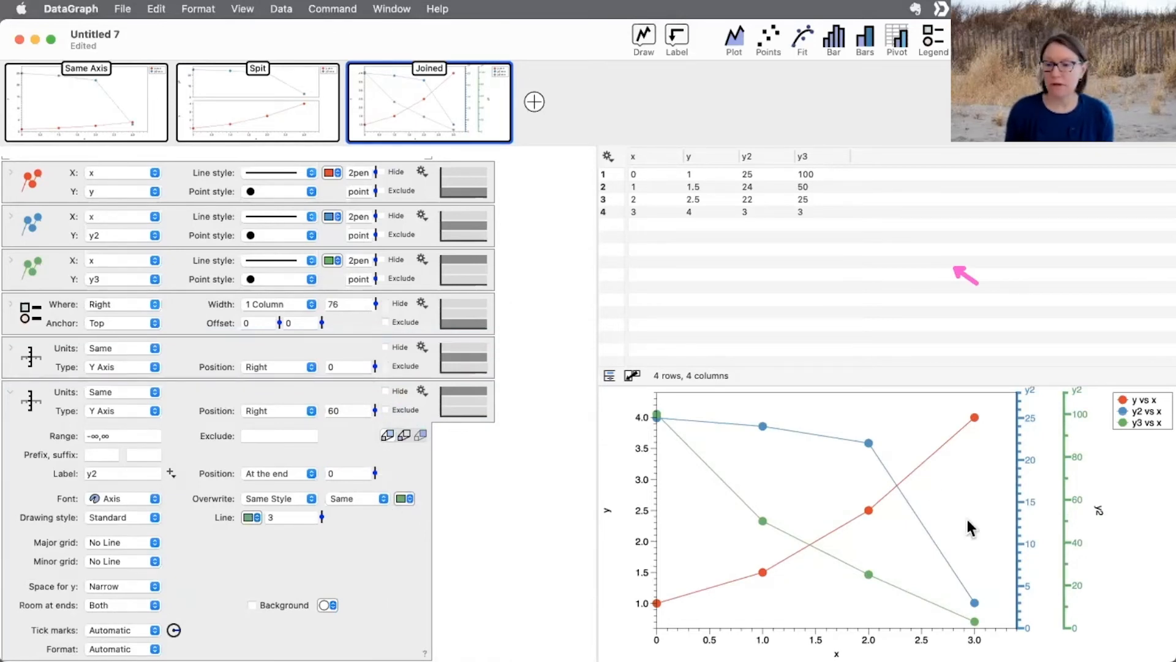
{"action": "double_click", "coordinate": [1099, 515]}
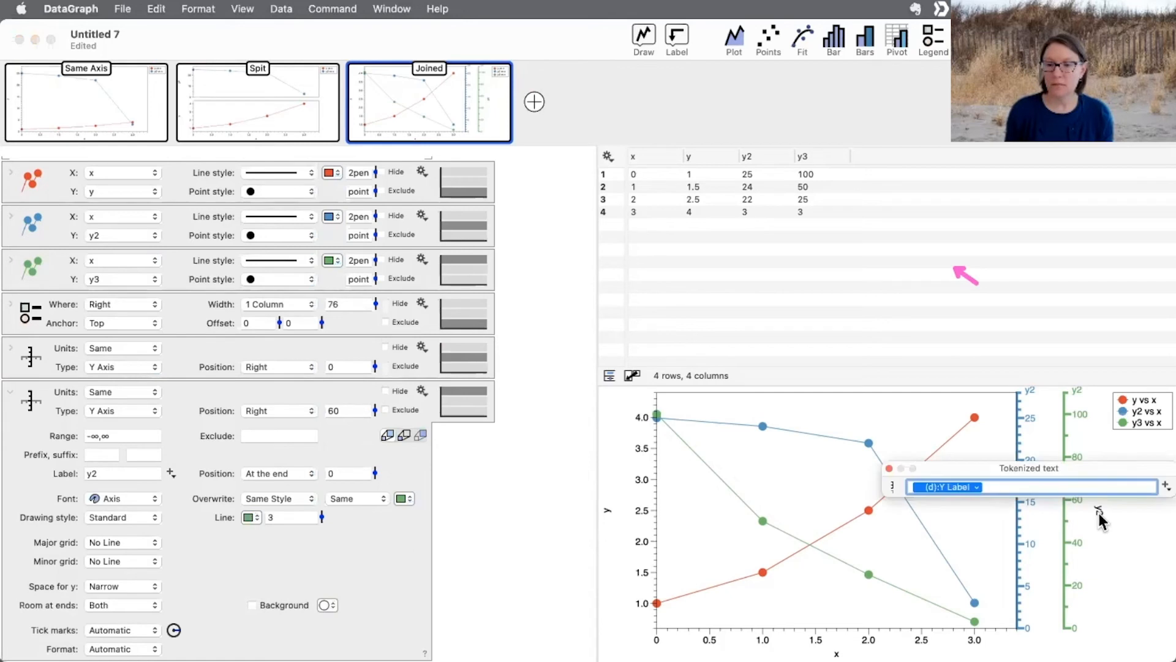
{"action": "left_click", "coordinate": [1007, 487]}
{"action": "key", "text": "BackSpace"}
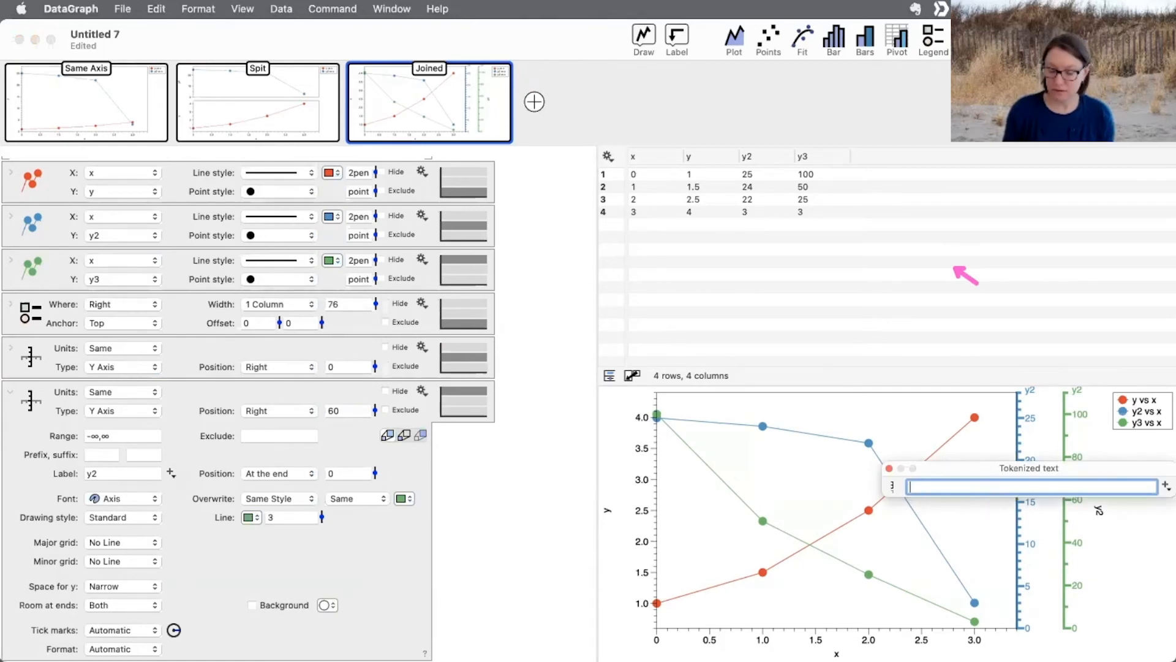
{"action": "left_click", "coordinate": [889, 468]}
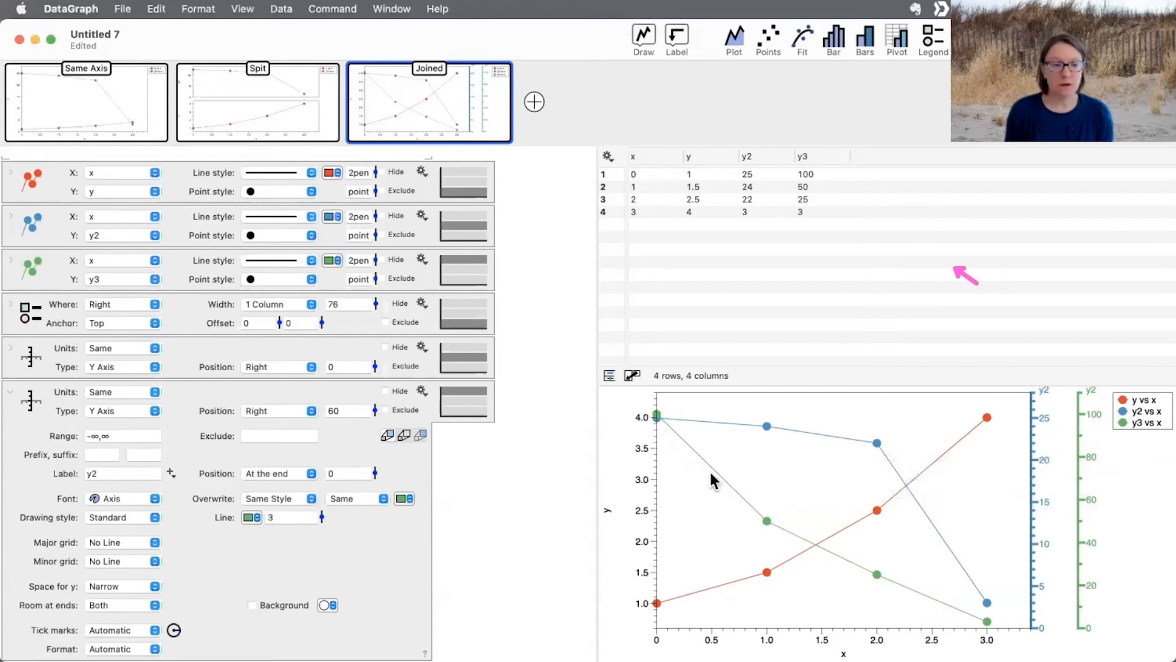
- Set the green extra axis's label to y3 and collapse its settings
{"action": "left_click", "coordinate": [10, 393]}
{"action": "left_click", "coordinate": [13, 631]}
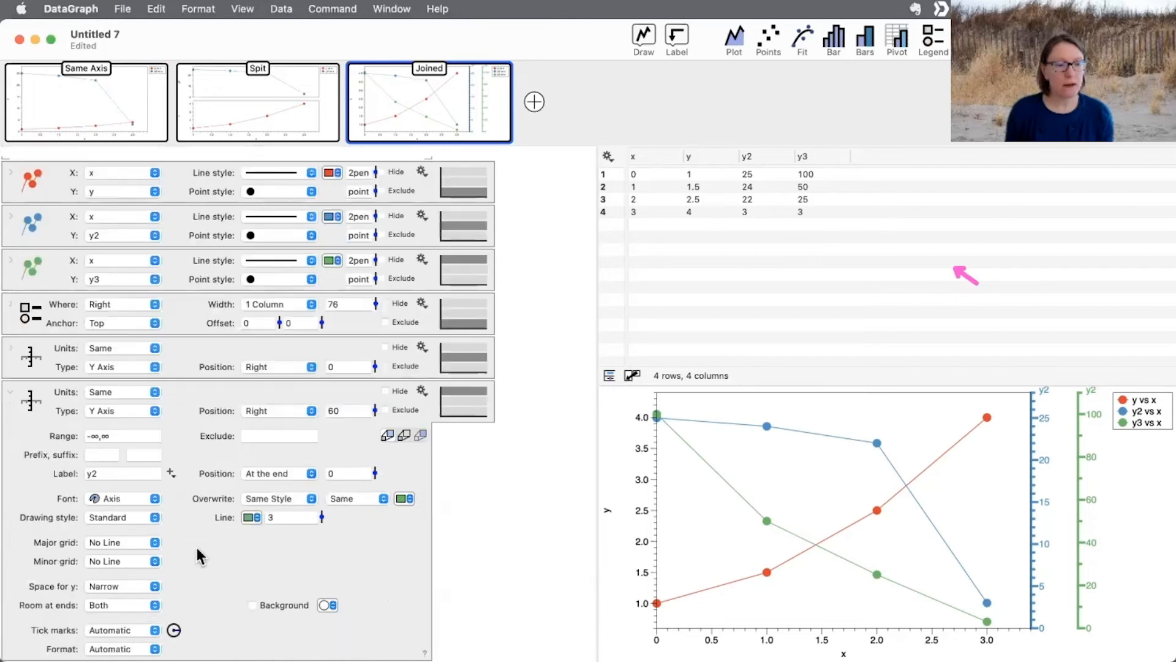
{"action": "left_click", "coordinate": [135, 469]}
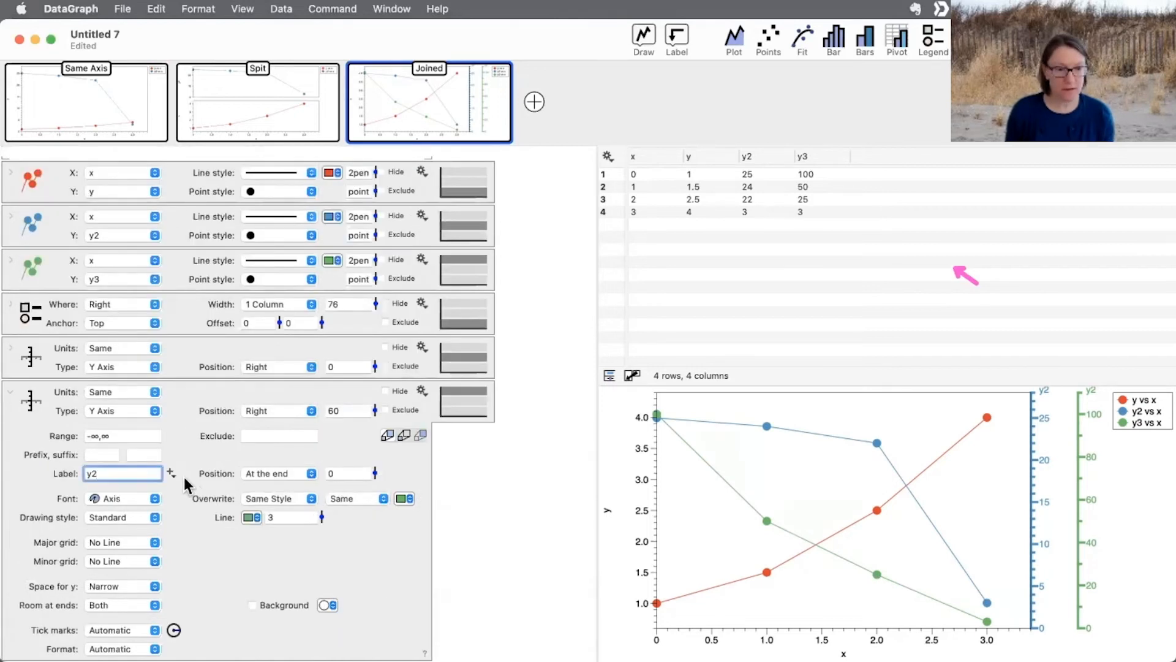
{"action": "key", "text": "Return"}
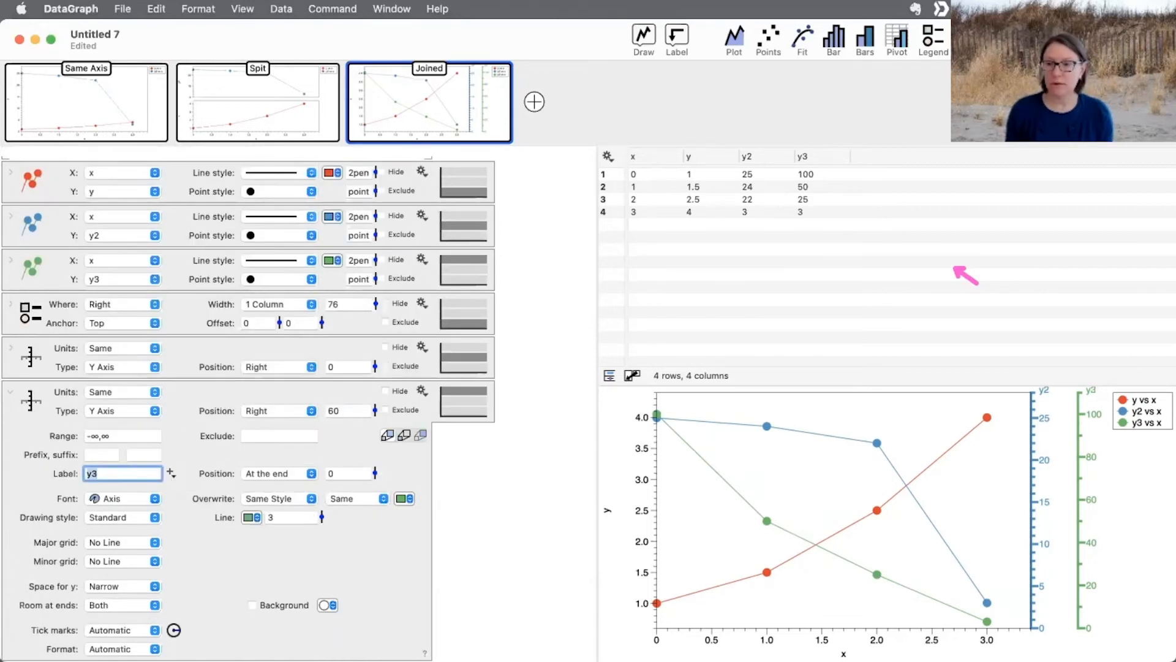
{"action": "left_click", "coordinate": [219, 573]}
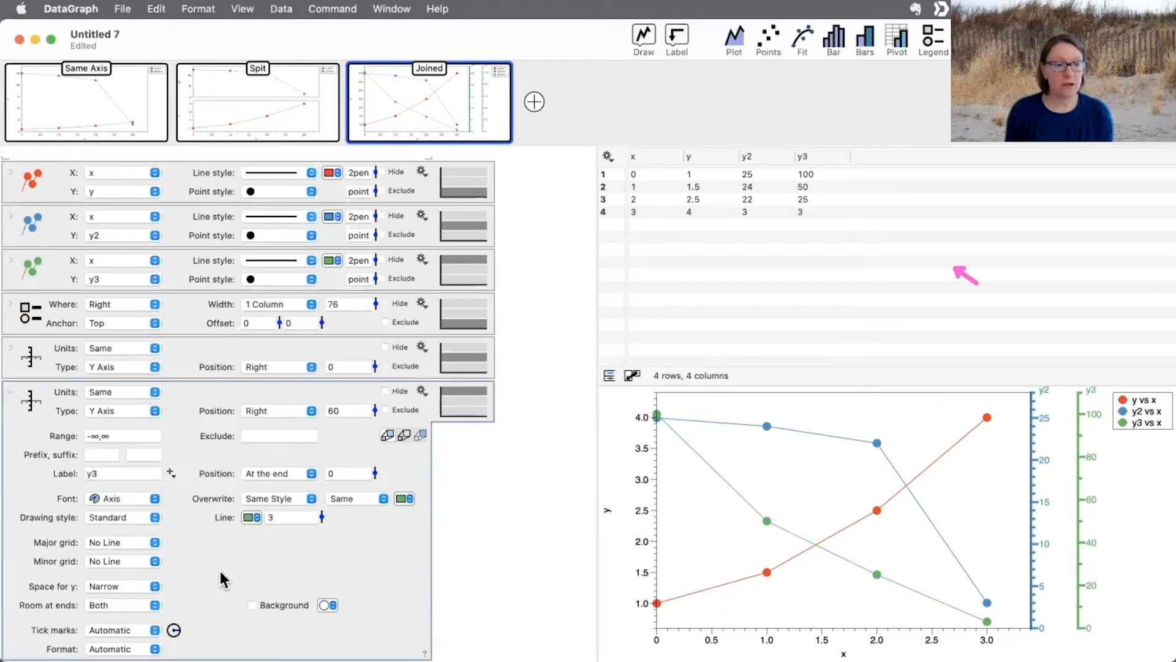
{"action": "left_click", "coordinate": [11, 392]}
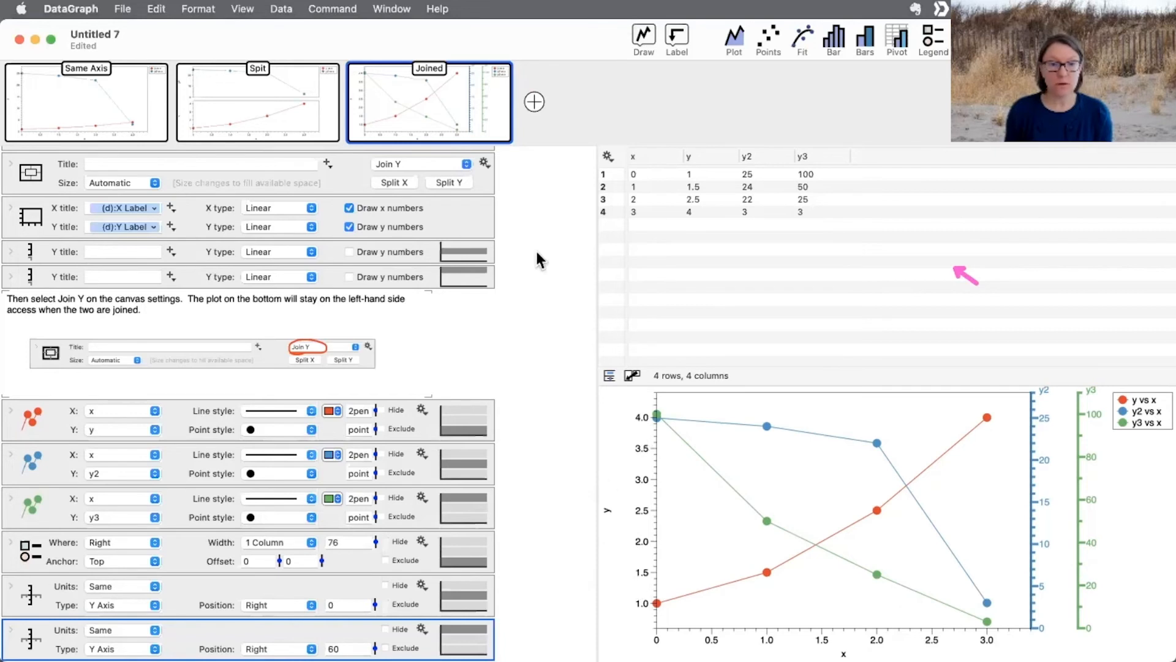
- Turn off the y numbers on the graph's main Y axis
{"action": "left_click", "coordinate": [350, 228]}
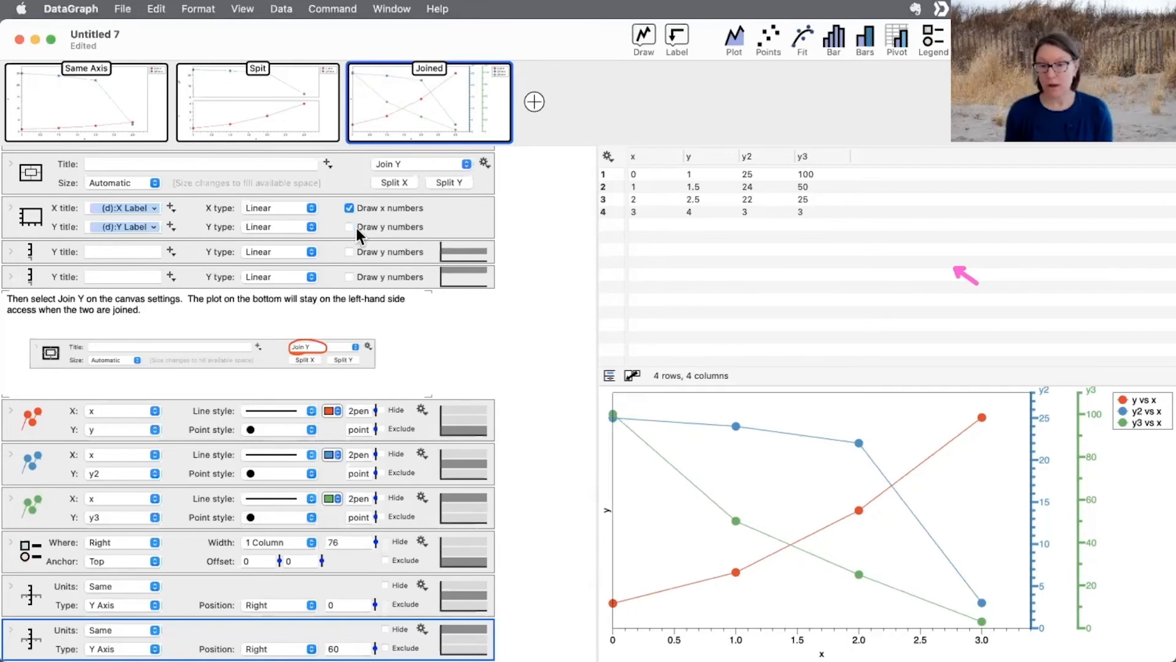
{"action": "scroll", "coordinate": [178, 523], "scroll_direction": "down", "scroll_amount": 1}
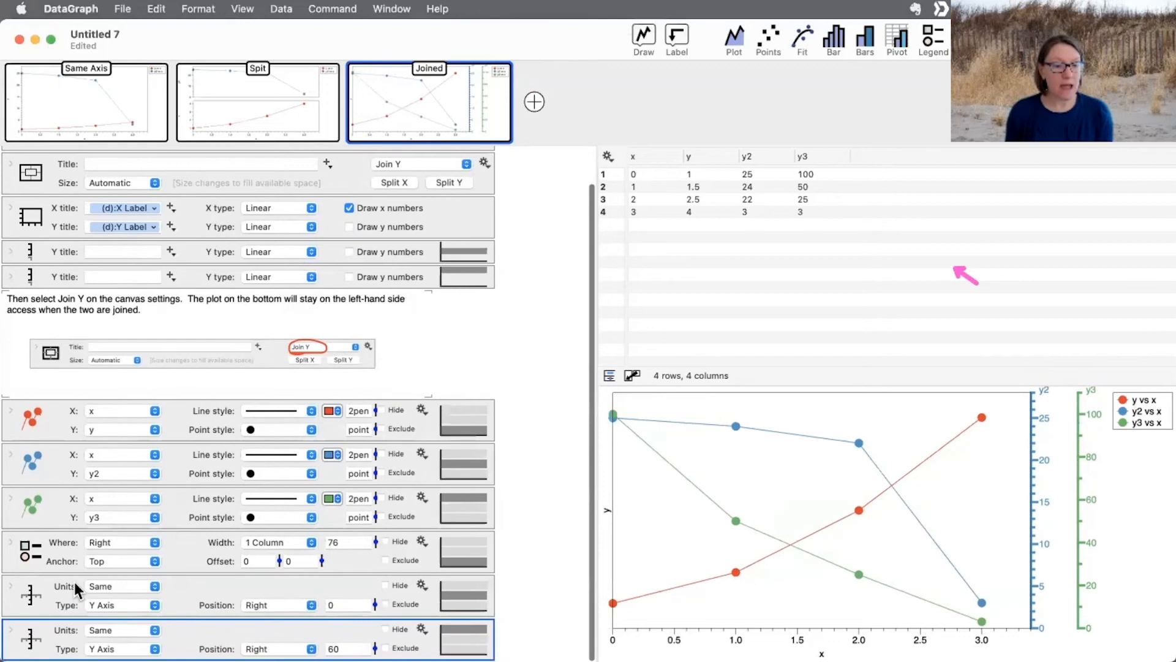
- Duplicate the blue y2 extra axis and assign the copy directly below the legend command to the top Y axis
{"action": "left_click", "coordinate": [53, 589]}
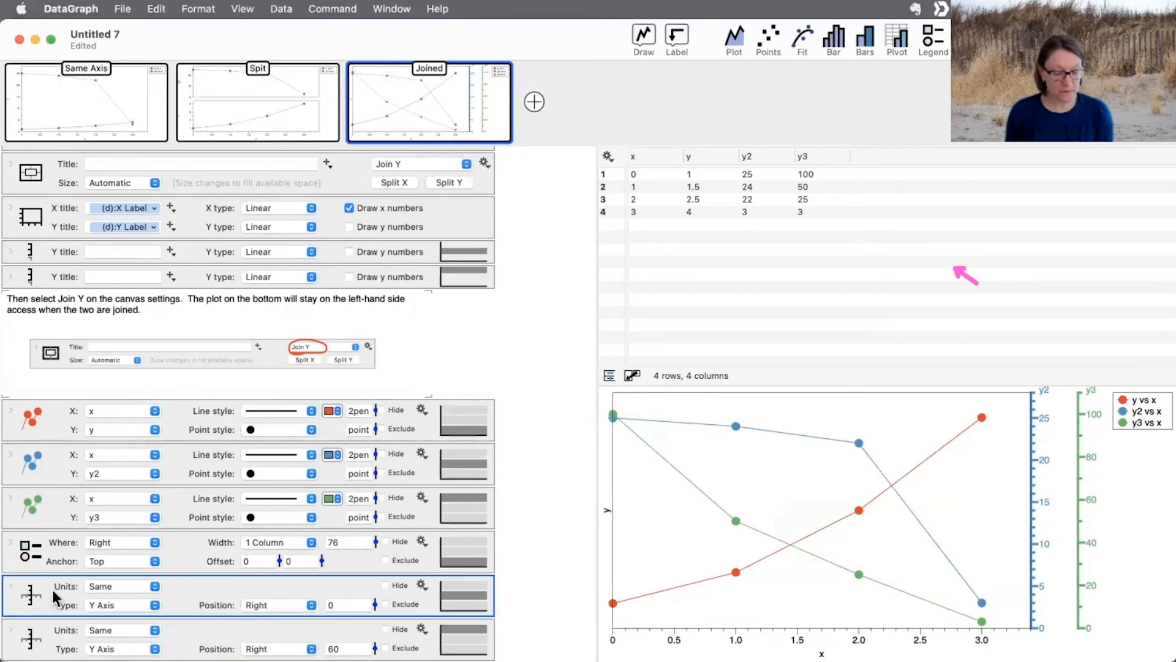
{"action": "left_click_drag", "start_coordinate": [53, 589], "coordinate": [50, 571]}
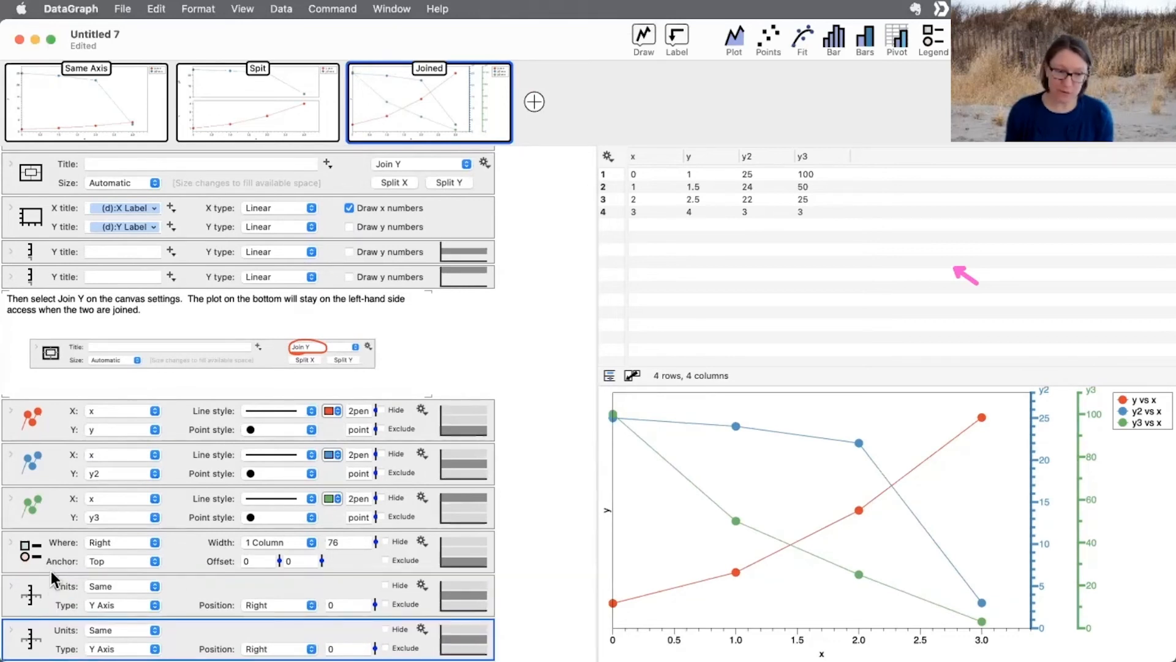
{"action": "left_click", "coordinate": [42, 597]}
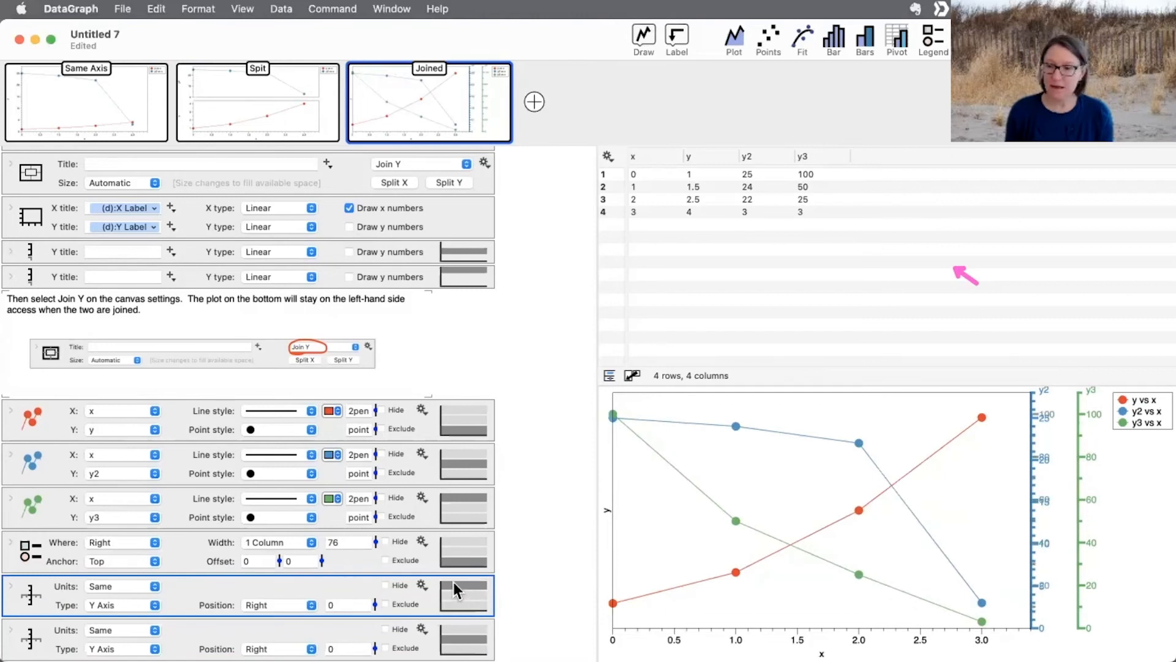
{"action": "scroll", "coordinate": [368, 585], "scroll_direction": "down", "scroll_amount": 3}
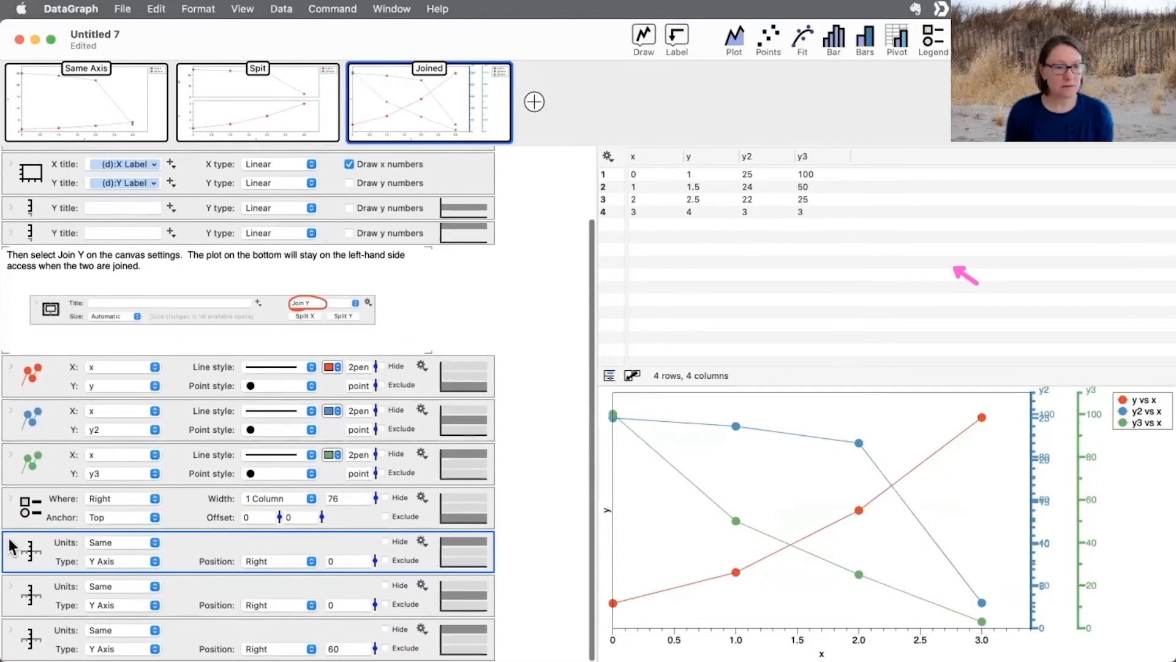
- Set both the line color and the number color of the extra axis directly below the legend to Line Color 1
{"action": "left_click", "coordinate": [10, 545]}
{"action": "left_click", "coordinate": [252, 517]}
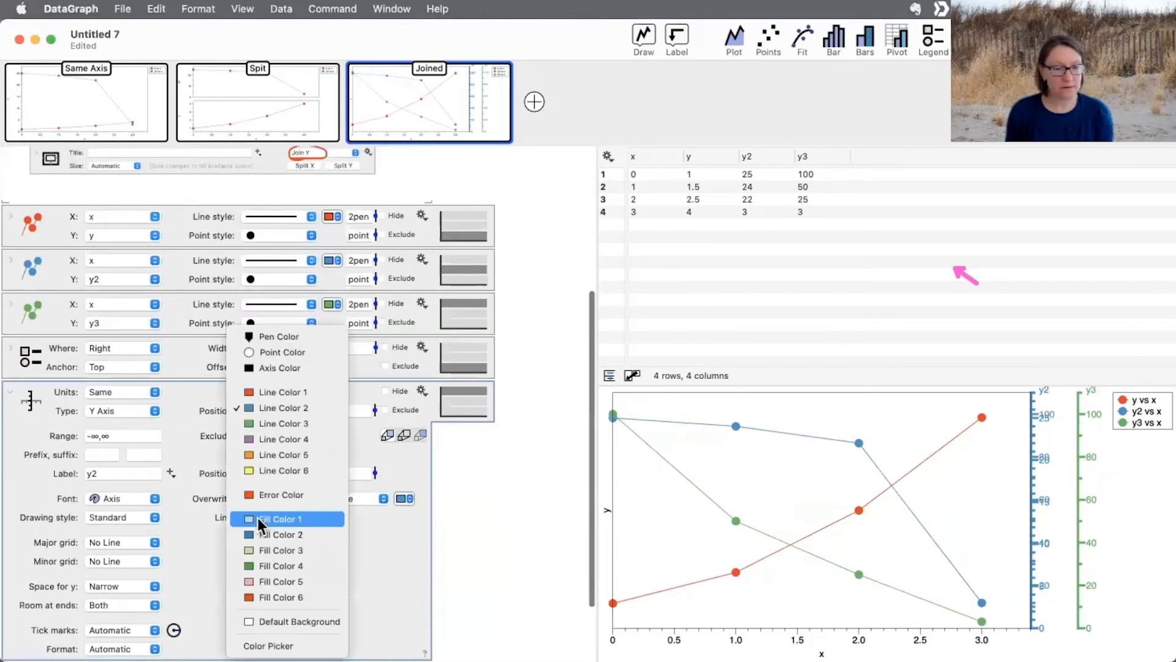
{"action": "left_click", "coordinate": [405, 500]}
{"action": "left_click", "coordinate": [424, 393]}
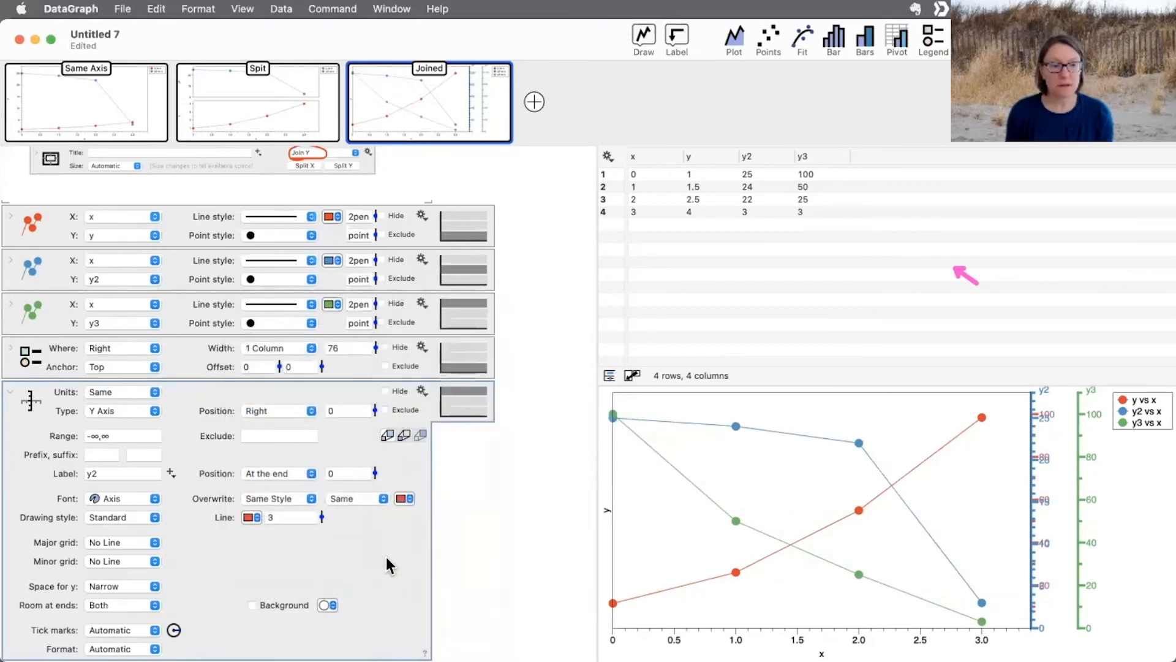
{"action": "left_click", "coordinate": [11, 393]}
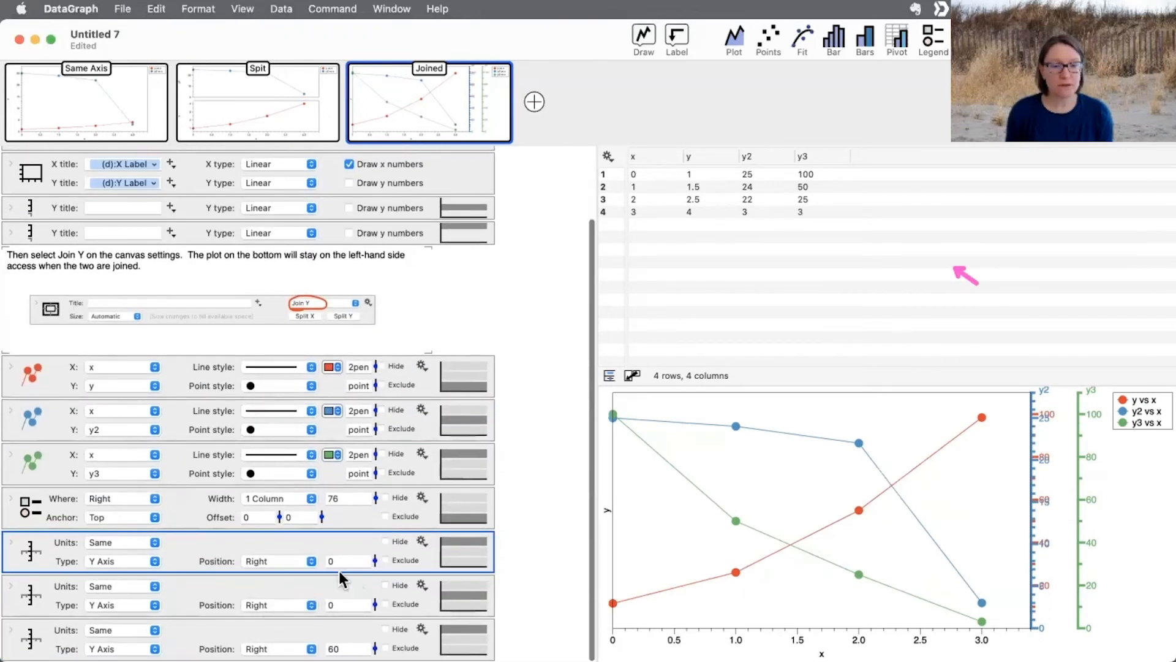
- Set the position offset of the blue y2 axis to 60 and that of the green y3 axis to 120
{"action": "left_click", "coordinate": [346, 604]}
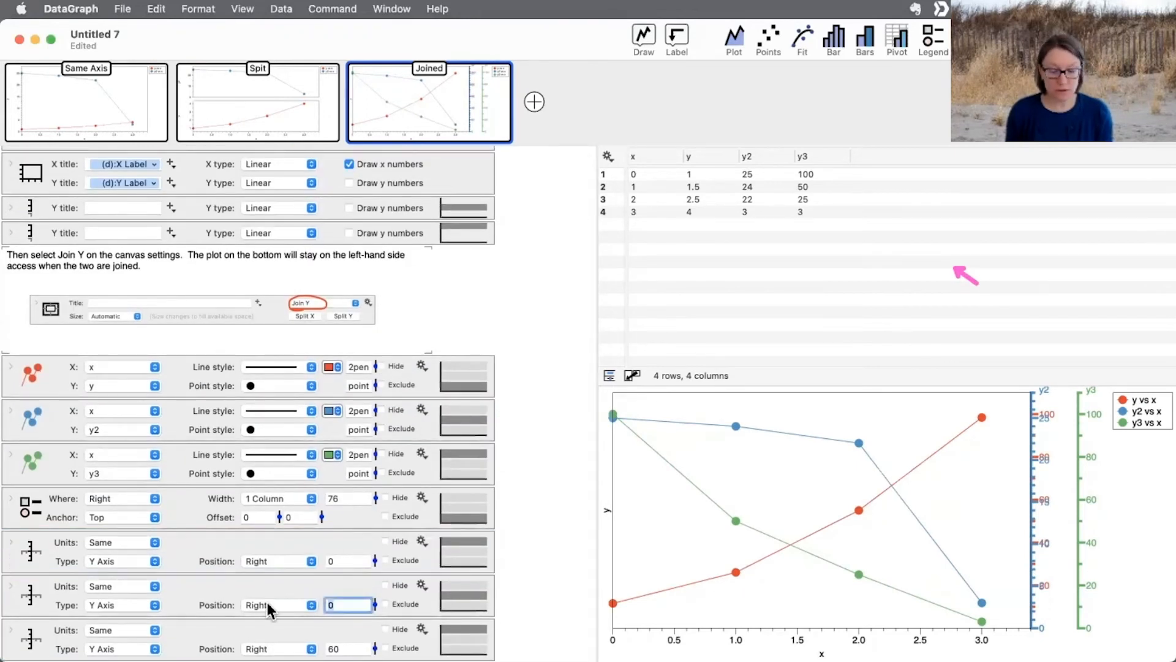
{"action": "type", "text": "60"}
{"action": "key", "text": "Return"}
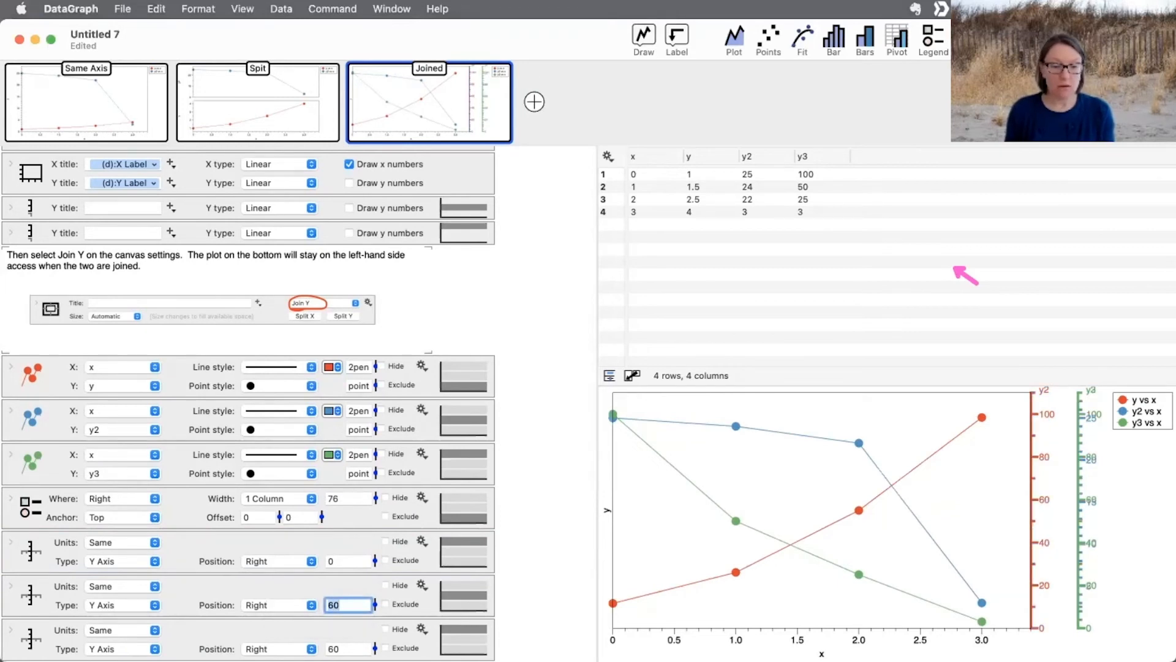
{"action": "key", "text": "Tab"}
{"action": "type", "text": "120"}
{"action": "key", "text": "Return"}
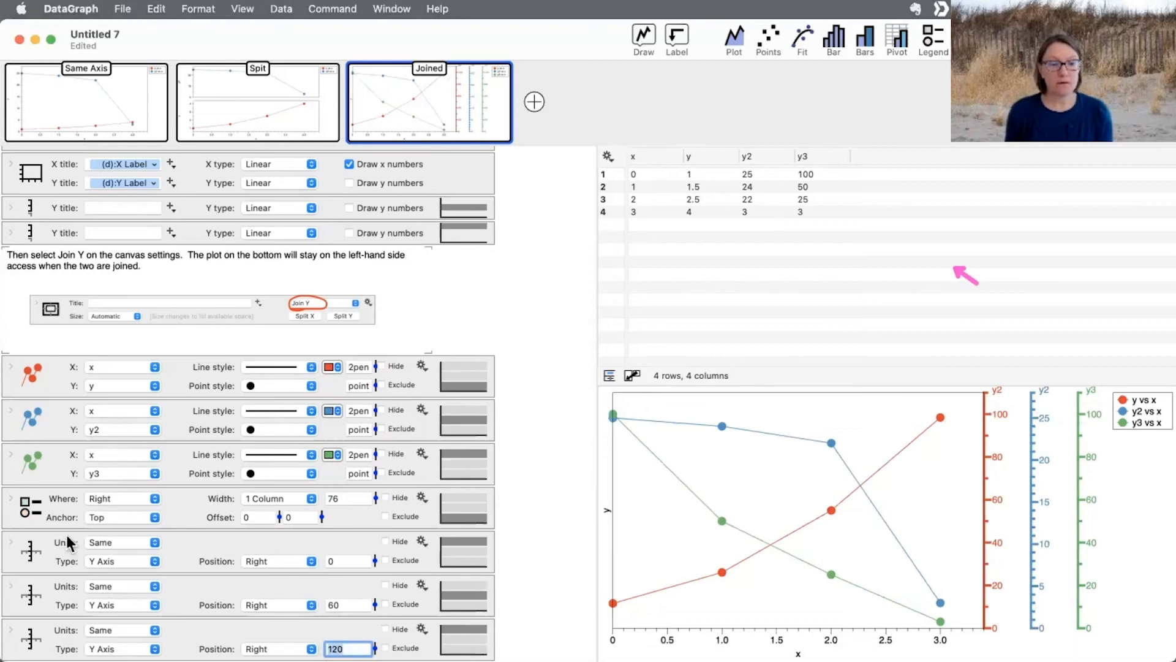
- Select each extra axis in turn, and toggle the red and blue axes' visibility off and back on
{"action": "left_click", "coordinate": [57, 553]}
{"action": "left_click", "coordinate": [46, 599]}
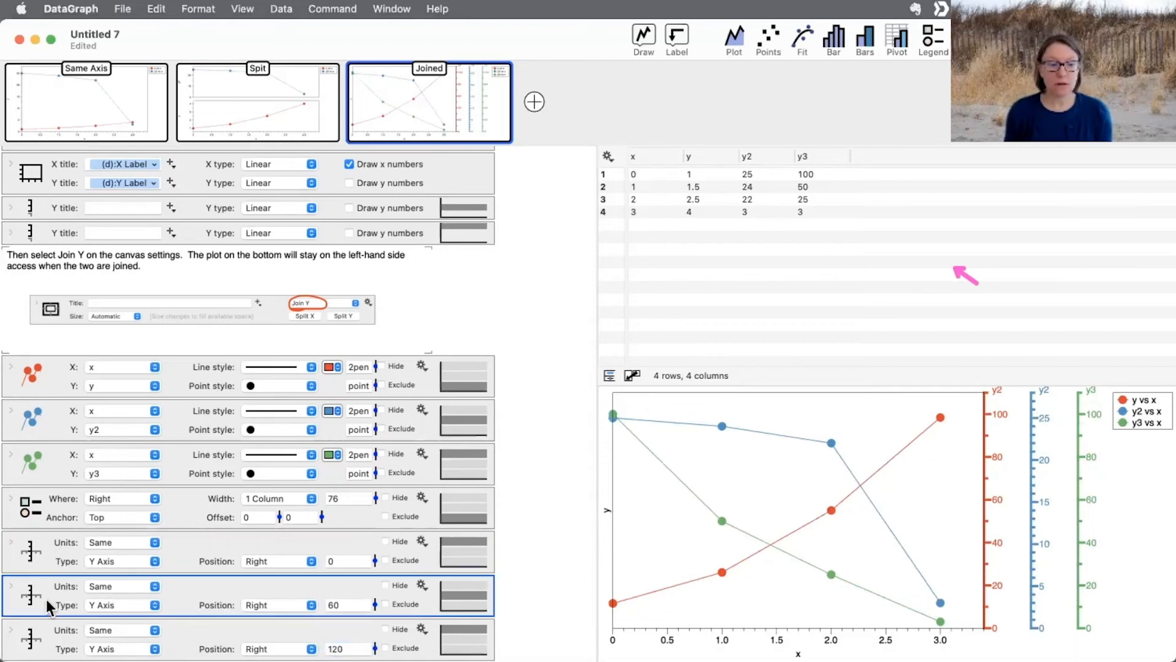
{"action": "left_click", "coordinate": [47, 640]}
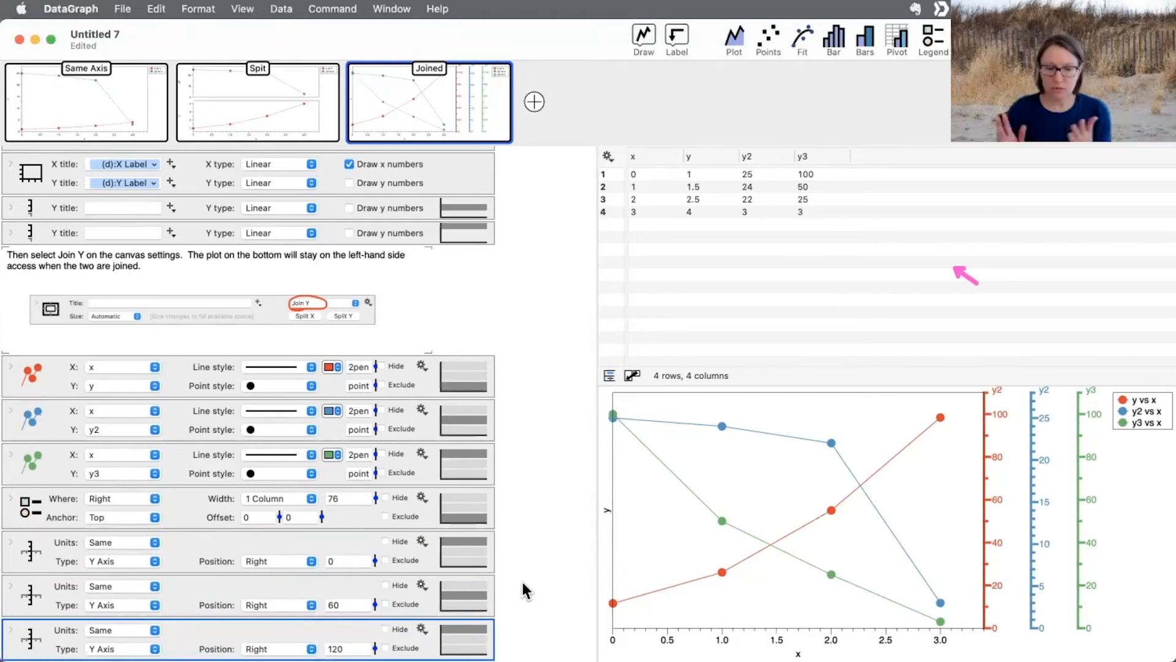
{"action": "left_click", "coordinate": [394, 542]}
{"action": "left_click", "coordinate": [394, 542]}
{"action": "left_click", "coordinate": [395, 588]}
{"action": "left_click", "coordinate": [395, 588]}
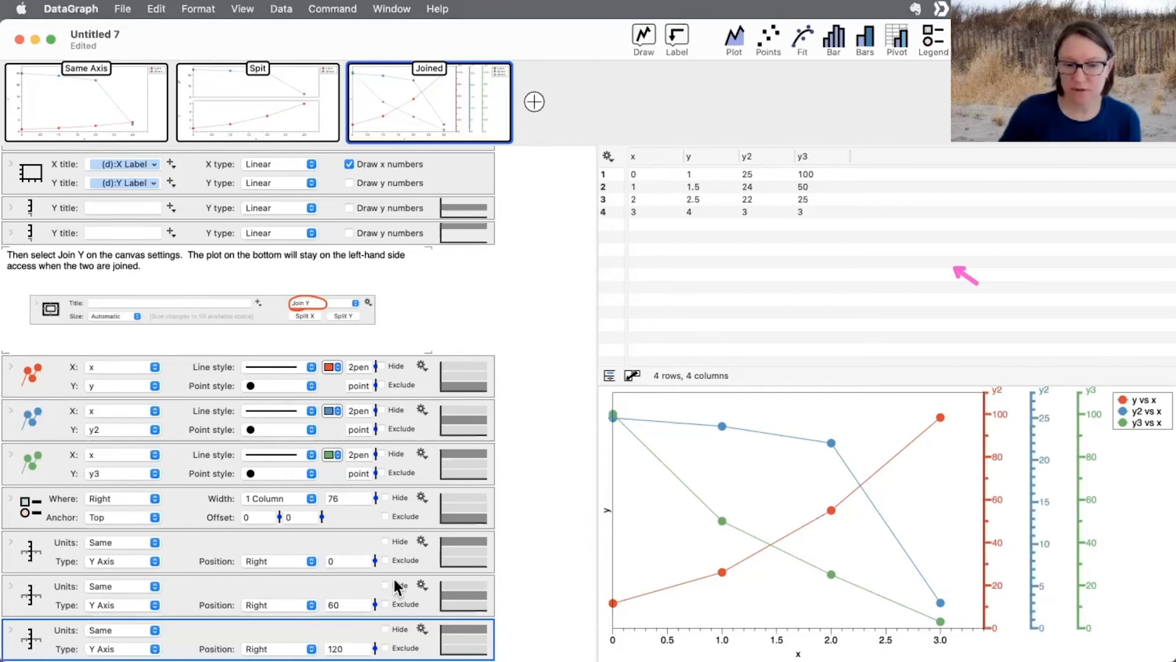
{"action": "left_click", "coordinate": [394, 589]}
{"action": "left_click", "coordinate": [394, 588]}
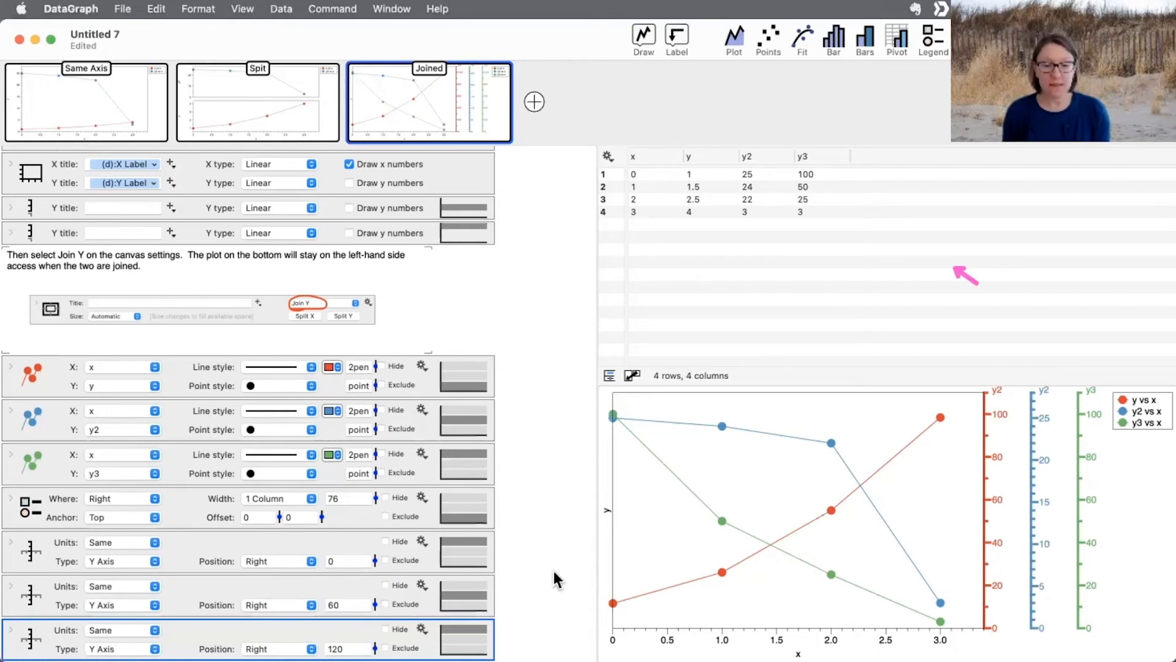
- Assign the red extra axis to the bottom Y axis used by the y data
{"action": "mouse_move", "coordinate": [554, 552]}
{"action": "left_mouse_down"}
{"action": "mouse_move", "coordinate": [481, 539]}
{"action": "mouse_move", "coordinate": [483, 632]}
{"action": "mouse_move", "coordinate": [477, 559]}
{"action": "left_mouse_up"}
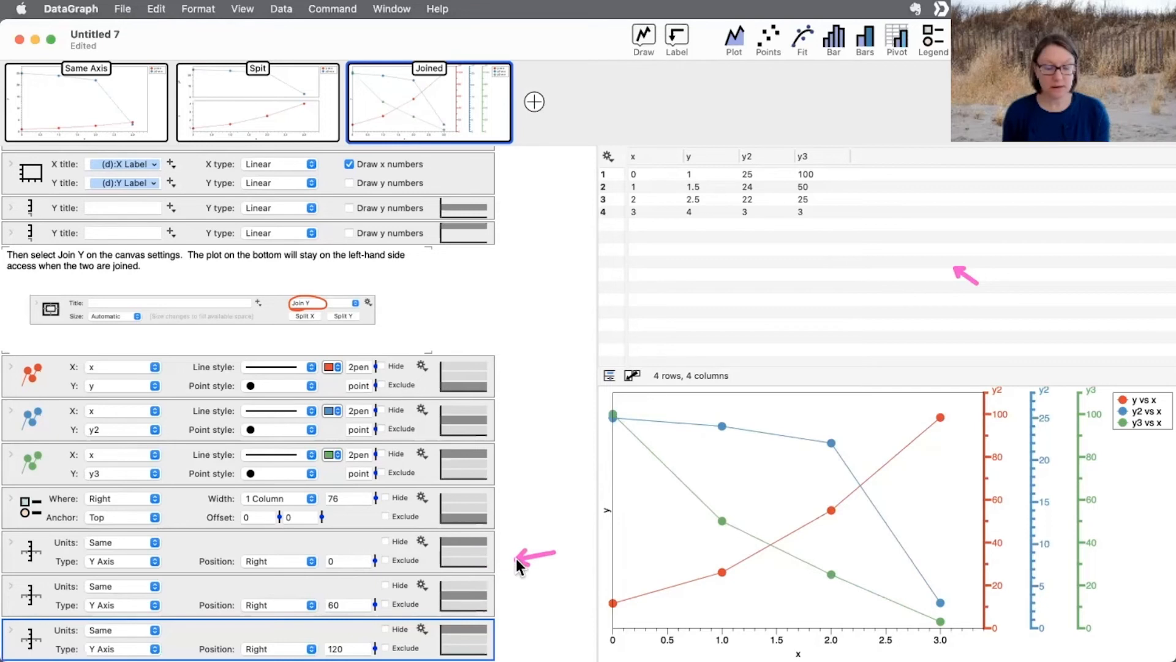
{"action": "left_click", "coordinate": [466, 560]}
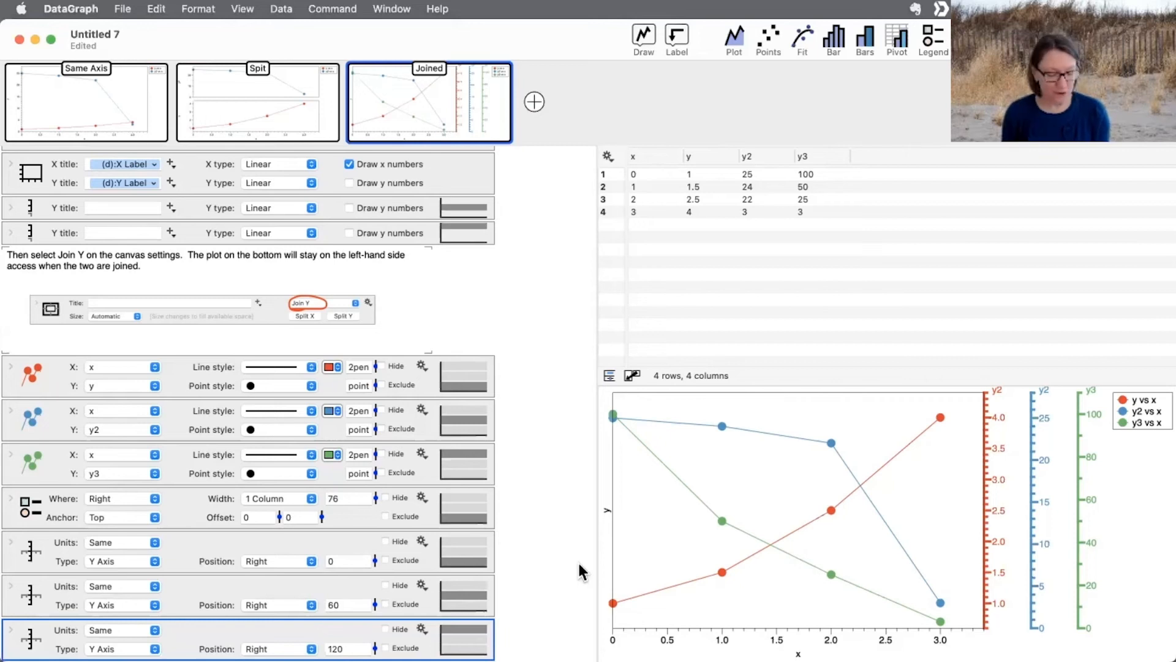
{"action": "left_click_drag", "start_coordinate": [565, 571], "coordinate": [482, 564]}
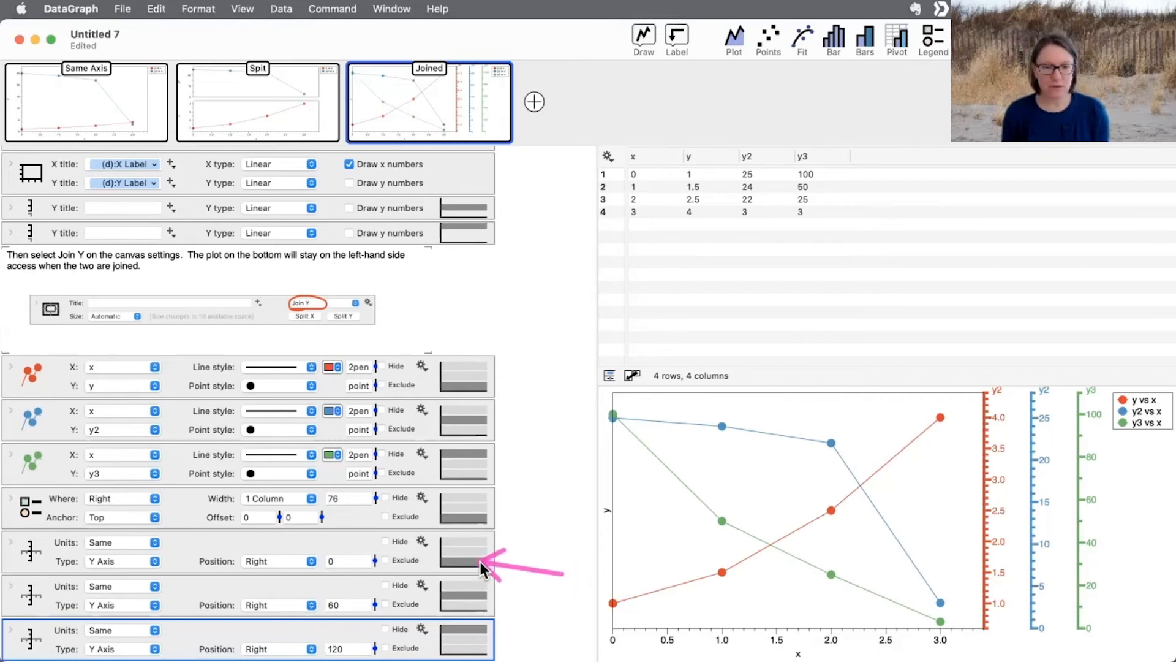
{"action": "mouse_move", "coordinate": [563, 573]}
{"action": "left_mouse_down"}
{"action": "mouse_move", "coordinate": [509, 567]}
{"action": "mouse_move", "coordinate": [499, 594]}
{"action": "mouse_move", "coordinate": [475, 600]}
{"action": "mouse_move", "coordinate": [526, 614]}
{"action": "mouse_move", "coordinate": [476, 637]}
{"action": "mouse_move", "coordinate": [539, 566]}
{"action": "left_mouse_up"}
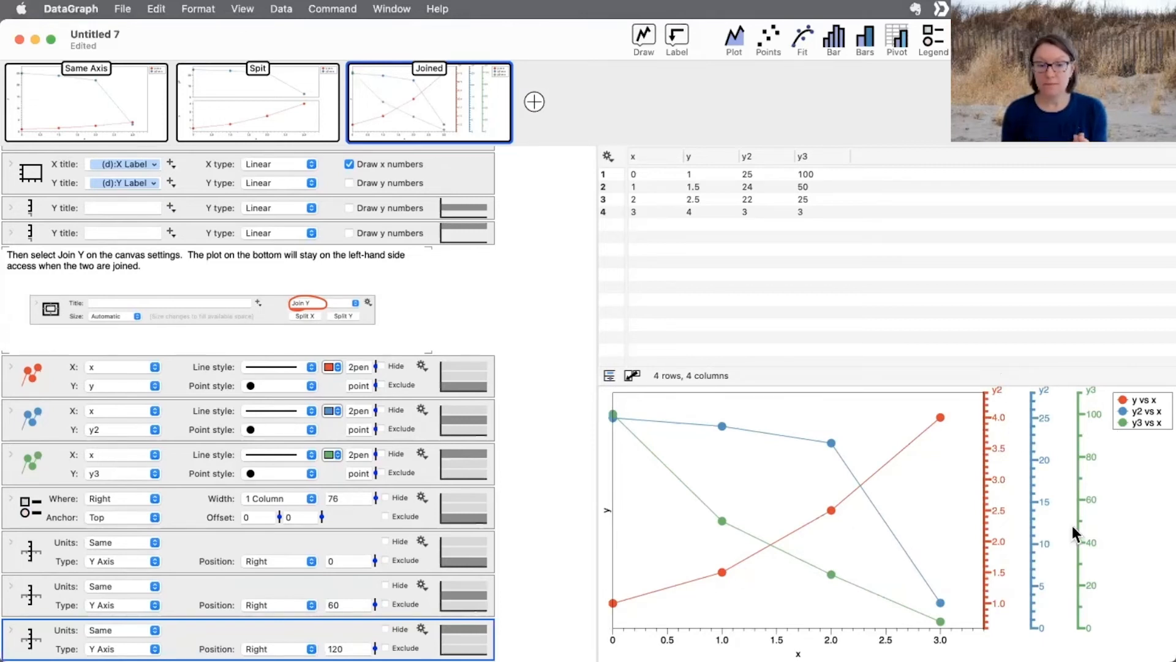
- Expand the red extra axis's settings and set its label to y1
{"action": "left_click", "coordinate": [10, 543]}
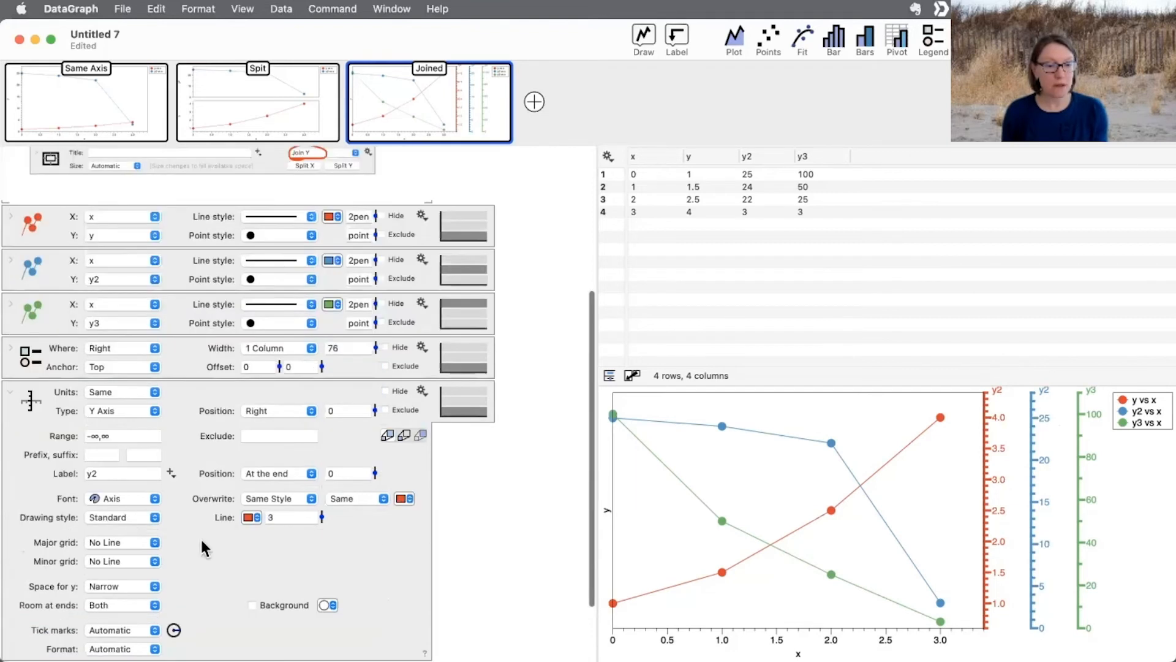
{"action": "left_click", "coordinate": [137, 473]}
{"action": "key", "text": "BackSpace"}
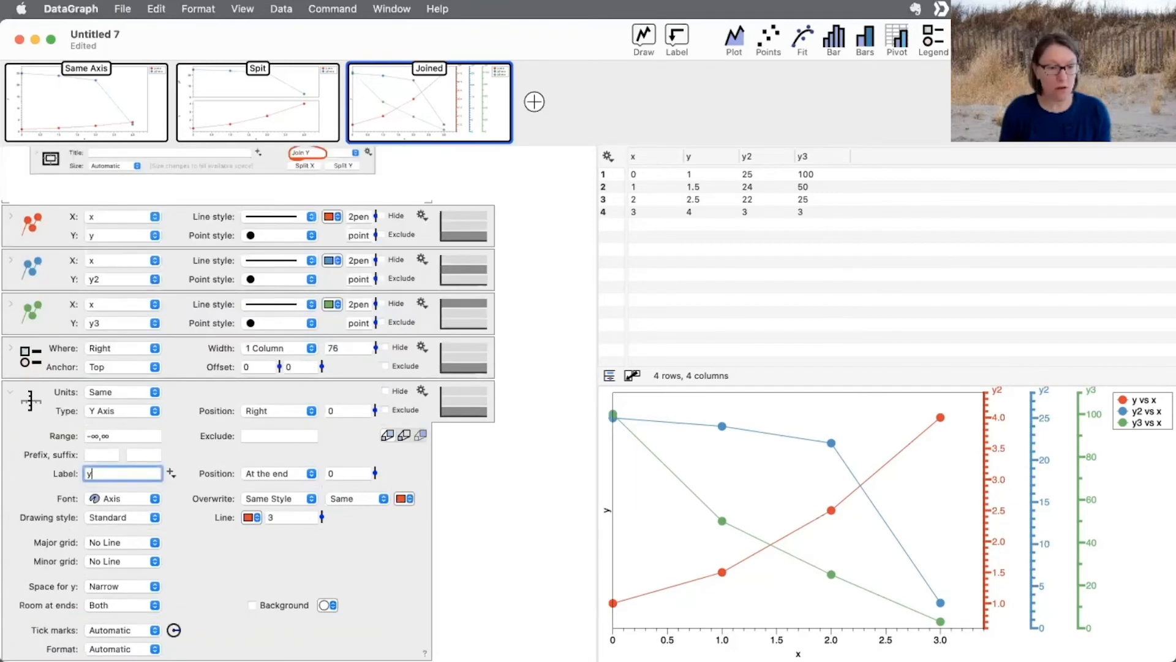
{"action": "key", "text": "Return"}
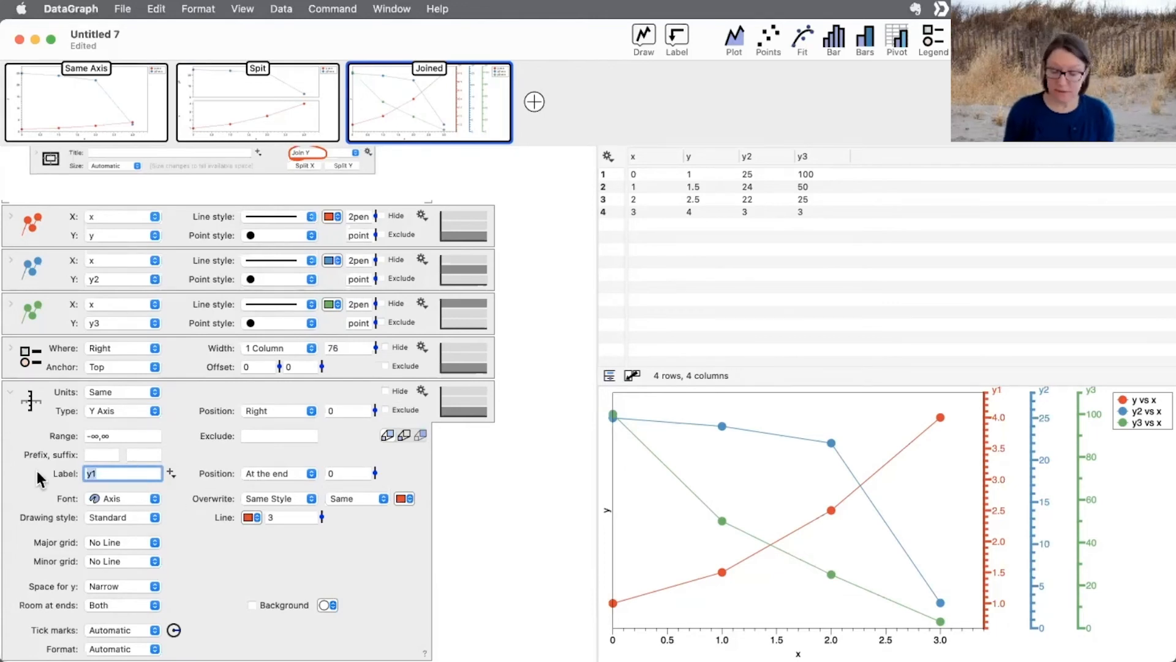
- Replace the red axis's label with the Y Label token of the y vs x plot
{"action": "left_click", "coordinate": [171, 473]}
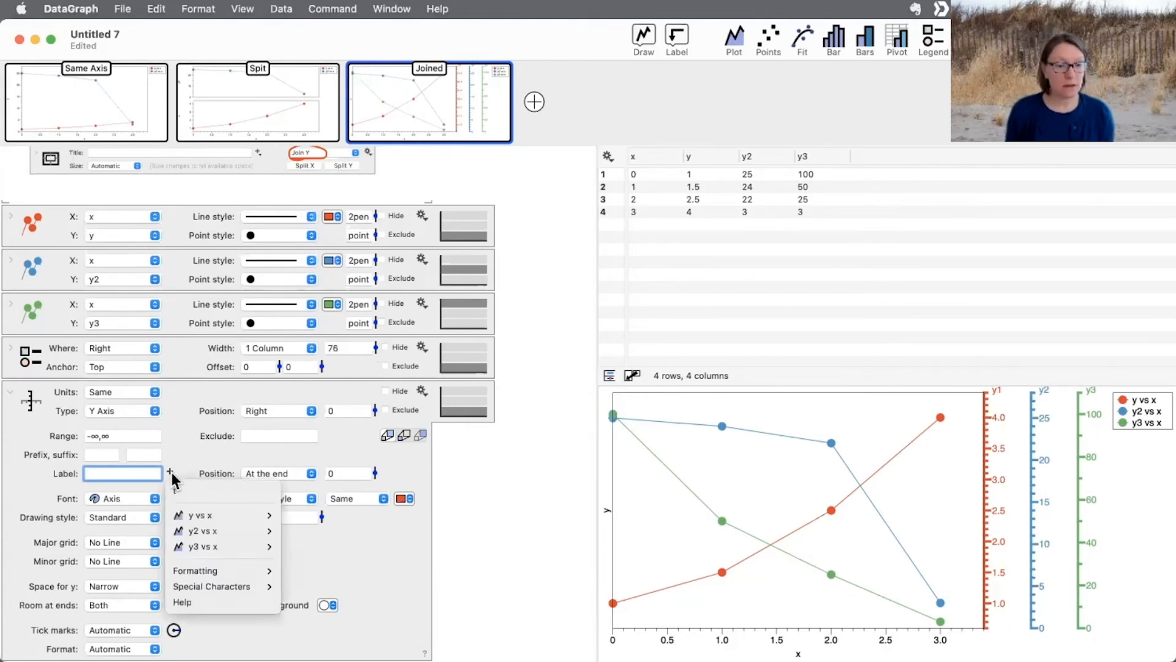
{"action": "mouse_move", "coordinate": [203, 515]}
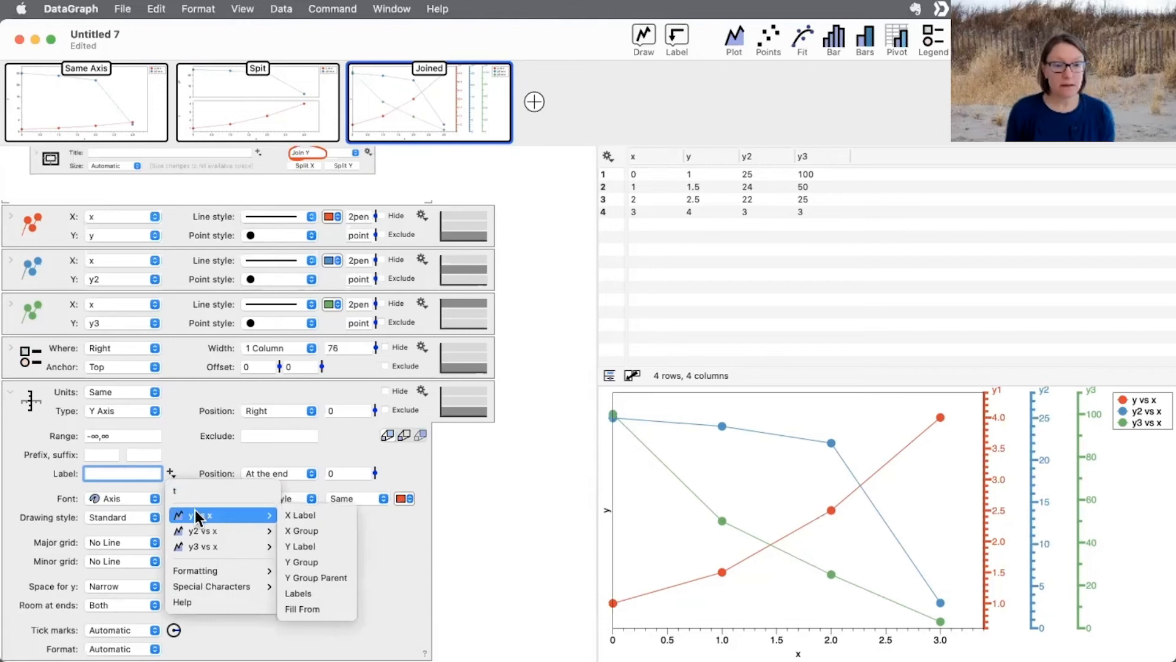
{"action": "left_click", "coordinate": [327, 547]}
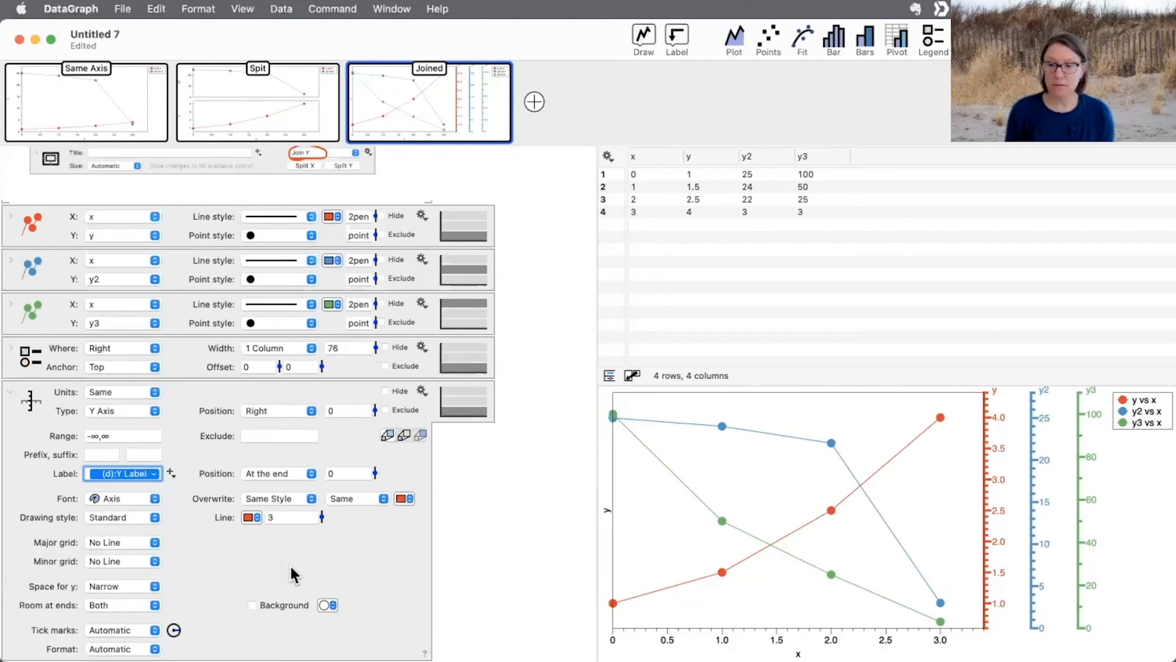
- Replace the blue extra axis's label with the Y Label token of the y2 vs x plot, and collapse its settings
{"action": "left_click", "coordinate": [10, 392]}
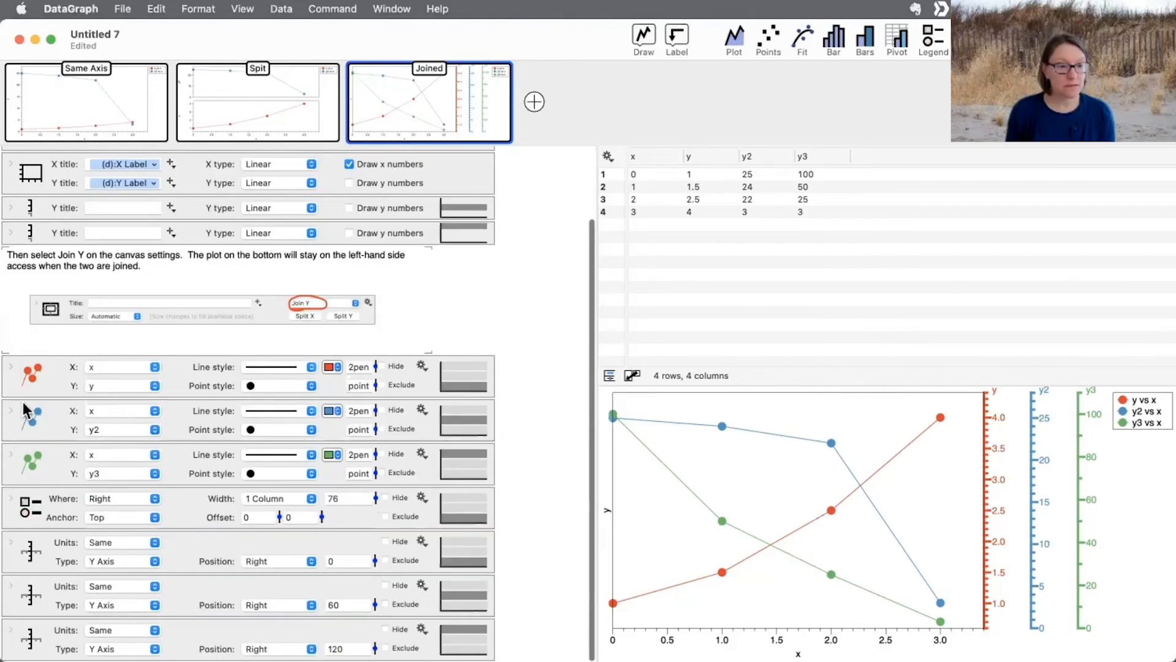
{"action": "left_click", "coordinate": [11, 585]}
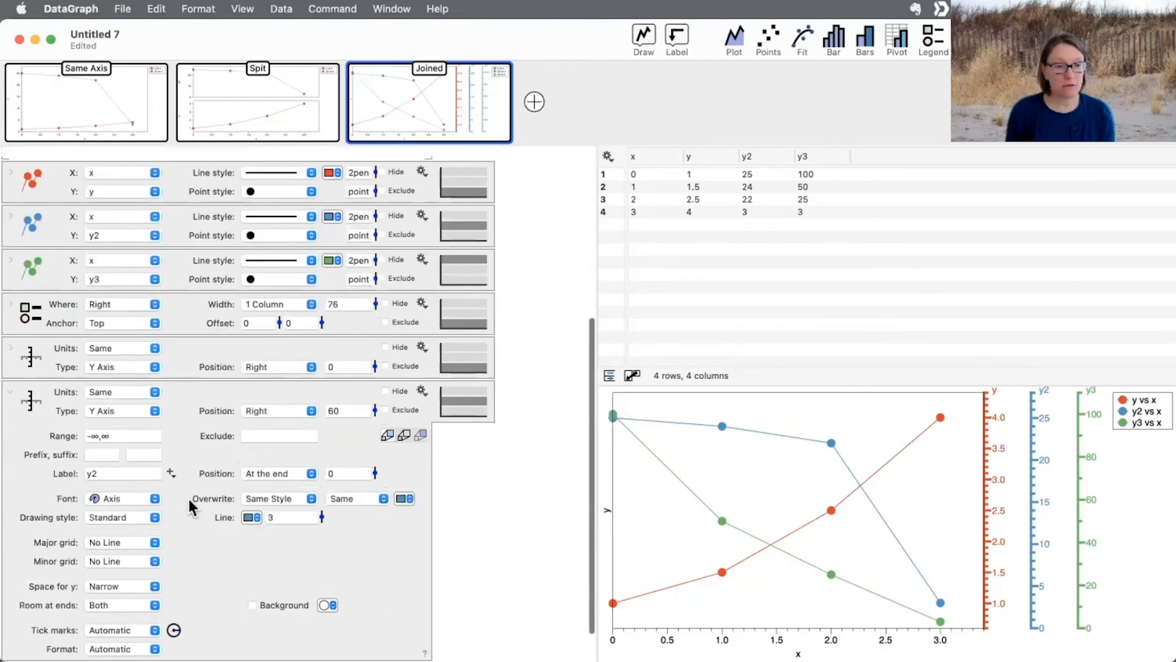
{"action": "left_click", "coordinate": [171, 473]}
{"action": "mouse_move", "coordinate": [221, 530]}
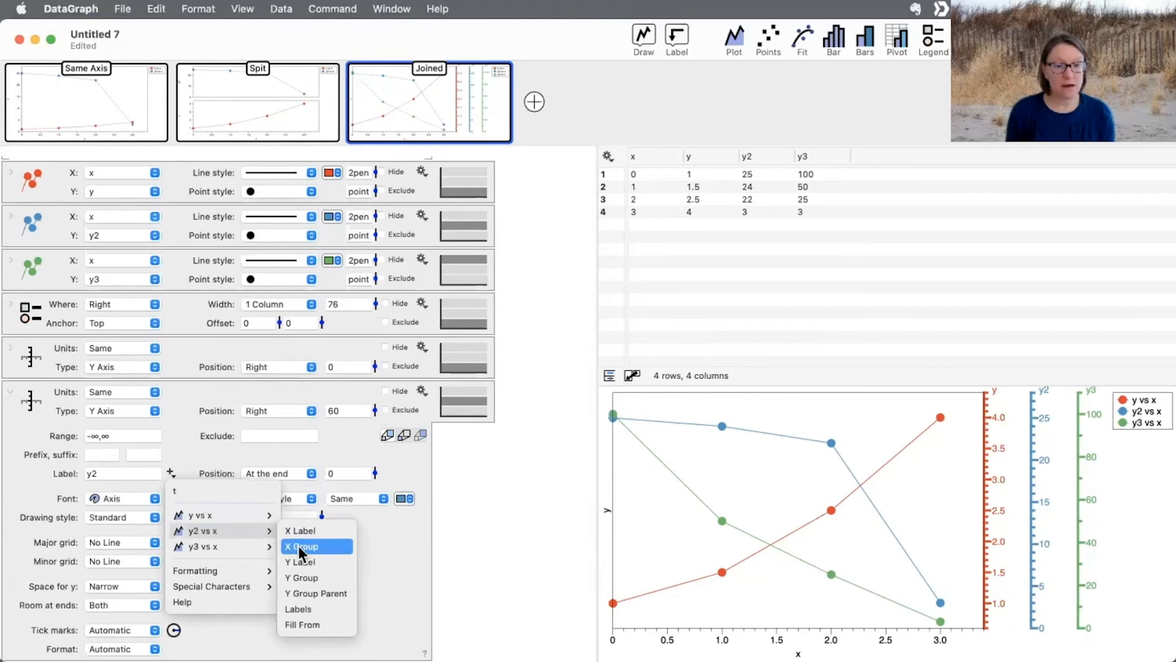
{"action": "left_click", "coordinate": [308, 561]}
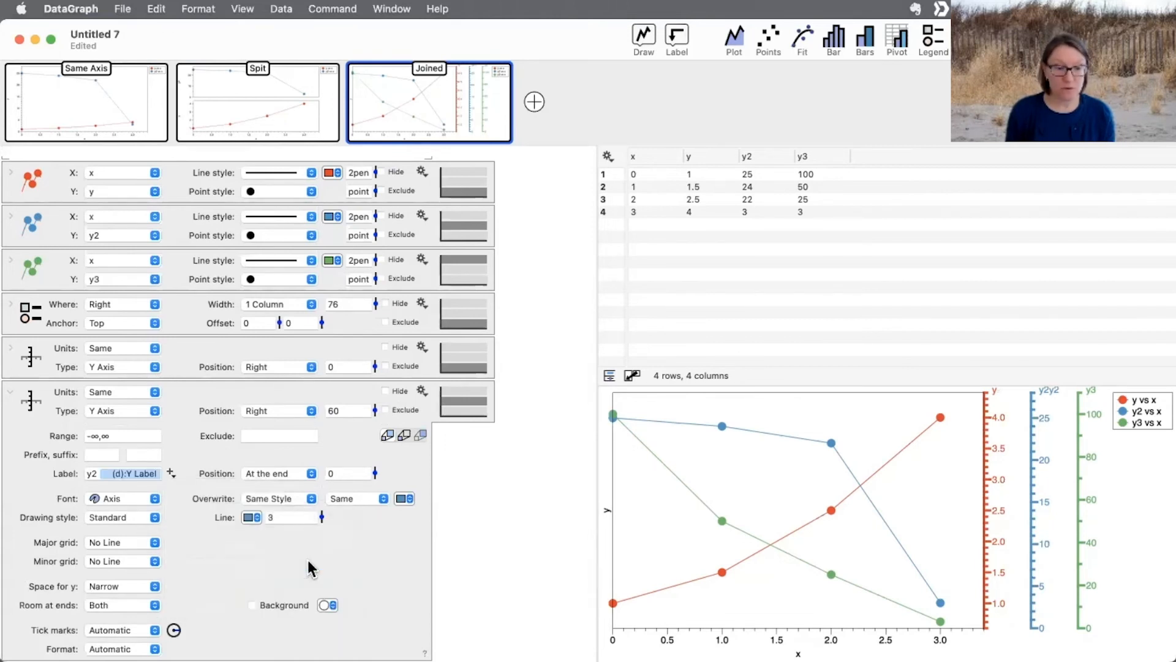
{"action": "left_click", "coordinate": [97, 474]}
{"action": "key", "text": "BackSpace"}
{"action": "key", "text": "BackSpace"}
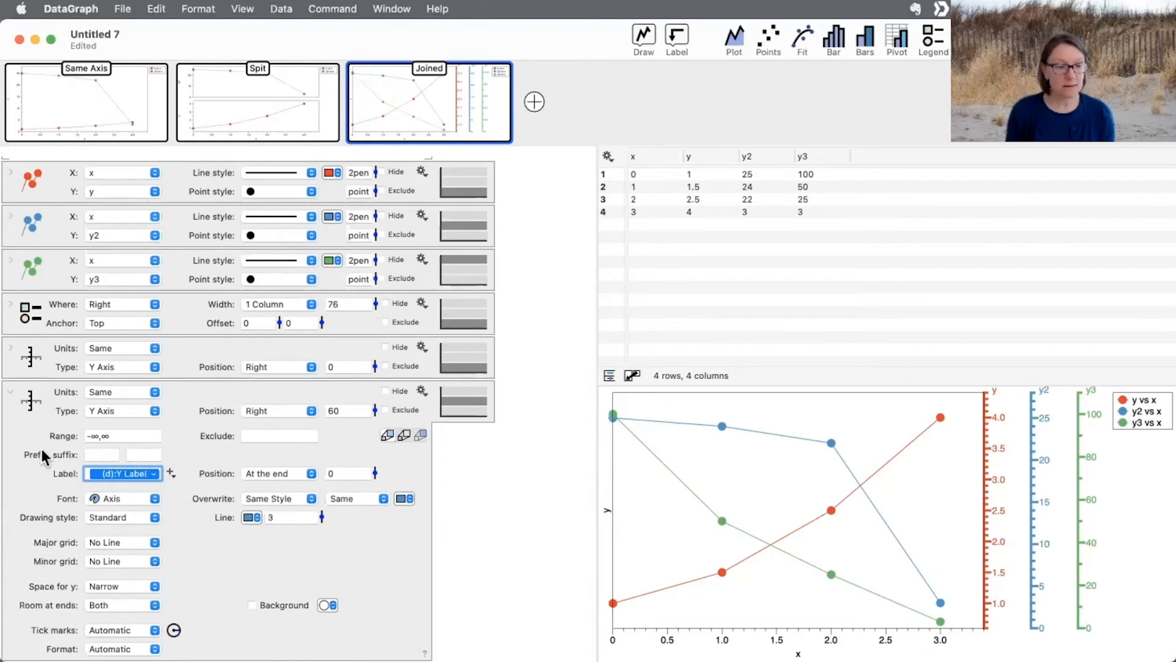
{"action": "left_click", "coordinate": [11, 397]}
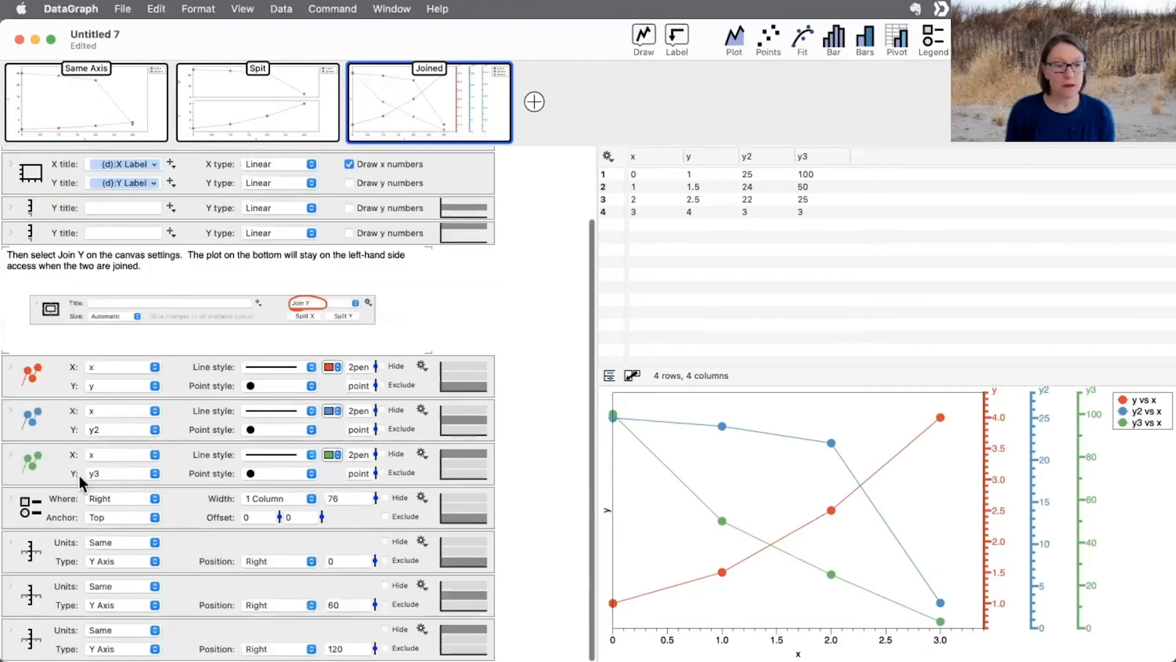
- Replace the green extra axis's label with the Y Label token of the y3 vs x plot, and collapse its settings
{"action": "left_click", "coordinate": [11, 629]}
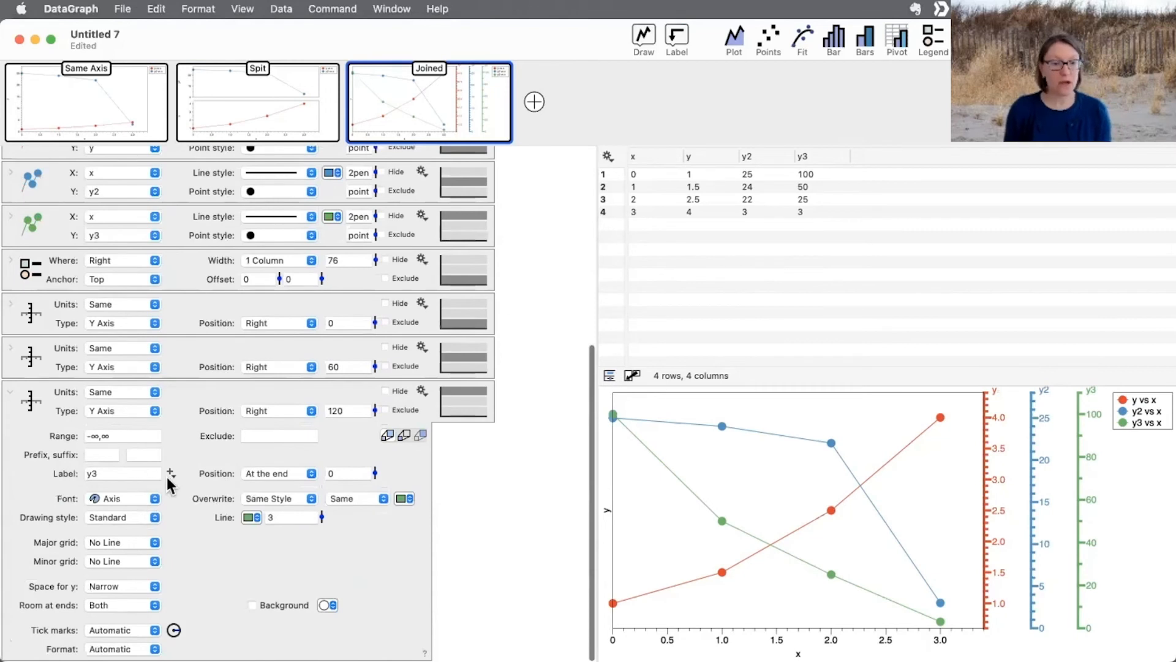
{"action": "double_click", "coordinate": [142, 473]}
{"action": "key", "text": "BackSpace"}
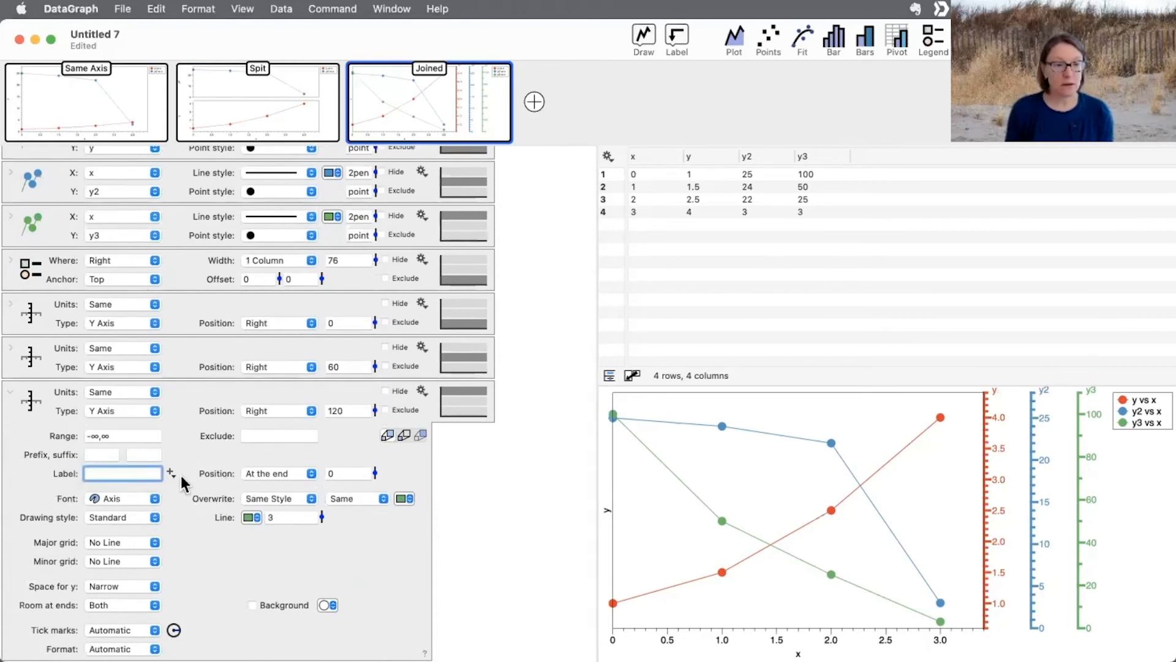
{"action": "left_click", "coordinate": [172, 474]}
{"action": "mouse_move", "coordinate": [194, 544]}
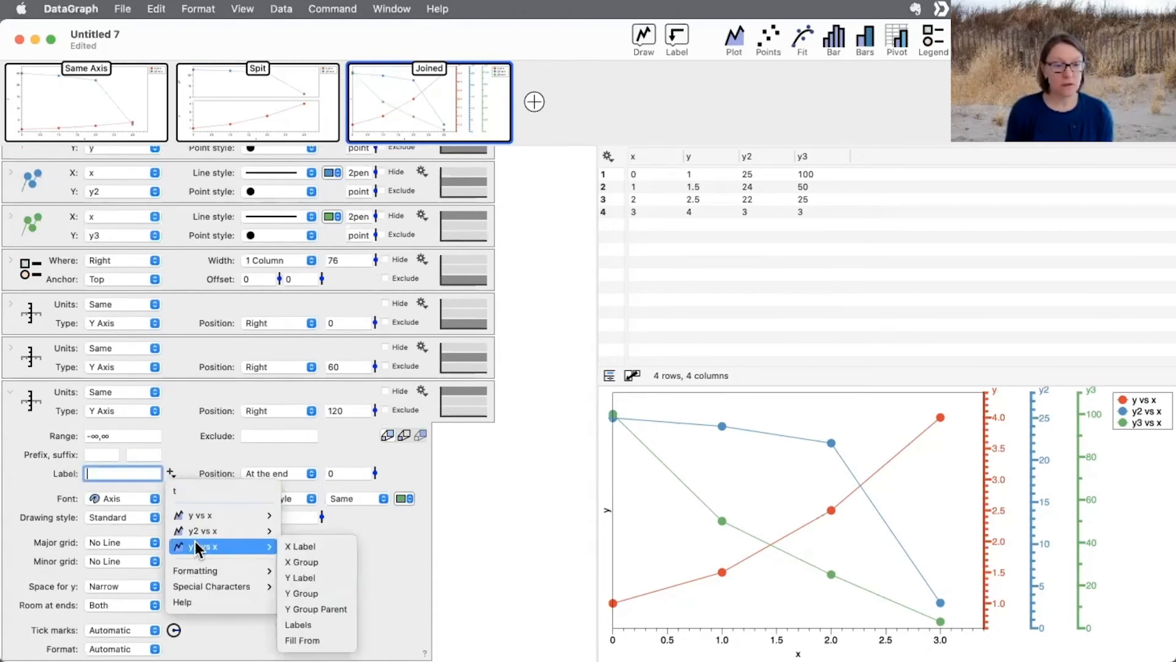
{"action": "left_click", "coordinate": [317, 576]}
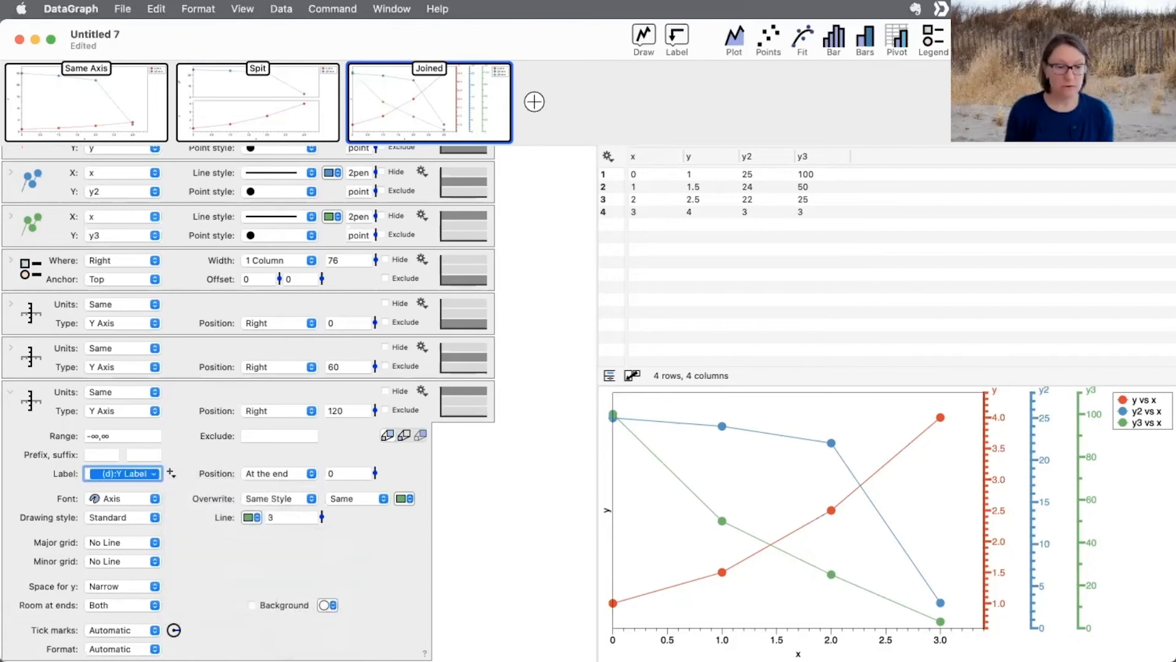
{"action": "left_click", "coordinate": [11, 393]}
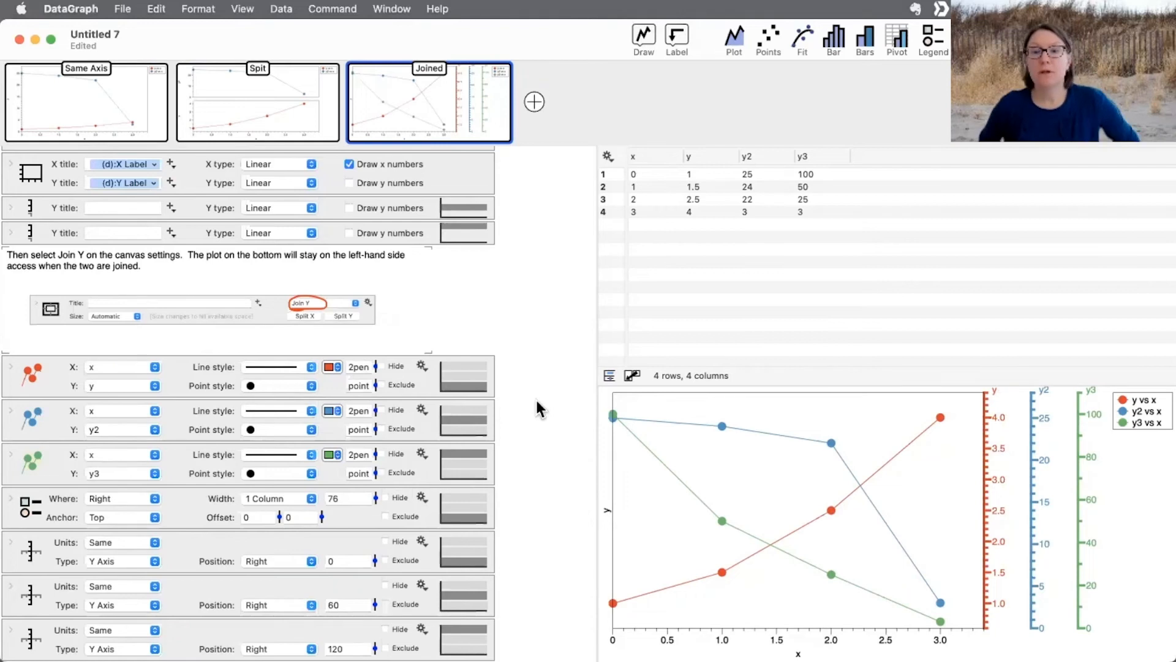
- Rename the data columns y, y2 and y3 as Y_1, Y_2 and Y_3
{"action": "left_click", "coordinate": [706, 156]}
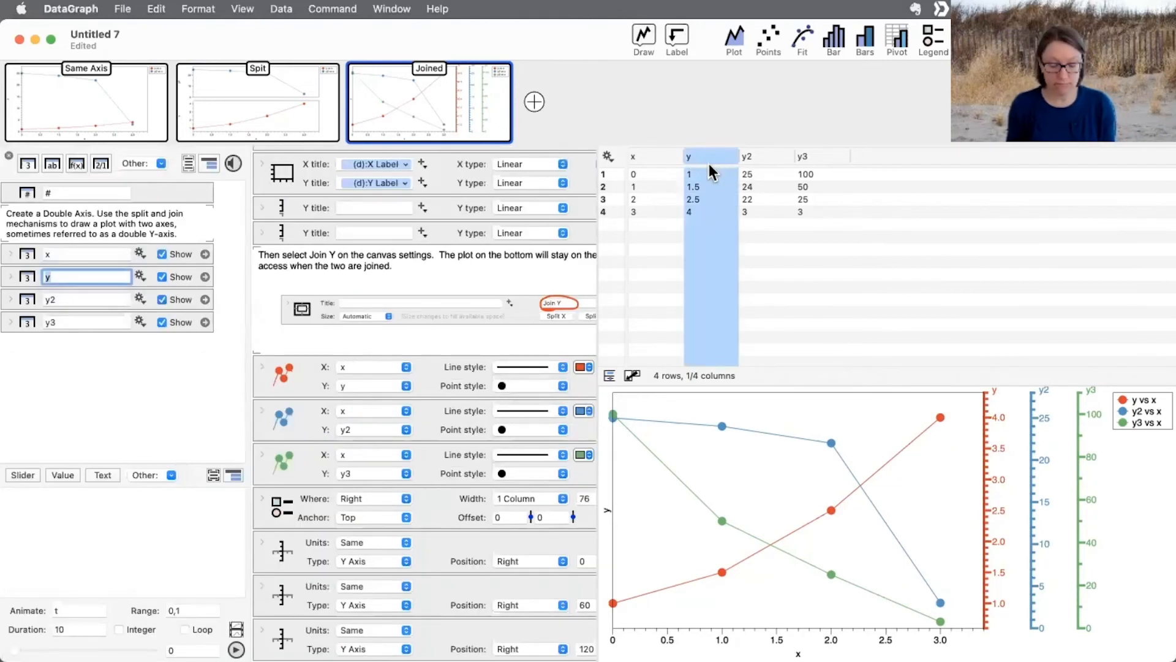
{"action": "type", "text": "Y_1"}
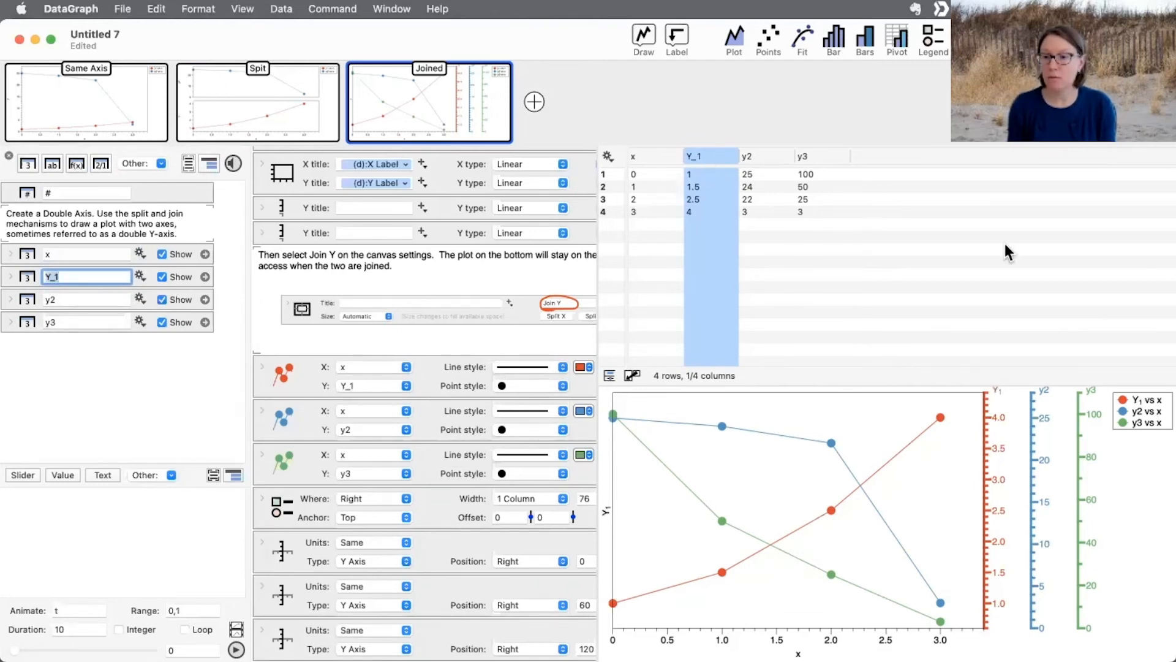
{"action": "left_click", "coordinate": [759, 154]}
{"action": "type", "text": "Y"}
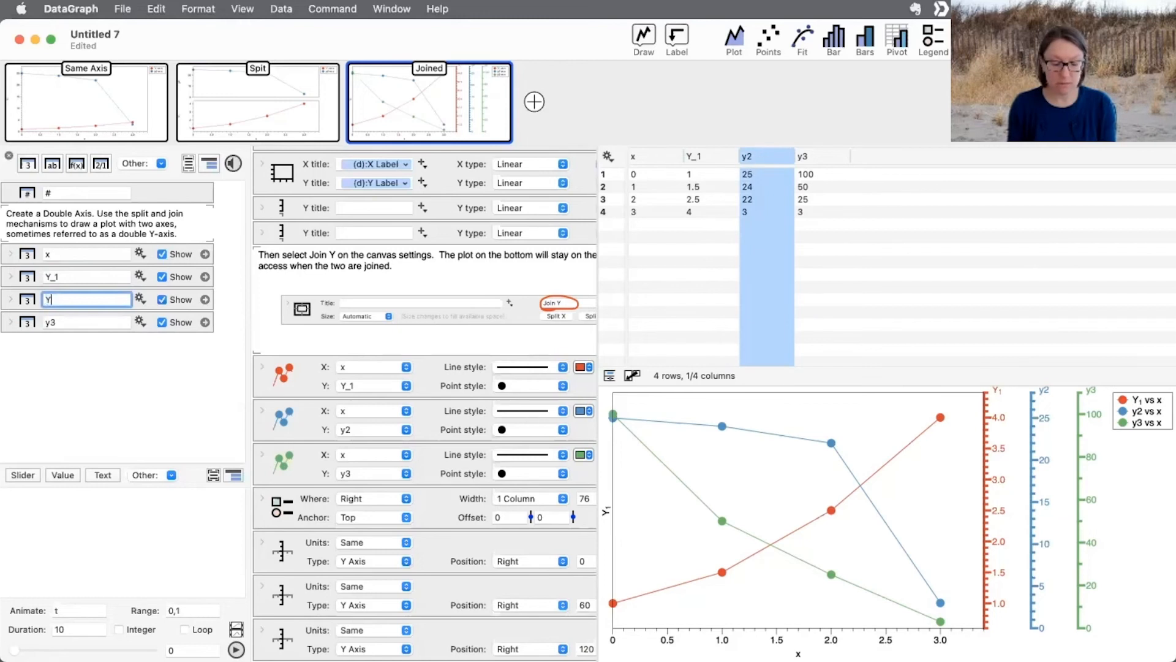
{"action": "type", "text": "_2"}
{"action": "key", "text": "Return"}
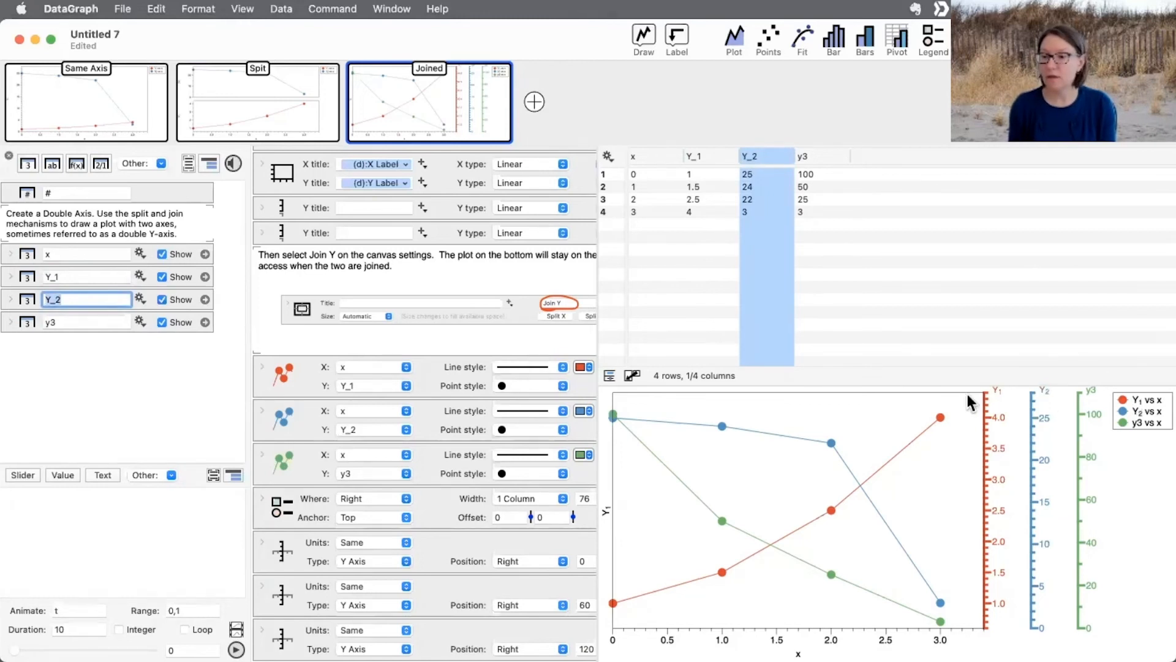
{"action": "left_click", "coordinate": [804, 155]}
{"action": "double_click", "coordinate": [804, 154]}
{"action": "type", "text": "Y_3"}
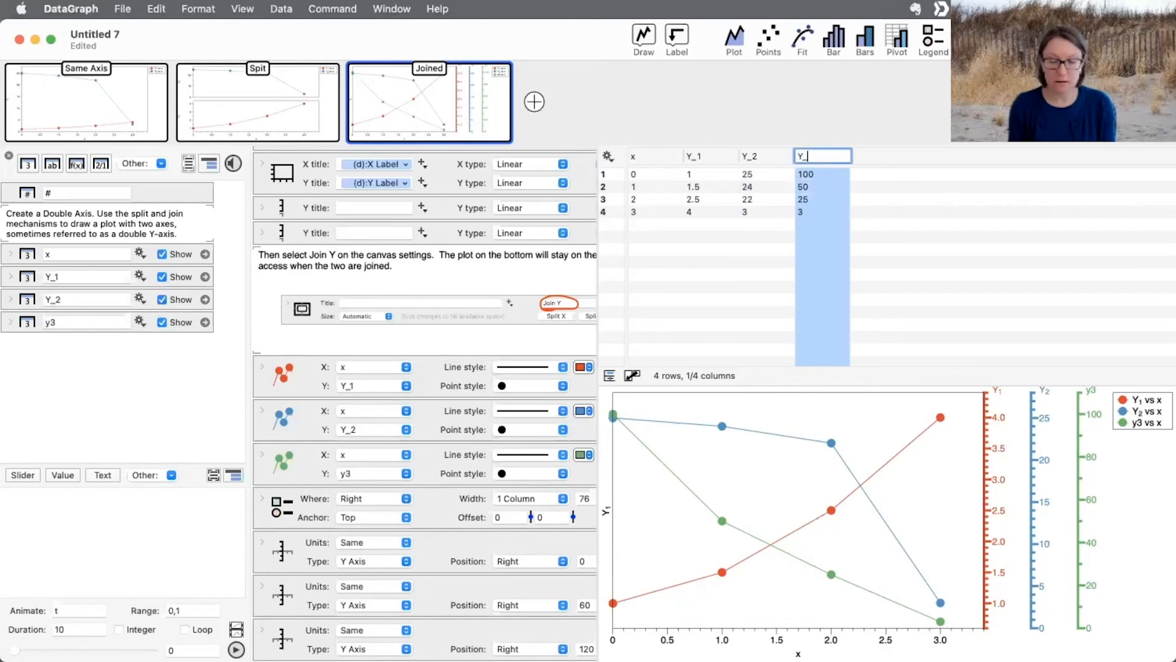
{"action": "key", "text": "Return"}
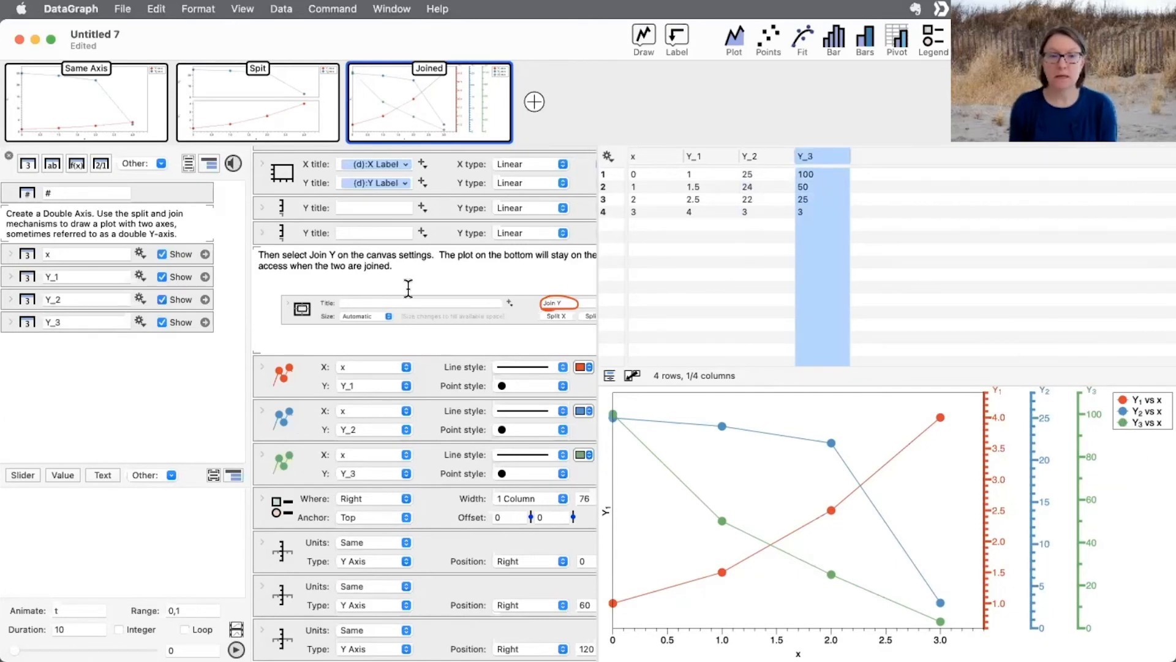
- Set Y_2 in row 4 to 300, and add a fifth row with x 4 and Y_2 500
{"action": "left_click", "coordinate": [766, 212]}
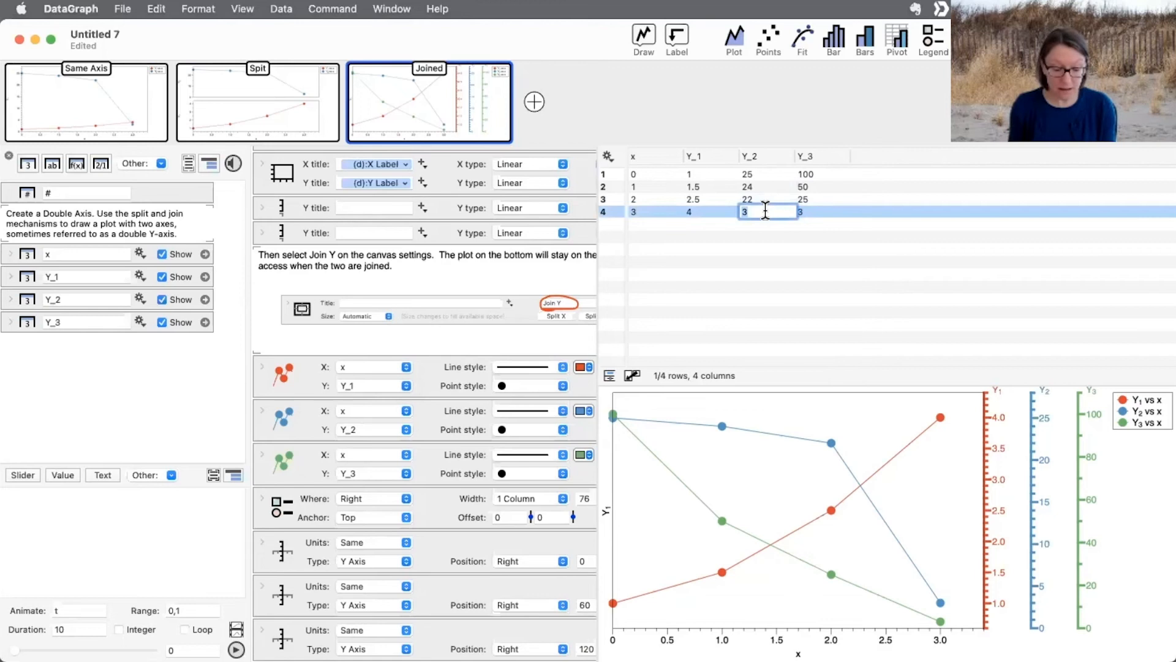
{"action": "type", "text": "300"}
{"action": "key", "text": "Return"}
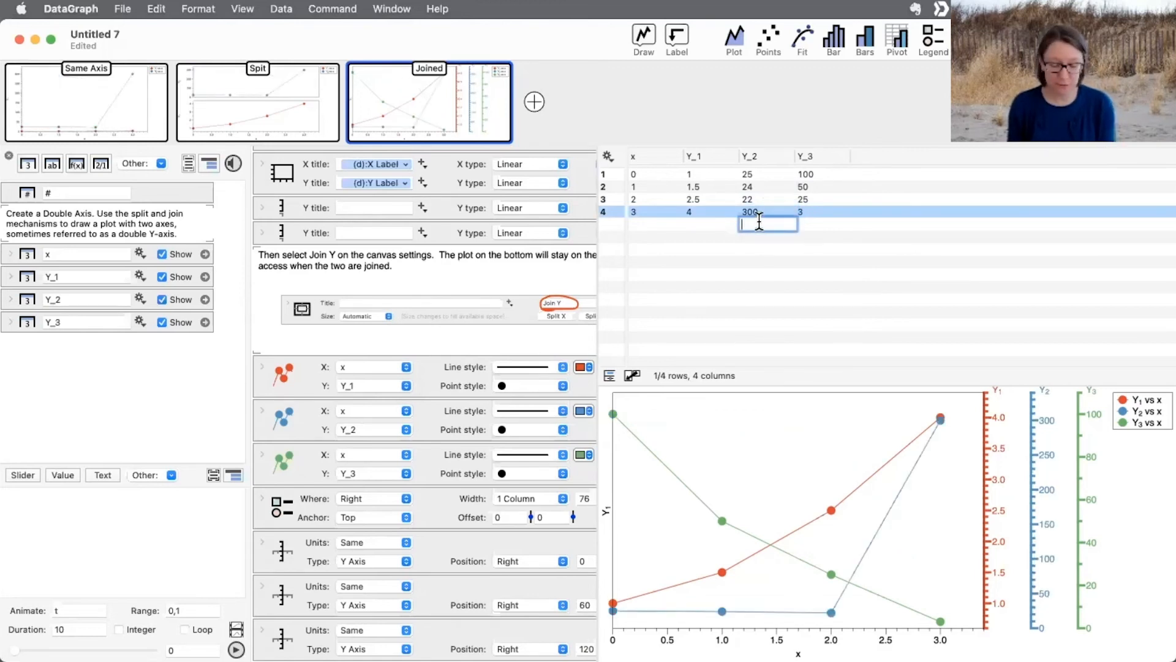
{"action": "type", "text": "500"}
{"action": "key", "text": "Return"}
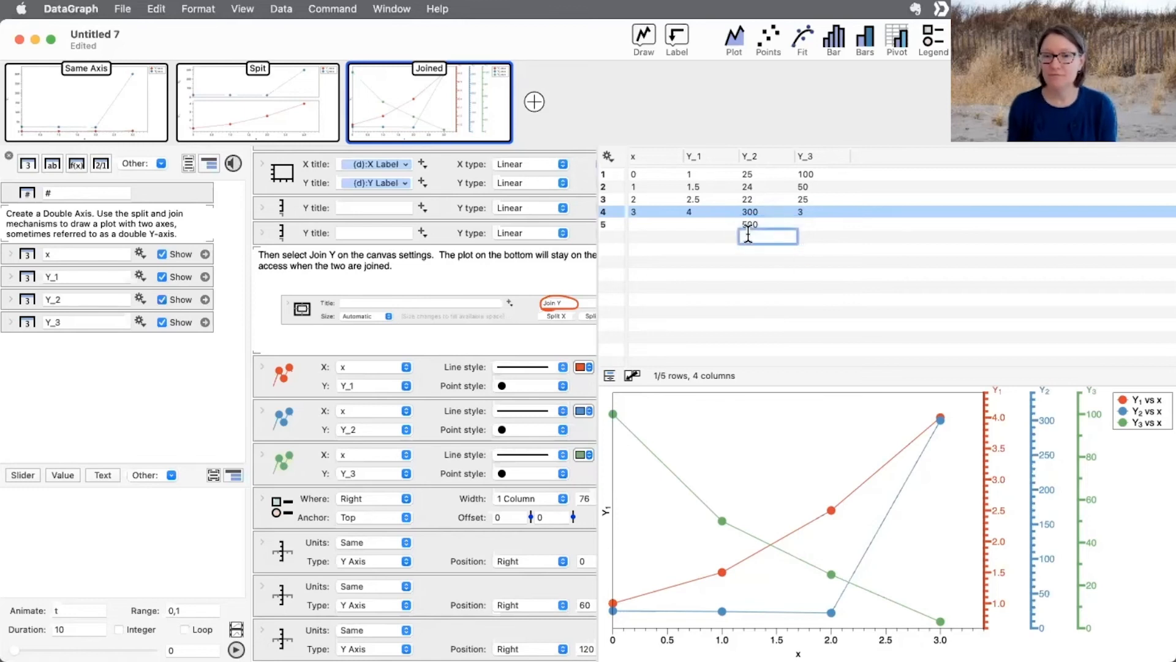
{"action": "double_click", "coordinate": [649, 225]}
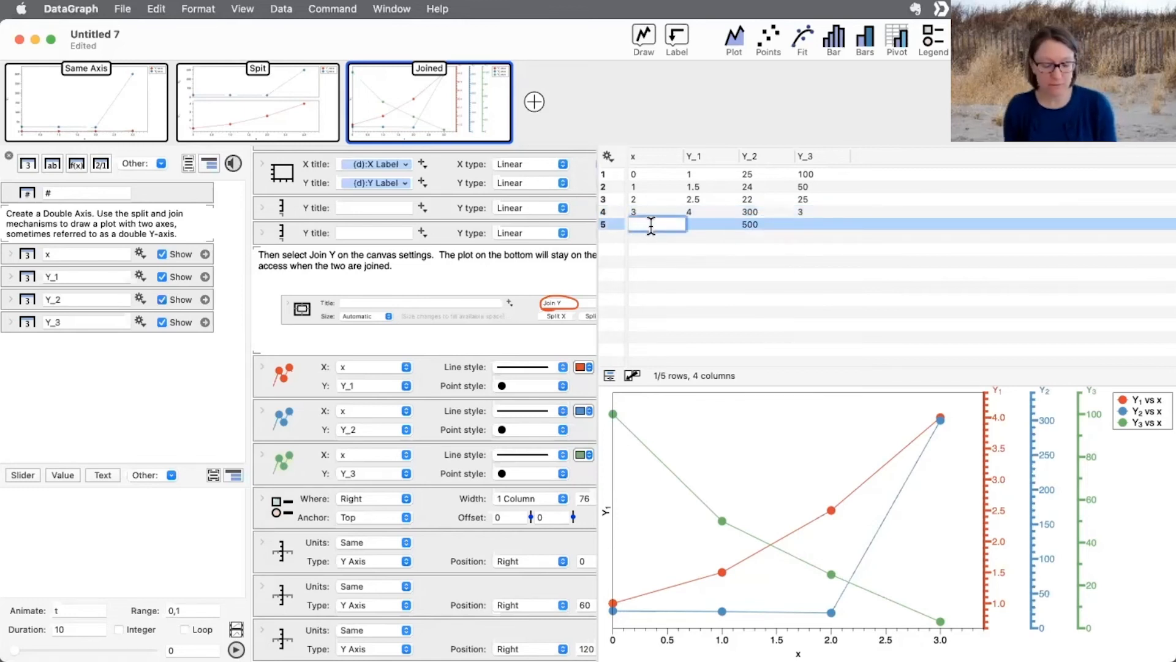
{"action": "type", "text": "4"}
{"action": "key", "text": "Return"}
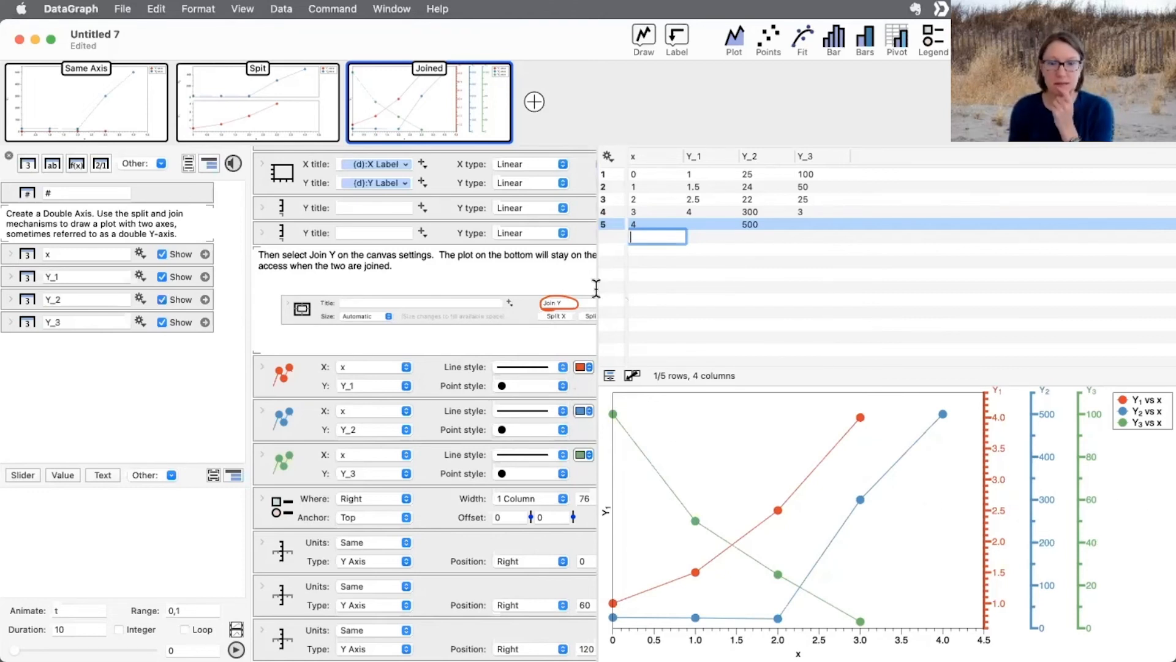
- Widen the graph settings area beside the data table and hide the column definitions list
{"action": "left_click_drag", "start_coordinate": [599, 287], "coordinate": [681, 287]}
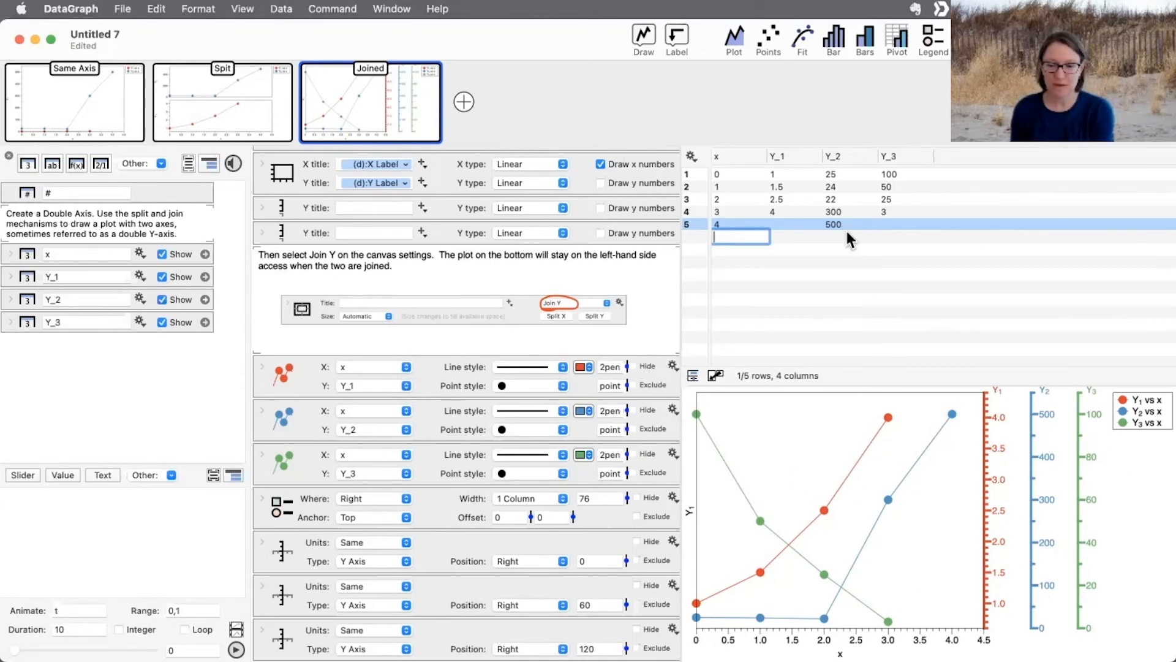
{"action": "left_click", "coordinate": [808, 247]}
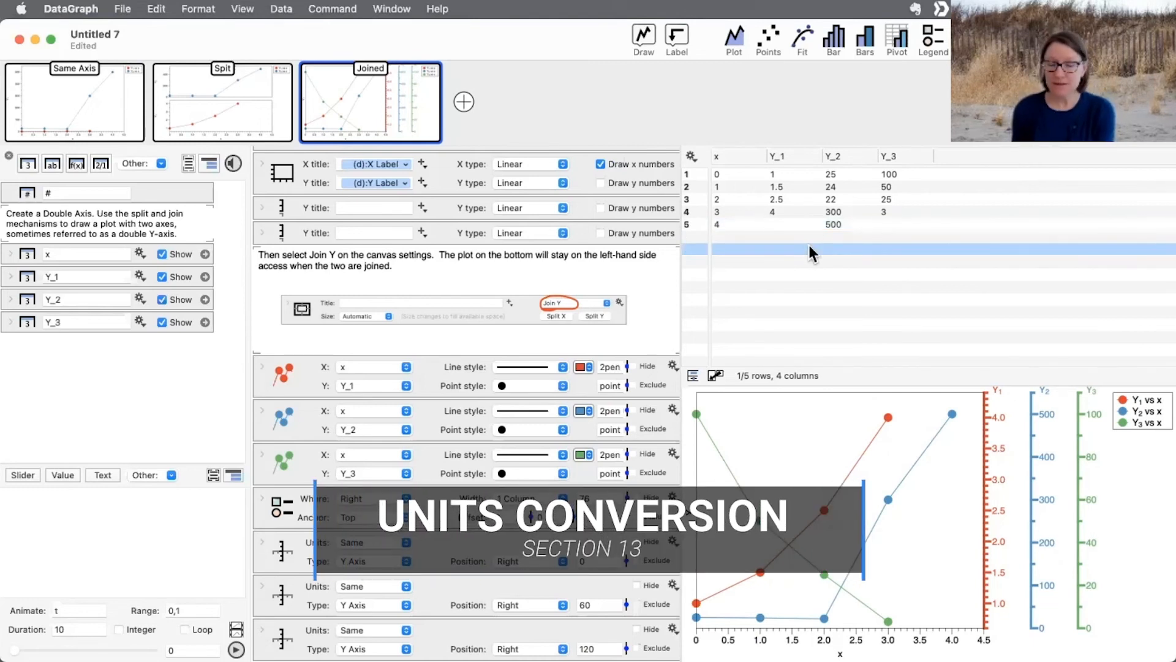
{"action": "left_click", "coordinate": [9, 156]}
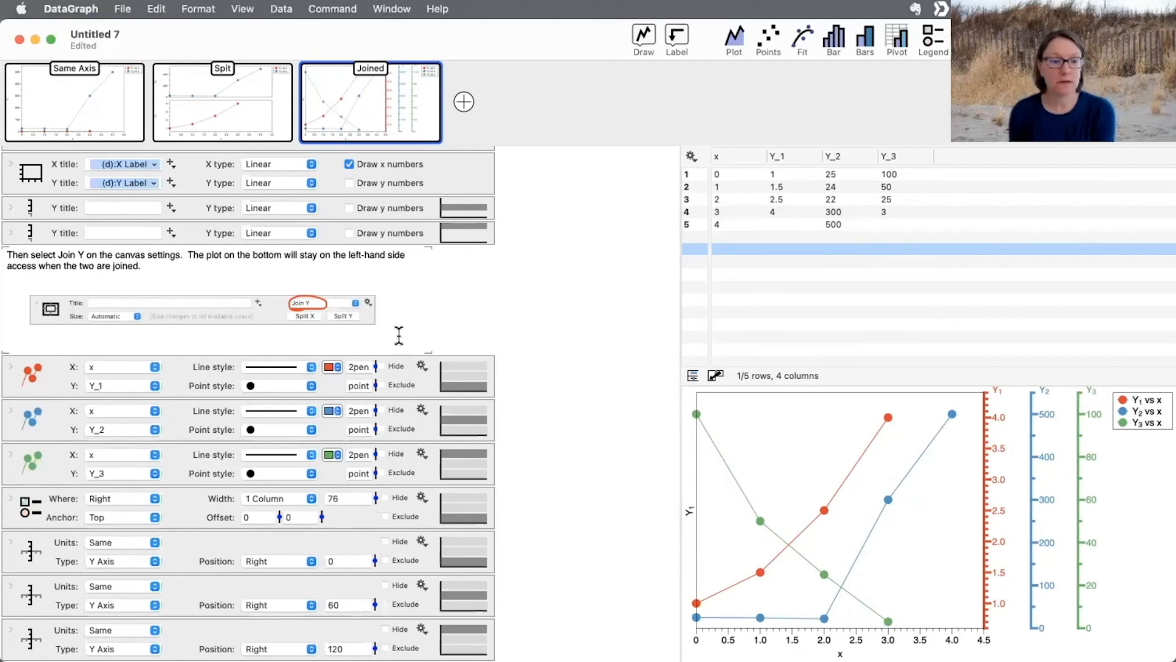
- Add a blank graph and delete it, and duplicate the Joined graph instead
{"action": "left_click", "coordinate": [465, 101]}
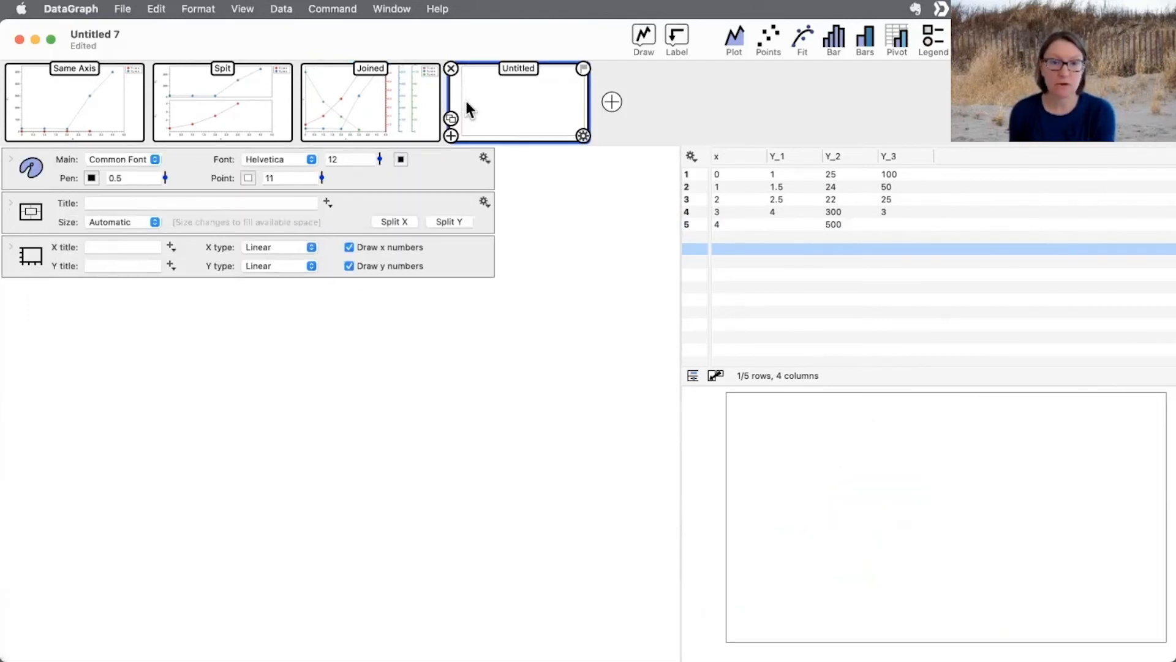
{"action": "left_click", "coordinate": [451, 68]}
{"action": "left_click", "coordinate": [303, 118]}
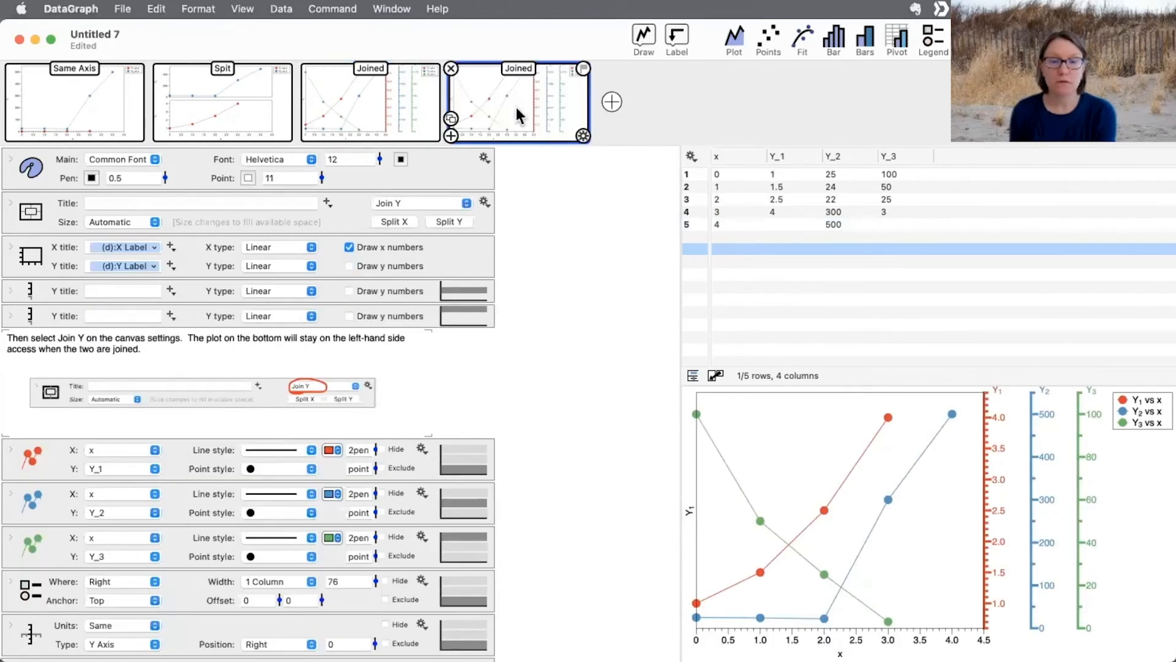
- Delete the Join Y instruction text block from the duplicated graph
{"action": "scroll", "coordinate": [455, 515], "scroll_direction": "down", "scroll_amount": 5}
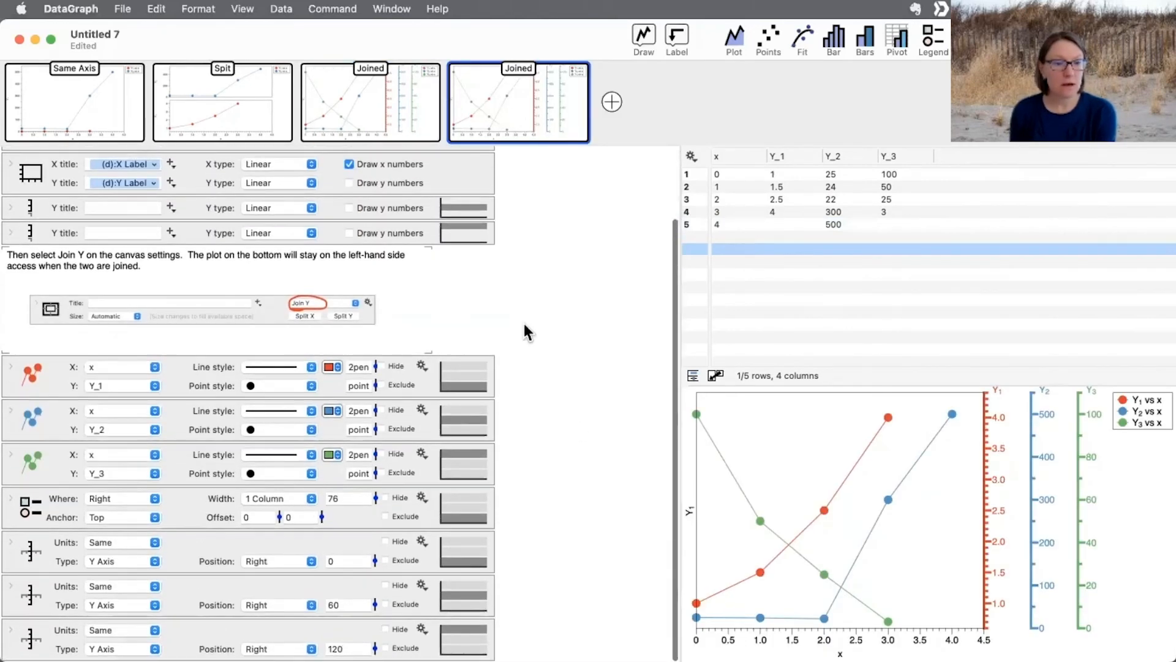
{"action": "left_click", "coordinate": [432, 254]}
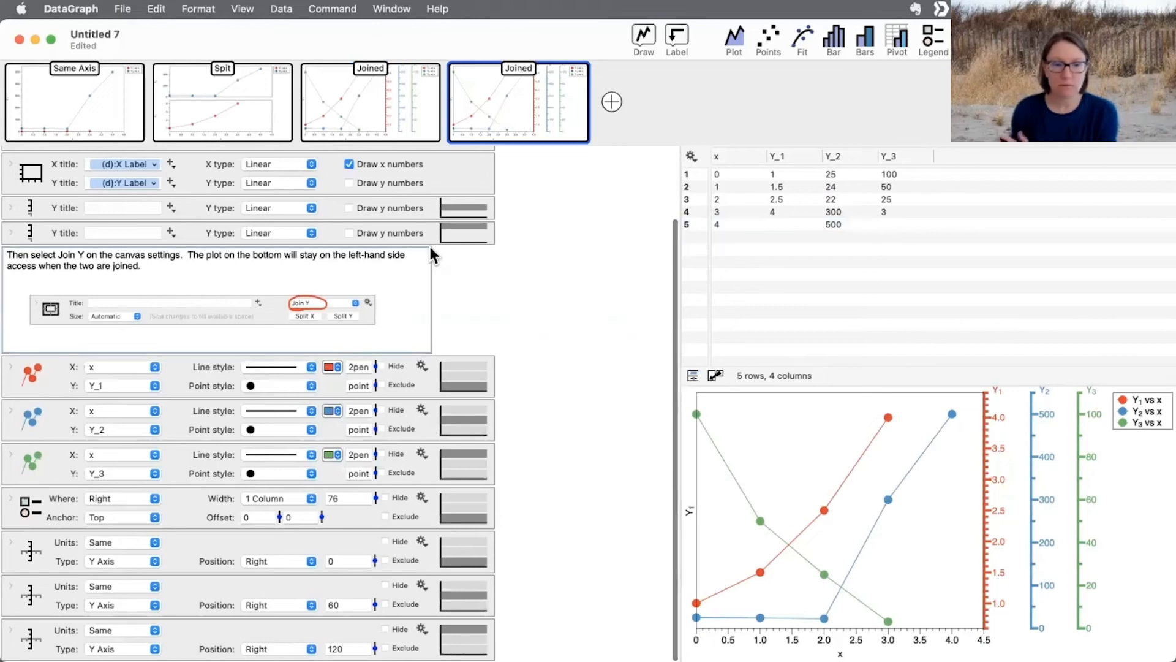
{"action": "key", "text": "BackSpace"}
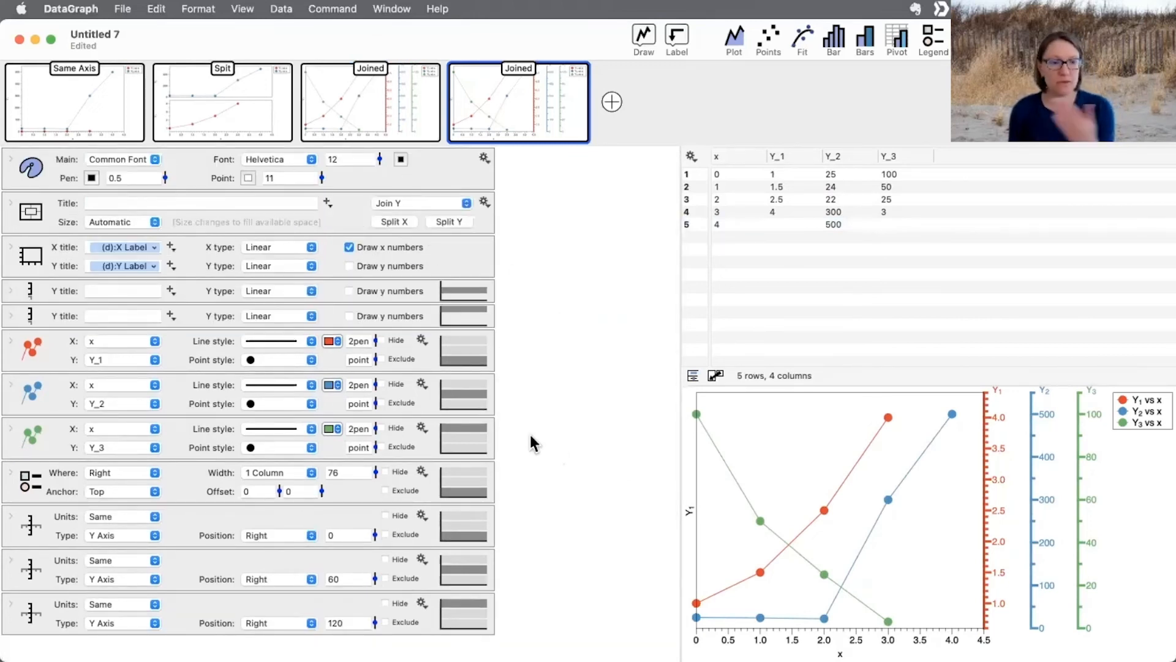
- Group the three plot commands for Y_1, Y_2 and Y_3, name the group Lines, and collapse it
{"action": "left_click_drag", "start_coordinate": [532, 437], "coordinate": [464, 354]}
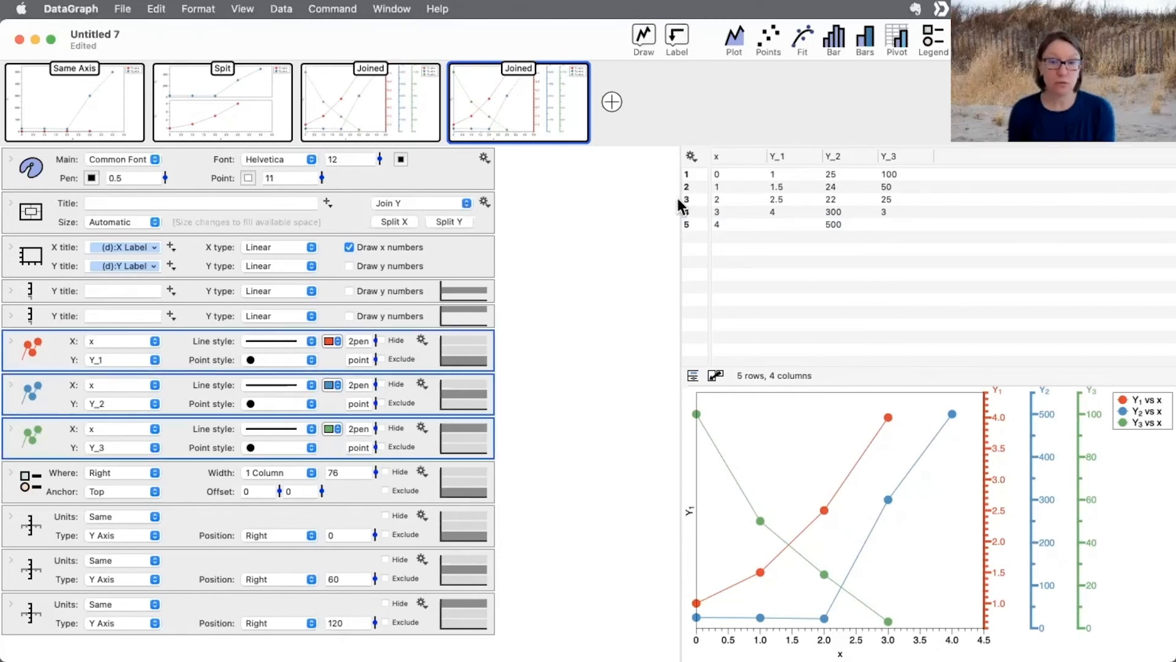
{"action": "left_click", "coordinate": [1000, 39]}
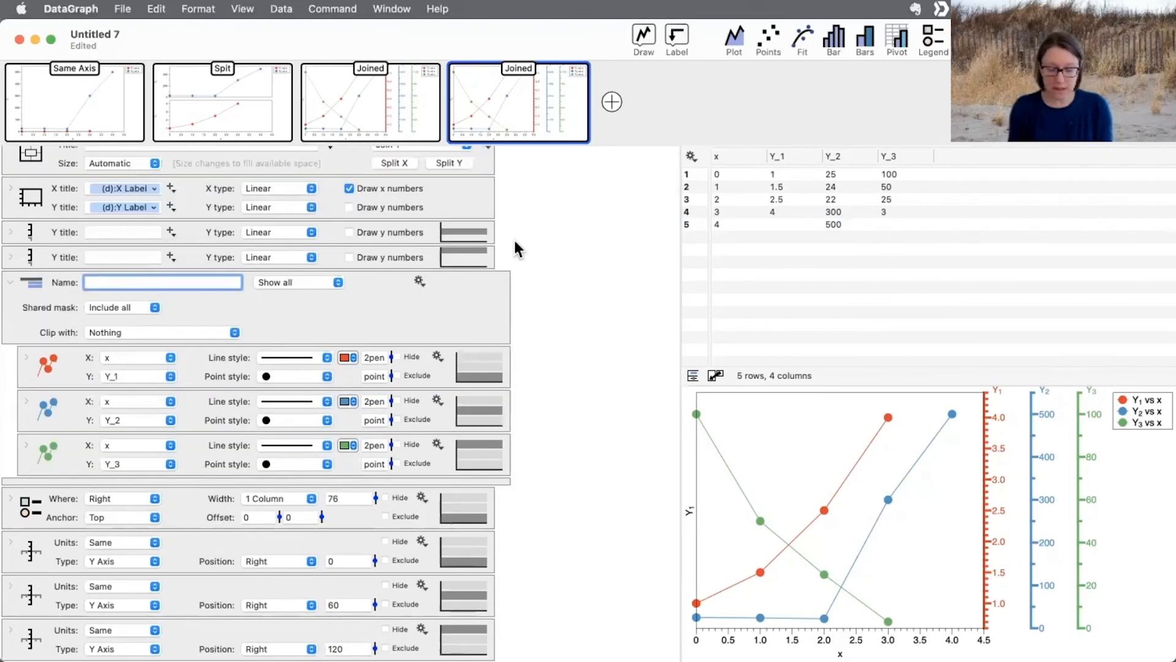
{"action": "type", "text": "Line"}
{"action": "key", "text": "Return"}
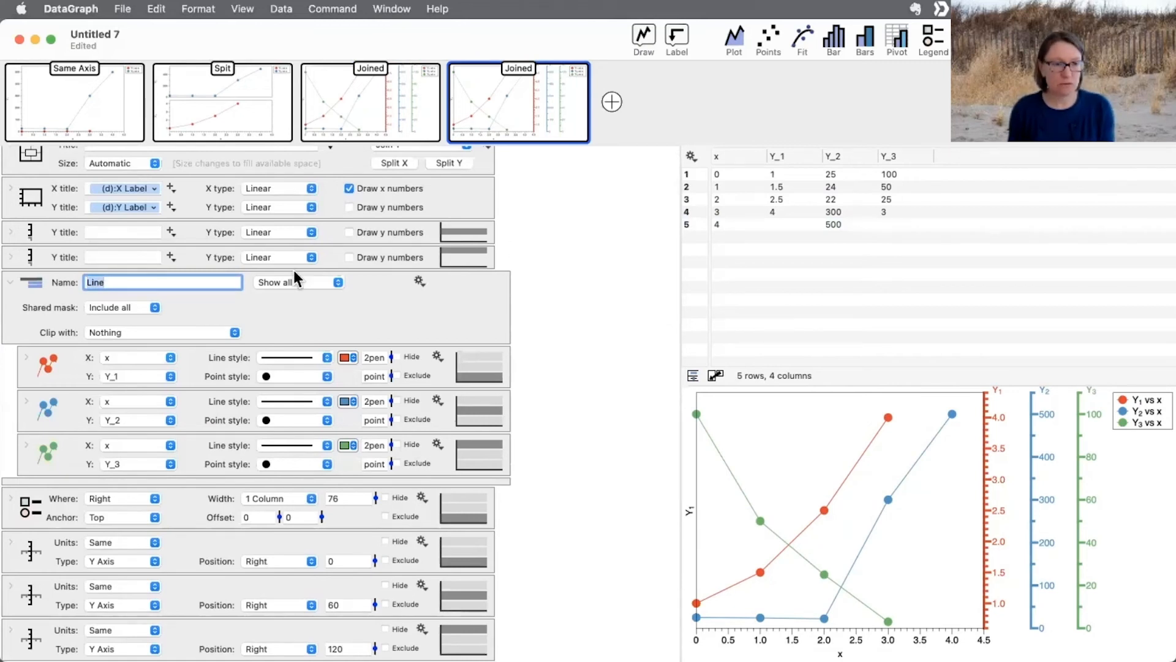
{"action": "left_click", "coordinate": [152, 277]}
{"action": "type", "text": "s"}
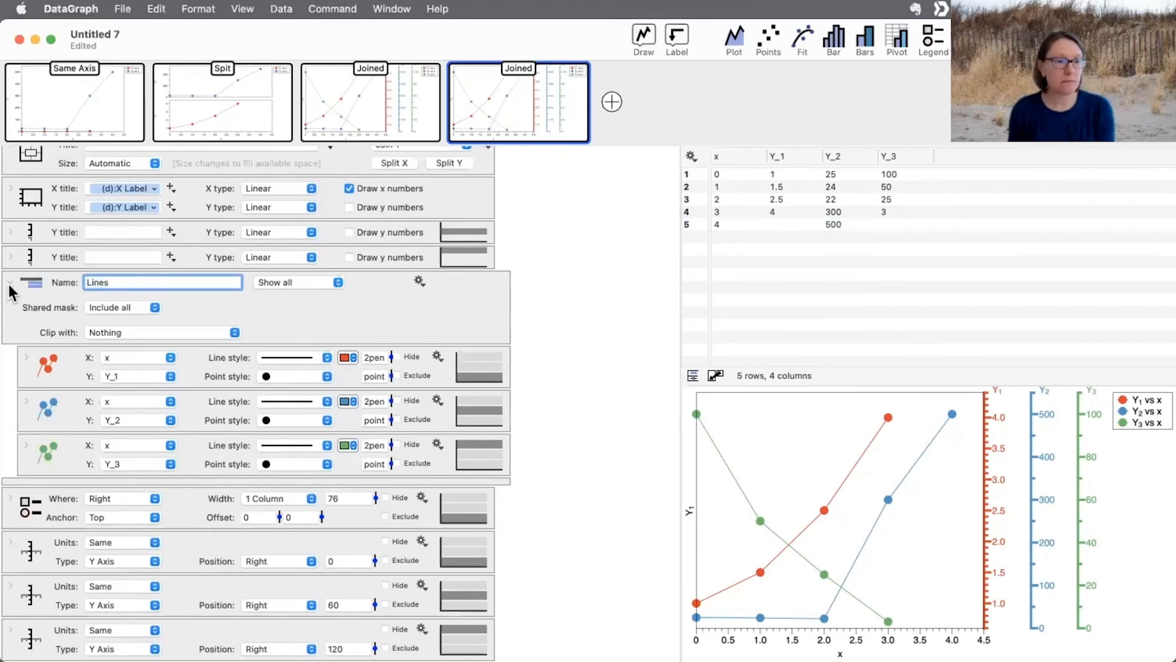
{"action": "left_click", "coordinate": [34, 293]}
{"action": "left_click", "coordinate": [11, 283]}
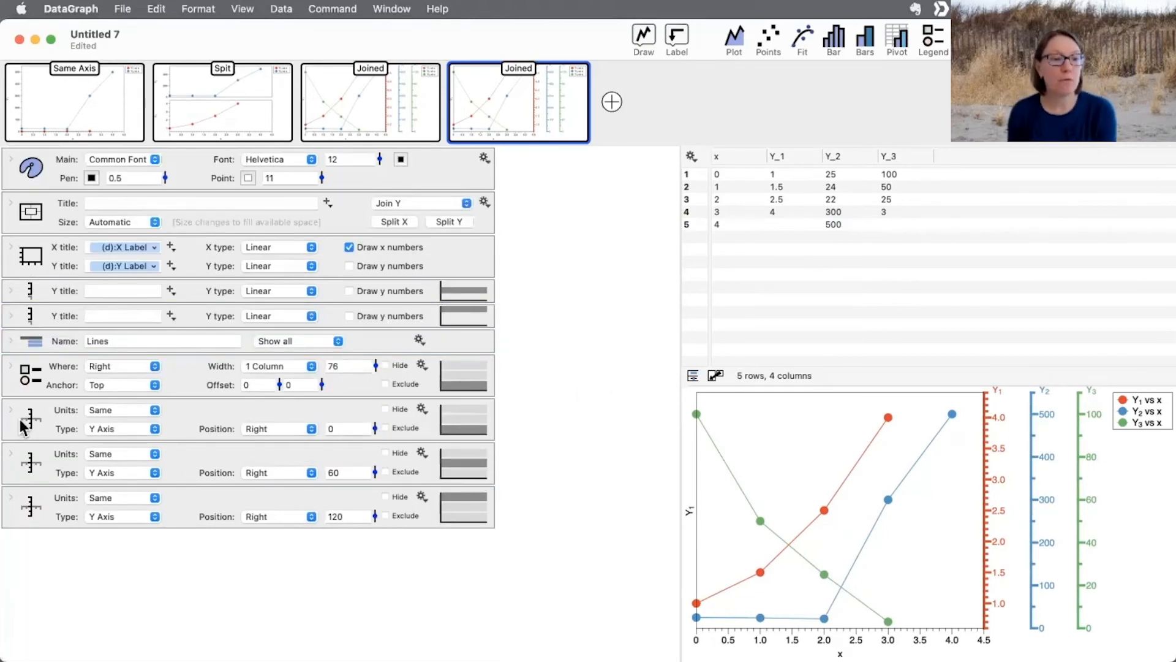
{"action": "left_click", "coordinate": [48, 462]}
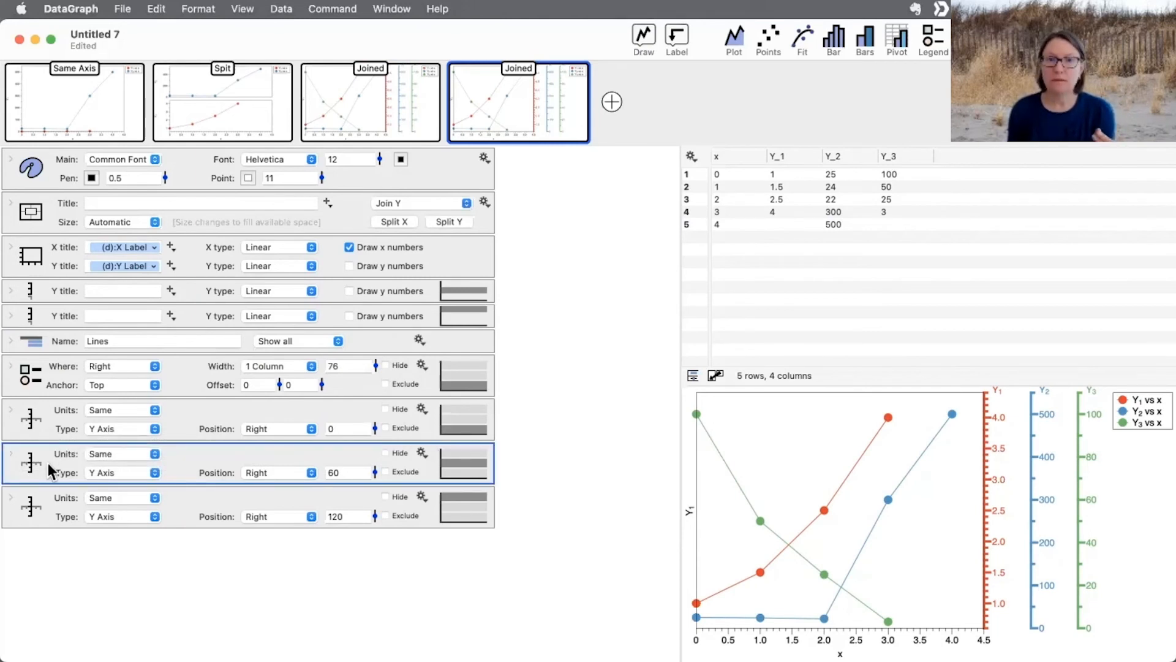
{"action": "left_click", "coordinate": [51, 511]}
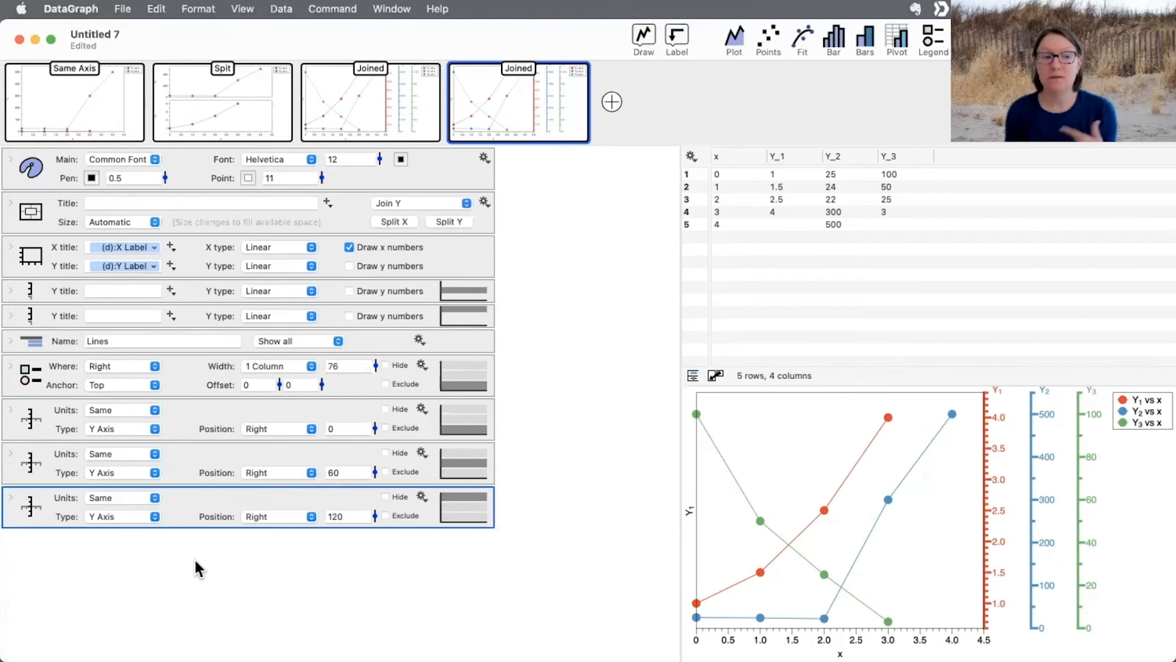
{"action": "left_click", "coordinate": [113, 498]}
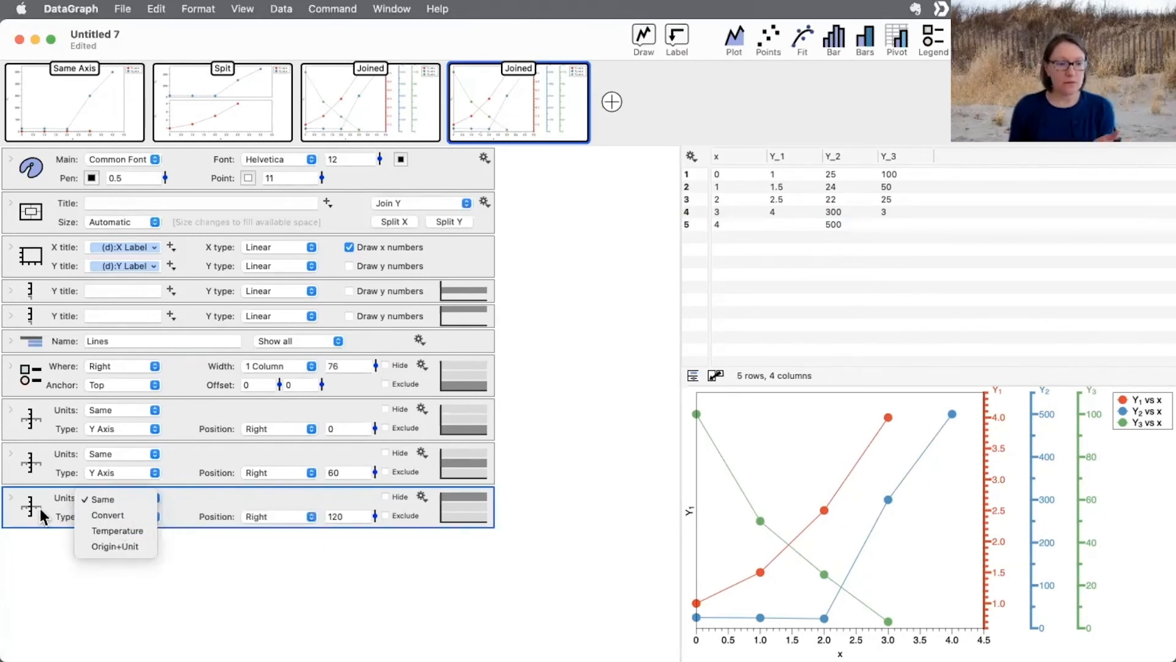
{"action": "left_click", "coordinate": [63, 520]}
{"action": "left_click_drag", "start_coordinate": [50, 572], "coordinate": [59, 506]}
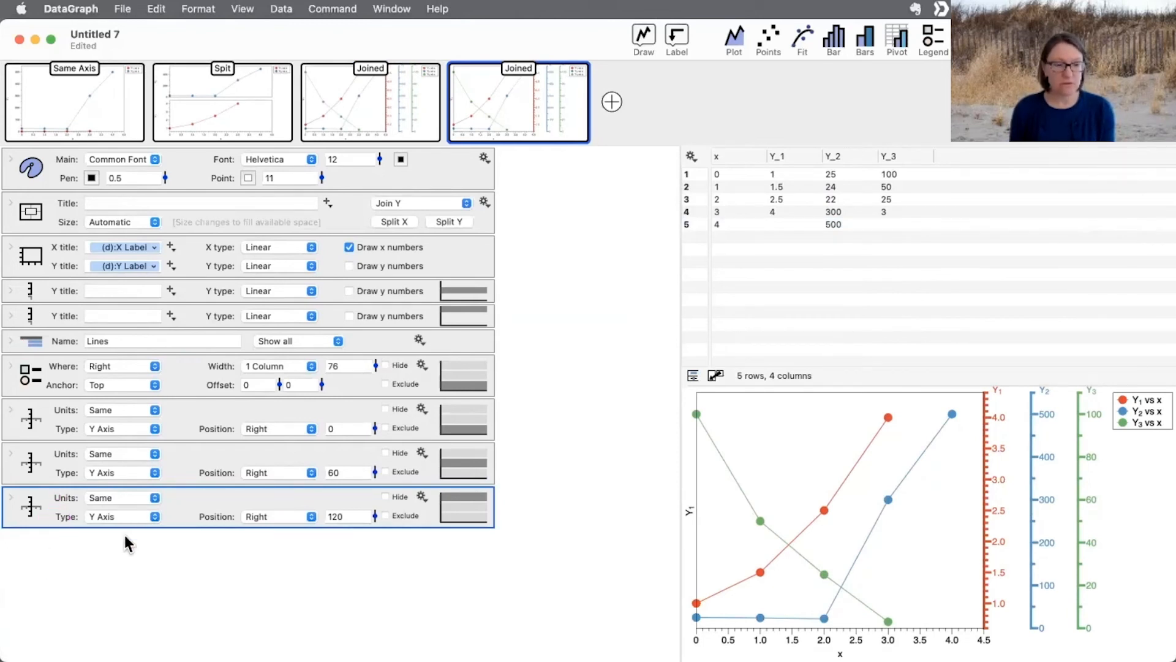
- Set the third extra axis to Temperature units, with data in K and display in F
{"action": "left_click", "coordinate": [107, 499]}
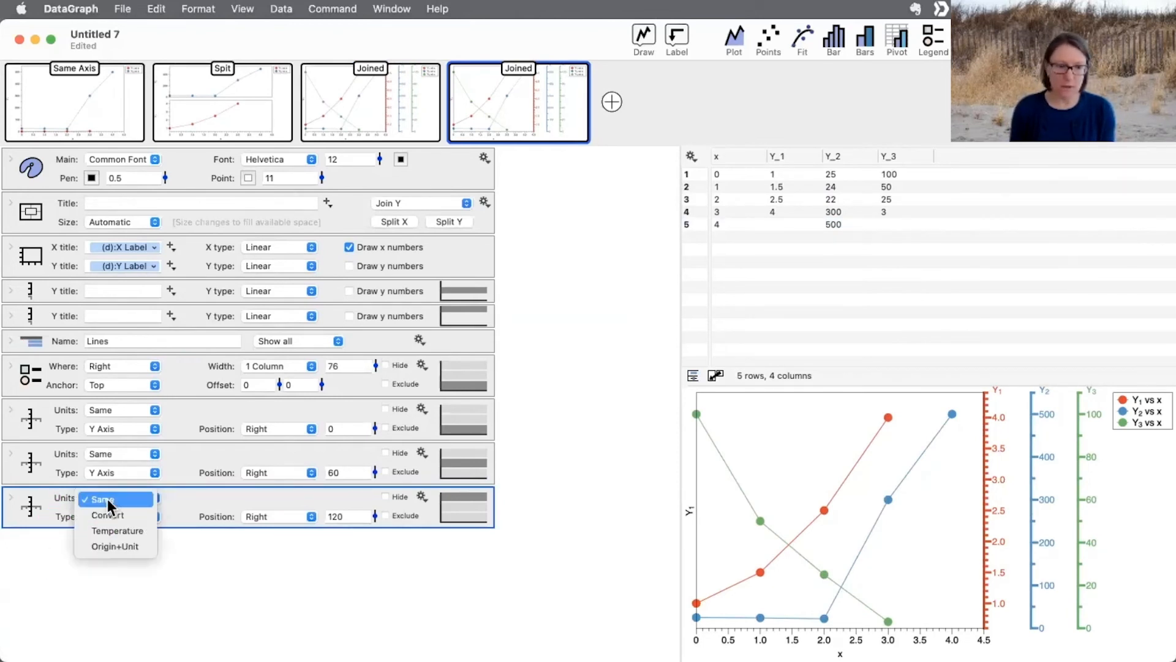
{"action": "left_click", "coordinate": [127, 531]}
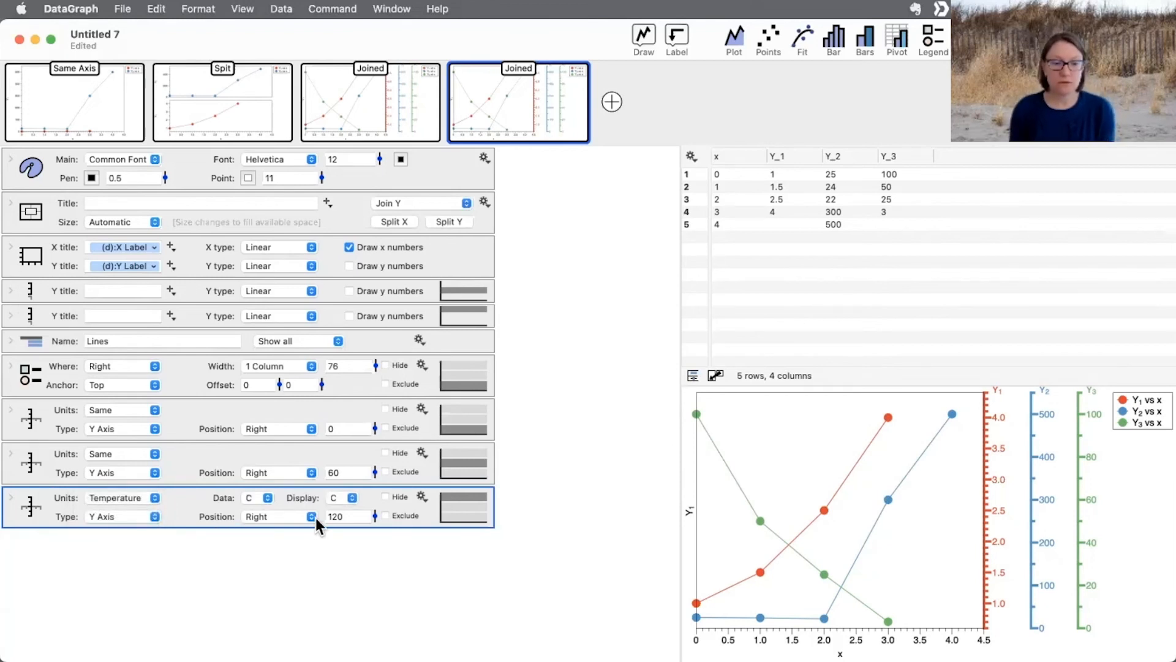
{"action": "left_click", "coordinate": [266, 499]}
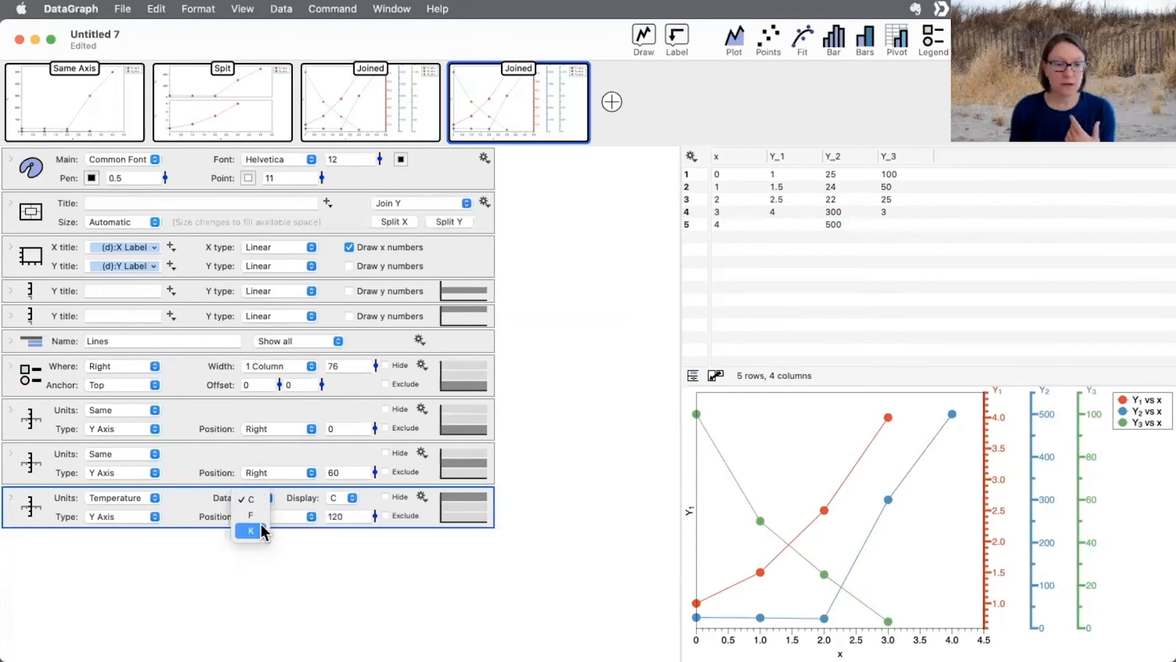
{"action": "left_click", "coordinate": [262, 530]}
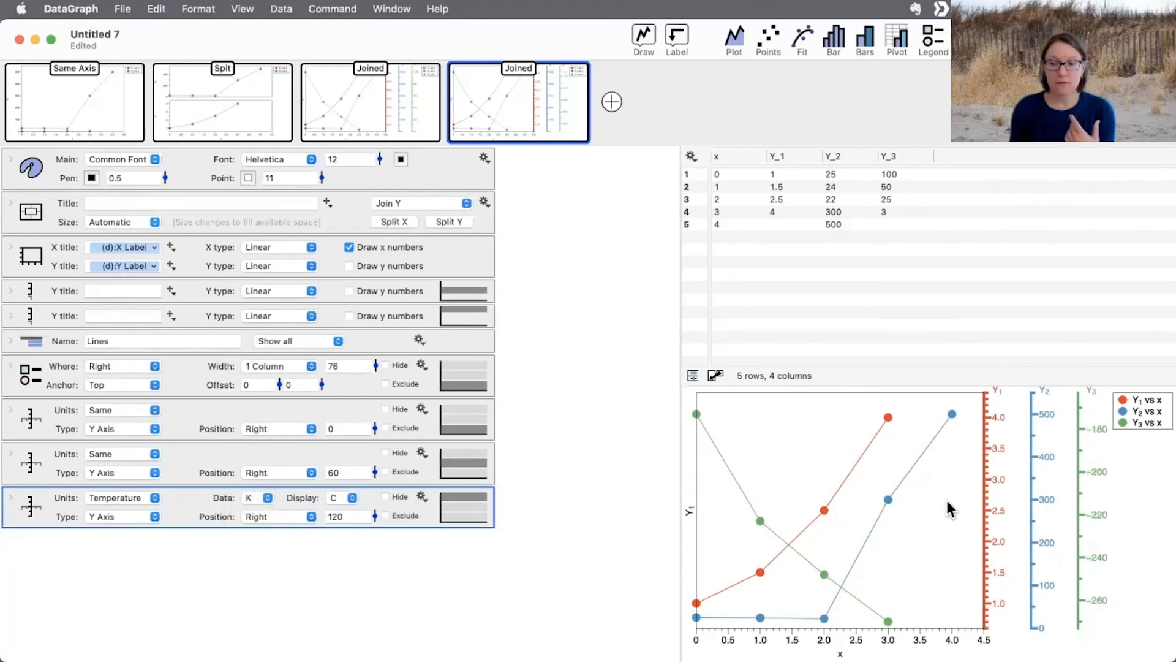
{"action": "left_click", "coordinate": [340, 498]}
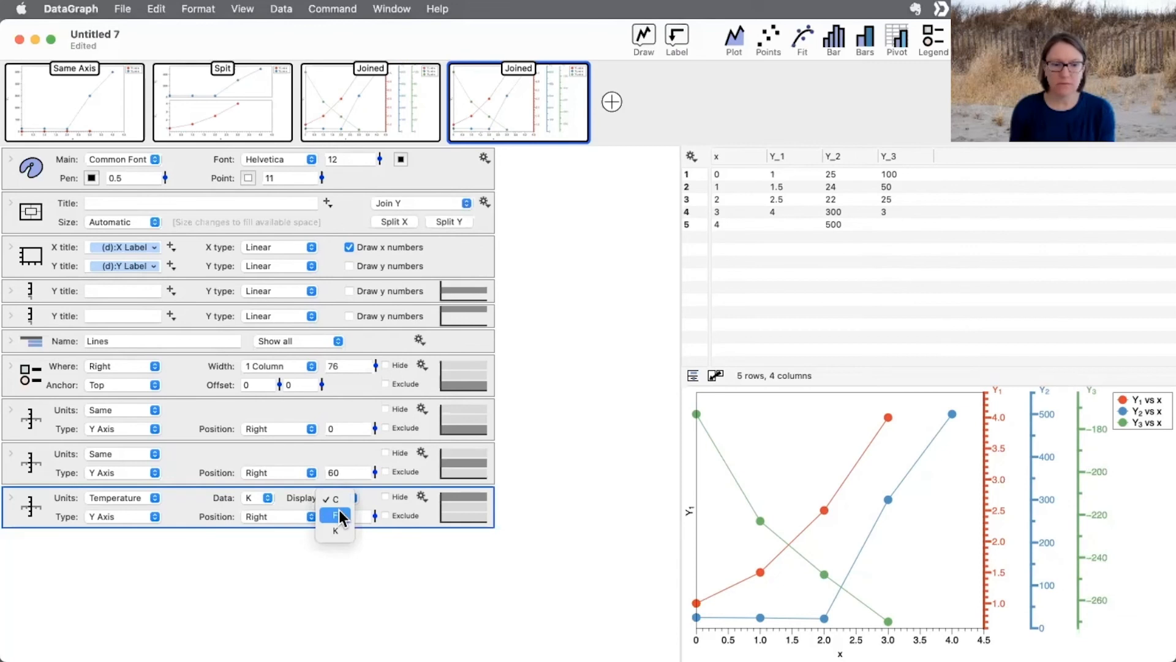
{"action": "left_click", "coordinate": [336, 514]}
- Switch the third extra axis to Convert units, with data in ft and display in m
{"action": "left_click", "coordinate": [122, 495]}
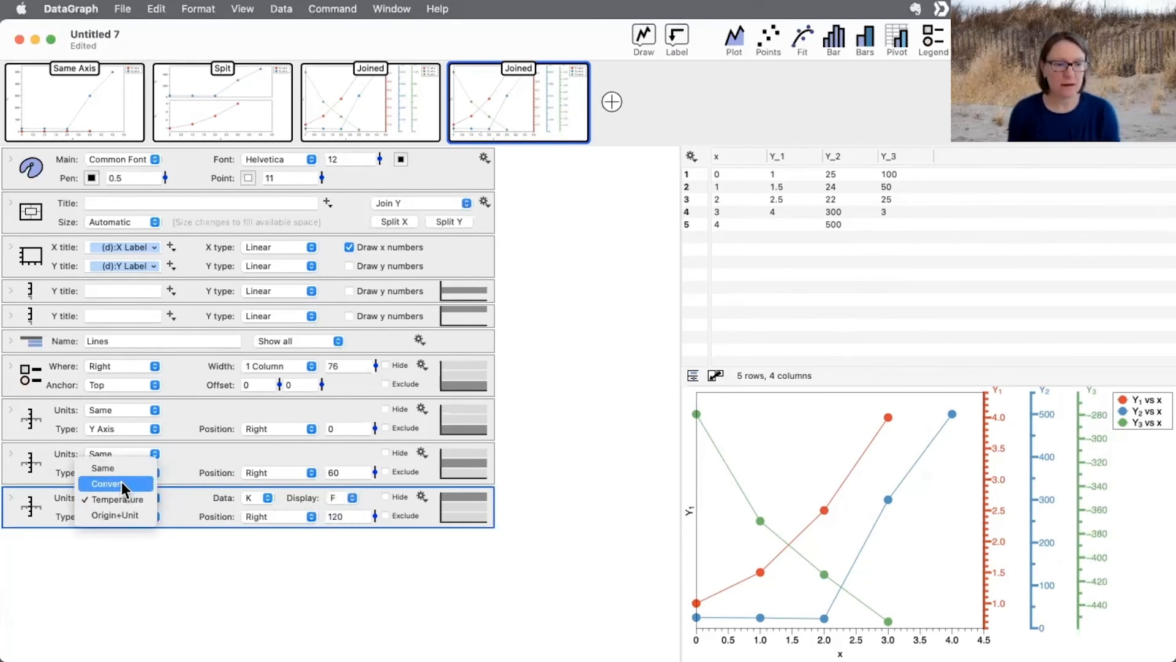
{"action": "left_click", "coordinate": [122, 482]}
{"action": "left_click", "coordinate": [263, 500]}
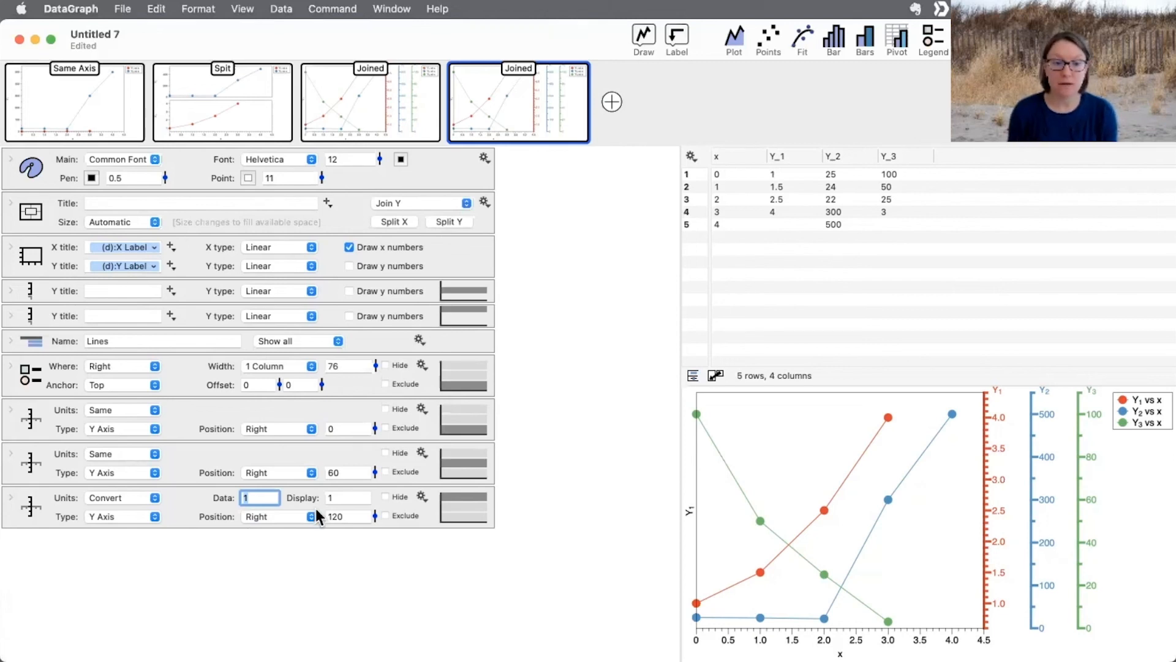
{"action": "mouse_move", "coordinate": [268, 496]}
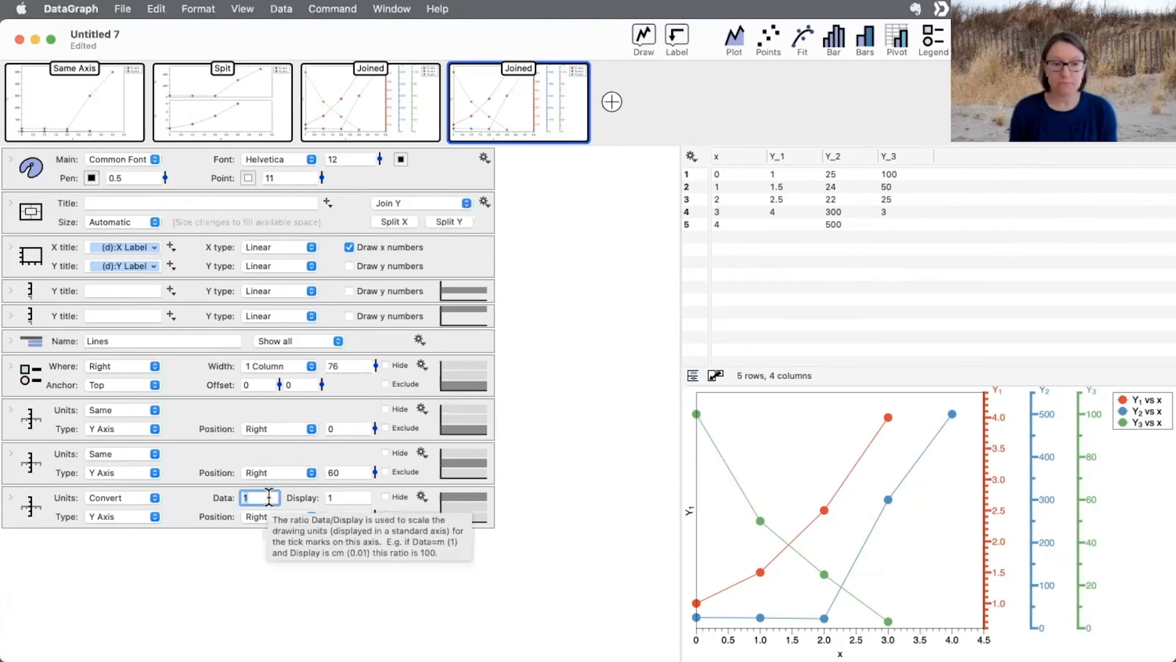
{"action": "type", "text": "m"}
{"action": "key", "text": "BackSpace"}
{"action": "type", "text": "ft"}
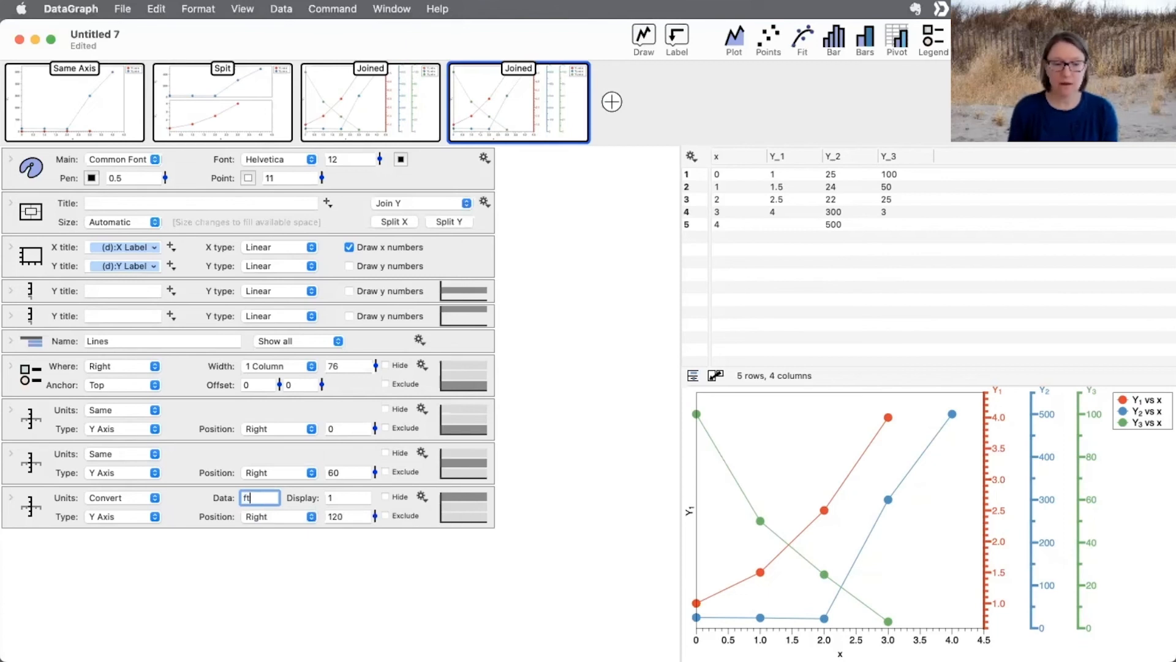
{"action": "left_click", "coordinate": [356, 498]}
{"action": "type", "text": "m"}
{"action": "left_click", "coordinate": [318, 566]}
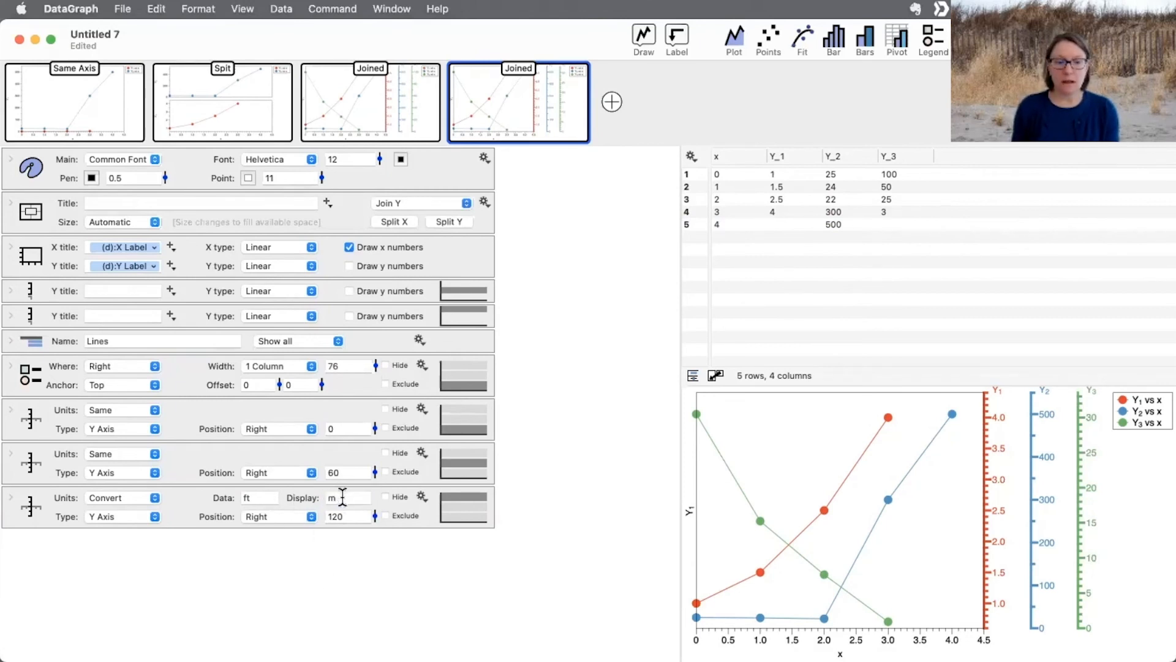
- Change the display unit of the third extra axis to in
{"action": "left_click_drag", "start_coordinate": [265, 497], "coordinate": [217, 496]}
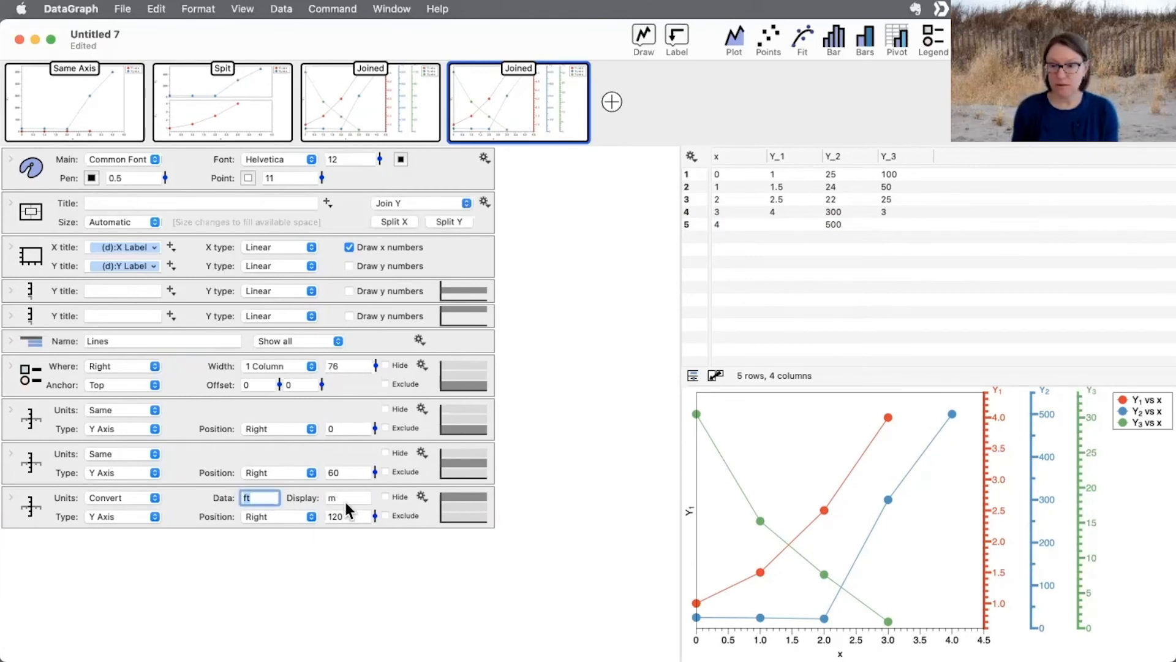
{"action": "key", "text": "Tab"}
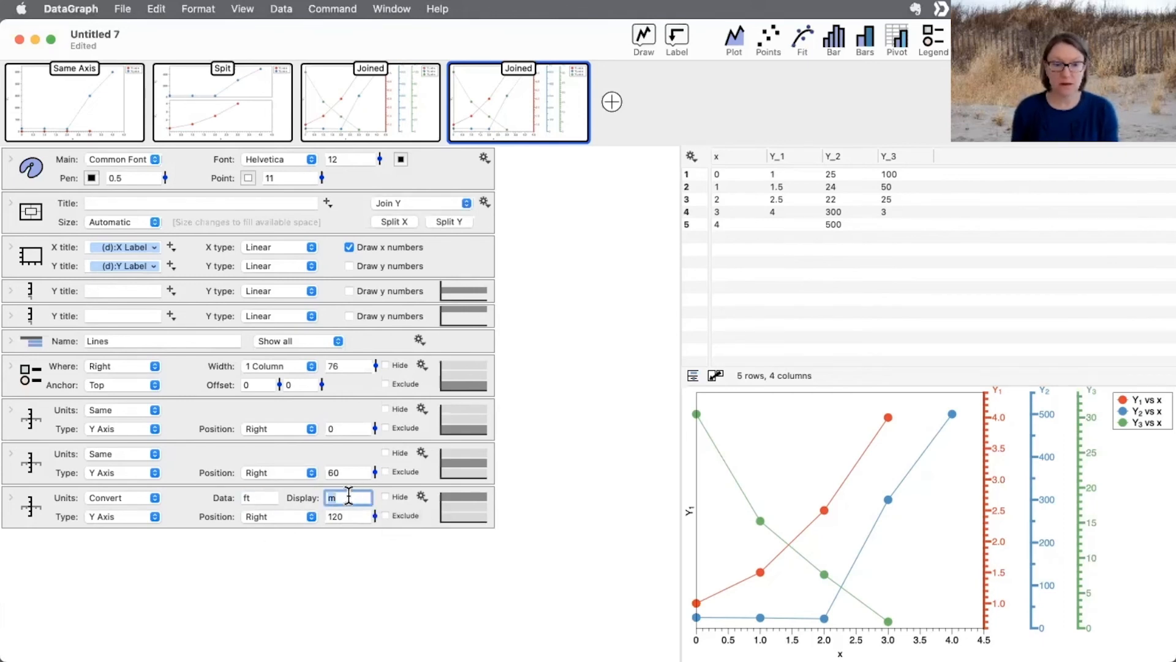
{"action": "type", "text": "ac"}
{"action": "key", "text": "BackSpace"}
{"action": "key", "text": "BackSpace"}
{"action": "left_click", "coordinate": [265, 496]}
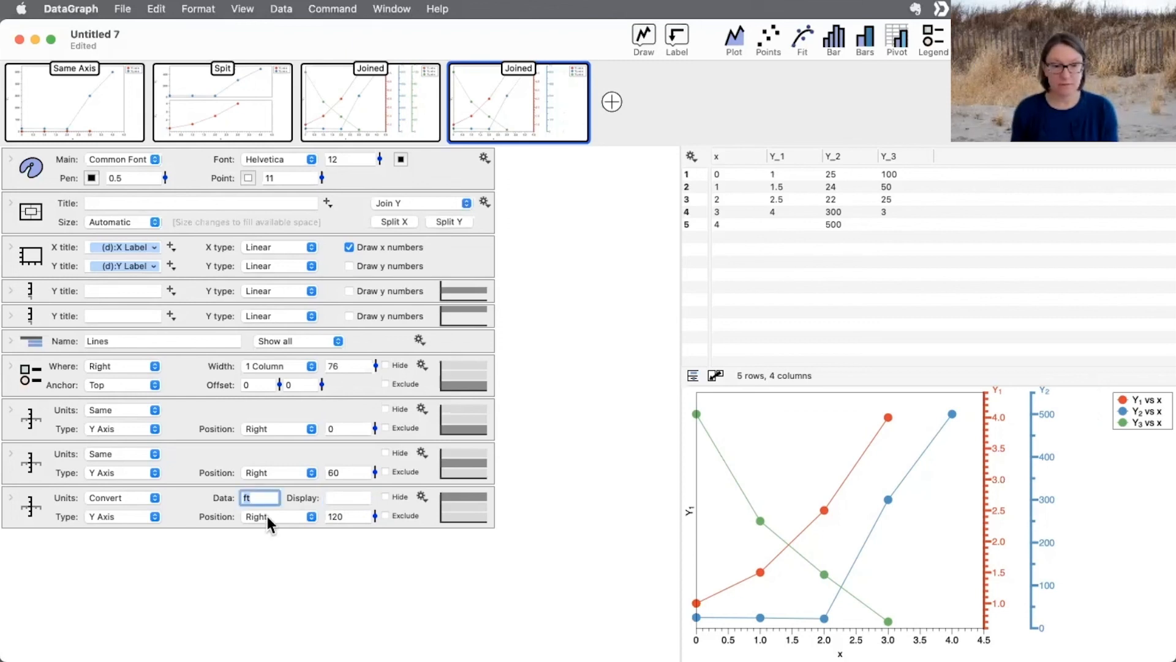
{"action": "left_click", "coordinate": [337, 497]}
{"action": "type", "text": "in"}
{"action": "key", "text": "Return"}
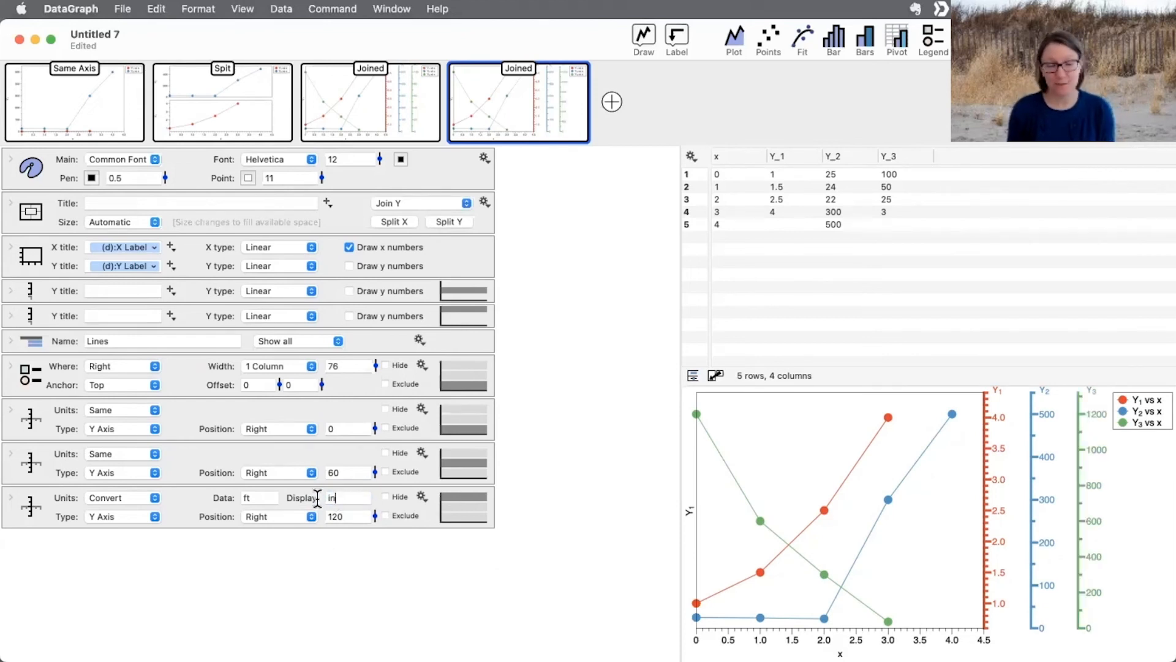
- Set the display unit of the third extra axis to cm
{"action": "type", "text": "cm"}
{"action": "key", "text": "Return"}
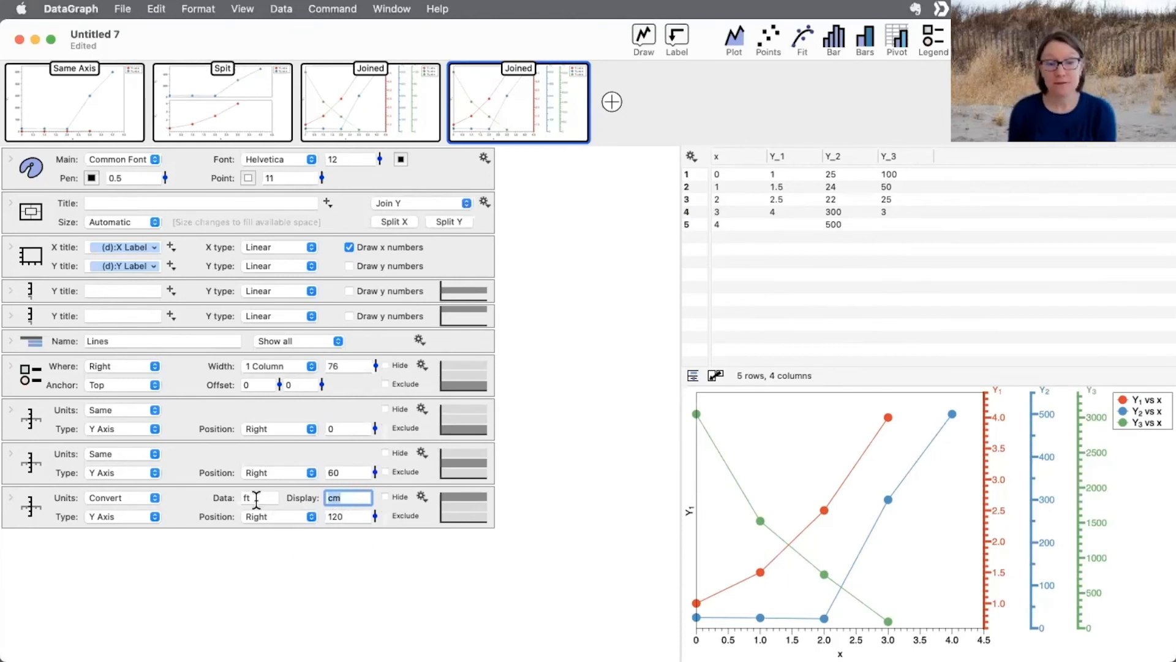
{"action": "left_click", "coordinate": [182, 499]}
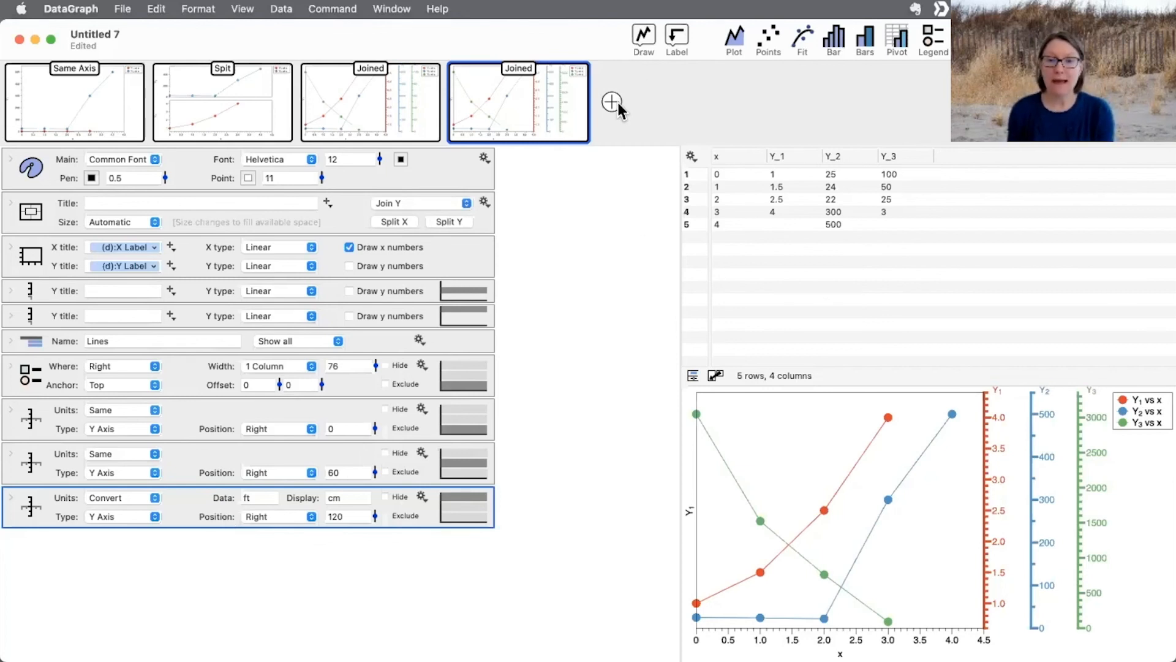
- Add a new blank graph after the last one and leave no data columns selected
{"action": "left_click", "coordinate": [747, 161]}
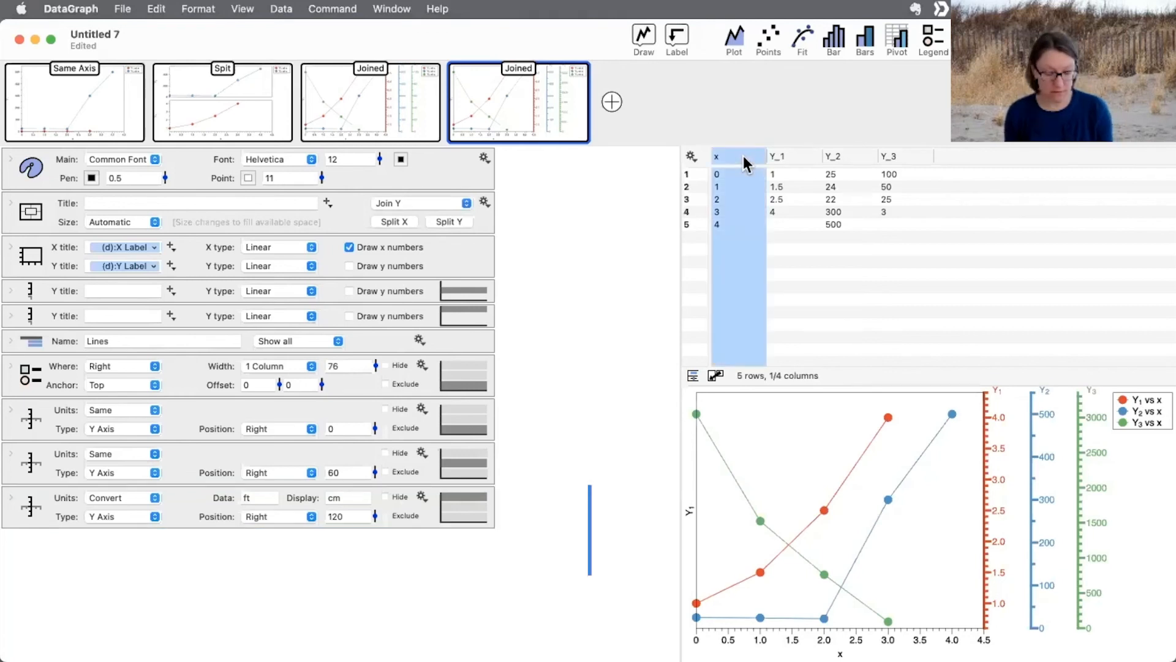
{"action": "left_click", "coordinate": [836, 157], "text": "super"}
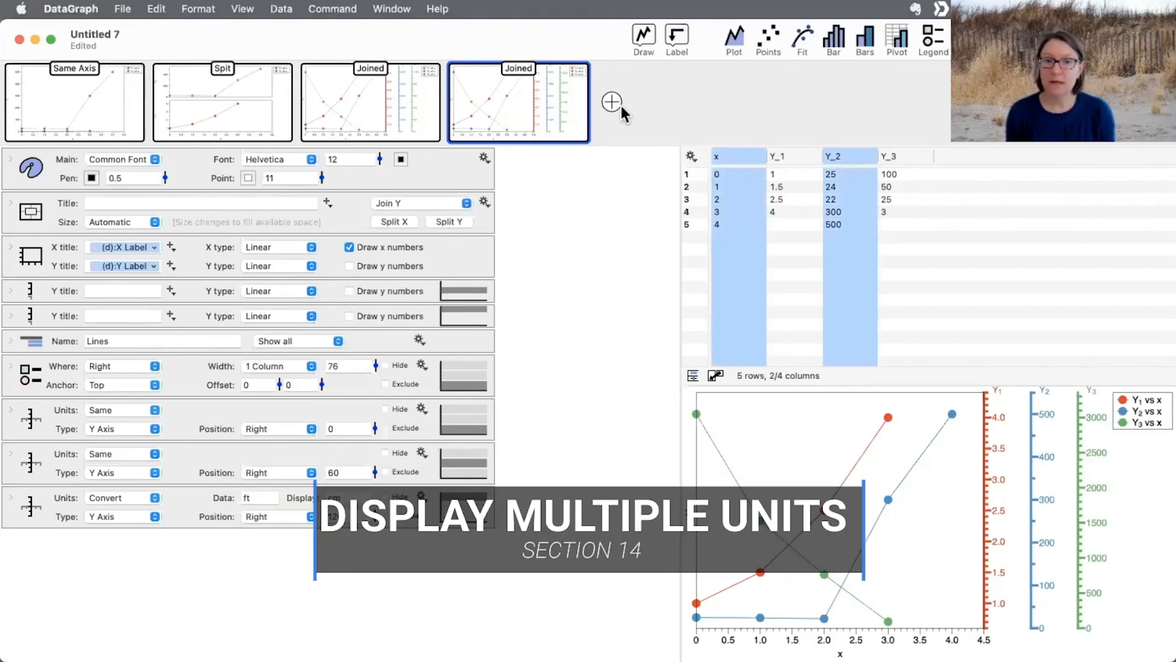
{"action": "left_click", "coordinate": [612, 101]}
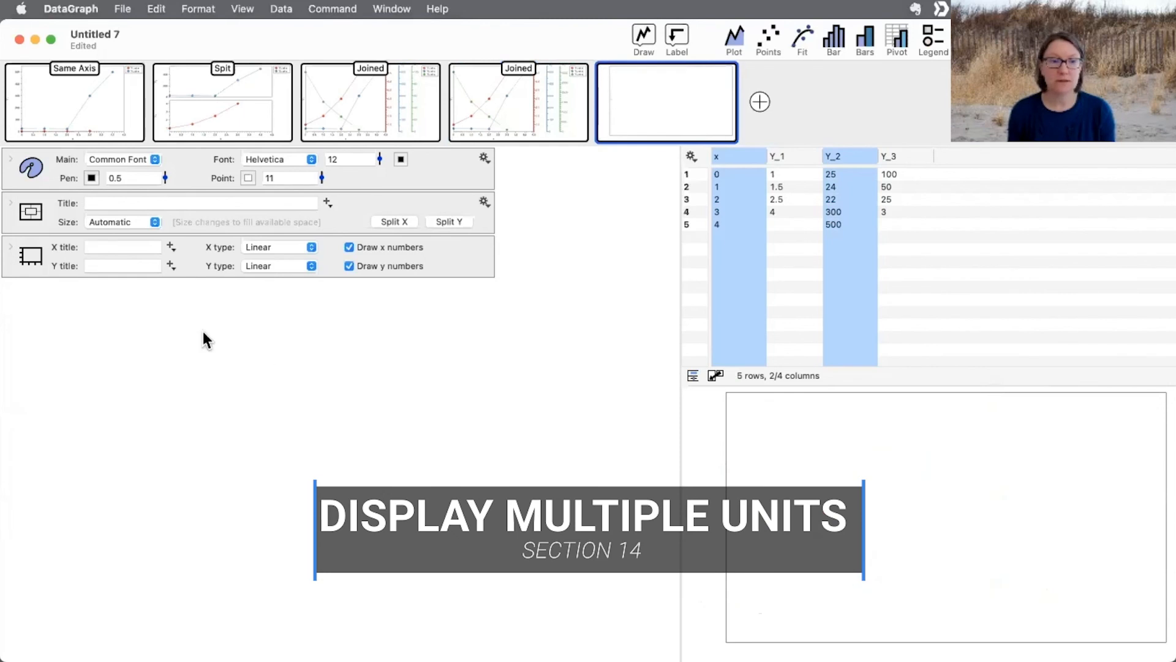
{"action": "left_click", "coordinate": [644, 42]}
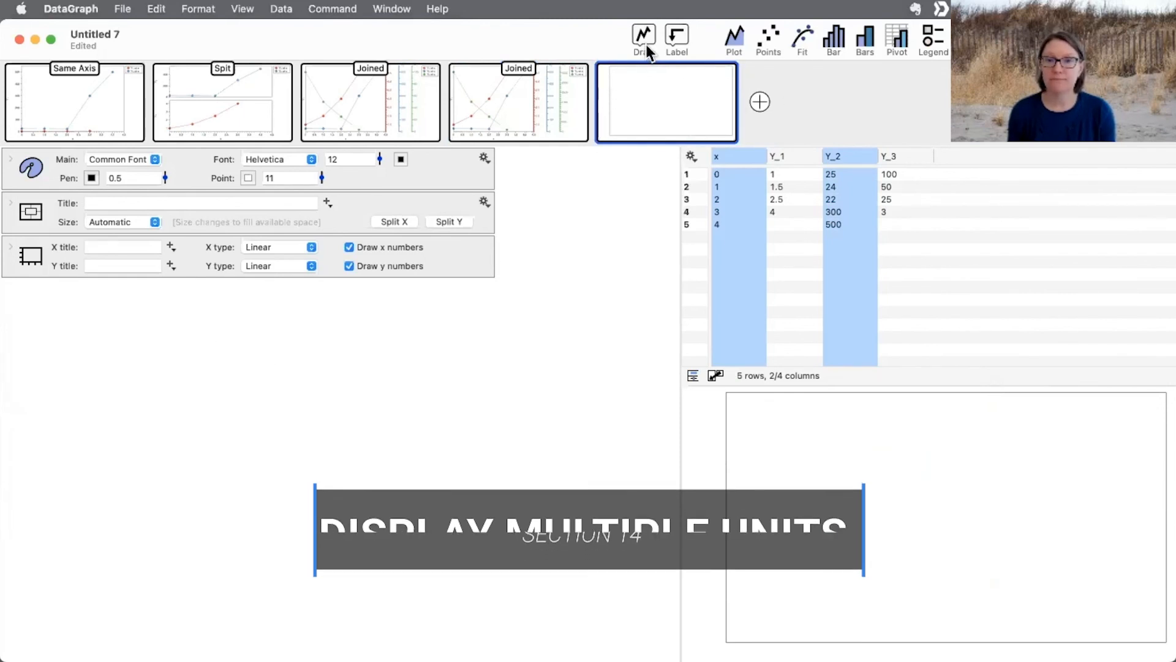
{"action": "left_click", "coordinate": [579, 260]}
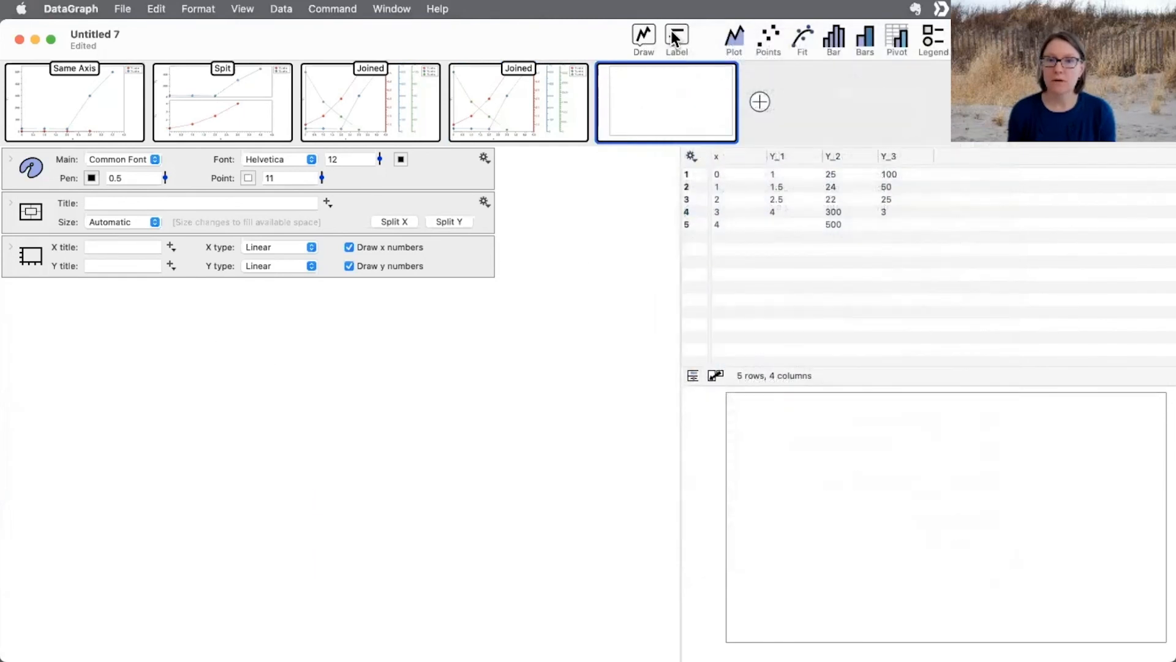
- Add a Plot command to the blank graph with x as X and Y_2 as Y
{"action": "left_click", "coordinate": [736, 39]}
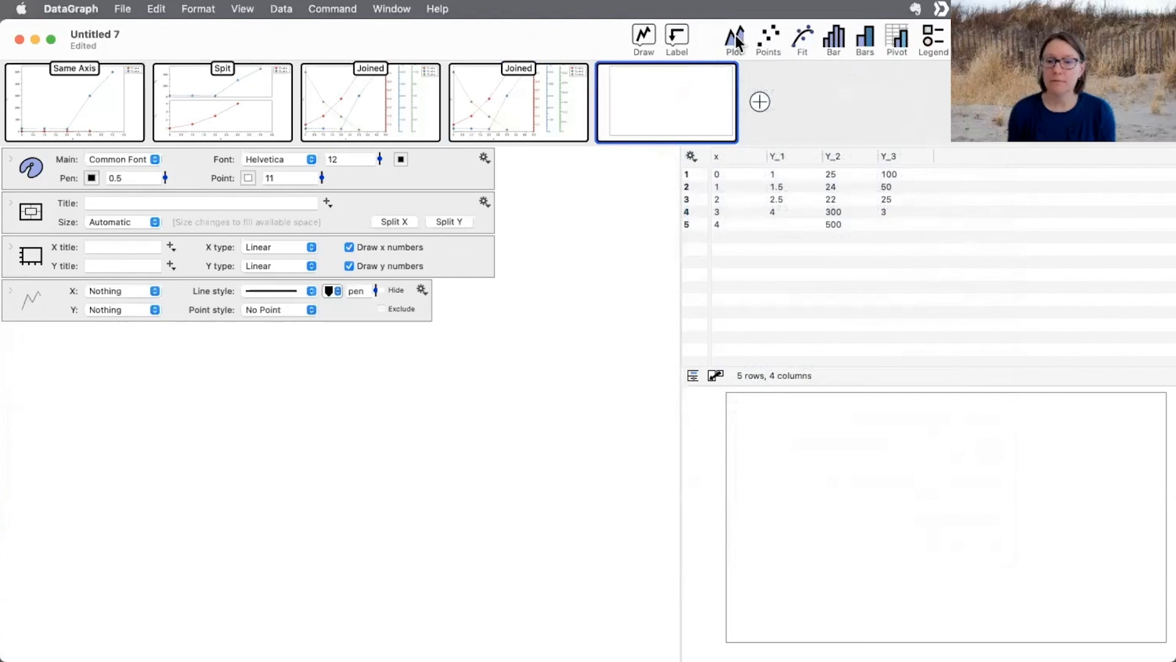
{"action": "left_click", "coordinate": [129, 292]}
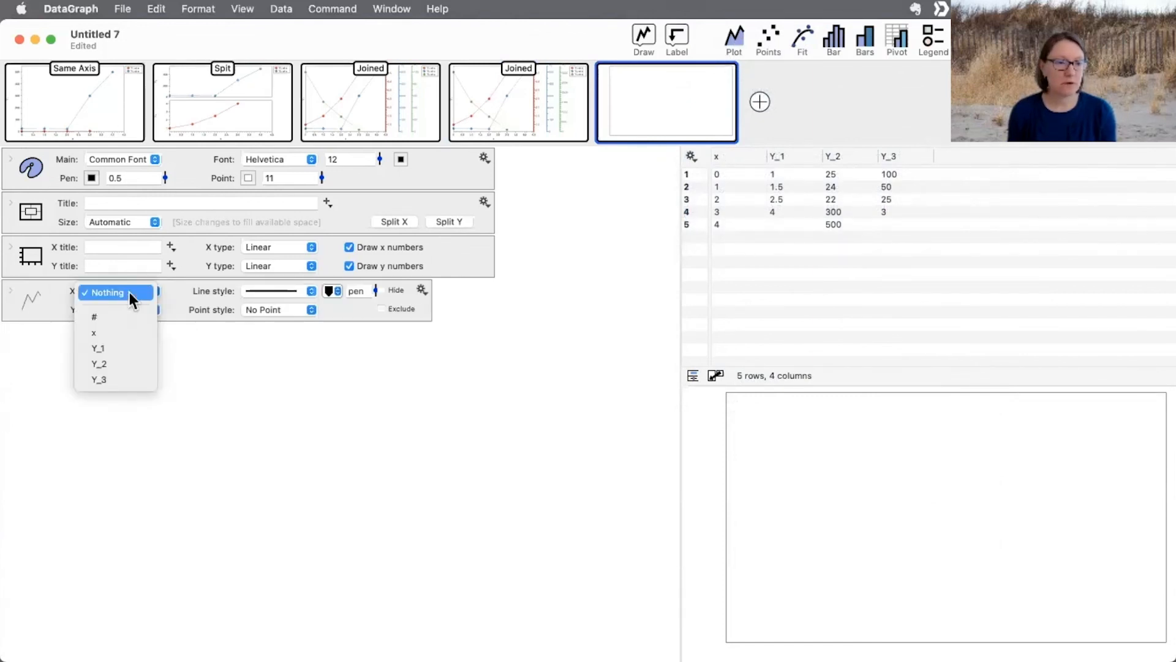
{"action": "left_click", "coordinate": [127, 332]}
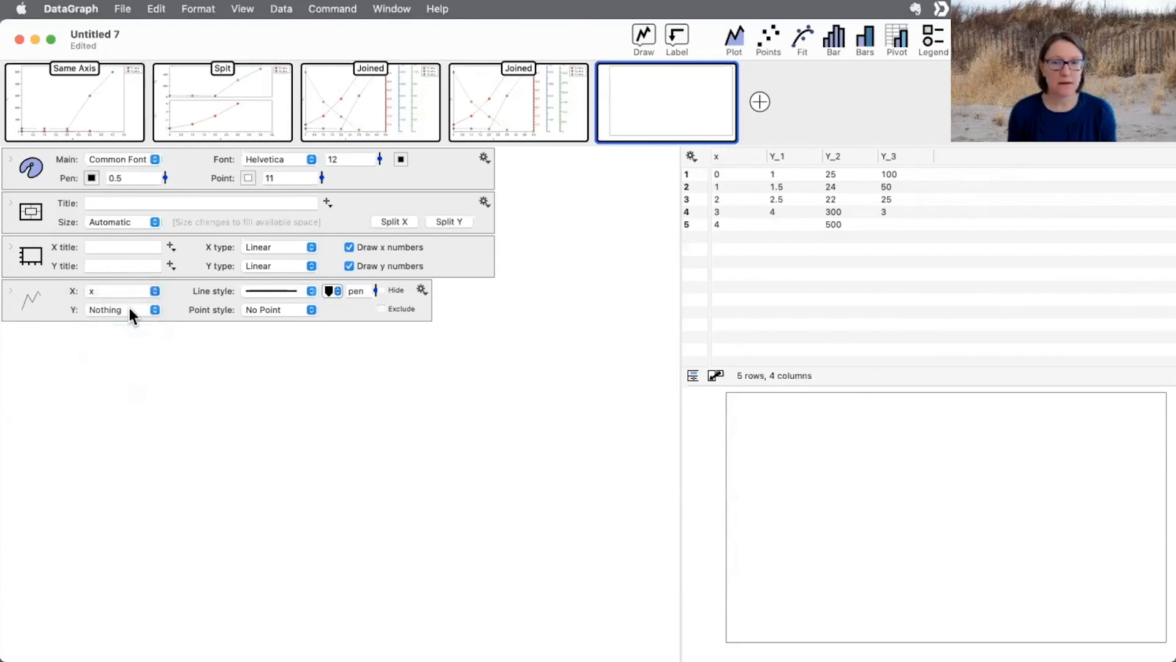
{"action": "left_click", "coordinate": [130, 309]}
{"action": "left_click", "coordinate": [119, 383]}
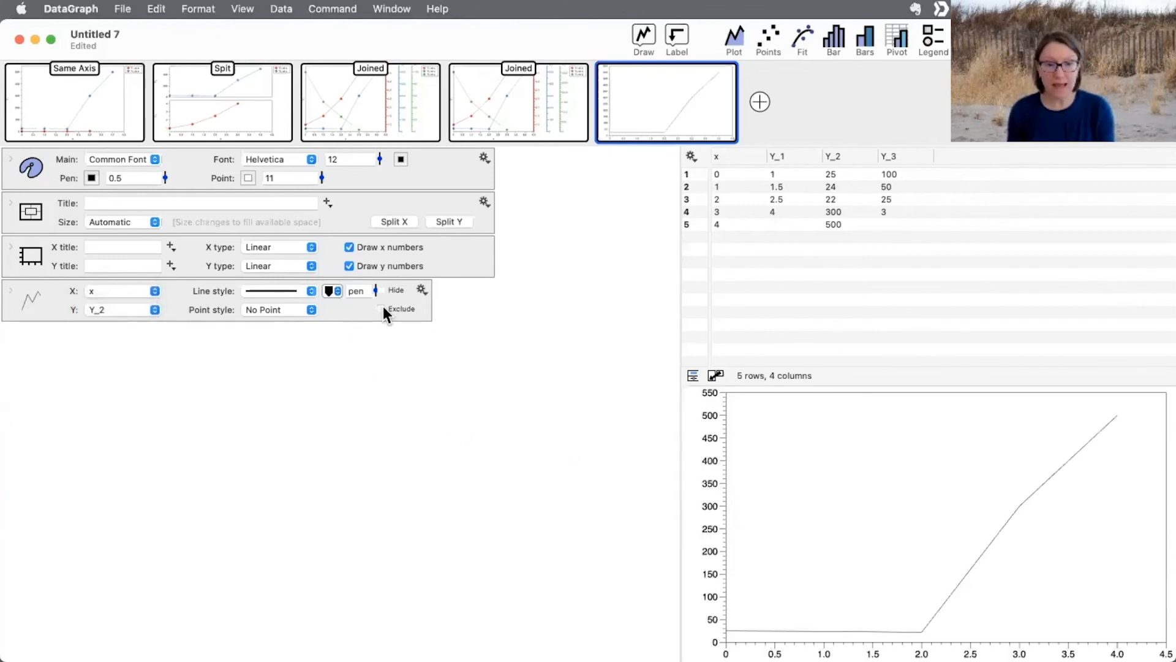
- Thicken the plot line to 5 and turn off the drawing of y numbers
{"action": "left_click_drag", "start_coordinate": [375, 291], "coordinate": [374, 263]}
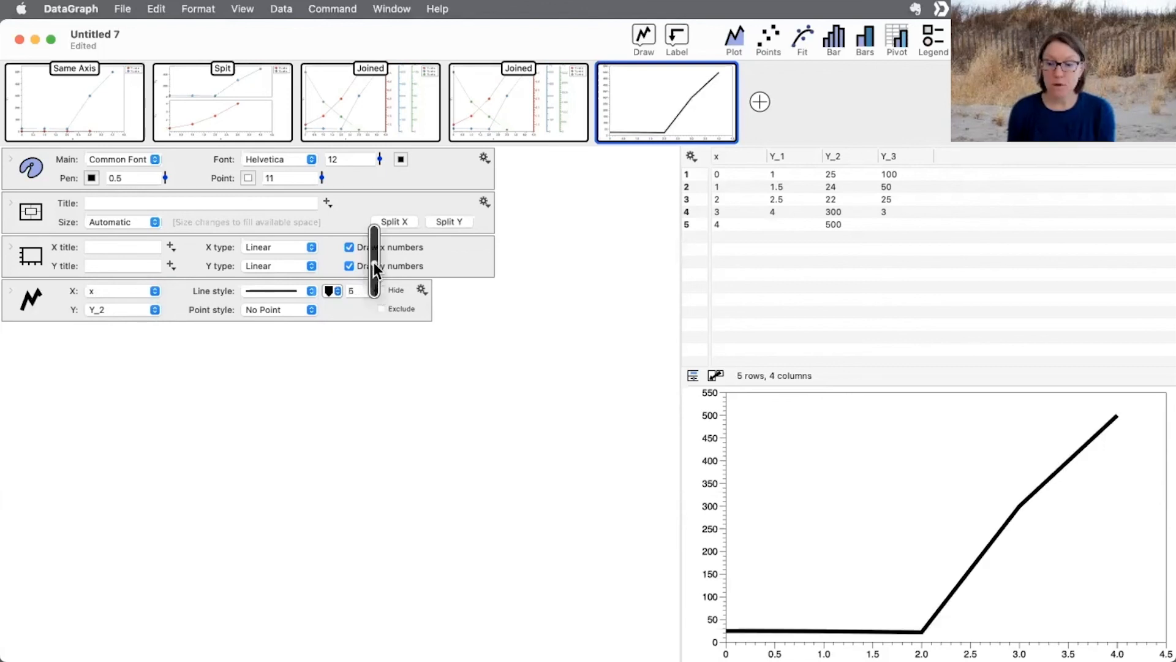
{"action": "left_click", "coordinate": [38, 307]}
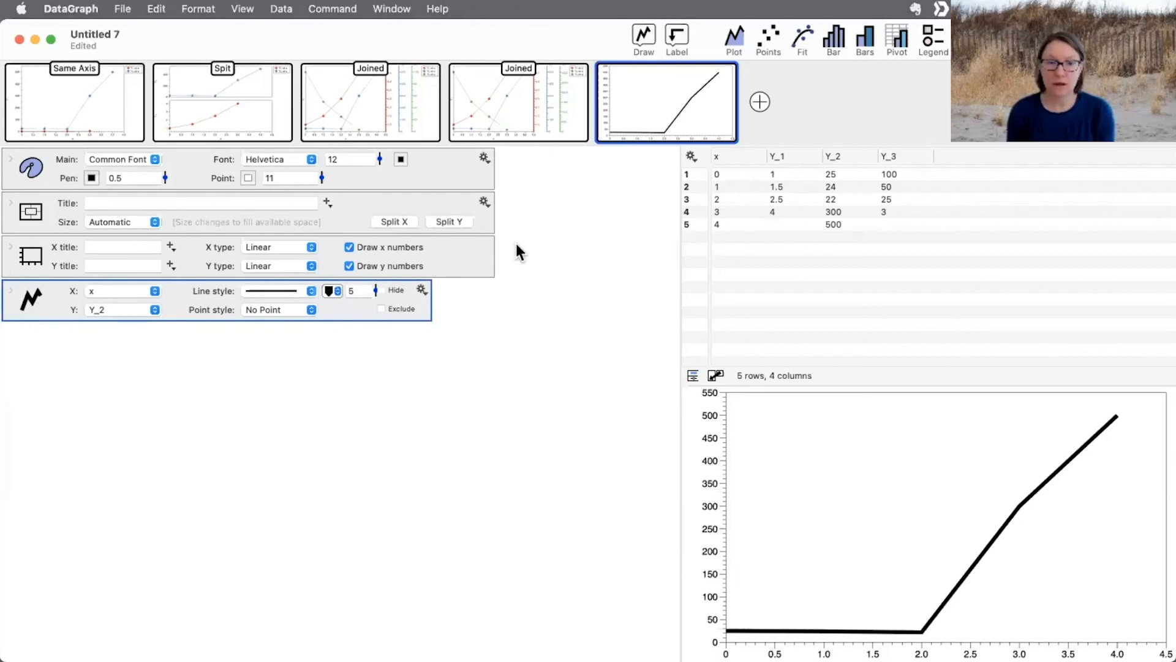
{"action": "left_click", "coordinate": [357, 270]}
- Add three Extra Axis commands to the new graph
{"action": "mouse_move", "coordinate": [686, 95]}
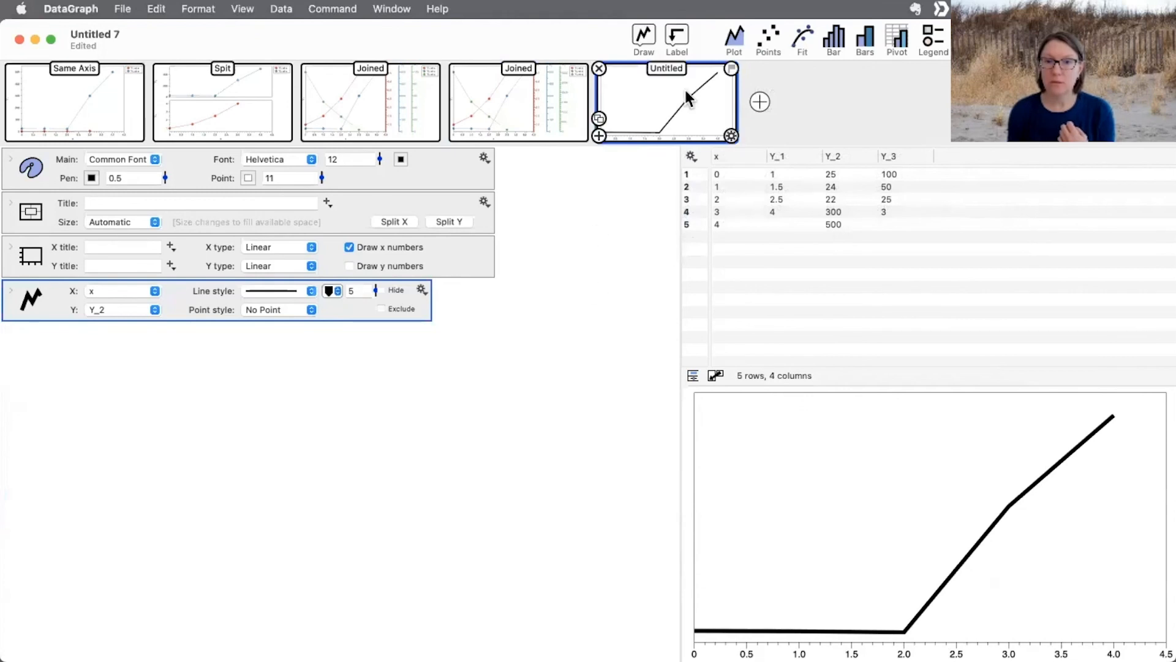
{"action": "left_click", "coordinate": [675, 41]}
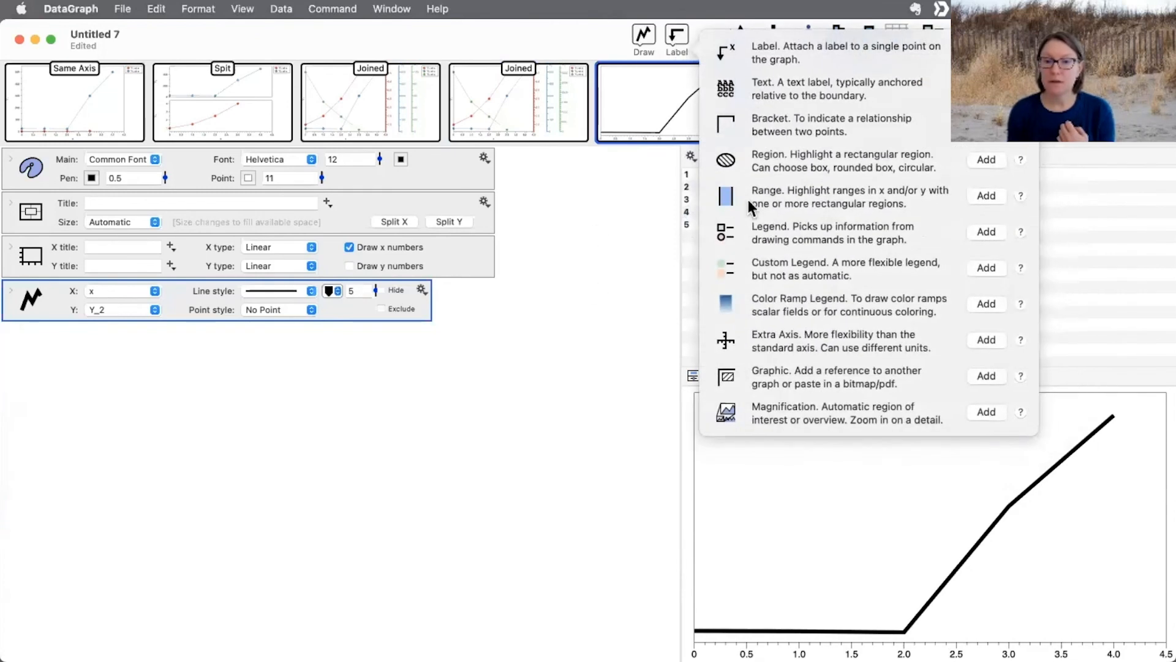
{"action": "left_click", "coordinate": [981, 341]}
{"action": "left_click", "coordinate": [982, 341]}
{"action": "left_click", "coordinate": [983, 340]}
{"action": "left_click", "coordinate": [599, 406]}
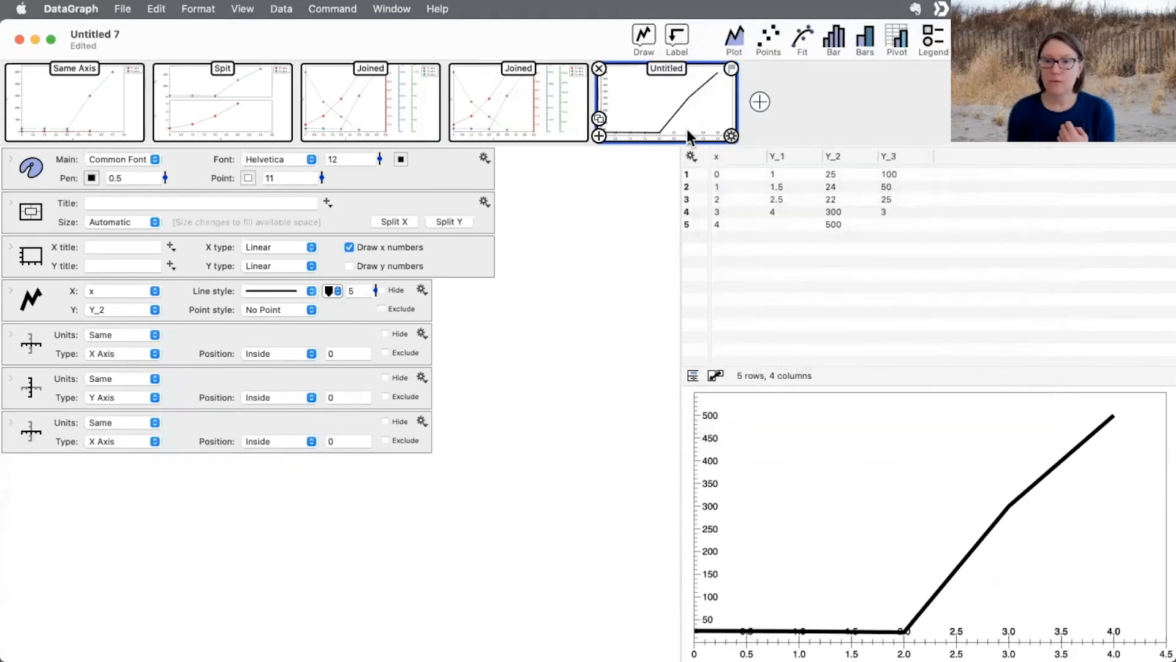
- Make all three extra axes Y axes
{"action": "left_click", "coordinate": [119, 354]}
{"action": "left_click", "coordinate": [115, 372]}
{"action": "left_click", "coordinate": [123, 398]}
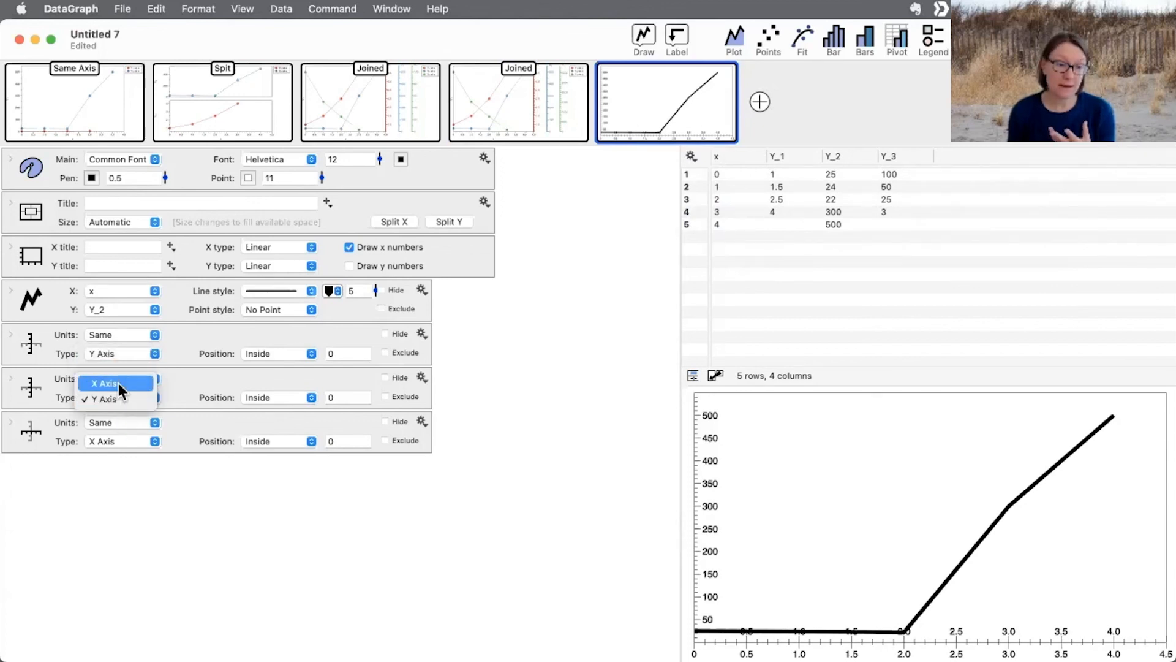
{"action": "left_click", "coordinate": [118, 383]}
{"action": "left_click", "coordinate": [116, 396]}
{"action": "left_click", "coordinate": [113, 414]}
{"action": "left_click", "coordinate": [115, 440]}
{"action": "left_click", "coordinate": [116, 457]}
- Set the position of the second and third extra axes to Right
{"action": "left_click", "coordinate": [342, 398]}
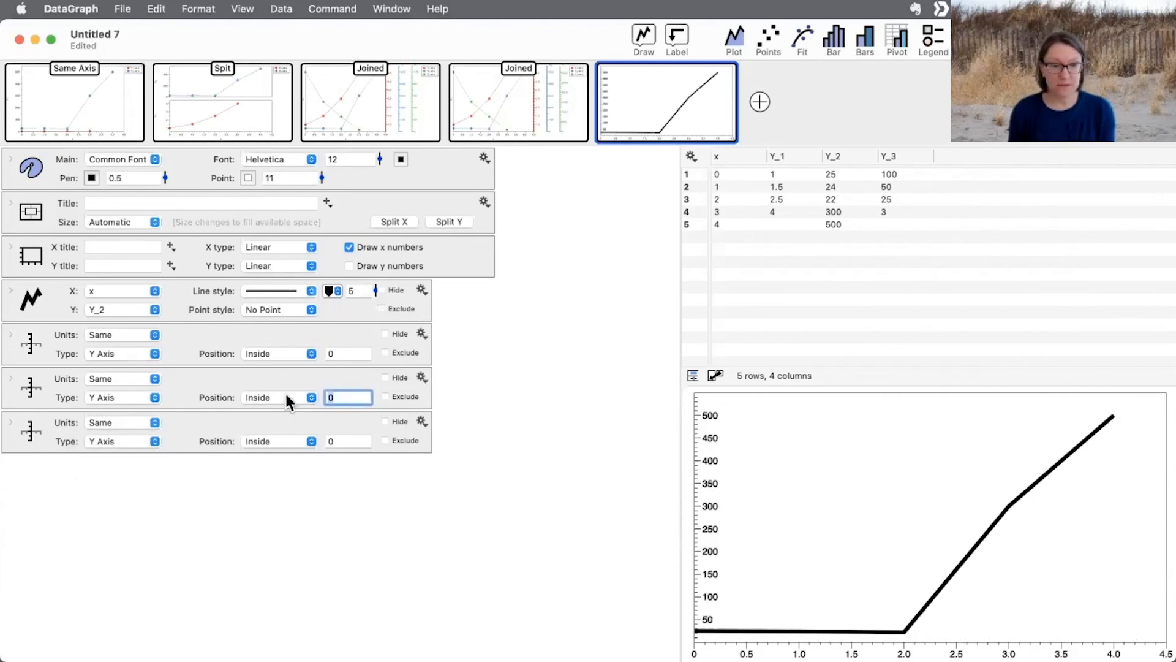
{"action": "left_click", "coordinate": [286, 399]}
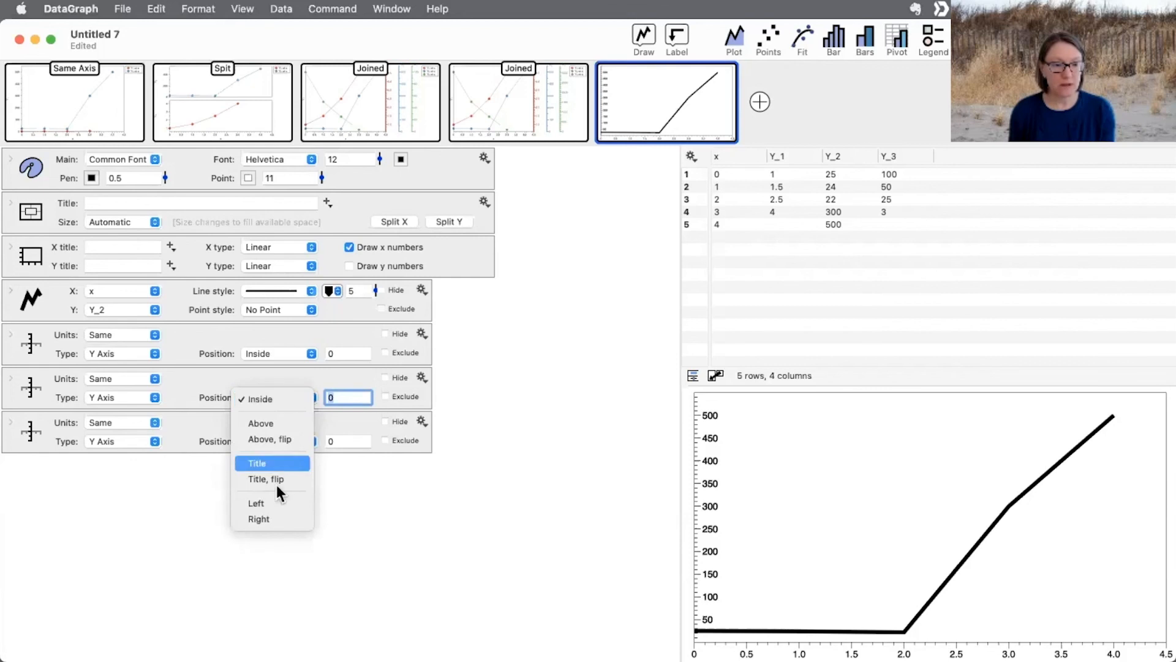
{"action": "left_click", "coordinate": [273, 518]}
{"action": "left_click", "coordinate": [273, 440]}
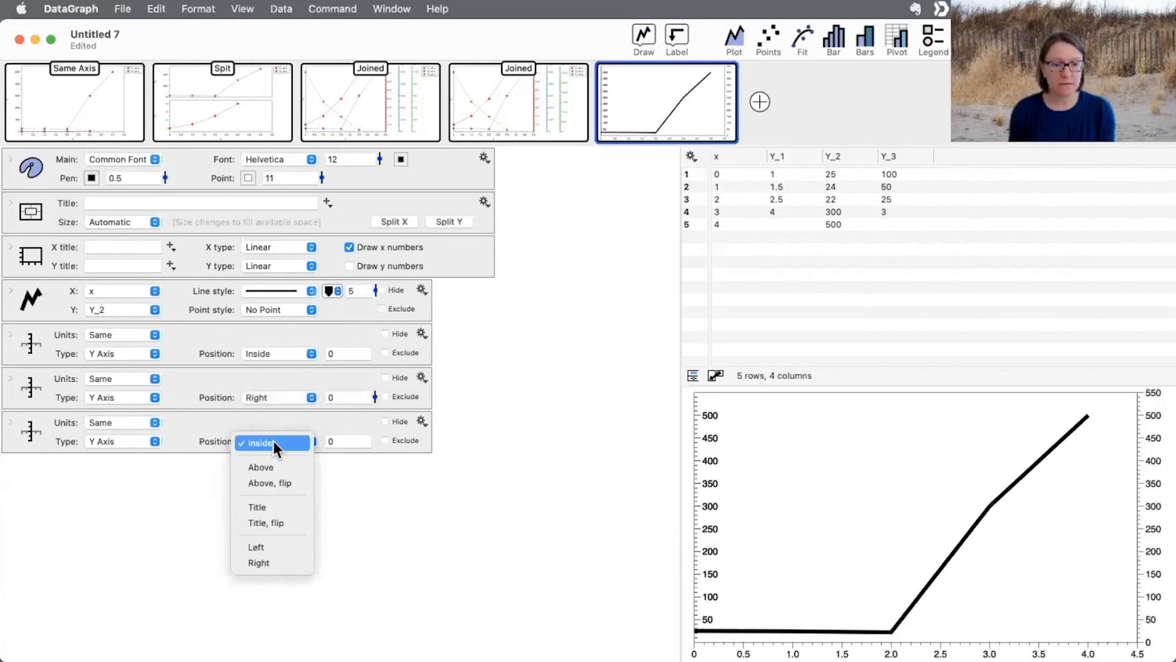
{"action": "left_click", "coordinate": [278, 558]}
- Offset the second extra axis by 60 and the third extra axis by 120
{"action": "left_click", "coordinate": [339, 397]}
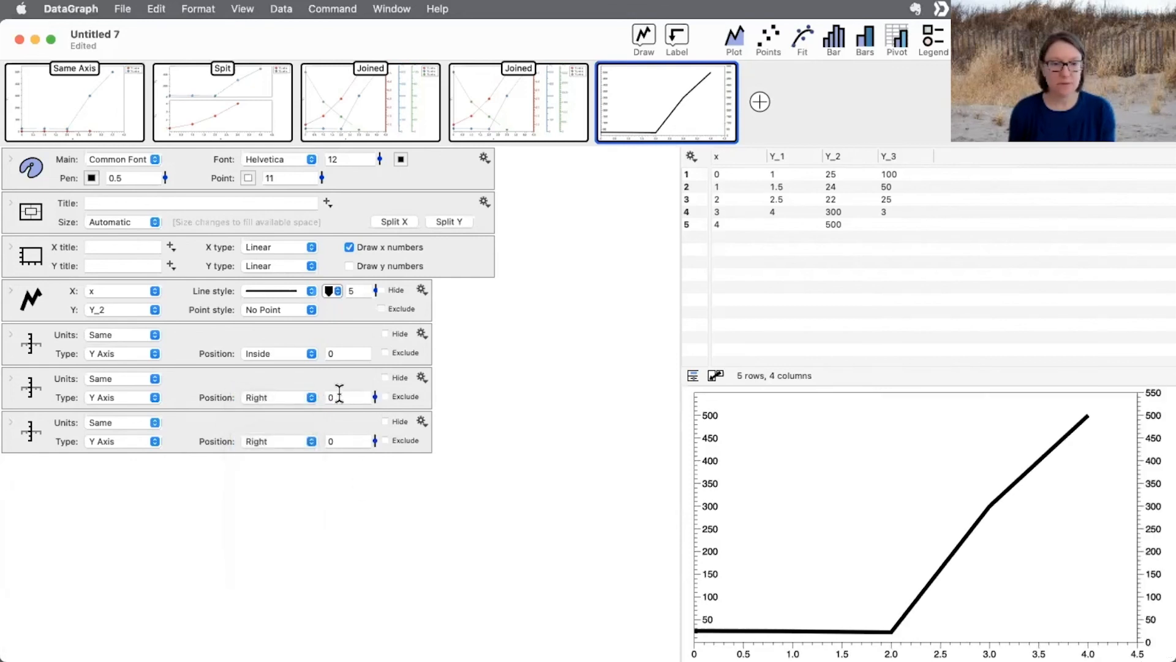
{"action": "type", "text": "5"}
{"action": "key", "text": "BackSpace"}
{"action": "type", "text": "60"}
{"action": "key", "text": "Return"}
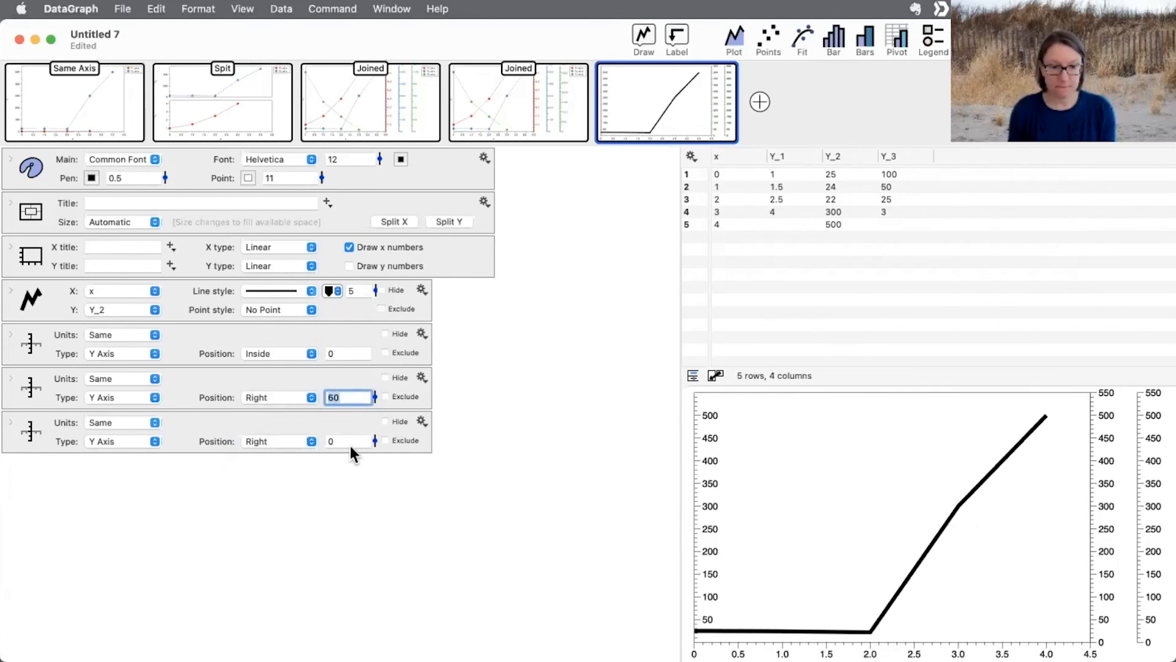
{"action": "left_click", "coordinate": [351, 443]}
{"action": "type", "text": "120"}
{"action": "key", "text": "Return"}
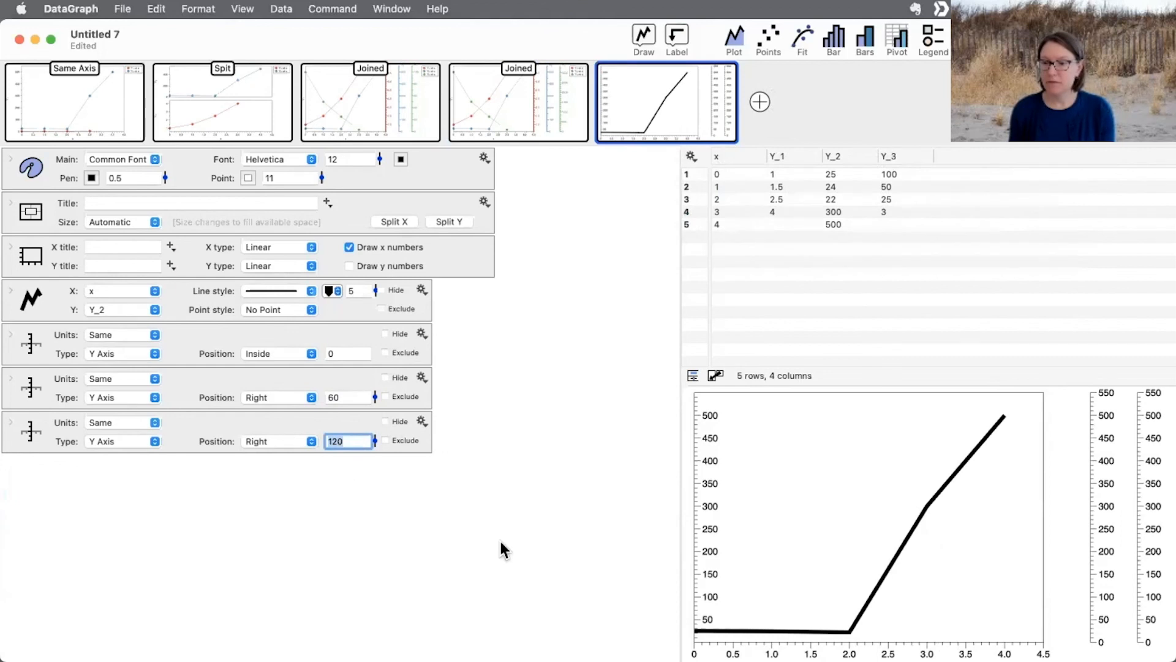
{"action": "left_click", "coordinate": [497, 485]}
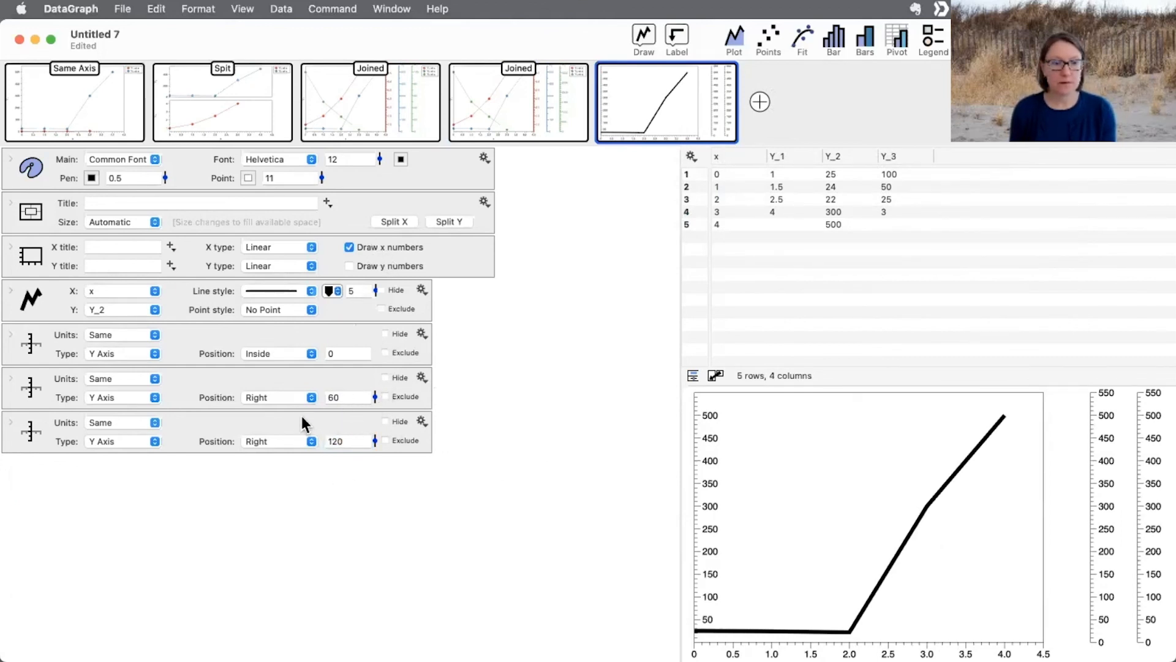
- Set the position of the first extra axis to Right
{"action": "left_click", "coordinate": [282, 398]}
{"action": "left_click", "coordinate": [281, 398]}
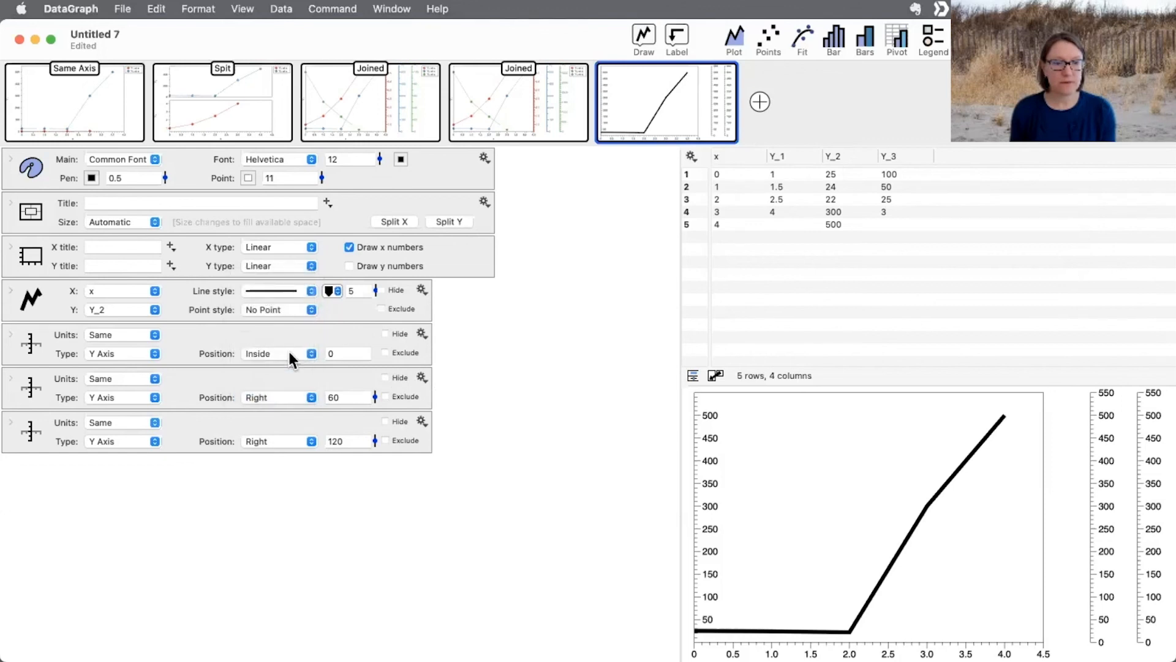
{"action": "left_click", "coordinate": [293, 360]}
{"action": "left_click", "coordinate": [276, 478]}
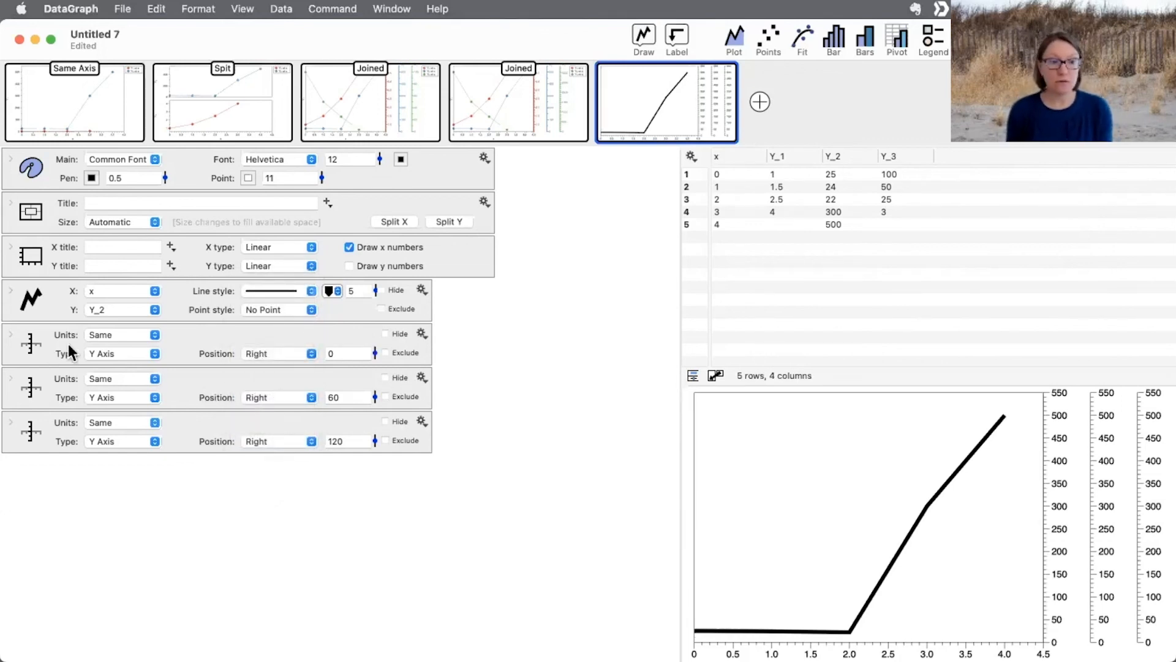
- Switch the first two extra axes to Convert units, converting the second from cm data to m display
{"action": "left_click", "coordinate": [115, 332]}
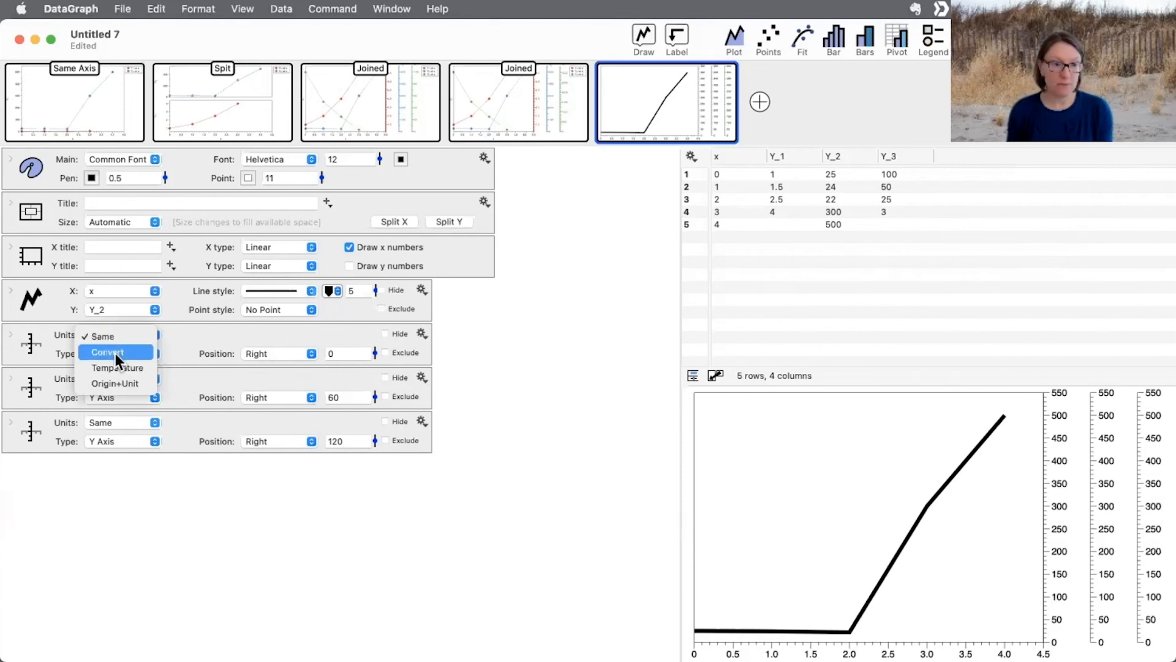
{"action": "left_click", "coordinate": [115, 353]}
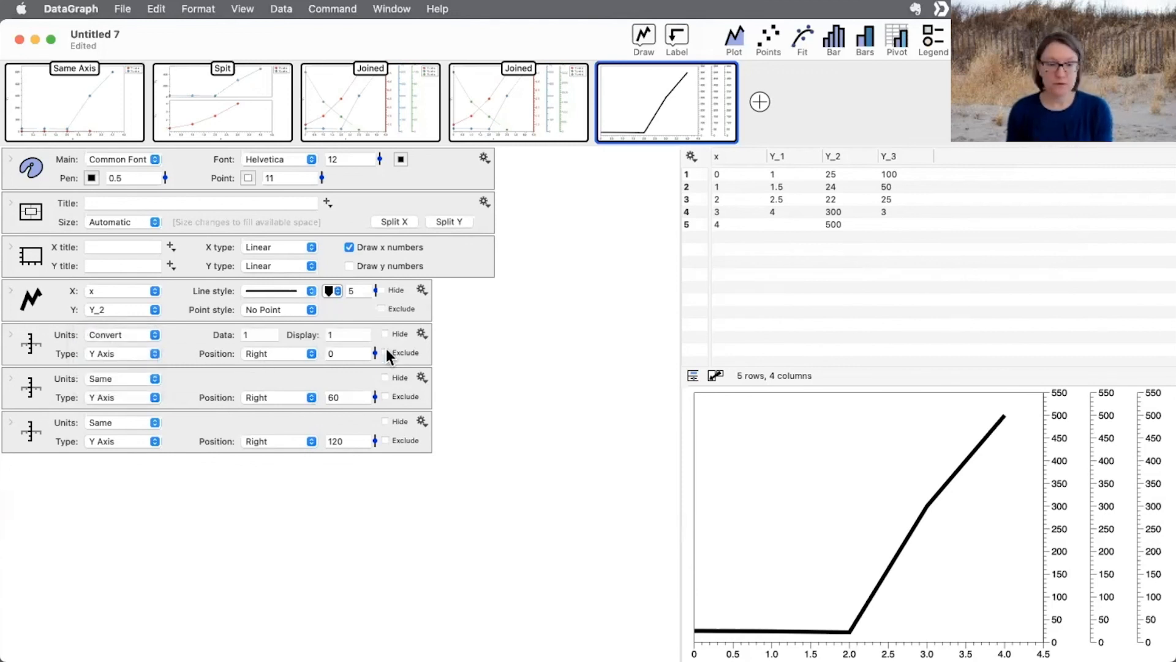
{"action": "left_click", "coordinate": [117, 378]}
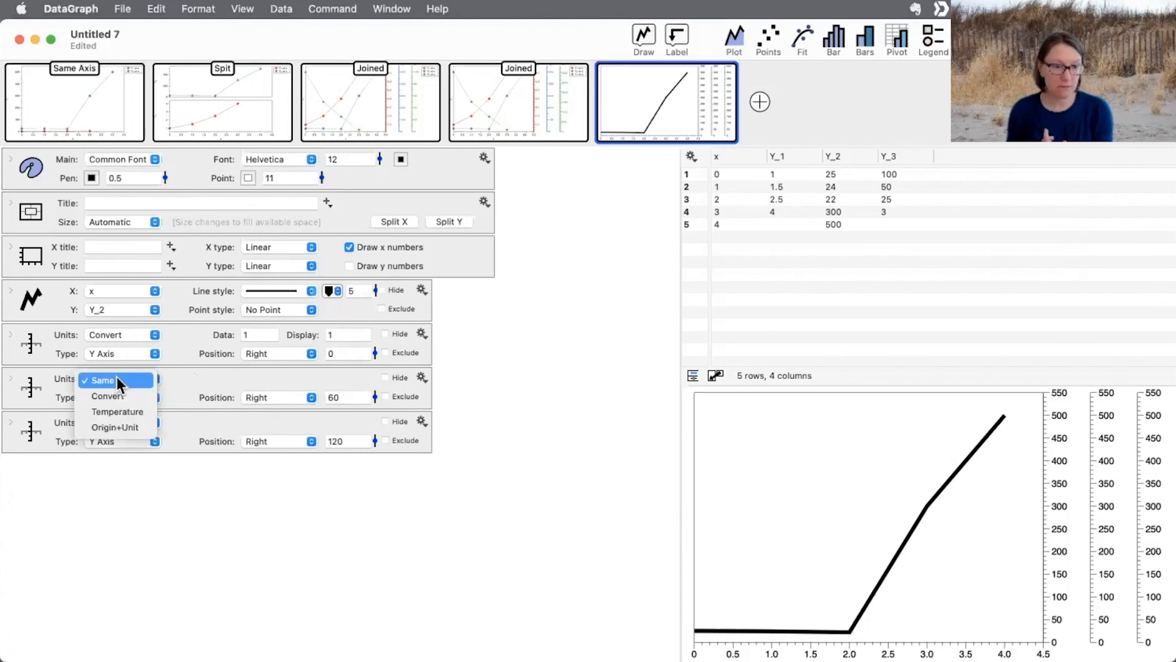
{"action": "left_click", "coordinate": [117, 396]}
{"action": "left_click", "coordinate": [264, 378]}
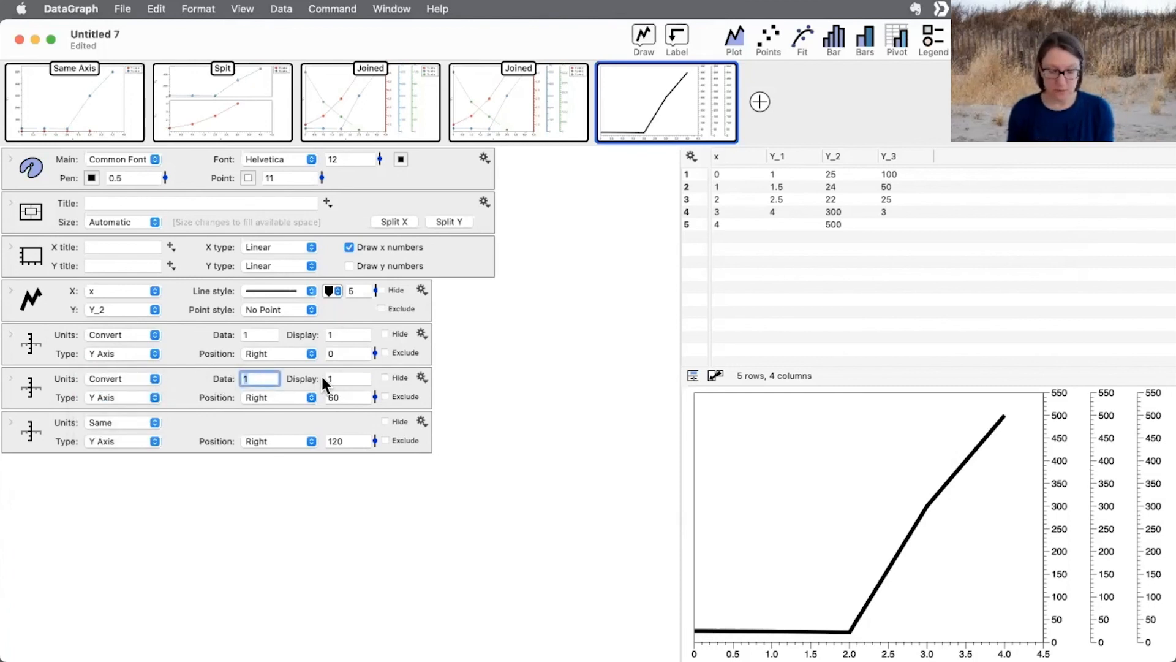
{"action": "type", "text": "cm"}
{"action": "key", "text": "Tab"}
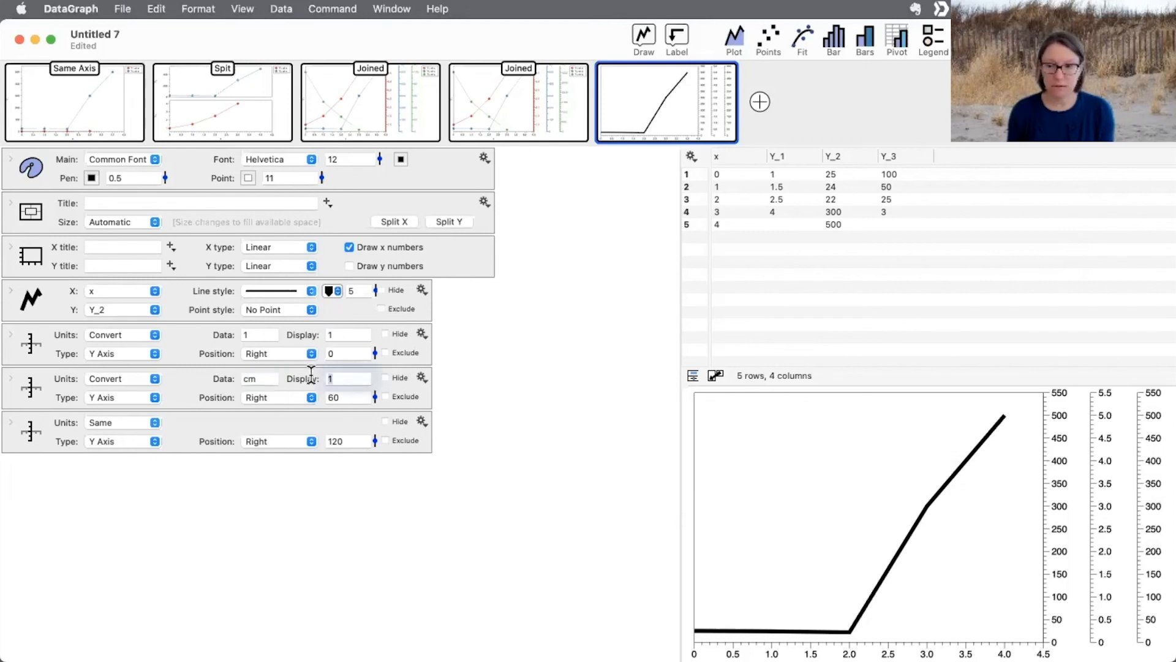
{"action": "type", "text": "m"}
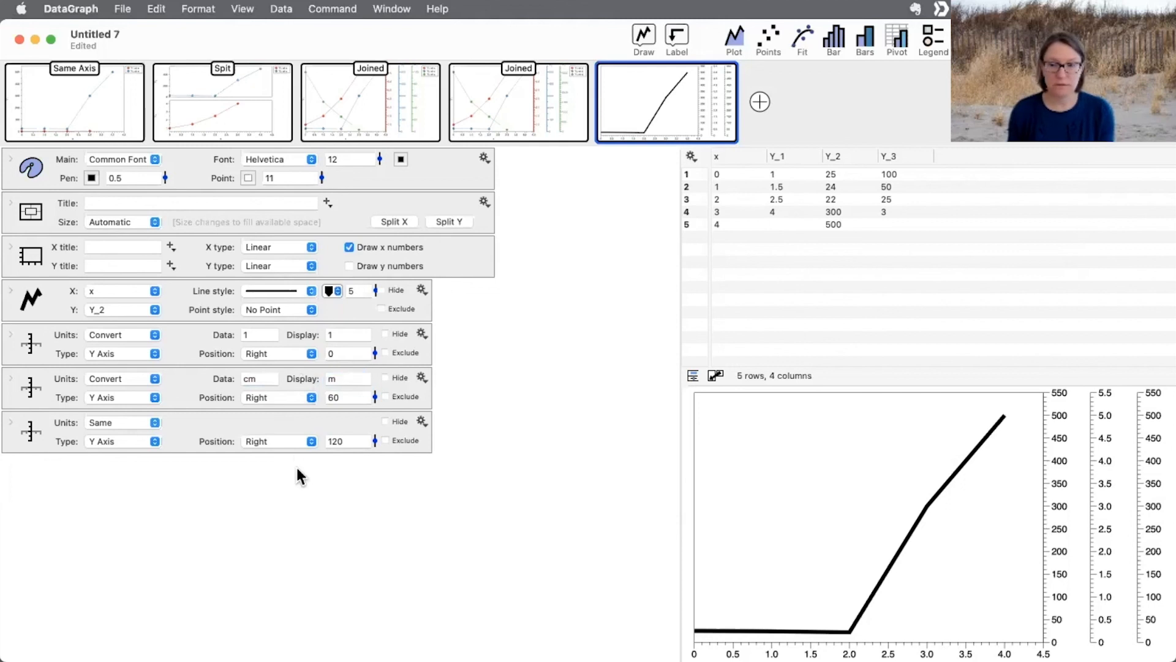
- Switch the third extra axis to Convert units, with cm as the data unit and in as the display unit
{"action": "left_click", "coordinate": [120, 423]}
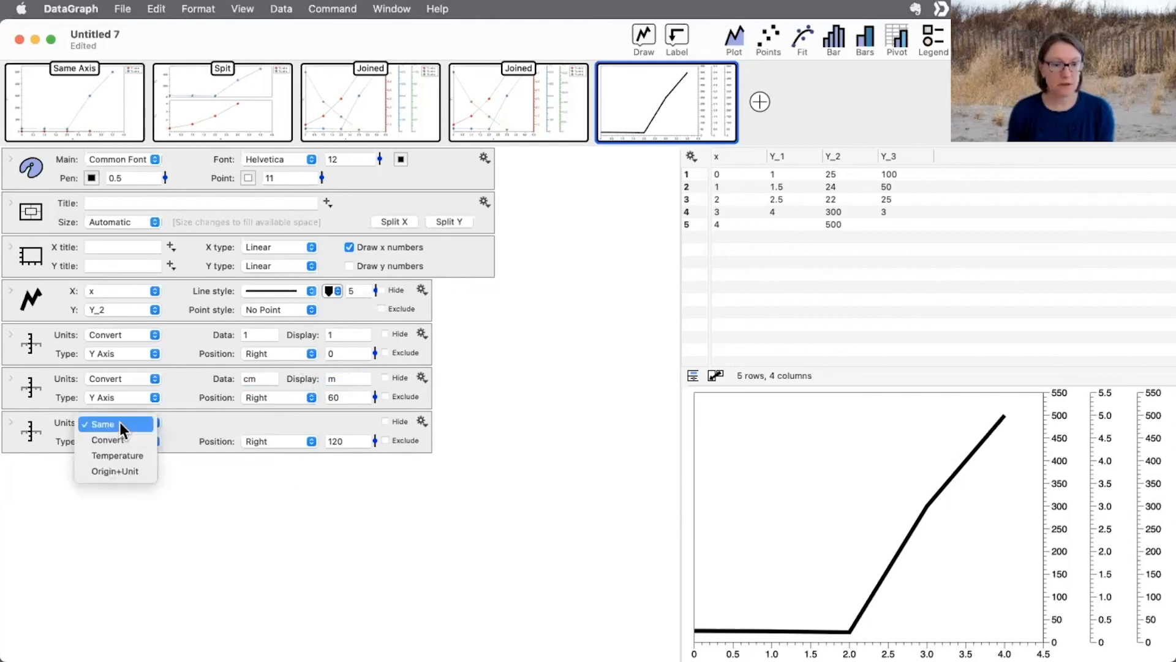
{"action": "left_click", "coordinate": [130, 440]}
{"action": "left_click", "coordinate": [264, 422]}
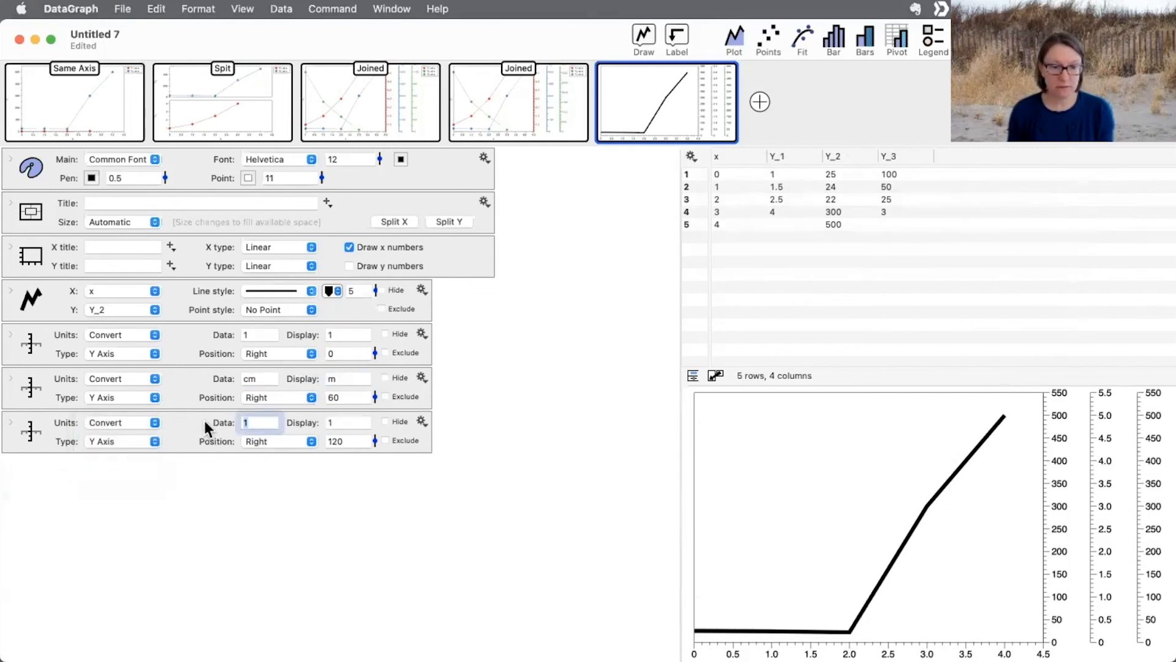
{"action": "type", "text": "cm"}
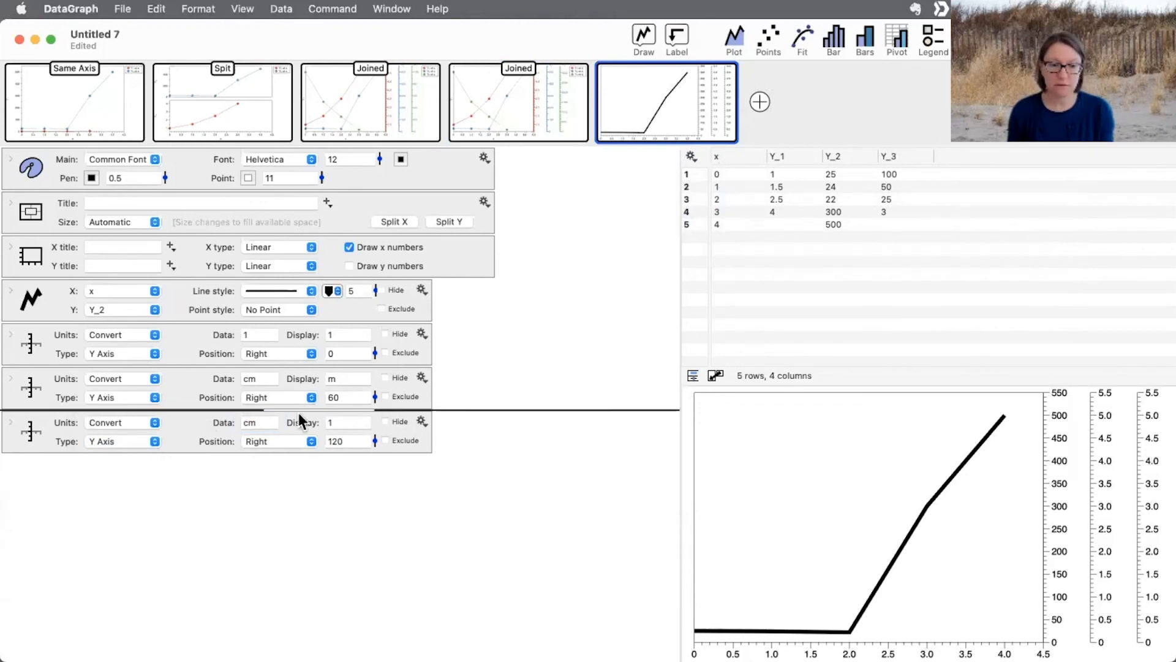
{"action": "key", "text": "Tab"}
{"action": "type", "text": "in"}
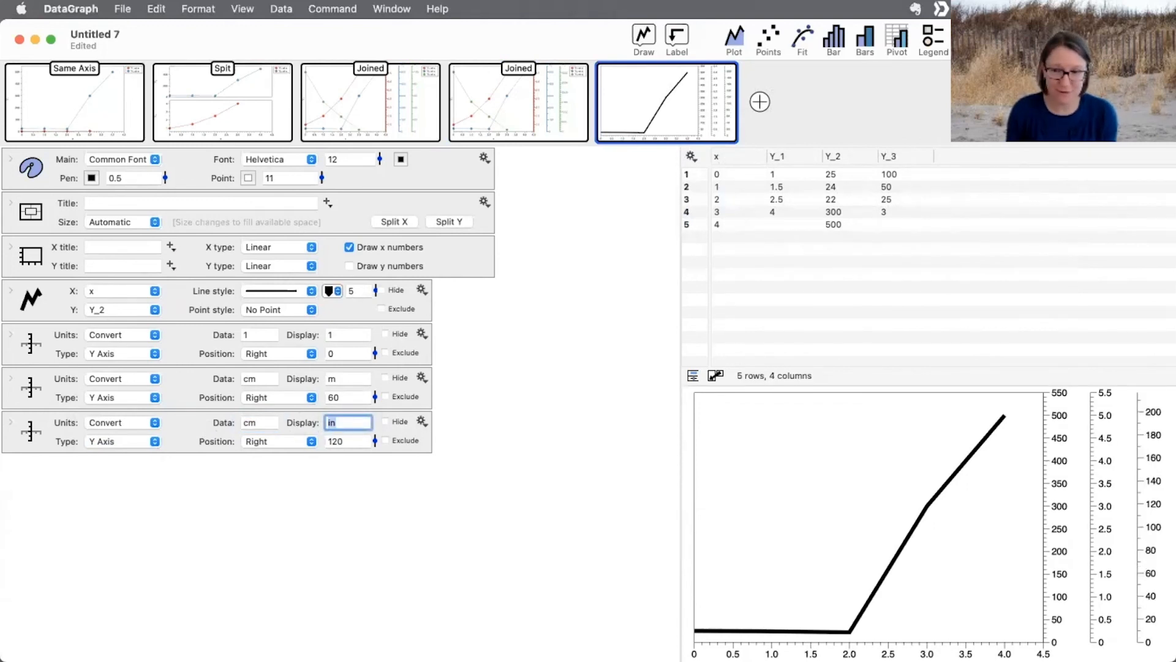
{"action": "key", "text": "Return"}
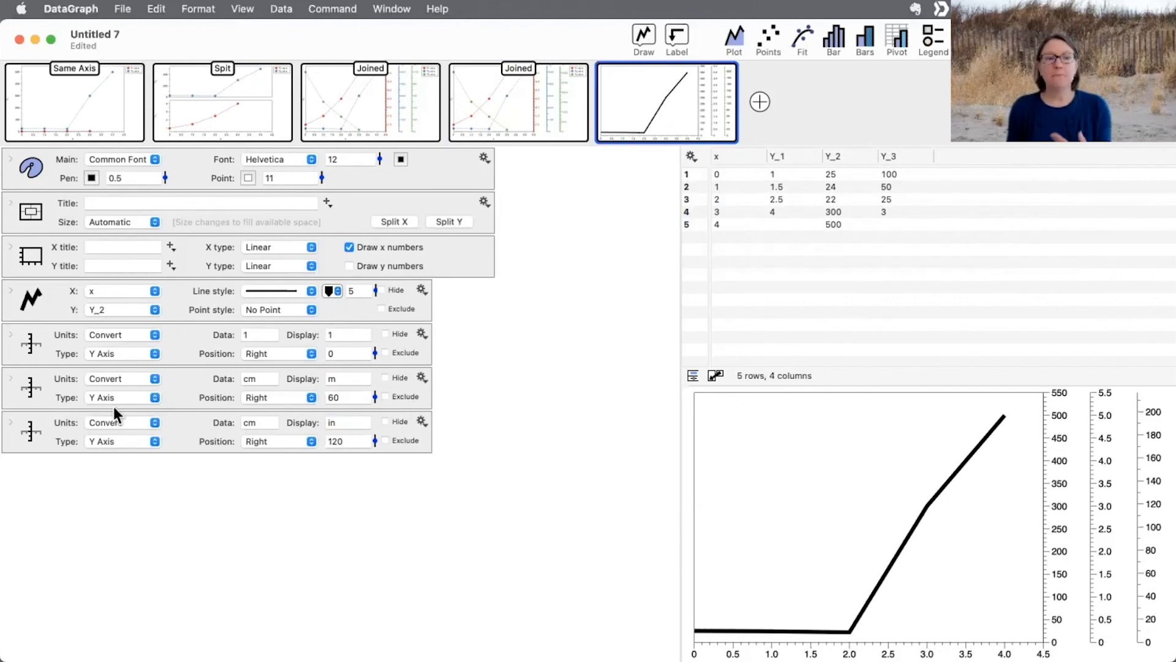
- Label the second extra axis m at its end and shift the label by 4
{"action": "left_click", "coordinate": [12, 379]}
{"action": "left_click", "coordinate": [104, 458]}
{"action": "type", "text": "m"}
{"action": "left_click", "coordinate": [208, 538]}
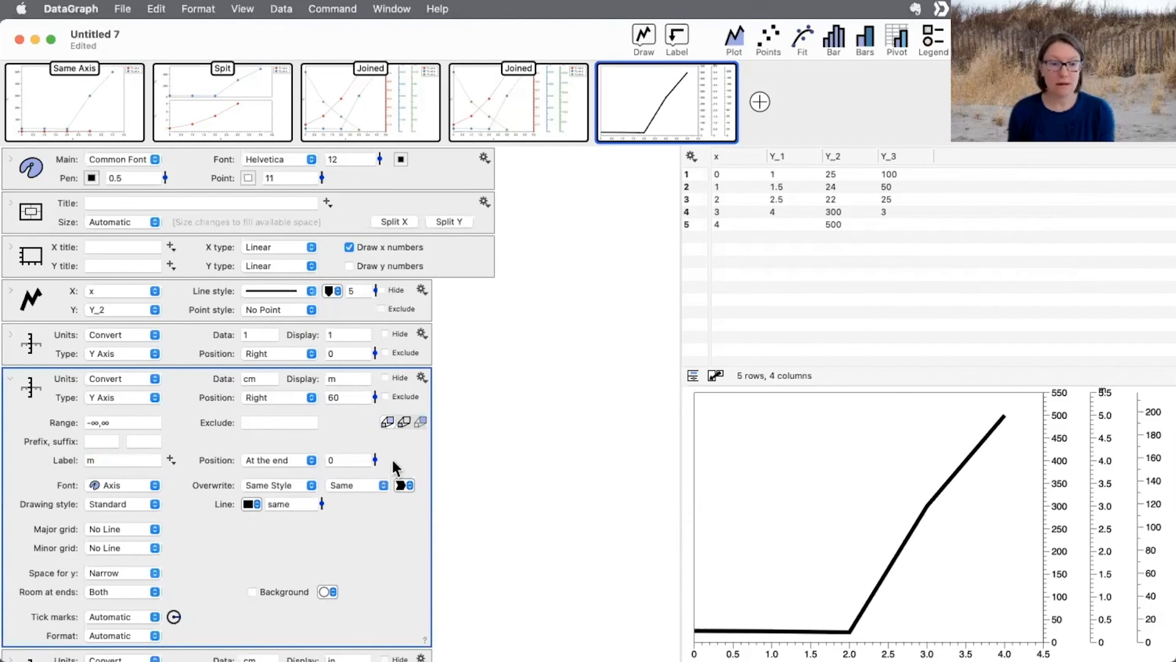
{"action": "mouse_move", "coordinate": [375, 460]}
{"action": "left_mouse_down"}
{"action": "mouse_move", "coordinate": [373, 439]}
{"action": "mouse_move", "coordinate": [370, 453]}
{"action": "left_mouse_up"}
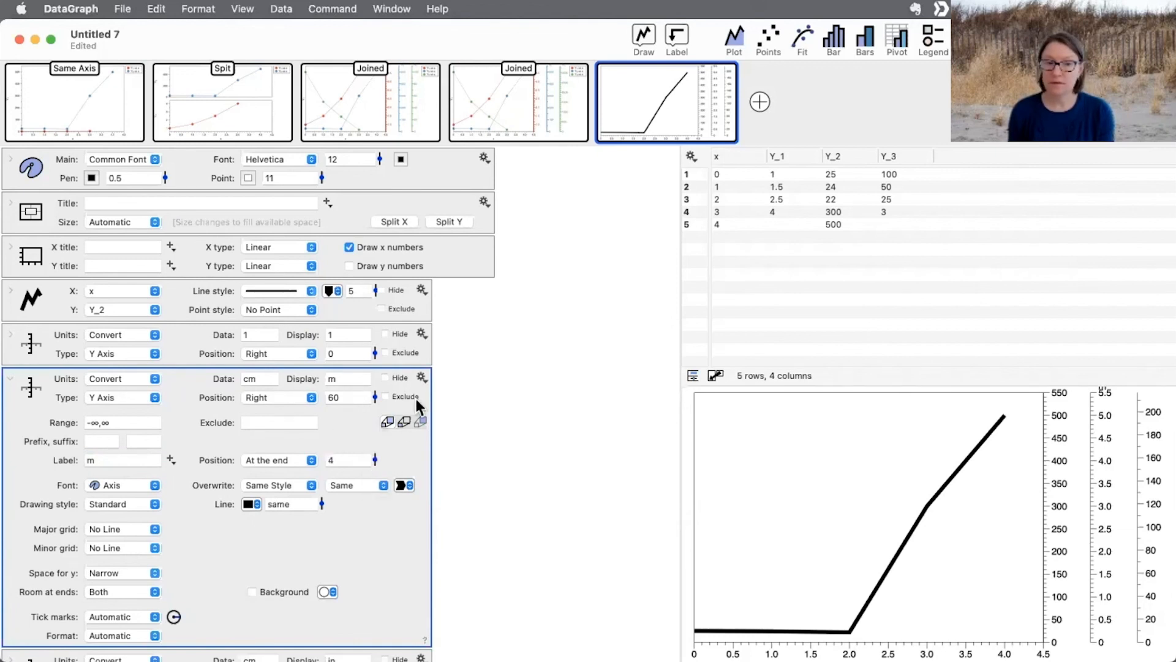
{"action": "left_click", "coordinate": [9, 383]}
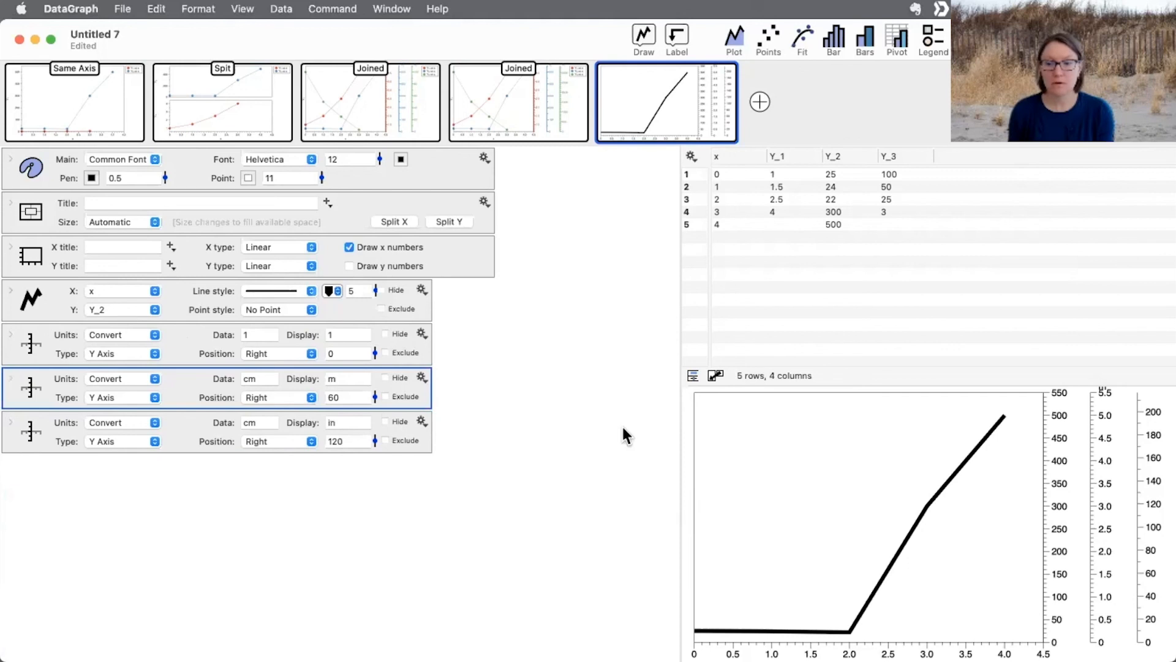
- Use a Specified graph size of 5in,3in and set the margin above, trying 2cm before settling on 1cm
{"action": "left_click", "coordinate": [99, 222]}
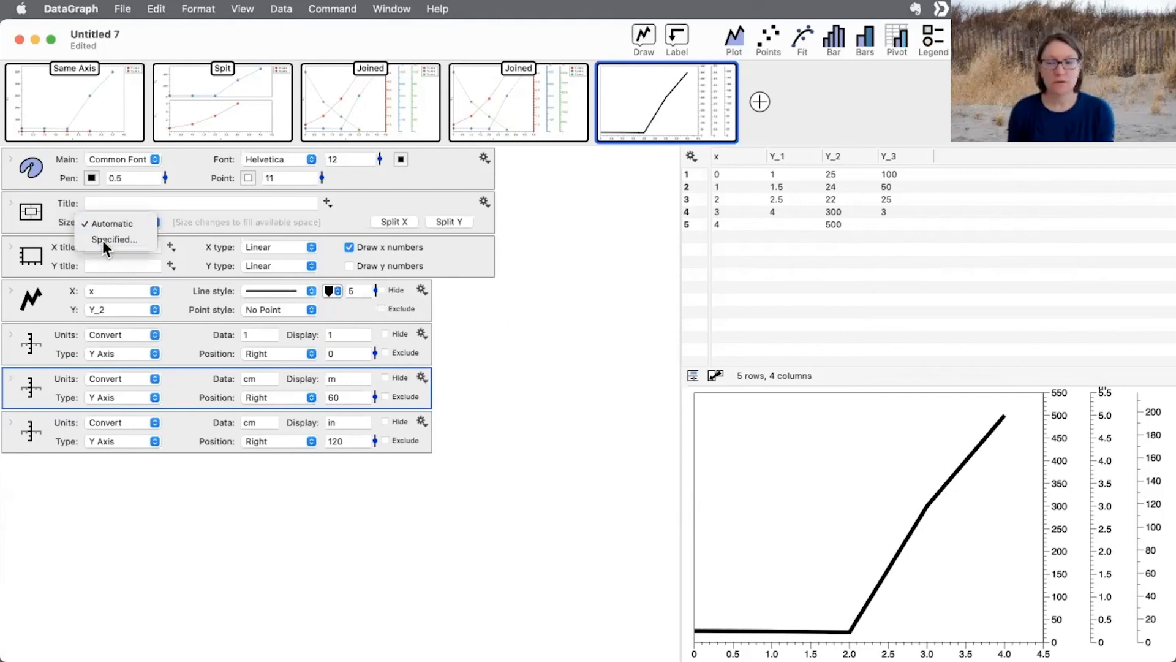
{"action": "left_click", "coordinate": [102, 240]}
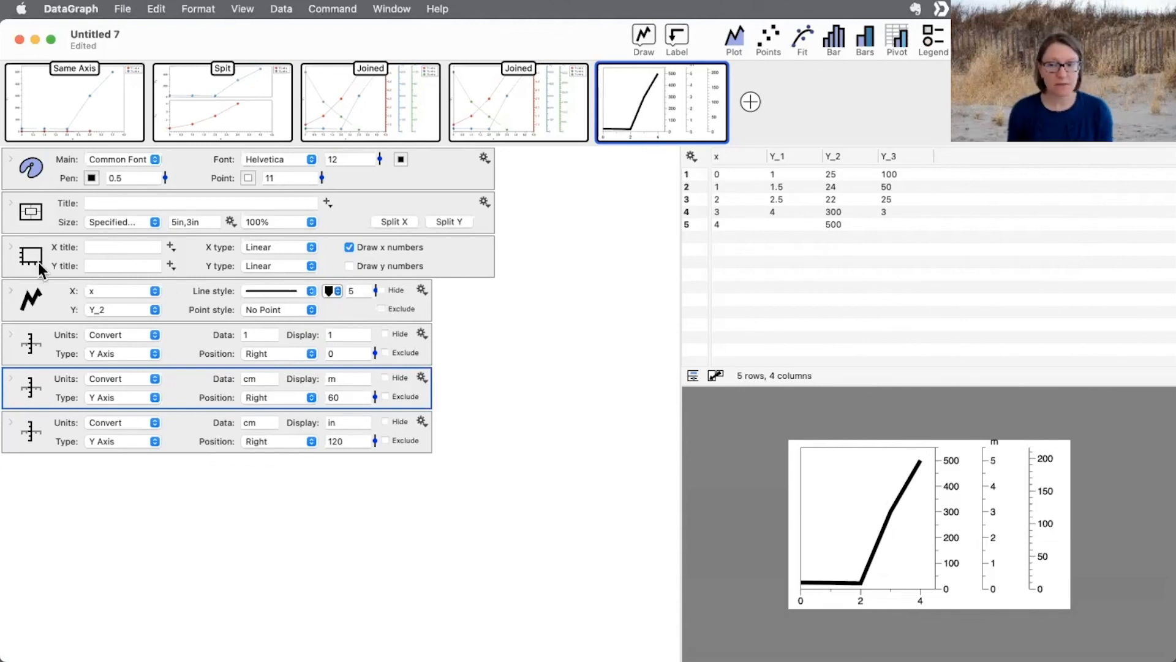
{"action": "left_click", "coordinate": [10, 206]}
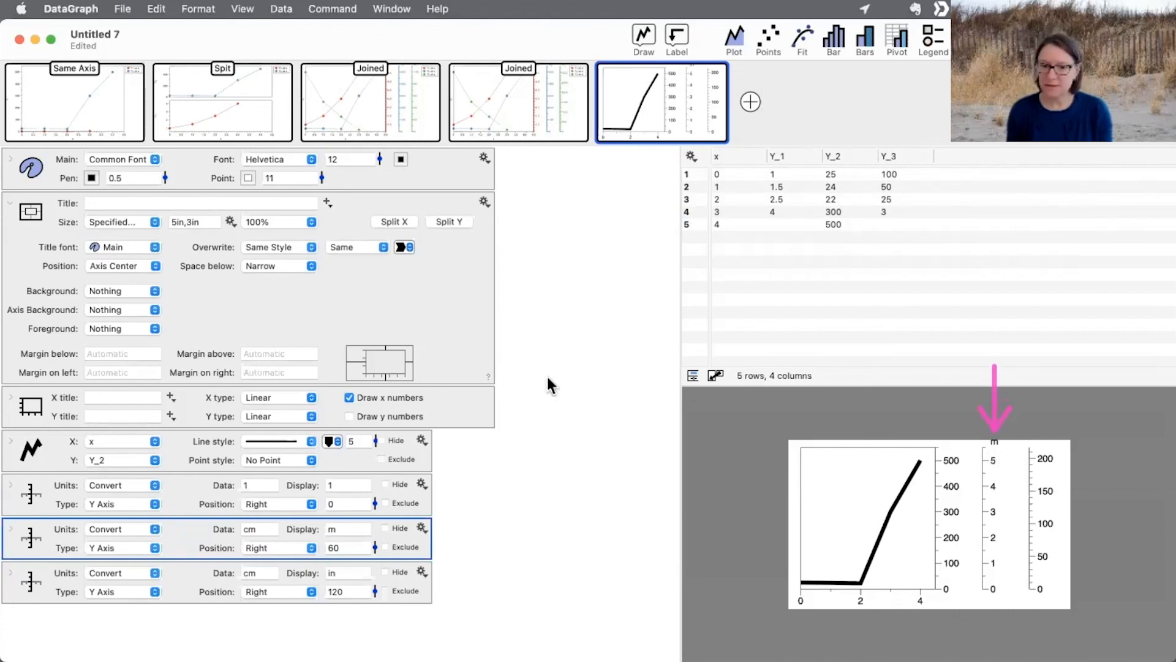
{"action": "left_click", "coordinate": [272, 353]}
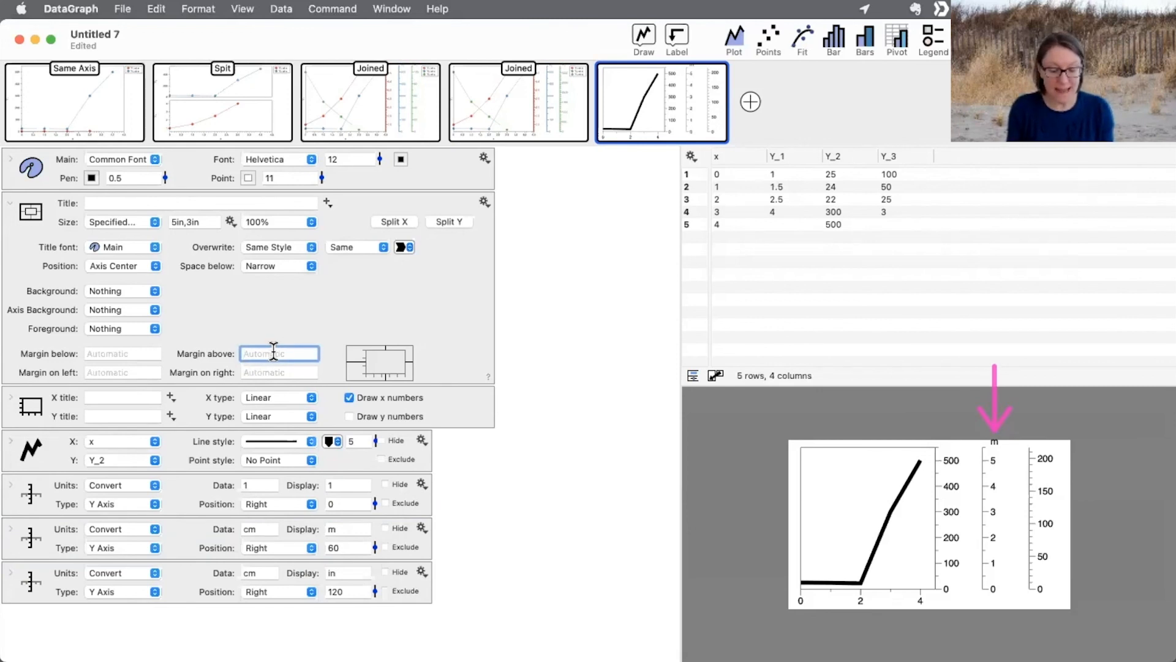
{"action": "type", "text": "2cm"}
{"action": "key", "text": "Return"}
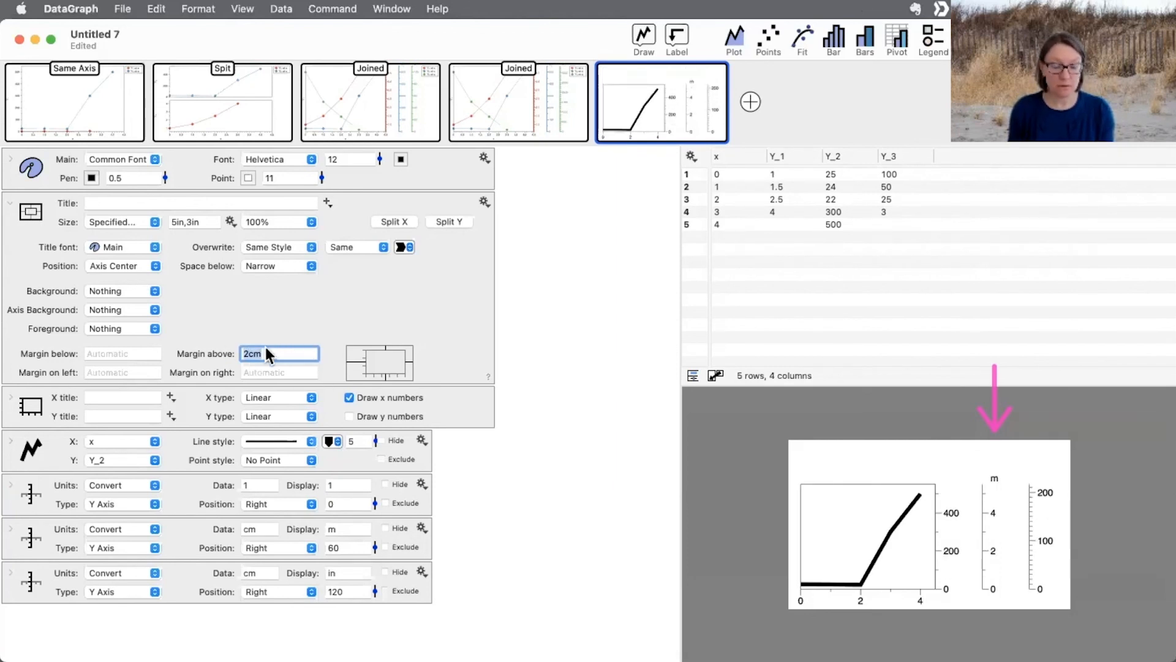
{"action": "type", "text": "1cm"}
{"action": "key", "text": "Return"}
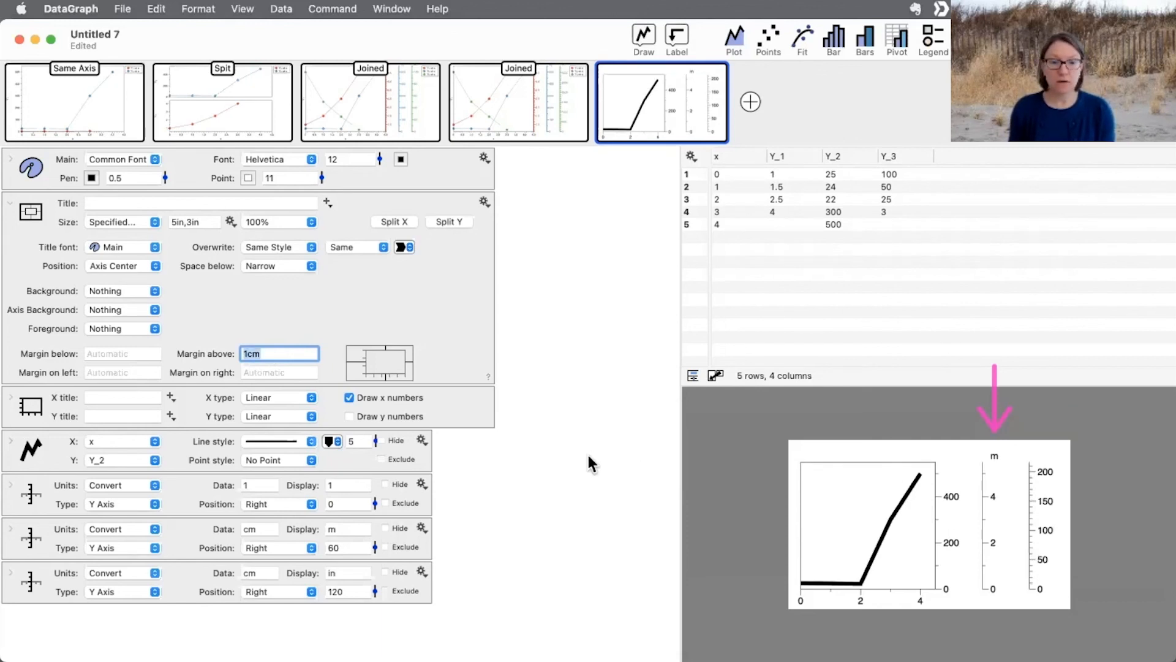
- Undo the last change to the margin above and redo it to compare the two layouts
{"action": "left_click", "coordinate": [562, 479]}
{"action": "key", "text": "super+z"}
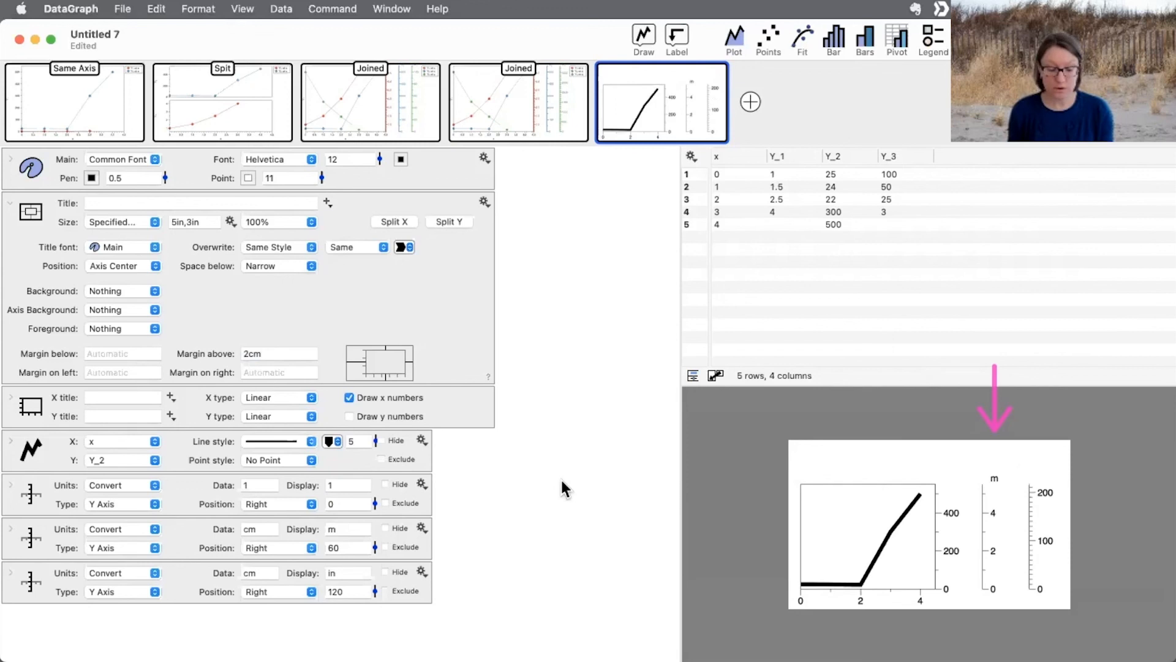
{"action": "key", "text": "super+shift+z"}
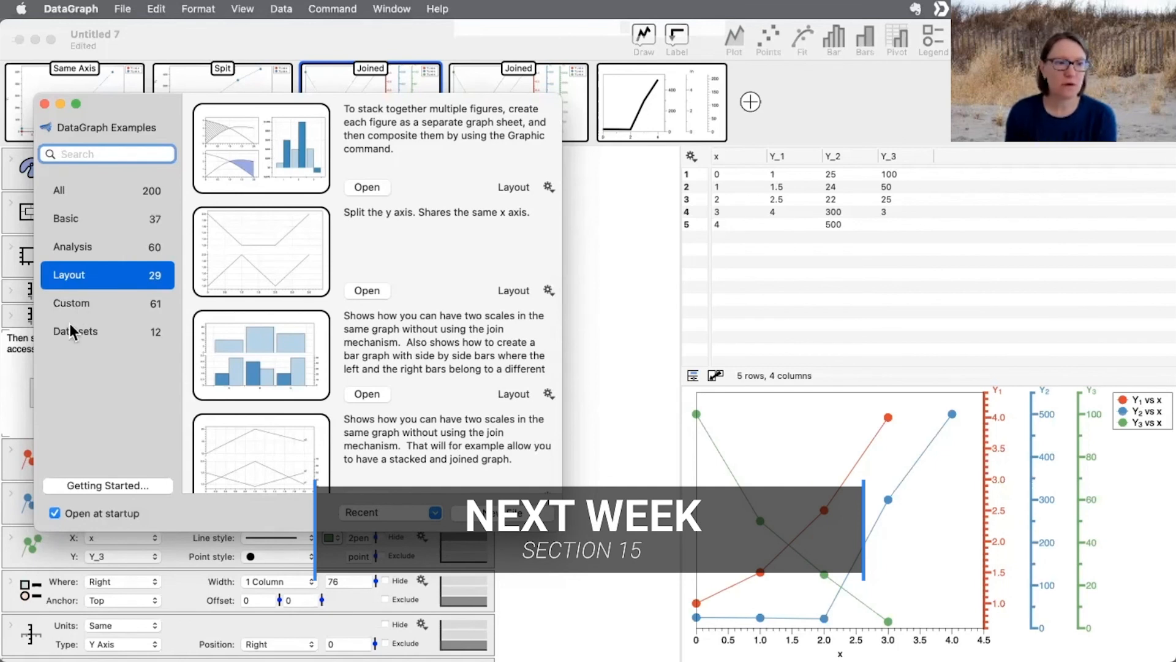
- Browse the Custom category of the example files for custom graph types
{"action": "left_click", "coordinate": [73, 304]}
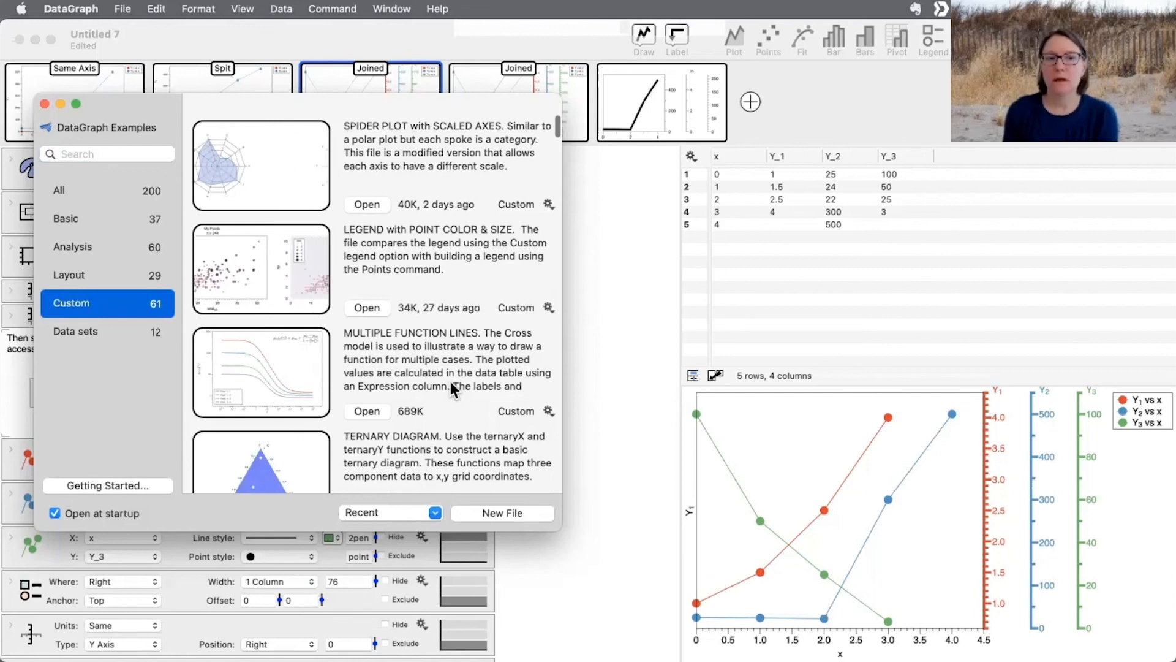
{"action": "scroll", "coordinate": [450, 386], "scroll_direction": "down", "scroll_amount": 5}
{"action": "scroll", "coordinate": [451, 383], "scroll_direction": "down", "scroll_amount": 10}
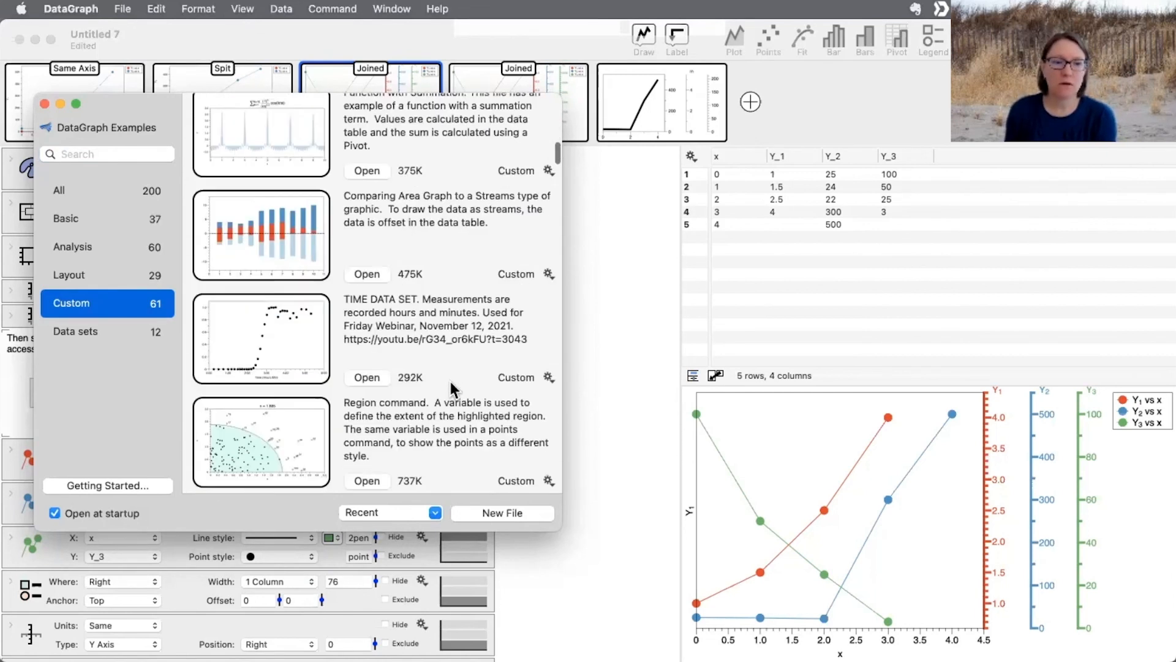
{"action": "scroll", "coordinate": [449, 437], "scroll_direction": "down", "scroll_amount": 10}
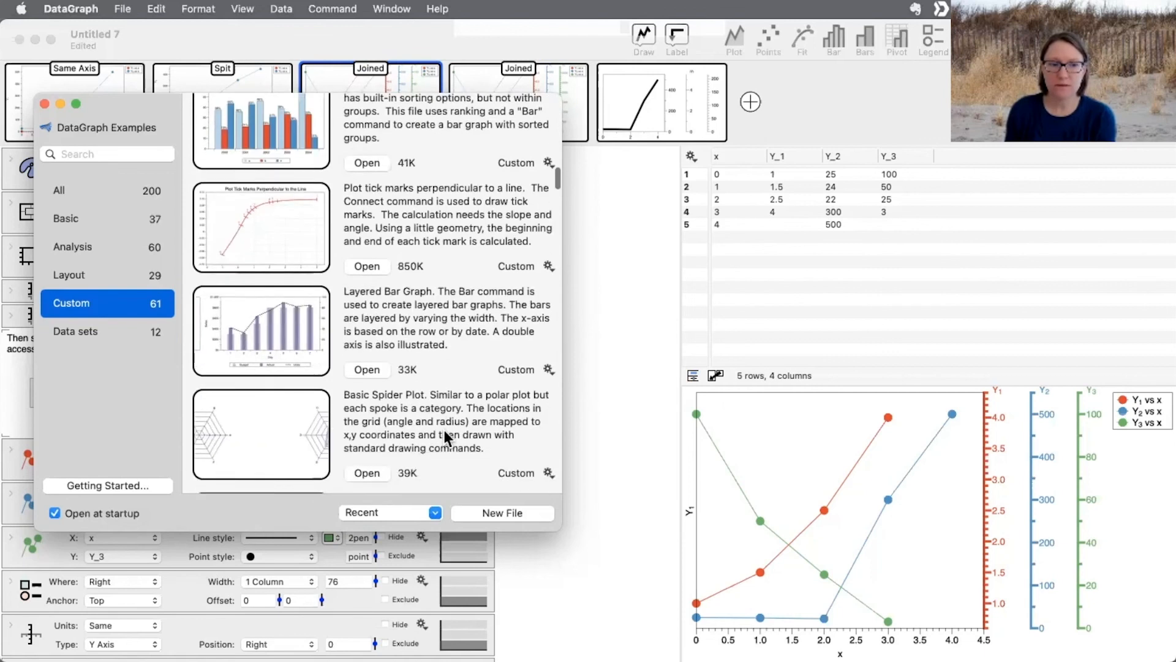
- Review further custom examples and their descriptions, from spider plots and ternary diagrams through windrose, polar and dendrogram plots to the sunburst chart
{"action": "scroll", "coordinate": [444, 430], "scroll_direction": "down", "scroll_amount": 5}
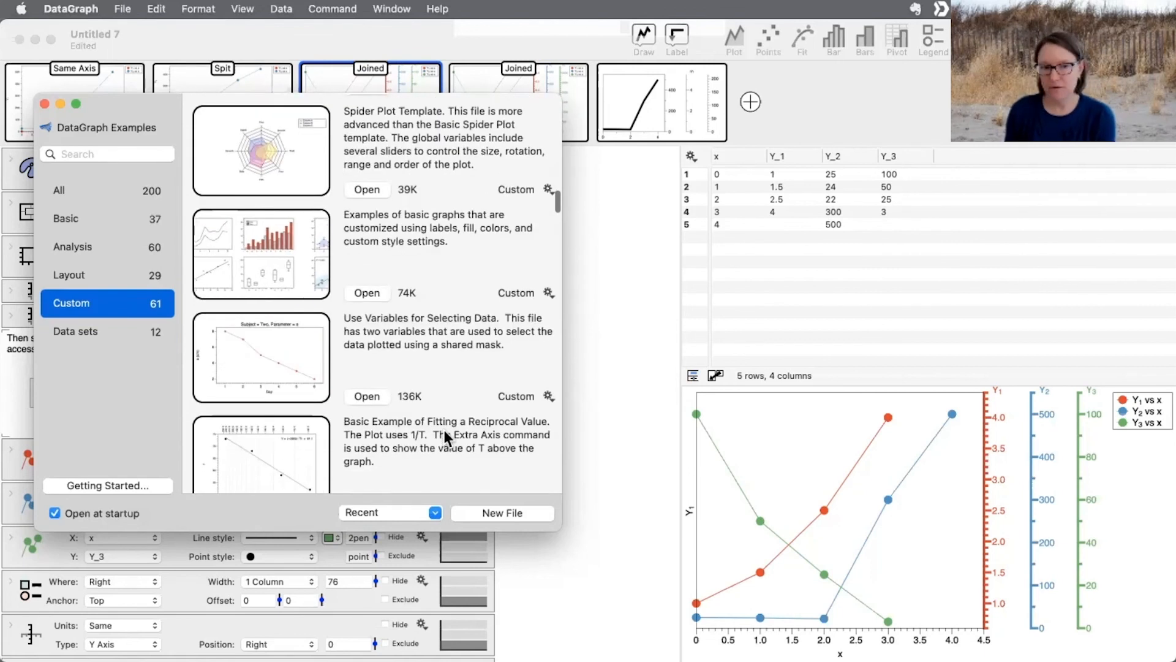
{"action": "scroll", "coordinate": [444, 430], "scroll_direction": "down", "scroll_amount": 4}
{"action": "scroll", "coordinate": [446, 437], "scroll_direction": "down", "scroll_amount": 3}
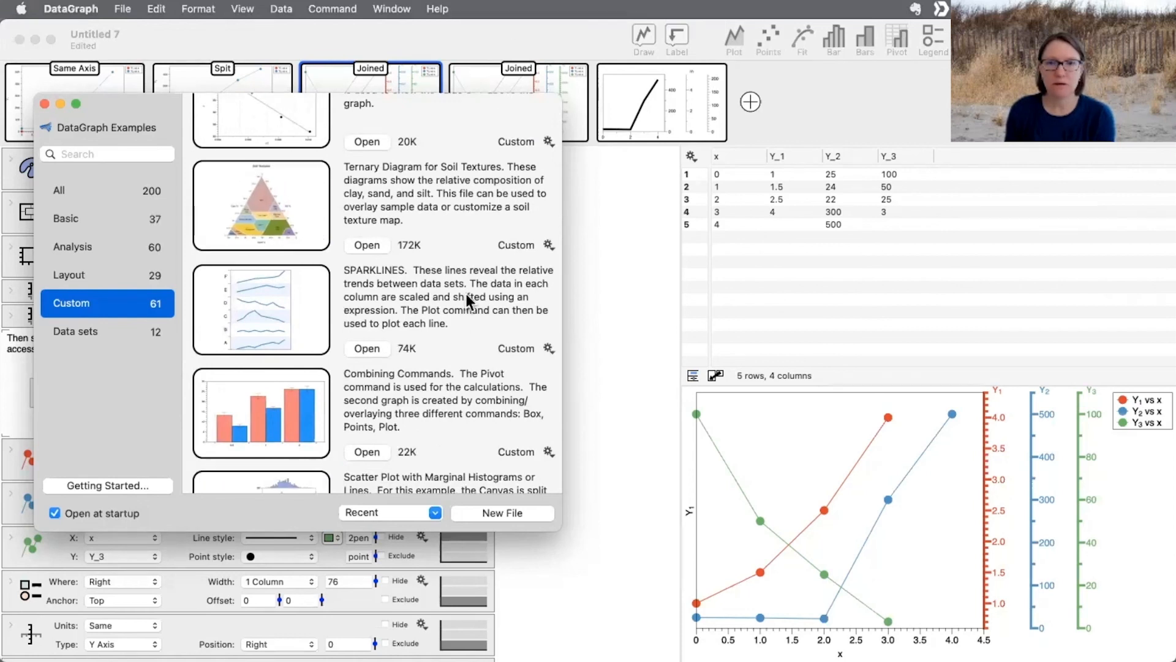
{"action": "scroll", "coordinate": [467, 300], "scroll_direction": "down", "scroll_amount": 5}
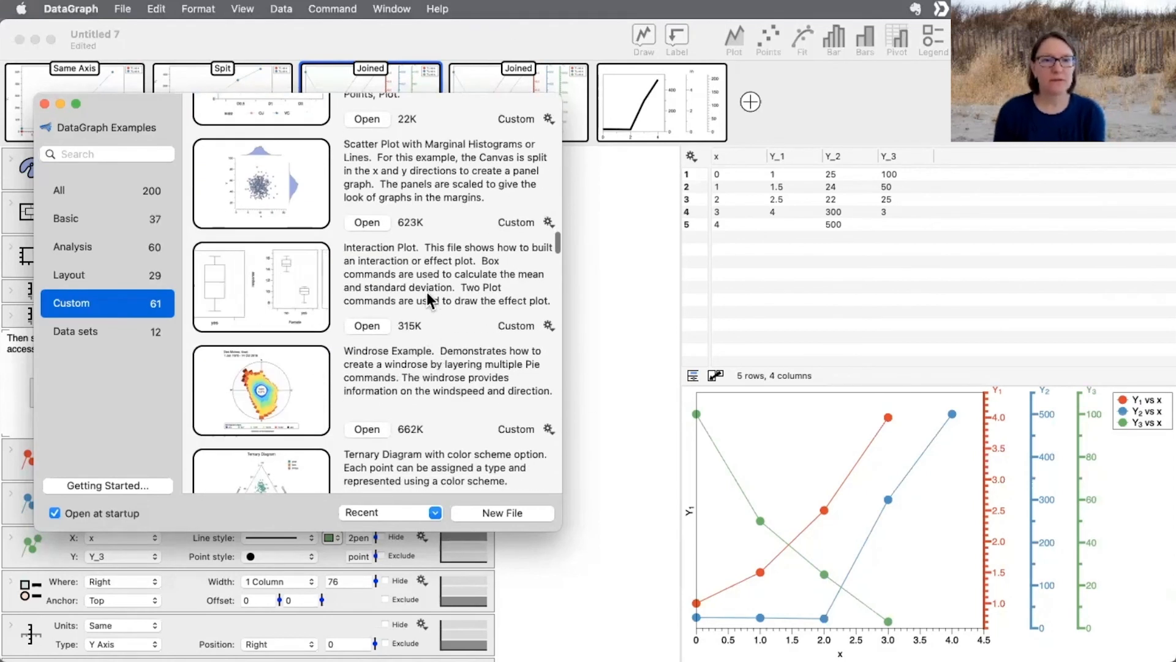
{"action": "scroll", "coordinate": [398, 319], "scroll_direction": "up", "scroll_amount": 2}
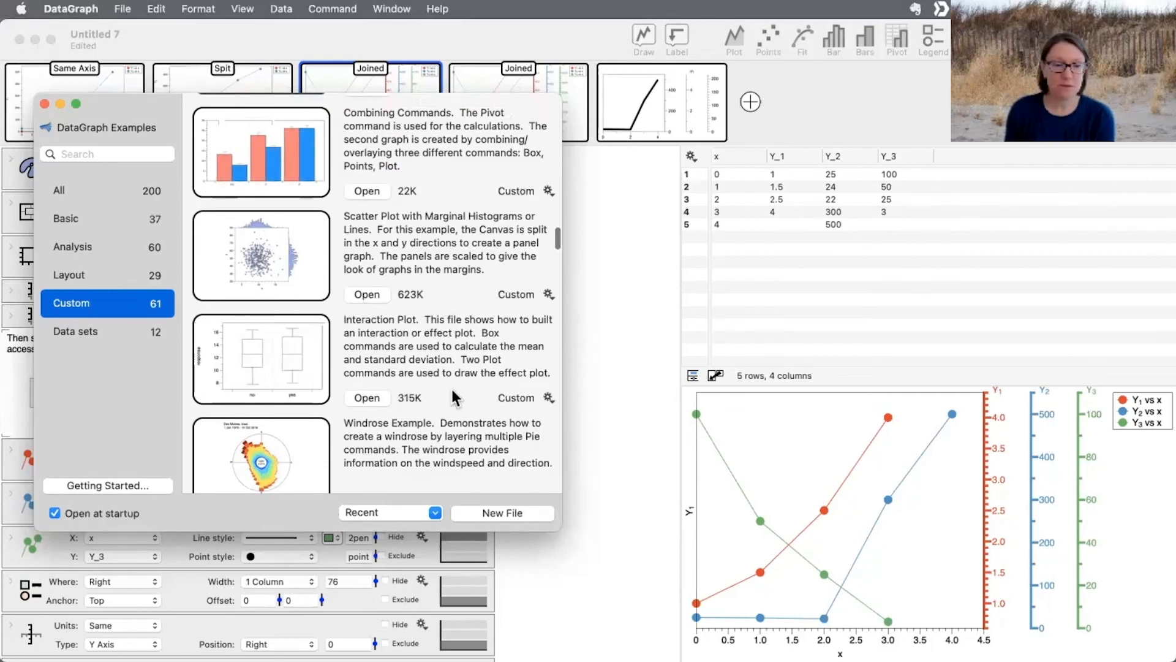
{"action": "scroll", "coordinate": [445, 429], "scroll_direction": "down", "scroll_amount": 4}
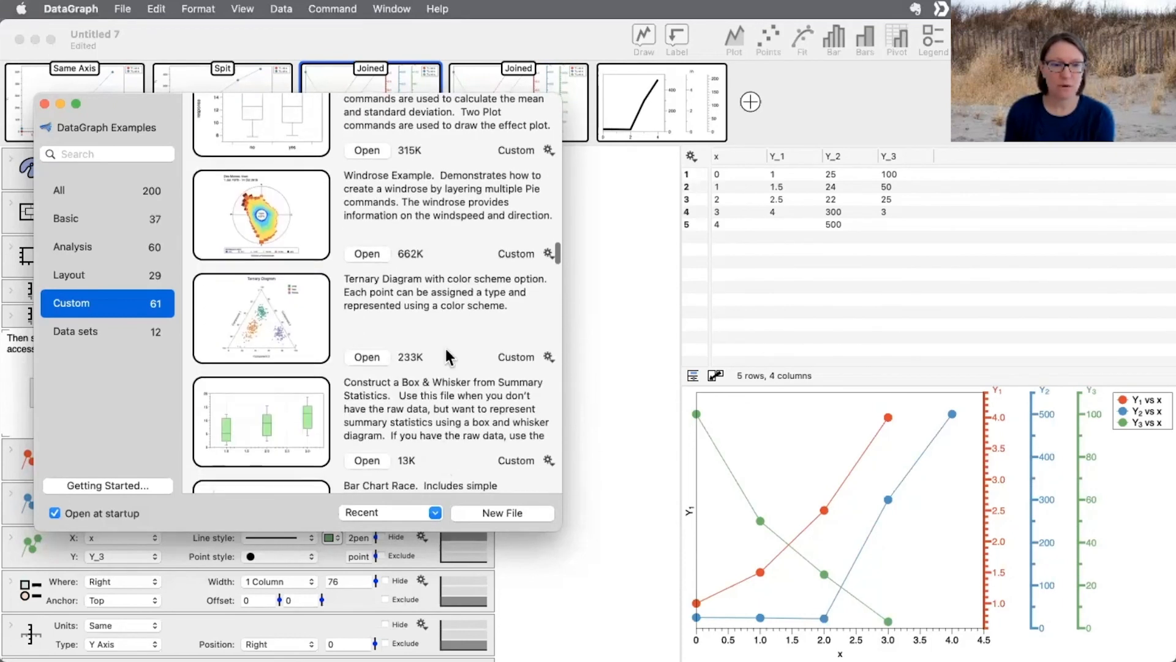
{"action": "scroll", "coordinate": [448, 352], "scroll_direction": "up", "scroll_amount": 1}
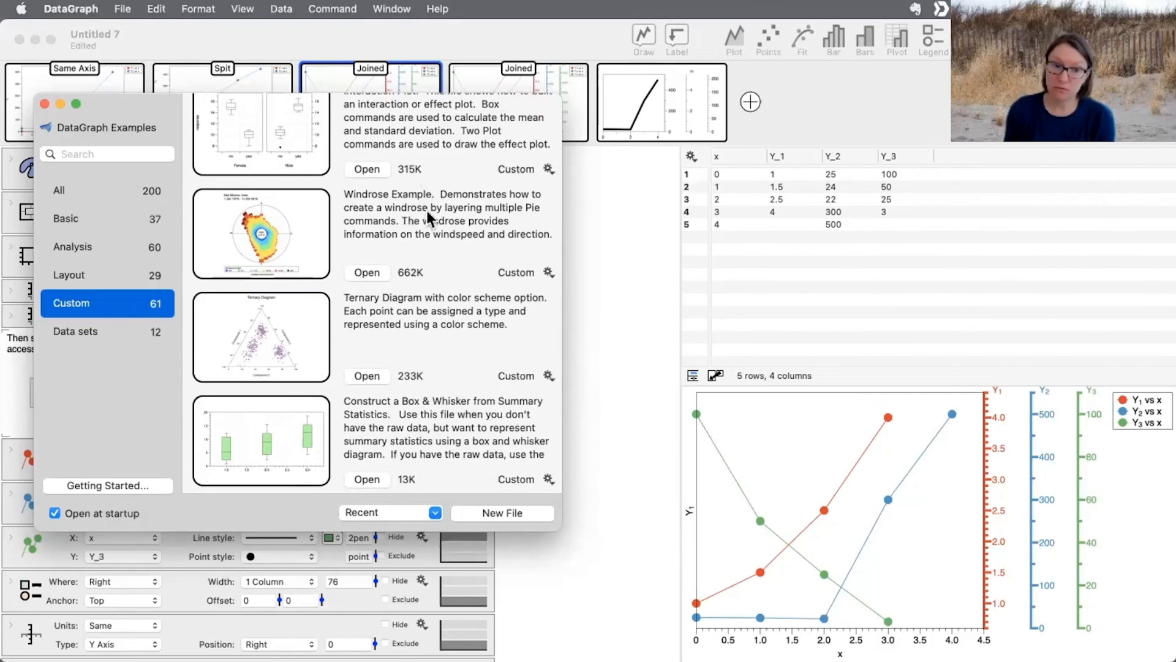
{"action": "scroll", "coordinate": [451, 381], "scroll_direction": "down", "scroll_amount": 4}
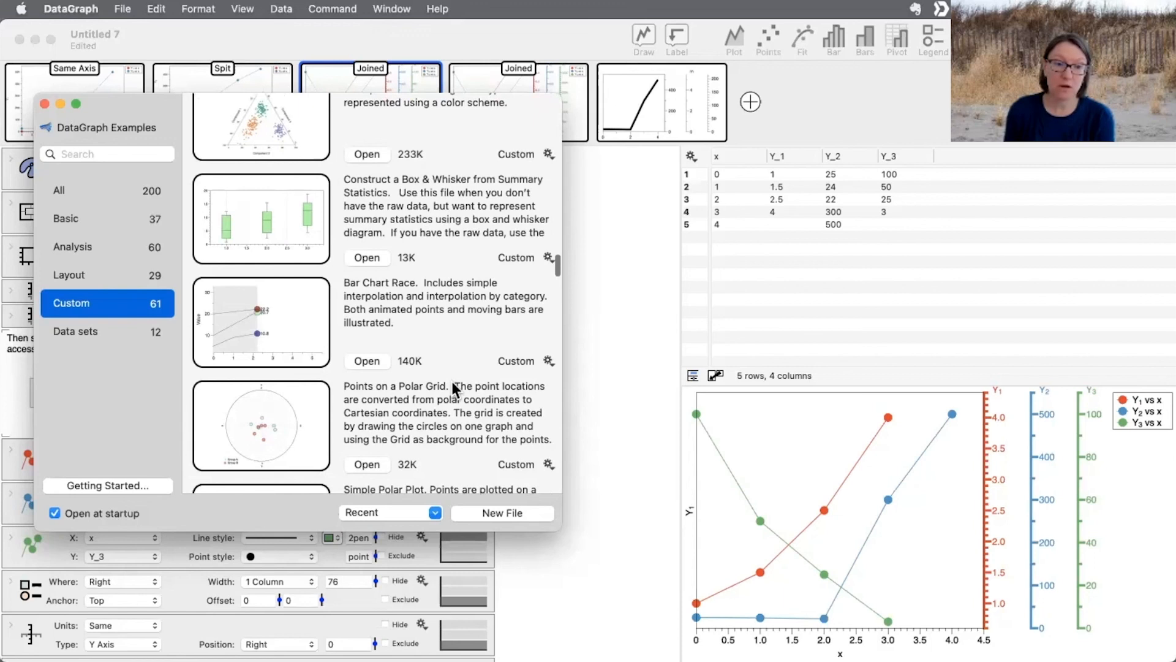
{"action": "scroll", "coordinate": [455, 385], "scroll_direction": "down", "scroll_amount": 3}
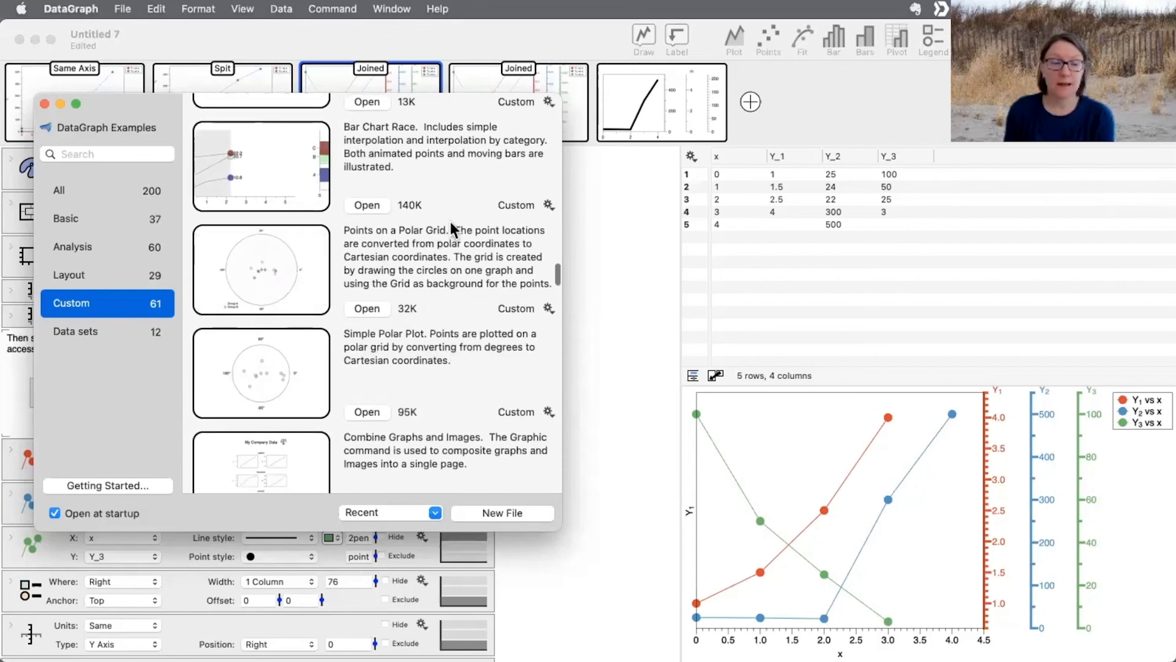
{"action": "scroll", "coordinate": [427, 392], "scroll_direction": "down", "scroll_amount": 5}
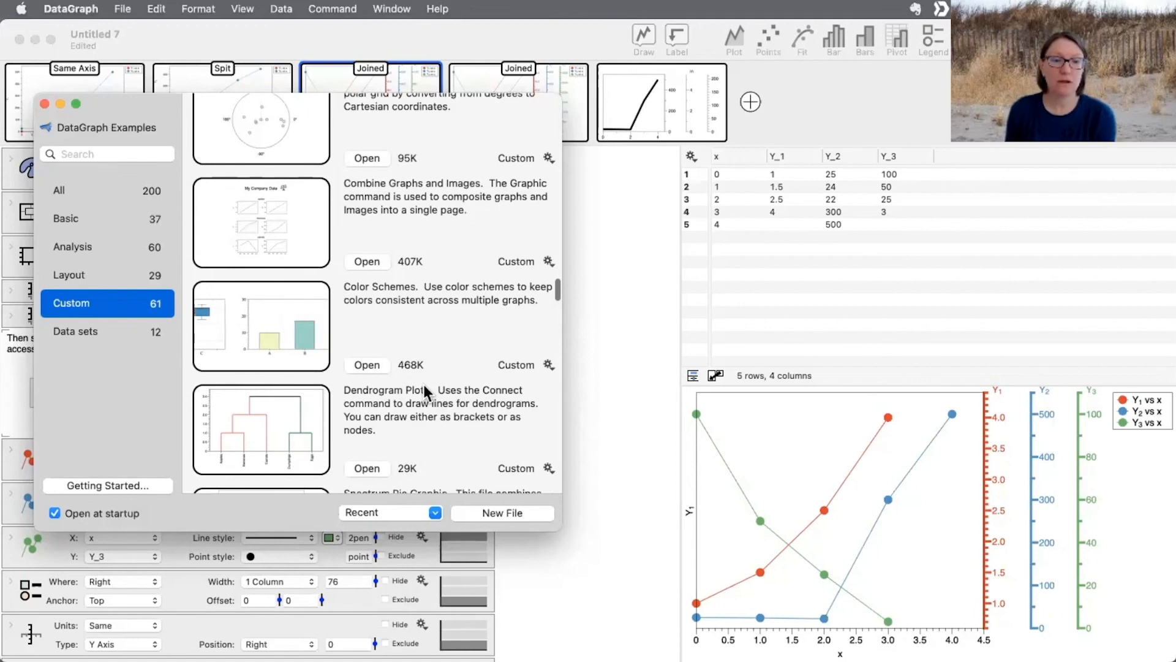
{"action": "scroll", "coordinate": [424, 384], "scroll_direction": "down", "scroll_amount": 8}
{"action": "scroll", "coordinate": [424, 385], "scroll_direction": "down", "scroll_amount": 1}
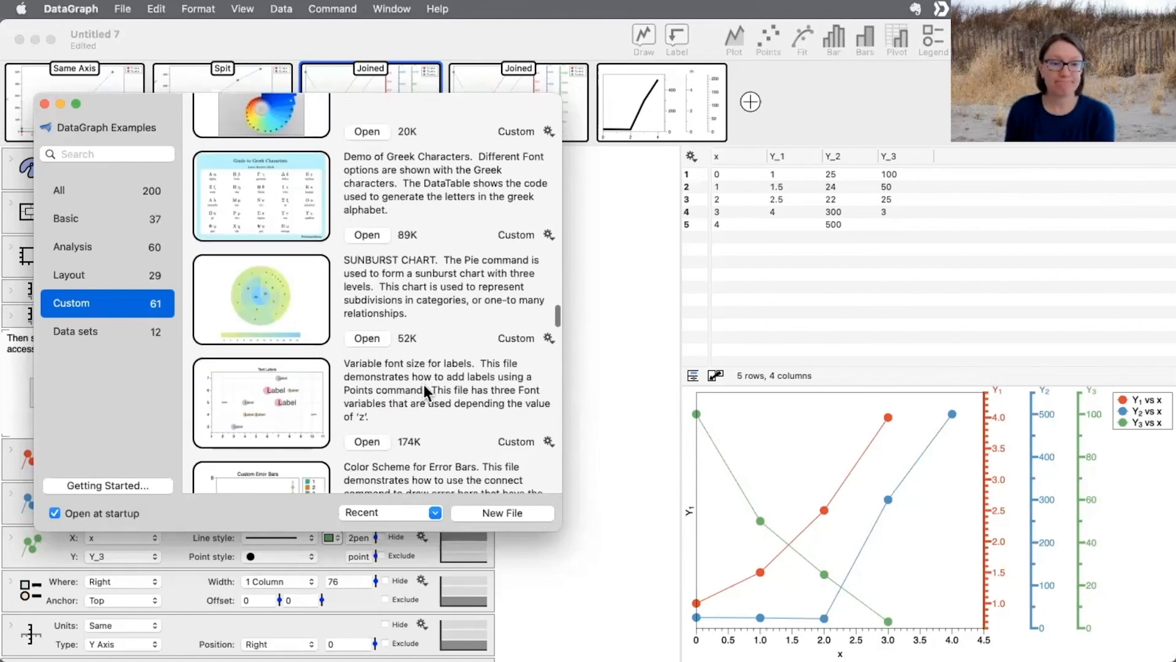
- Open the Demo of Greek Characters example and compare its LaTeX and STIX character guide graphs
{"action": "scroll", "coordinate": [411, 429], "scroll_direction": "up", "scroll_amount": 1}
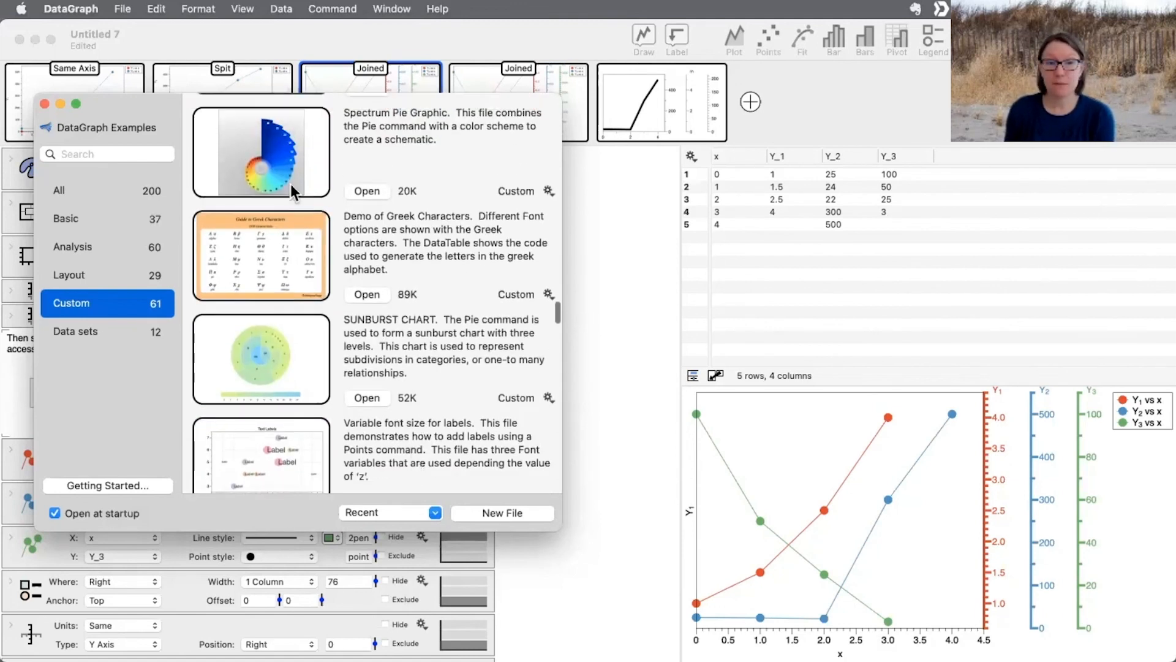
{"action": "left_click", "coordinate": [368, 293]}
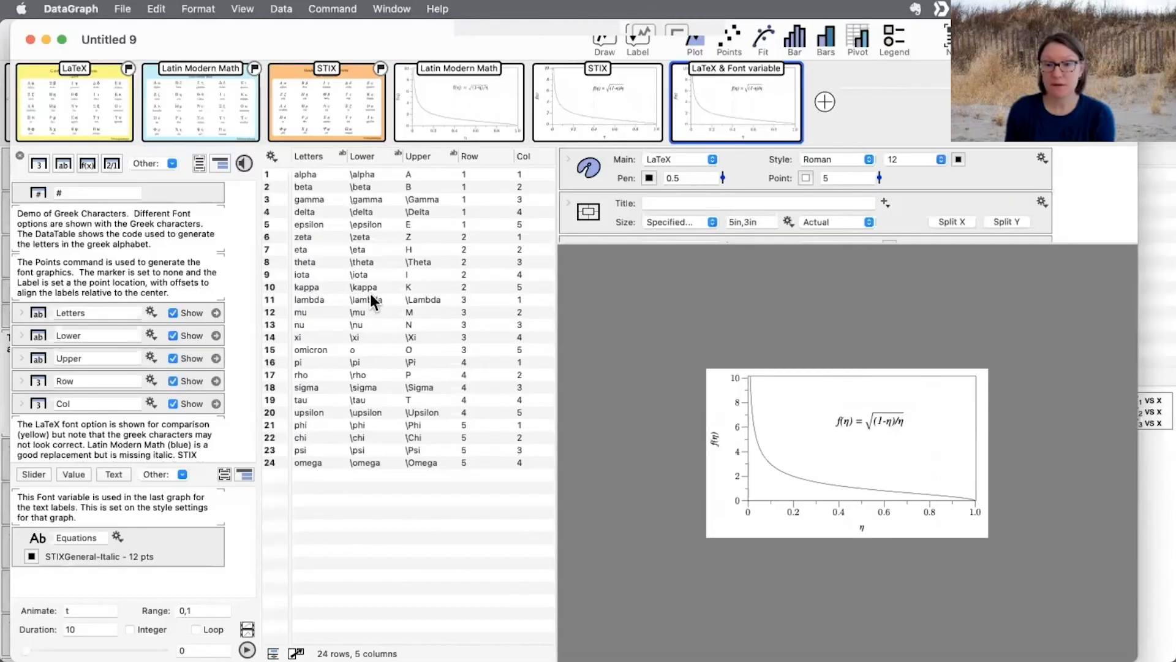
{"action": "left_click", "coordinate": [83, 117]}
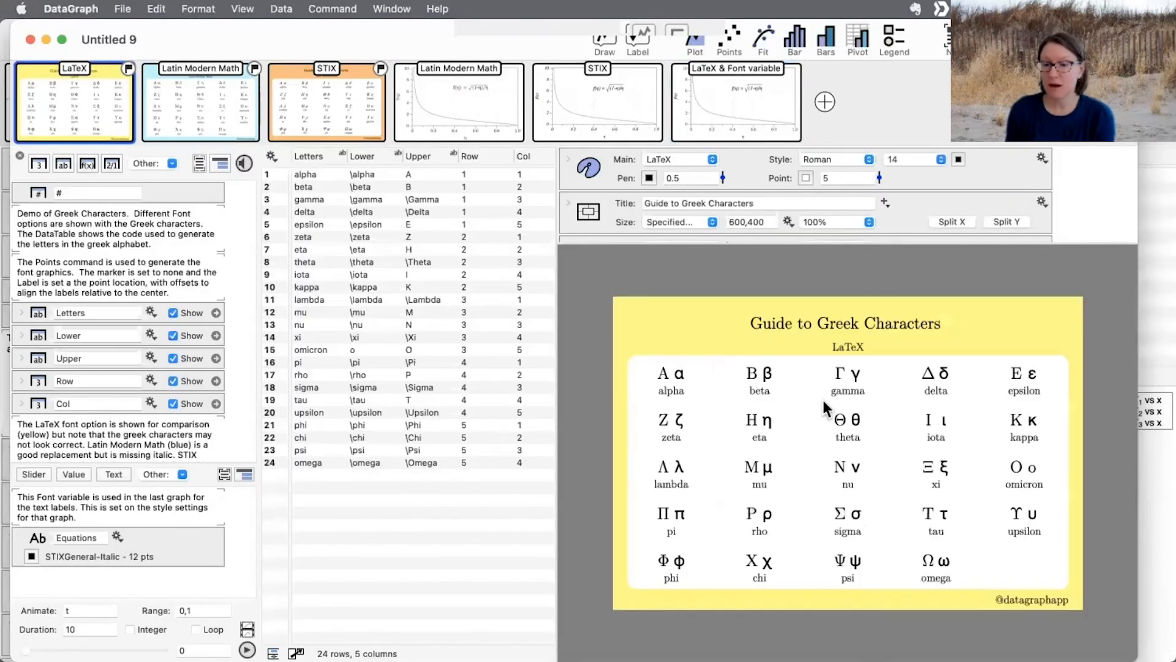
{"action": "left_click_drag", "start_coordinate": [758, 244], "coordinate": [756, 250]}
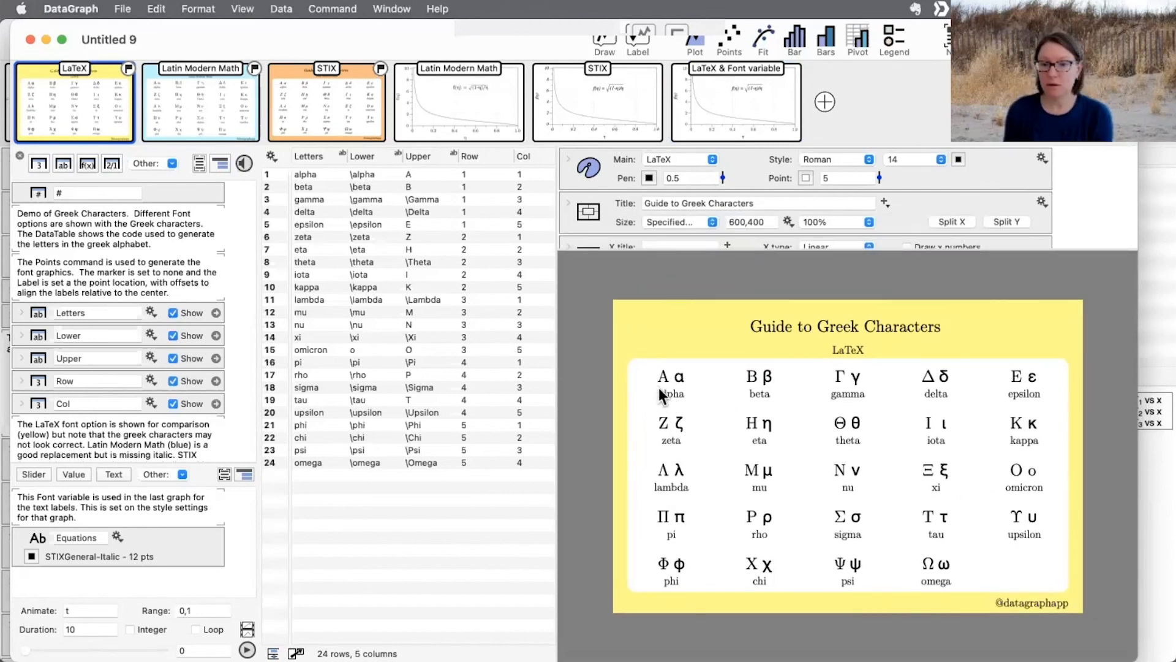
{"action": "left_click", "coordinate": [319, 109]}
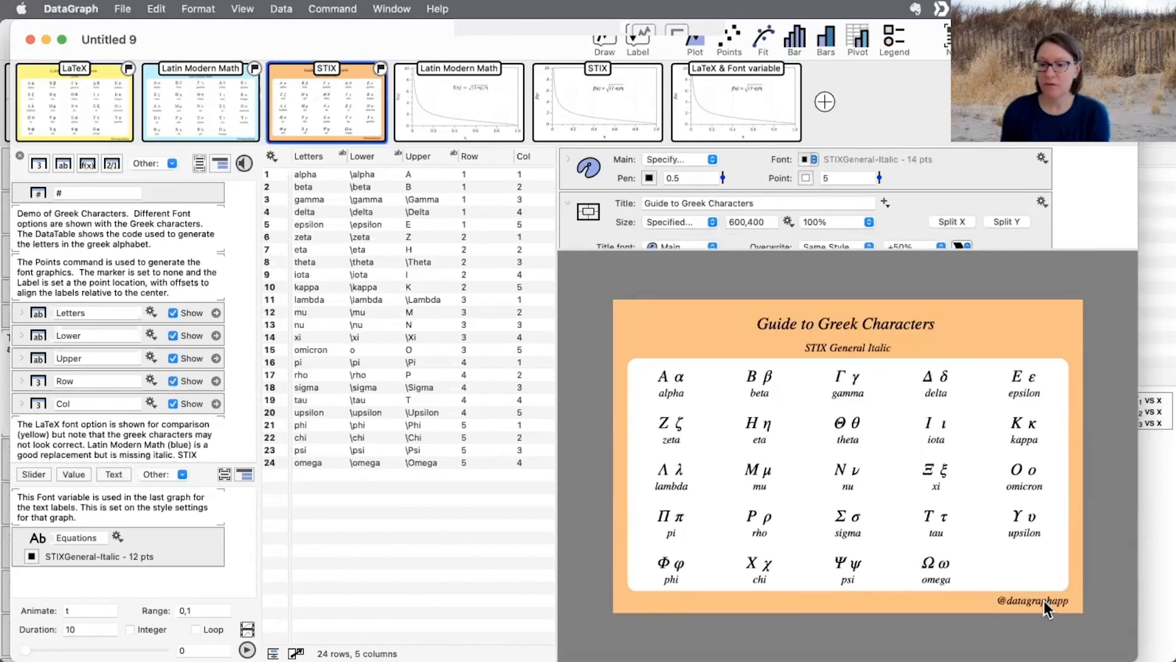